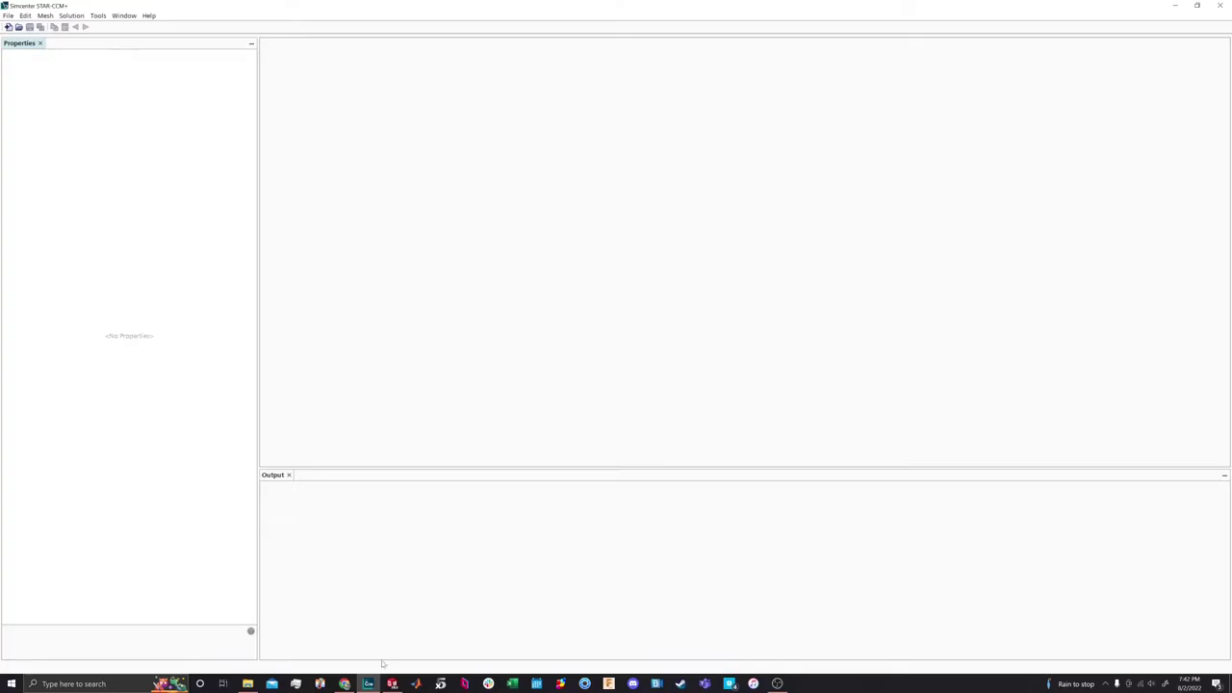
Create a new simulation in parallel on the local host with 16 compute processes, the Power on Demand license and local rendering
{"action": "left_click", "coordinate": [8, 15]}
{"action": "left_click", "coordinate": [7, 15]}
{"action": "left_click", "coordinate": [25, 15]}
{"action": "left_click", "coordinate": [8, 16]}
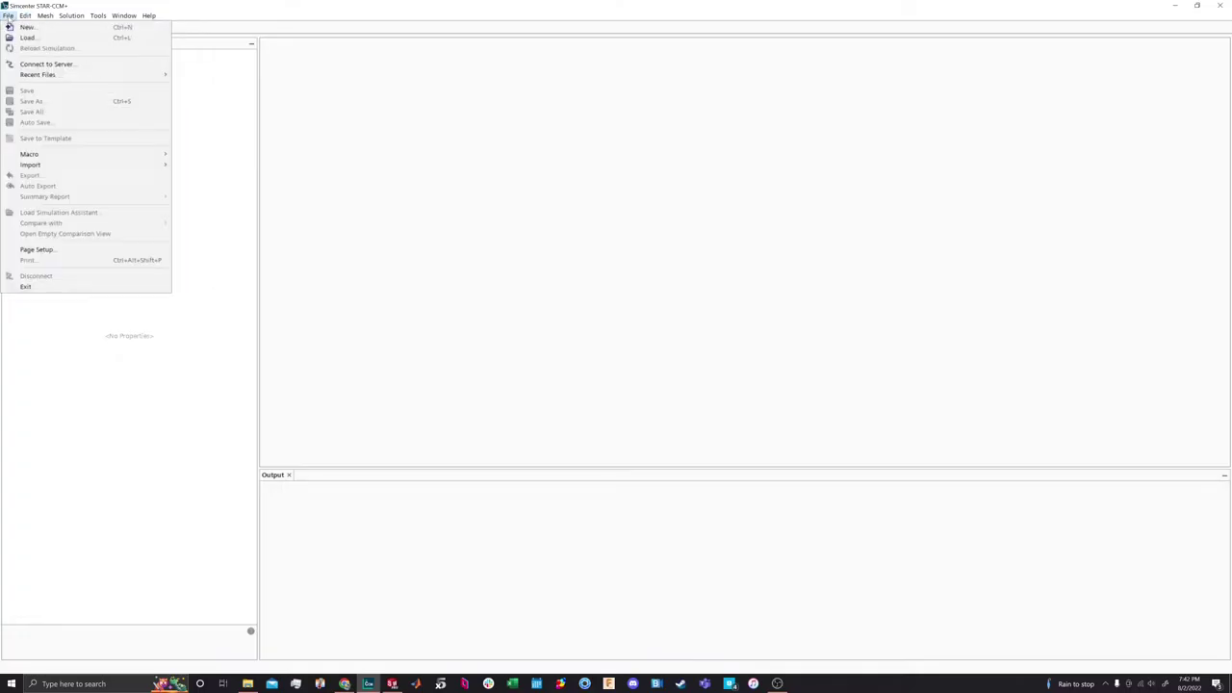
{"action": "left_click", "coordinate": [25, 28]}
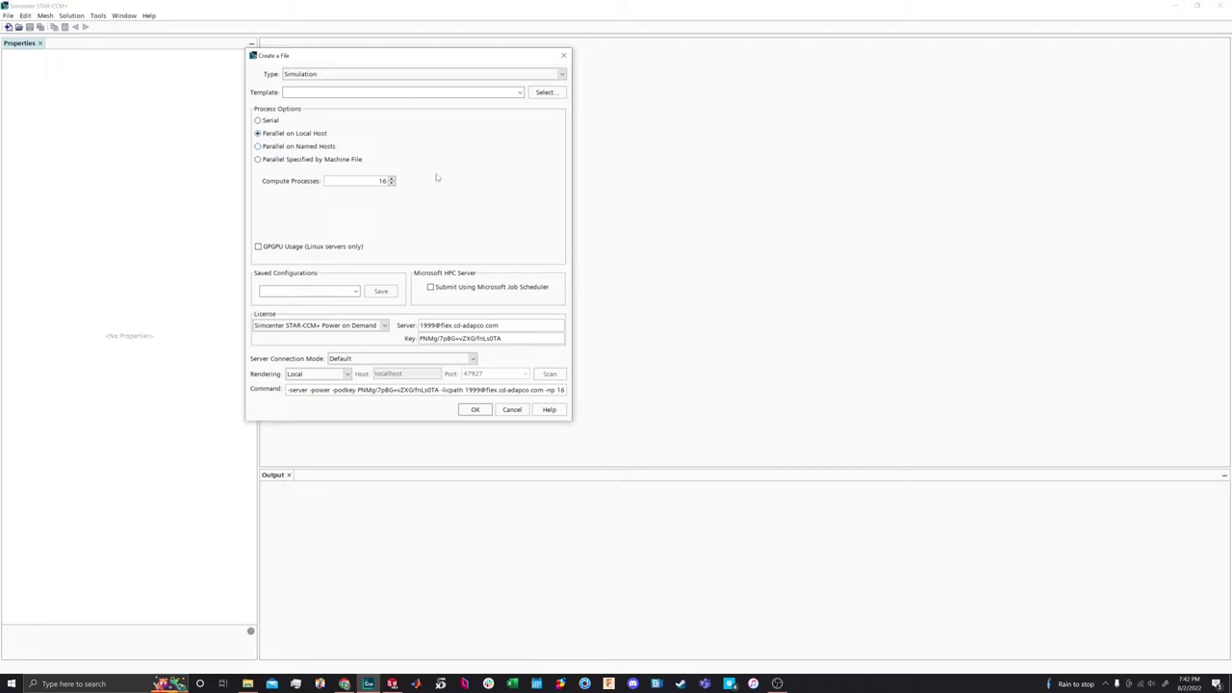
{"action": "left_click", "coordinate": [383, 181]}
{"action": "left_click", "coordinate": [333, 326]}
{"action": "left_click", "coordinate": [293, 376]}
{"action": "left_click", "coordinate": [464, 410]}
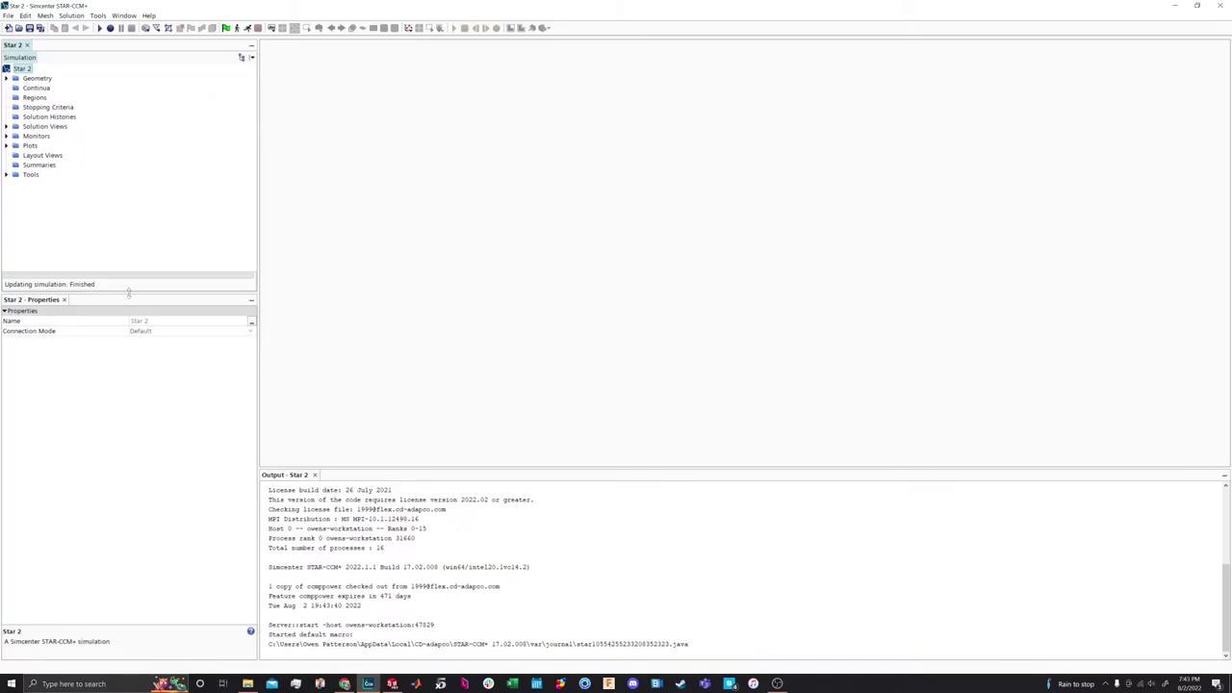
Enlarge the simulation tree area and create a new 3D-CAD model under Geometry
{"action": "left_click_drag", "start_coordinate": [126, 291], "coordinate": [126, 366]}
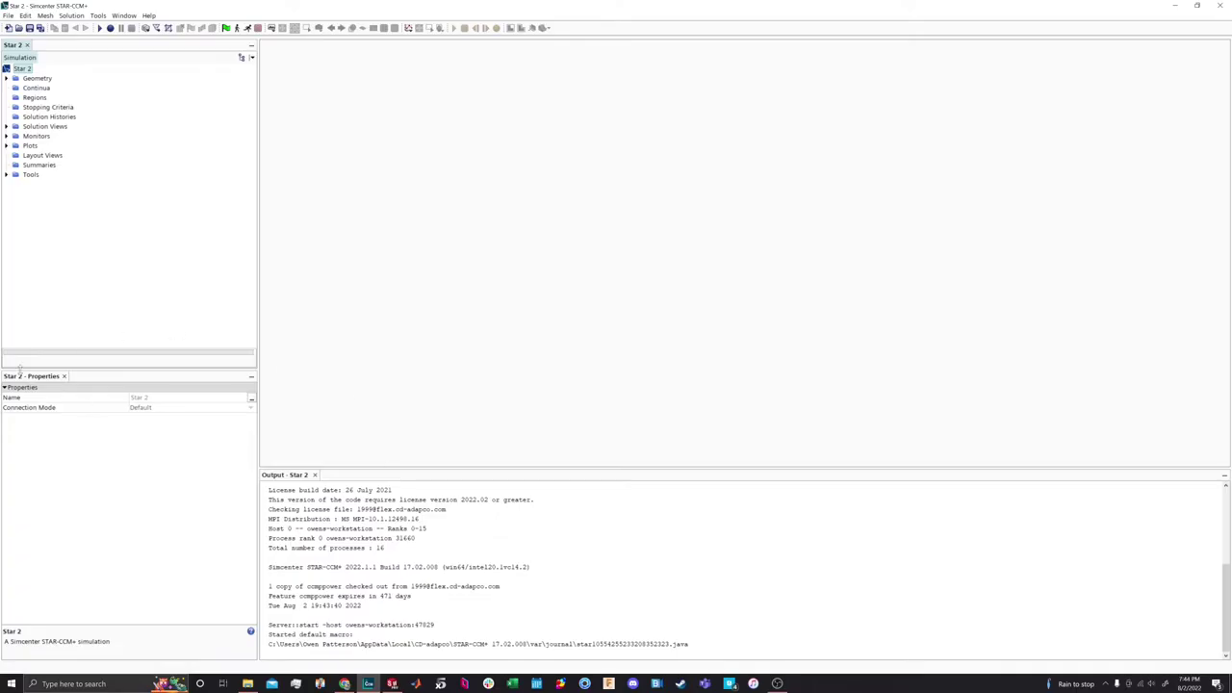
{"action": "left_click_drag", "start_coordinate": [41, 369], "coordinate": [30, 412]}
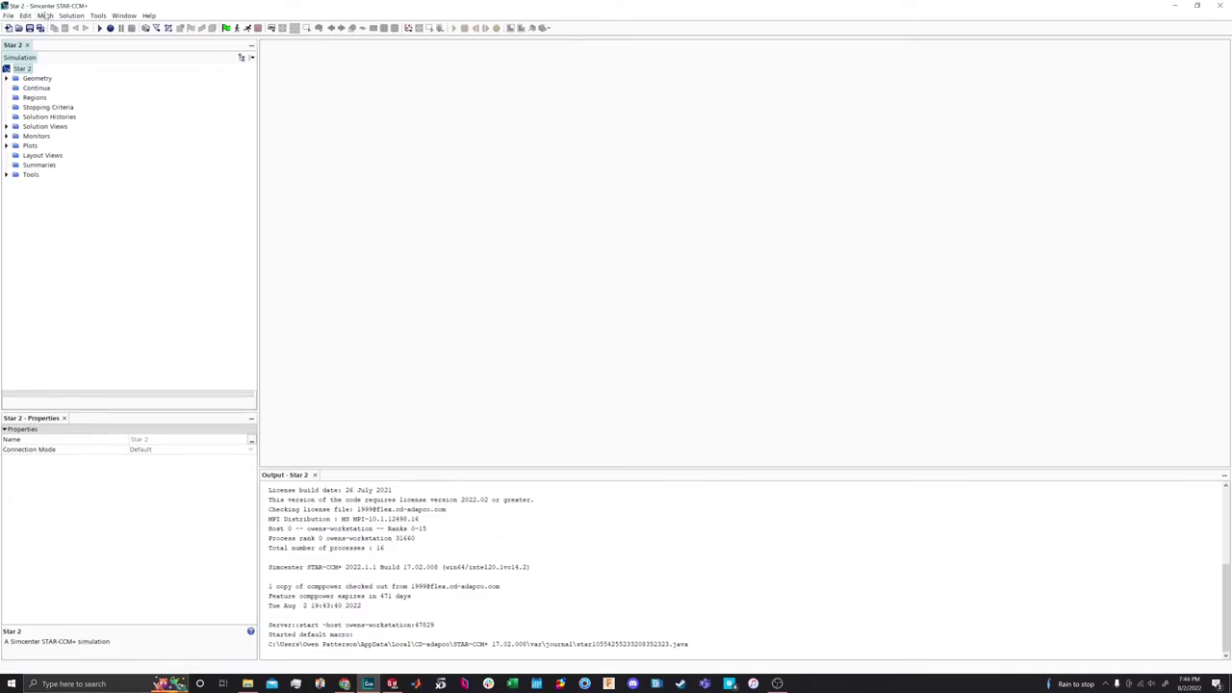
{"action": "left_click", "coordinate": [7, 79]}
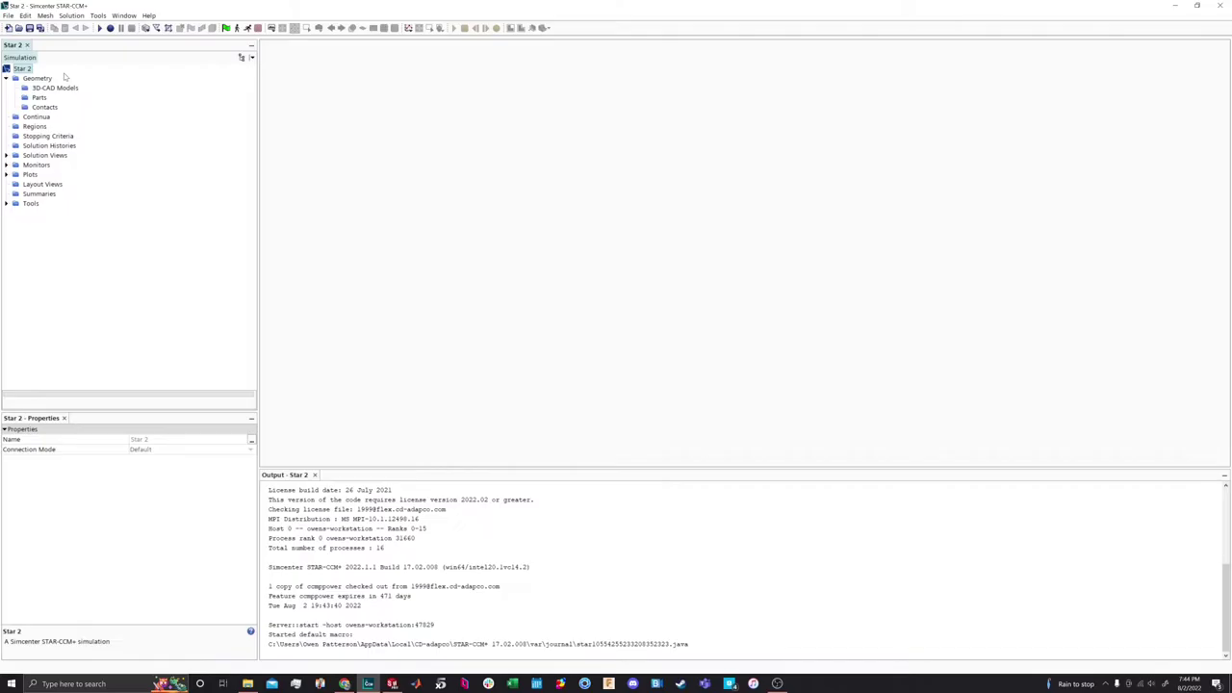
{"action": "right_click", "coordinate": [58, 88]}
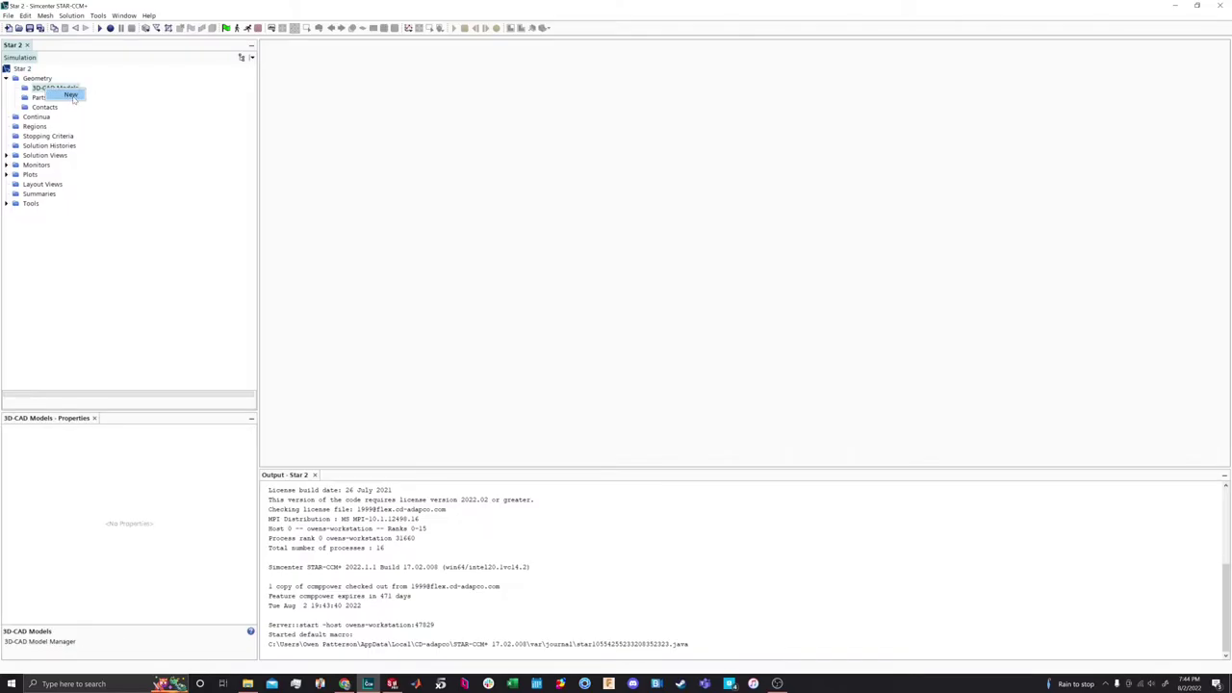
{"action": "left_click", "coordinate": [71, 95]}
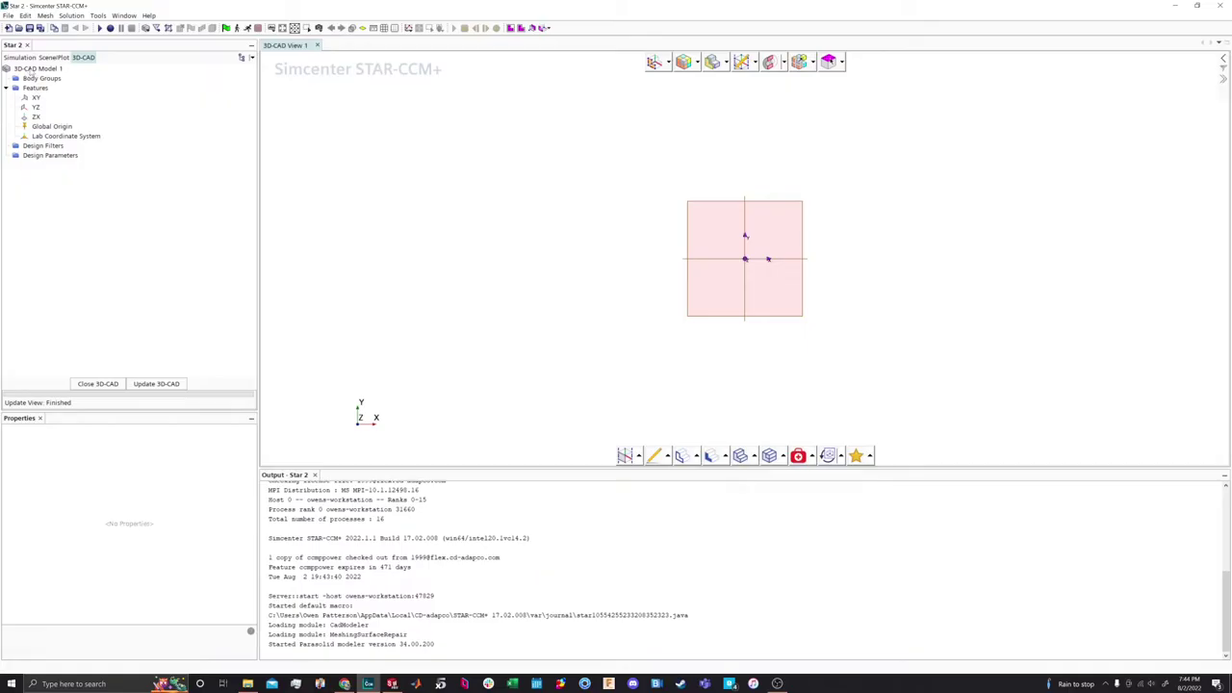
Import the Parasolid file FW1.1U2.0.x_t of the race car into the 3D-CAD model
{"action": "right_click", "coordinate": [32, 70]}
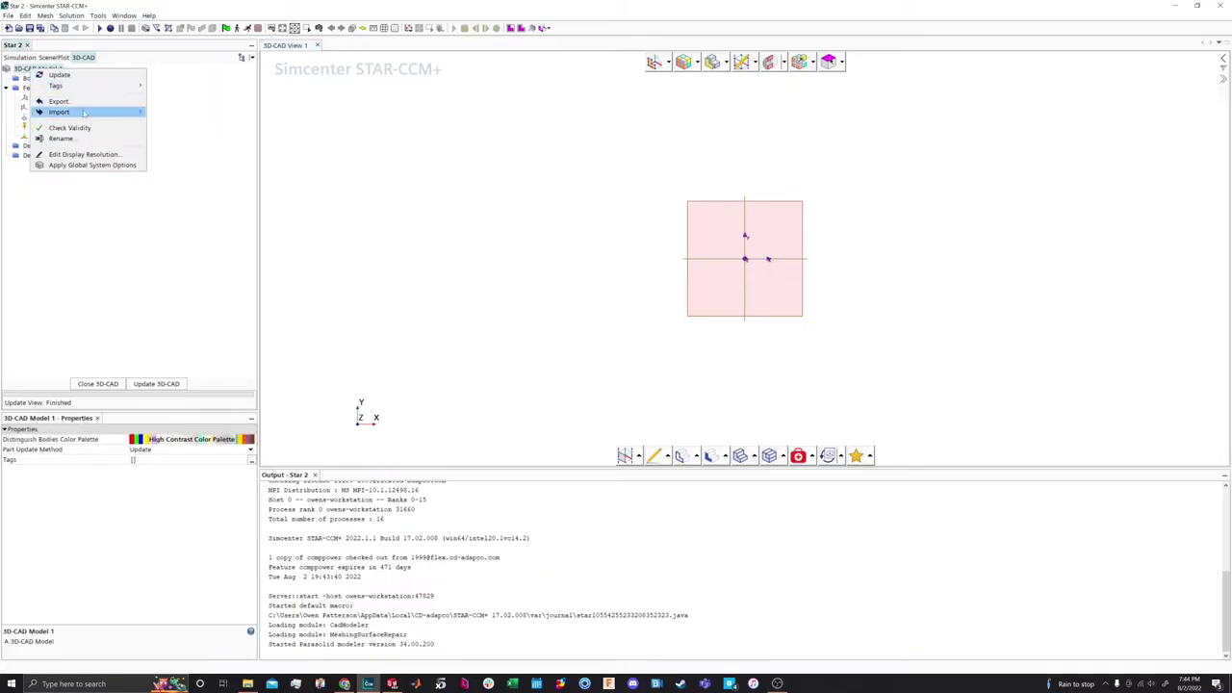
{"action": "left_click", "coordinate": [160, 112]}
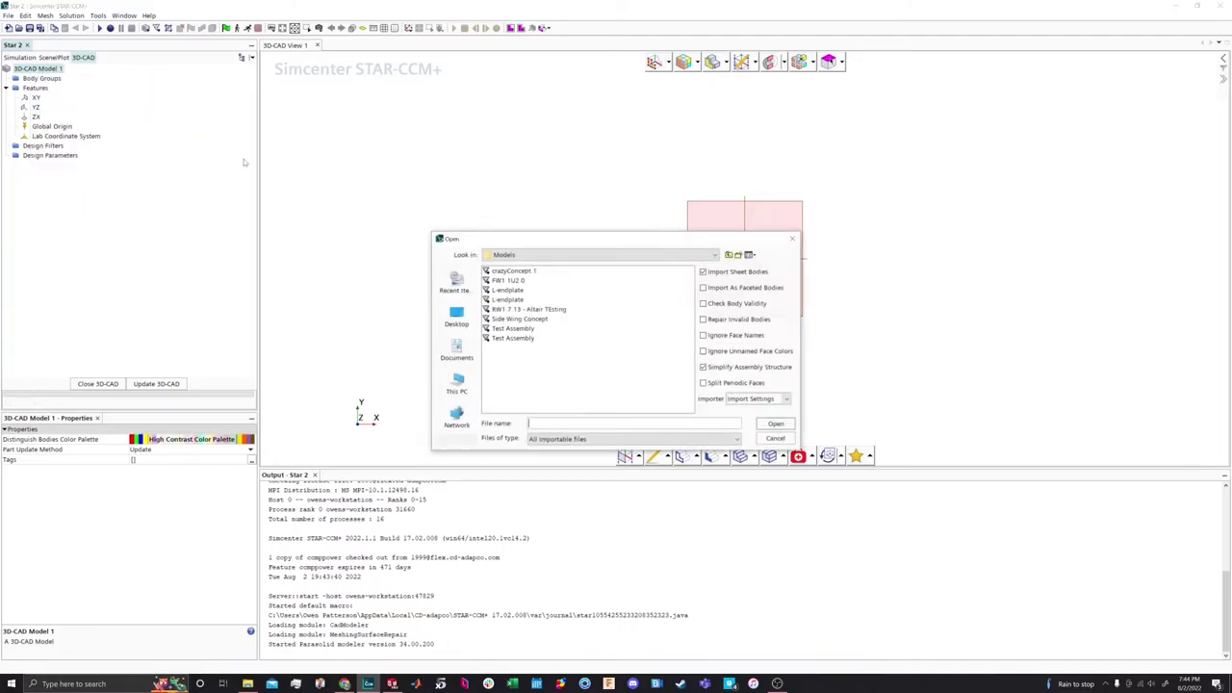
{"action": "left_click", "coordinate": [508, 280]}
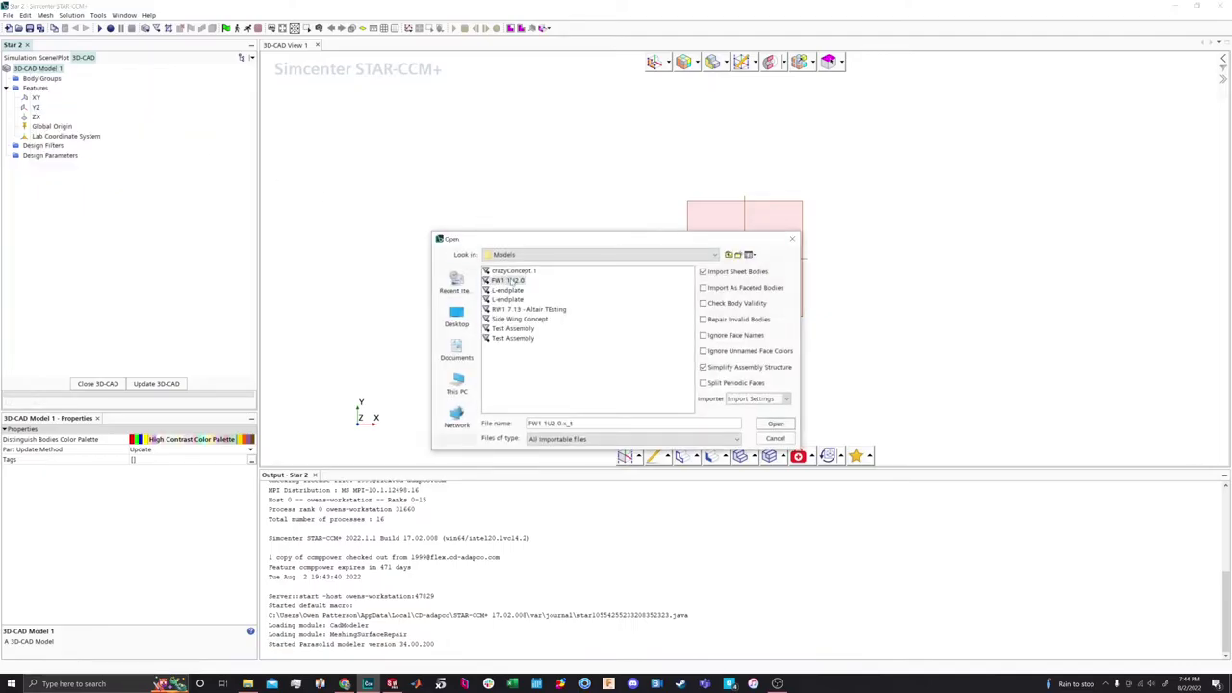
{"action": "left_click", "coordinate": [776, 423]}
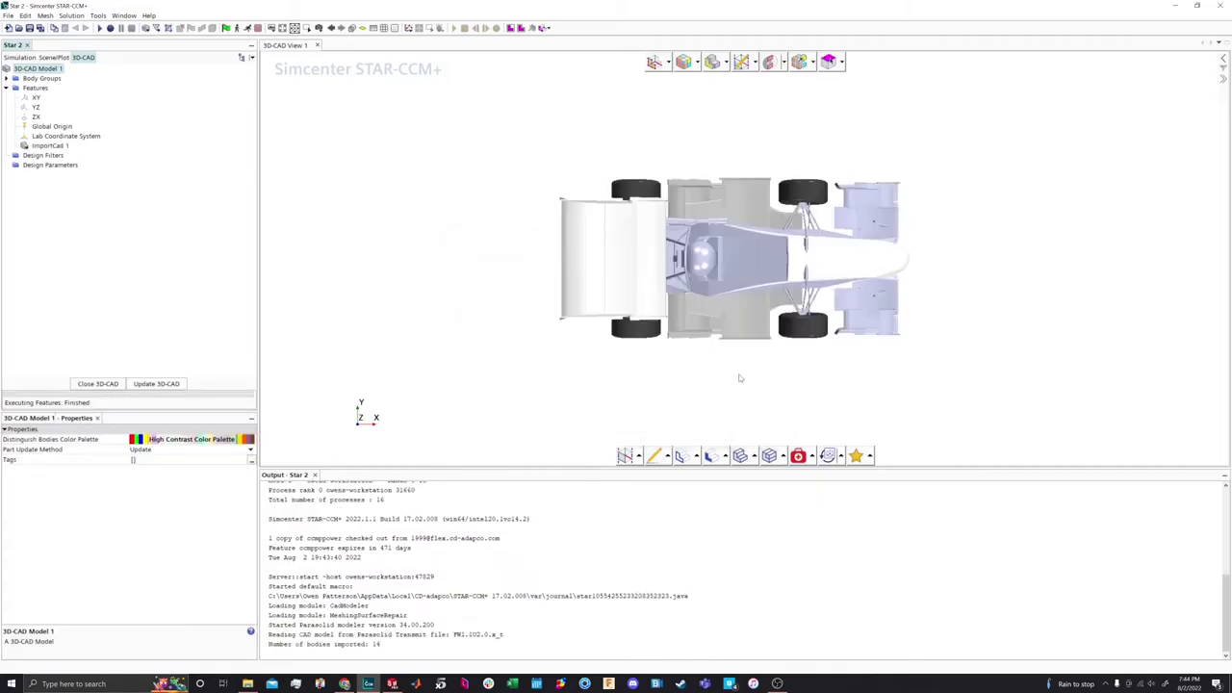
{"action": "left_click_drag", "start_coordinate": [738, 380], "coordinate": [699, 315]}
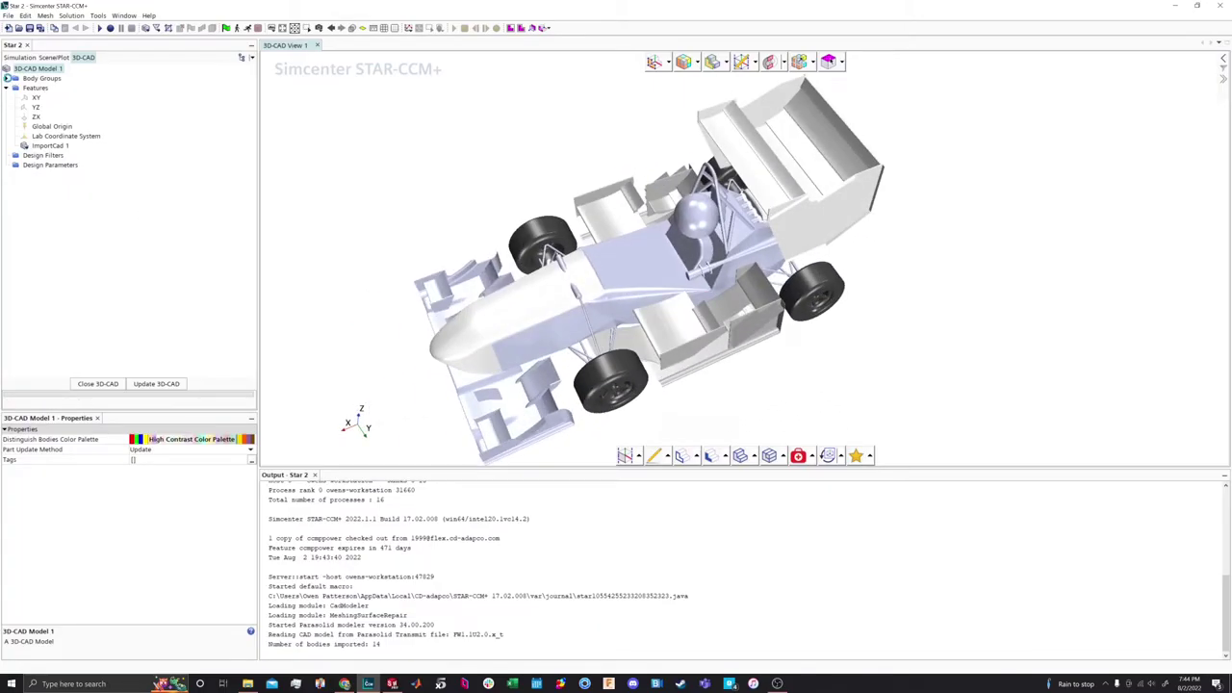
Run the geometry diagnostics for all error types on the imported CAD feature with Repair CAD, review the results and close the tool
{"action": "left_click", "coordinate": [7, 78]}
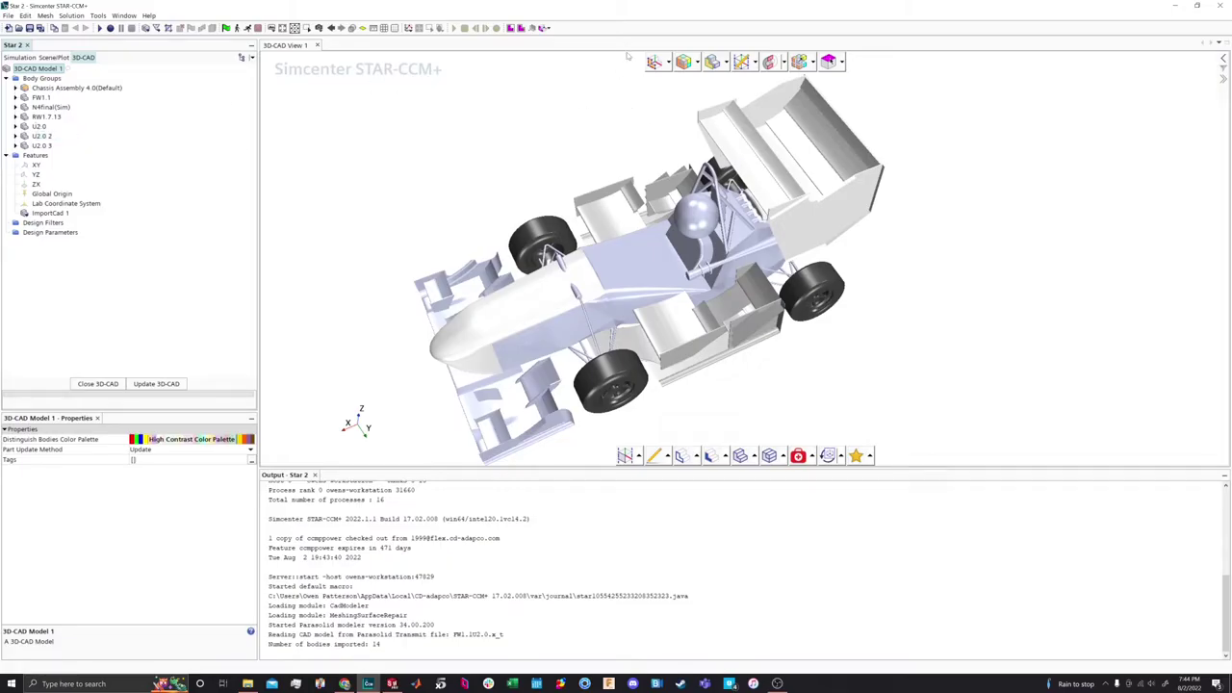
{"action": "right_click", "coordinate": [42, 78]}
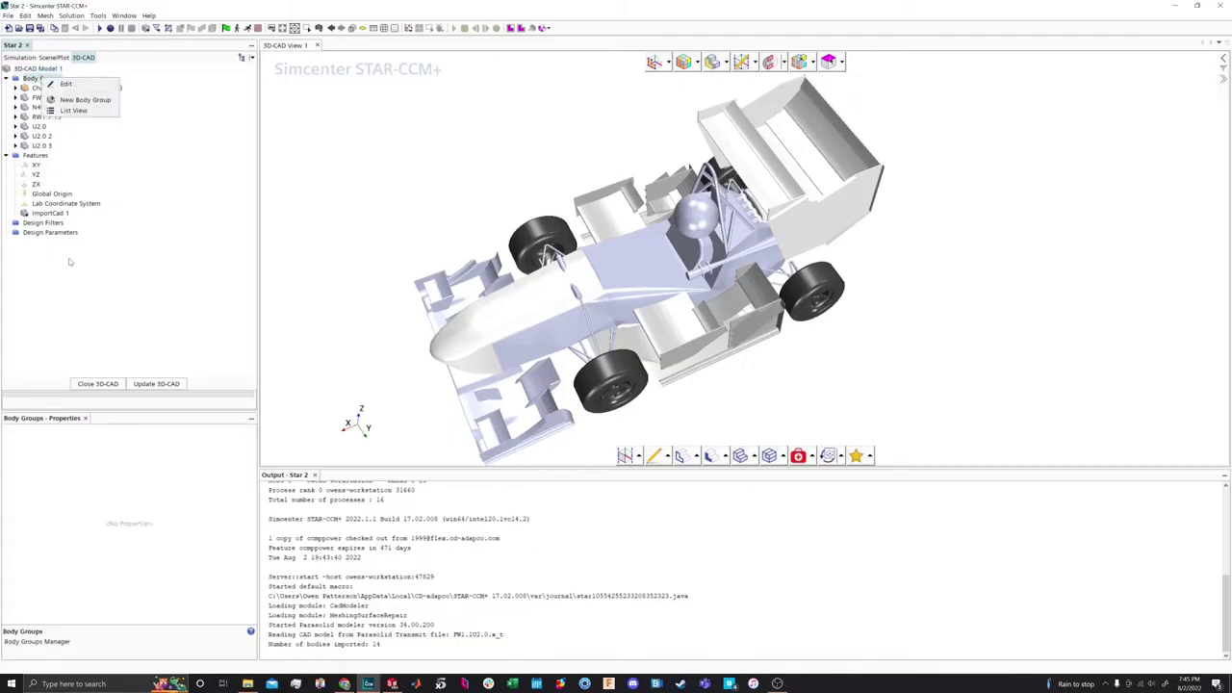
{"action": "left_click", "coordinate": [36, 219]}
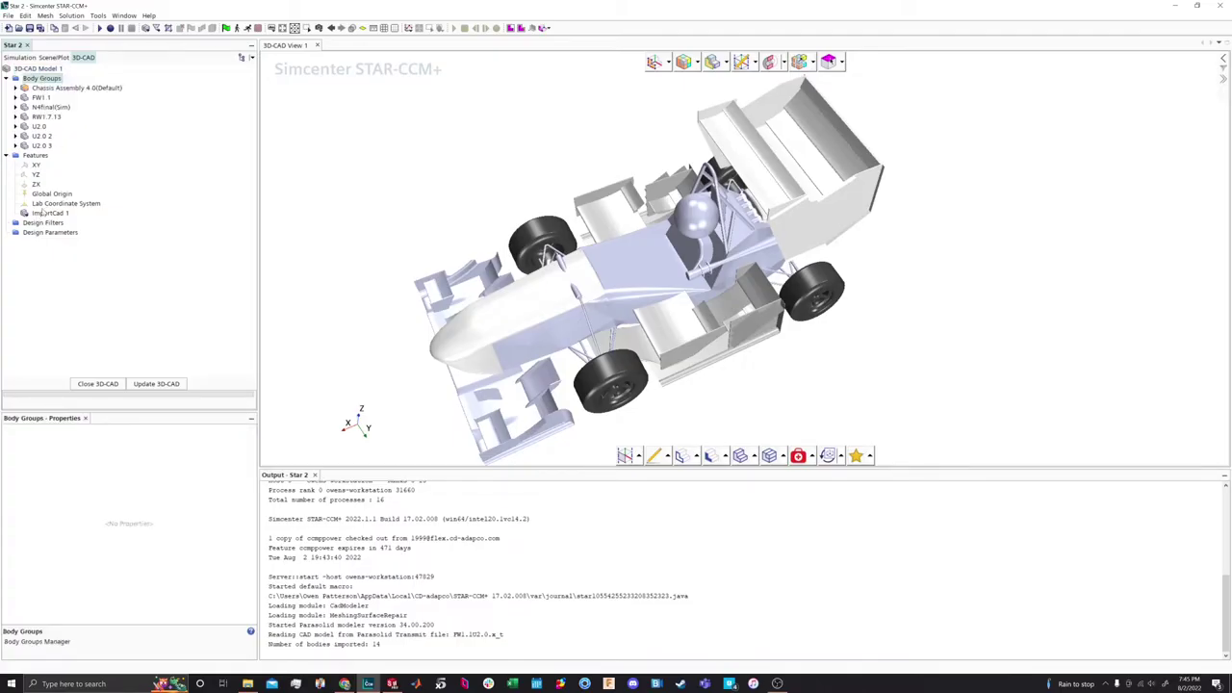
{"action": "left_click", "coordinate": [45, 214]}
{"action": "right_click", "coordinate": [61, 214]}
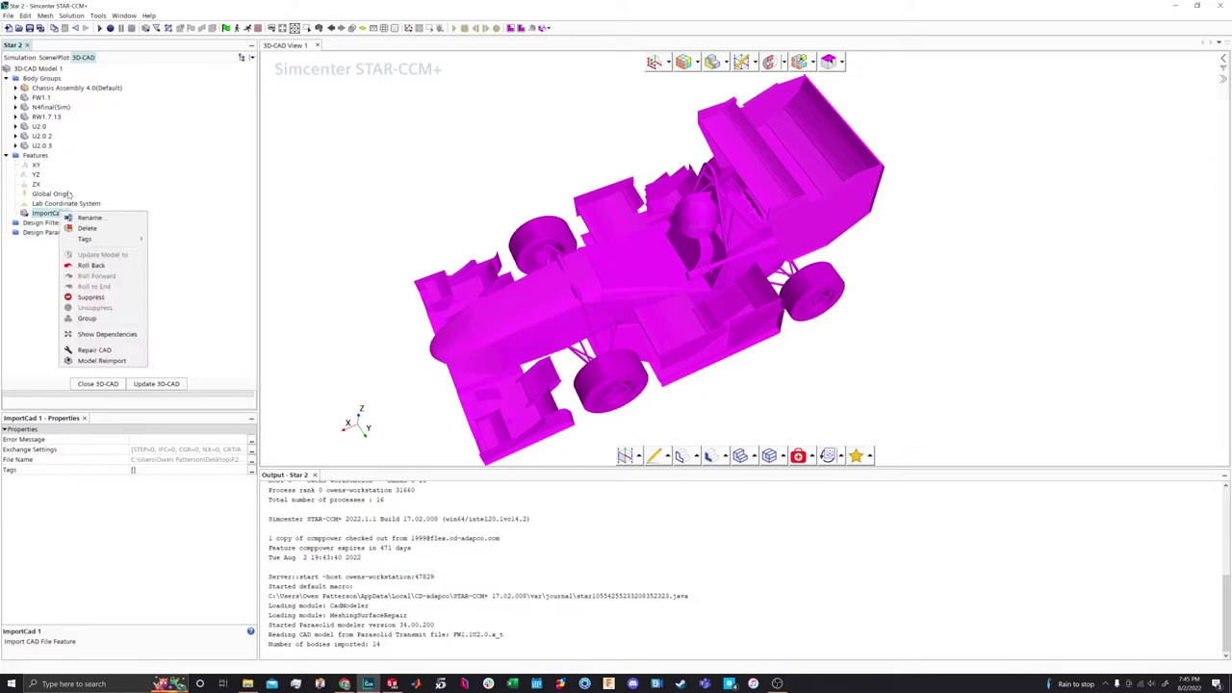
{"action": "left_click", "coordinate": [97, 352]}
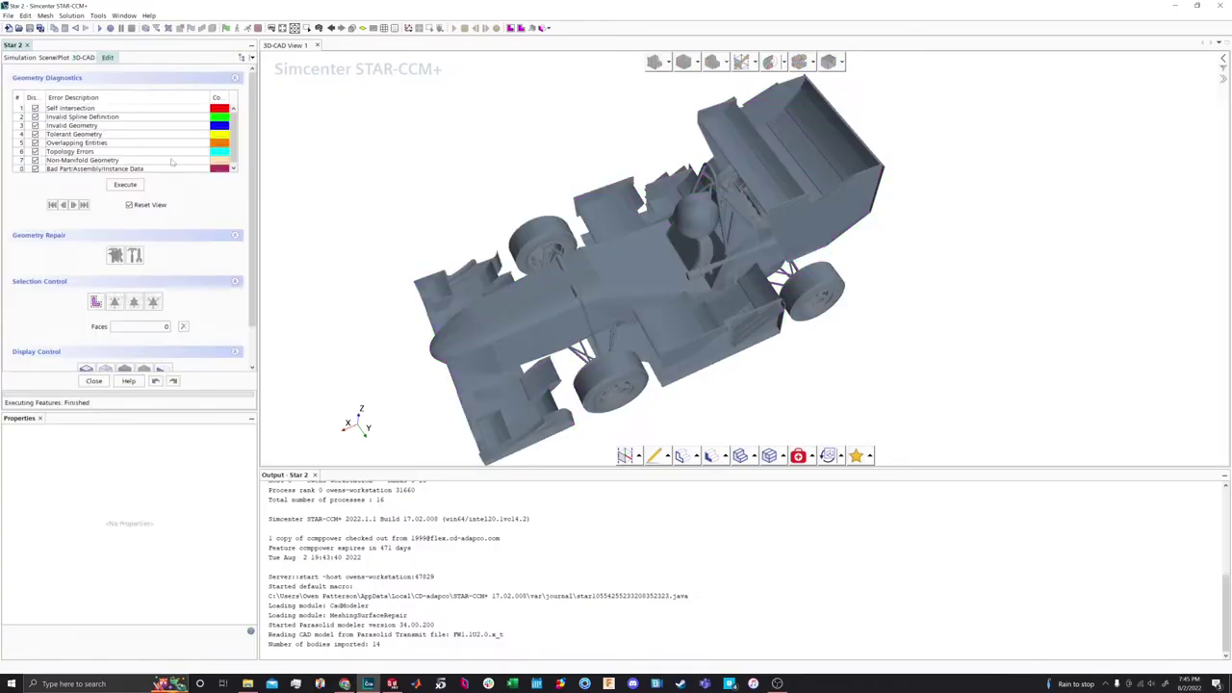
{"action": "left_click", "coordinate": [129, 185]}
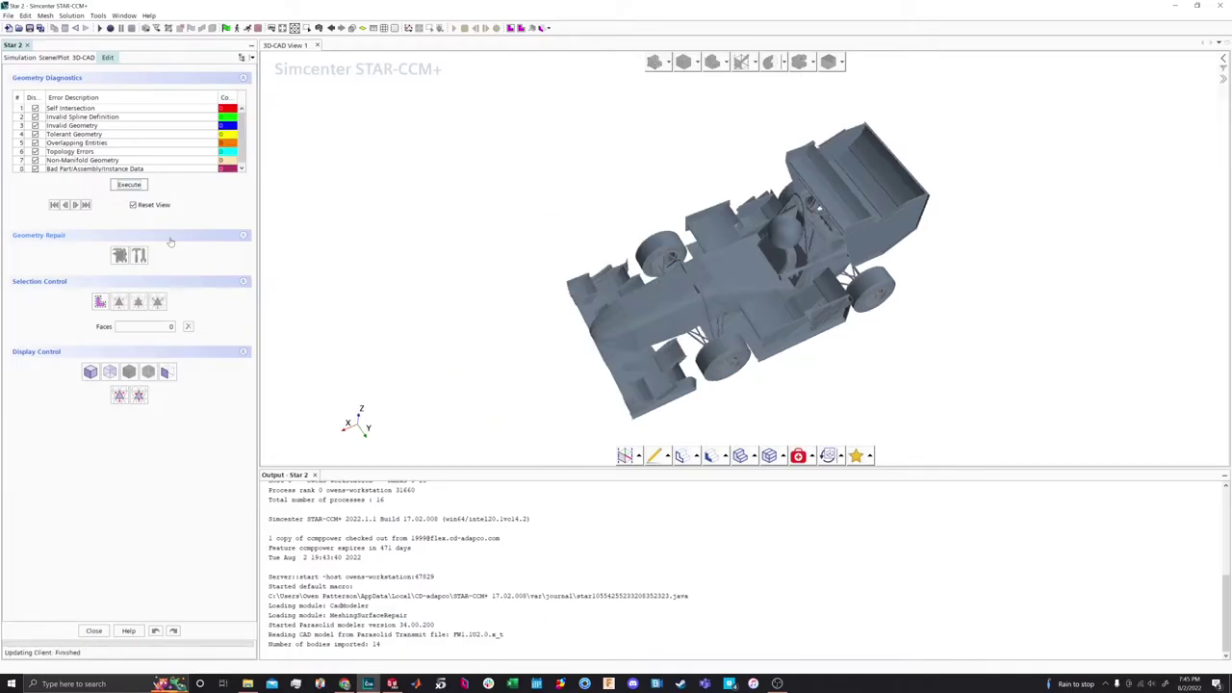
{"action": "scroll", "coordinate": [139, 135], "scroll_direction": "down", "scroll_amount": 1}
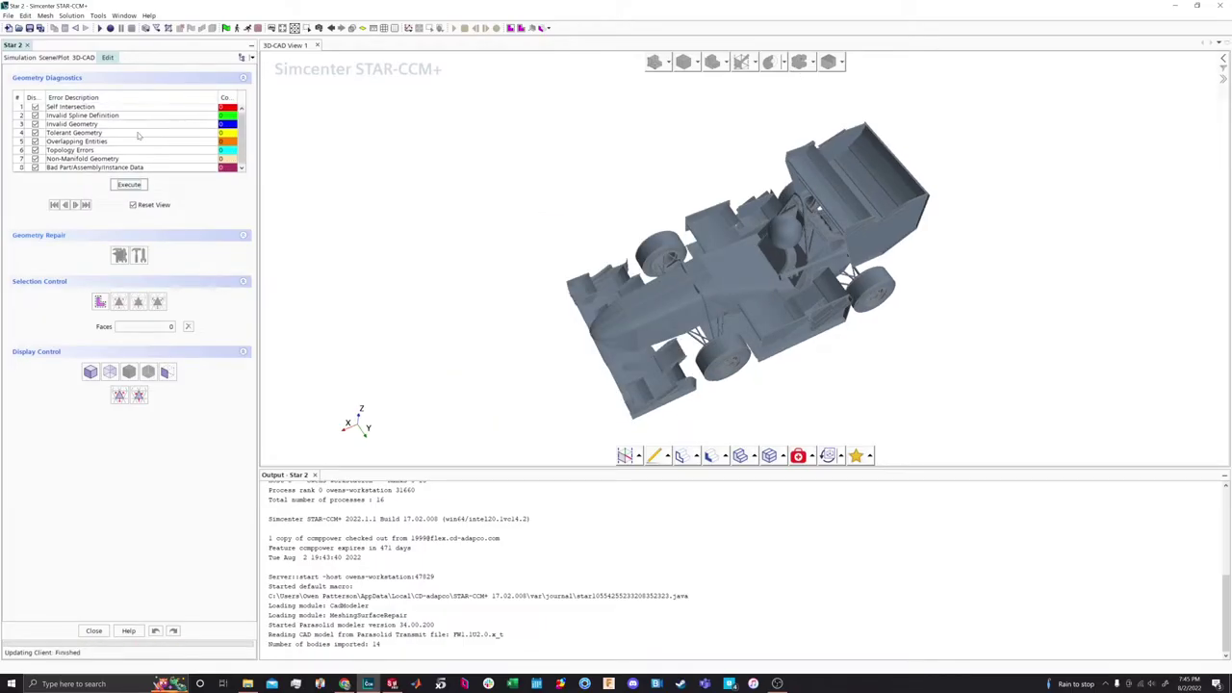
{"action": "scroll", "coordinate": [63, 143], "scroll_direction": "up", "scroll_amount": 1}
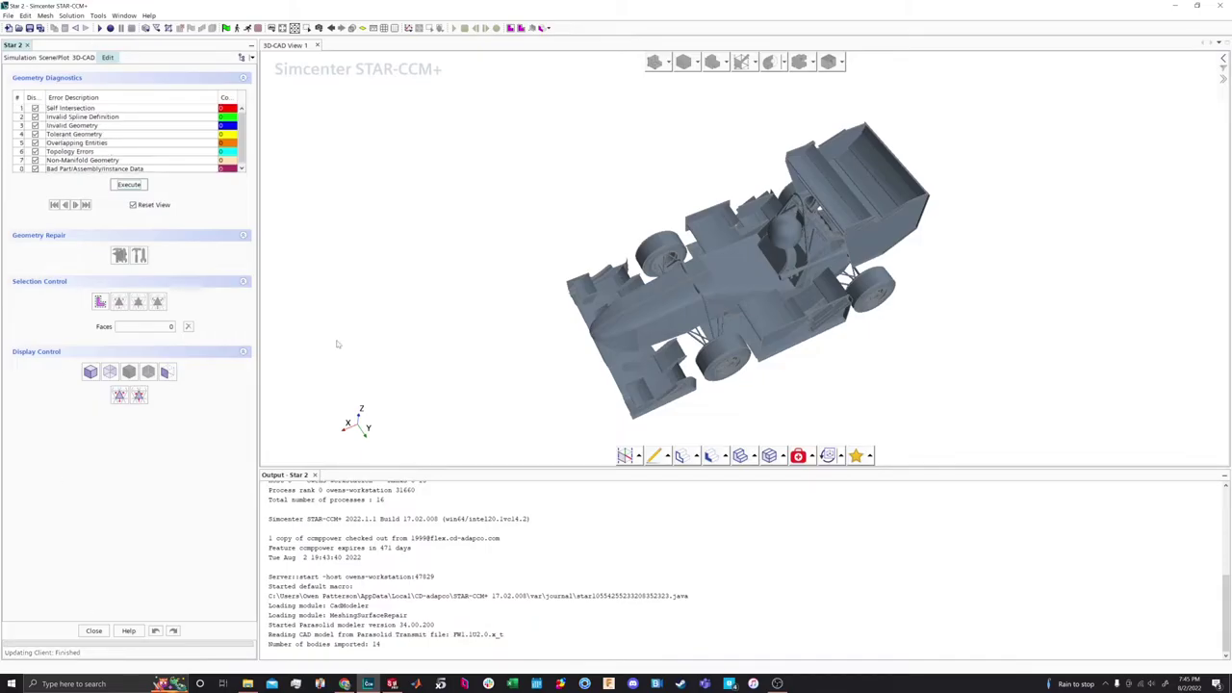
{"action": "left_click_drag", "start_coordinate": [664, 318], "coordinate": [706, 271]}
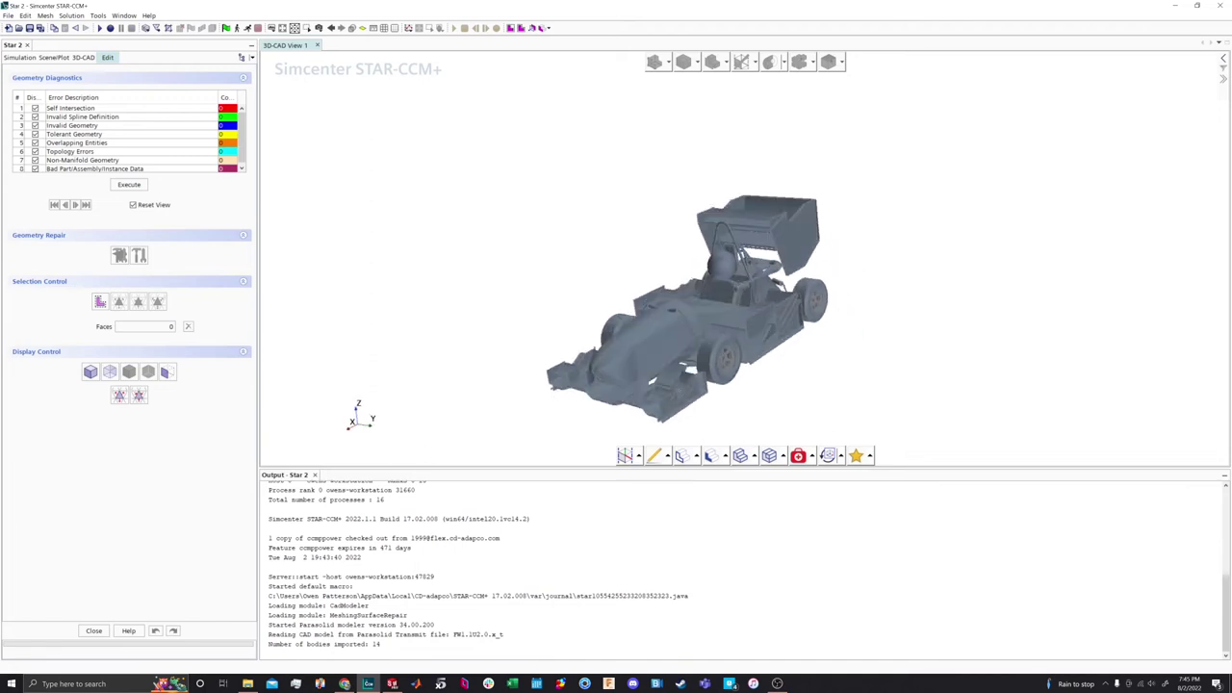
{"action": "left_click", "coordinate": [93, 631]}
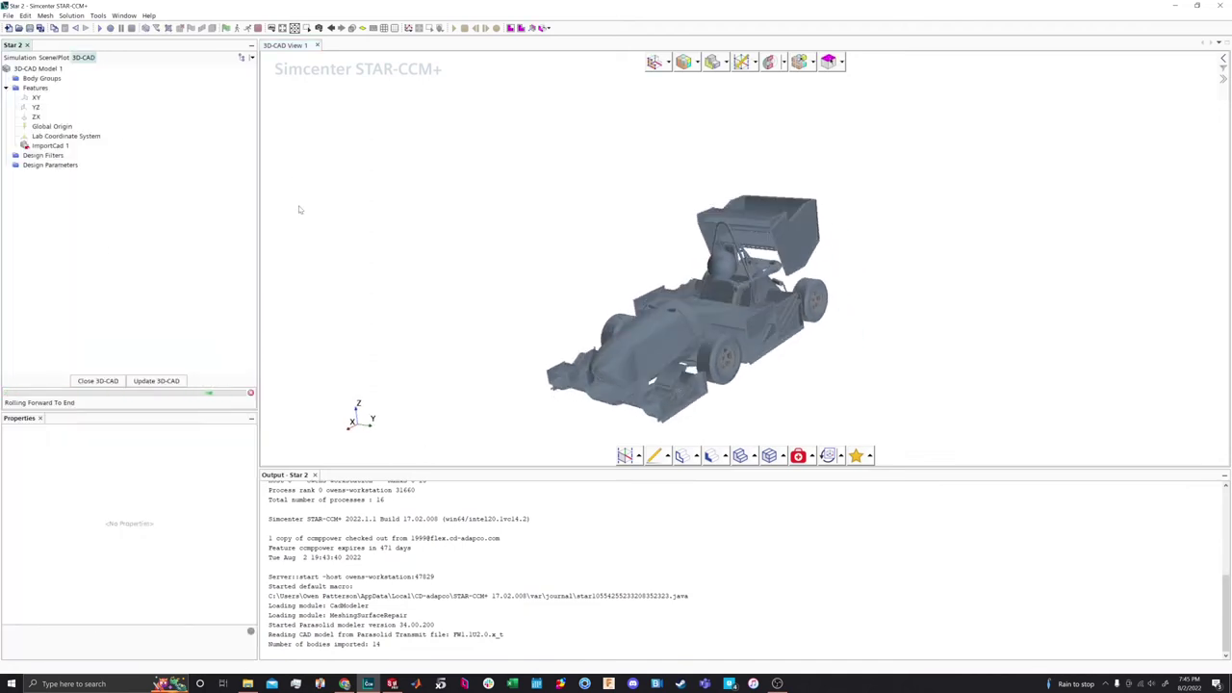
Unite the plenum part and N4final(Sim) bodies with Chassis Part 4.0(Default) as the target body, using the Precise merge type
{"action": "left_click", "coordinate": [7, 79]}
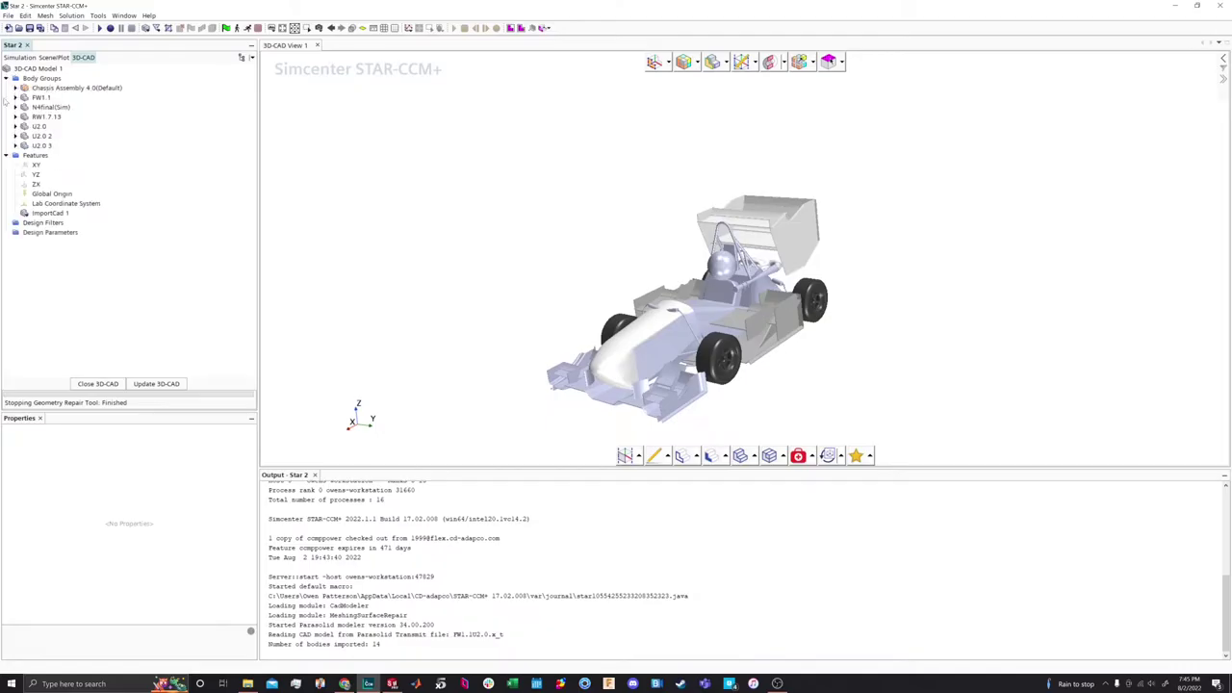
{"action": "left_click", "coordinate": [14, 88]}
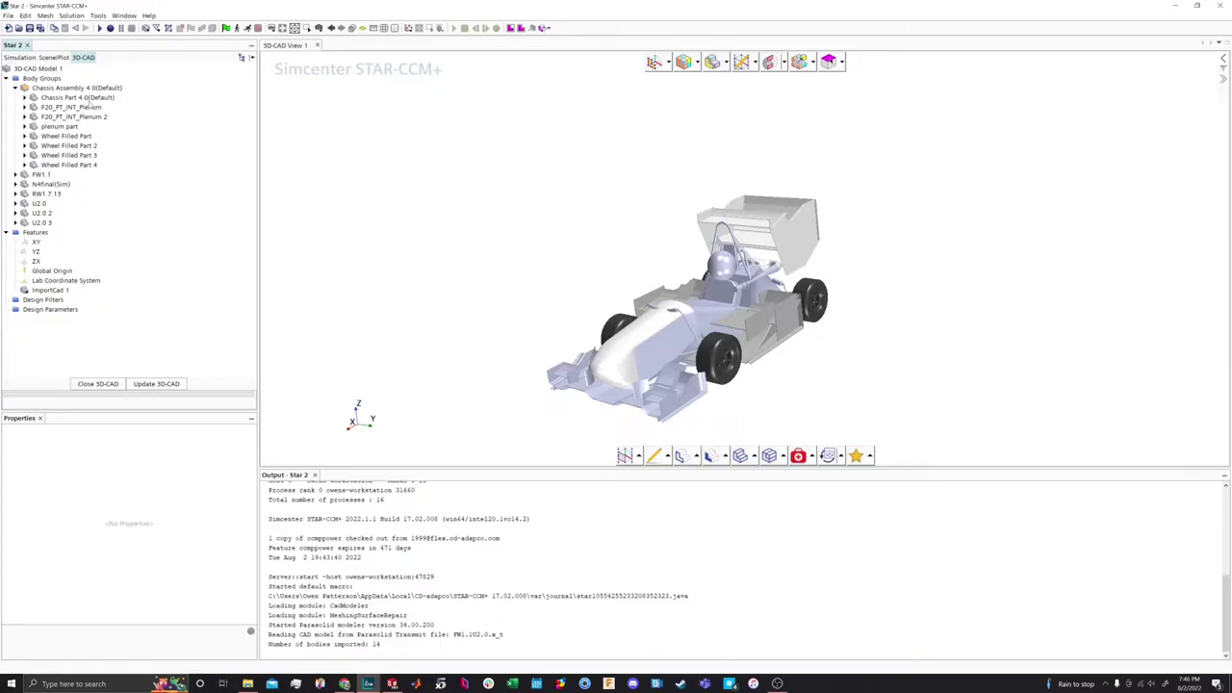
{"action": "left_click", "coordinate": [91, 100]}
{"action": "left_click", "coordinate": [507, 241]}
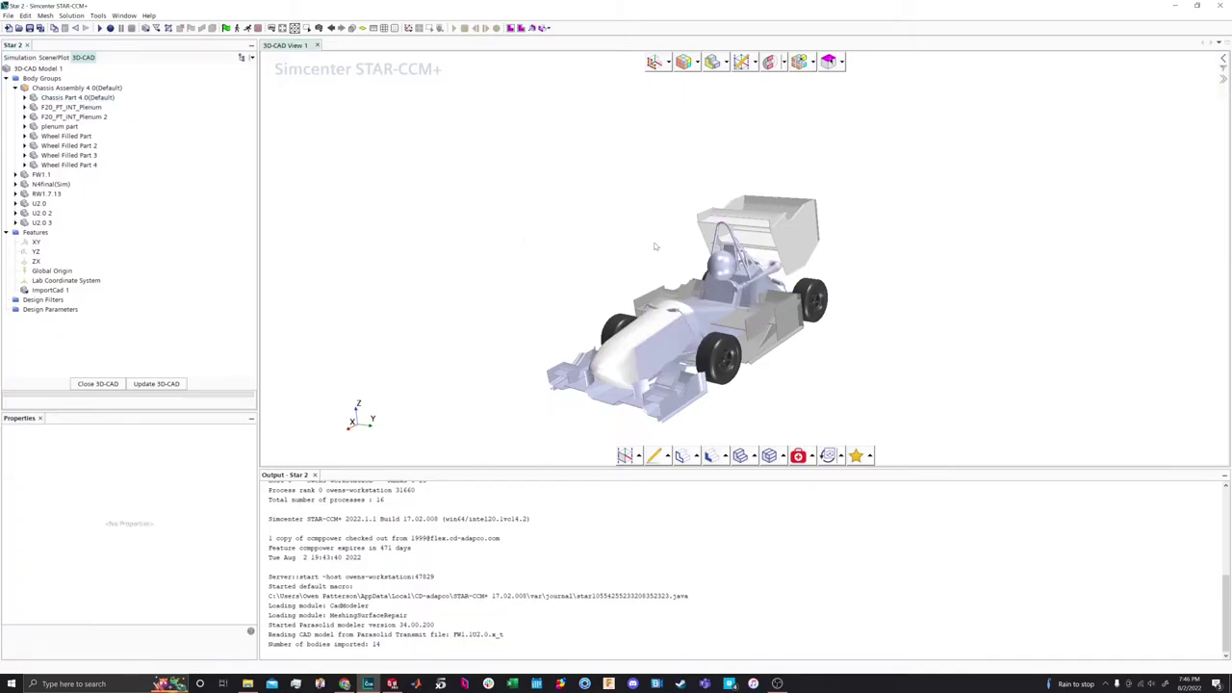
{"action": "left_click_drag", "start_coordinate": [506, 242], "coordinate": [763, 196]}
{"action": "scroll", "coordinate": [705, 275], "scroll_direction": "up", "scroll_amount": 3}
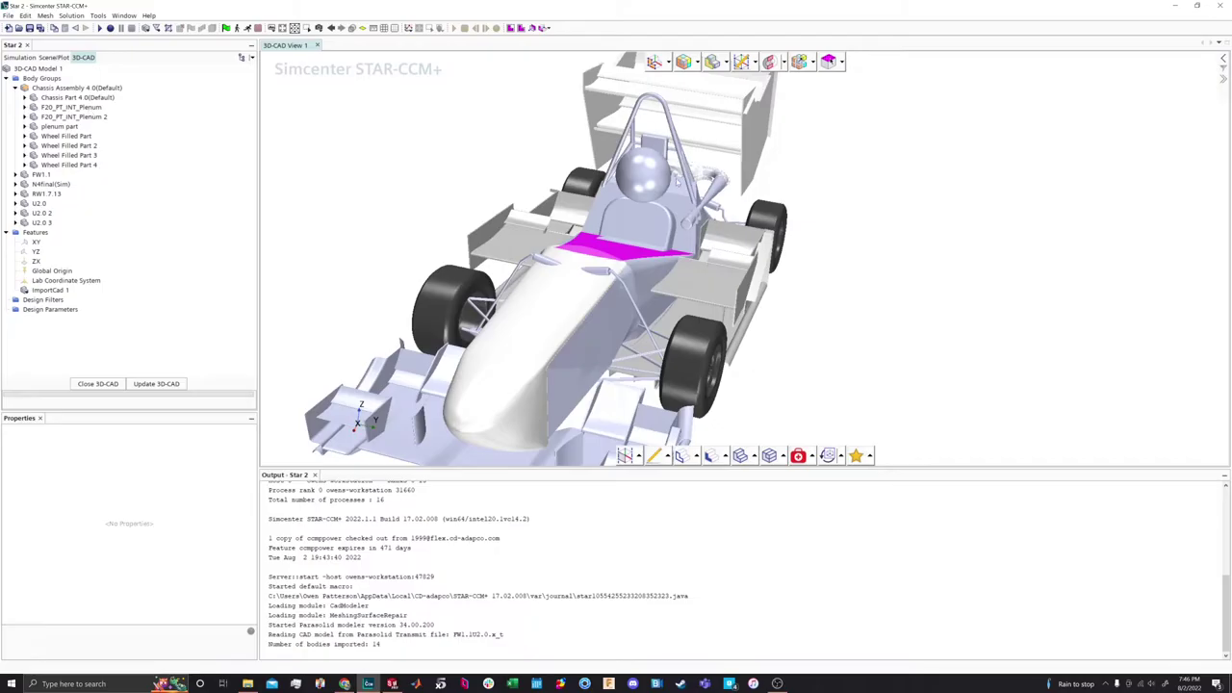
{"action": "left_click", "coordinate": [54, 98]}
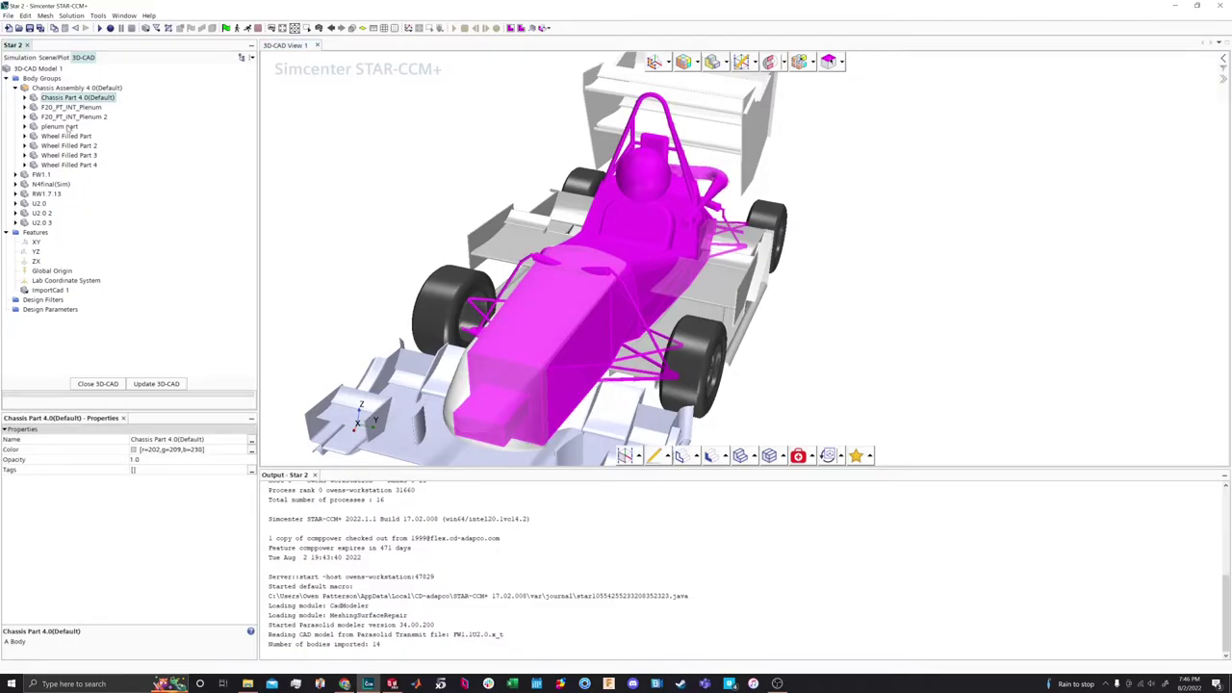
{"action": "left_click", "coordinate": [65, 126], "text": "ctrl"}
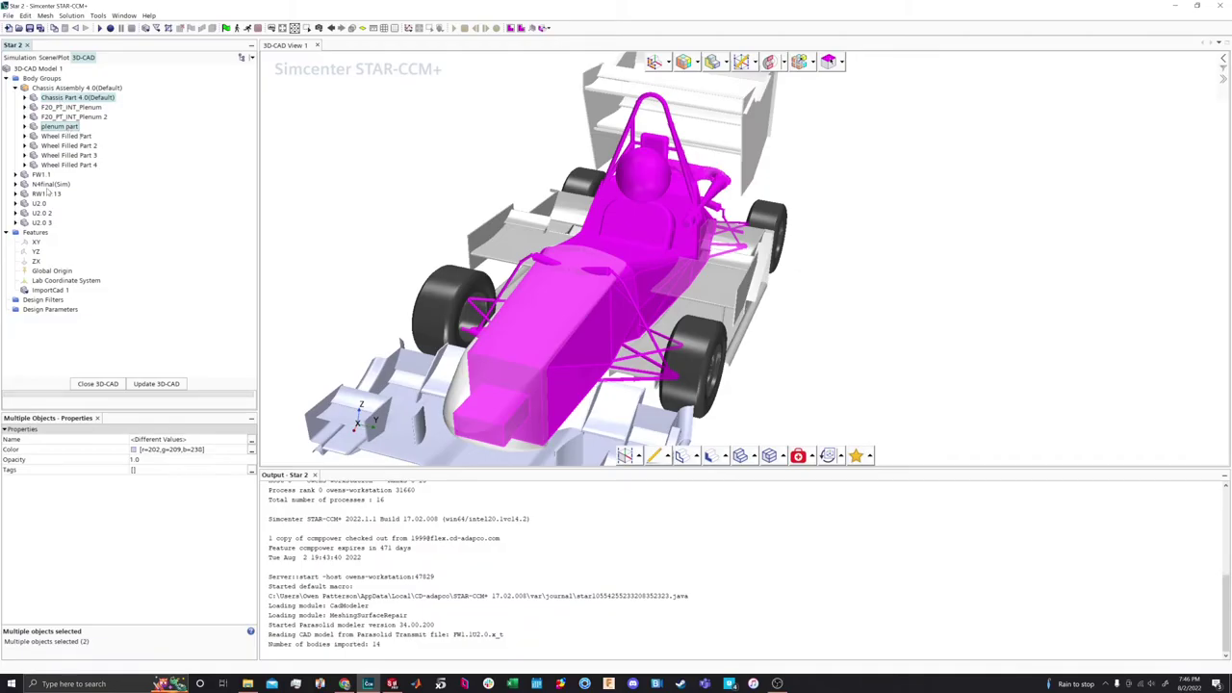
{"action": "left_click", "coordinate": [50, 184], "text": "ctrl"}
{"action": "right_click", "coordinate": [48, 187]}
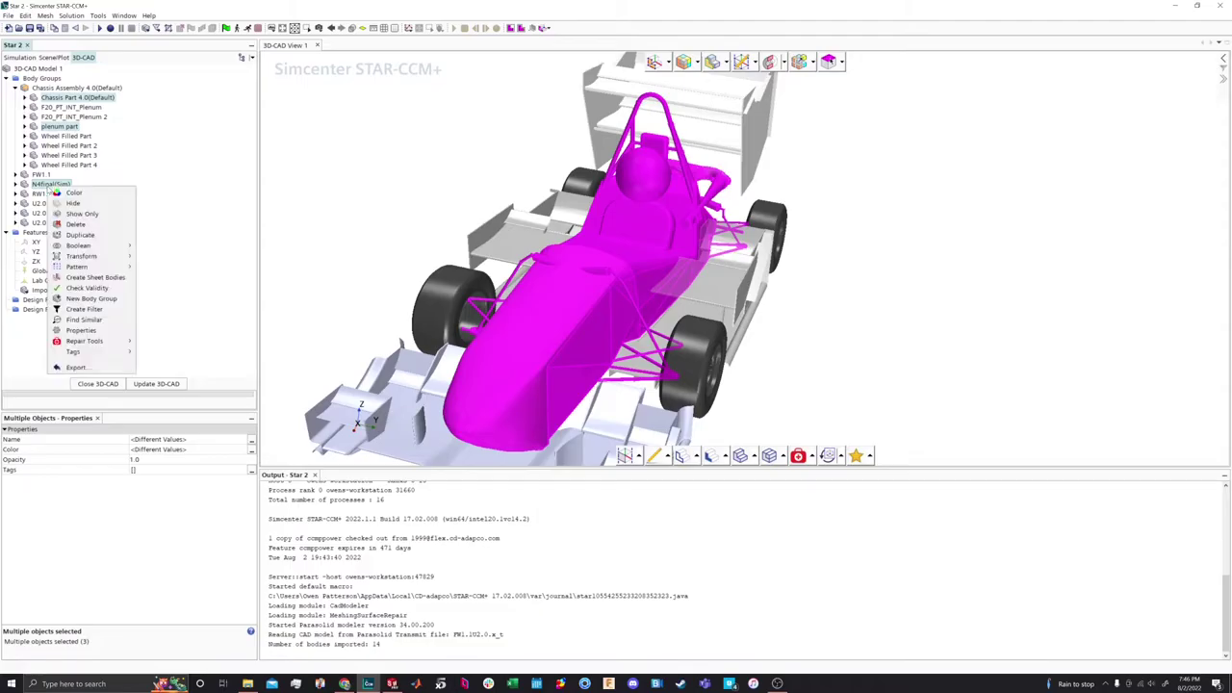
{"action": "mouse_move", "coordinate": [124, 256]}
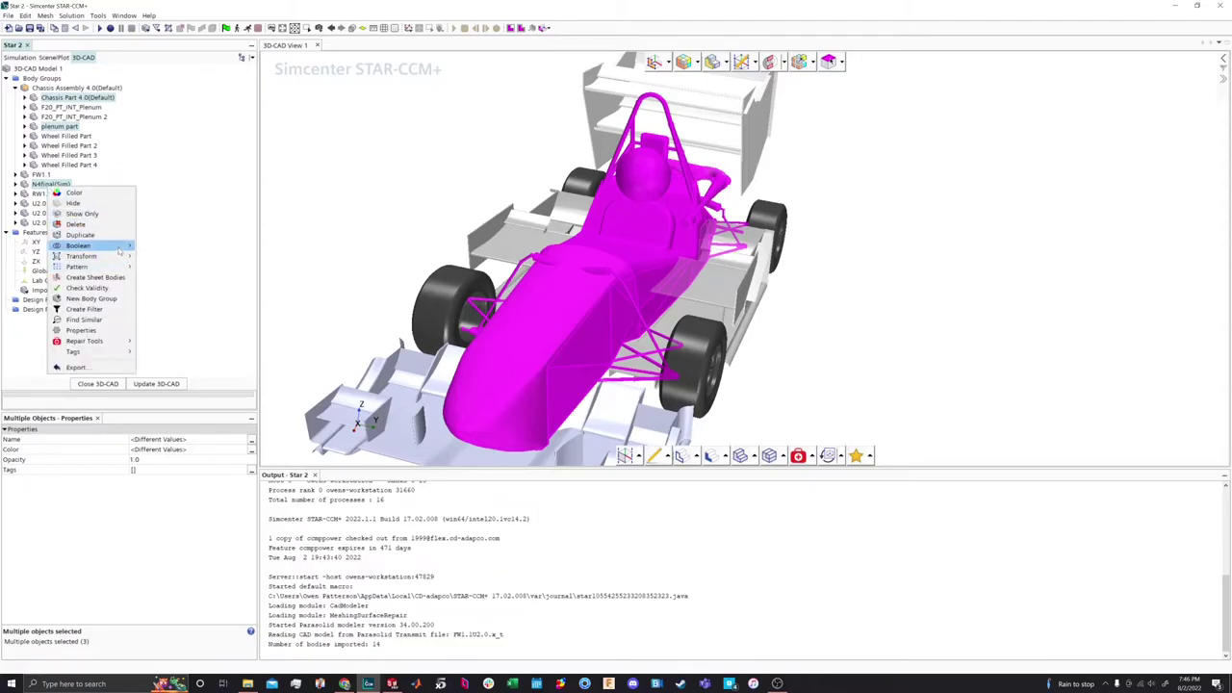
{"action": "left_click", "coordinate": [151, 246]}
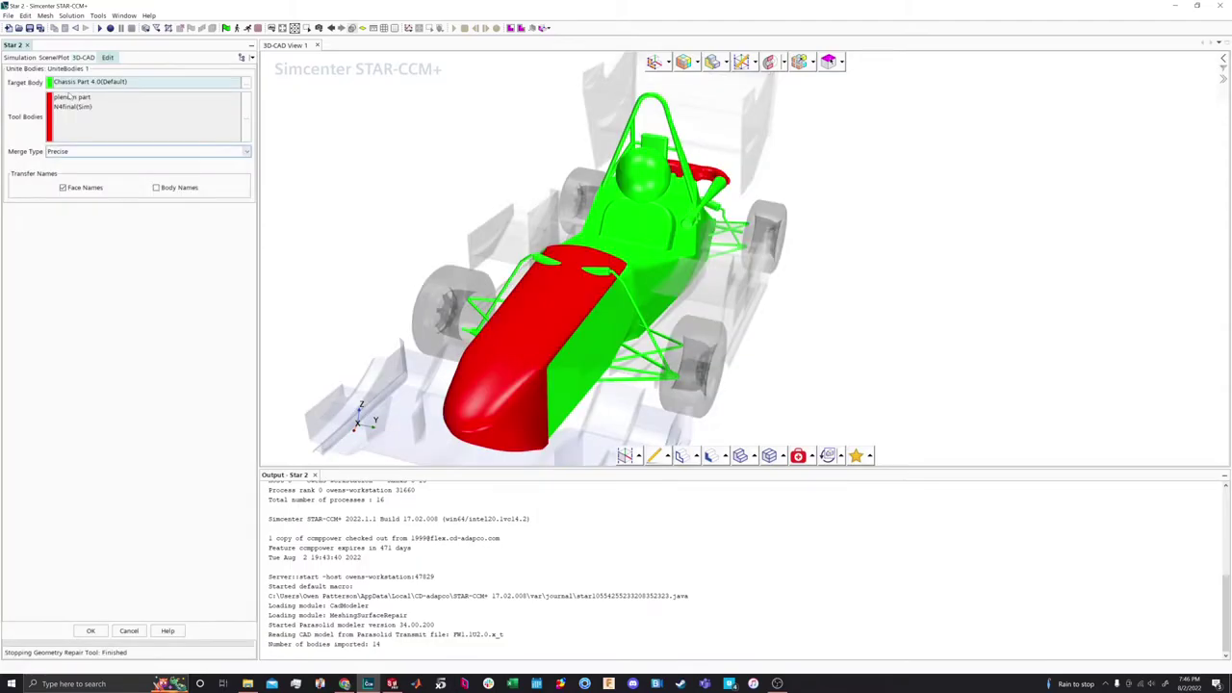
{"action": "left_click", "coordinate": [92, 631]}
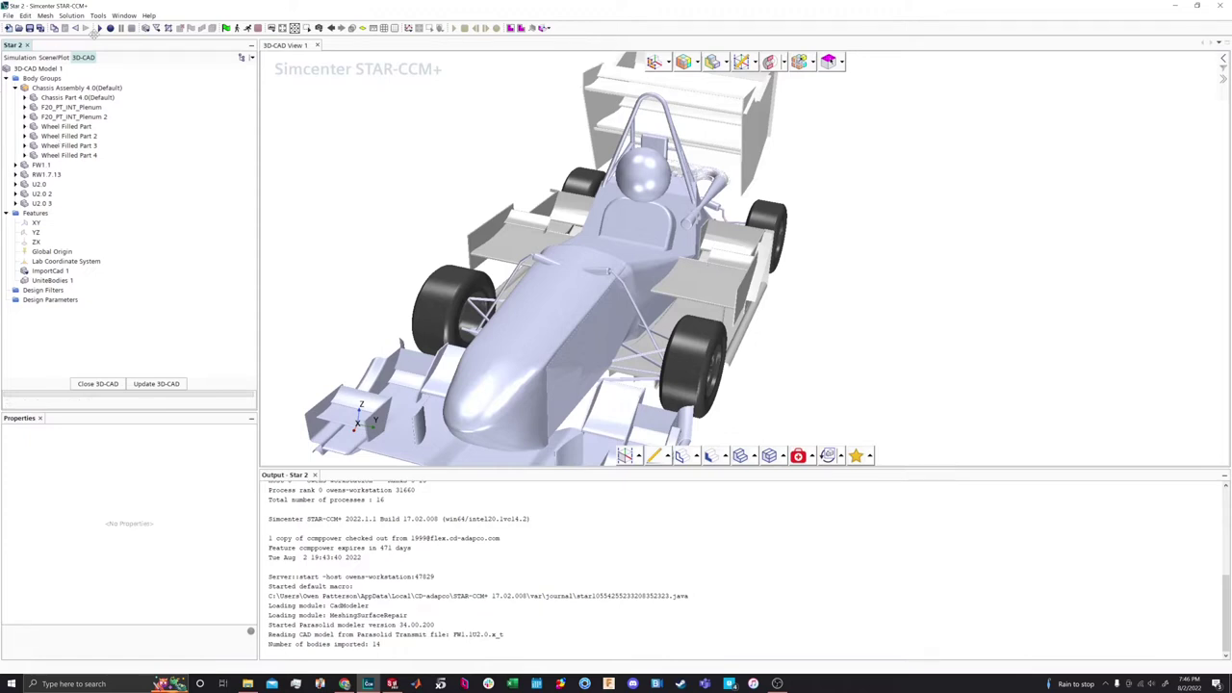
{"action": "left_click", "coordinate": [71, 109]}
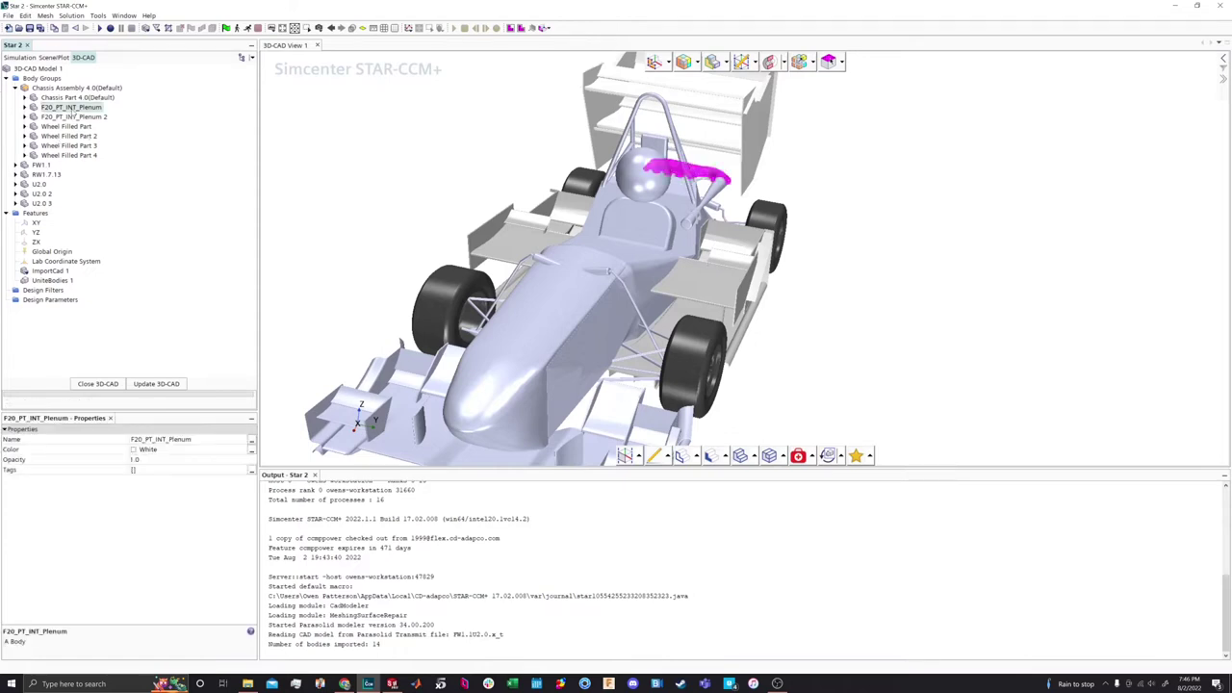
{"action": "left_click", "coordinate": [72, 118], "text": "ctrl"}
{"action": "double_click", "coordinate": [73, 117], "text": "ctrl"}
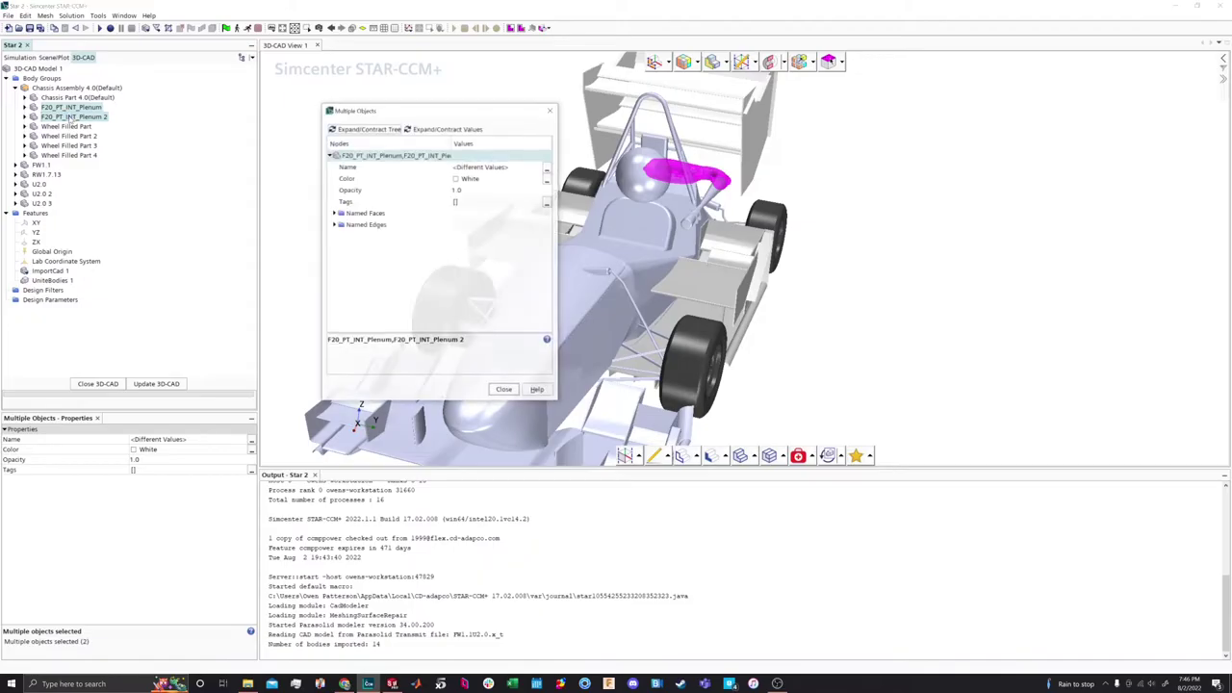
{"action": "left_click", "coordinate": [504, 390]}
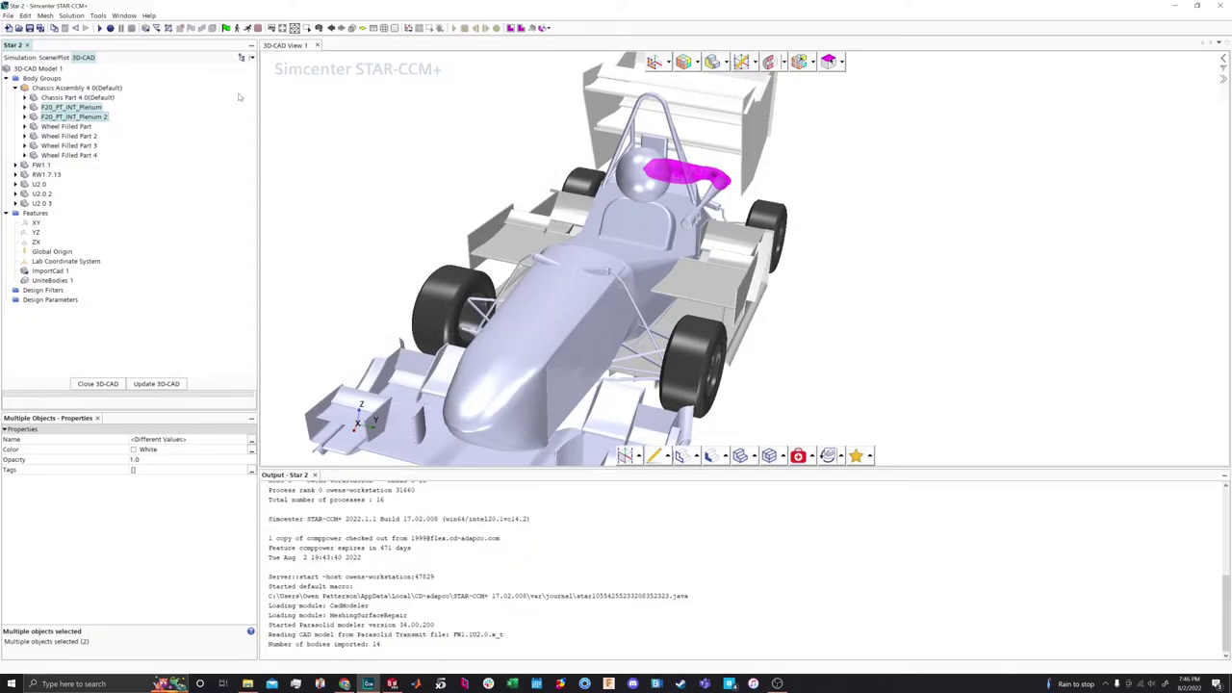
{"action": "left_click", "coordinate": [655, 61]}
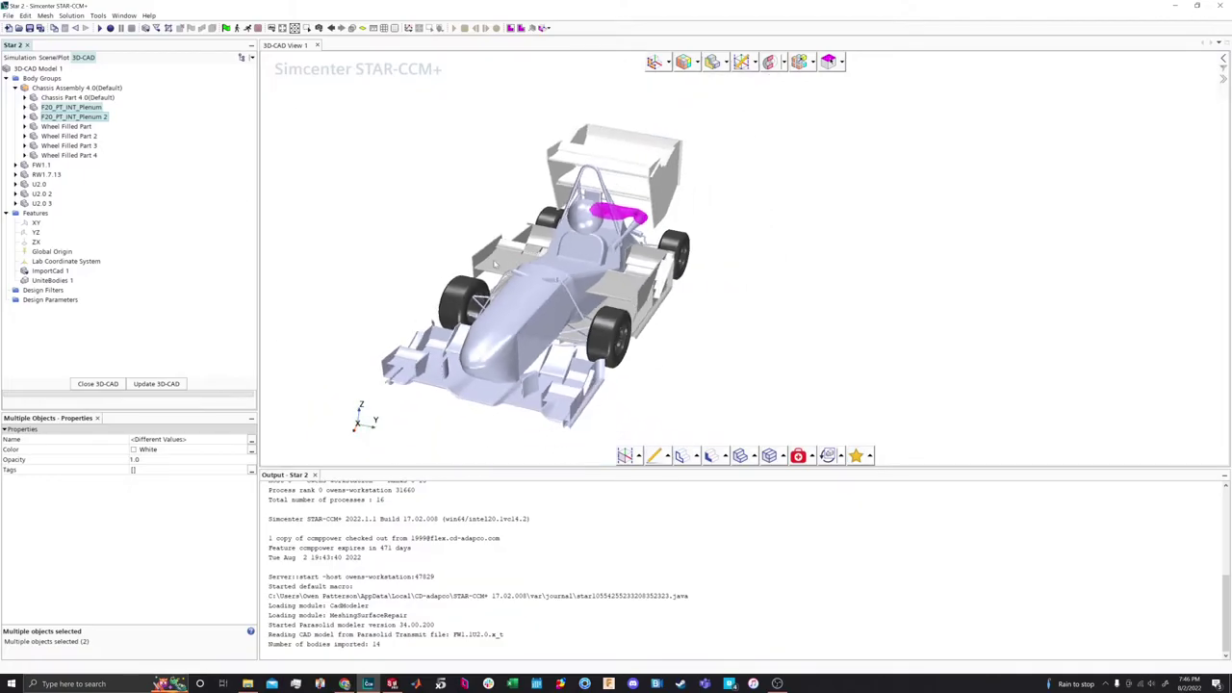
{"action": "left_click", "coordinate": [70, 107]}
{"action": "left_click", "coordinate": [75, 97]}
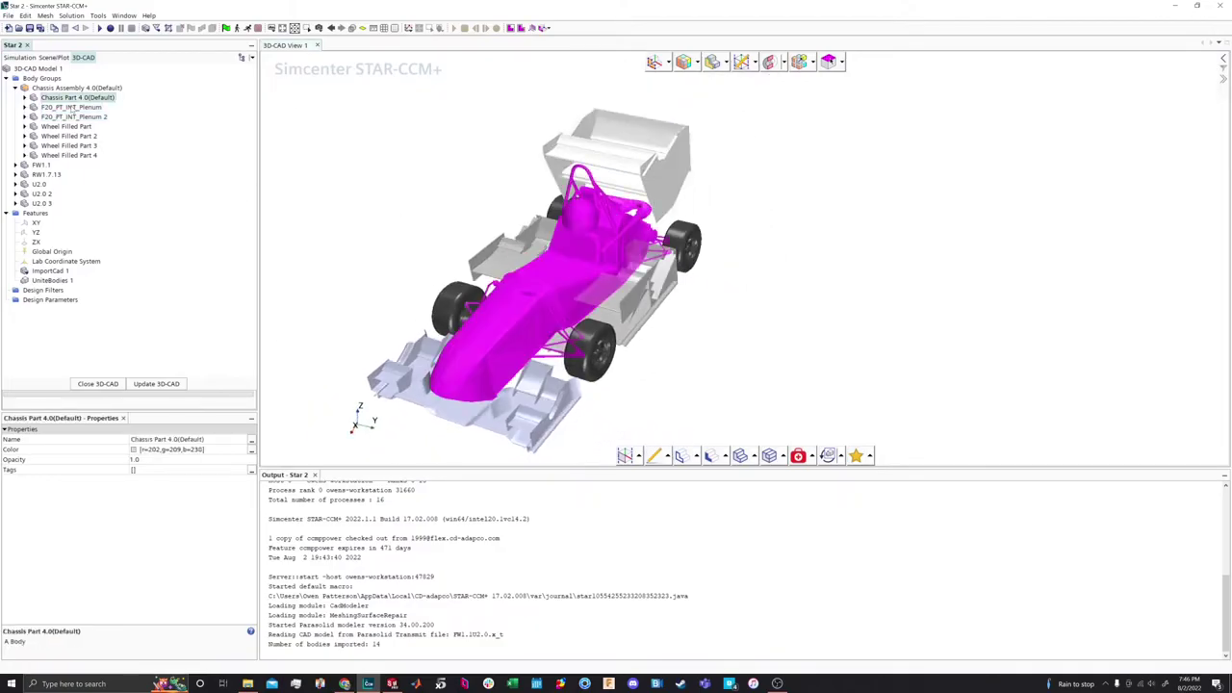
Delete the bodies F20_PT_INT_Plenum and F20_PT_INT_Plenum 2 from the chassis assembly
{"action": "right_click", "coordinate": [74, 108]}
{"action": "key", "text": "Escape"}
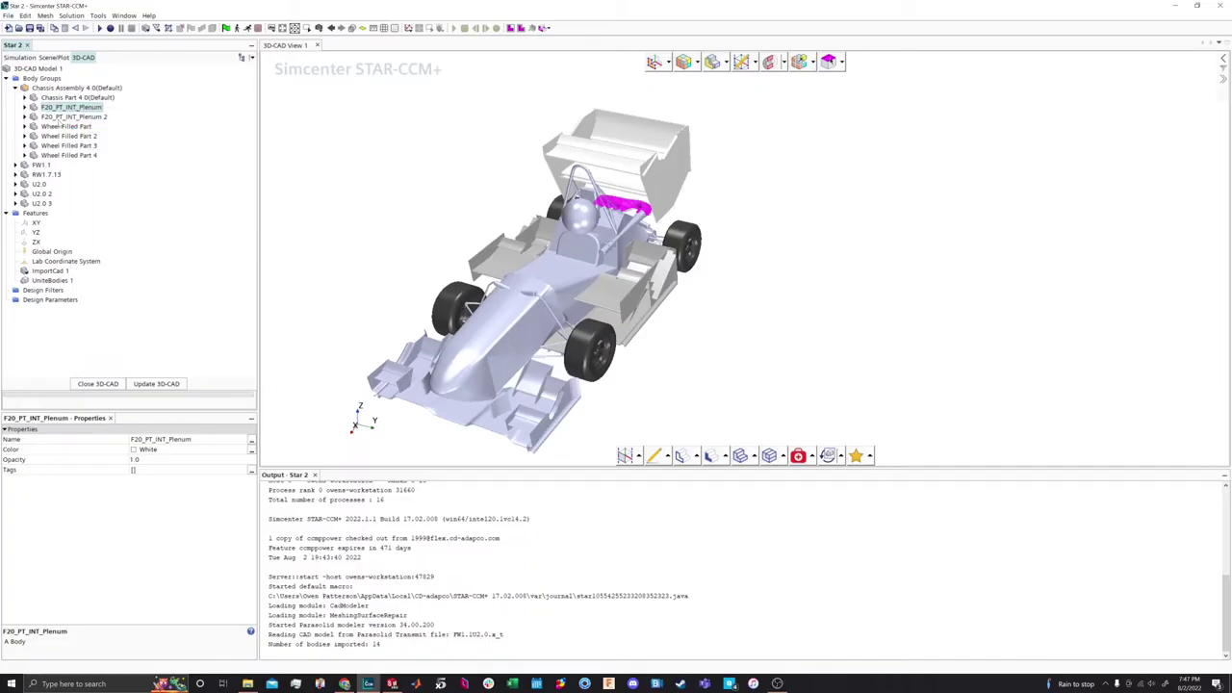
{"action": "left_click", "coordinate": [62, 117], "text": "ctrl"}
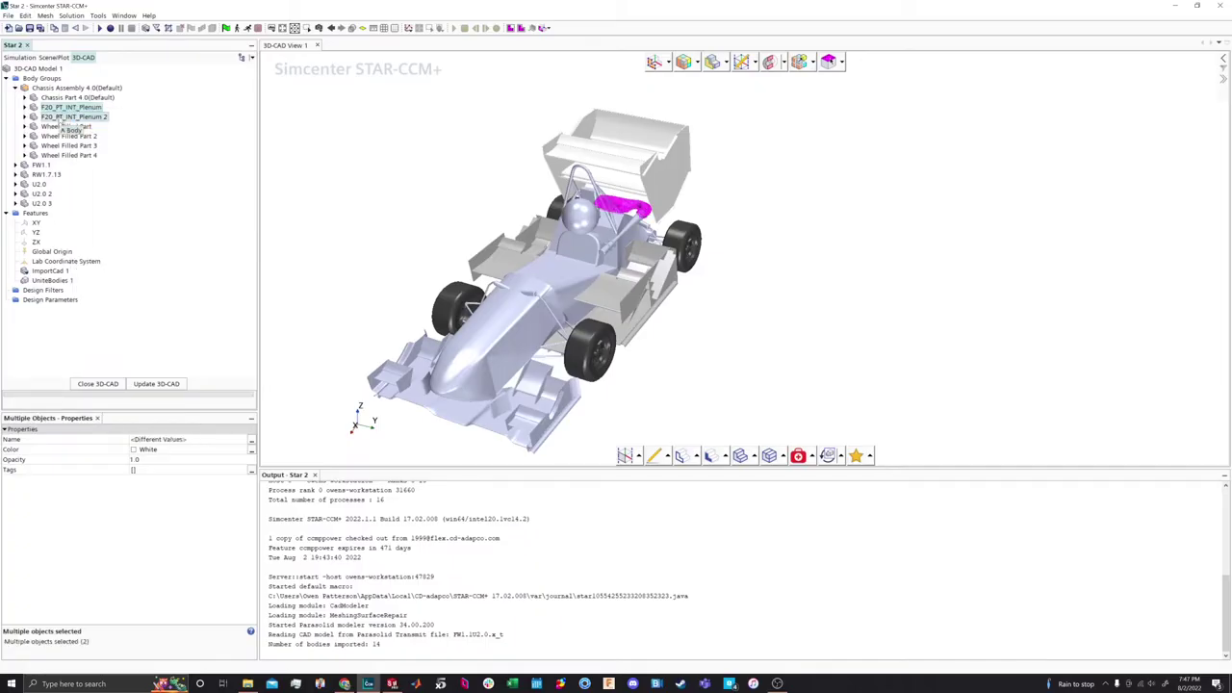
{"action": "key", "text": "Delete"}
{"action": "left_click", "coordinate": [652, 365]}
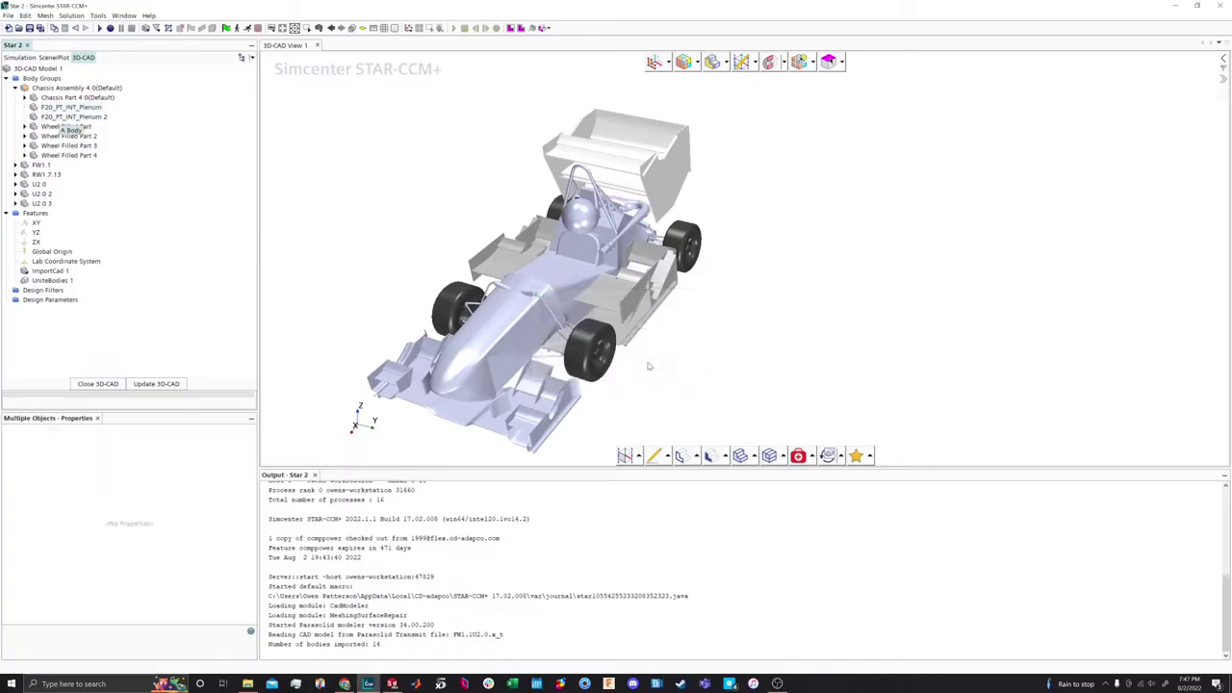
Delete the bodies Wheel Filled Part, Wheel Filled Part 2 and U2.0 on one side of the car
{"action": "scroll", "coordinate": [521, 276], "scroll_direction": "up", "scroll_amount": 3}
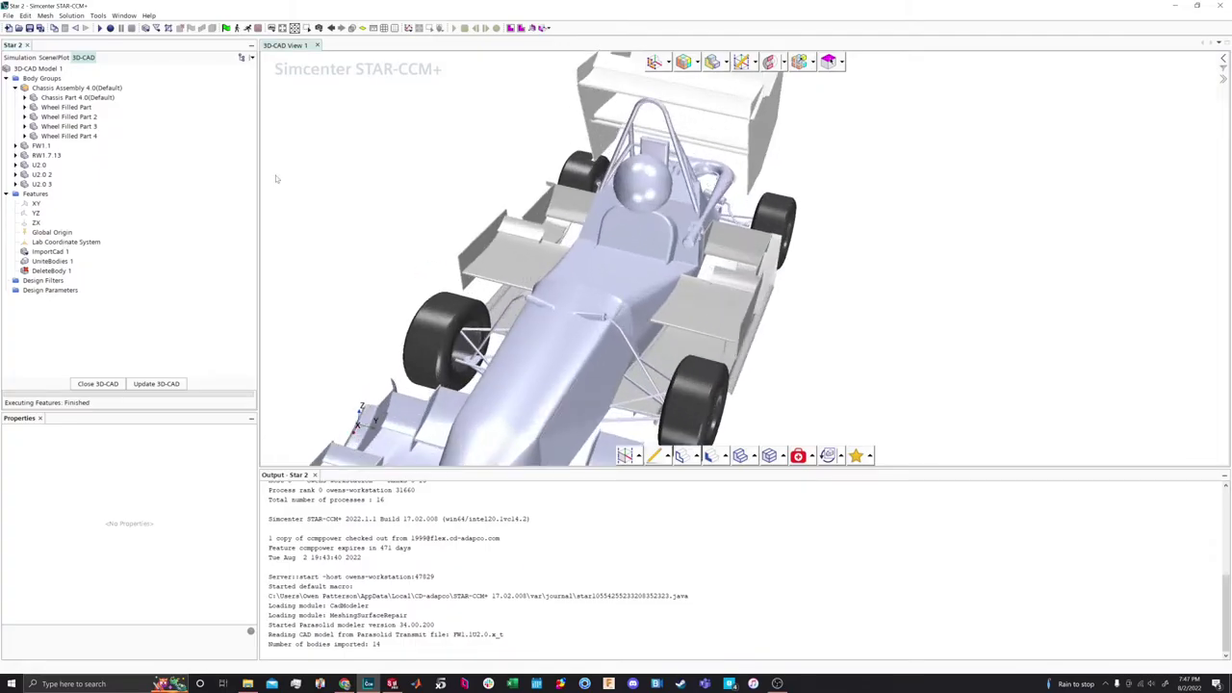
{"action": "left_click_drag", "start_coordinate": [279, 179], "coordinate": [583, 183]}
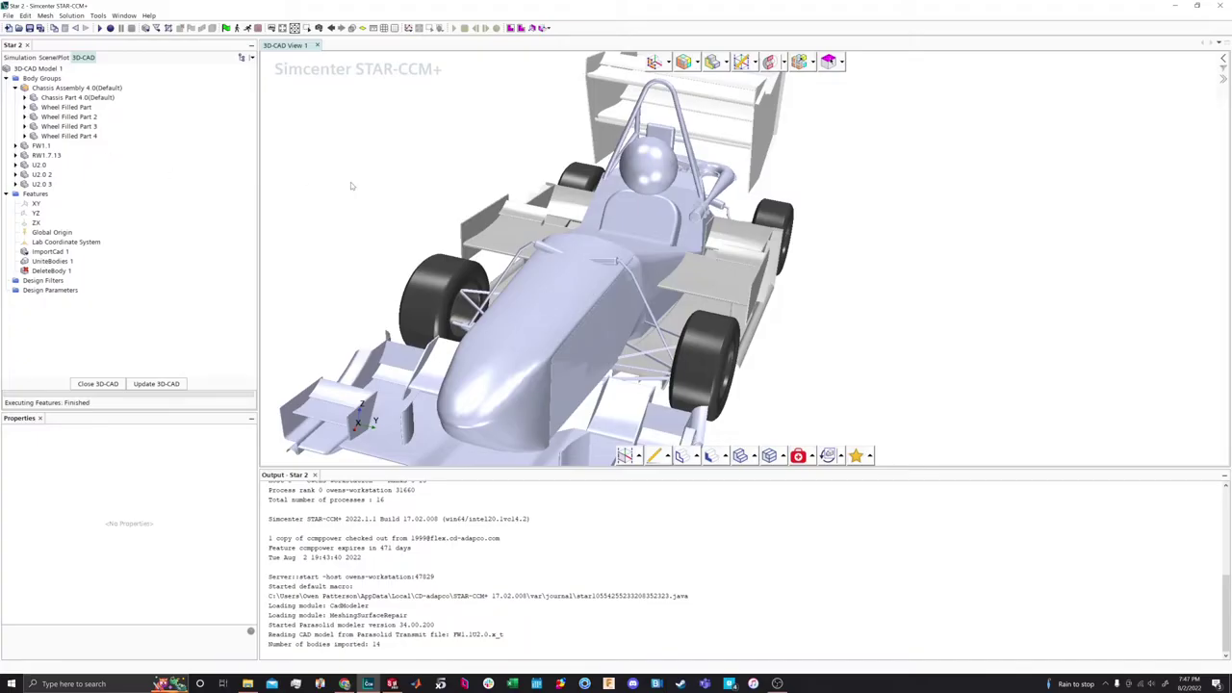
{"action": "left_click", "coordinate": [67, 107]}
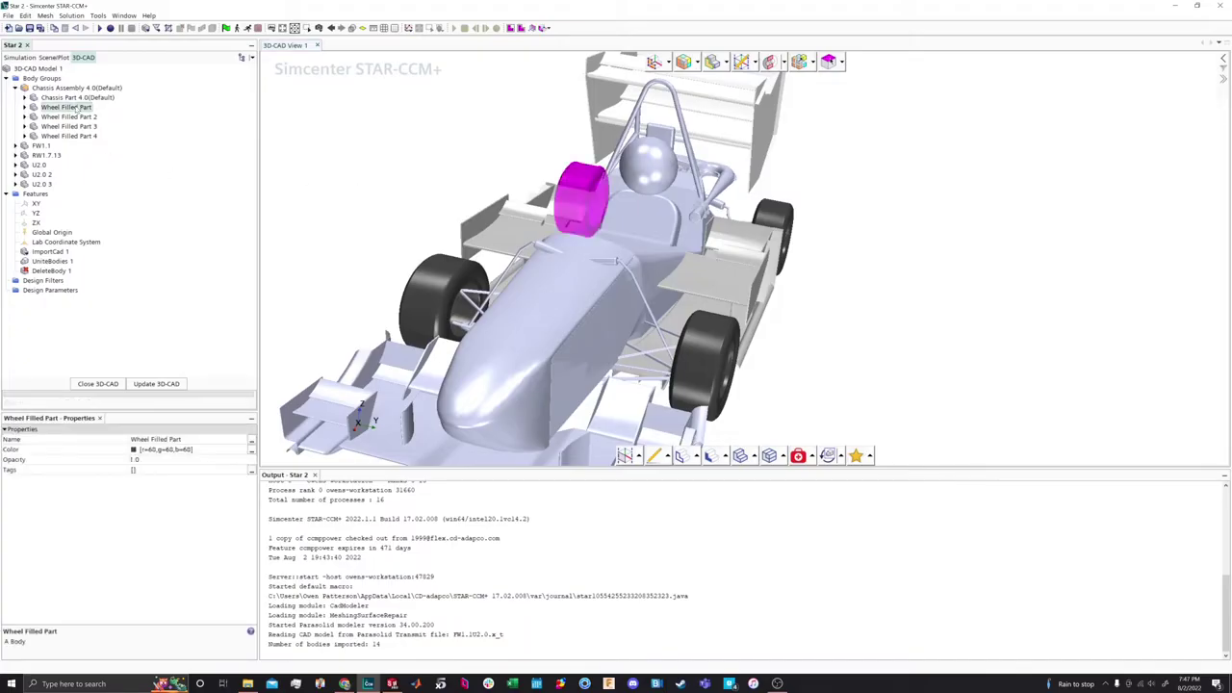
{"action": "left_click", "coordinate": [72, 113], "text": "ctrl"}
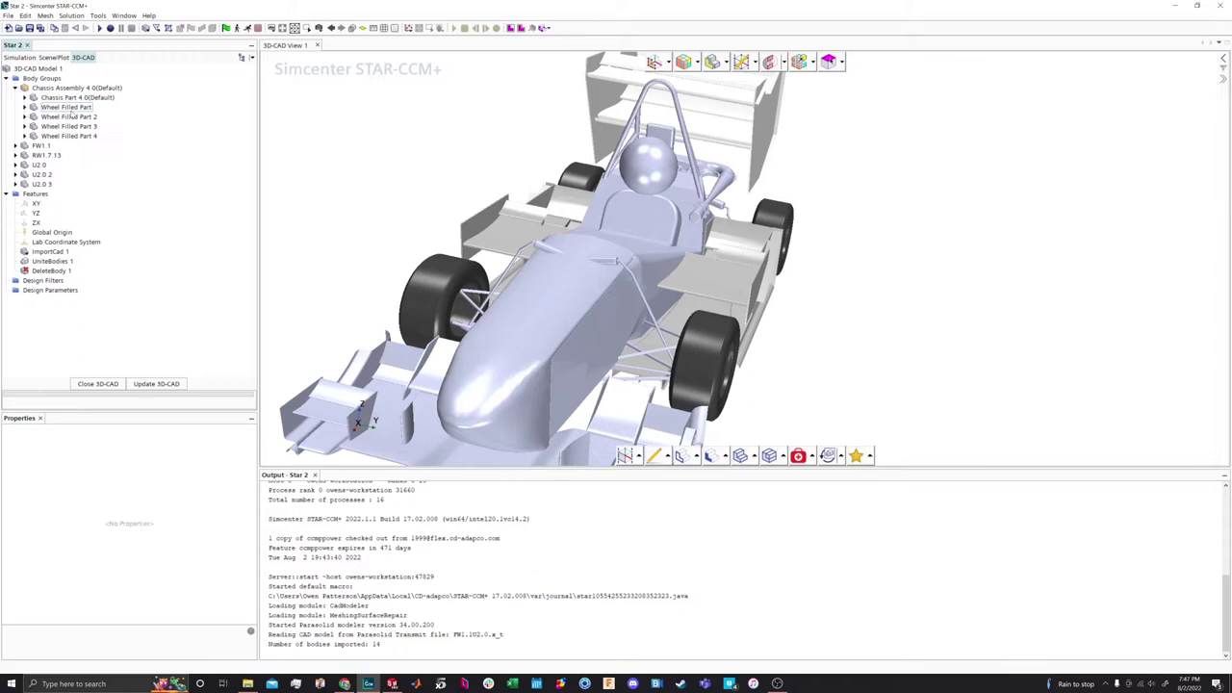
{"action": "left_click", "coordinate": [69, 108]}
{"action": "left_click", "coordinate": [69, 117], "text": "ctrl"}
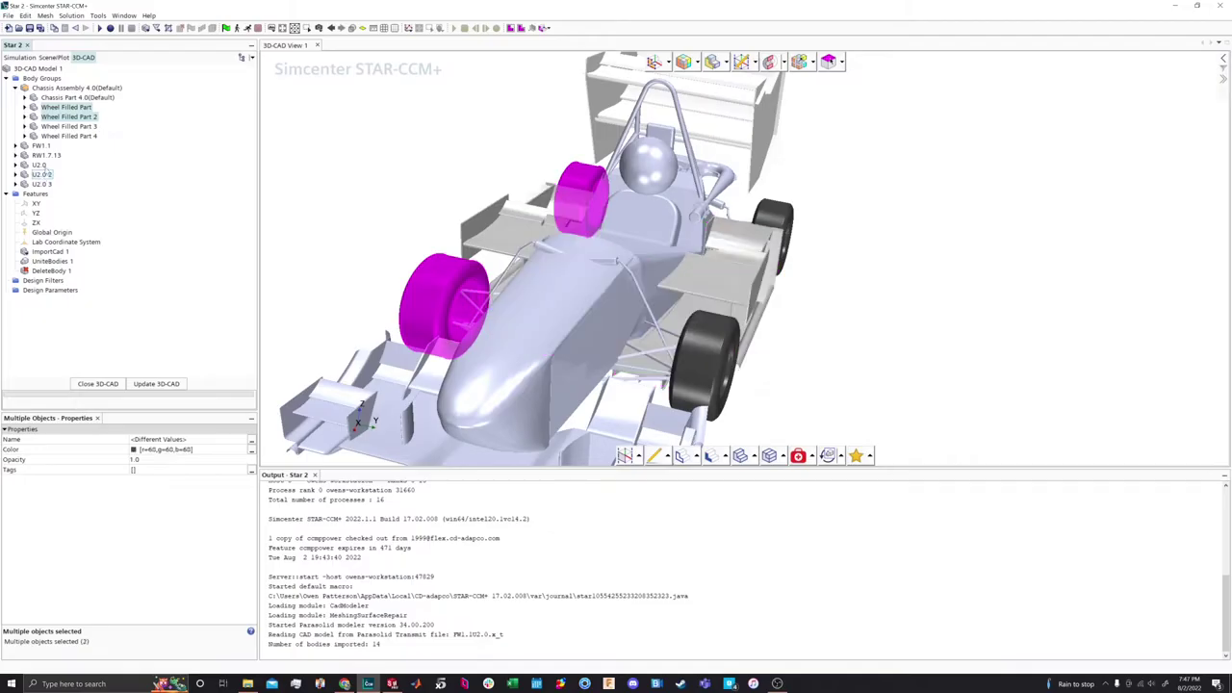
{"action": "left_click", "coordinate": [40, 166], "text": "ctrl"}
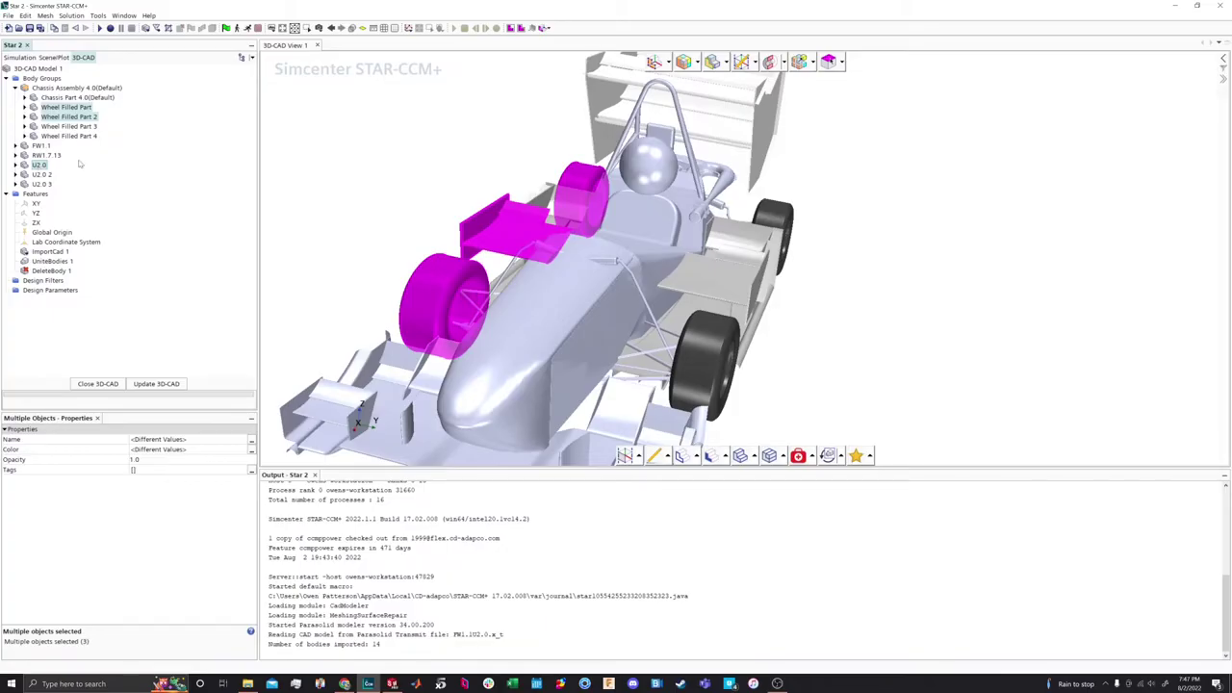
{"action": "key", "text": "Delete"}
{"action": "key", "text": "Return"}
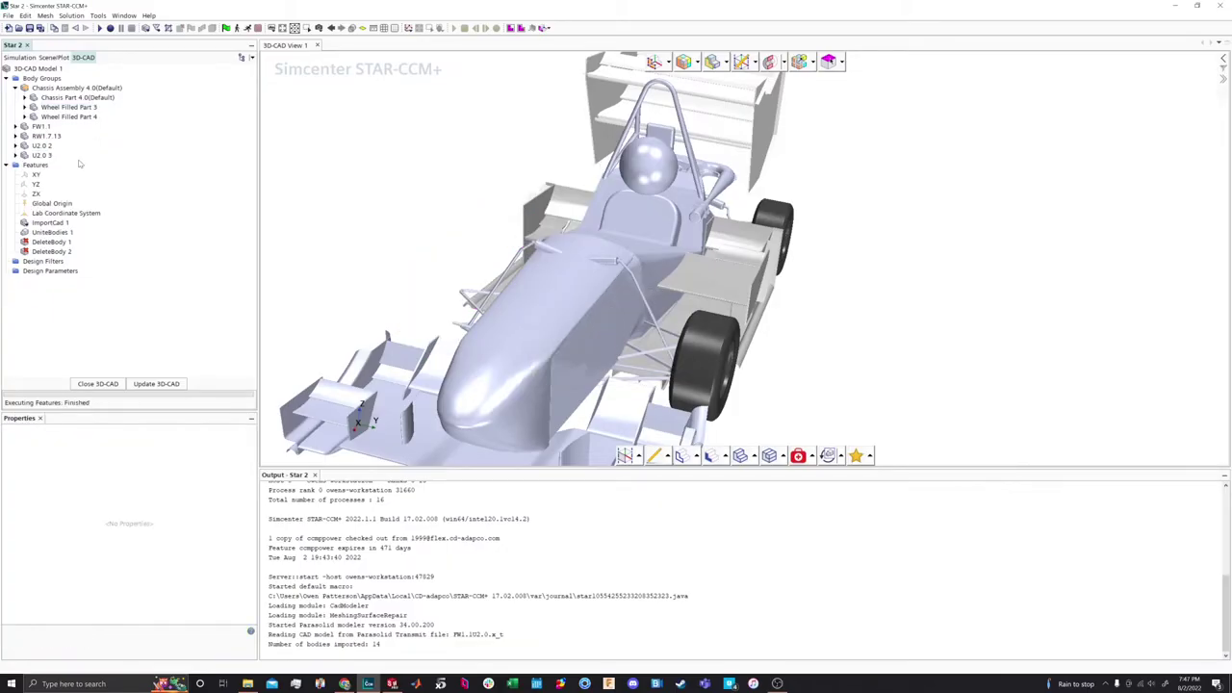
Rename the body Chassis Part 4.0(Default) as BODY
{"action": "left_click", "coordinate": [63, 99]}
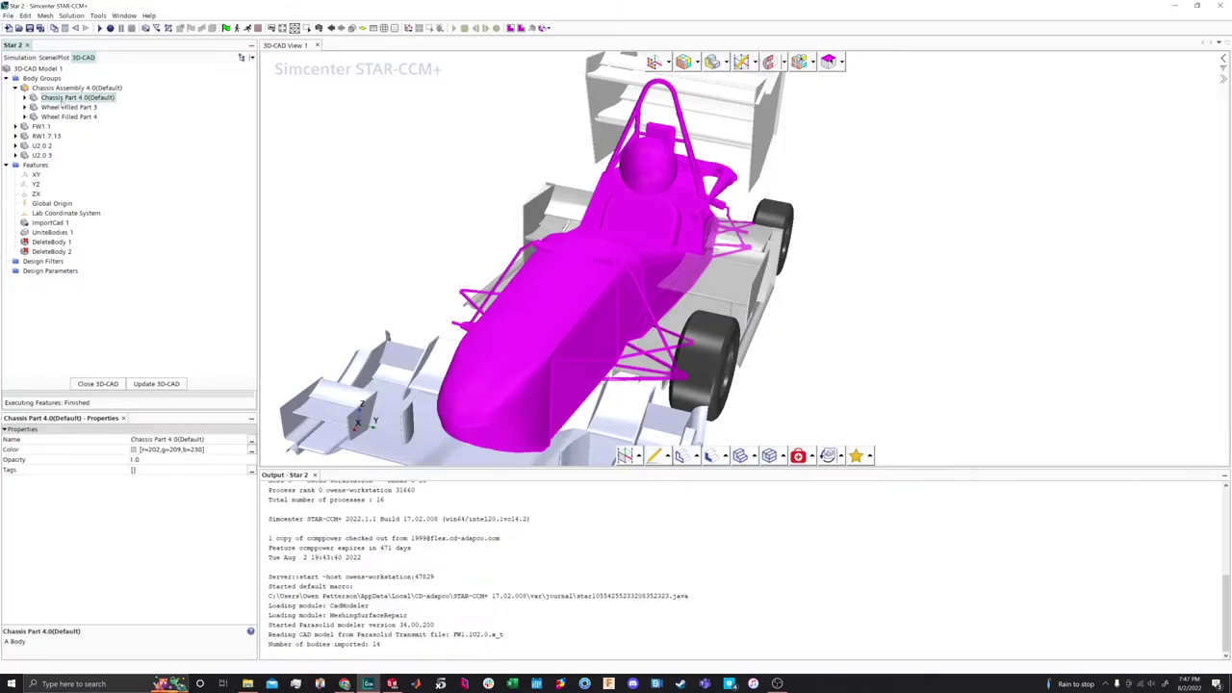
{"action": "right_click", "coordinate": [63, 99]}
{"action": "left_click", "coordinate": [82, 104]}
{"action": "type", "text": "BODY"}
{"action": "key", "text": "Return"}
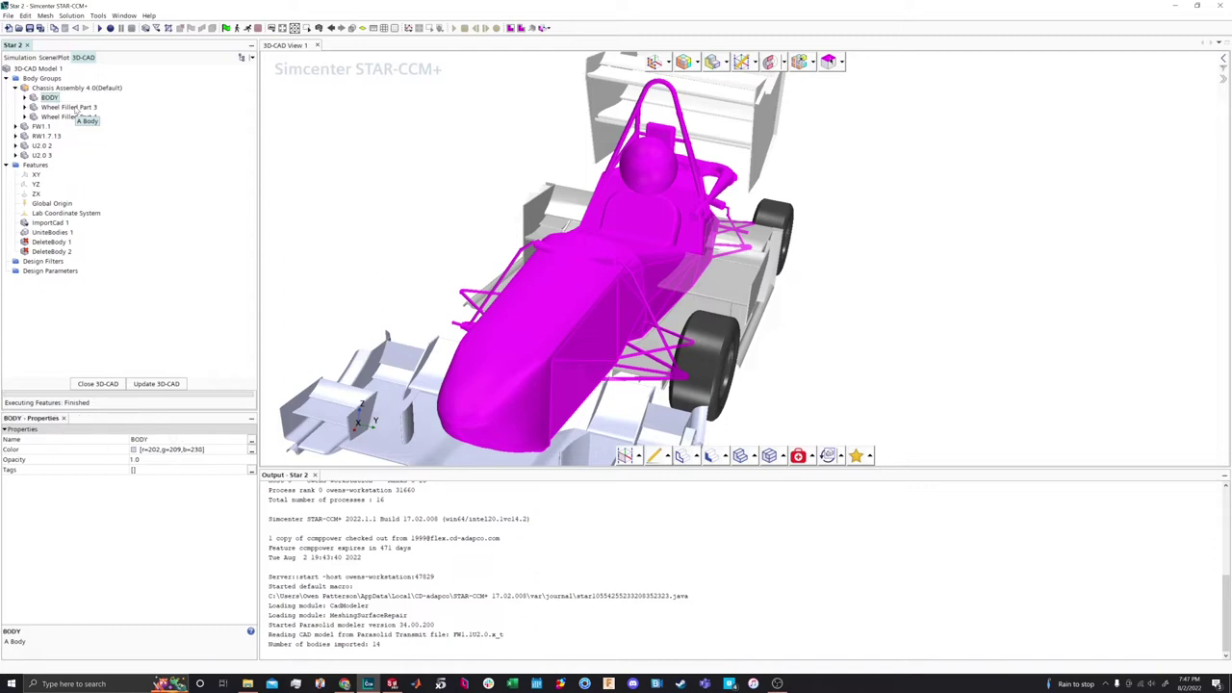
Rename Wheel Filled Part 3 as REAR WHEEL and Wheel Filled Part 4 as FRONT WHEEL
{"action": "right_click", "coordinate": [74, 108]}
{"action": "left_click", "coordinate": [92, 114]}
{"action": "type", "text": "RE"}
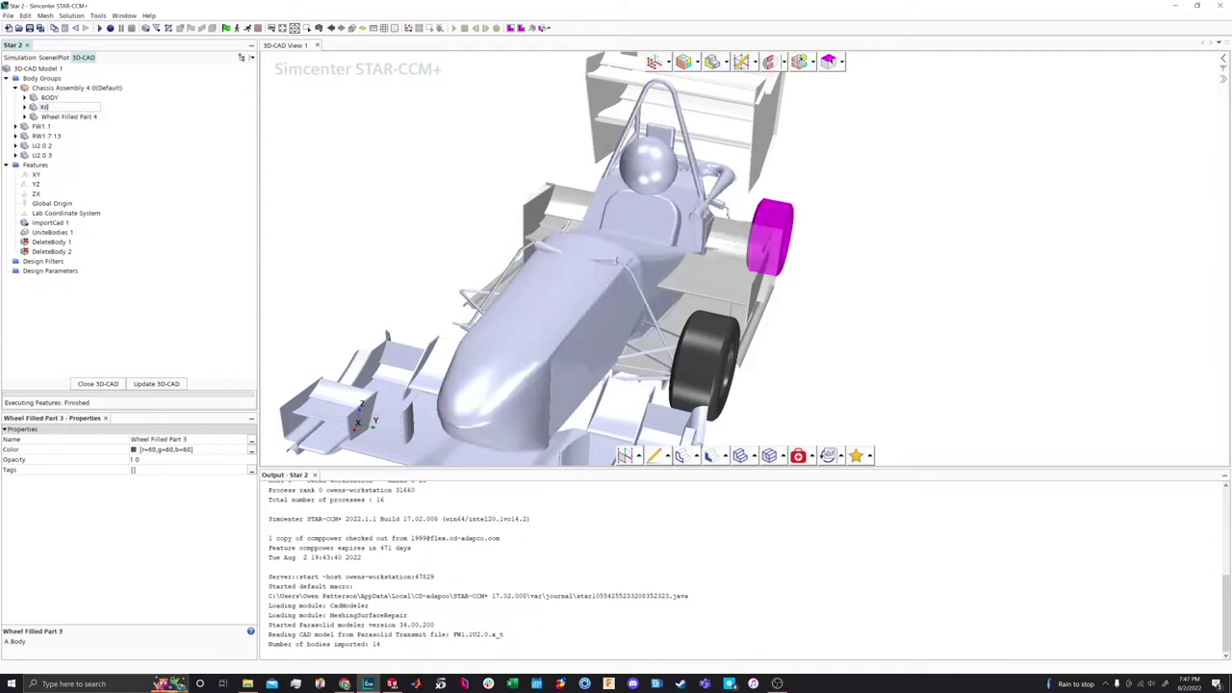
{"action": "type", "text": "AR WHEEL"}
{"action": "key", "text": "Return"}
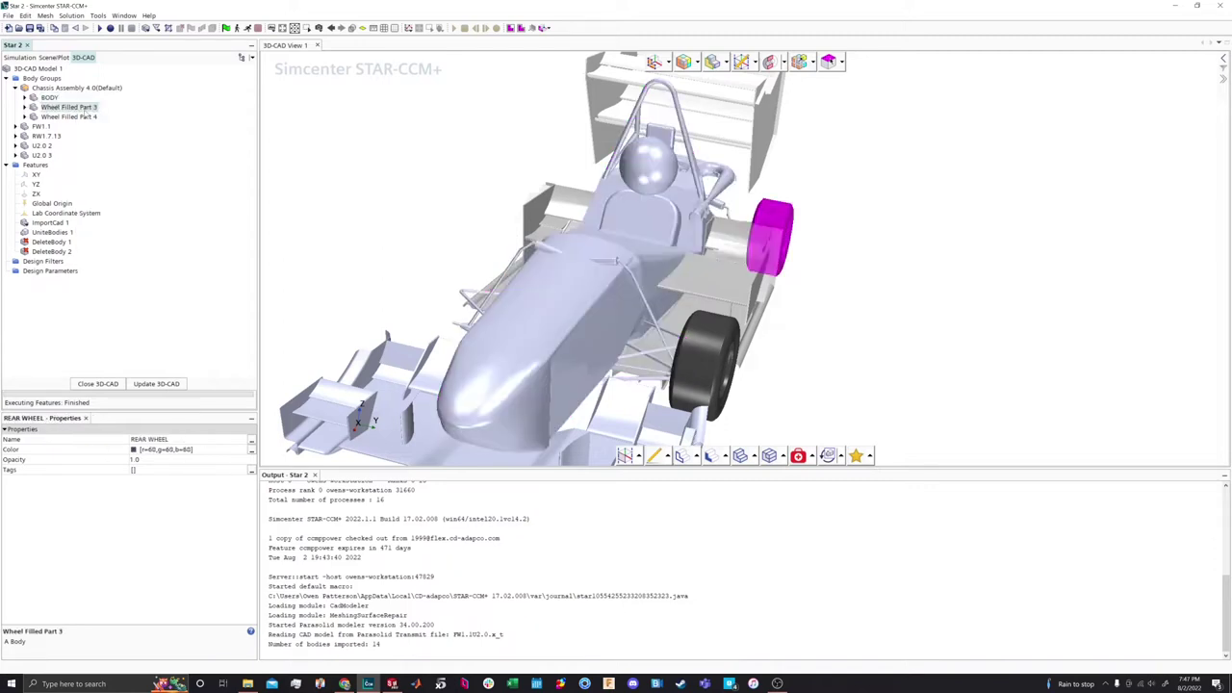
{"action": "right_click", "coordinate": [79, 116]}
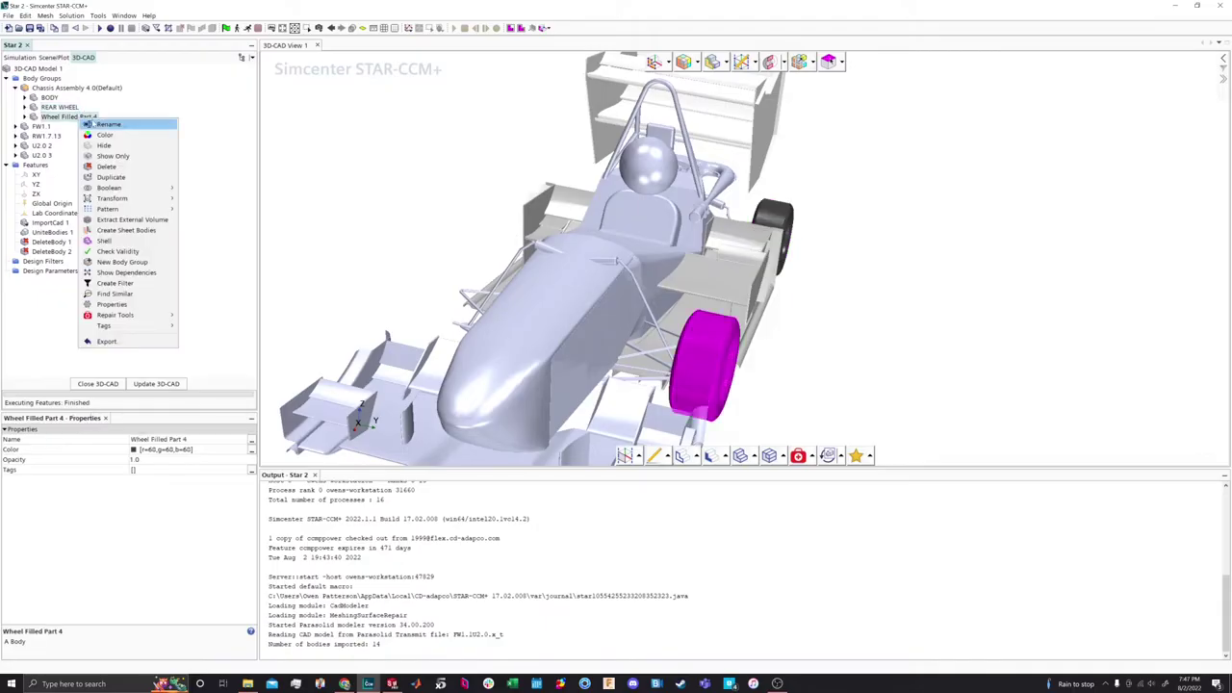
{"action": "left_click", "coordinate": [105, 124]}
{"action": "type", "text": "FRONT WHEEL"}
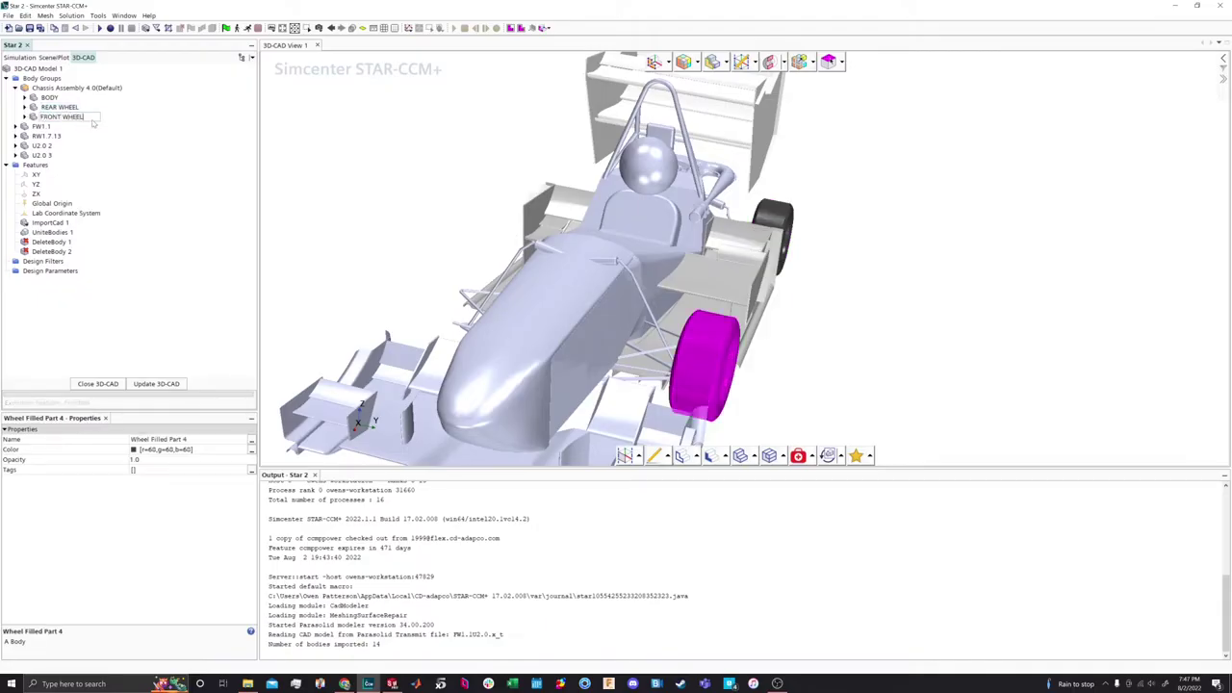
{"action": "key", "text": "Return"}
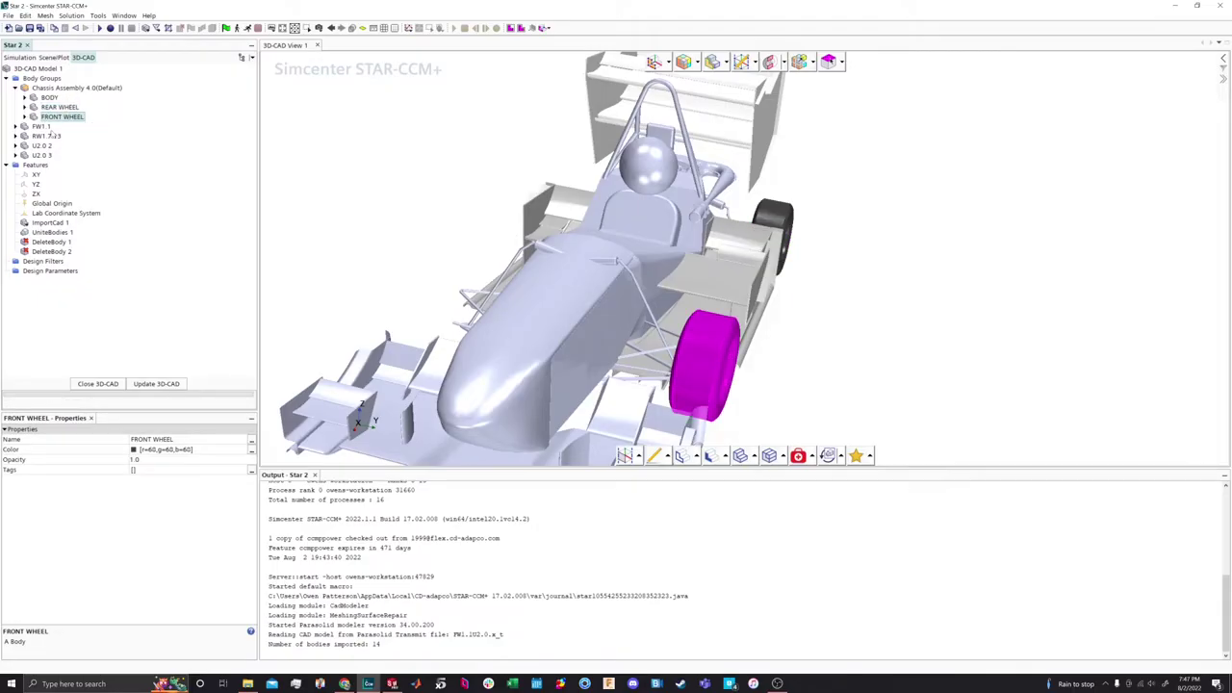
Rename the body FW1.1 as FRONT WING and RW1.7.13 as REAR WING
{"action": "left_click", "coordinate": [40, 126]}
{"action": "right_click", "coordinate": [44, 126]}
{"action": "left_click", "coordinate": [72, 129]}
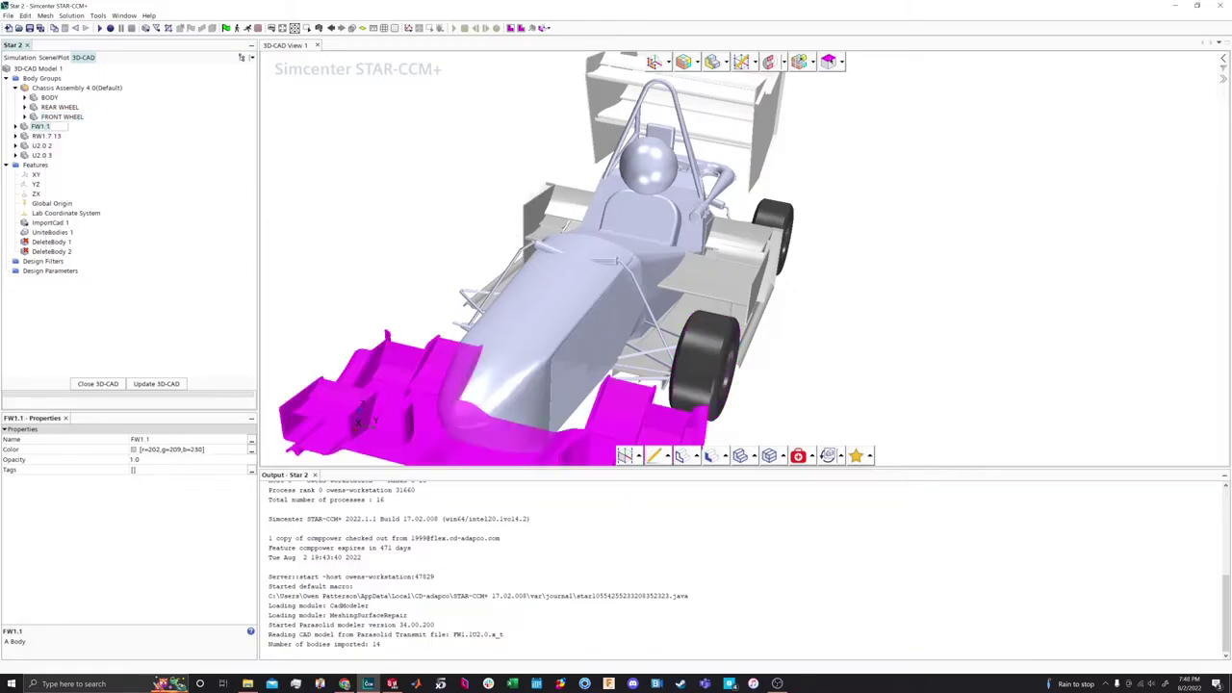
{"action": "type", "text": "FRONT WING"}
{"action": "key", "text": "Return"}
{"action": "right_click", "coordinate": [54, 136]}
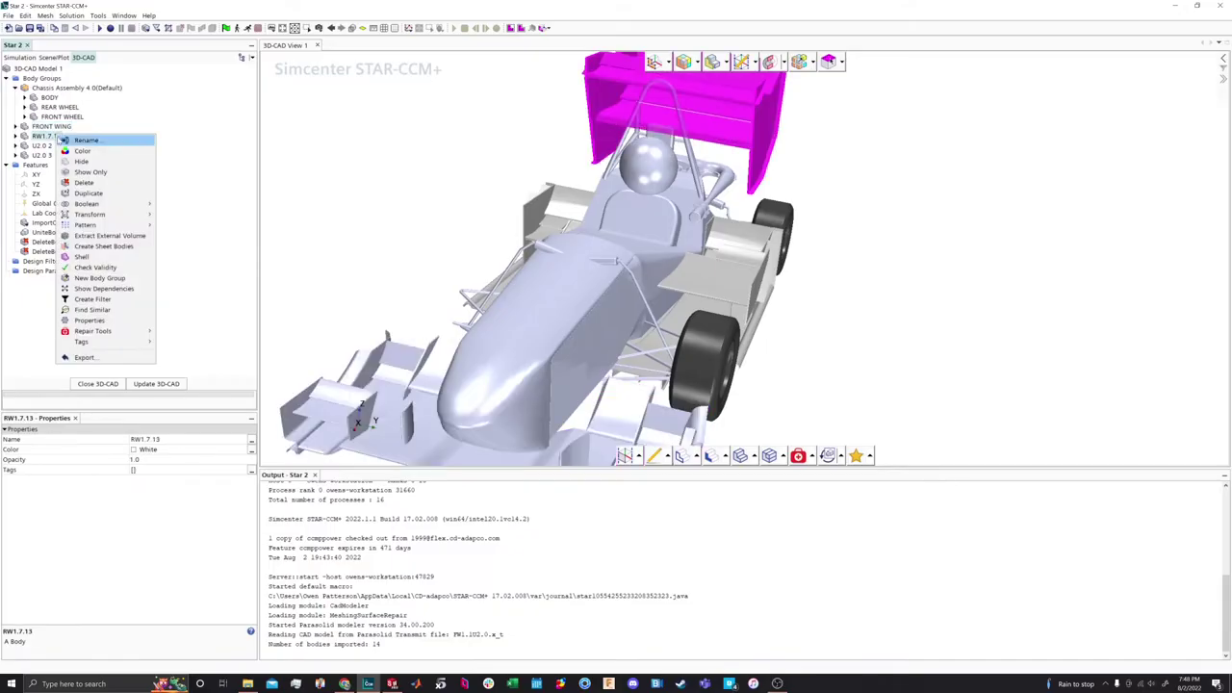
{"action": "left_click", "coordinate": [70, 142]}
{"action": "type", "text": "REAR WING"}
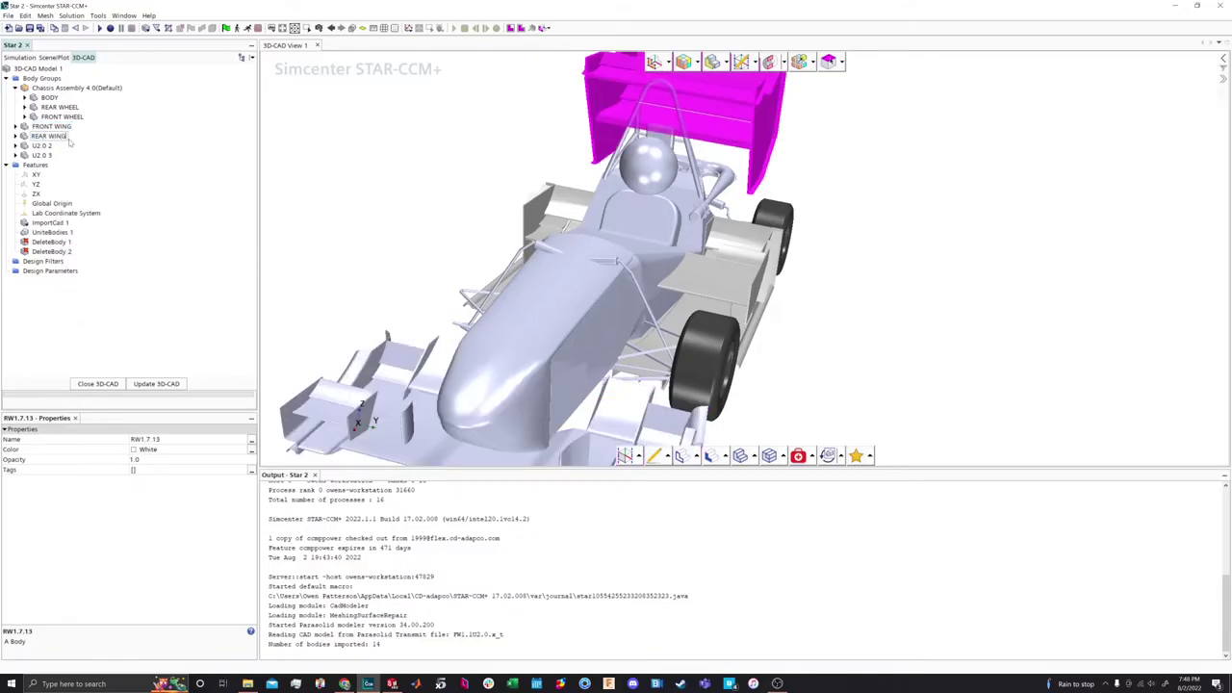
{"action": "key", "text": "Return"}
Rename the body U2.0 2 as UNDERTRAY
{"action": "right_click", "coordinate": [44, 146]}
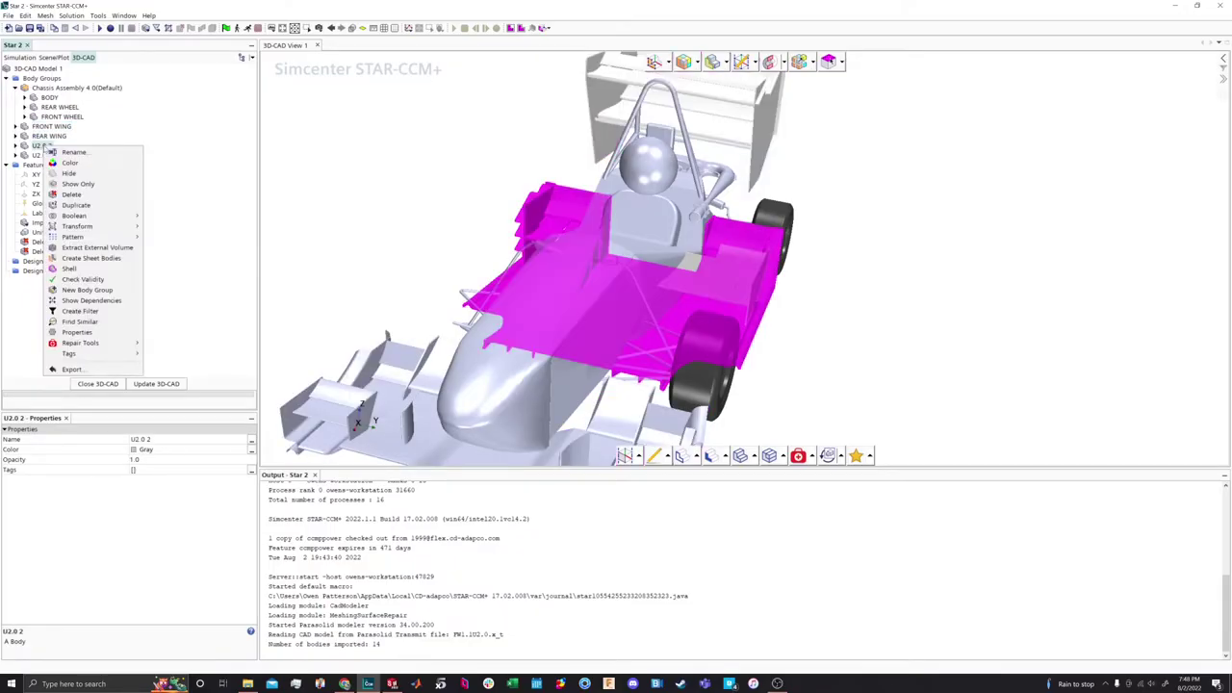
{"action": "left_click", "coordinate": [50, 146]}
{"action": "type", "text": "UNDER"}
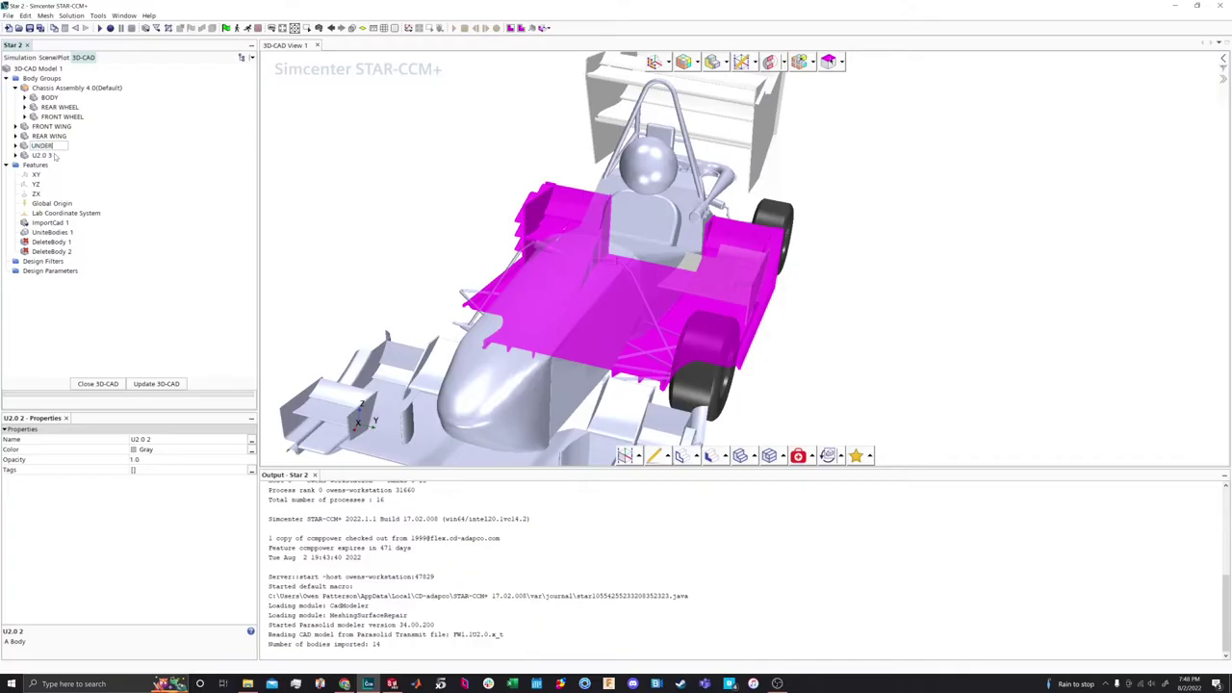
{"action": "type", "text": "TRAY"}
{"action": "key", "text": "Return"}
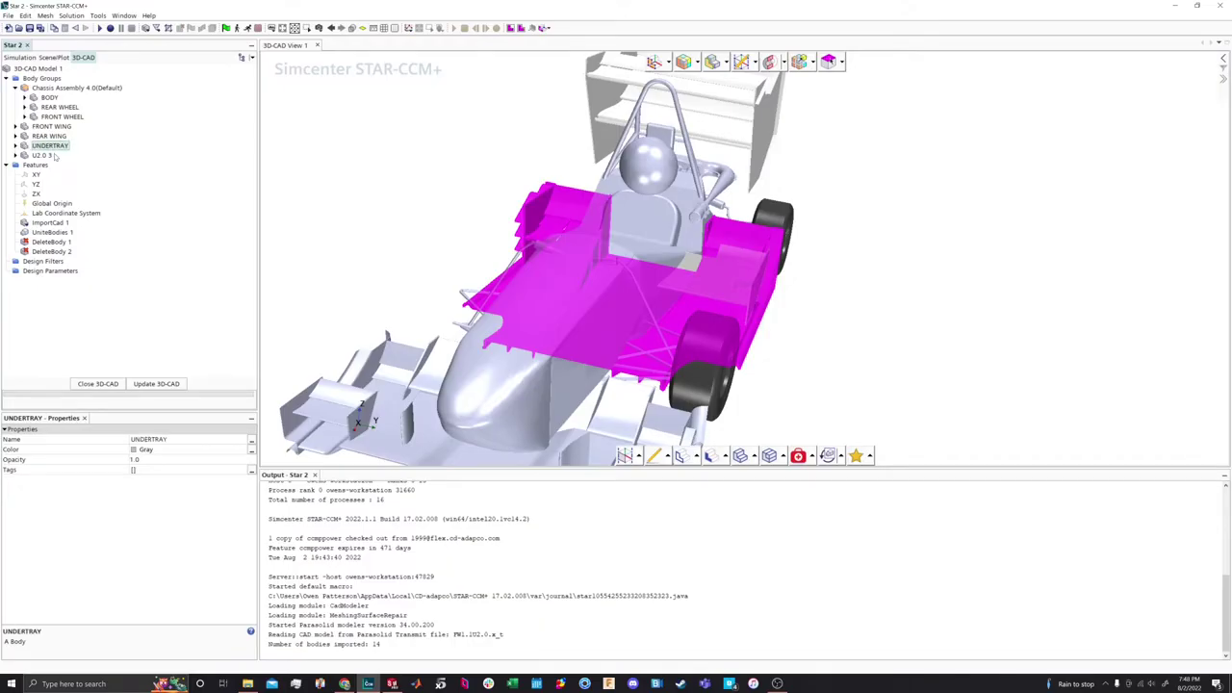
Rename the body U2.0 3 as SIDE WING
{"action": "left_click", "coordinate": [42, 155]}
{"action": "right_click", "coordinate": [46, 165]}
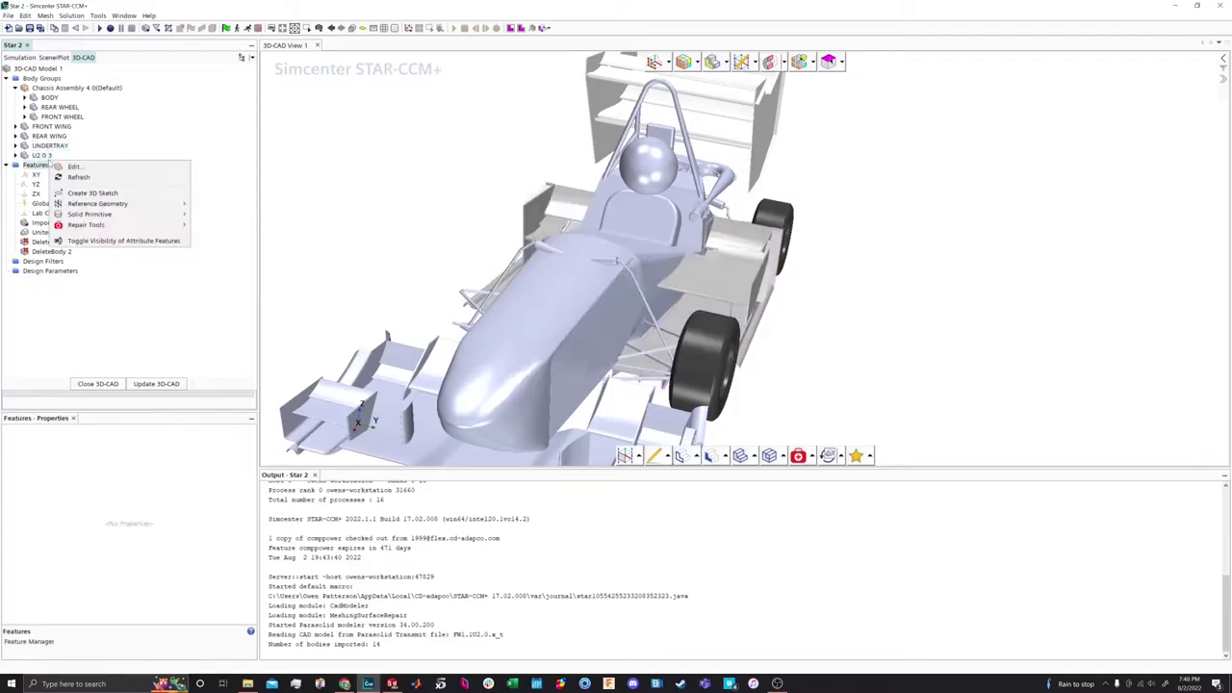
{"action": "left_click", "coordinate": [43, 156]}
{"action": "right_click", "coordinate": [43, 156]}
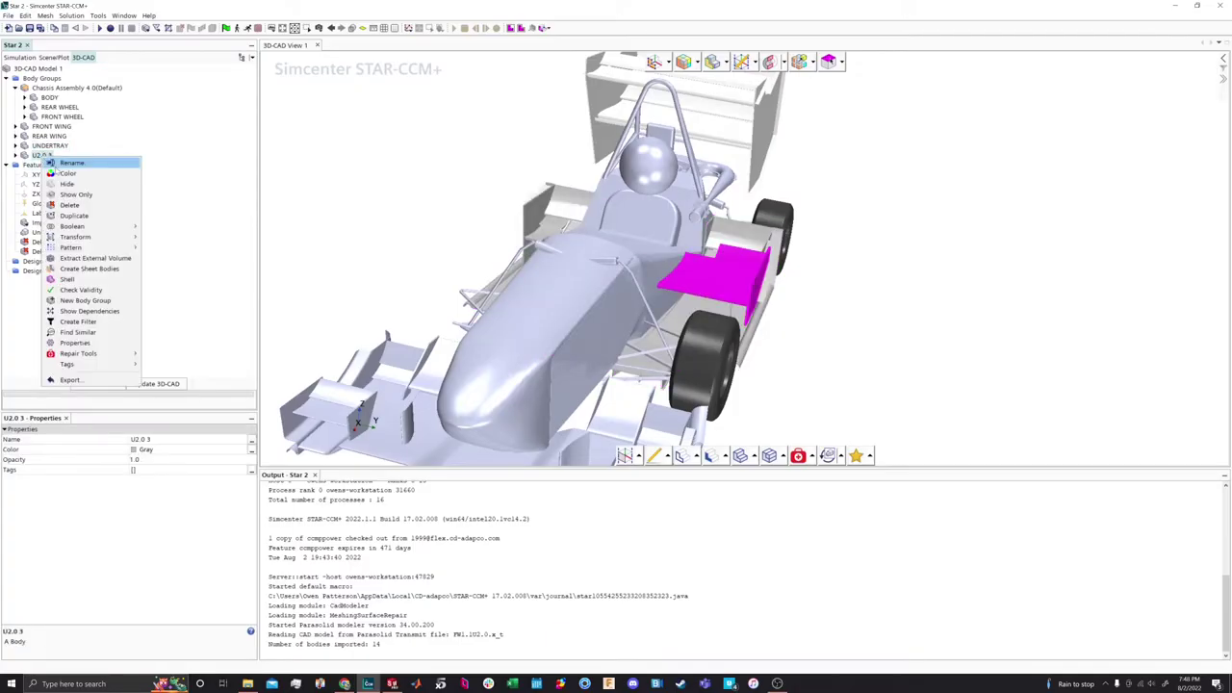
{"action": "left_click", "coordinate": [67, 163]}
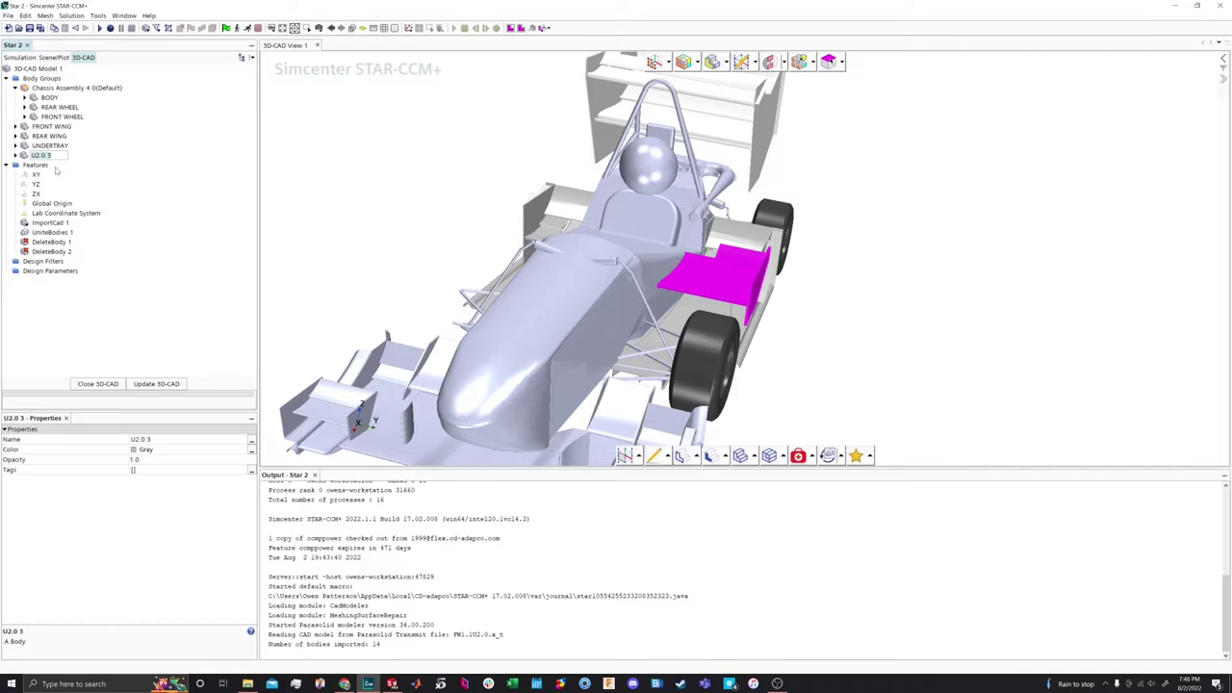
{"action": "type", "text": "SIDE WING"}
{"action": "key", "text": "Return"}
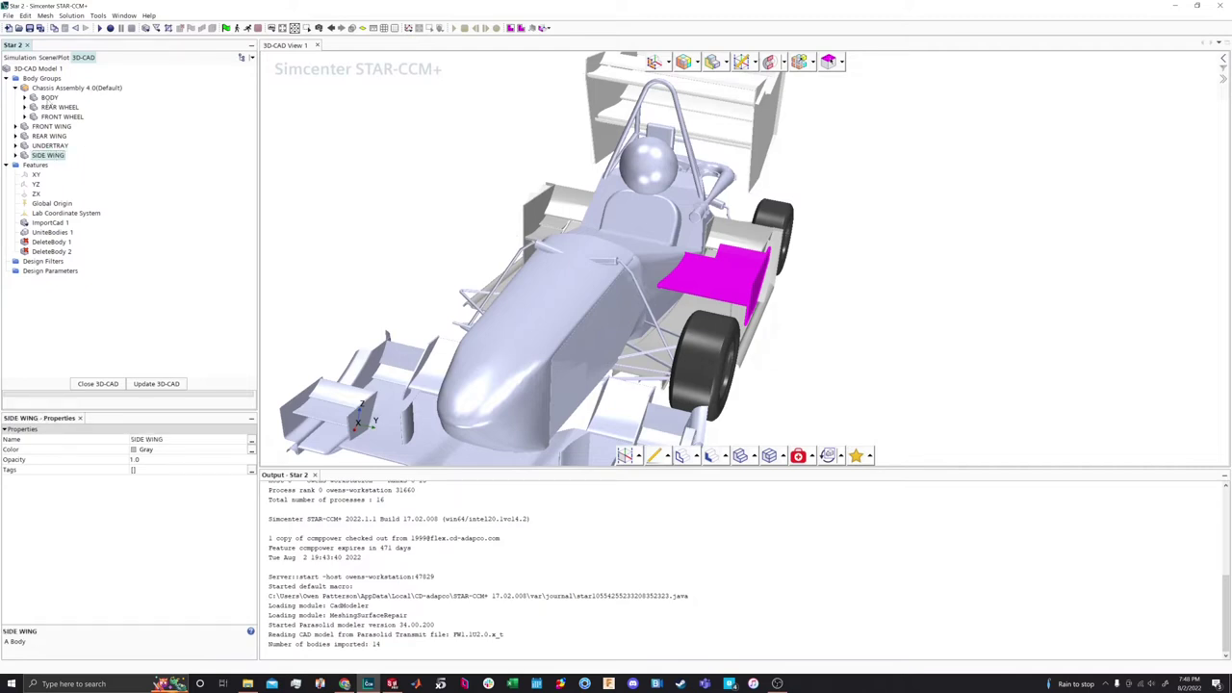
Move BODY, FRONT WHEEL and REAR WHEEL out of the Chassis Assembly 4.0(Default) group to the top level of Body Groups
{"action": "left_click", "coordinate": [48, 98]}
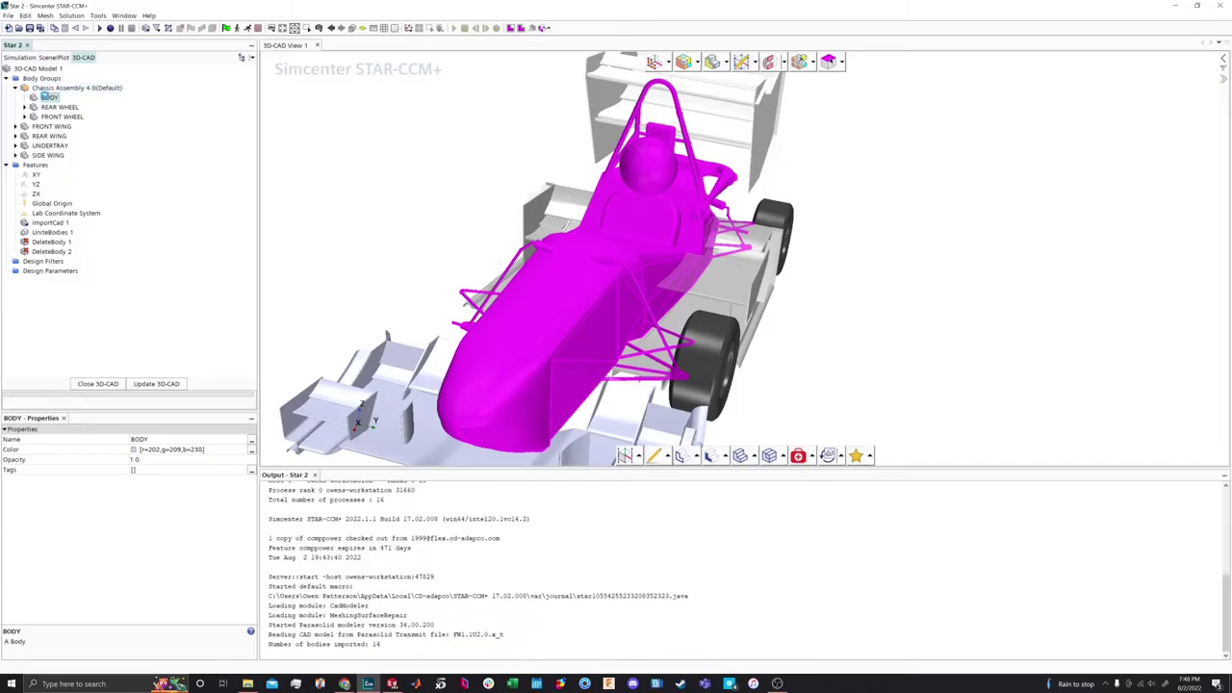
{"action": "left_click_drag", "start_coordinate": [48, 97], "coordinate": [35, 85]}
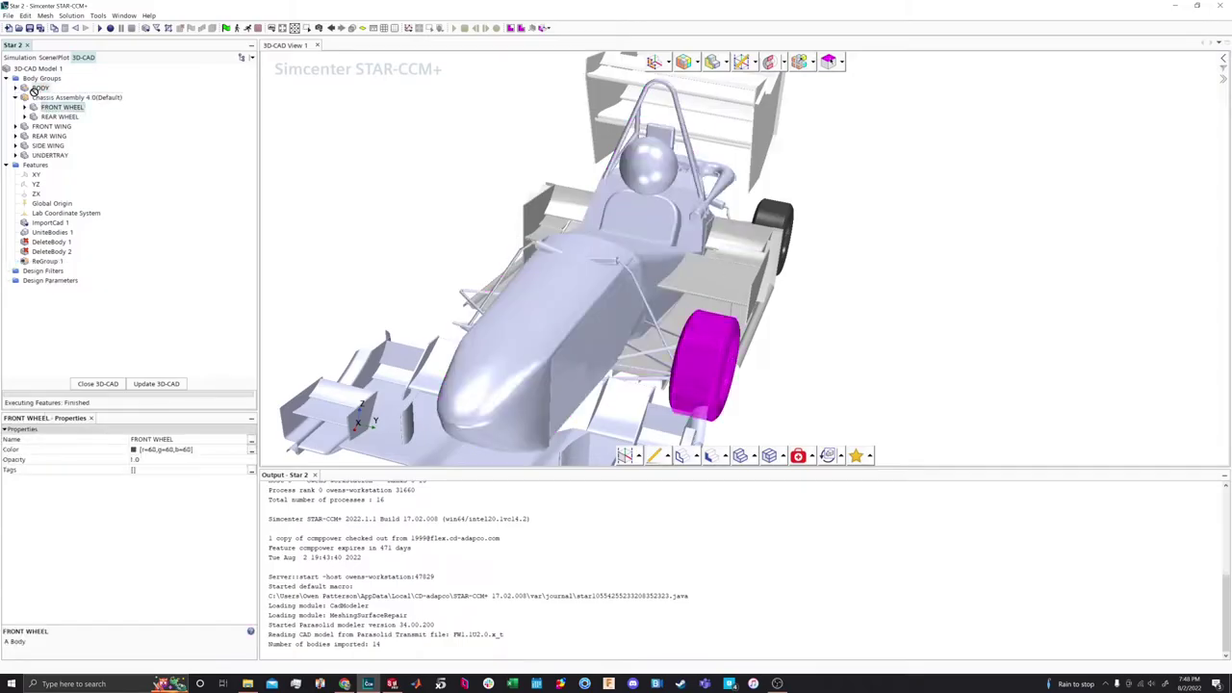
{"action": "left_click_drag", "start_coordinate": [44, 107], "coordinate": [34, 89]}
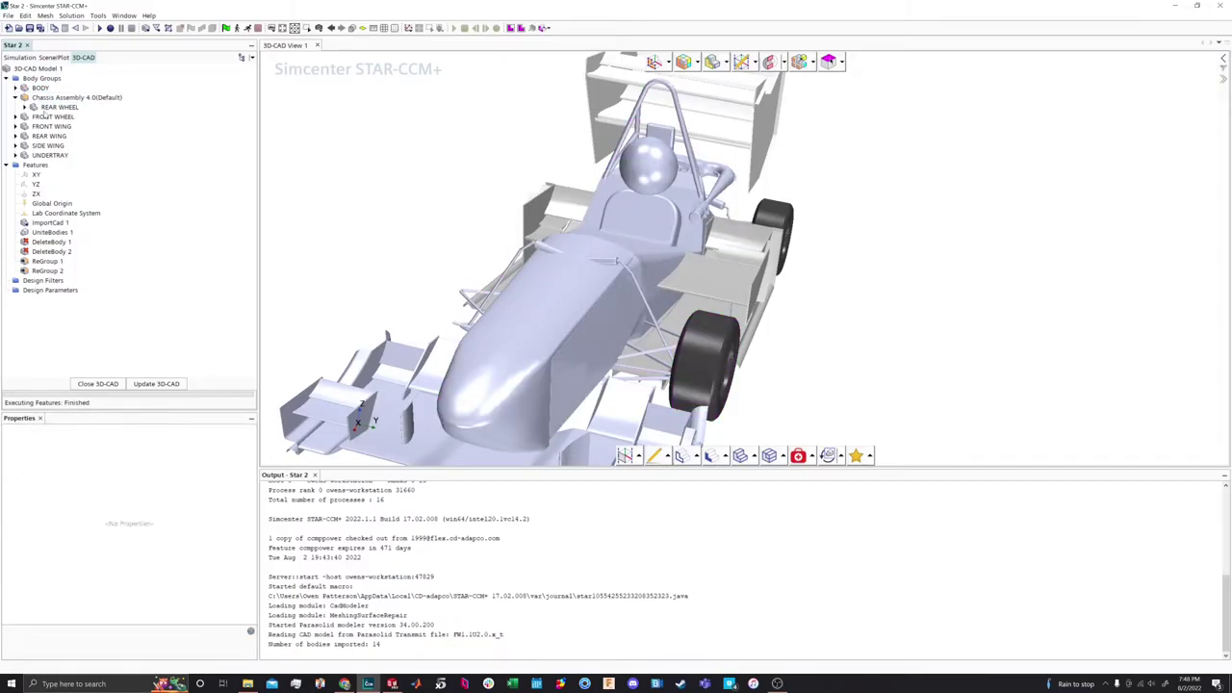
{"action": "left_click", "coordinate": [44, 109]}
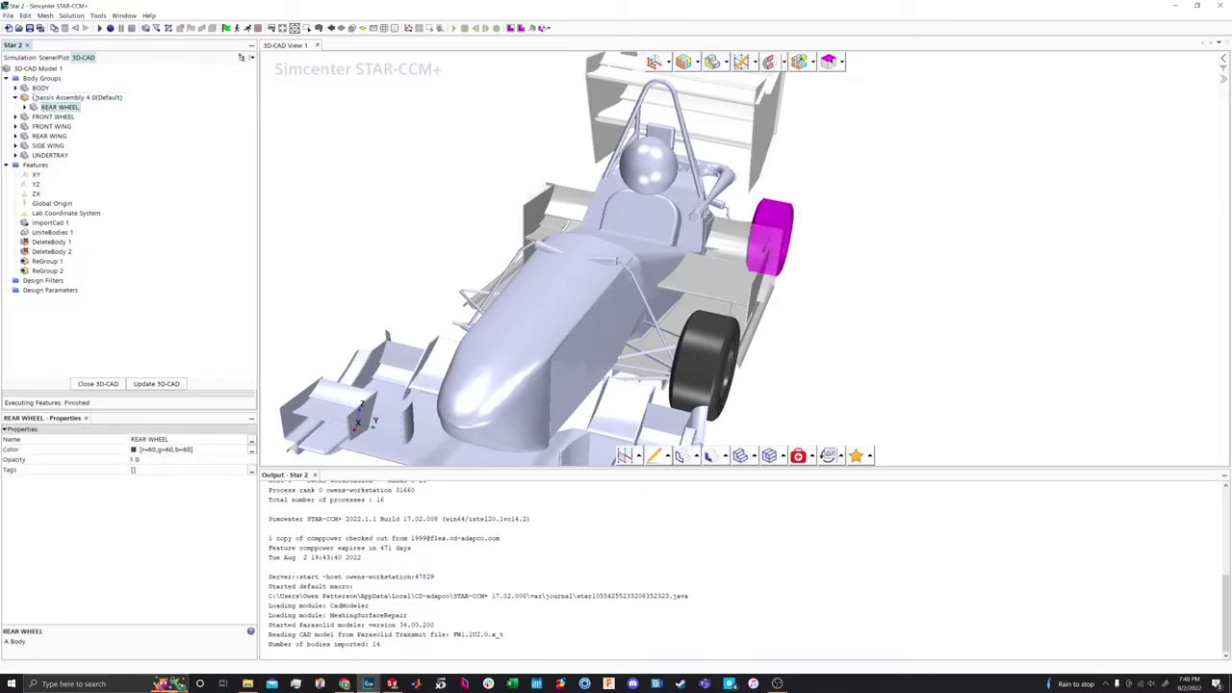
{"action": "left_click_drag", "start_coordinate": [34, 97], "coordinate": [35, 94]}
Delete the emptied Chassis Assembly 4.0(Default) body group
{"action": "left_click", "coordinate": [51, 99]}
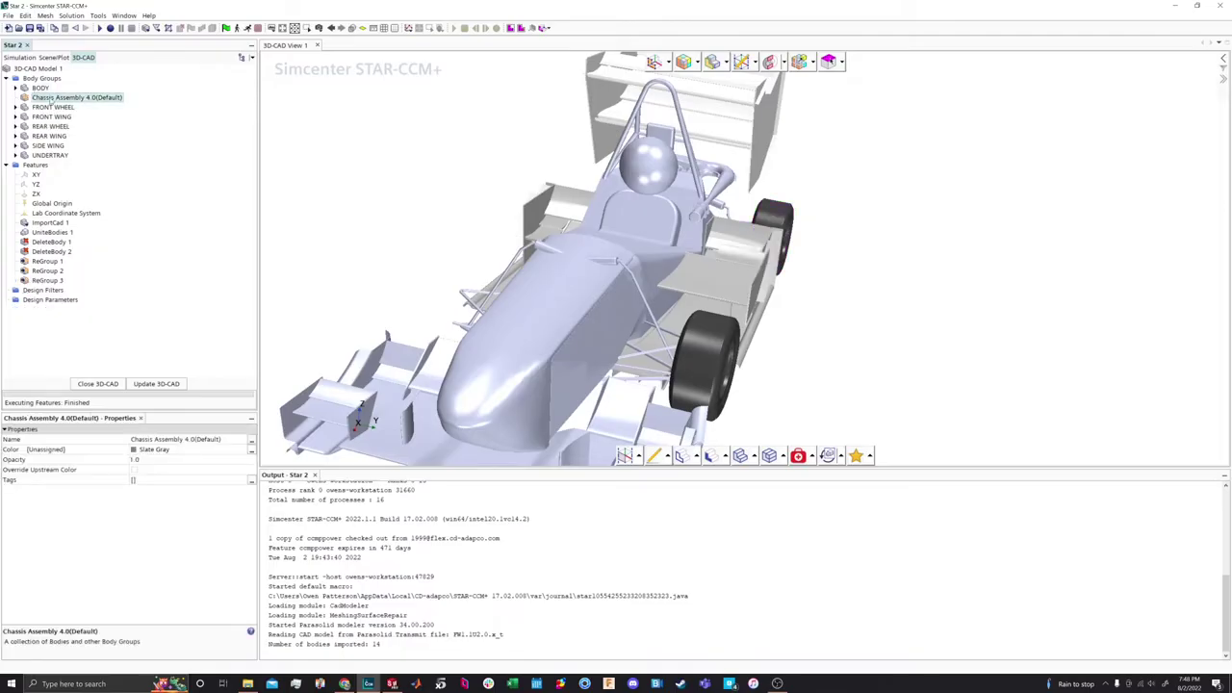
{"action": "key", "text": "Delete"}
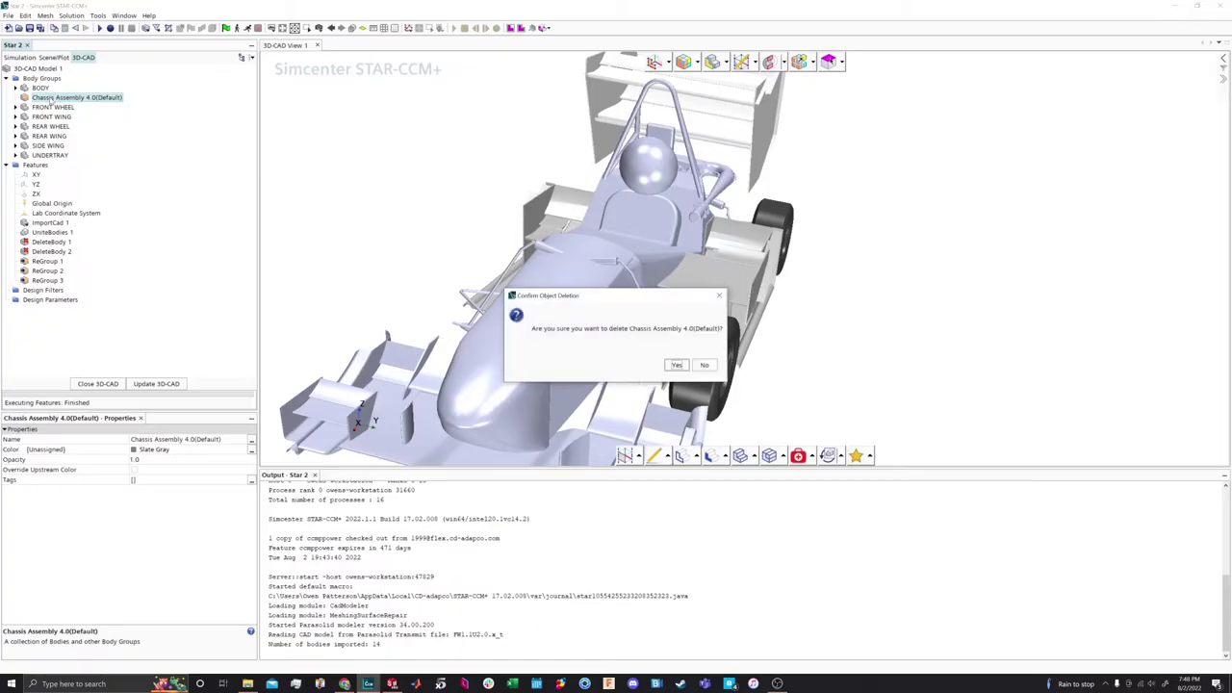
{"action": "left_click", "coordinate": [677, 365]}
Create a reference point from entity center on the front wheel's ring-shaped rim face, using the Centroid center type
{"action": "scroll", "coordinate": [655, 270], "scroll_direction": "down", "scroll_amount": 2}
{"action": "left_click_drag", "start_coordinate": [620, 257], "coordinate": [589, 238]}
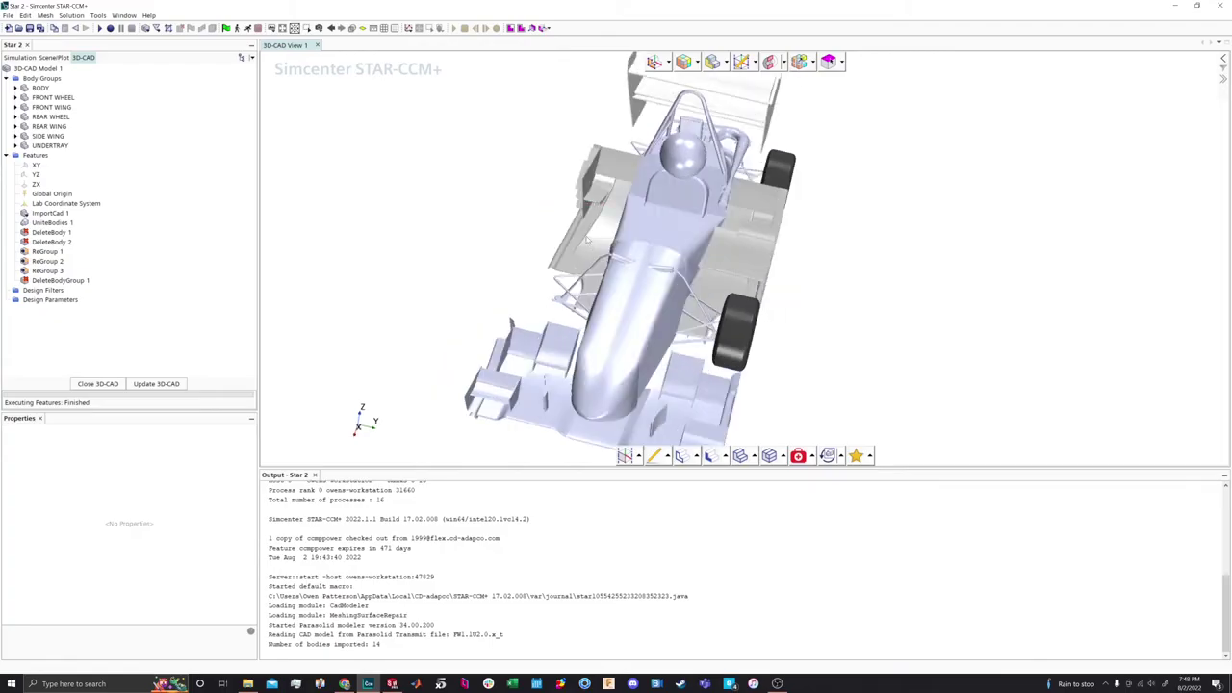
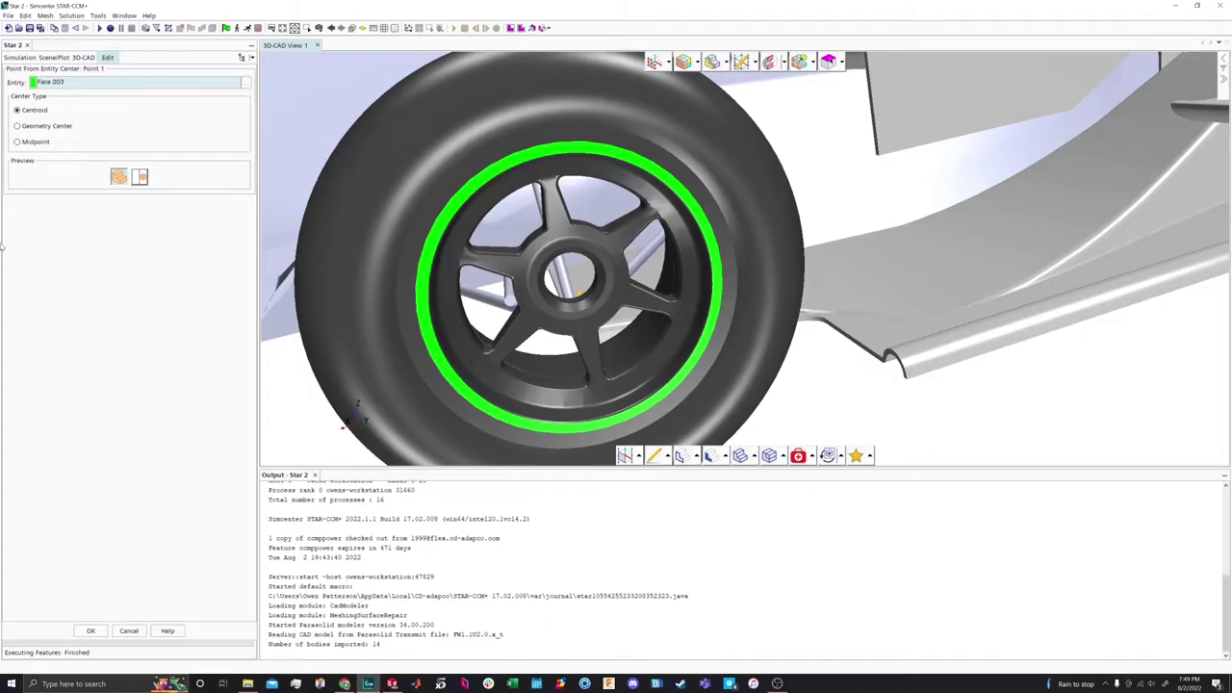
{"action": "left_click", "coordinate": [90, 631]}
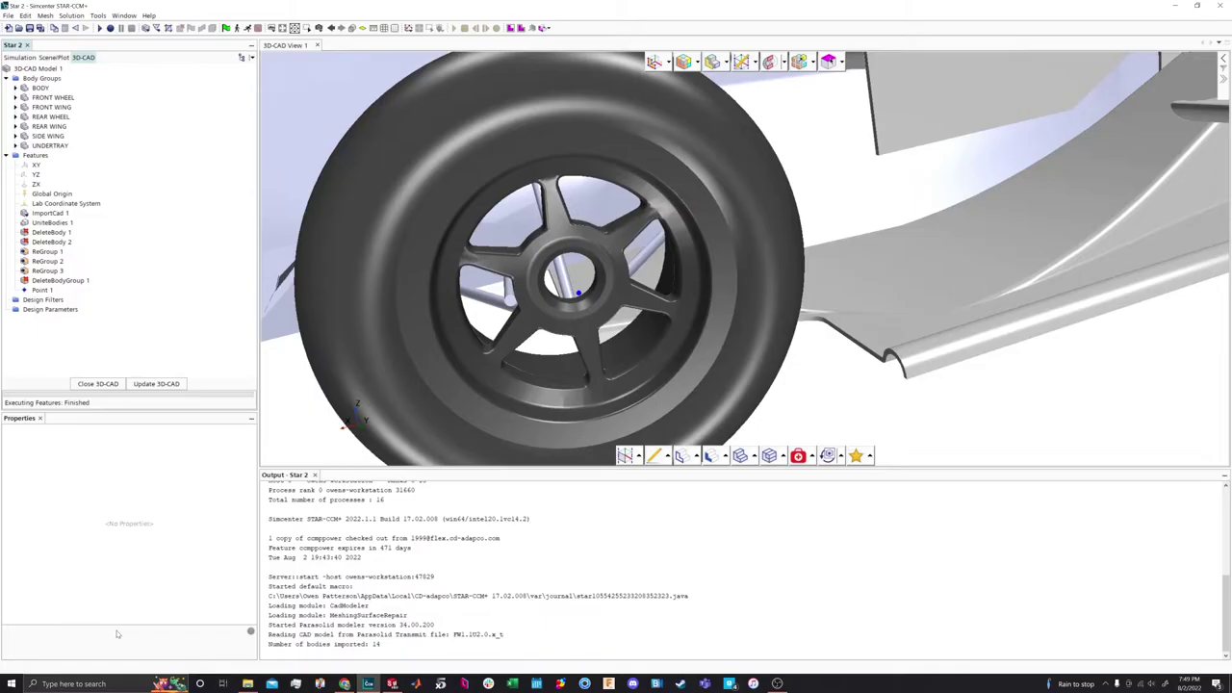
Create a coordinate system from point and plane at the front wheel, using Point 1 and the ring-shaped rim face with On Point placement
{"action": "right_click", "coordinate": [713, 241]}
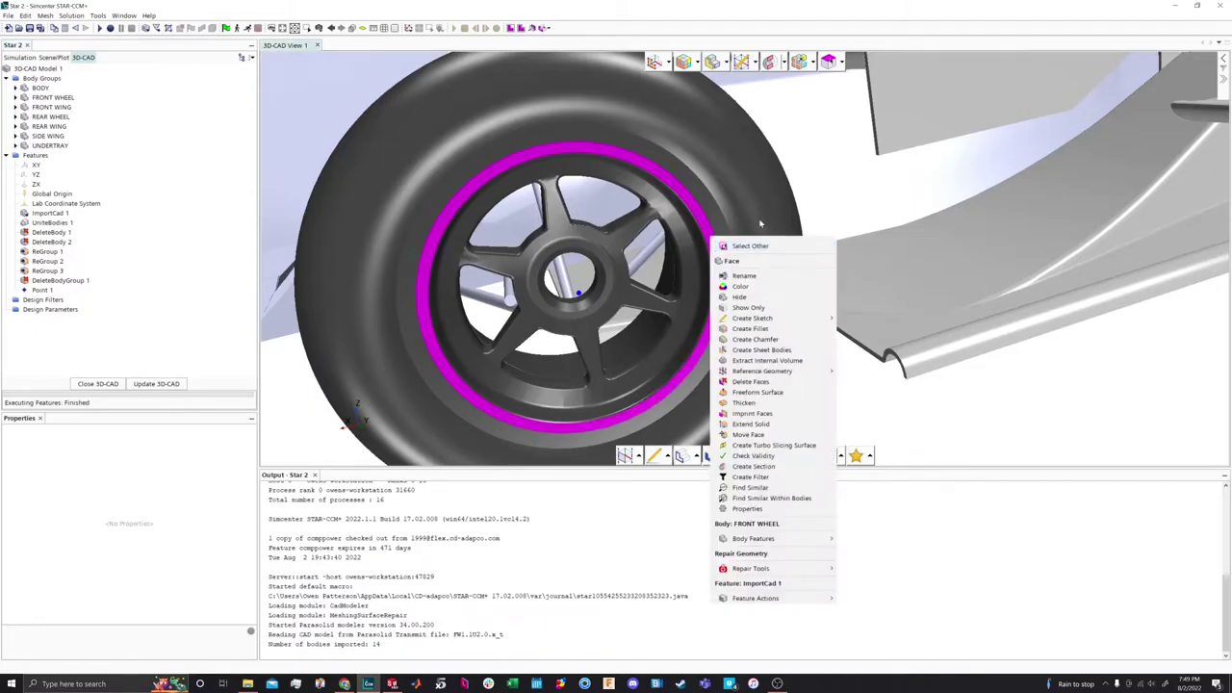
{"action": "mouse_move", "coordinate": [808, 383]}
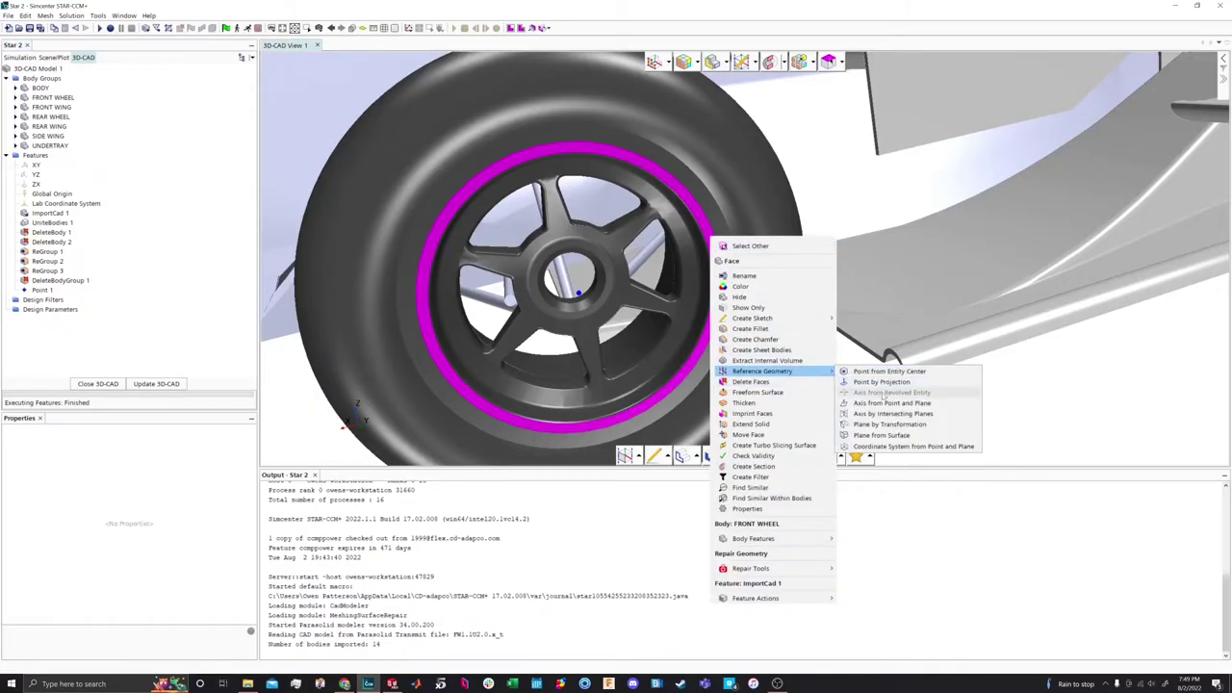
{"action": "left_click", "coordinate": [880, 446]}
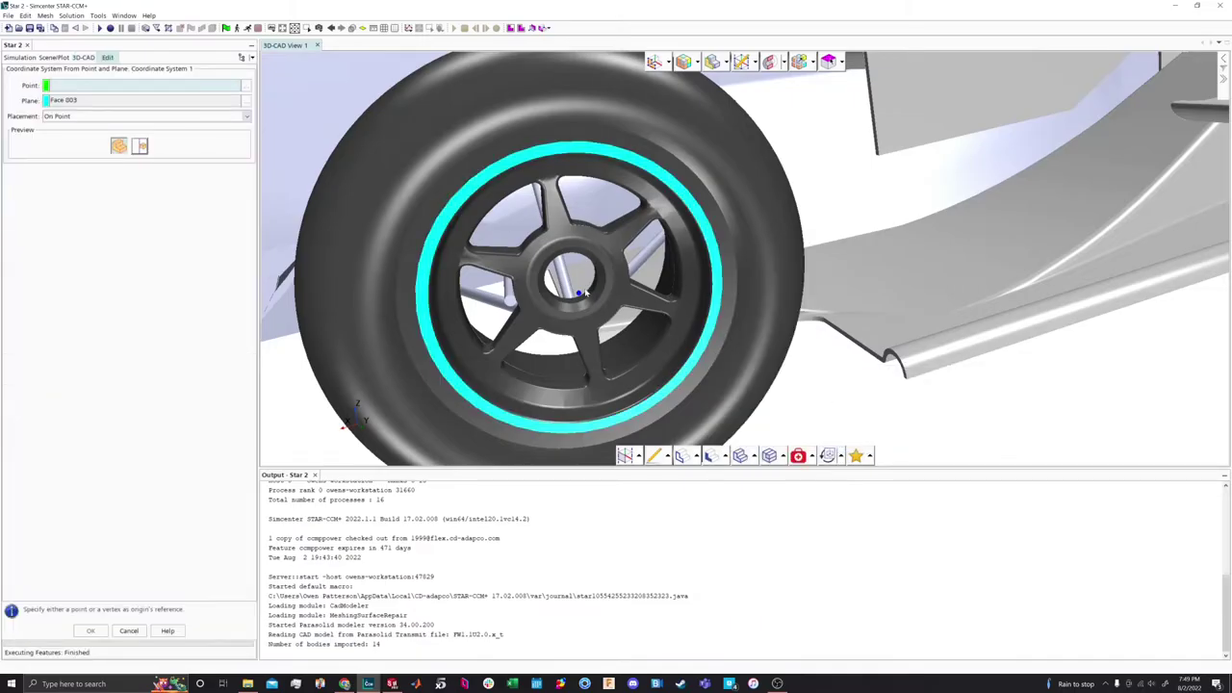
{"action": "left_click", "coordinate": [581, 295]}
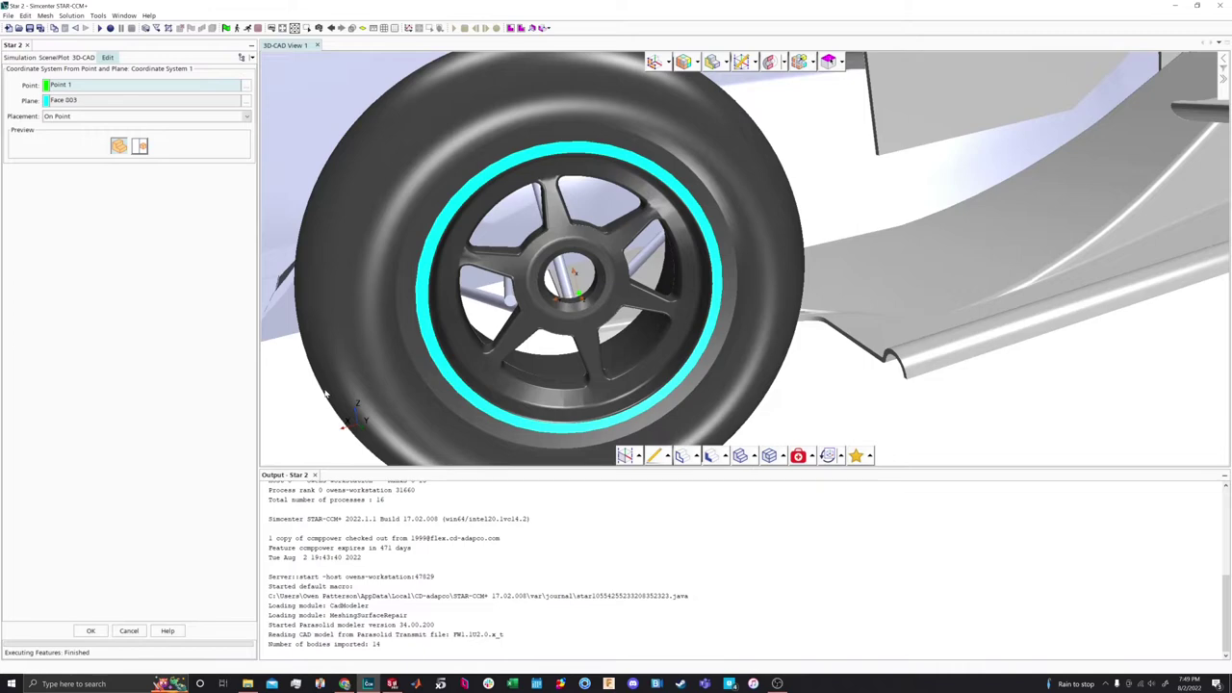
{"action": "left_click", "coordinate": [91, 631]}
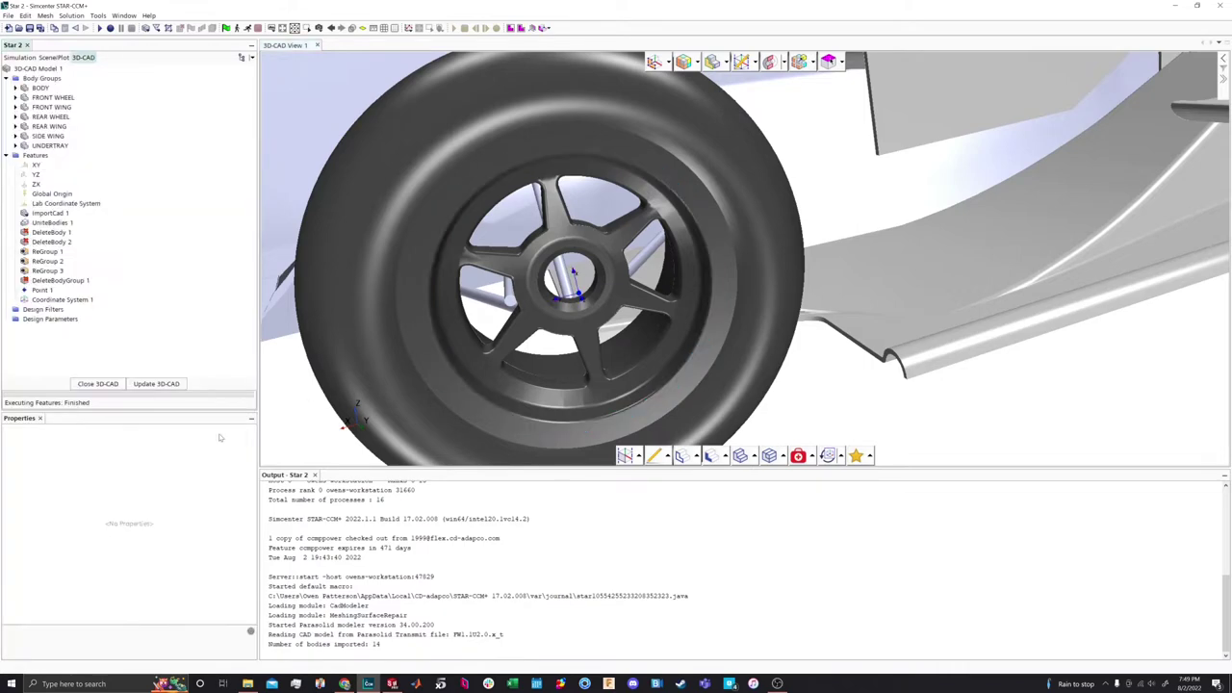
Create a reference point from entity center on the rear wheel's ring-shaped rim face
{"action": "scroll", "coordinate": [570, 277], "scroll_direction": "up", "scroll_amount": 3}
{"action": "scroll", "coordinate": [570, 277], "scroll_direction": "down", "scroll_amount": 5}
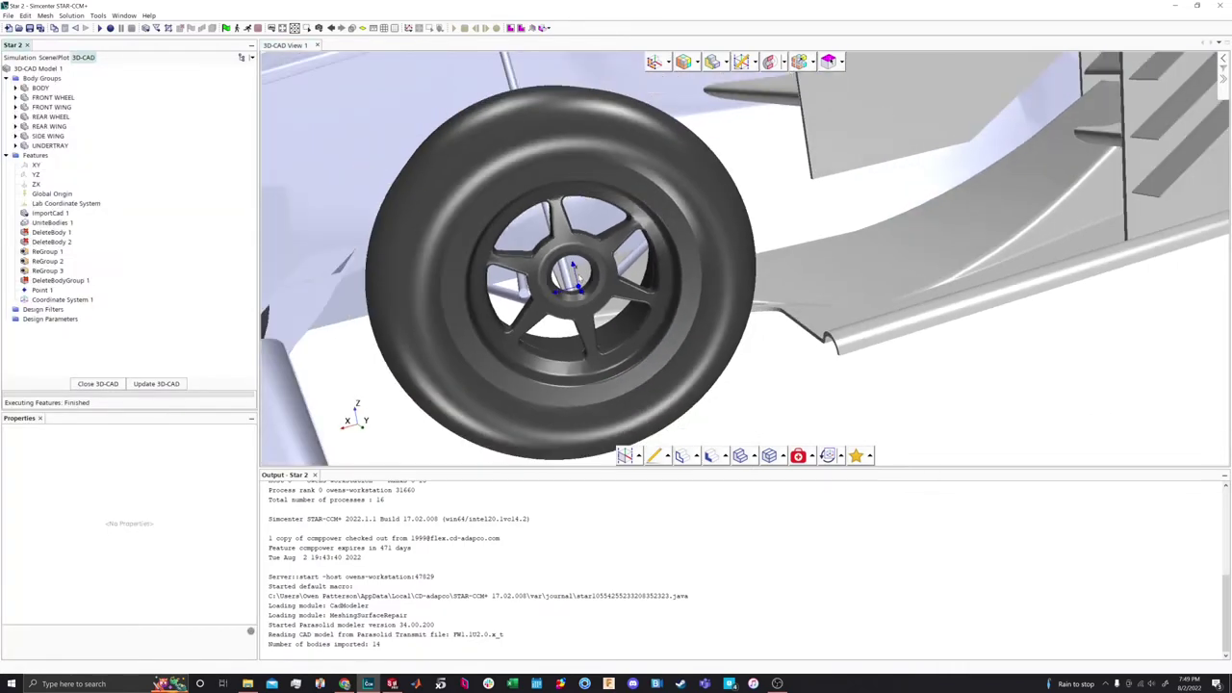
{"action": "left_click_drag", "start_coordinate": [731, 289], "coordinate": [1002, 250]}
{"action": "scroll", "coordinate": [1105, 237], "scroll_direction": "down", "scroll_amount": 5}
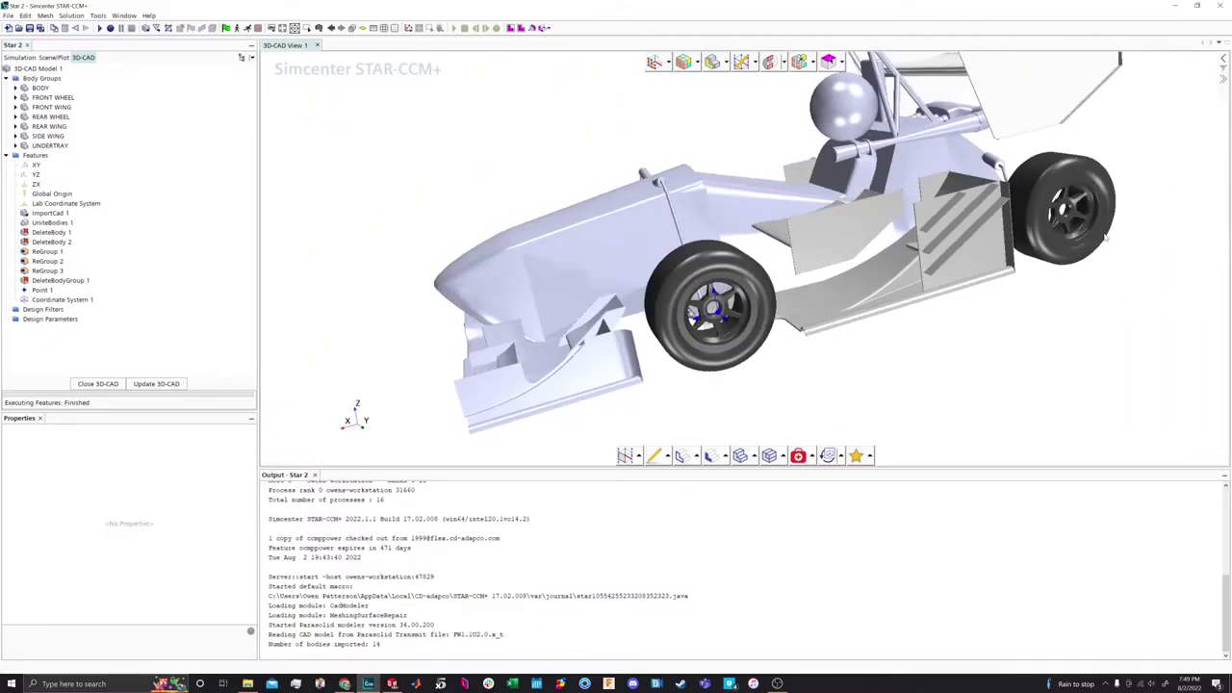
{"action": "scroll", "coordinate": [1109, 200], "scroll_direction": "up", "scroll_amount": 5}
{"action": "scroll", "coordinate": [1109, 200], "scroll_direction": "up", "scroll_amount": 2}
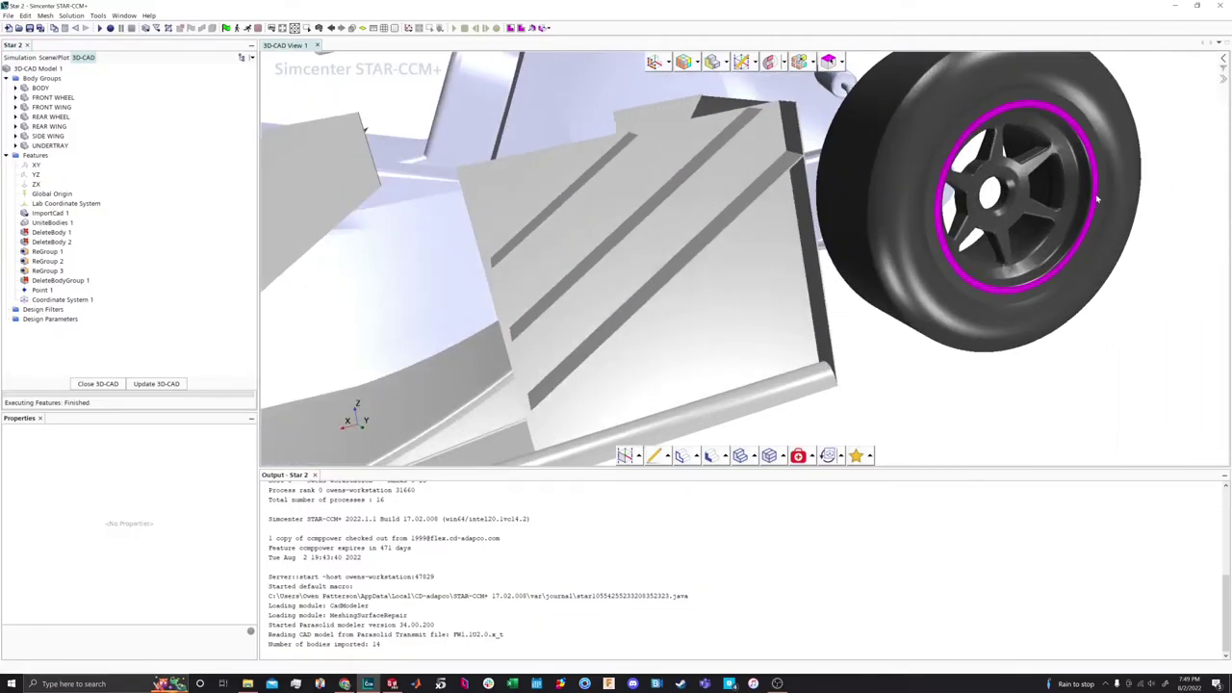
{"action": "right_click", "coordinate": [1098, 199]}
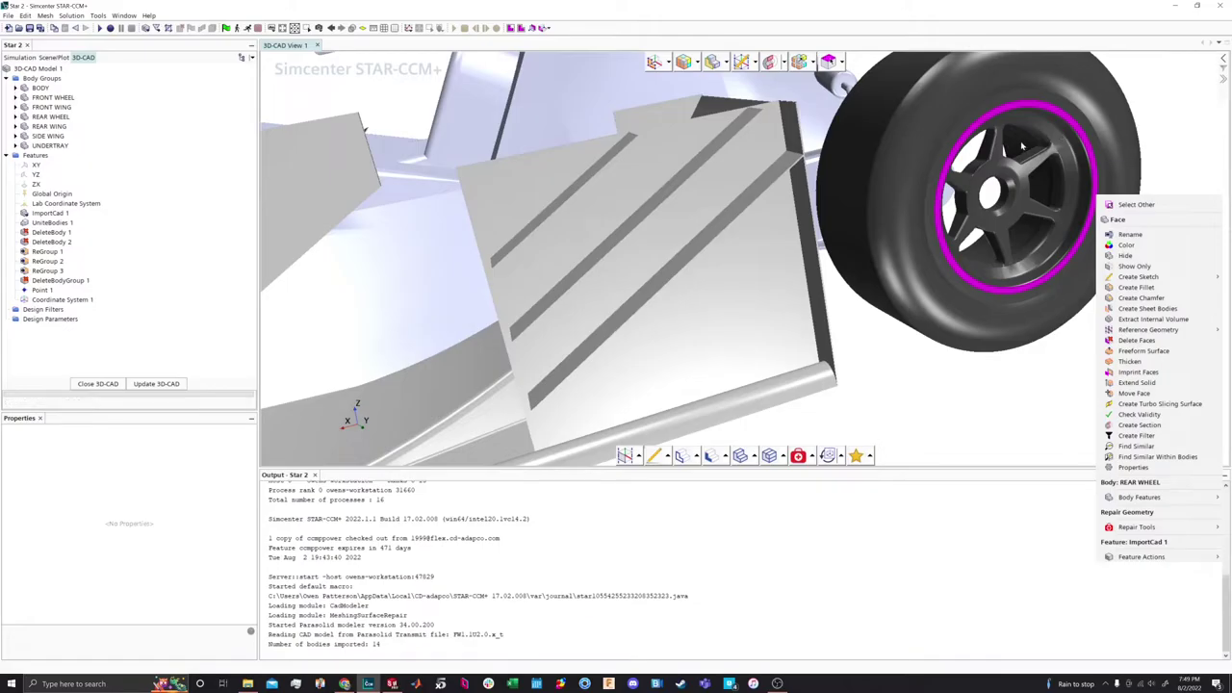
{"action": "left_click", "coordinate": [923, 164]}
{"action": "right_click", "coordinate": [918, 161]}
{"action": "left_click", "coordinate": [914, 162]}
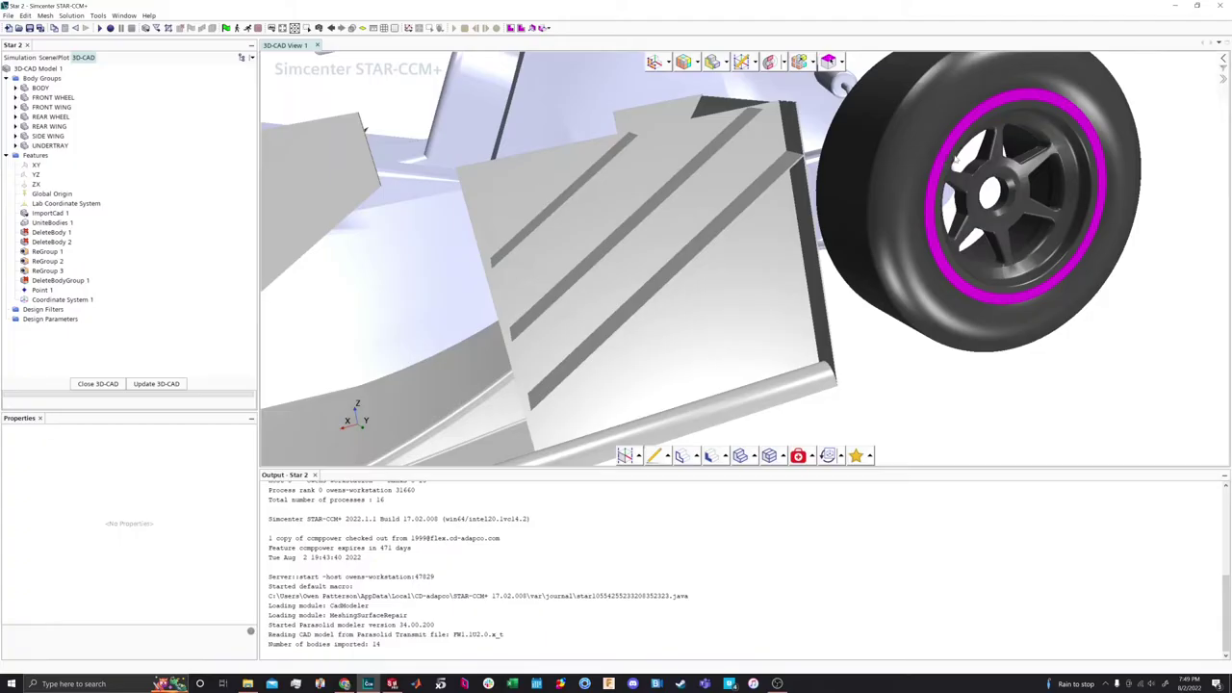
{"action": "right_click", "coordinate": [954, 156]}
{"action": "left_click", "coordinate": [954, 157]}
{"action": "right_click", "coordinate": [954, 157]}
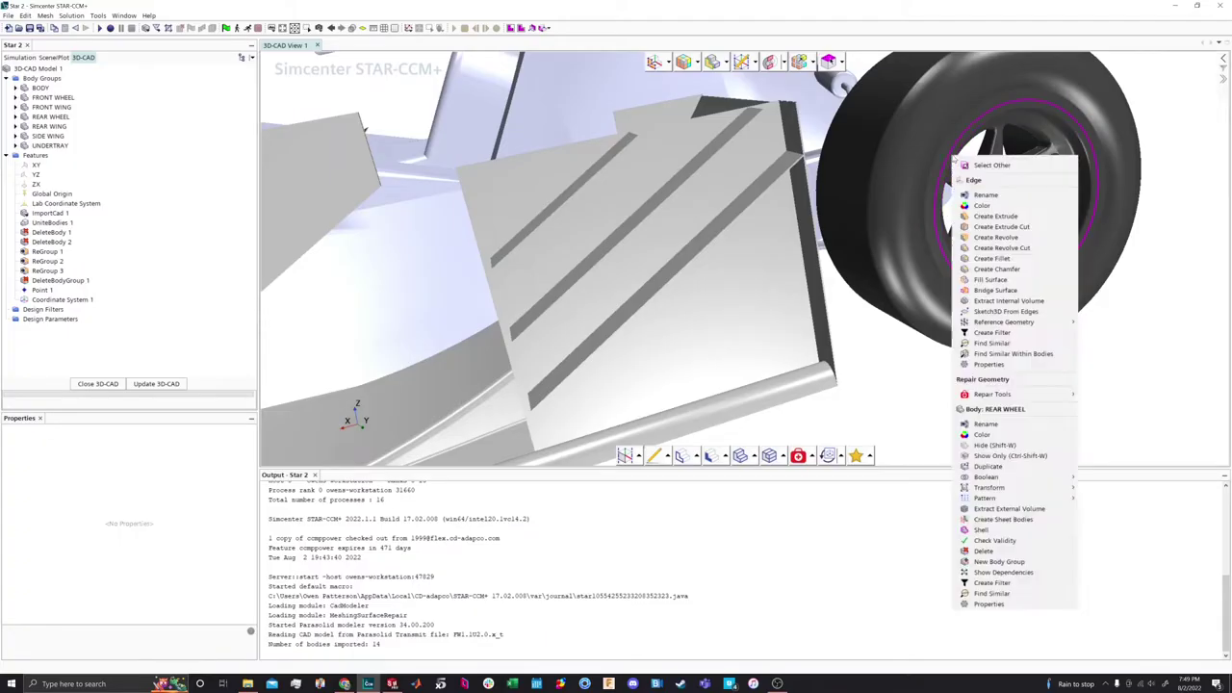
{"action": "left_click_drag", "start_coordinate": [955, 157], "coordinate": [1083, 160]}
{"action": "right_click", "coordinate": [1083, 163]}
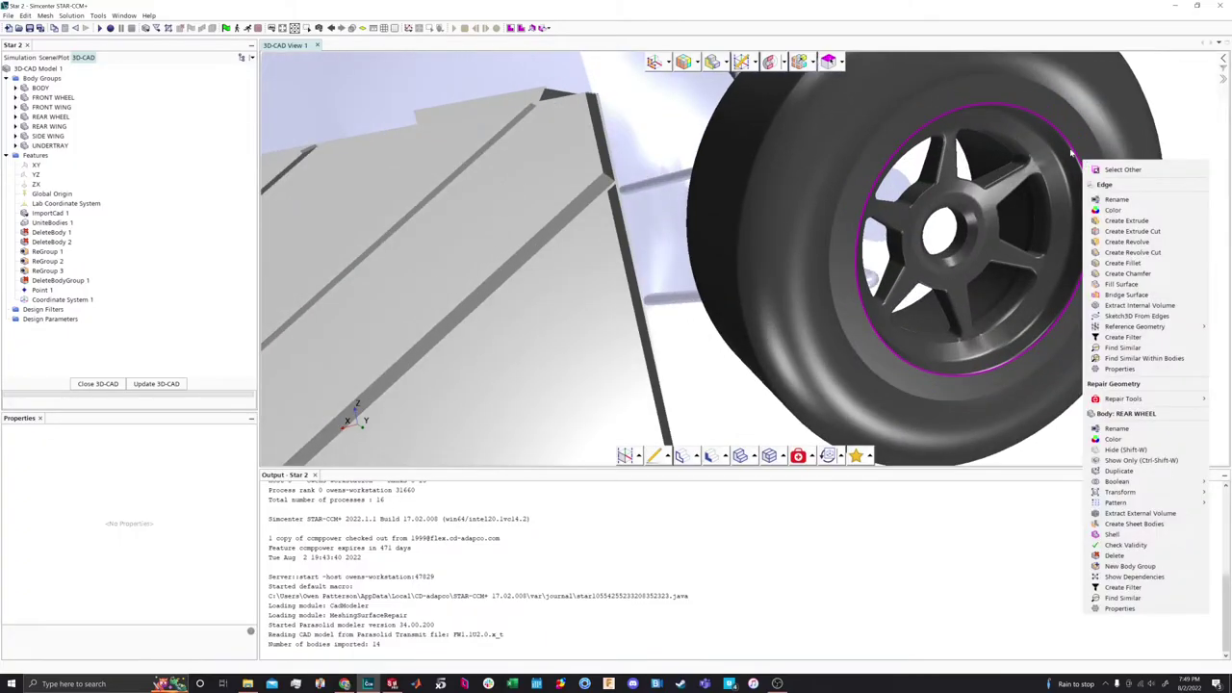
{"action": "left_click", "coordinate": [1072, 152]}
{"action": "right_click", "coordinate": [1074, 144]}
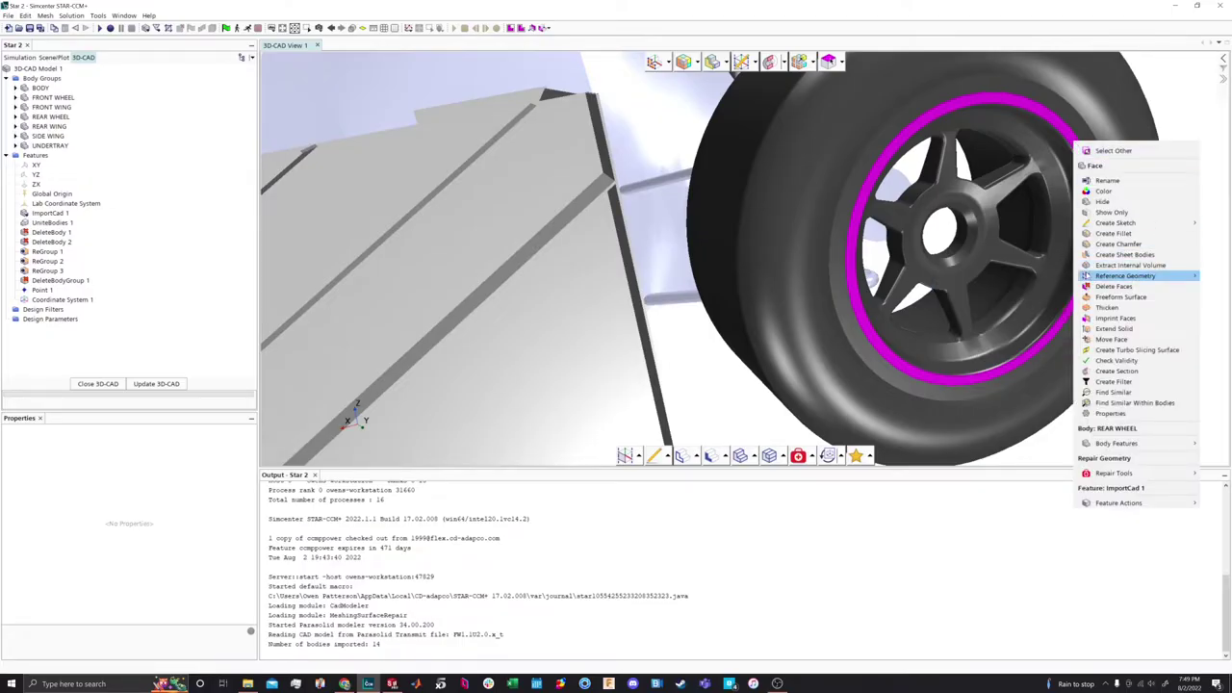
{"action": "mouse_move", "coordinate": [1088, 276]}
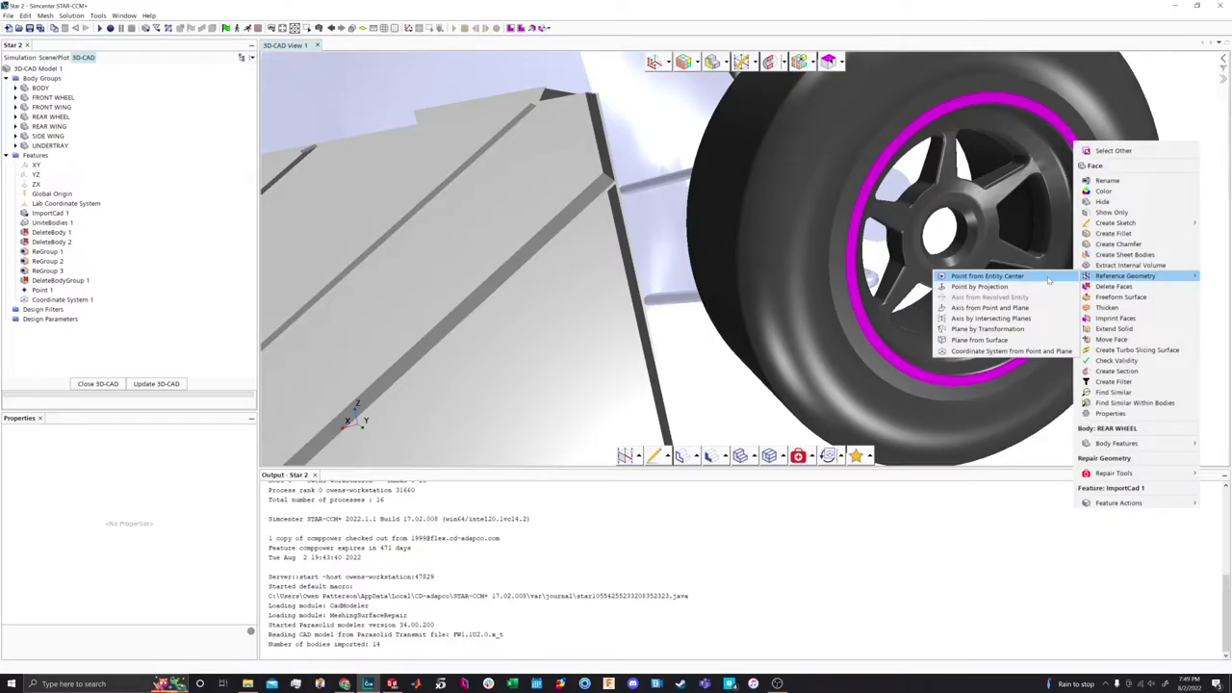
{"action": "left_click", "coordinate": [1052, 279]}
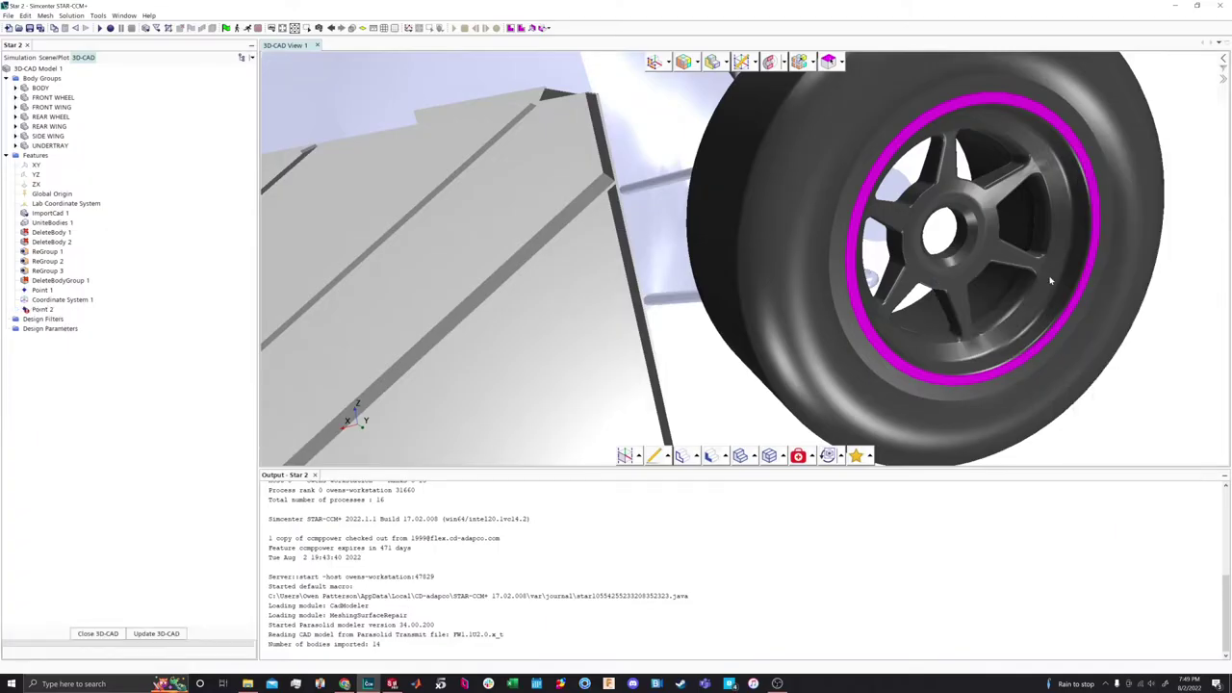
{"action": "left_click", "coordinate": [90, 631]}
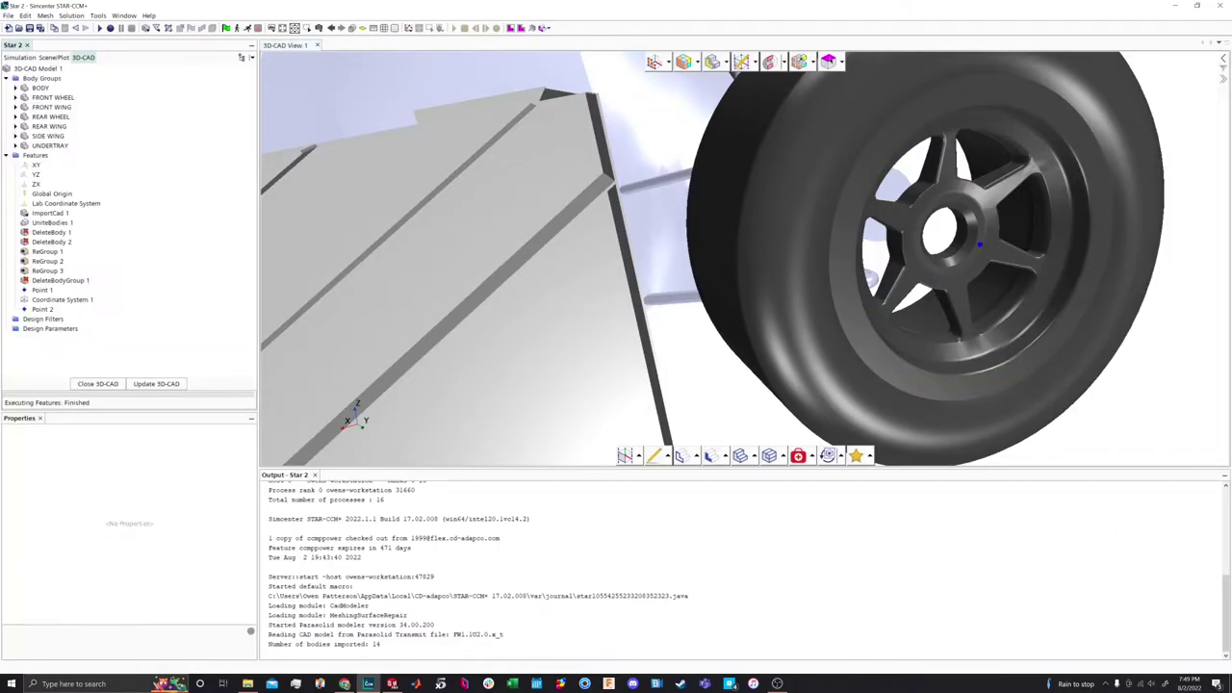
Create a coordinate system from point and plane at the rear wheel, using Point 2 and the ring-shaped rim face with On Point placement
{"action": "right_click", "coordinate": [1095, 252]}
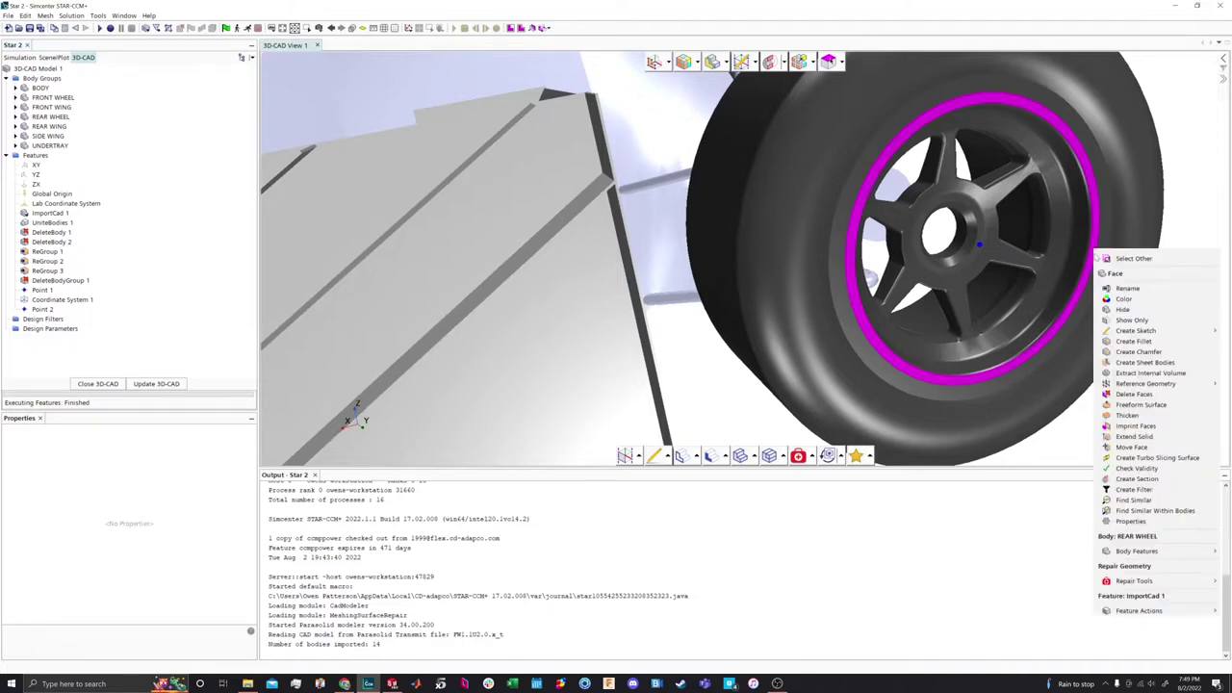
{"action": "mouse_move", "coordinate": [1118, 385]}
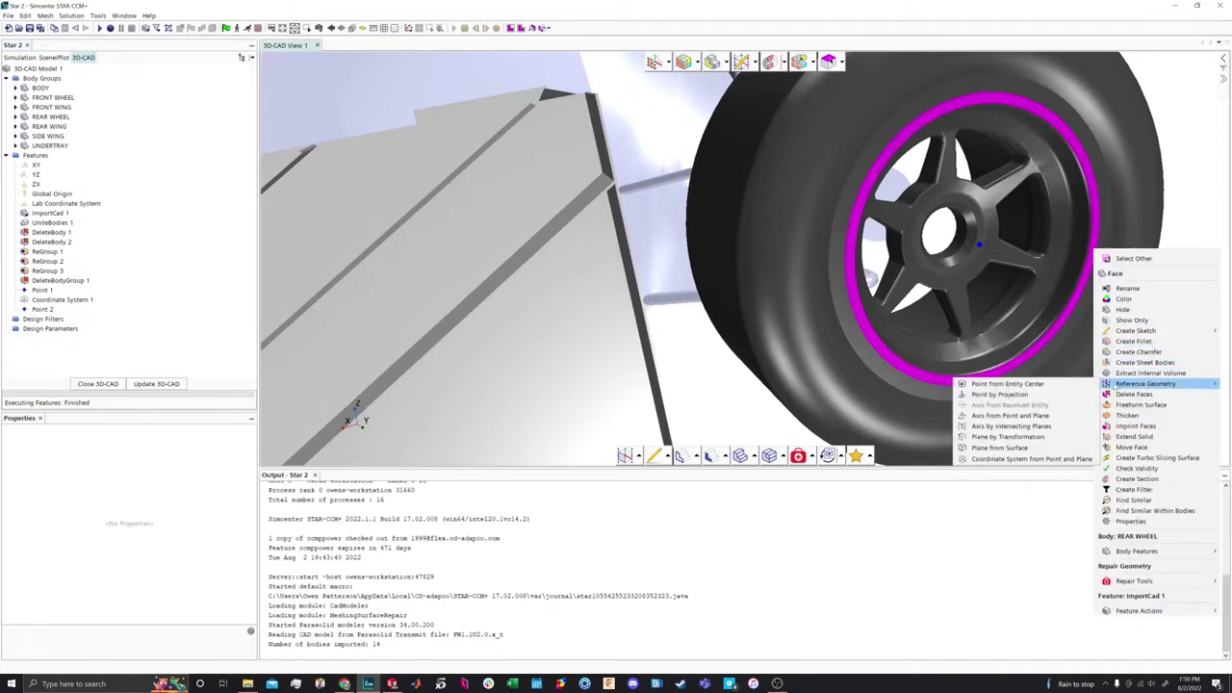
{"action": "left_click", "coordinate": [963, 458]}
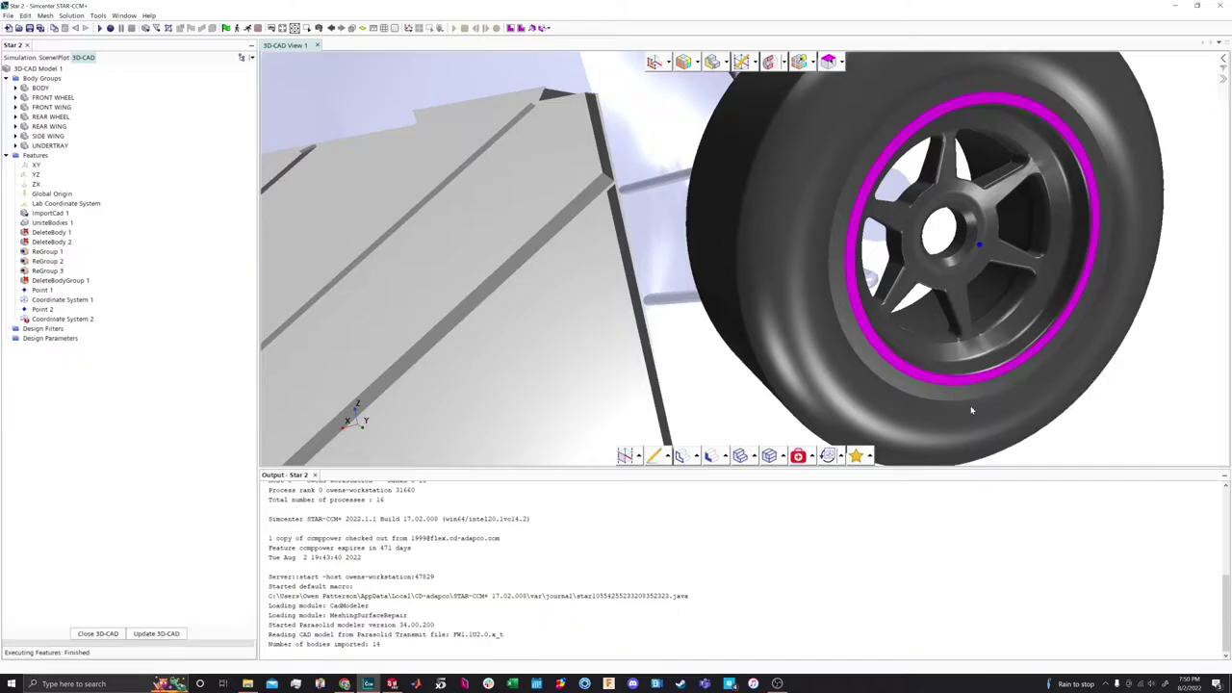
{"action": "left_click", "coordinate": [978, 246]}
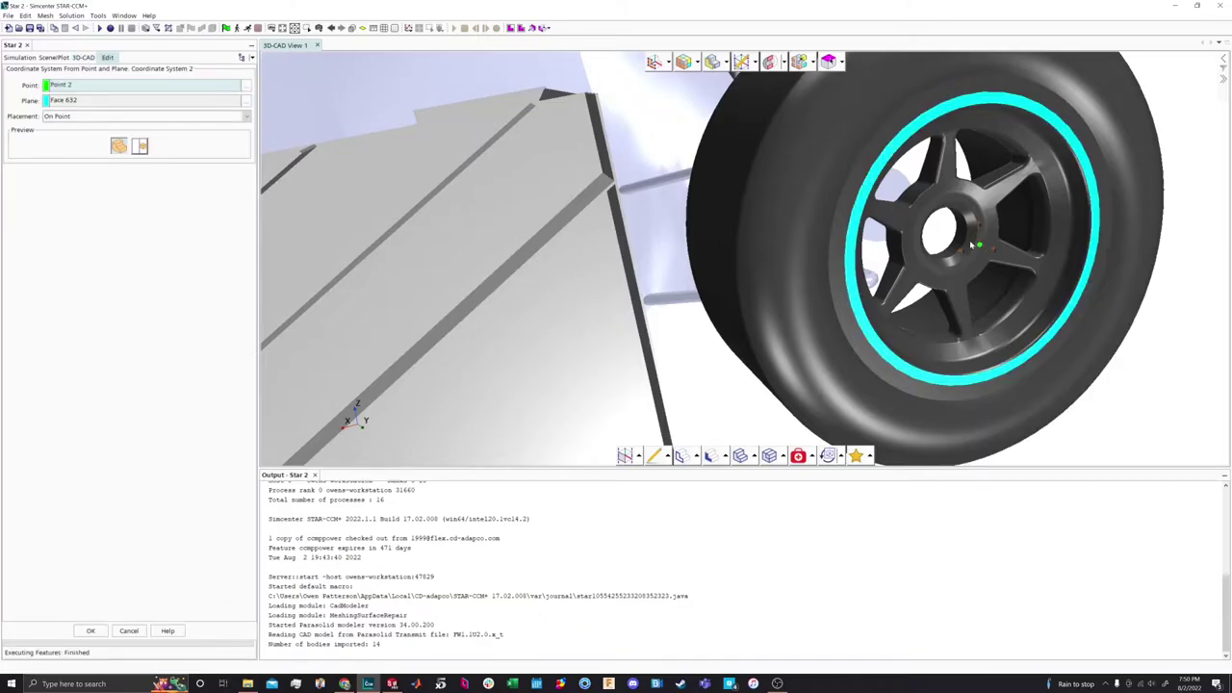
{"action": "left_click", "coordinate": [91, 631]}
Rename Coordinate System 1 as Front Wheel System
{"action": "scroll", "coordinate": [714, 347], "scroll_direction": "down", "scroll_amount": 10}
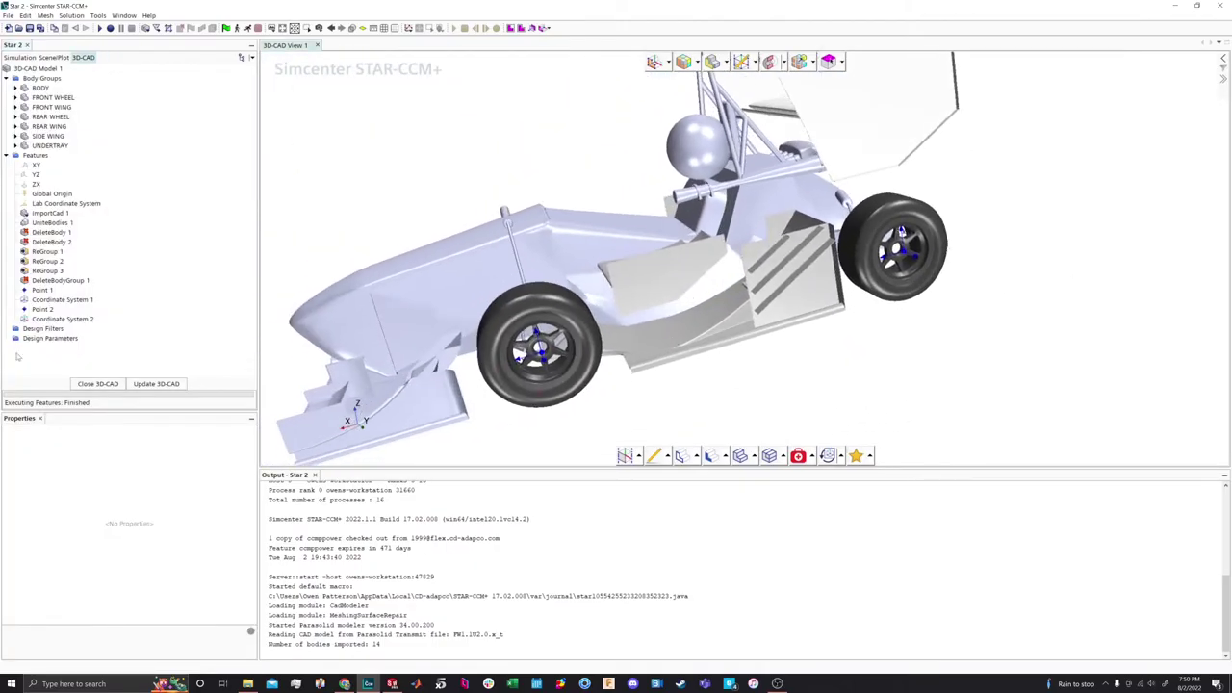
{"action": "right_click", "coordinate": [65, 300]}
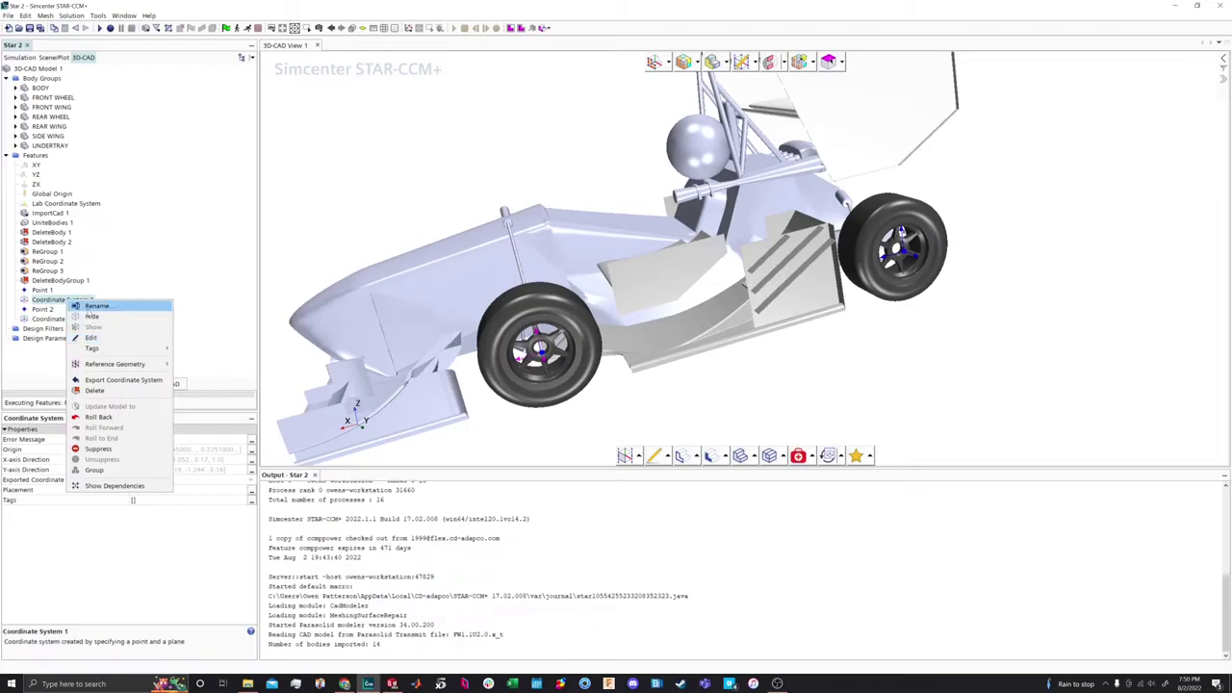
{"action": "left_click", "coordinate": [93, 306]}
{"action": "type", "text": "Front Wh"}
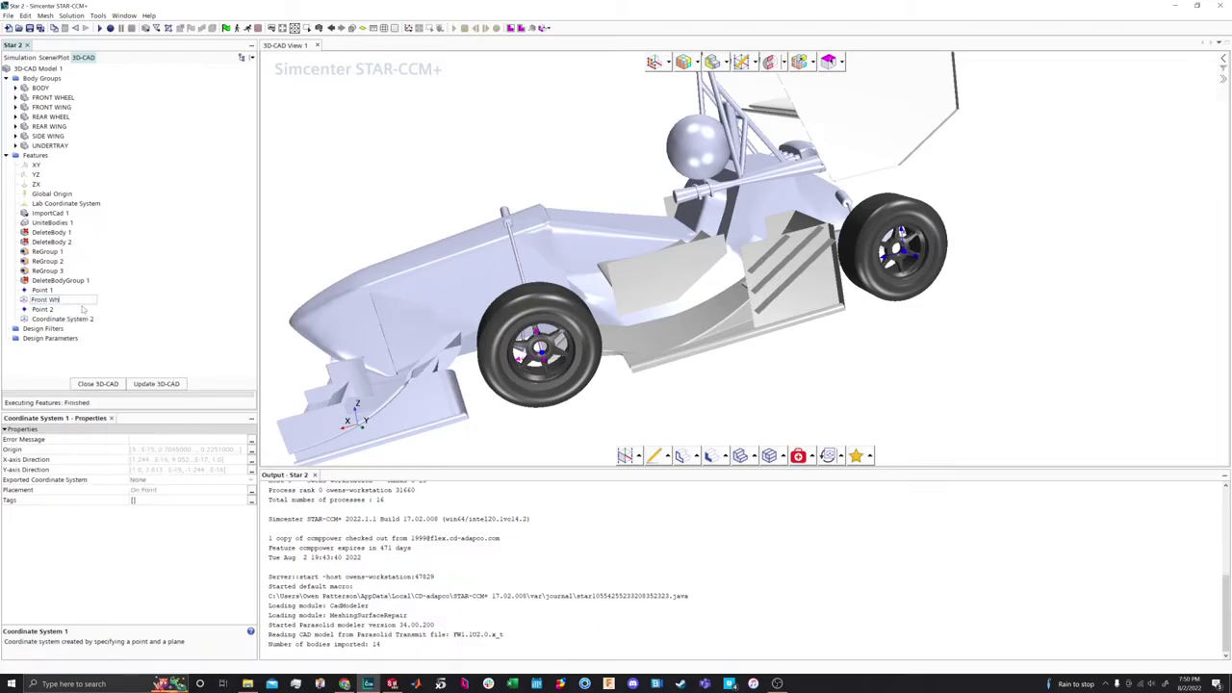
{"action": "type", "text": "eel System"}
{"action": "key", "text": "Return"}
Rename Coordinate System 2 as Rear Wheel System
{"action": "right_click", "coordinate": [76, 322]}
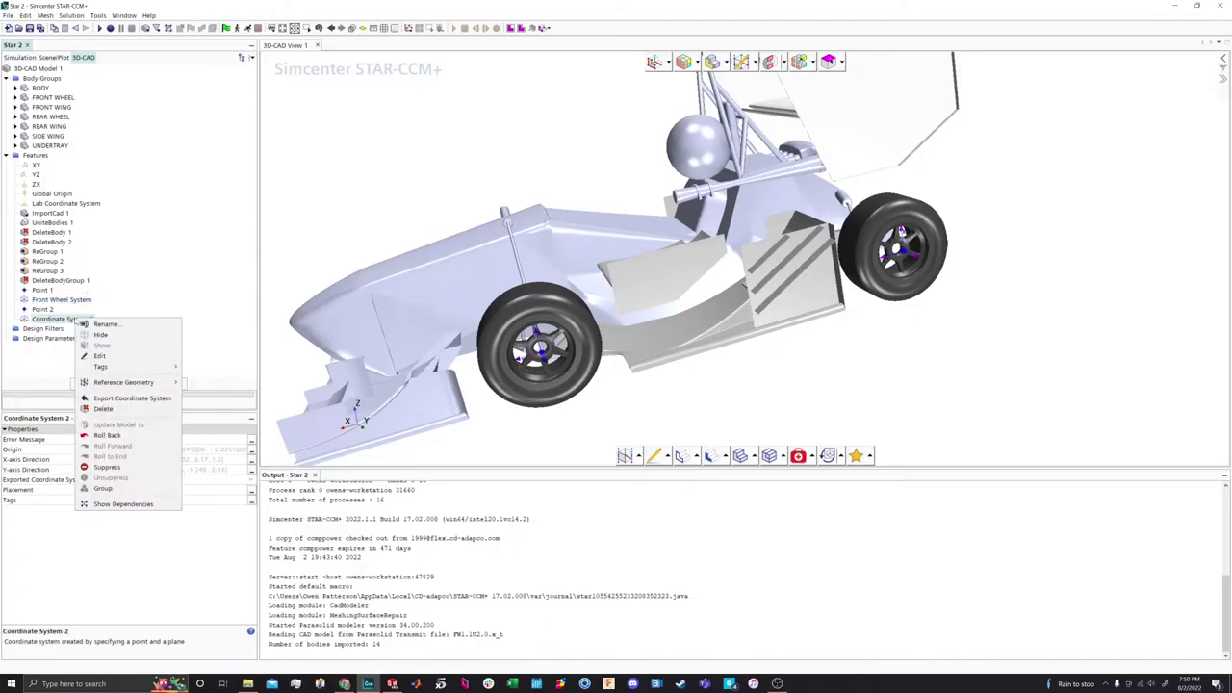
{"action": "left_click", "coordinate": [93, 325]}
{"action": "type", "text": "Rear Wheel System"}
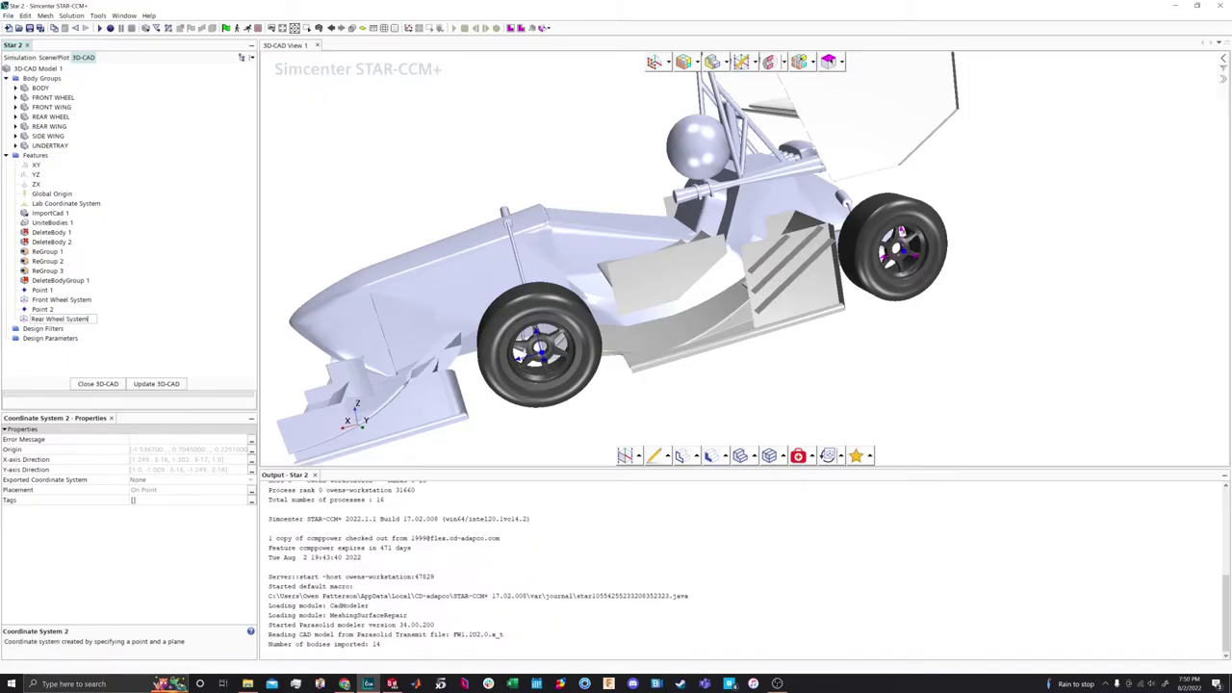
{"action": "key", "text": "Return"}
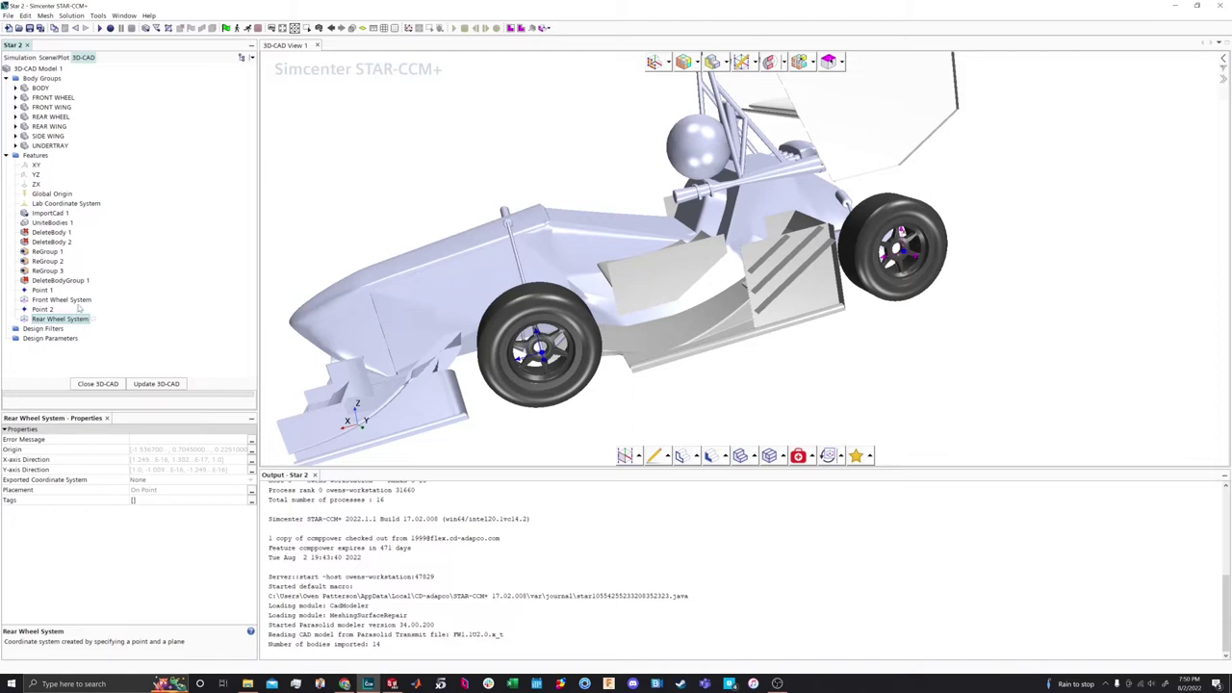
Export the Front Wheel System and Rear Wheel System coordinate systems from the CAD model
{"action": "left_click", "coordinate": [77, 302]}
{"action": "right_click", "coordinate": [82, 301]}
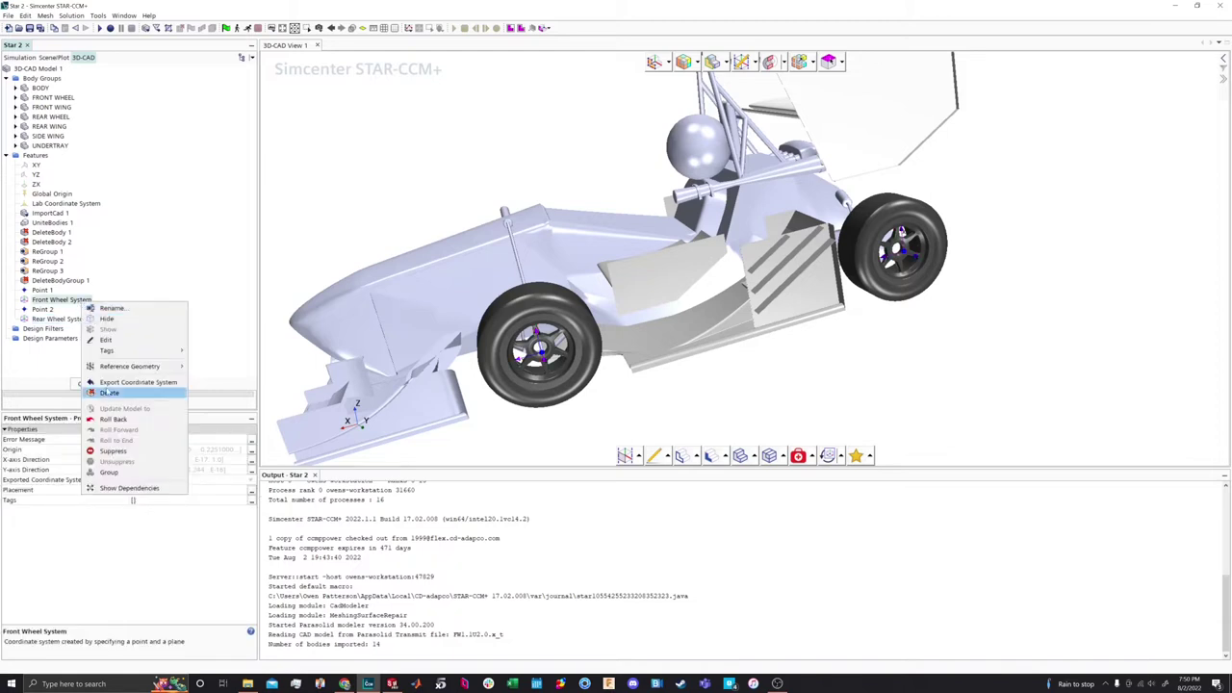
{"action": "key", "text": "Escape"}
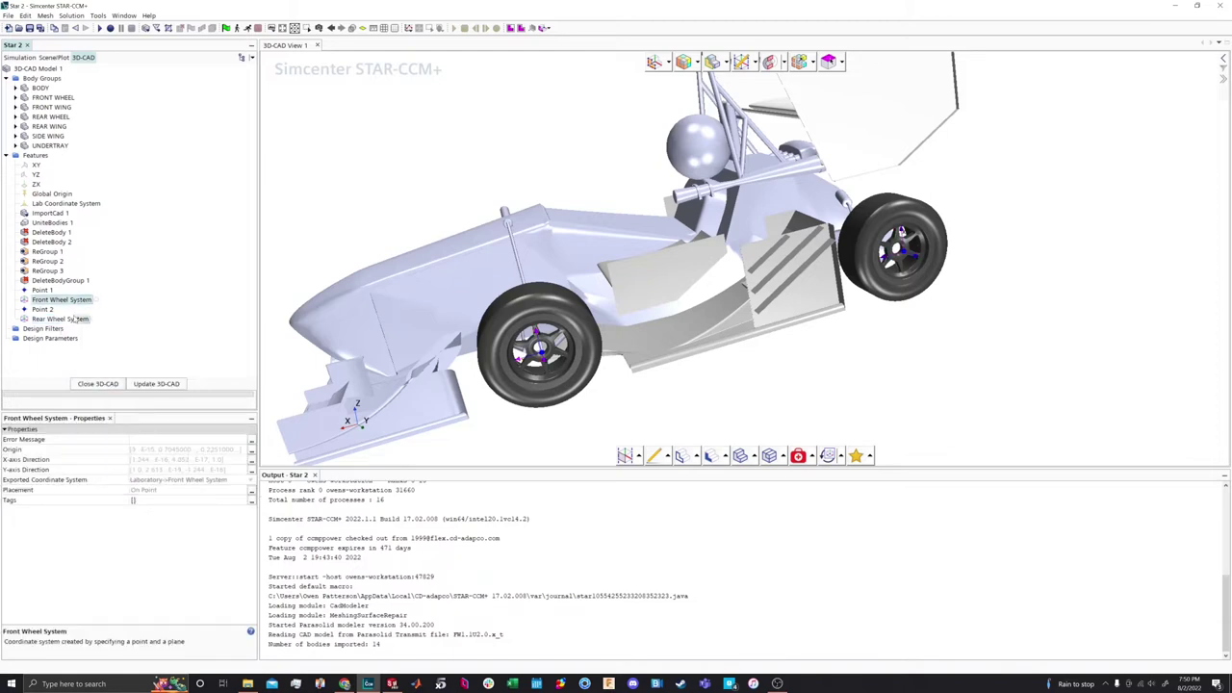
{"action": "right_click", "coordinate": [77, 319]}
{"action": "key", "text": "Escape"}
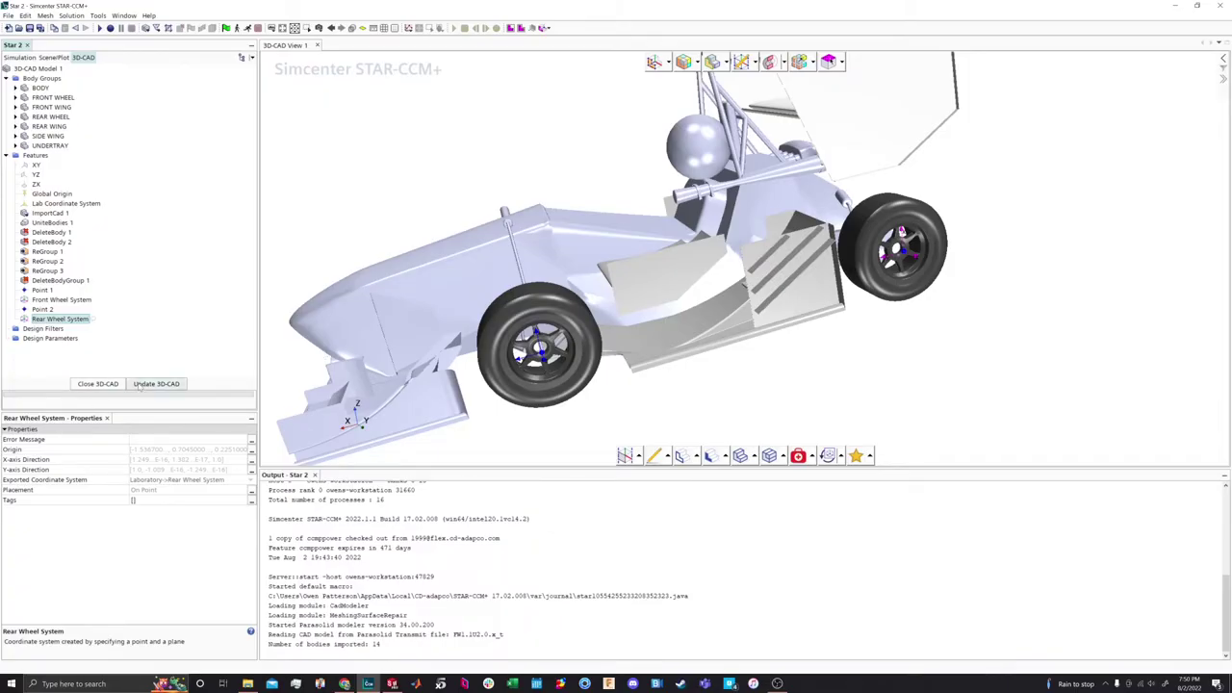
Update the 3D-CAD model and close the 3D-CAD environment
{"action": "left_click", "coordinate": [143, 385]}
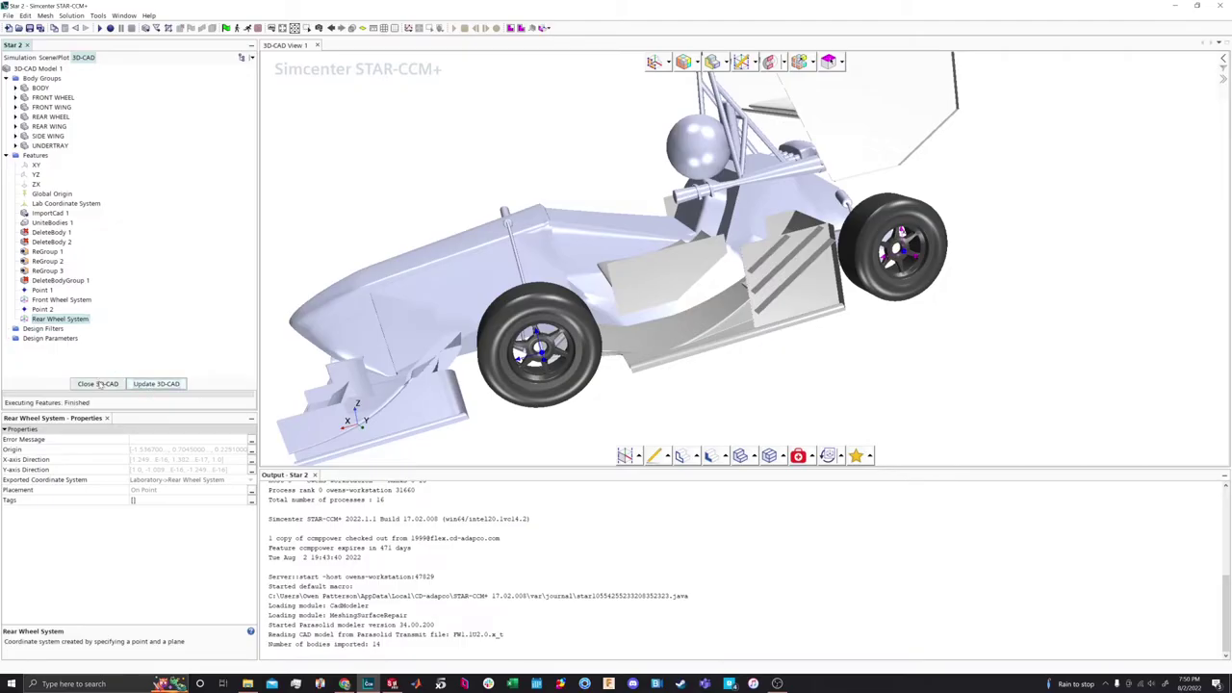
{"action": "left_click", "coordinate": [100, 385]}
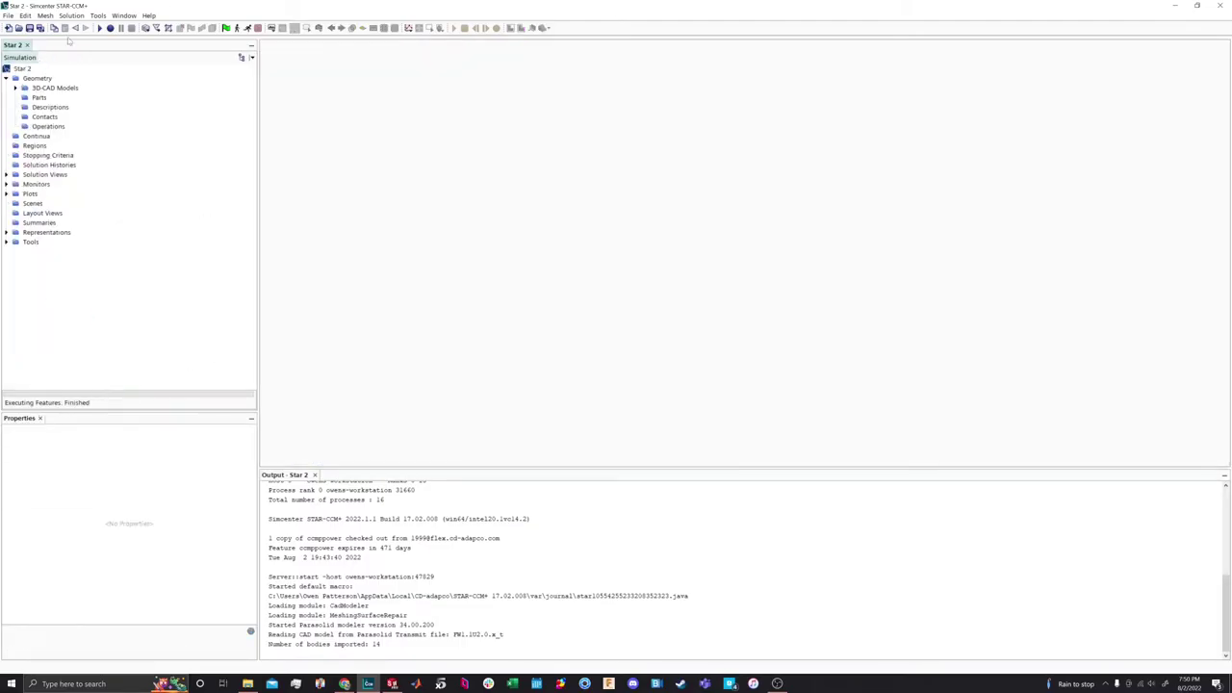
Create geometry parts from 3D-CAD Model 1 as CAD parts with 3D-CAD association, sharp CAD edges and medium tessellation density
{"action": "left_click", "coordinate": [15, 87]}
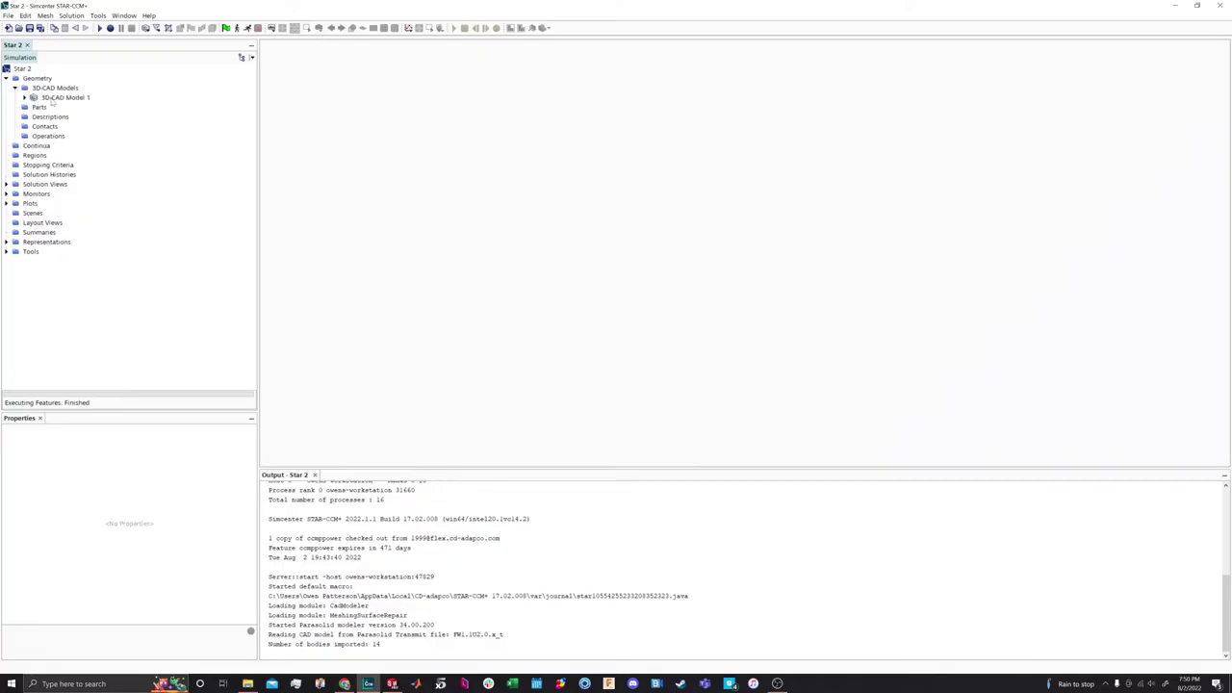
{"action": "right_click", "coordinate": [52, 99]}
{"action": "left_click", "coordinate": [80, 87]}
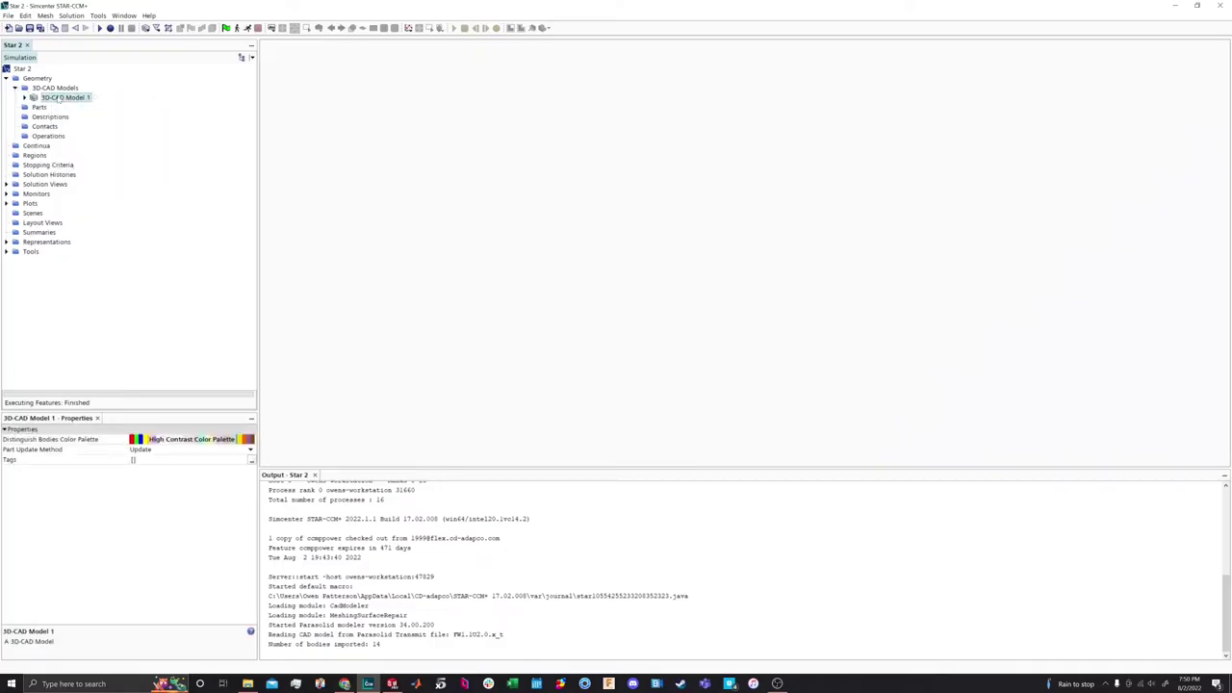
{"action": "right_click", "coordinate": [59, 100]}
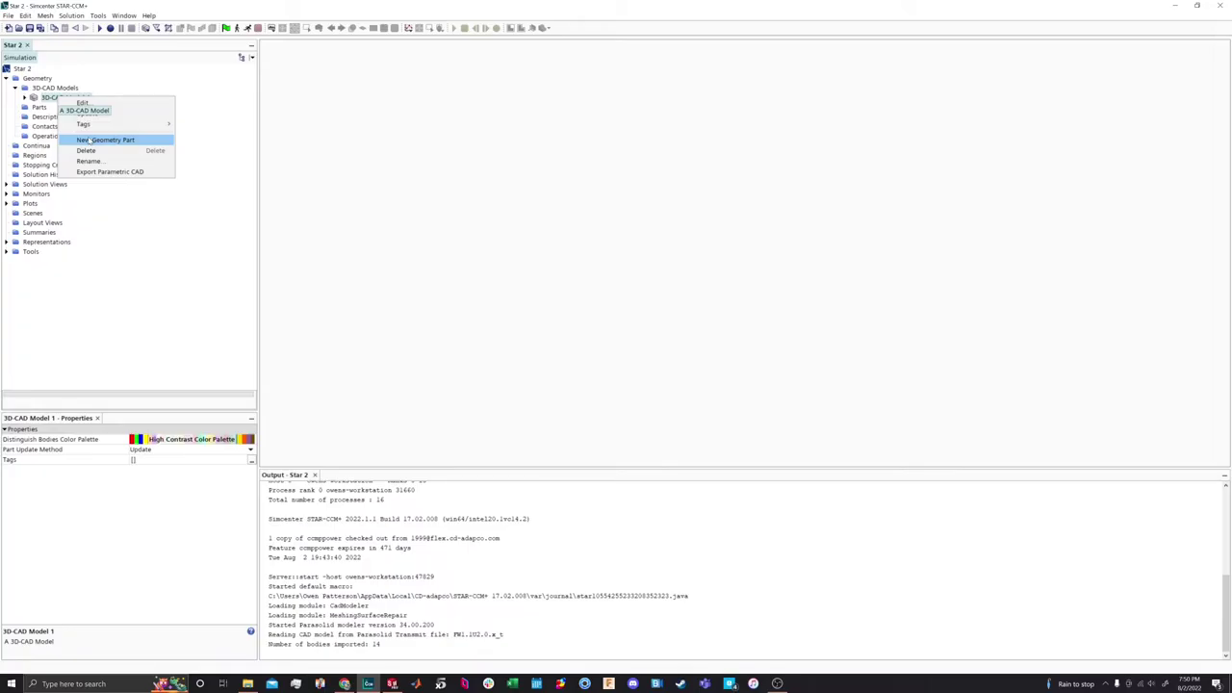
{"action": "left_click", "coordinate": [63, 98]}
{"action": "right_click", "coordinate": [66, 99]}
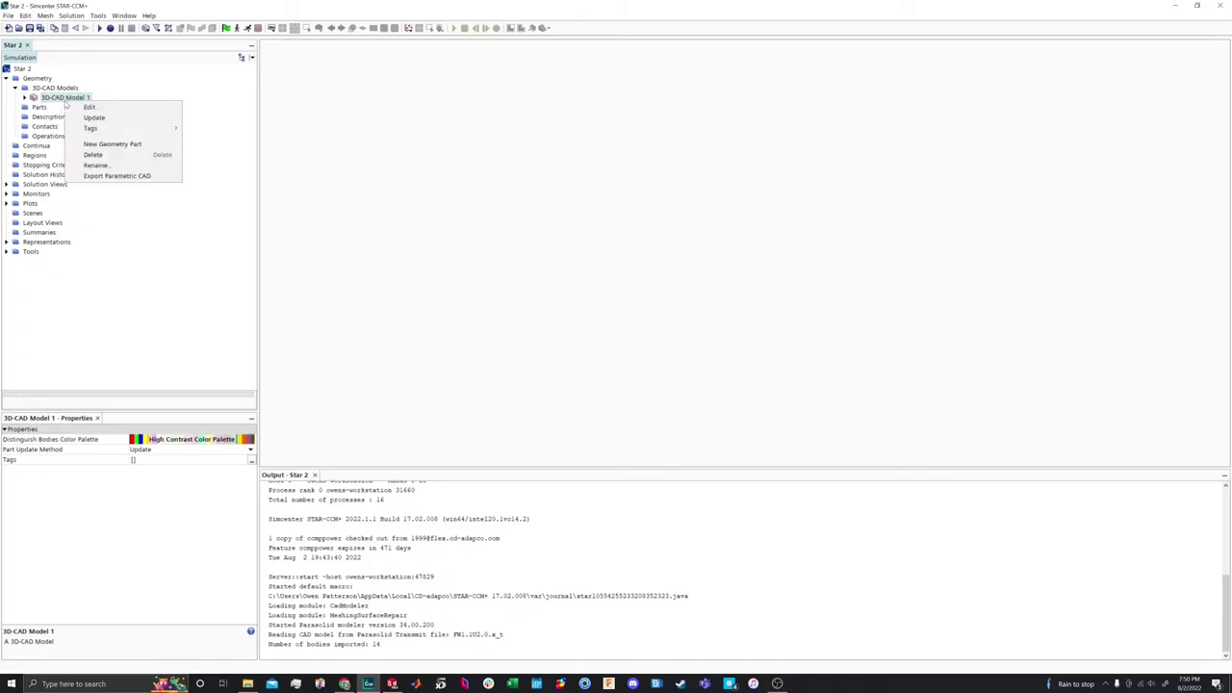
{"action": "left_click", "coordinate": [106, 143]}
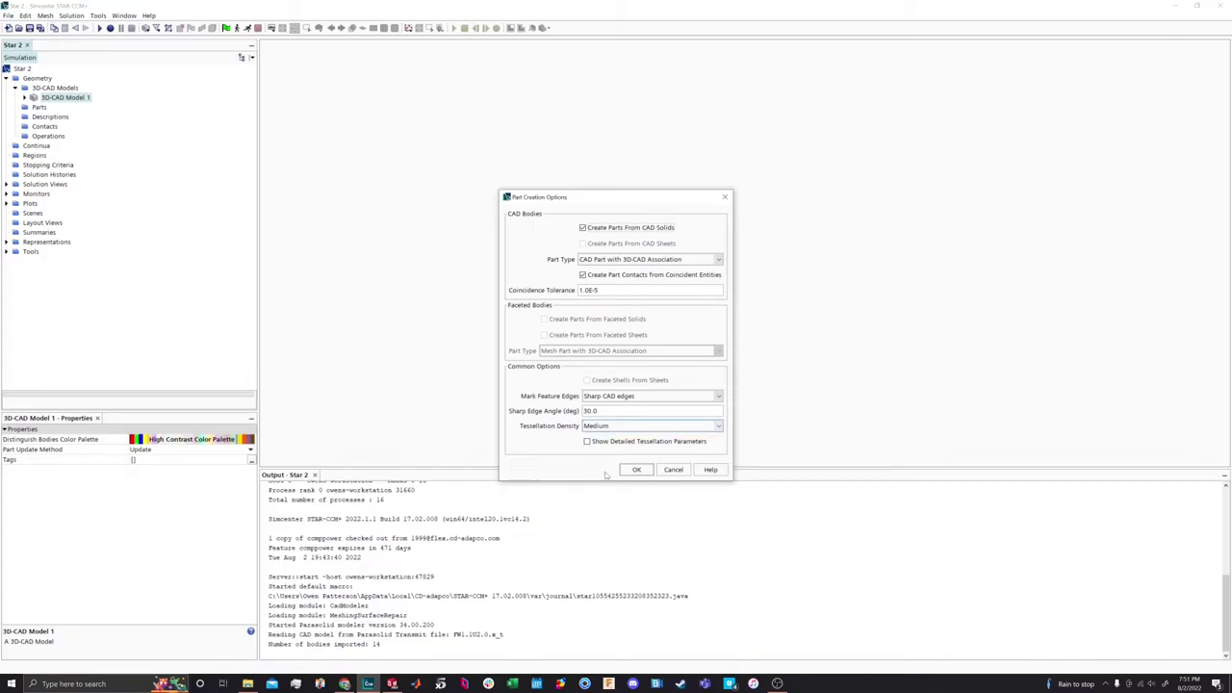
{"action": "left_click", "coordinate": [636, 470]}
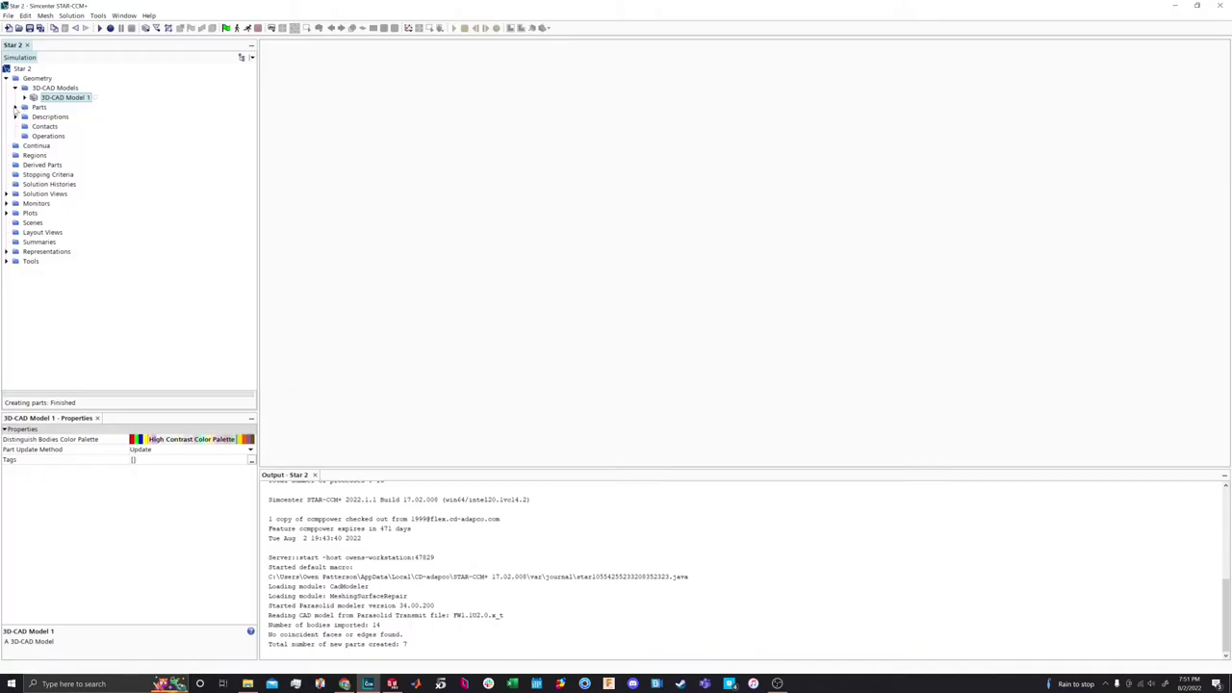
Show the list of geometry parts and create a new geometry scene
{"action": "left_click", "coordinate": [16, 108]}
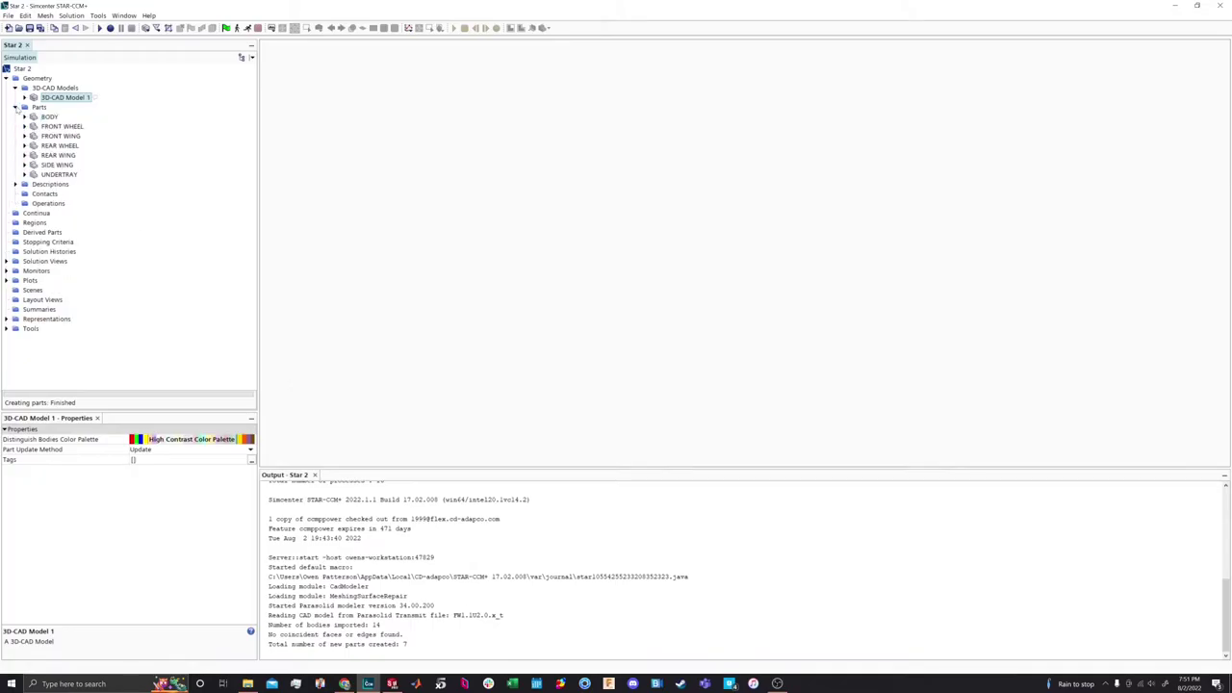
{"action": "right_click", "coordinate": [35, 291]}
{"action": "mouse_move", "coordinate": [106, 295]}
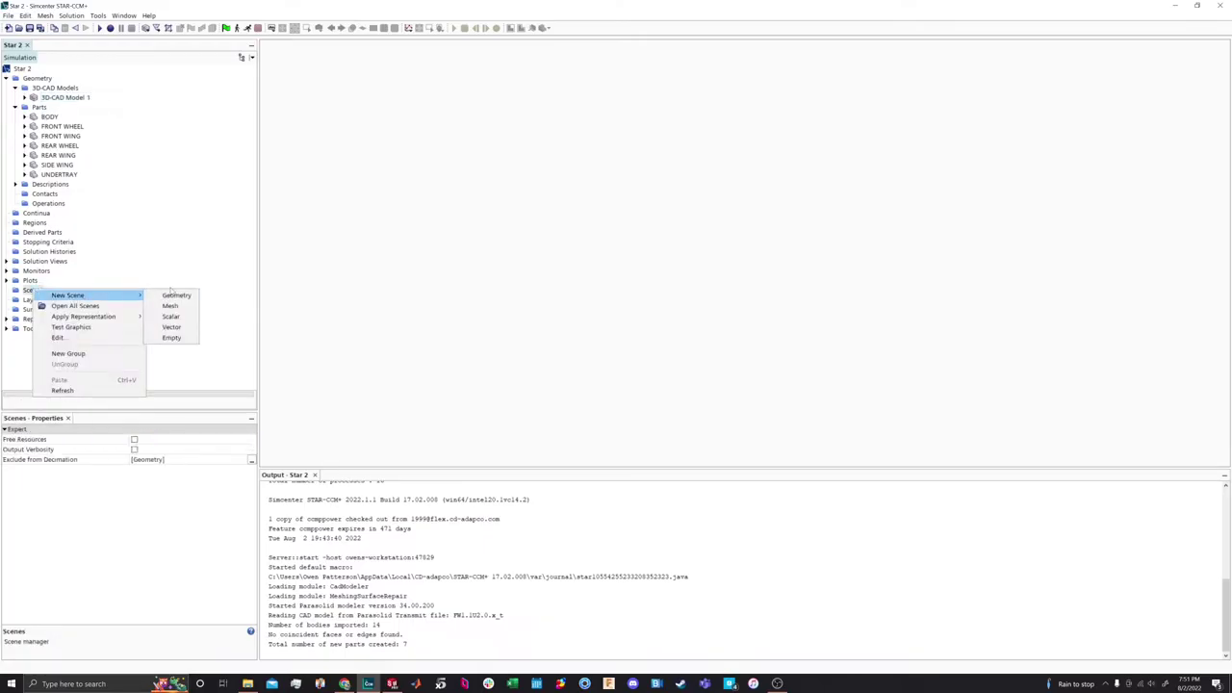
{"action": "left_click", "coordinate": [176, 295]}
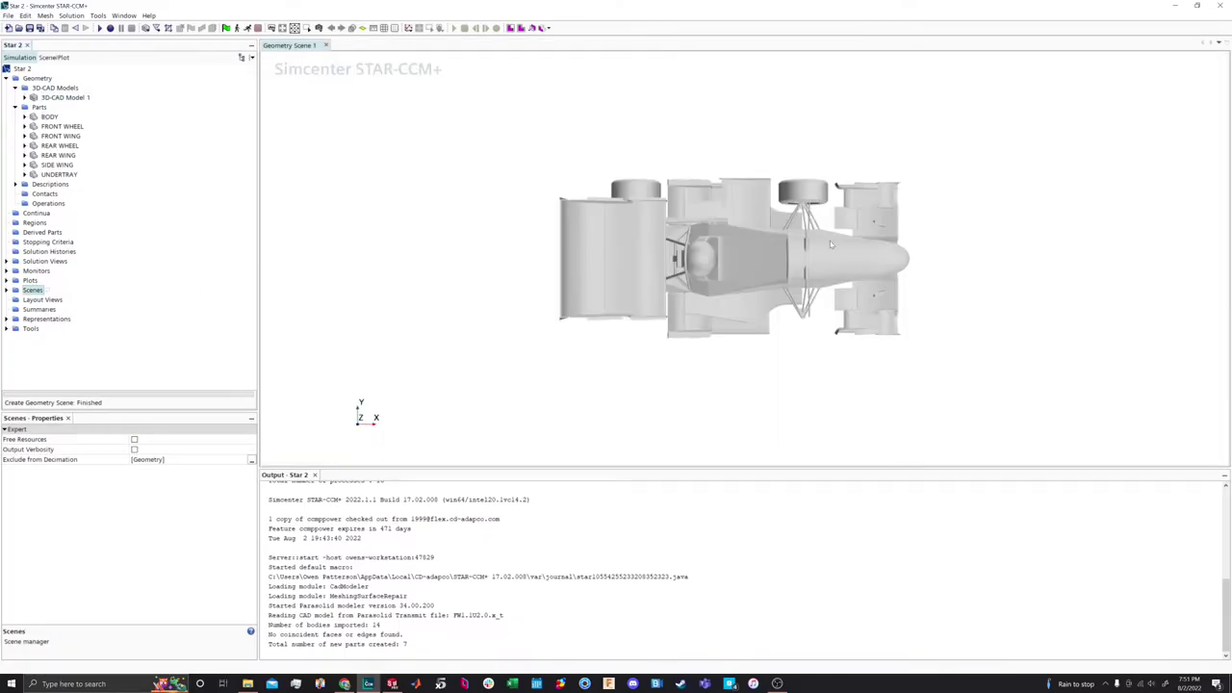
Examine the car geometry in the scene from several angles around its front and side
{"action": "left_click_drag", "start_coordinate": [795, 210], "coordinate": [674, 278]}
{"action": "scroll", "coordinate": [828, 317], "scroll_direction": "up", "scroll_amount": 5}
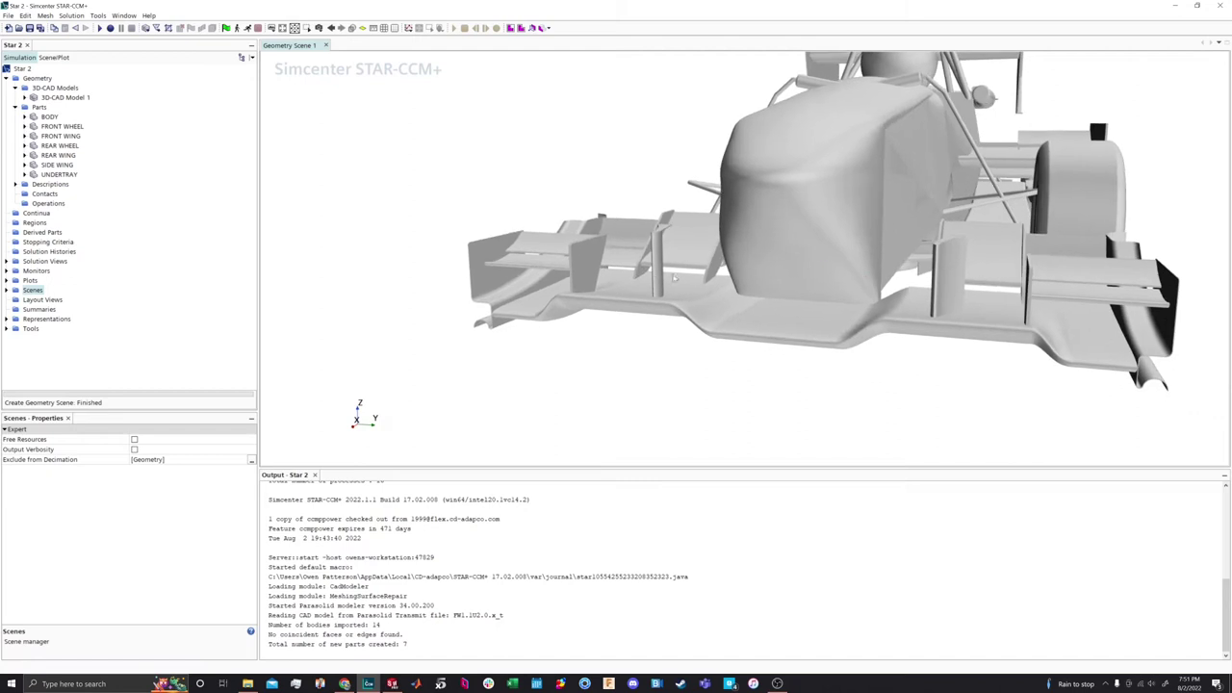
{"action": "left_click_drag", "start_coordinate": [837, 271], "coordinate": [605, 352]}
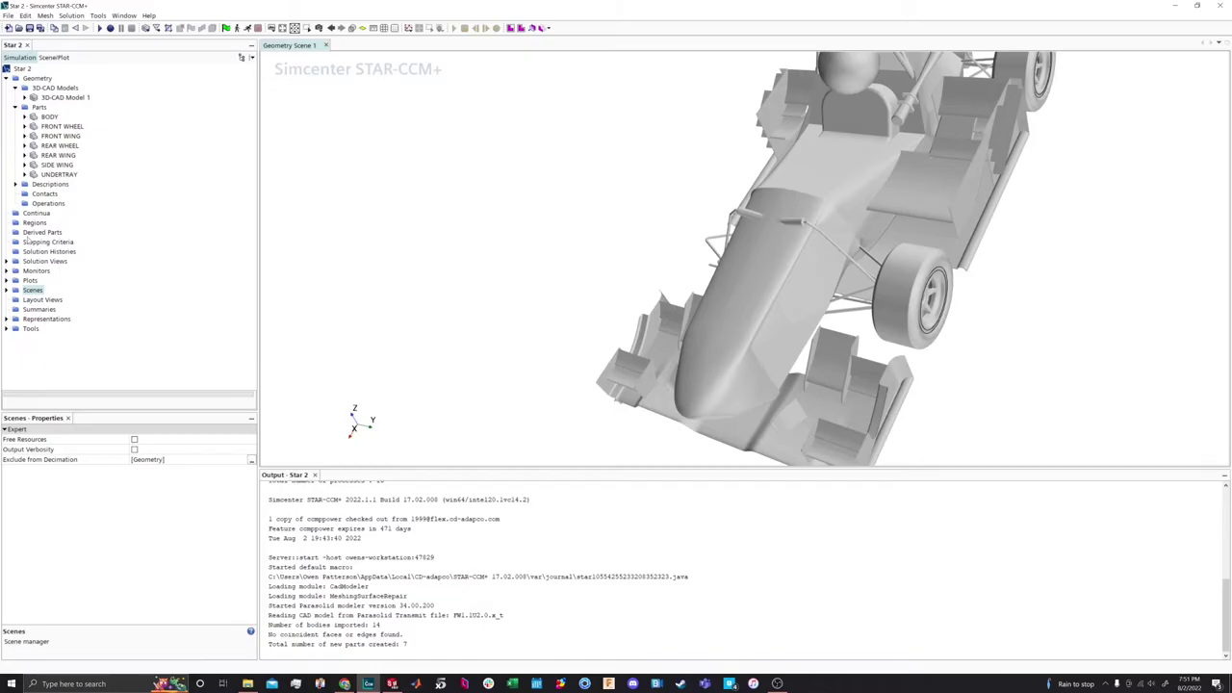
{"action": "mouse_move", "coordinate": [797, 184]}
{"action": "left_mouse_down"}
{"action": "mouse_move", "coordinate": [804, 135]}
{"action": "mouse_move", "coordinate": [721, 125]}
{"action": "left_mouse_up"}
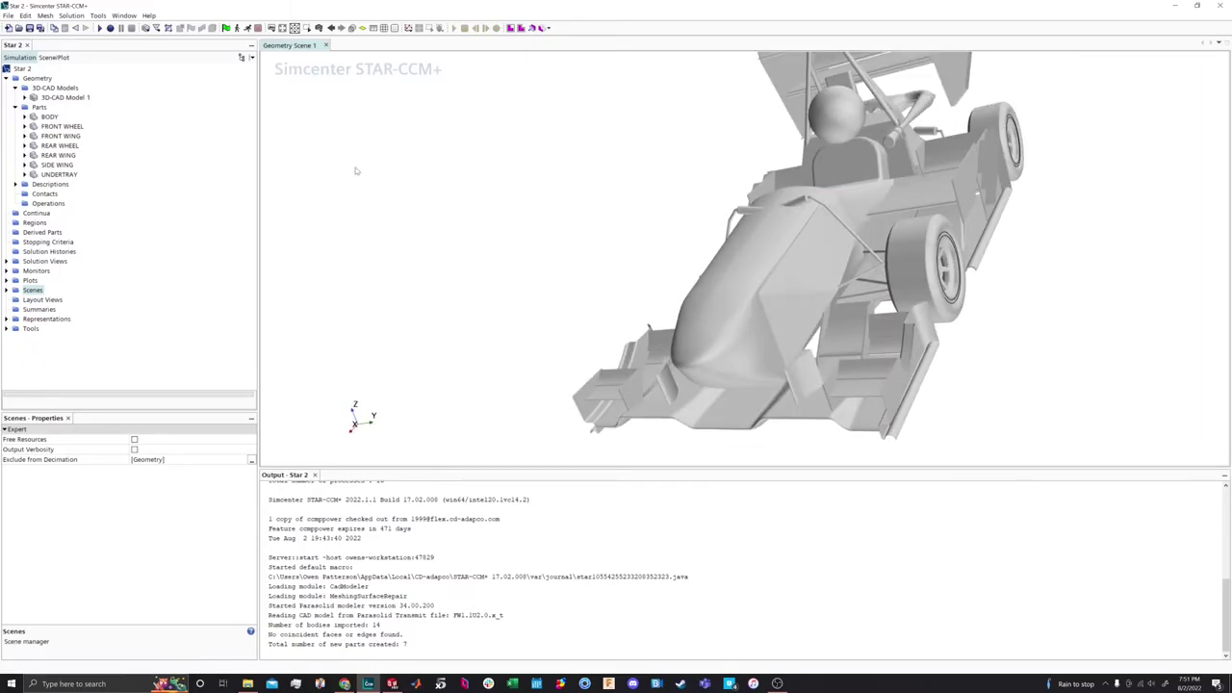
{"action": "mouse_move", "coordinate": [435, 178]}
{"action": "left_mouse_down"}
{"action": "mouse_move", "coordinate": [558, 154]}
{"action": "mouse_move", "coordinate": [529, 149]}
{"action": "left_mouse_up"}
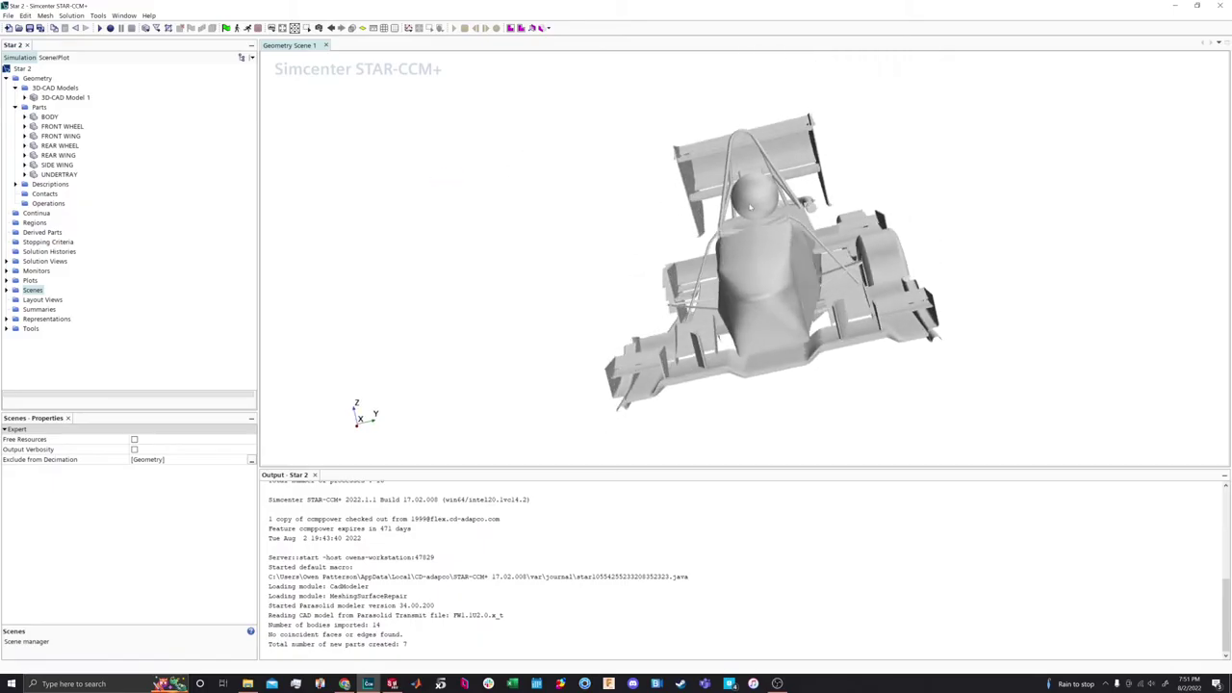
{"action": "left_click_drag", "start_coordinate": [751, 201], "coordinate": [672, 194]}
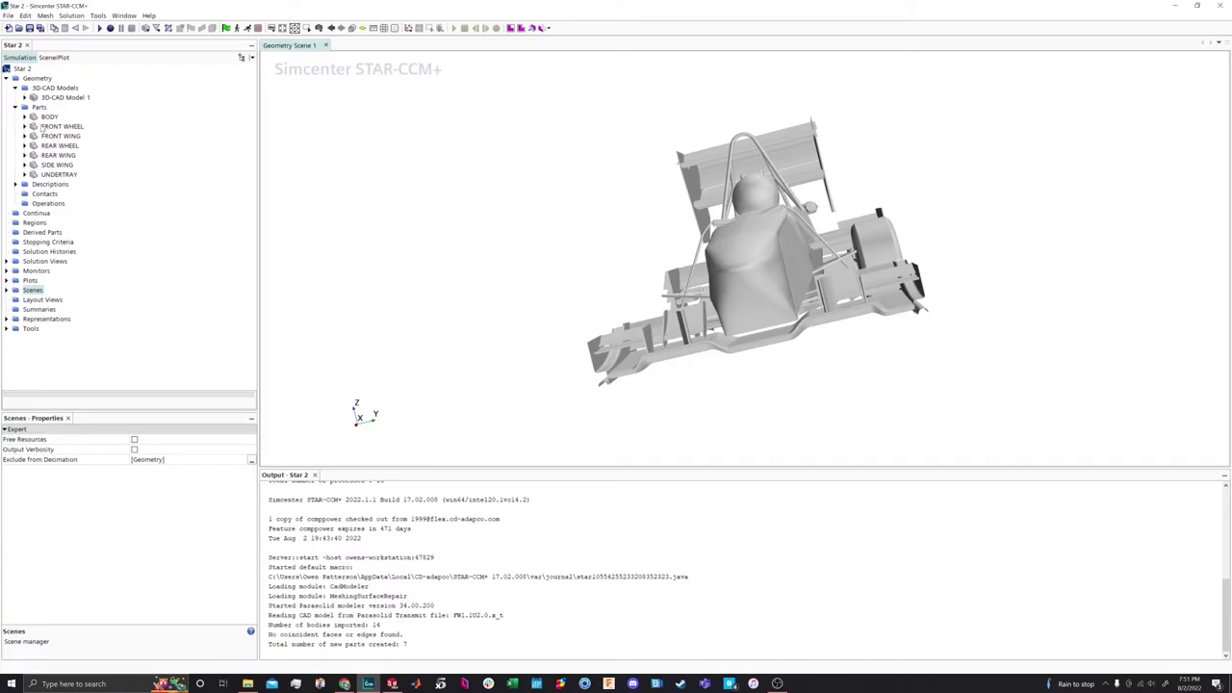
{"action": "left_click_drag", "start_coordinate": [568, 196], "coordinate": [454, 214]}
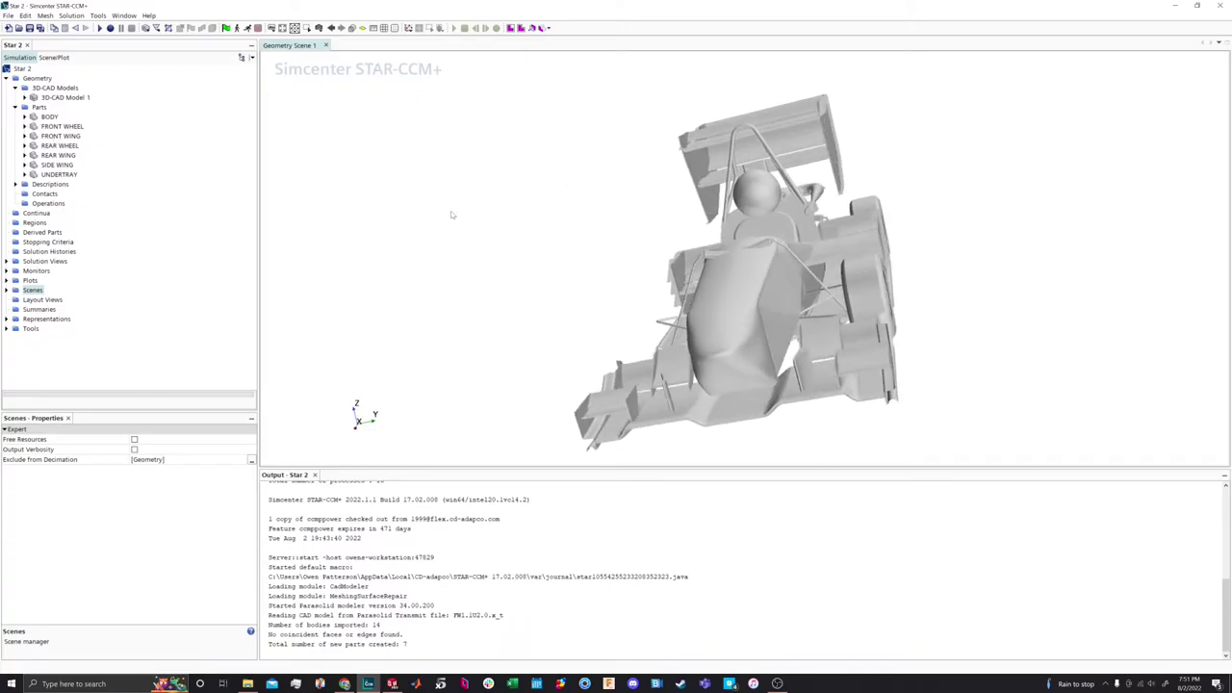
Combine the REAR WHEEL part's surfaces ColoredFace1, ColoredFace2 and Default into one surface
{"action": "left_click", "coordinate": [25, 146]}
{"action": "left_click", "coordinate": [32, 155]}
{"action": "left_click", "coordinate": [67, 184]}
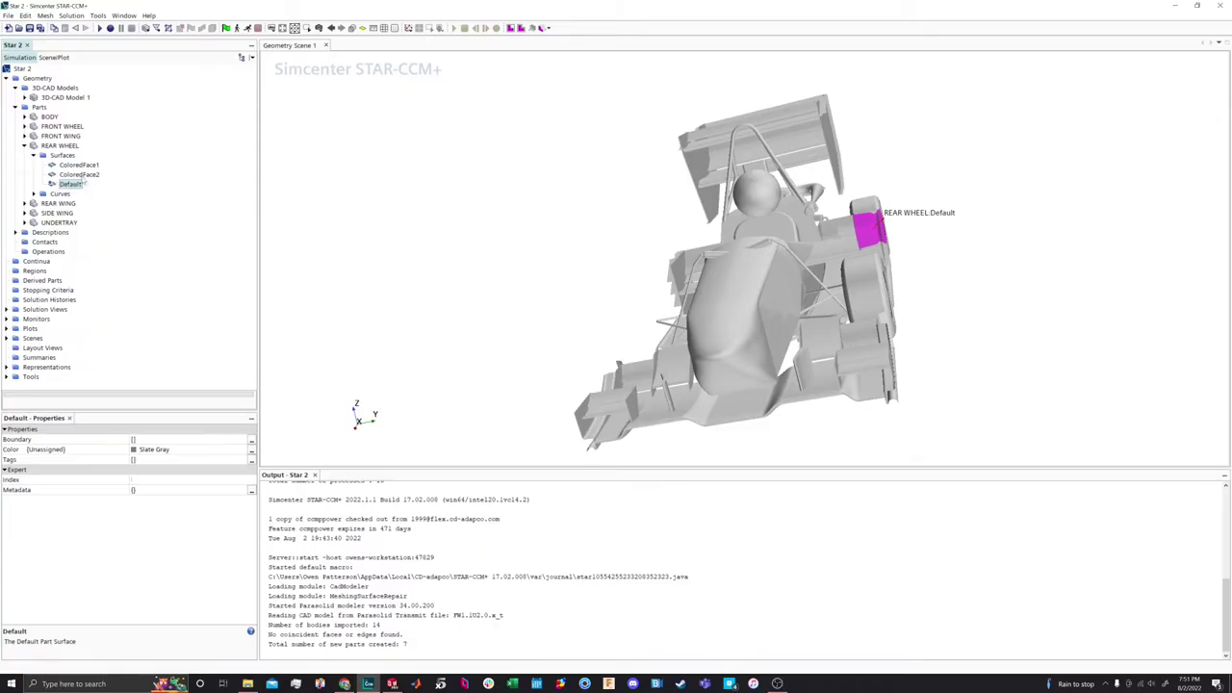
{"action": "left_click", "coordinate": [77, 174], "text": "ctrl"}
{"action": "left_click", "coordinate": [77, 164], "text": "ctrl"}
{"action": "left_click_drag", "start_coordinate": [636, 212], "coordinate": [685, 305]}
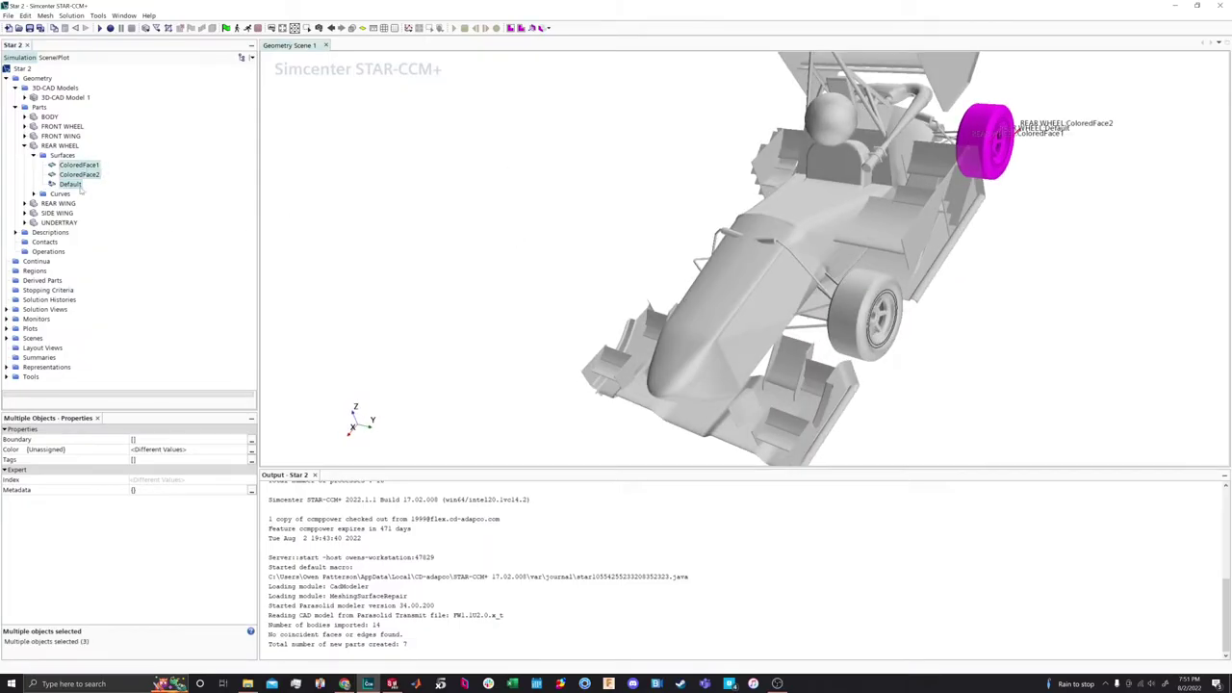
{"action": "scroll", "coordinate": [1030, 128], "scroll_direction": "up", "scroll_amount": 6}
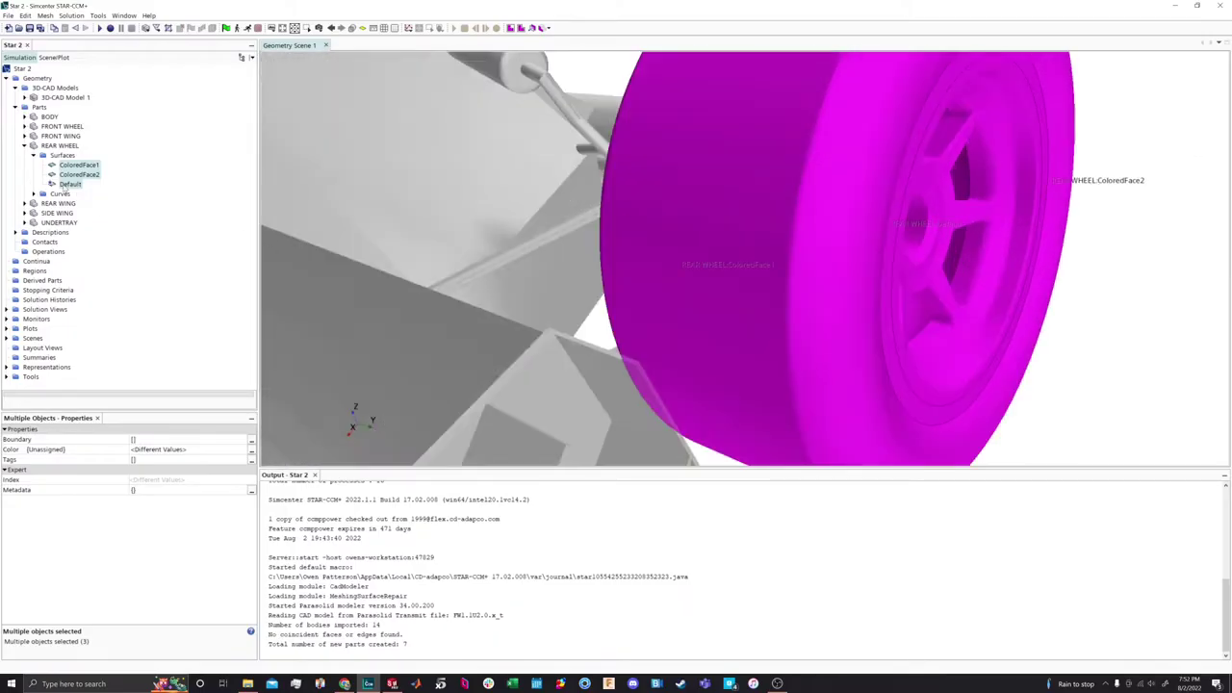
{"action": "right_click", "coordinate": [62, 183]}
{"action": "left_click", "coordinate": [105, 285]}
{"action": "scroll", "coordinate": [598, 183], "scroll_direction": "down", "scroll_amount": 3}
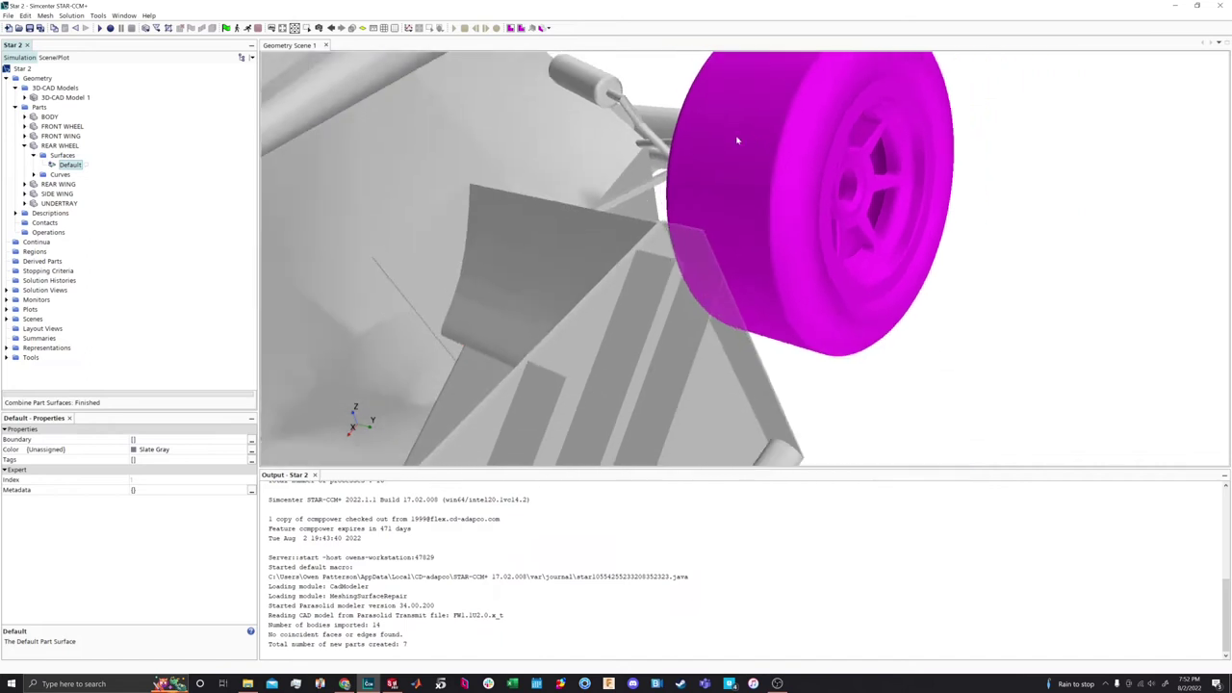
Collapse the REAR WHEEL part and list the surfaces of the FRONT WHEEL part
{"action": "left_click", "coordinate": [24, 145]}
{"action": "left_click", "coordinate": [25, 127]}
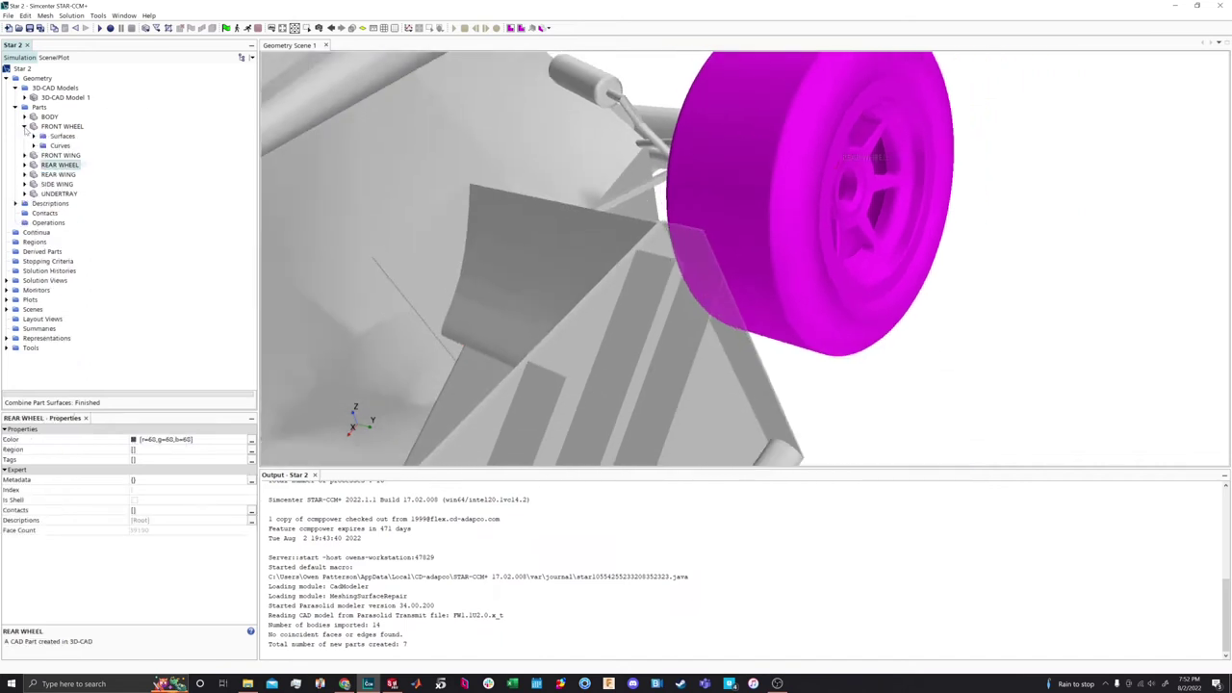
{"action": "left_click", "coordinate": [33, 136]}
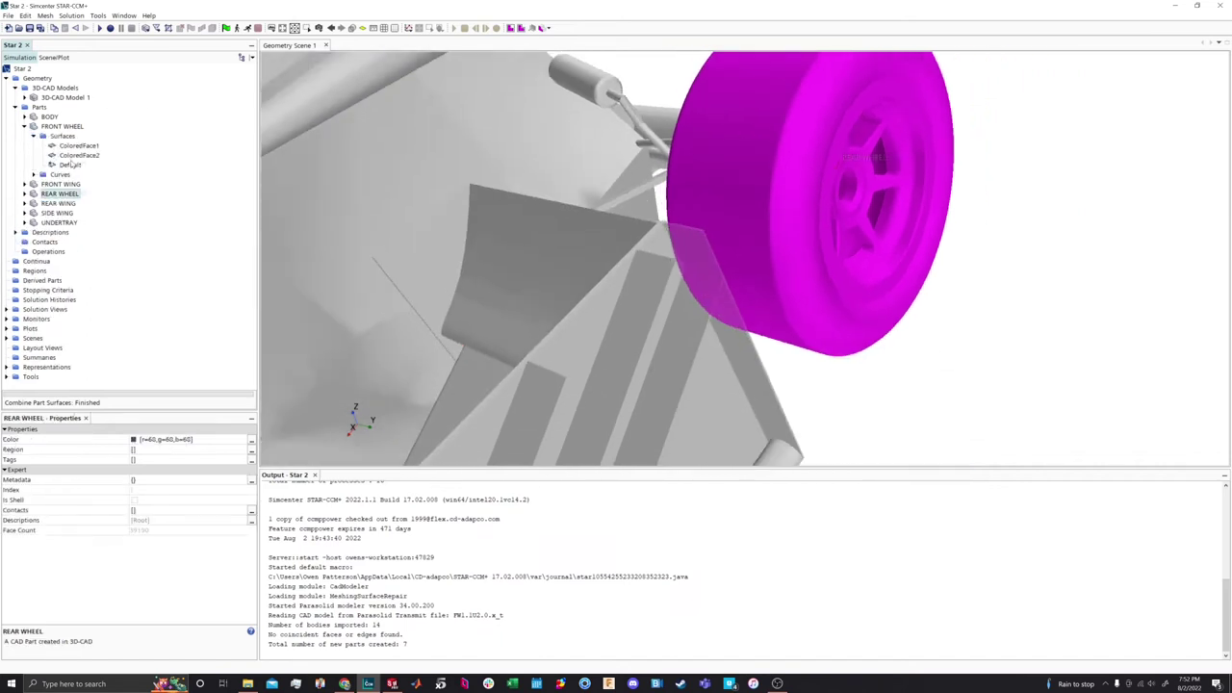
{"action": "left_click", "coordinate": [71, 165], "text": "ctrl"}
{"action": "left_click", "coordinate": [77, 155], "text": "ctrl"}
{"action": "left_click", "coordinate": [77, 146], "text": "ctrl"}
{"action": "right_click", "coordinate": [77, 146]}
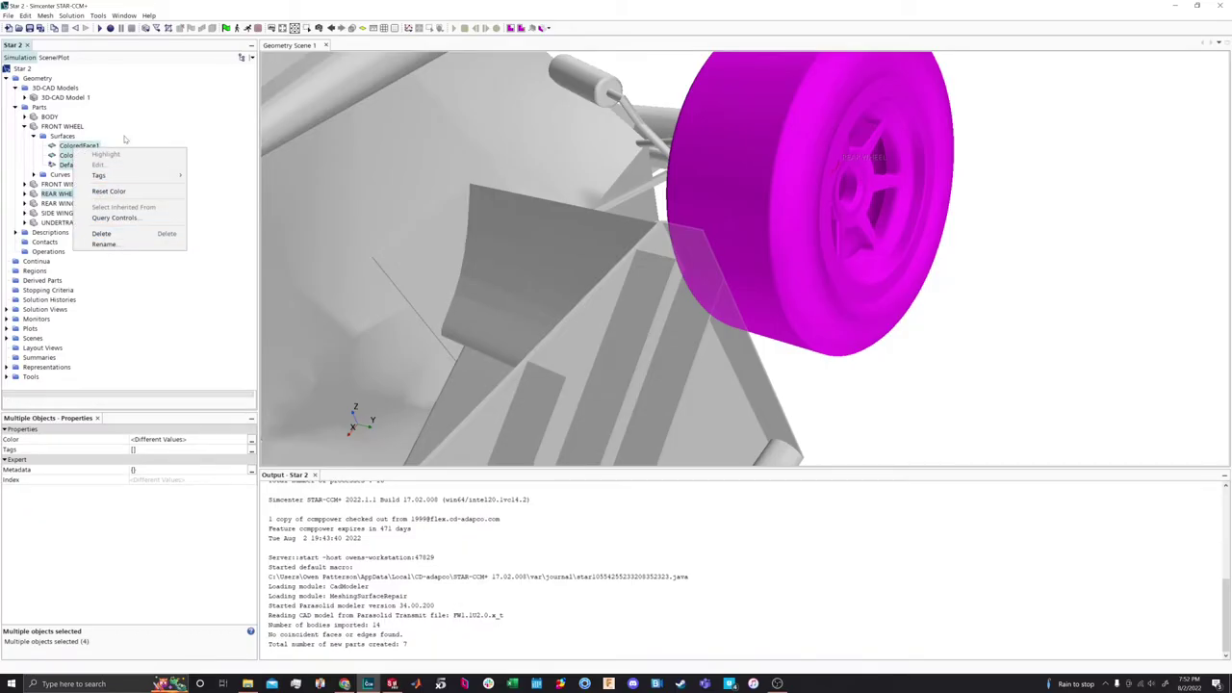
{"action": "key", "text": "Escape"}
Combine the FRONT WHEEL part's surfaces ColoredFace1, ColoredFace2 and Default into one surface
{"action": "left_click", "coordinate": [72, 165]}
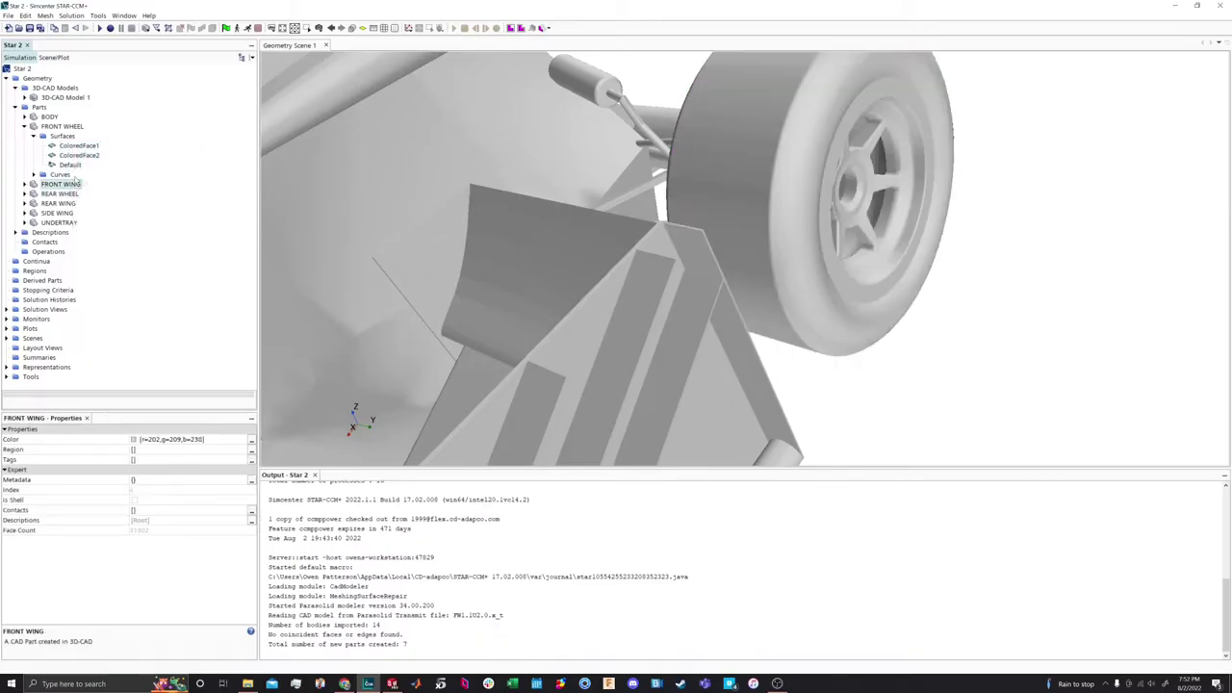
{"action": "left_click", "coordinate": [79, 155], "text": "ctrl"}
{"action": "left_click", "coordinate": [79, 155], "text": "ctrl"}
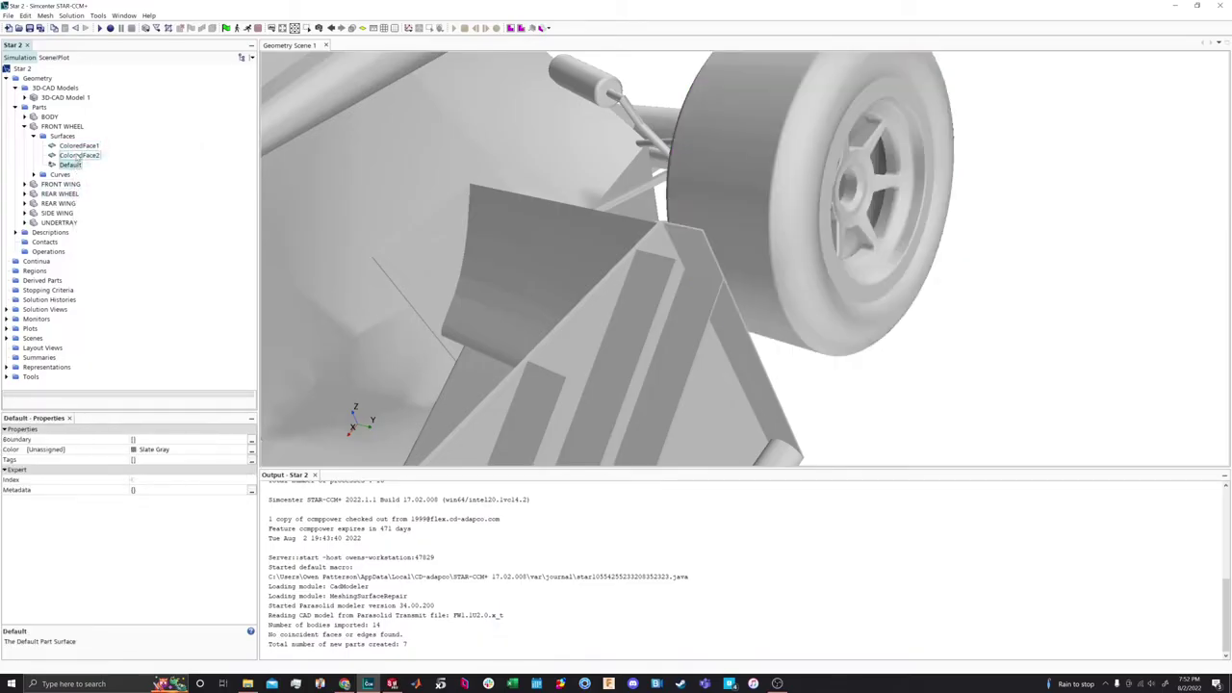
{"action": "left_click", "coordinate": [79, 155], "text": "ctrl"}
{"action": "left_click", "coordinate": [79, 146], "text": "ctrl"}
{"action": "right_click", "coordinate": [79, 147]}
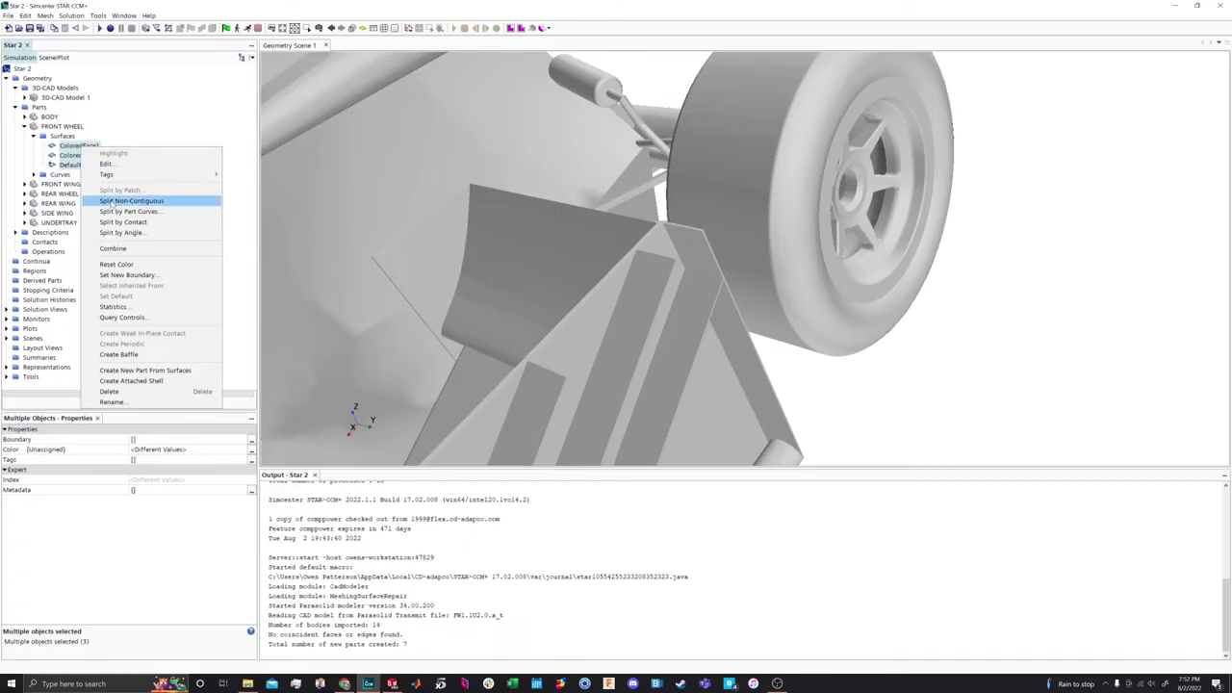
{"action": "left_click", "coordinate": [106, 252]}
{"action": "left_click_drag", "start_coordinate": [768, 119], "coordinate": [827, 186]}
{"action": "left_click", "coordinate": [651, 348]}
{"action": "scroll", "coordinate": [827, 186], "scroll_direction": "down", "scroll_amount": 8}
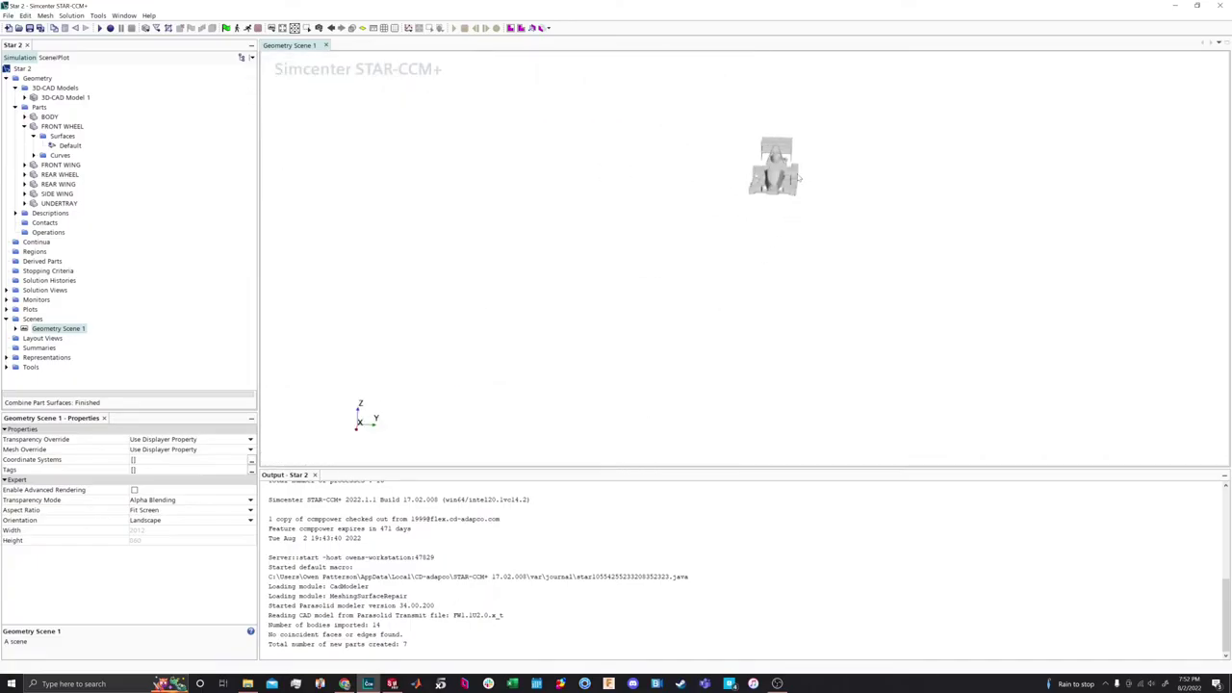
{"action": "scroll", "coordinate": [774, 137], "scroll_direction": "up", "scroll_amount": 4}
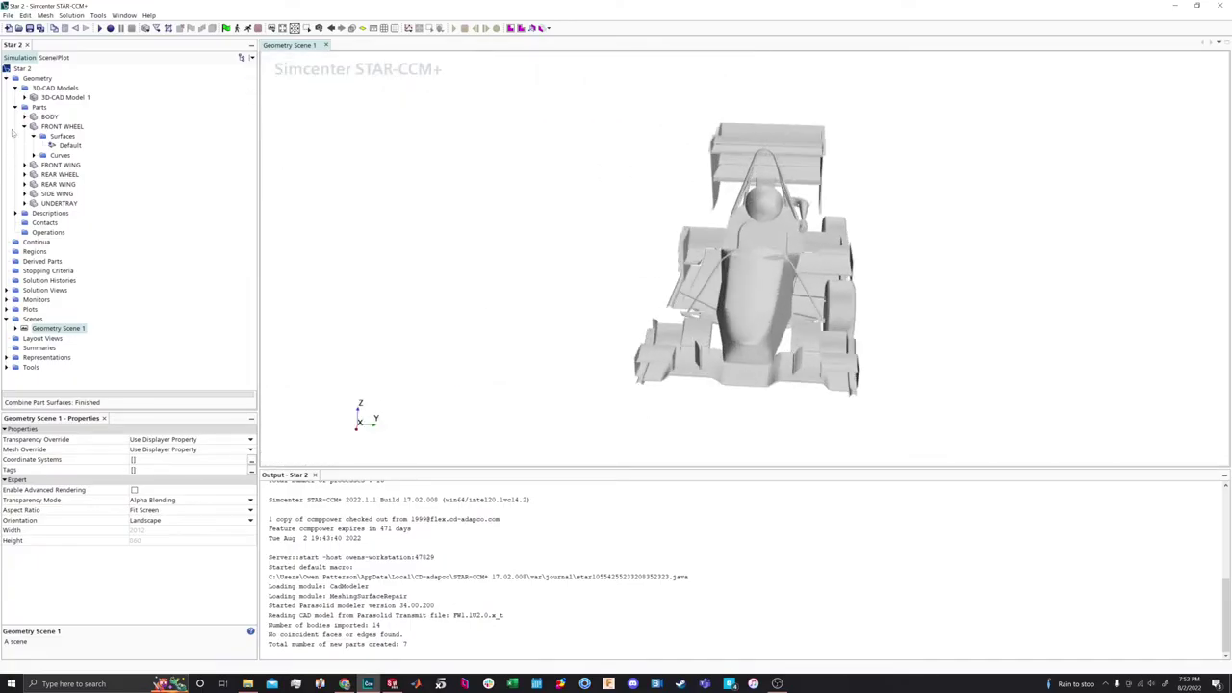
Start a new block shape part under Parts and set its Corner 1 X coordinate to -14 m
{"action": "left_click", "coordinate": [24, 127]}
{"action": "right_click", "coordinate": [53, 107]}
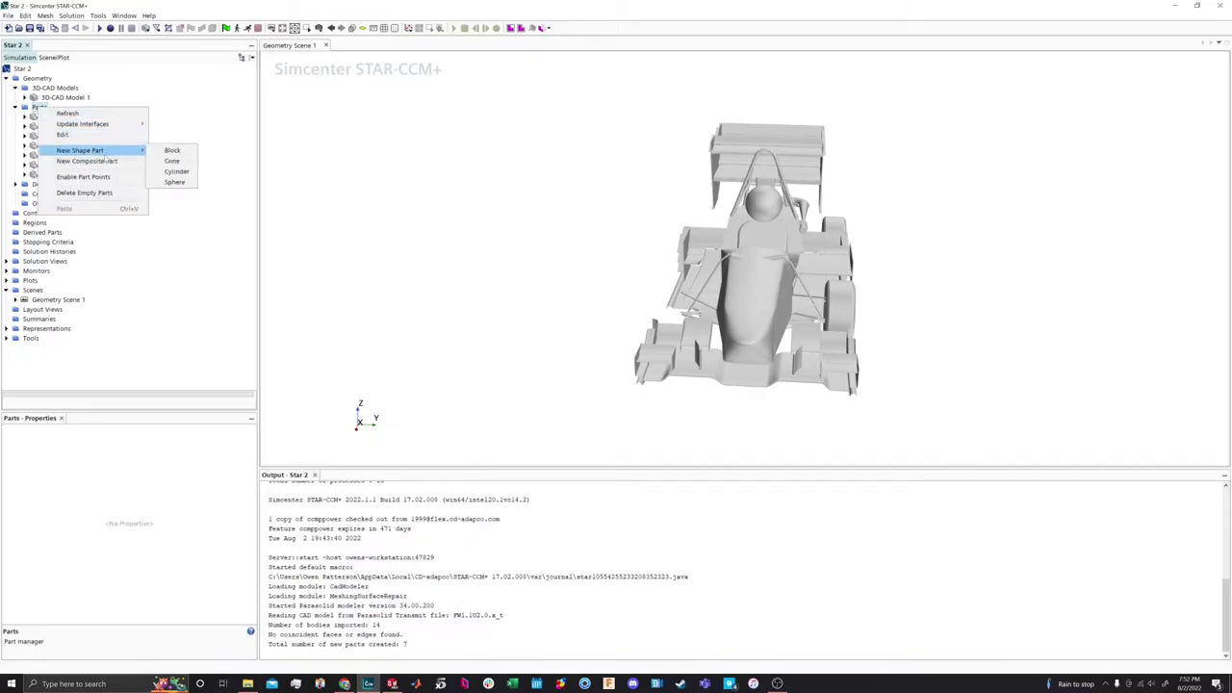
{"action": "left_click", "coordinate": [501, 196]}
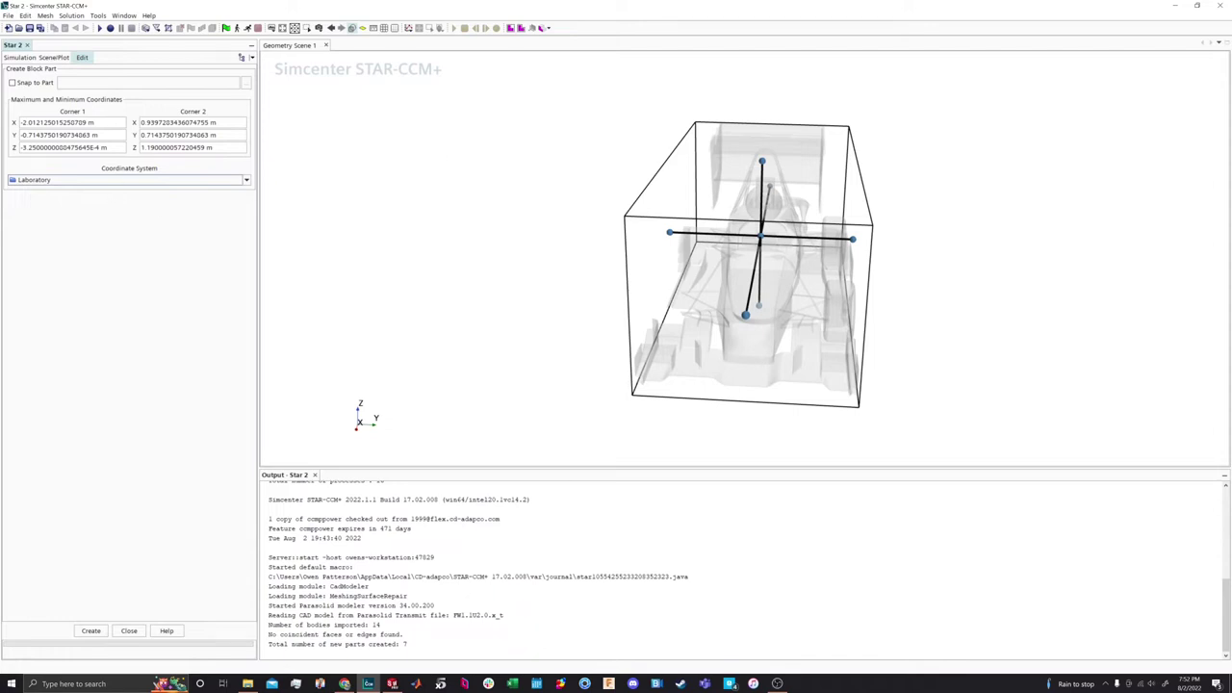
{"action": "left_click", "coordinate": [93, 123]}
{"action": "key", "text": "ctrl+a"}
{"action": "type", "text": "014"}
{"action": "key", "text": "BackSpace"}
{"action": "key", "text": "BackSpace"}
{"action": "key", "text": "BackSpace"}
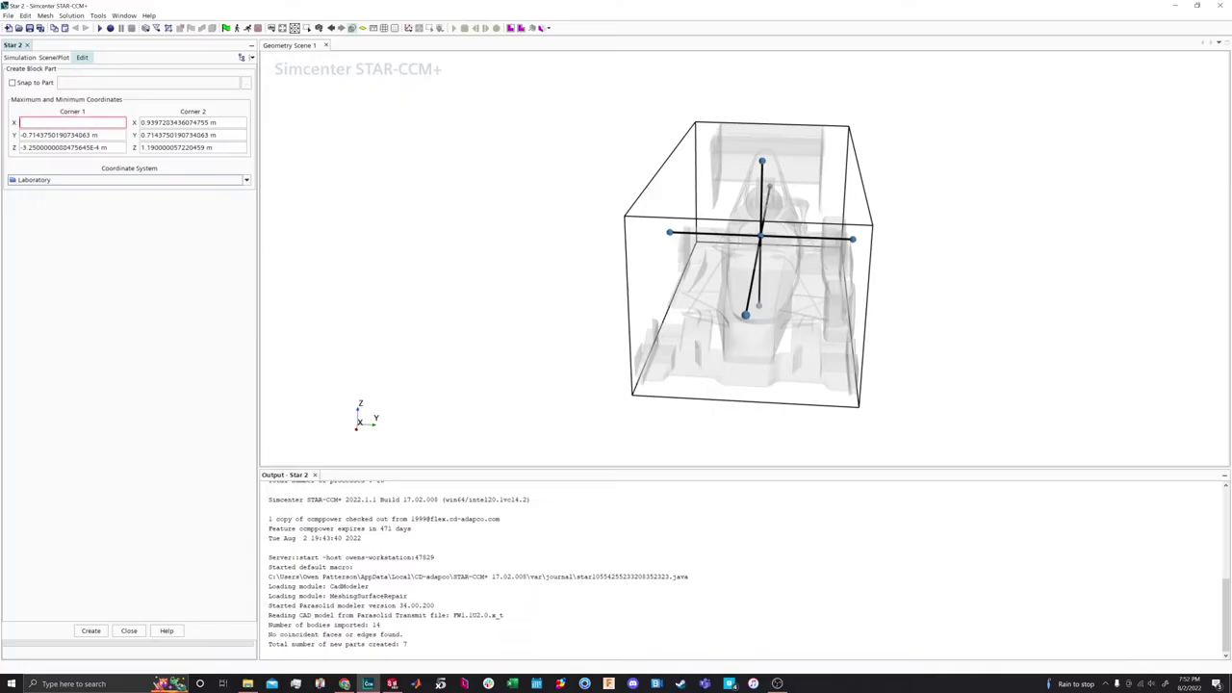
{"action": "type", "text": "-14"}
{"action": "key", "text": "Return"}
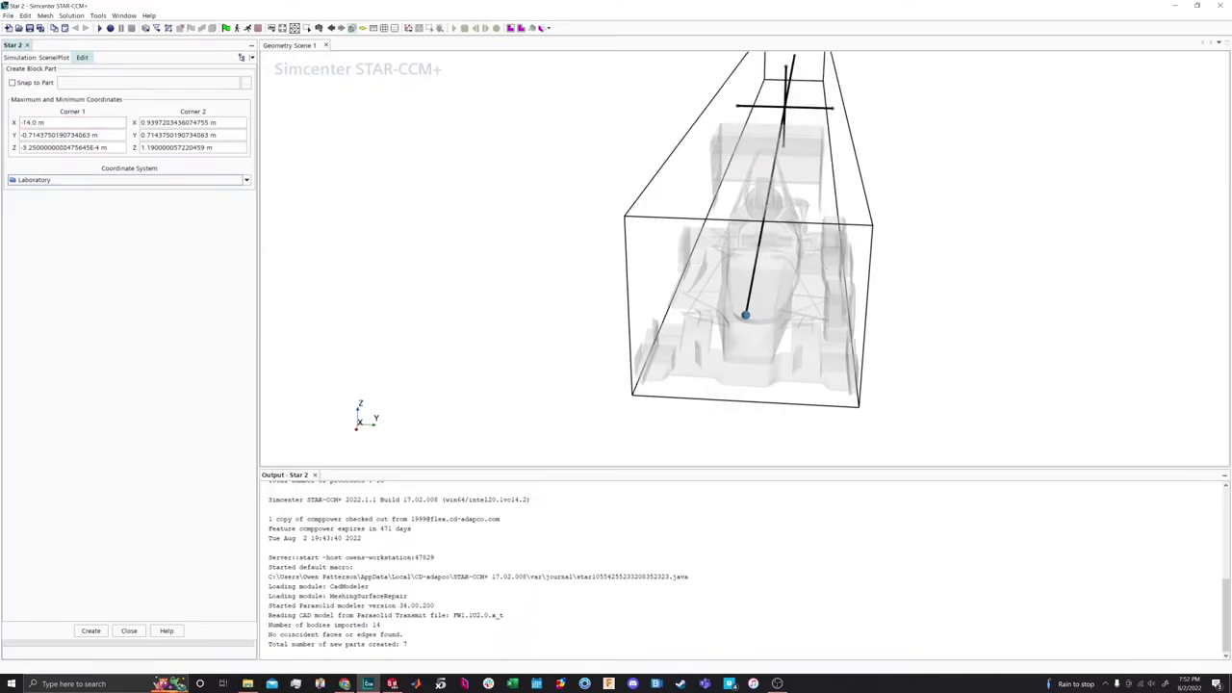
Set the block's Corner 2 X coordinate to 5 m and its Y coordinate to 3 m
{"action": "left_click", "coordinate": [217, 122]}
{"action": "type", "text": "5"}
{"action": "key", "text": "Return"}
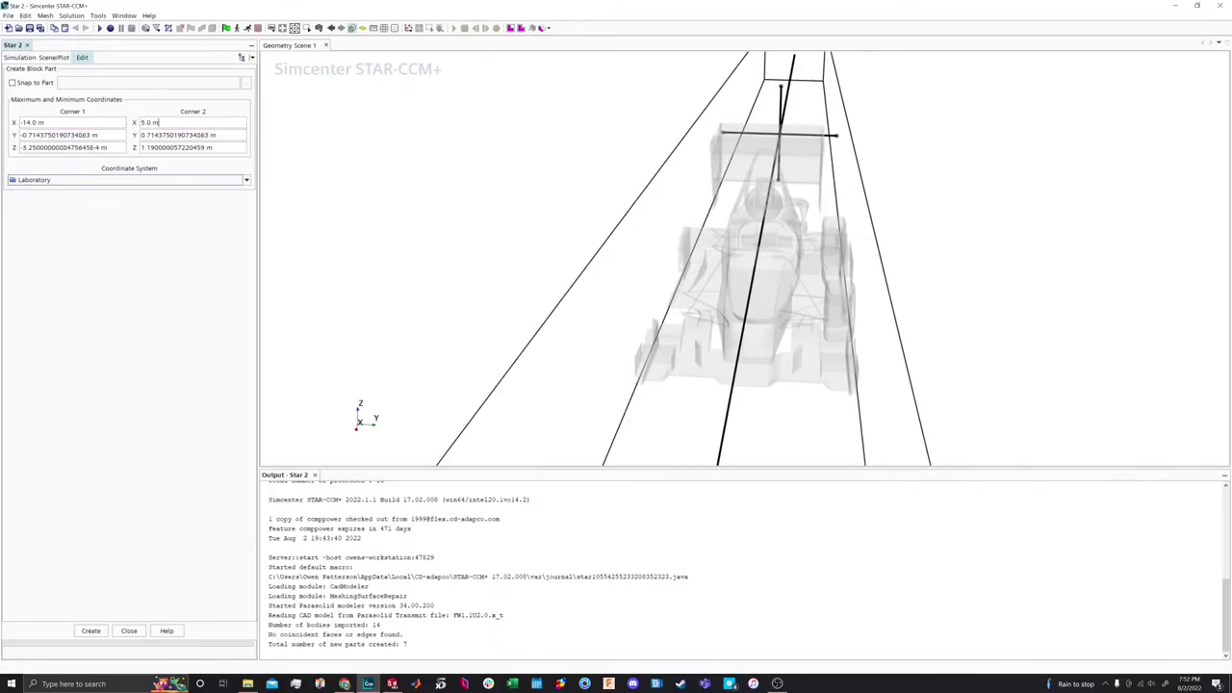
{"action": "key", "text": "Tab"}
{"action": "type", "text": "3"}
{"action": "key", "text": "Return"}
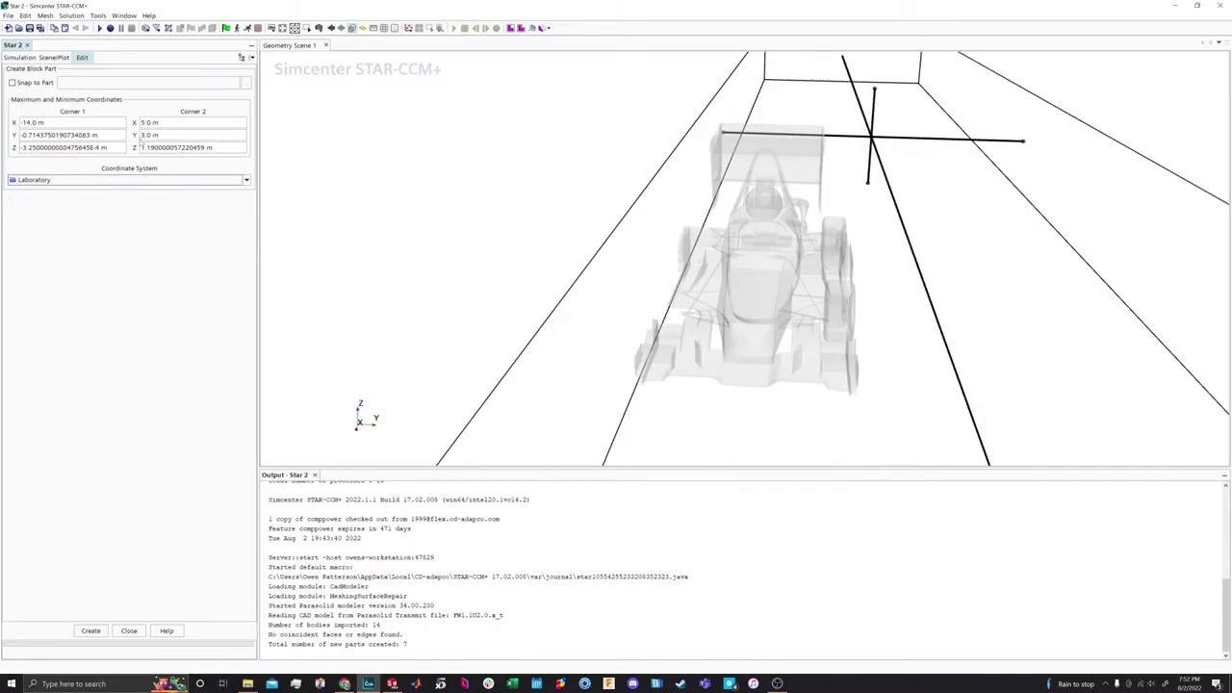
Set the block's Corner 1 Y and Z coordinates to 0 m
{"action": "triple_click", "coordinate": [98, 134]}
{"action": "type", "text": "0"}
{"action": "key", "text": "Return"}
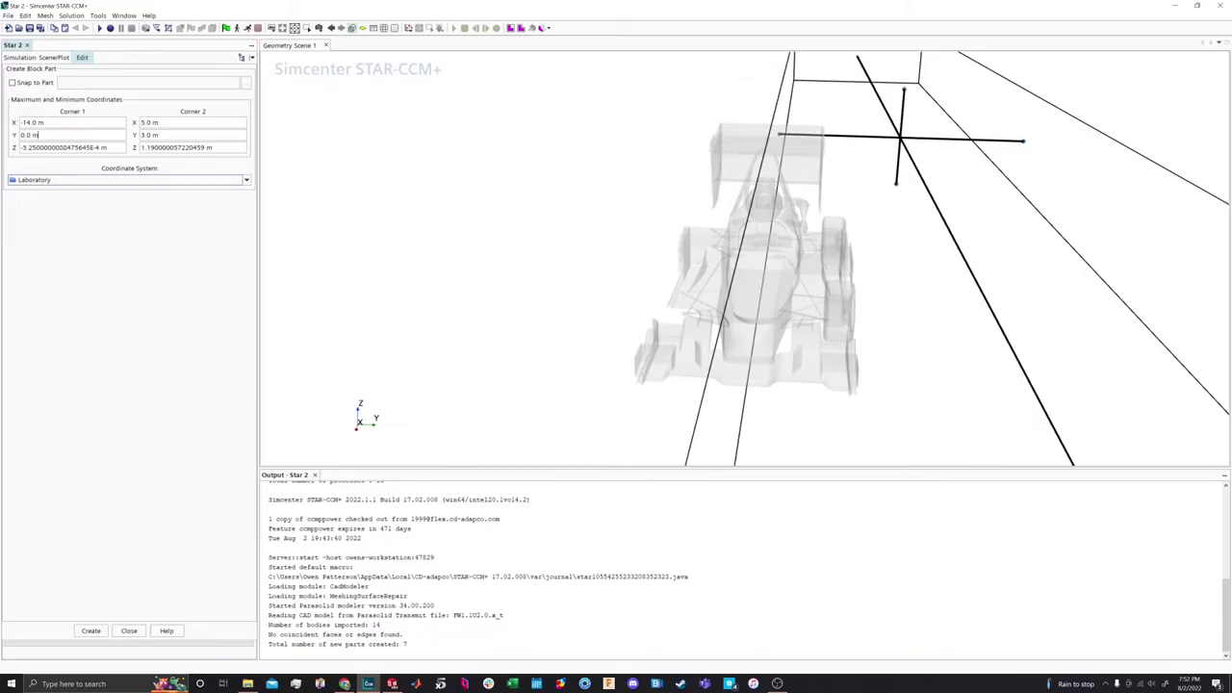
{"action": "triple_click", "coordinate": [106, 147]}
{"action": "type", "text": "0"}
{"action": "key", "text": "Return"}
Set the block's Corner 2 Z coordinate to 4 m and create the block part
{"action": "triple_click", "coordinate": [178, 147]}
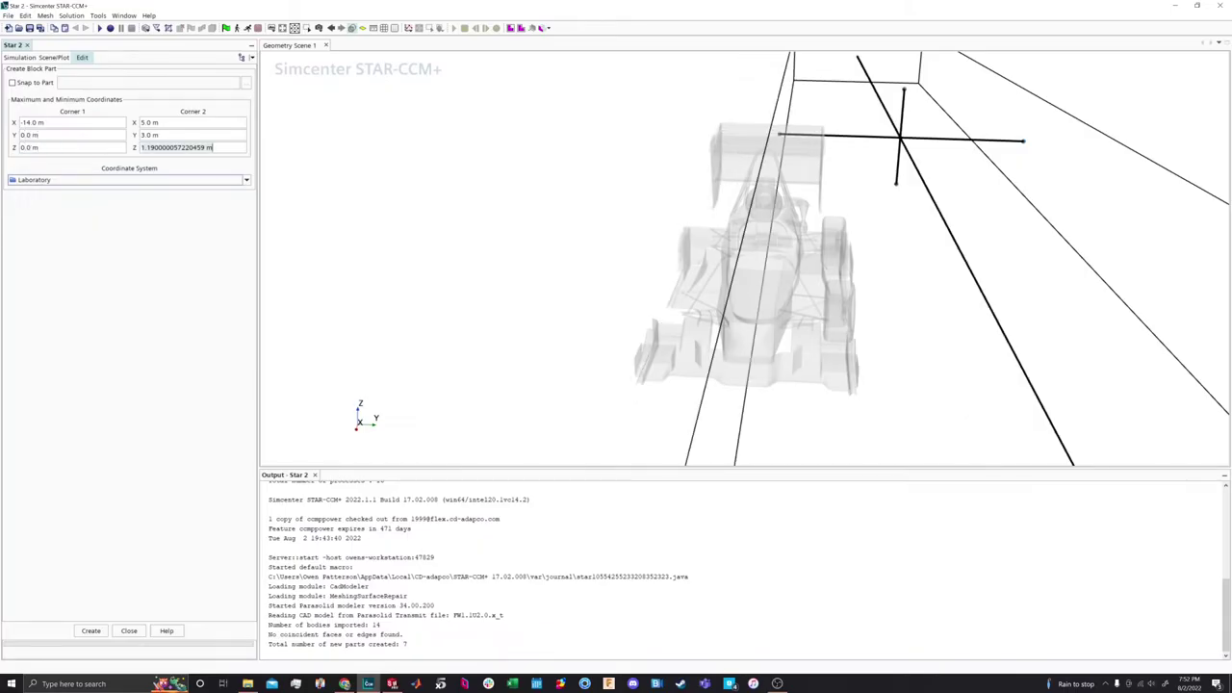
{"action": "type", "text": "4"}
{"action": "key", "text": "Return"}
{"action": "scroll", "coordinate": [661, 278], "scroll_direction": "down", "scroll_amount": 6}
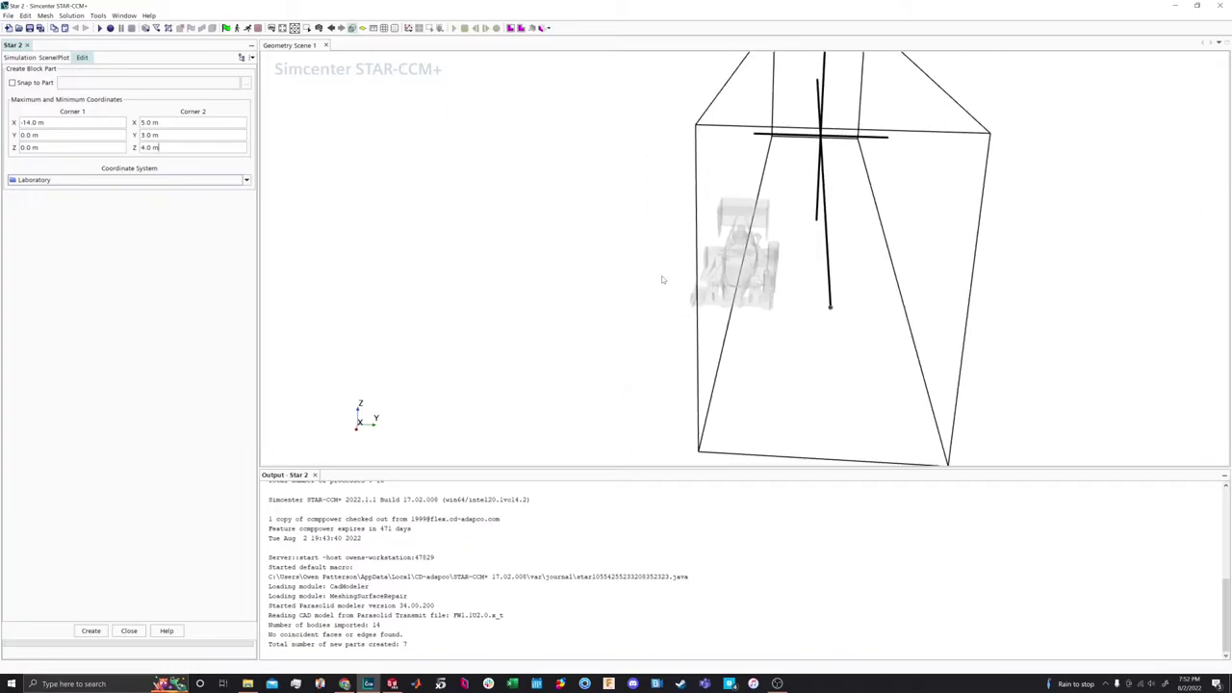
{"action": "left_click_drag", "start_coordinate": [619, 260], "coordinate": [650, 271]}
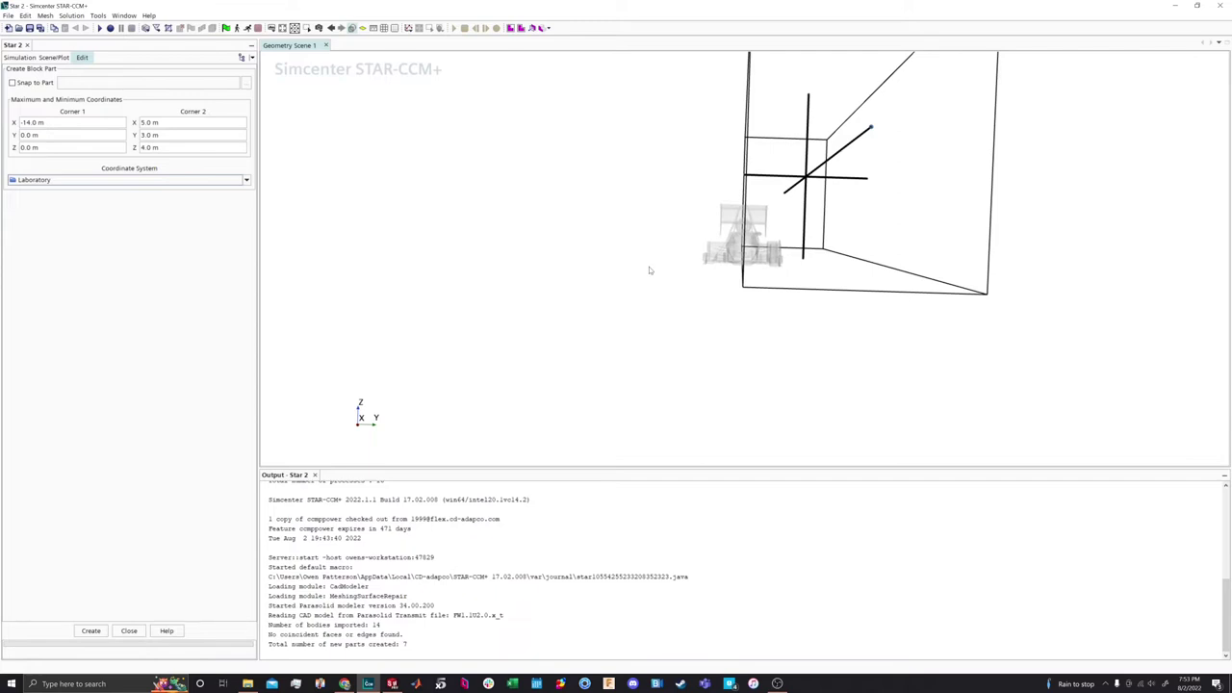
{"action": "mouse_move", "coordinate": [650, 271]}
{"action": "left_mouse_down"}
{"action": "mouse_move", "coordinate": [633, 300]}
{"action": "mouse_move", "coordinate": [627, 277]}
{"action": "left_mouse_up"}
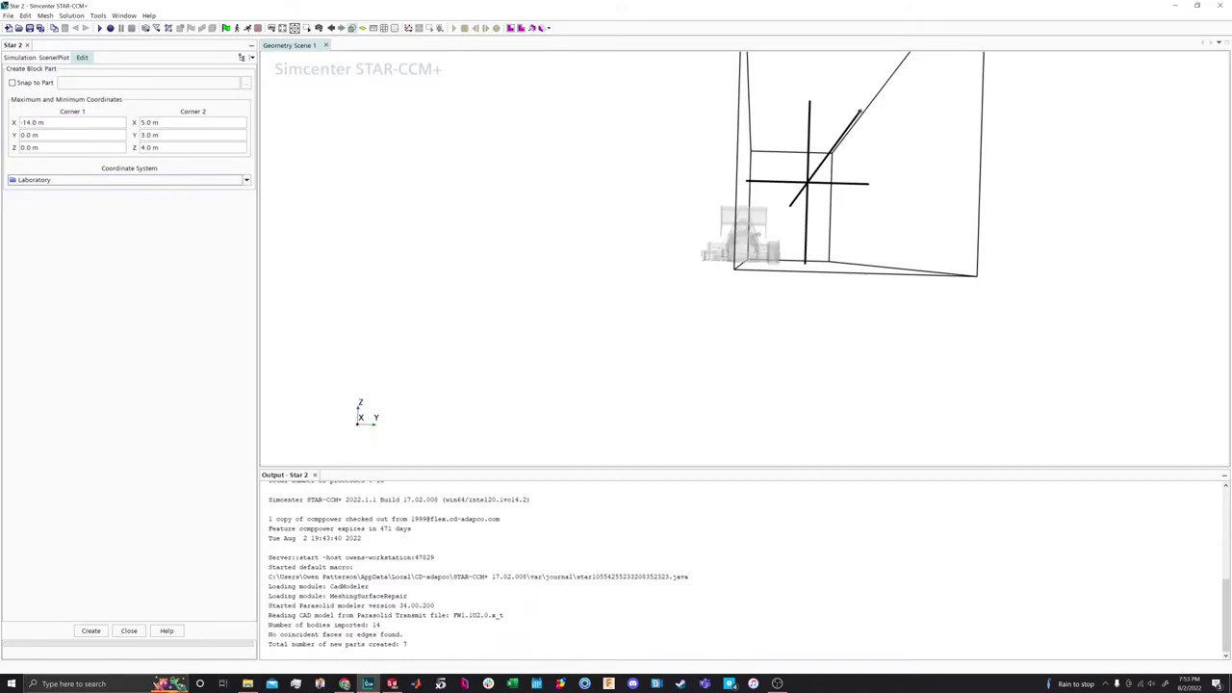
{"action": "left_click_drag", "start_coordinate": [395, 163], "coordinate": [674, 288]}
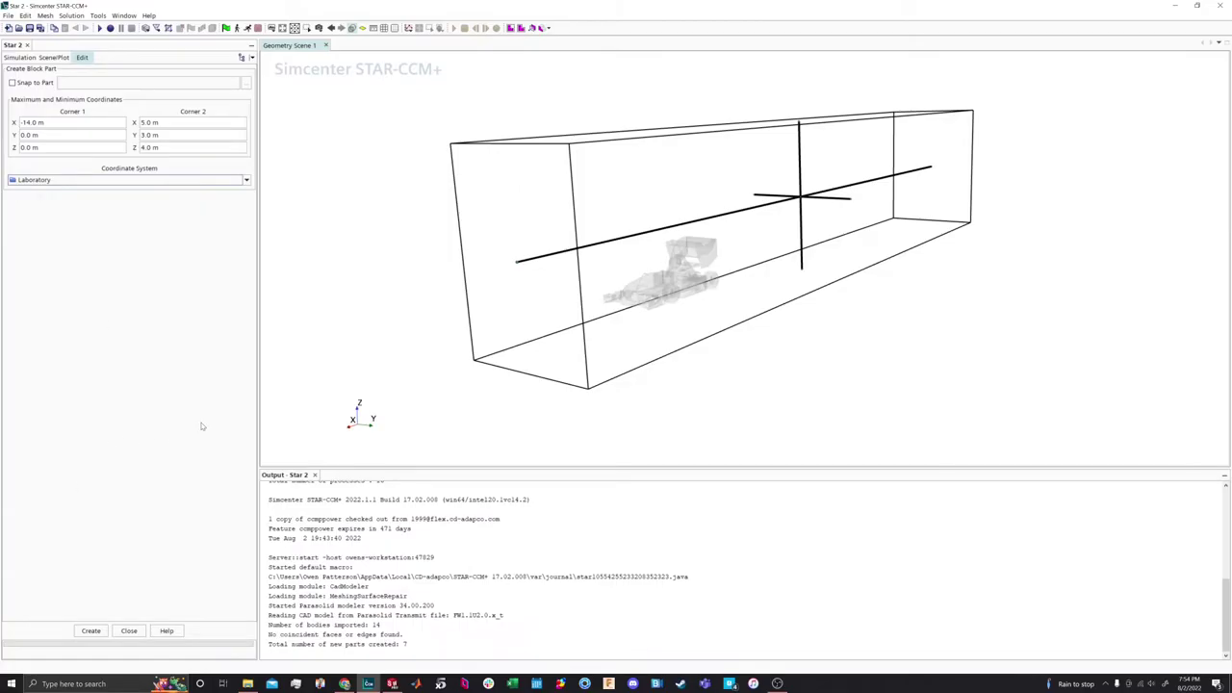
{"action": "left_click", "coordinate": [97, 632]}
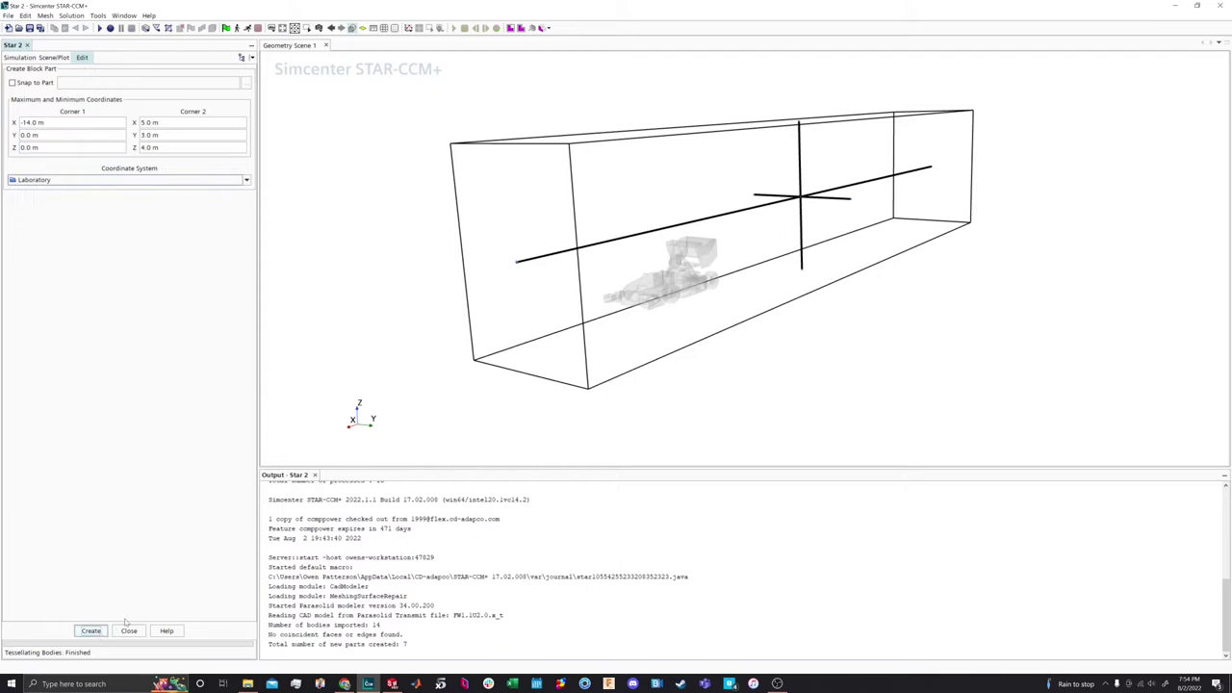
{"action": "left_click_drag", "start_coordinate": [393, 344], "coordinate": [391, 362]}
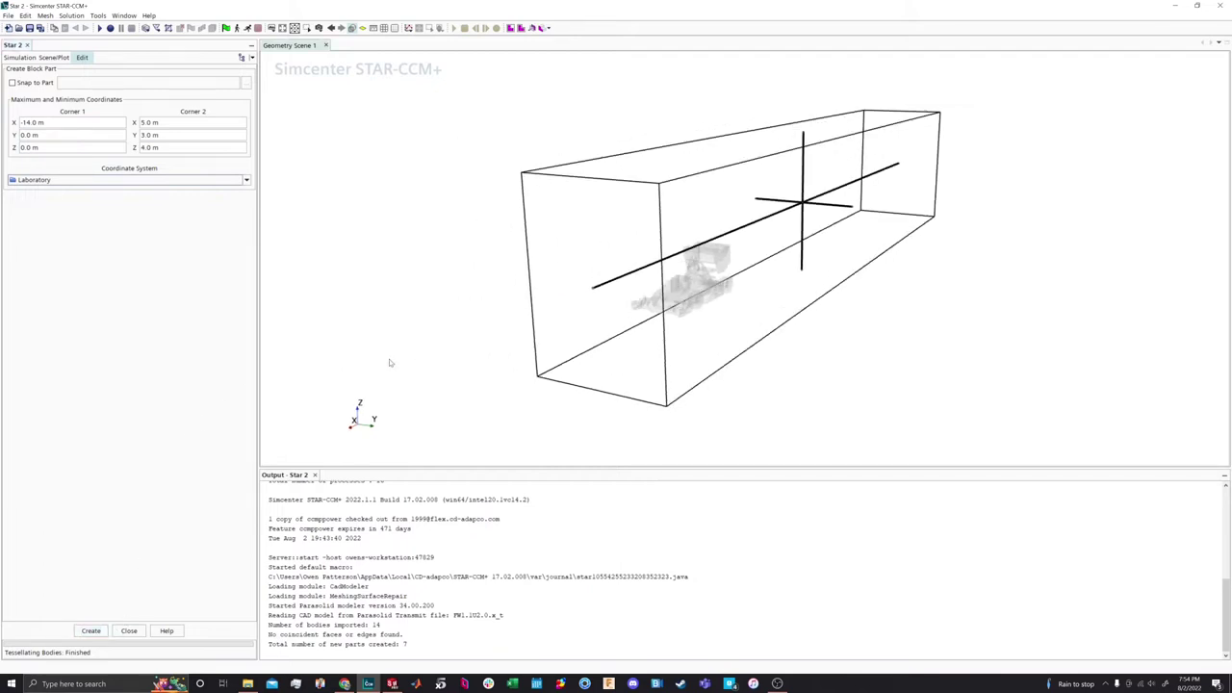
Create a second block part with the same corner coordinates and close the block editor
{"action": "left_click", "coordinate": [100, 633]}
{"action": "left_click_drag", "start_coordinate": [505, 229], "coordinate": [501, 237]}
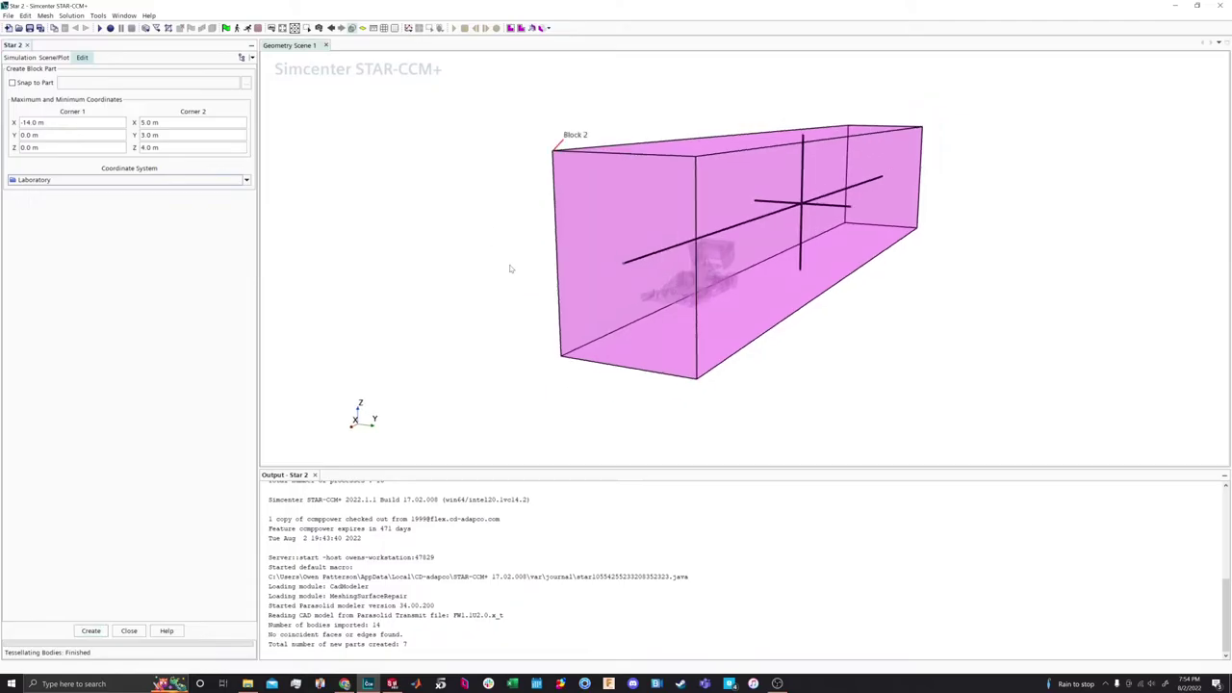
{"action": "left_click", "coordinate": [128, 630]}
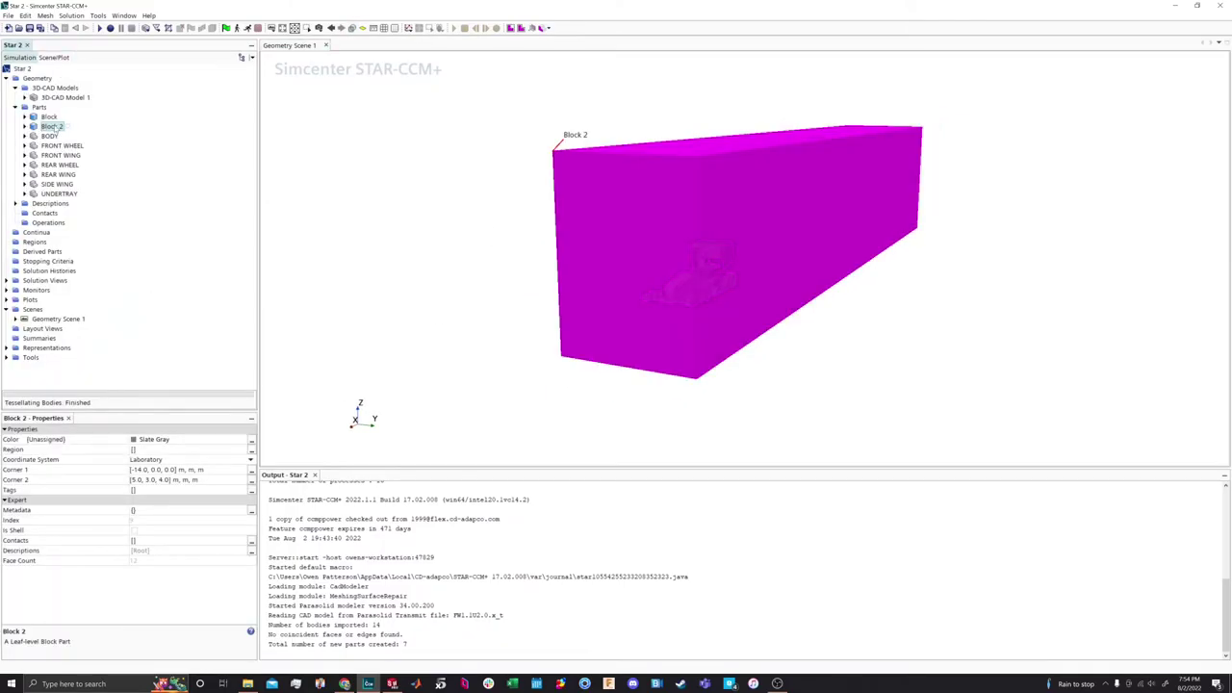
Delete the duplicate part Block 2
{"action": "left_click", "coordinate": [52, 126]}
{"action": "key", "text": "Escape"}
{"action": "right_click", "coordinate": [48, 126]}
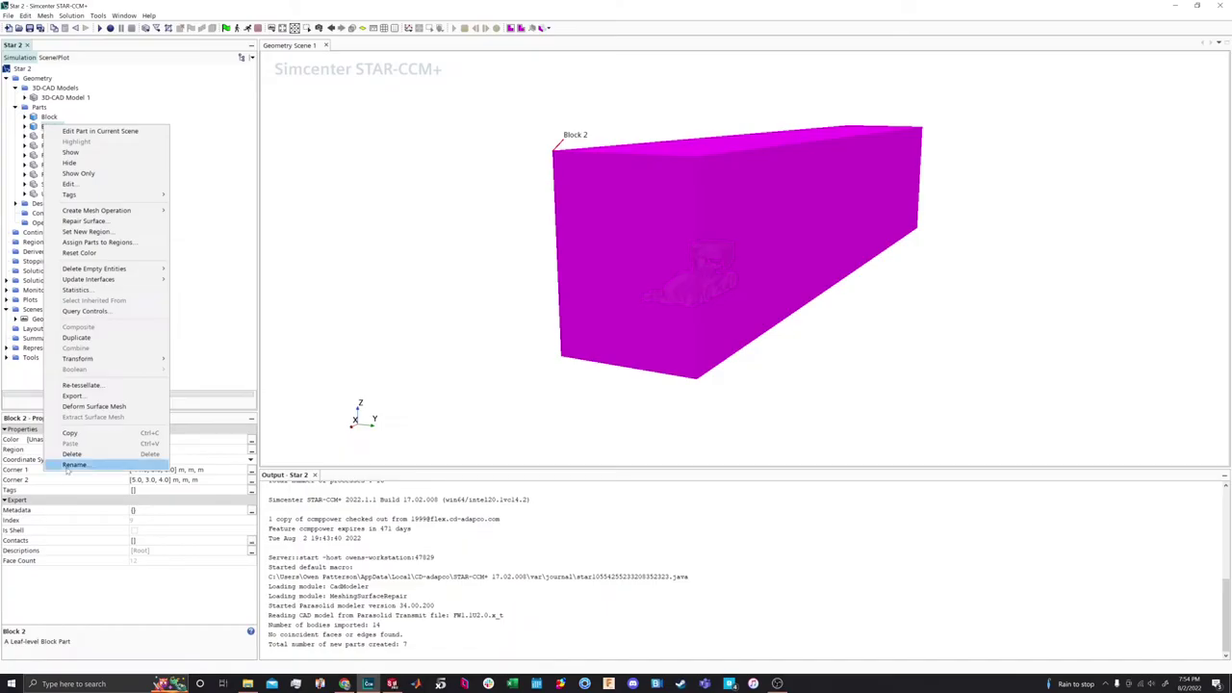
{"action": "left_click", "coordinate": [72, 453]}
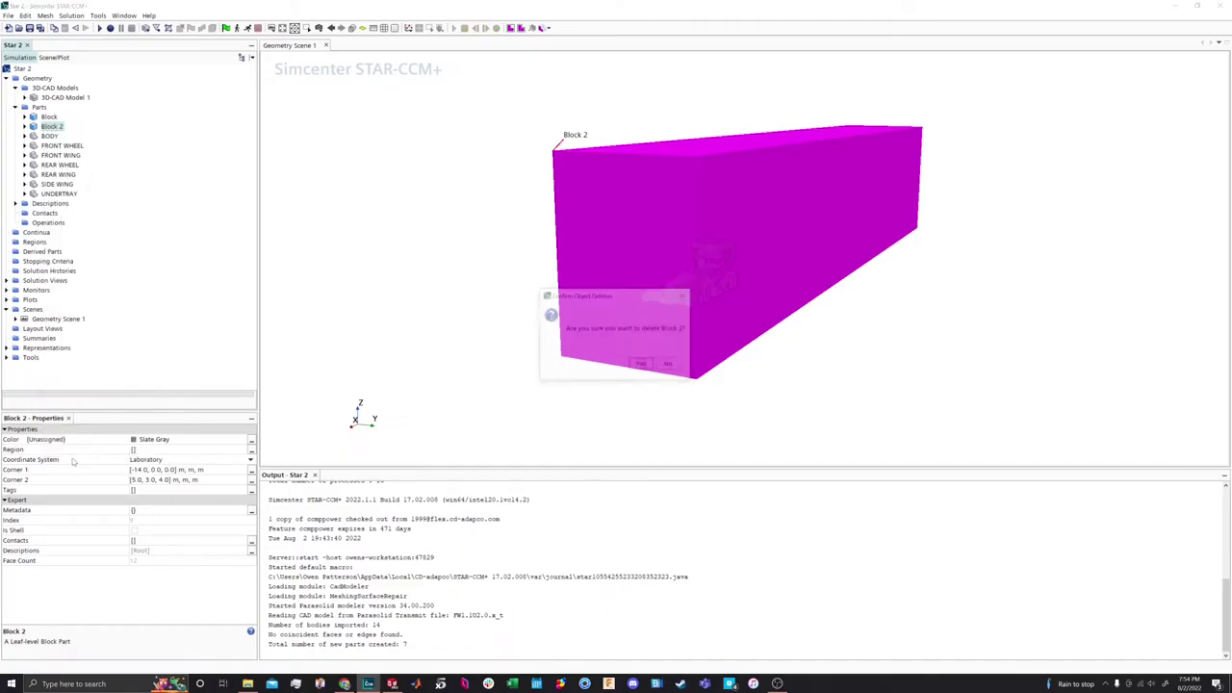
{"action": "left_click", "coordinate": [638, 368]}
Rename the remaining Block part to Domain
{"action": "left_click", "coordinate": [54, 119]}
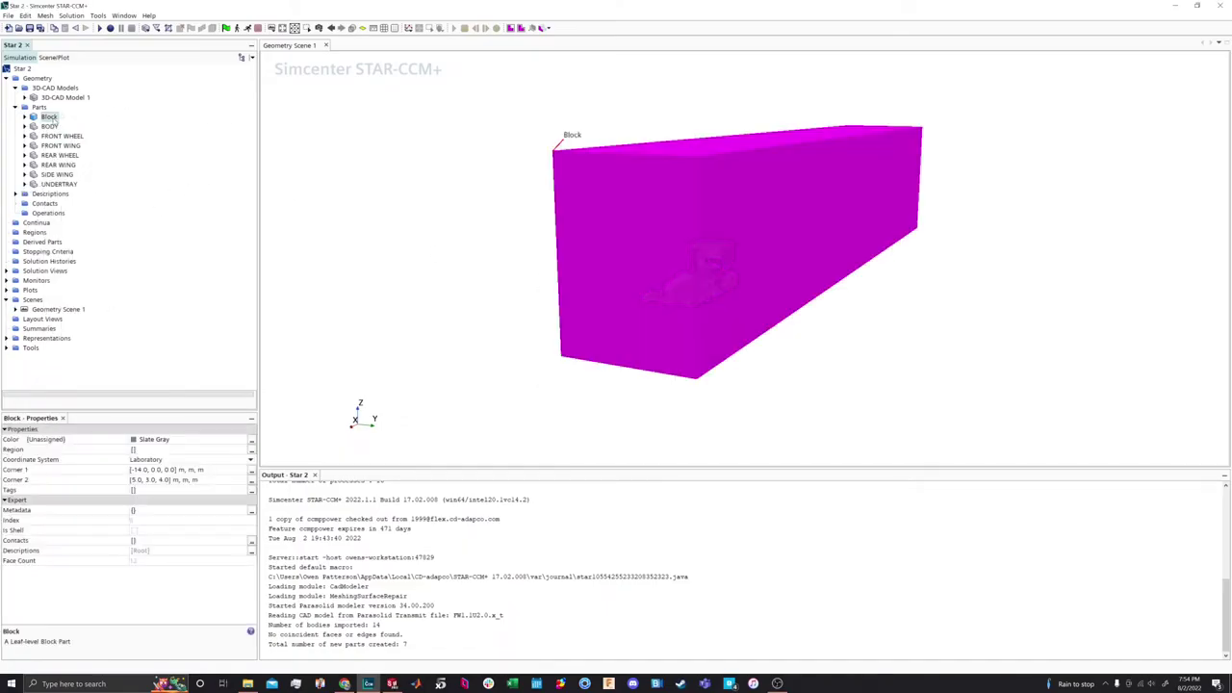
{"action": "right_click", "coordinate": [54, 119]}
{"action": "left_click", "coordinate": [77, 458]}
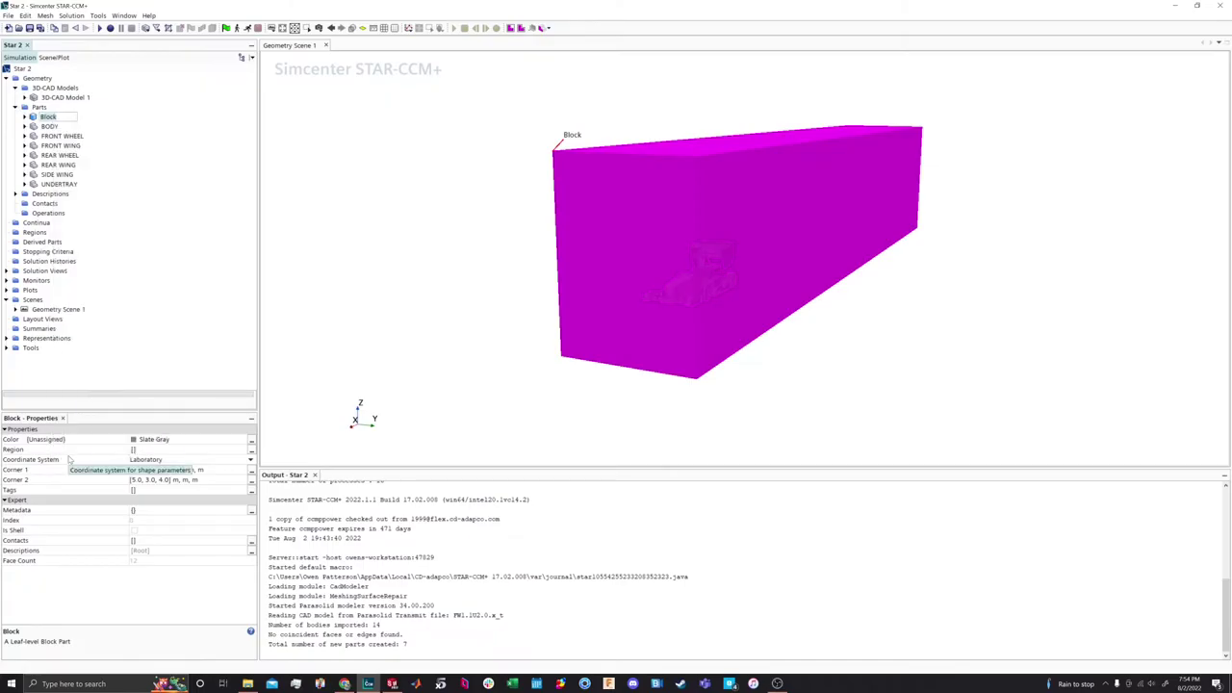
{"action": "type", "text": "Domain"}
{"action": "key", "text": "Return"}
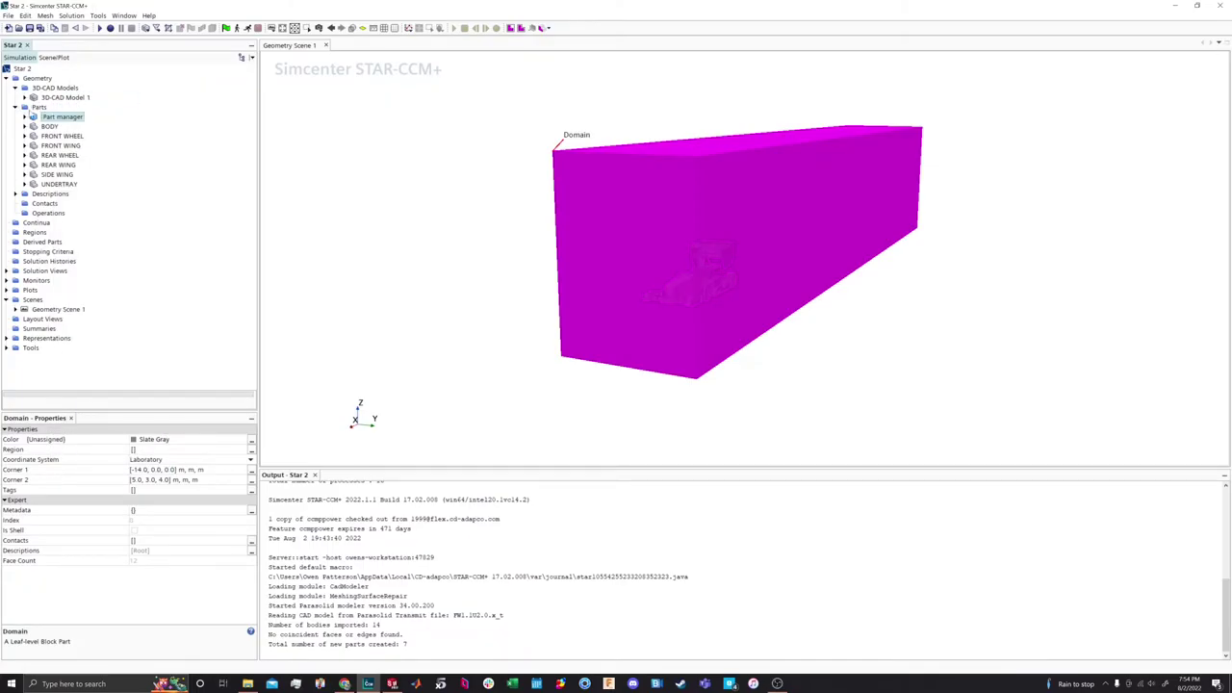
Split the Domain part's Block Surface by patch, creating a surface named Inlet from the end face ahead of the car
{"action": "left_click", "coordinate": [24, 116]}
{"action": "left_click", "coordinate": [33, 127]}
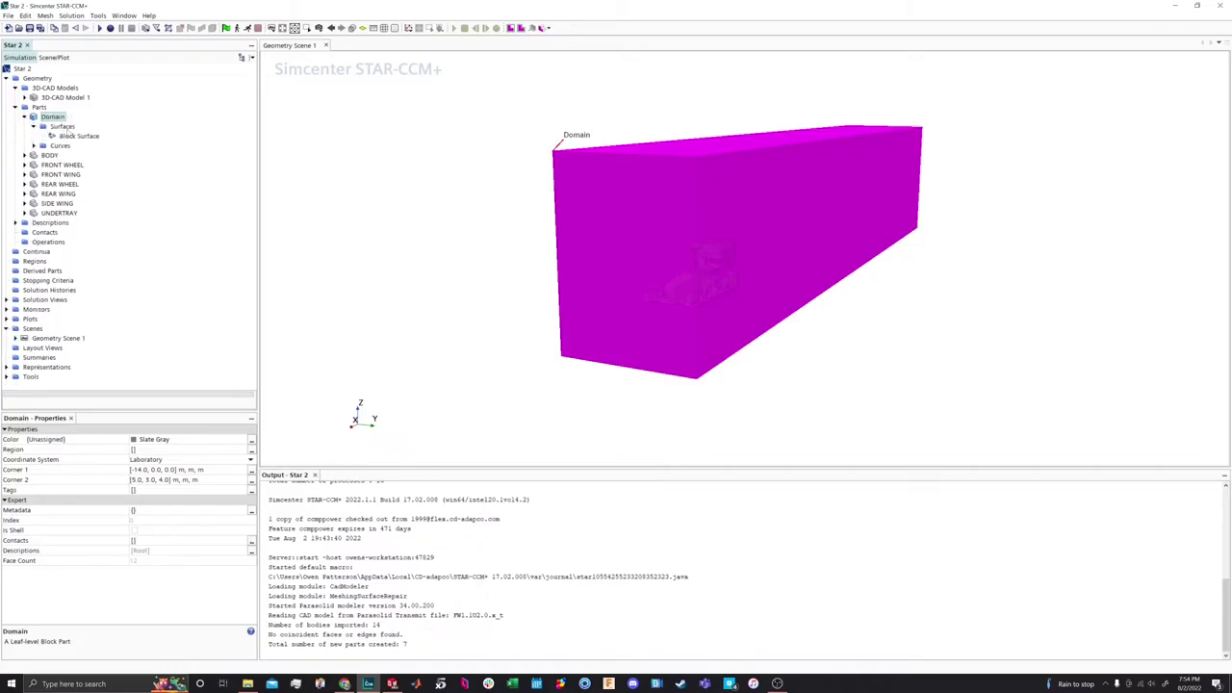
{"action": "left_click_drag", "start_coordinate": [339, 176], "coordinate": [494, 195]}
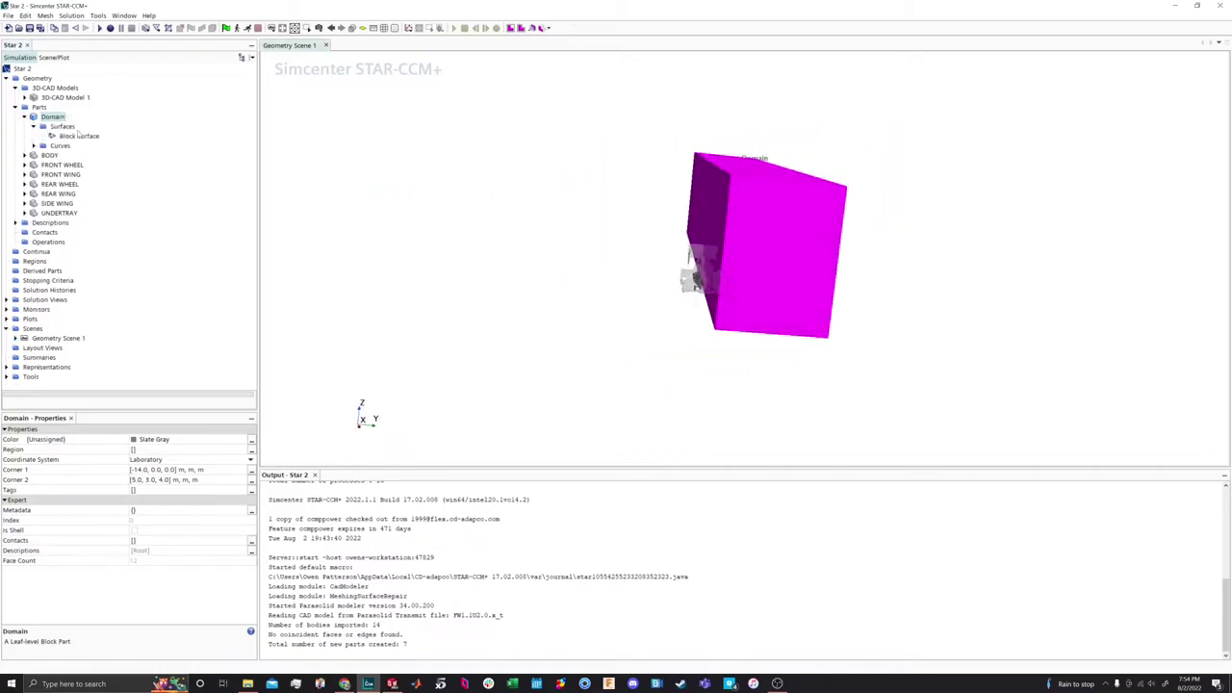
{"action": "right_click", "coordinate": [79, 136]}
{"action": "left_click", "coordinate": [151, 121]}
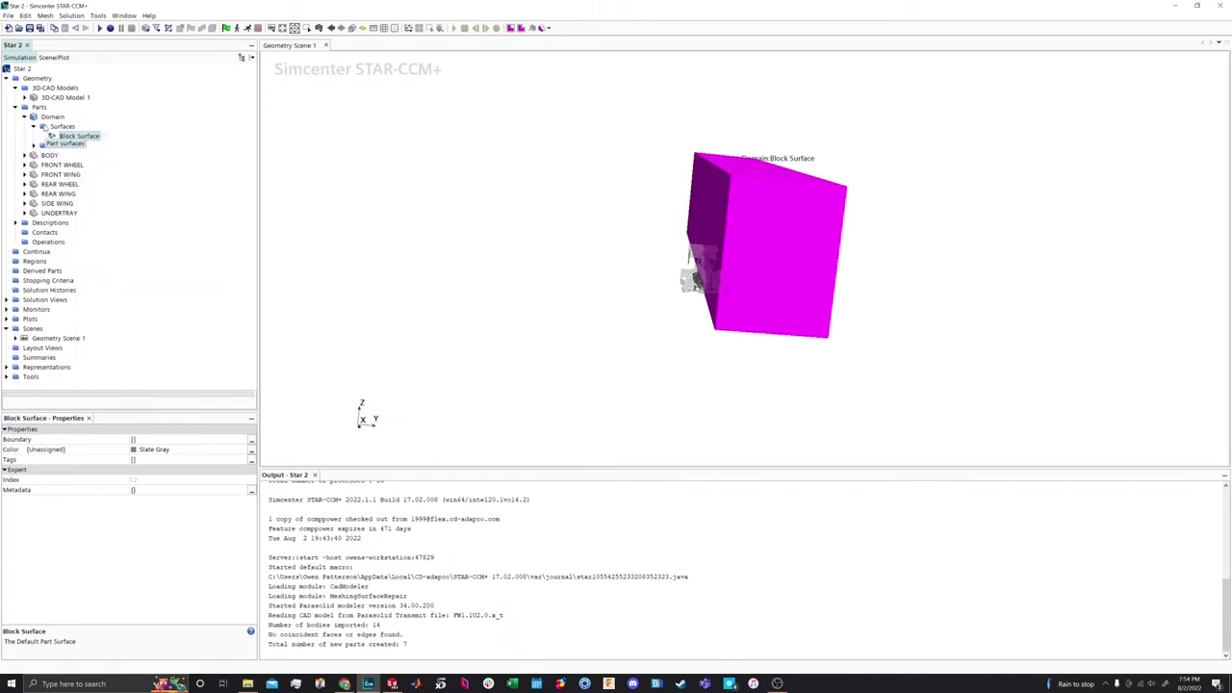
{"action": "right_click", "coordinate": [70, 138]}
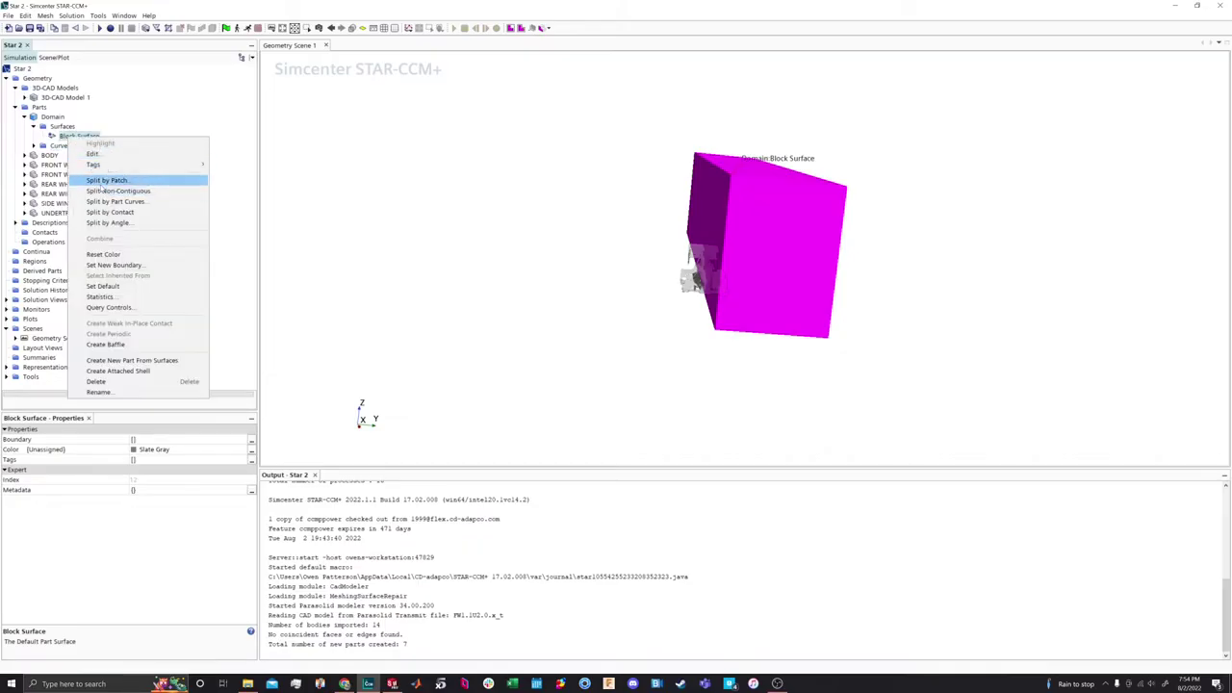
{"action": "left_click", "coordinate": [104, 180]}
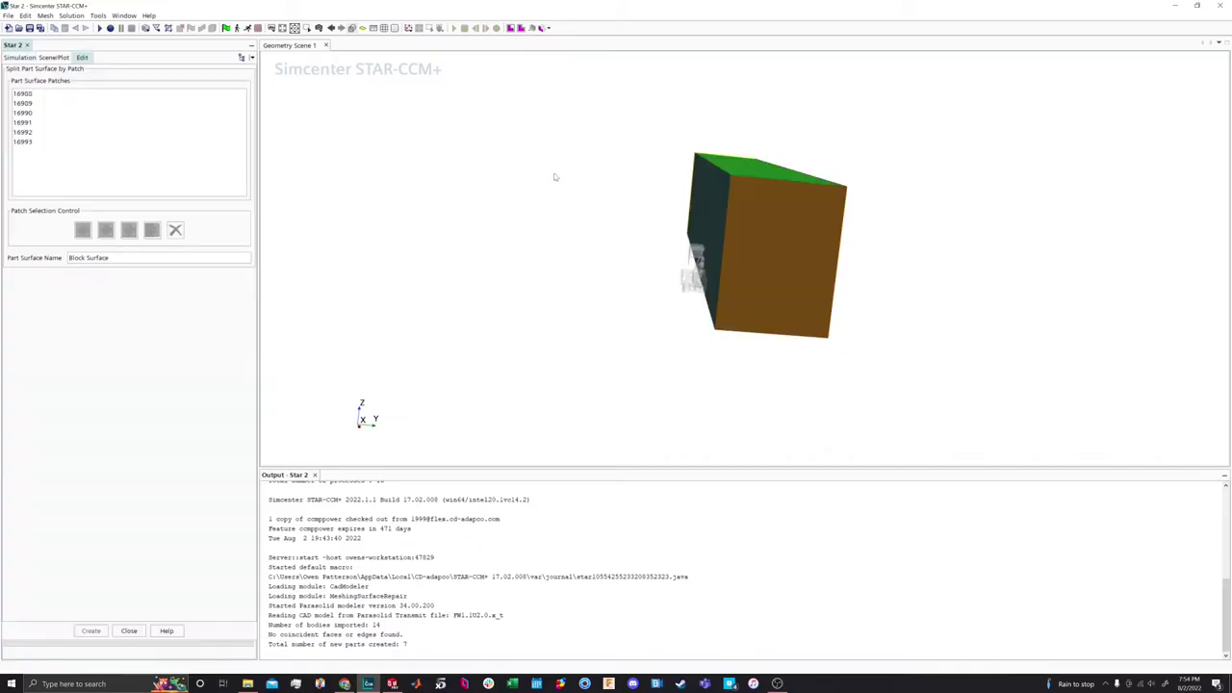
{"action": "left_click", "coordinate": [739, 246]}
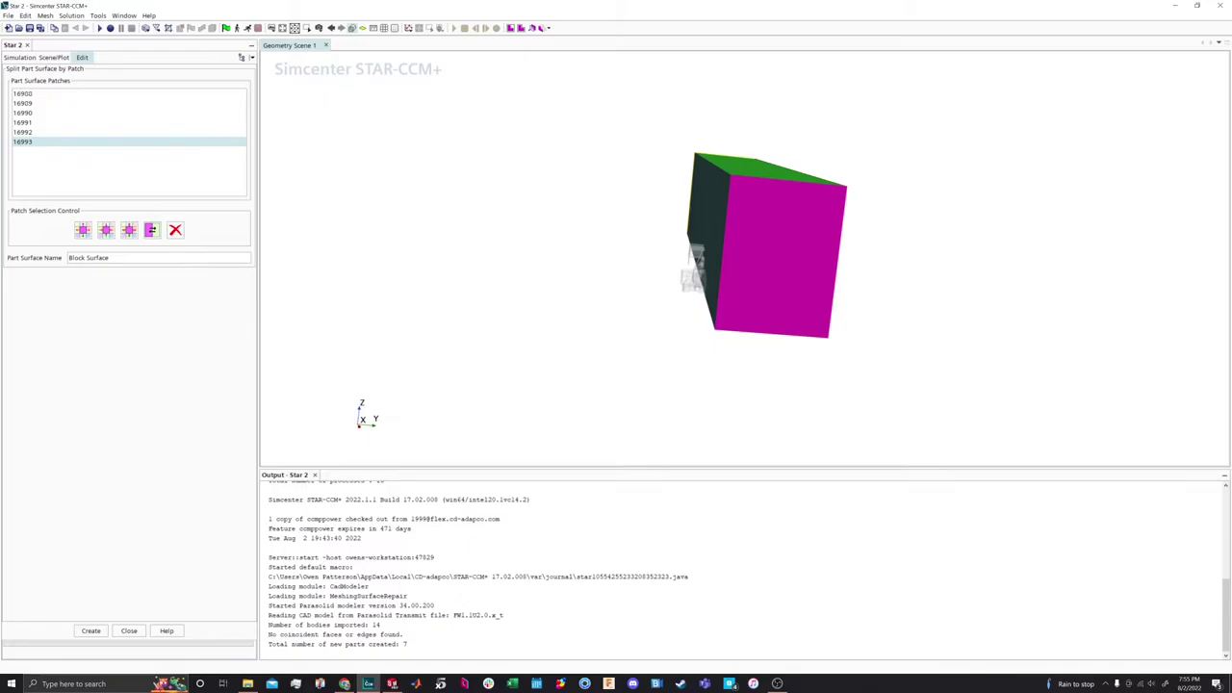
{"action": "left_click", "coordinate": [154, 257]}
{"action": "type", "text": "Inlet"}
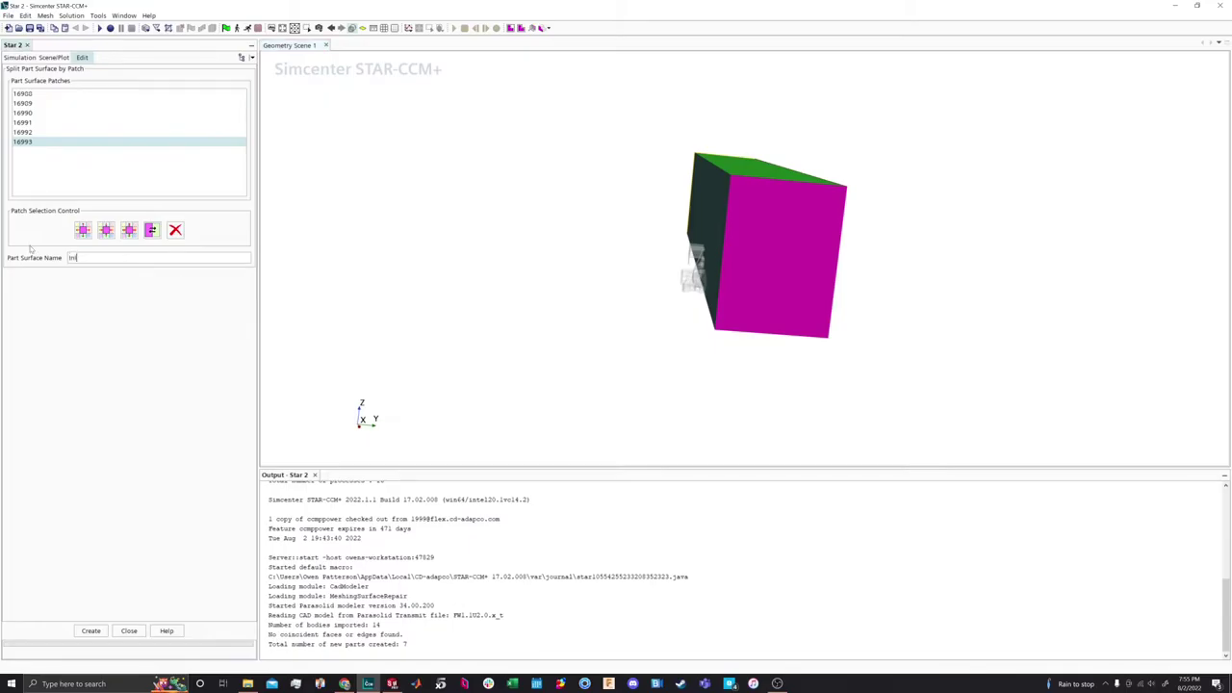
{"action": "left_click", "coordinate": [90, 631]}
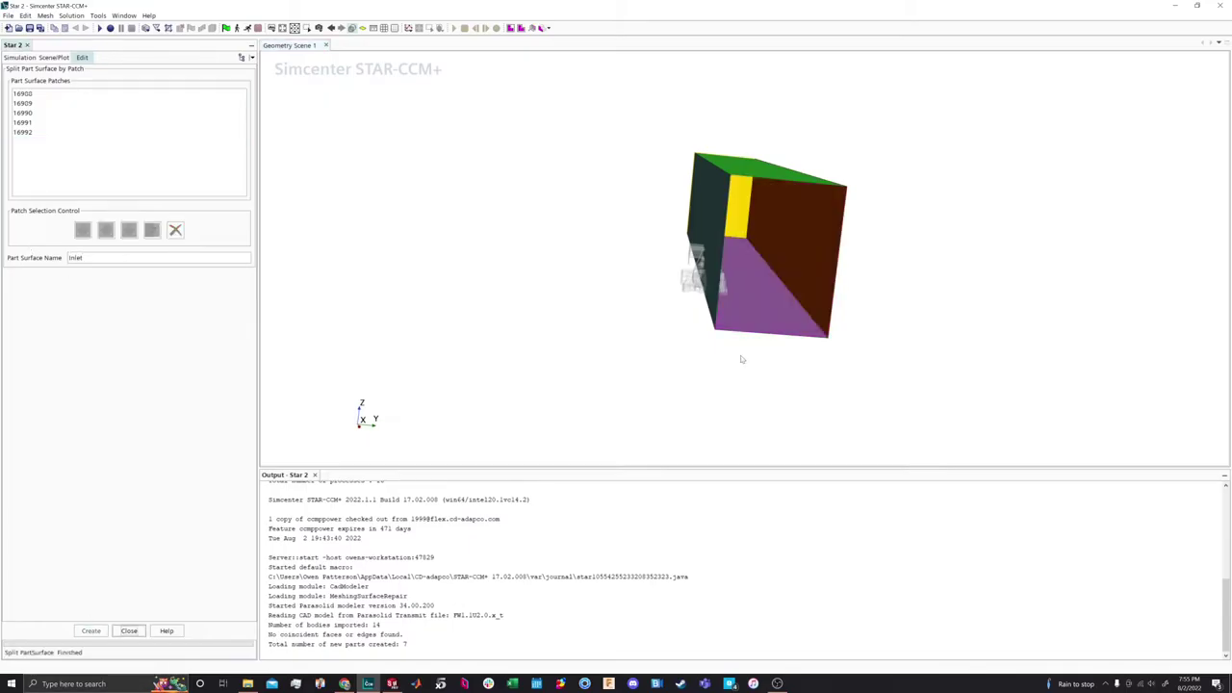
Split off the domain's floor patch under the car as a surface named Road
{"action": "left_click", "coordinate": [757, 314]}
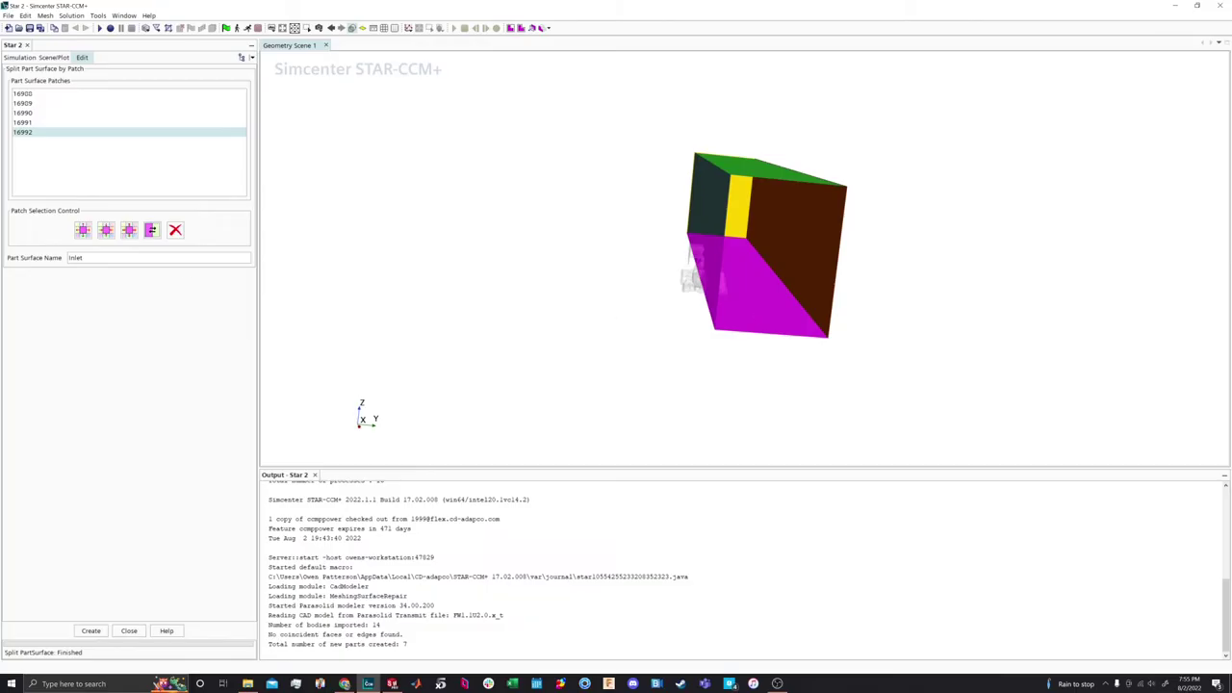
{"action": "key", "text": "BackSpace"}
{"action": "key", "text": "BackSpace"}
{"action": "key", "text": "BackSpace"}
{"action": "key", "text": "BackSpace"}
{"action": "key", "text": "BackSpace"}
{"action": "type", "text": "Road"}
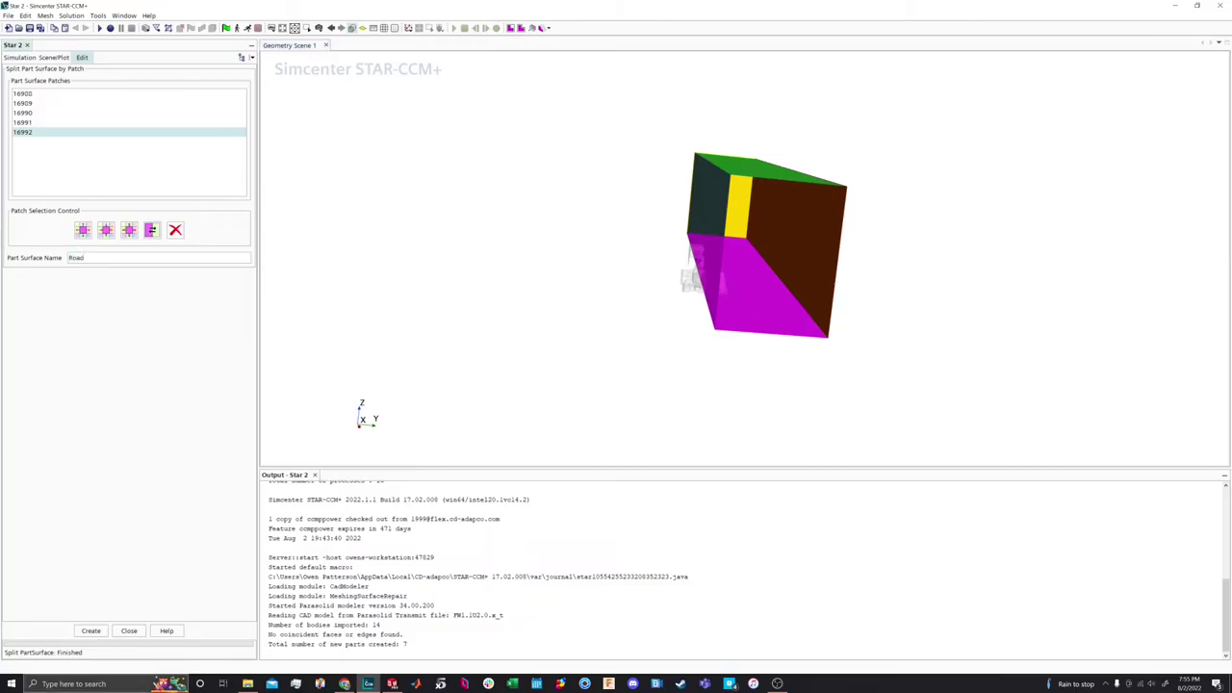
{"action": "left_click", "coordinate": [91, 631]}
Split off the end patch behind the car as a surface named Outlet and close the patch splitting
{"action": "left_click_drag", "start_coordinate": [798, 234], "coordinate": [763, 232]}
{"action": "left_click", "coordinate": [763, 232]}
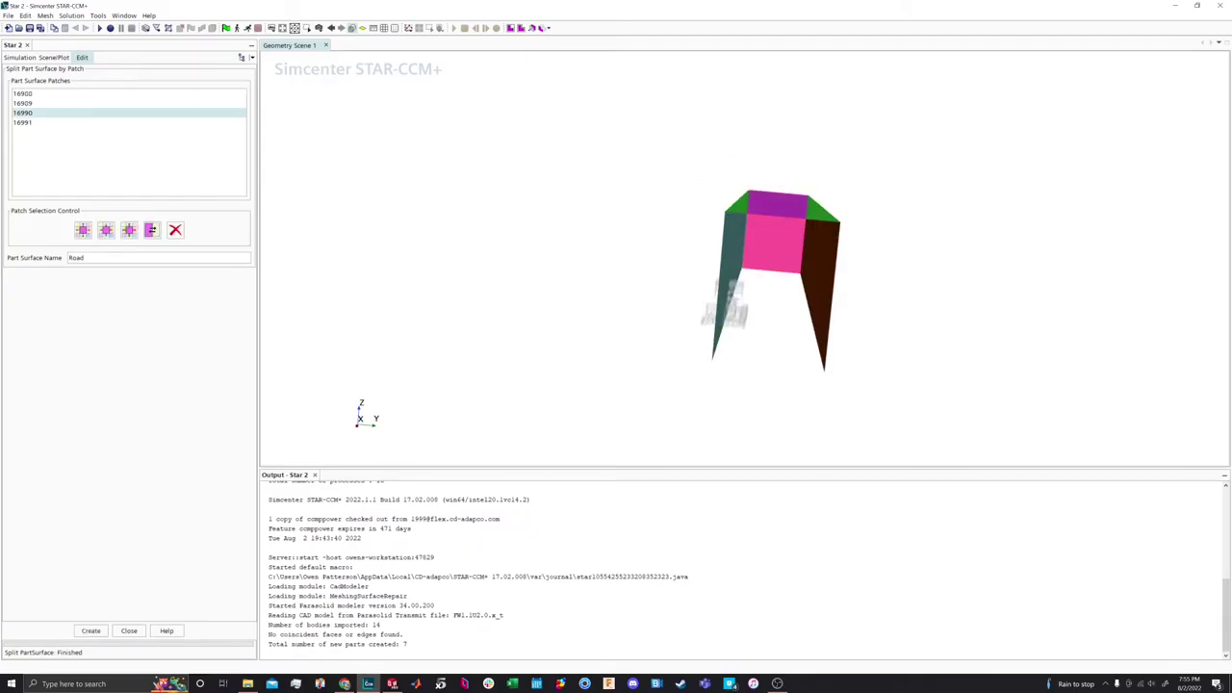
{"action": "left_click", "coordinate": [69, 257]}
{"action": "key", "text": "ctrl+a"}
{"action": "type", "text": "Out"}
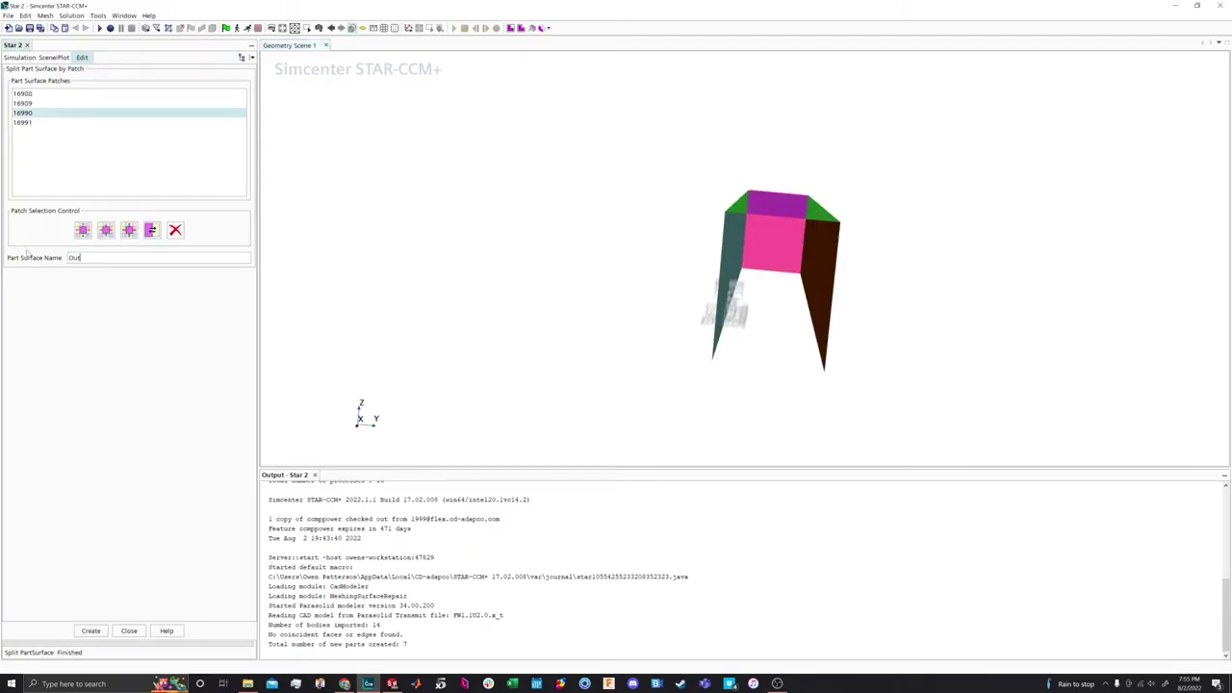
{"action": "type", "text": "let"}
{"action": "left_click", "coordinate": [90, 630]}
{"action": "left_click", "coordinate": [129, 630]}
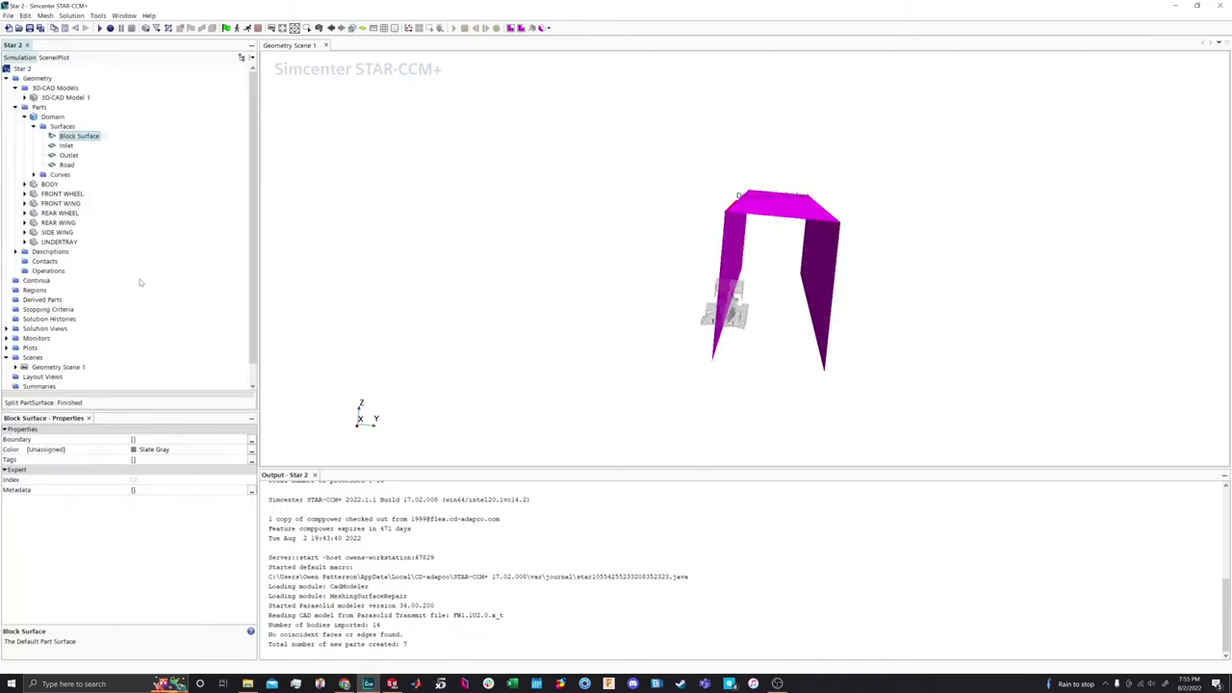
Rename the Domain part's remaining Block Surface to Walls and collapse the Domain part in the tree
{"action": "right_click", "coordinate": [93, 139]}
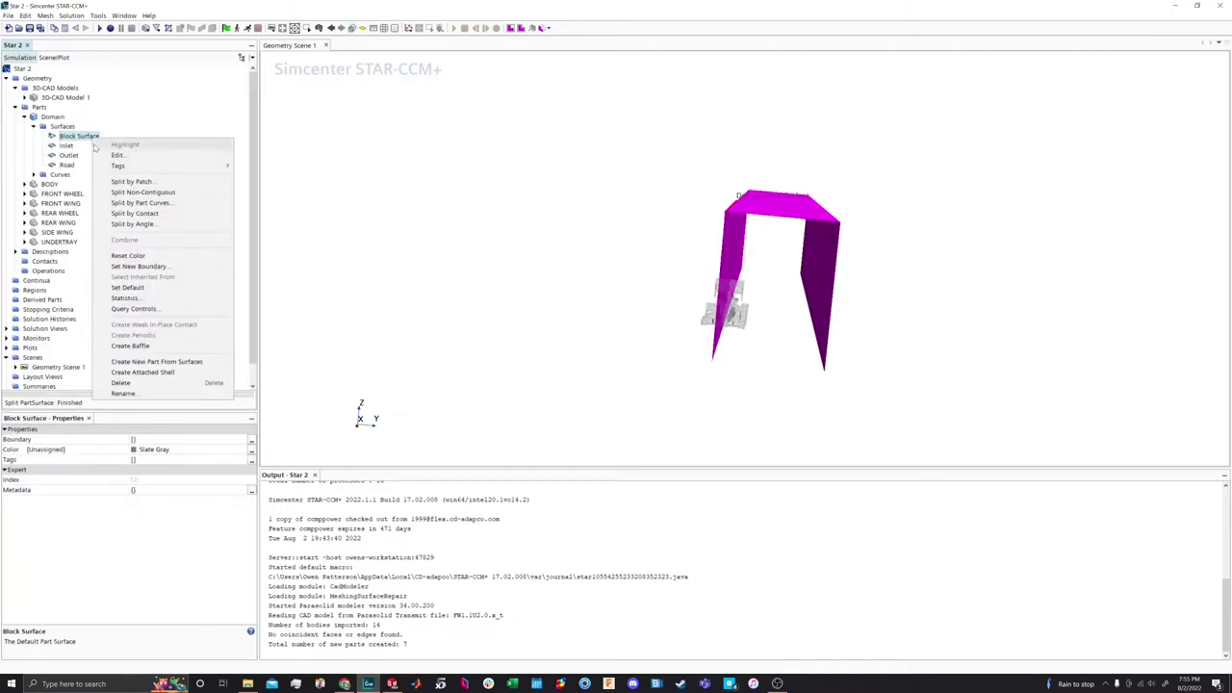
{"action": "left_click", "coordinate": [963, 277]}
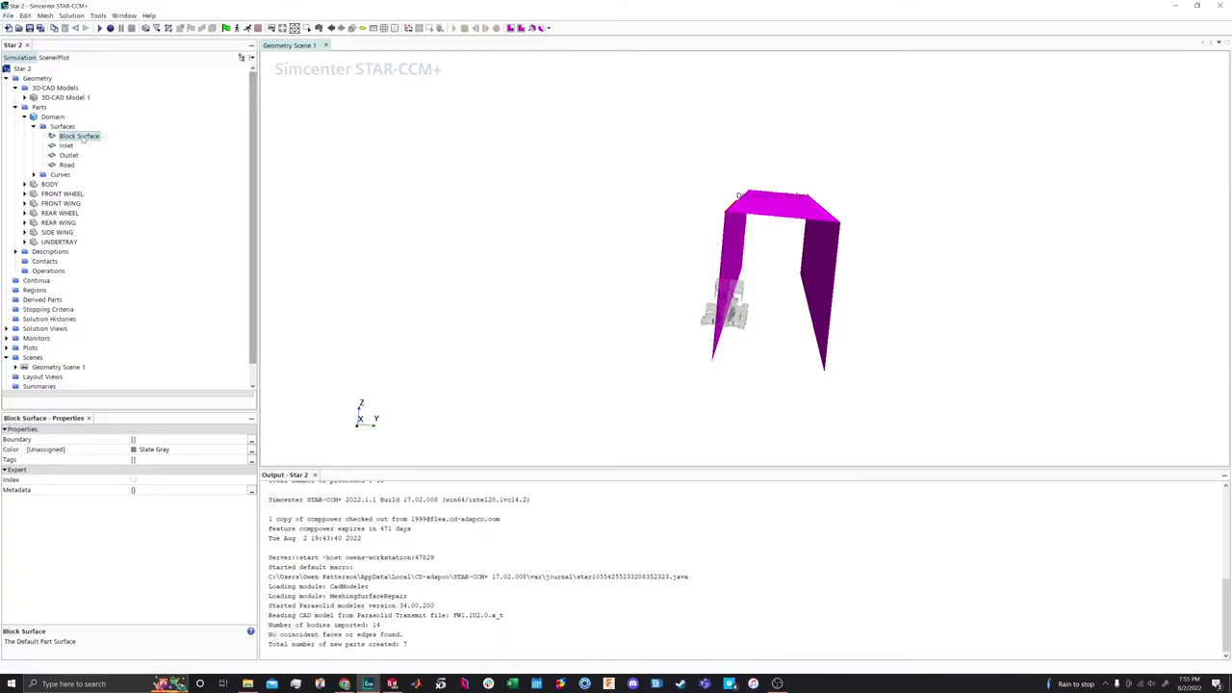
{"action": "right_click", "coordinate": [83, 138]}
{"action": "left_click", "coordinate": [112, 390]}
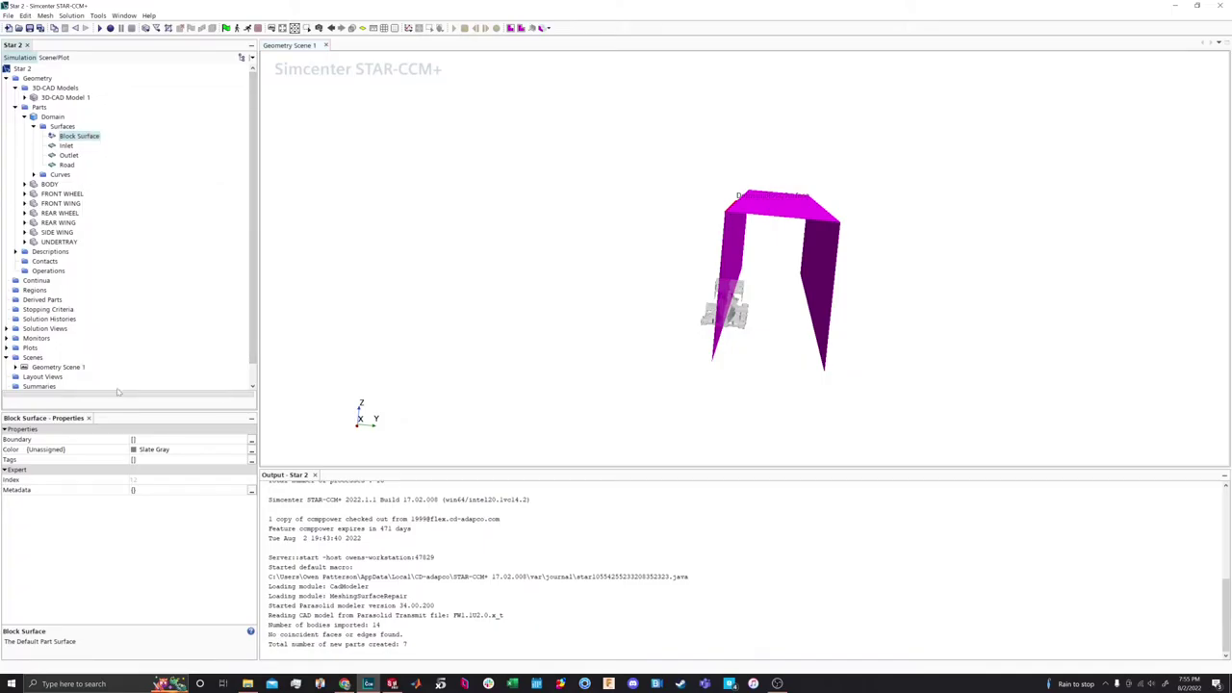
{"action": "type", "text": "Walls"}
{"action": "key", "text": "Return"}
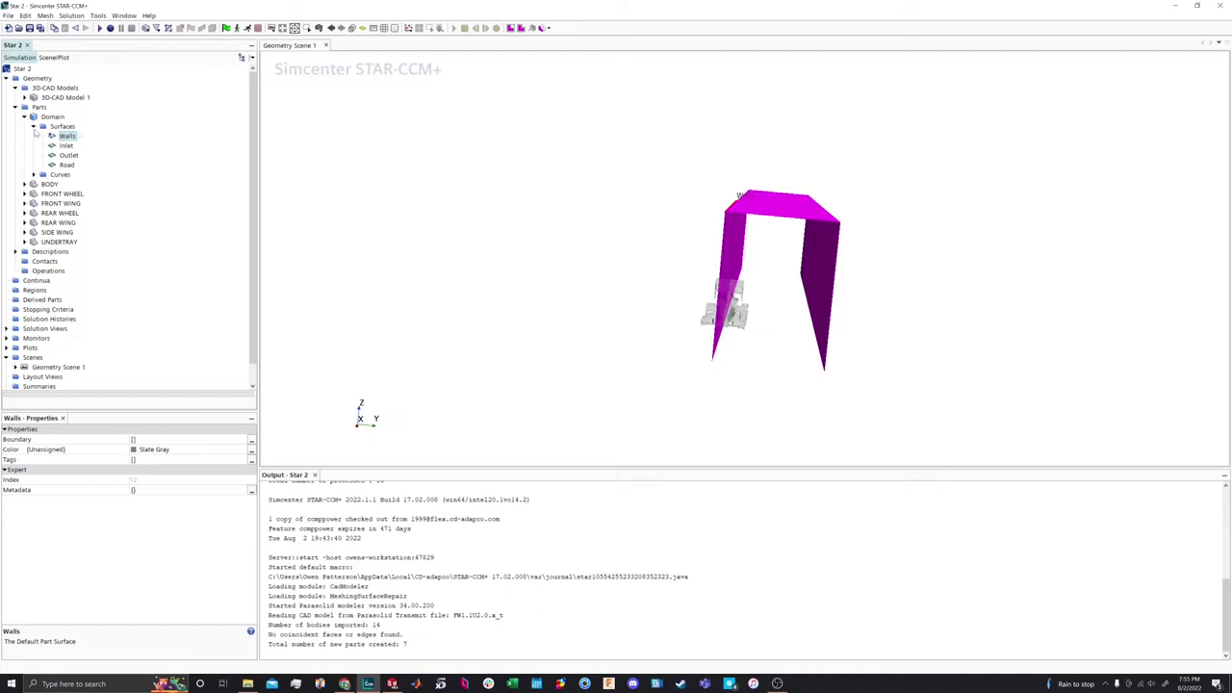
{"action": "left_click", "coordinate": [33, 126]}
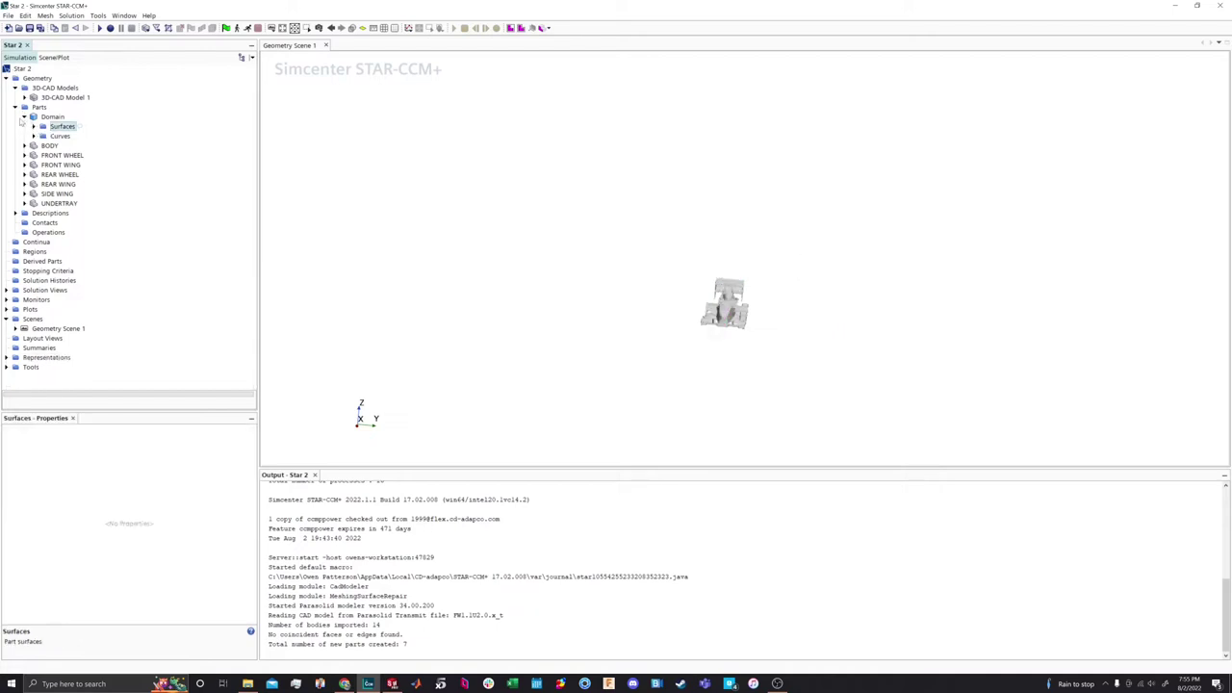
{"action": "left_click", "coordinate": [24, 116]}
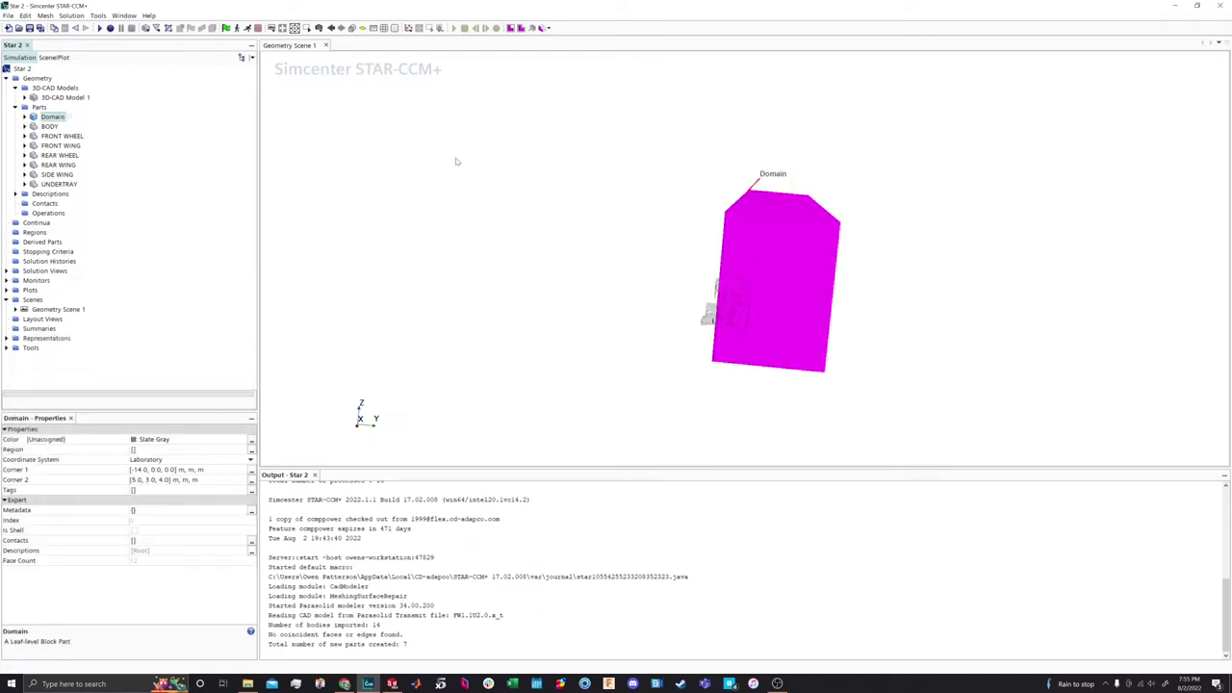
{"action": "left_click_drag", "start_coordinate": [458, 161], "coordinate": [451, 185]}
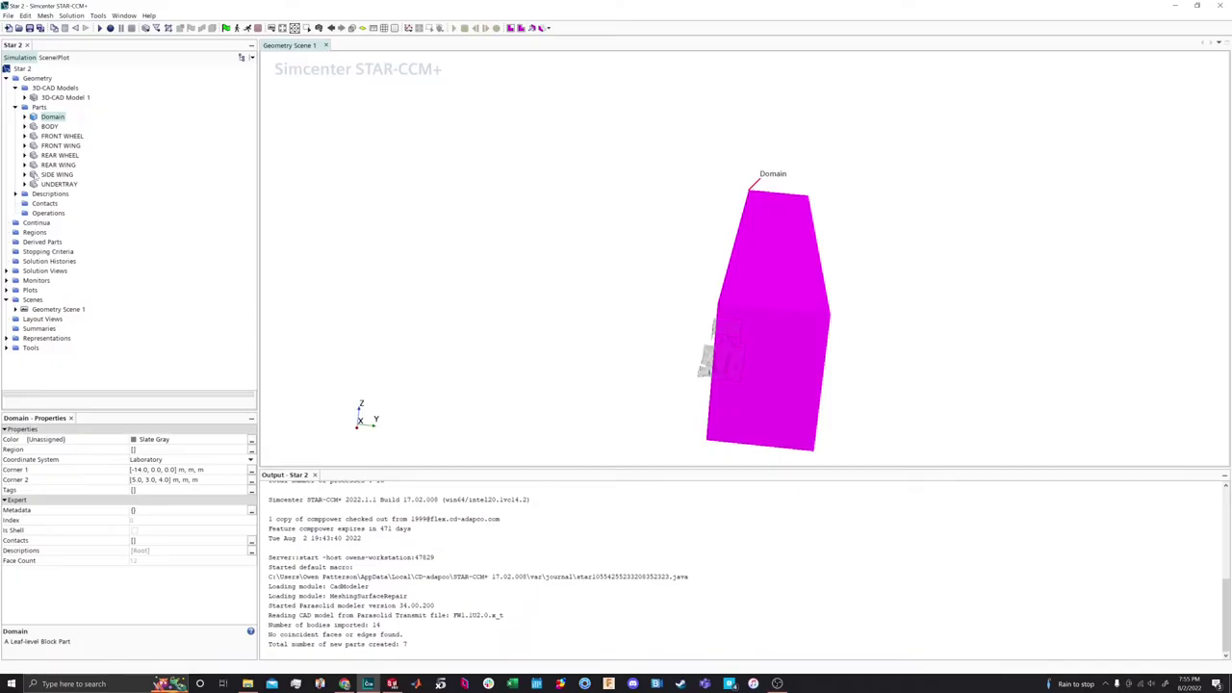
Create a Boolean Unite operation from the BODY and SIDE WING parts with Perform CAD Boolean enabled
{"action": "right_click", "coordinate": [51, 213]}
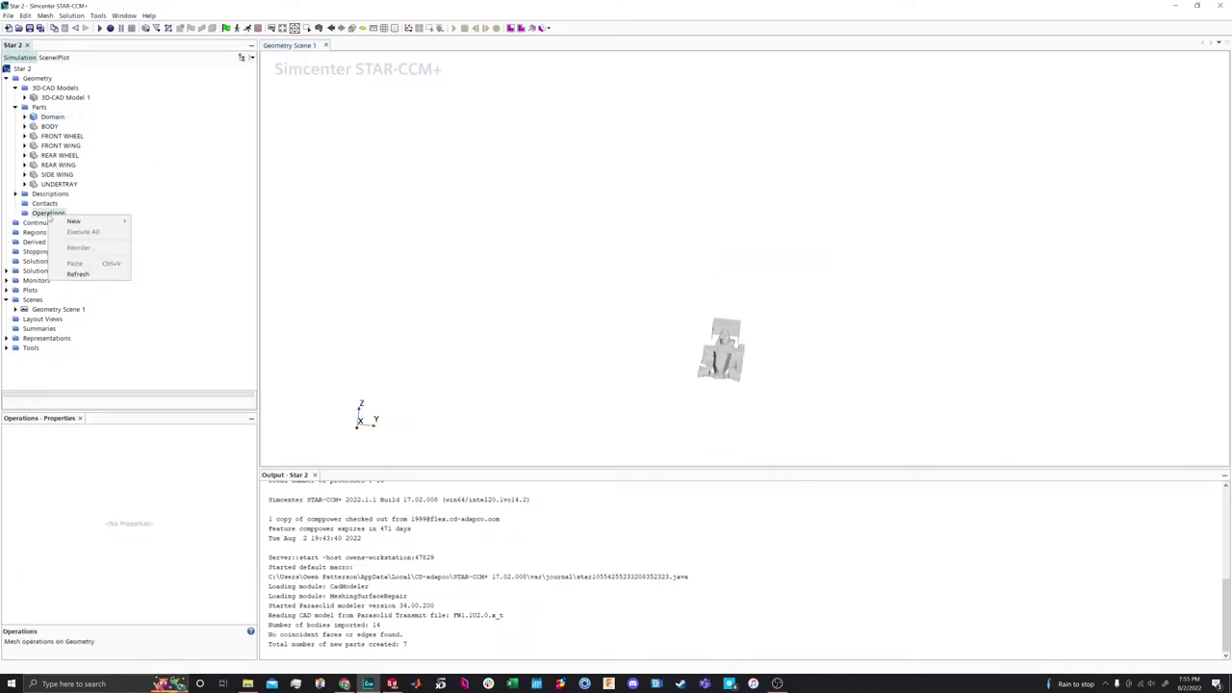
{"action": "left_click", "coordinate": [468, 324]}
{"action": "scroll", "coordinate": [643, 359], "scroll_direction": "up", "scroll_amount": 3}
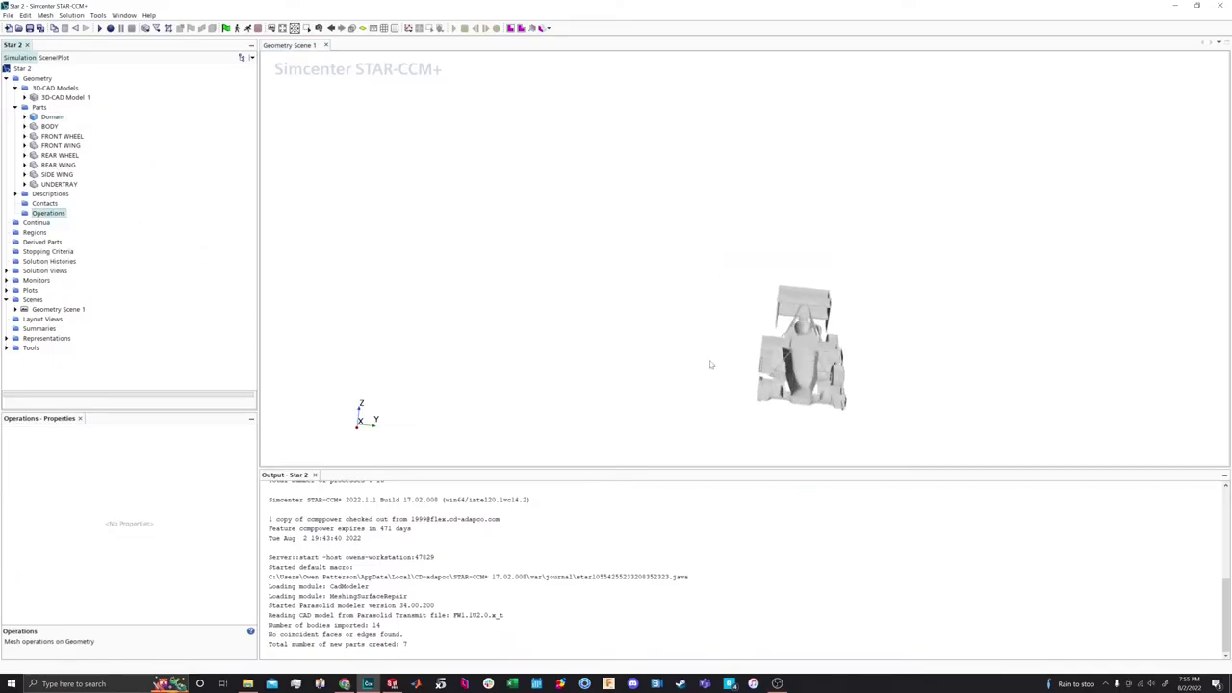
{"action": "scroll", "coordinate": [814, 366], "scroll_direction": "up", "scroll_amount": 5}
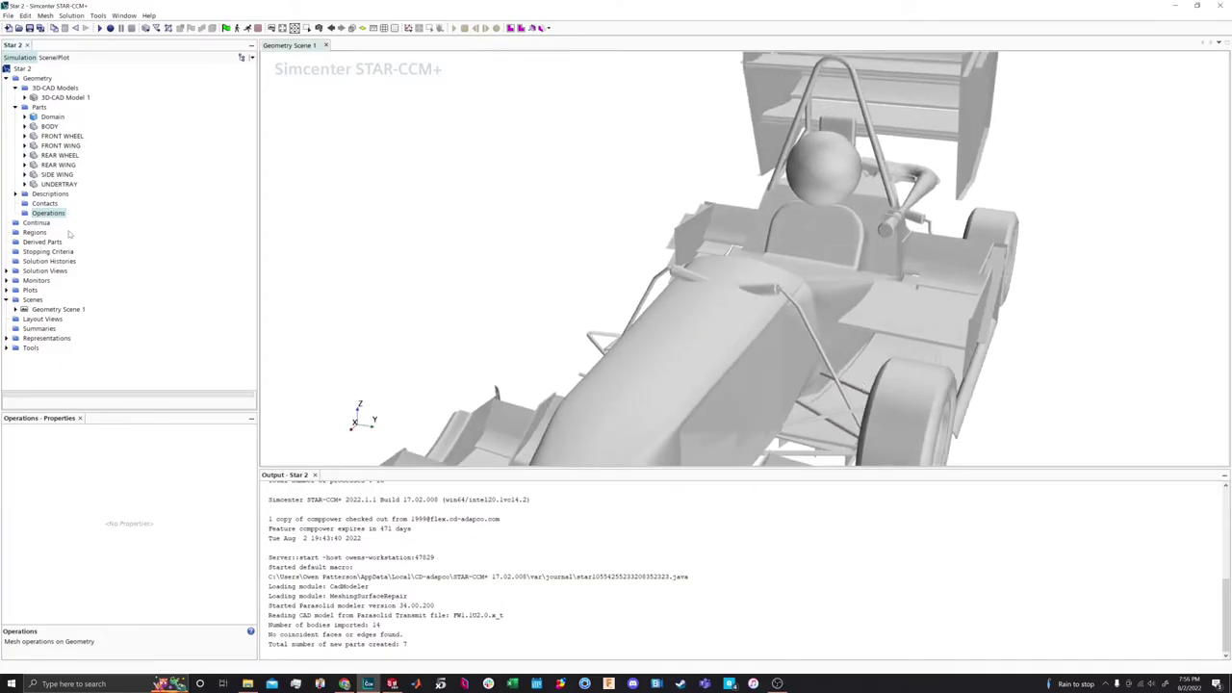
{"action": "right_click", "coordinate": [50, 215]}
{"action": "mouse_move", "coordinate": [78, 223]}
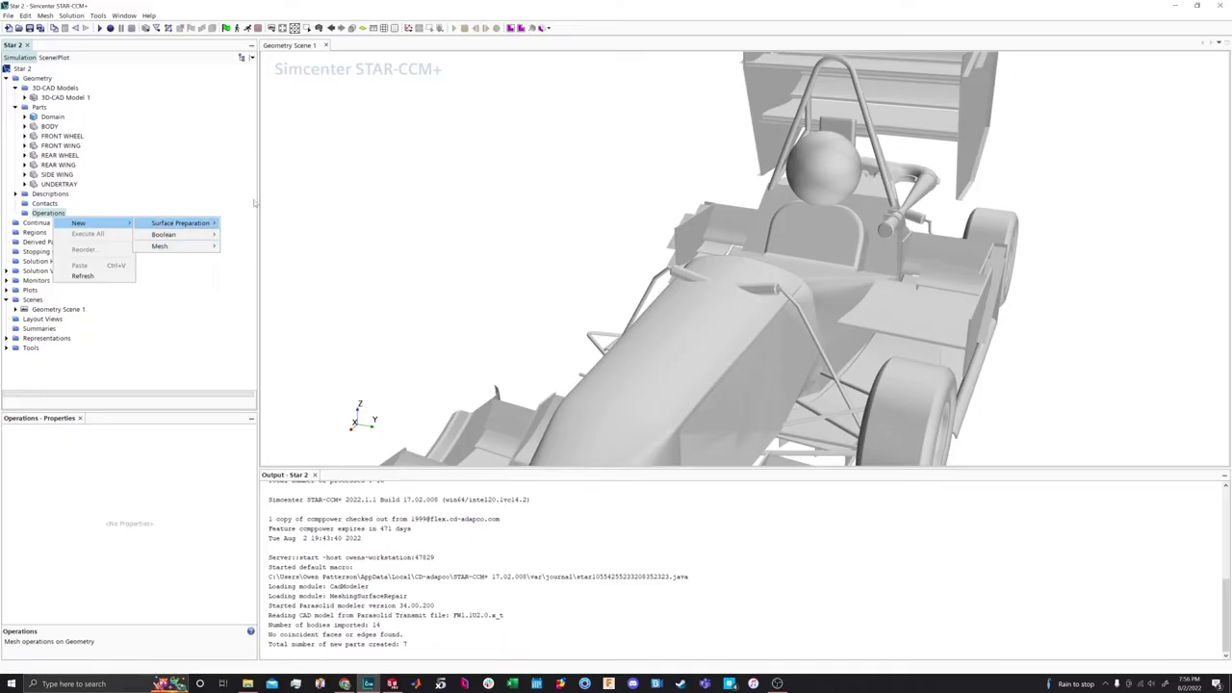
{"action": "mouse_move", "coordinate": [188, 234]}
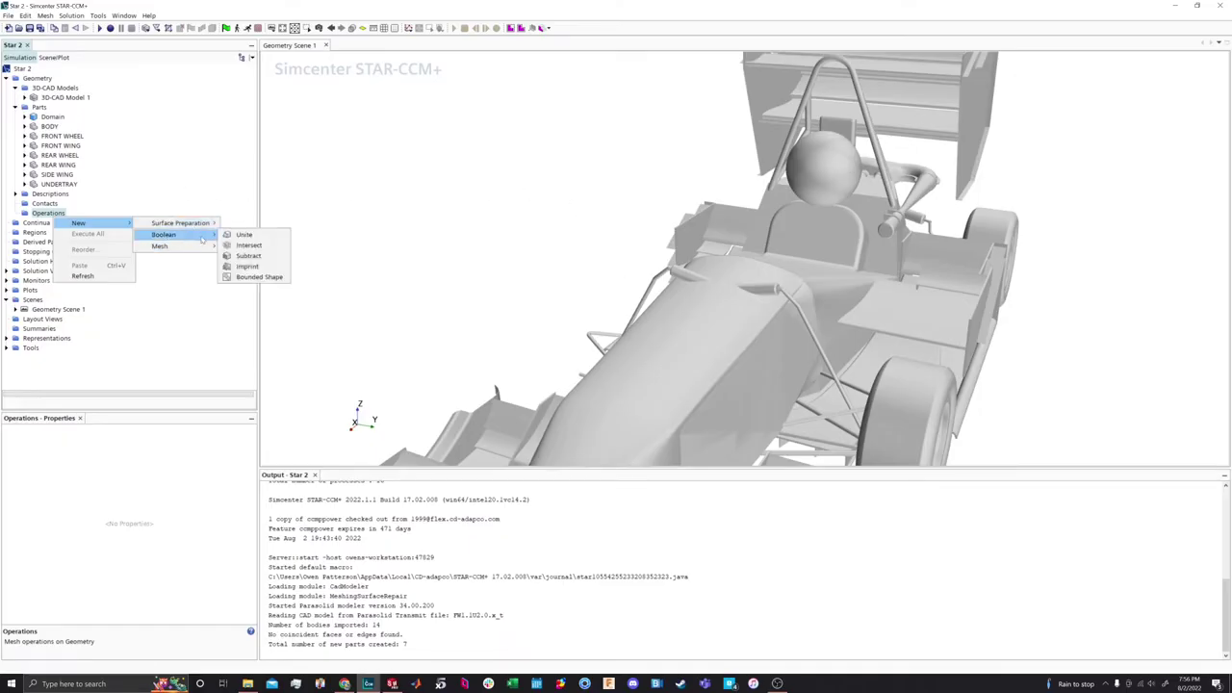
{"action": "left_click", "coordinate": [244, 235]}
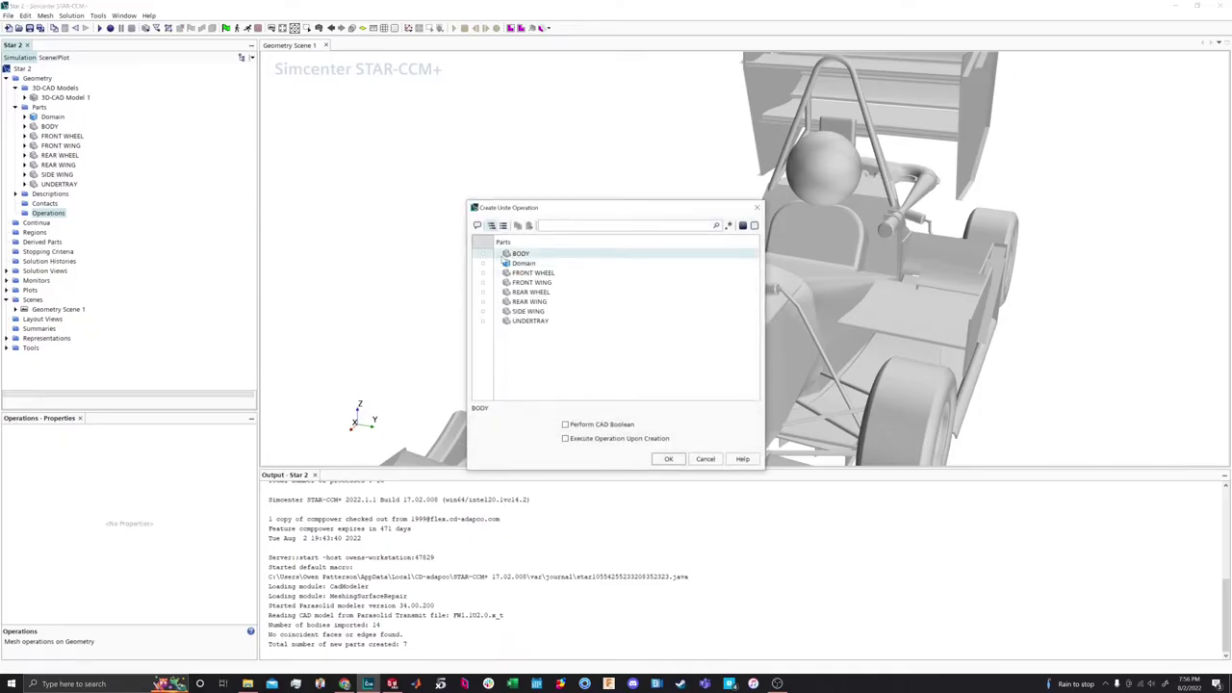
{"action": "left_click", "coordinate": [484, 254]}
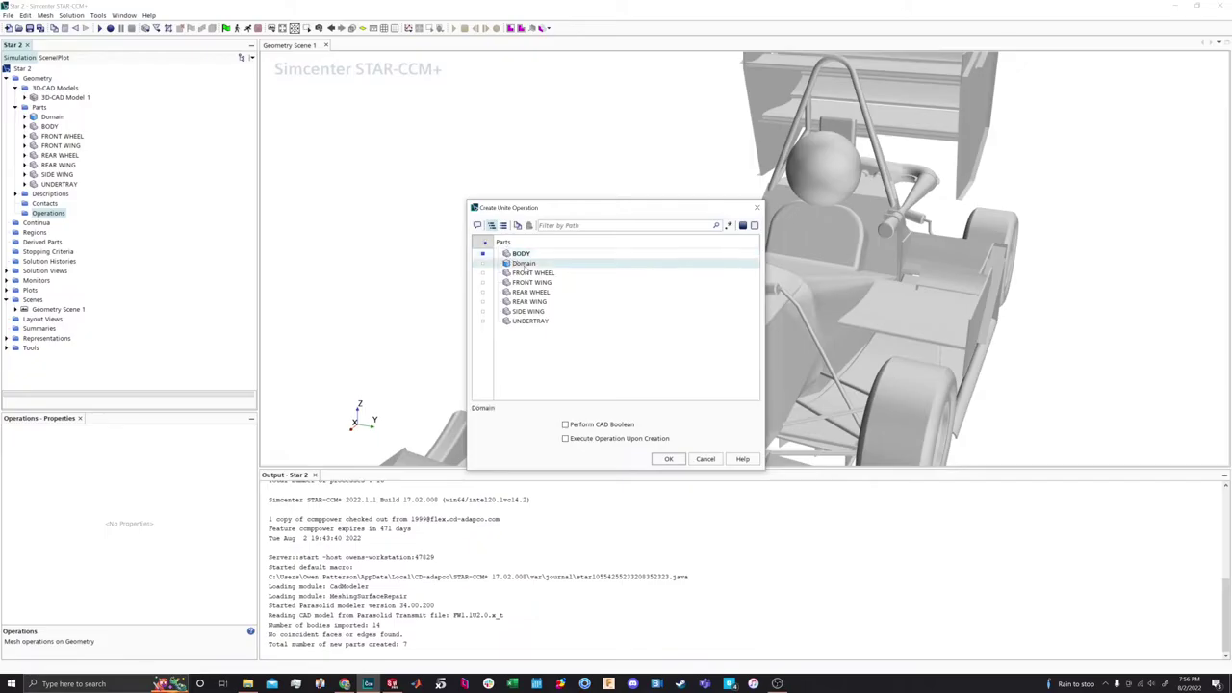
{"action": "left_click", "coordinate": [528, 313]}
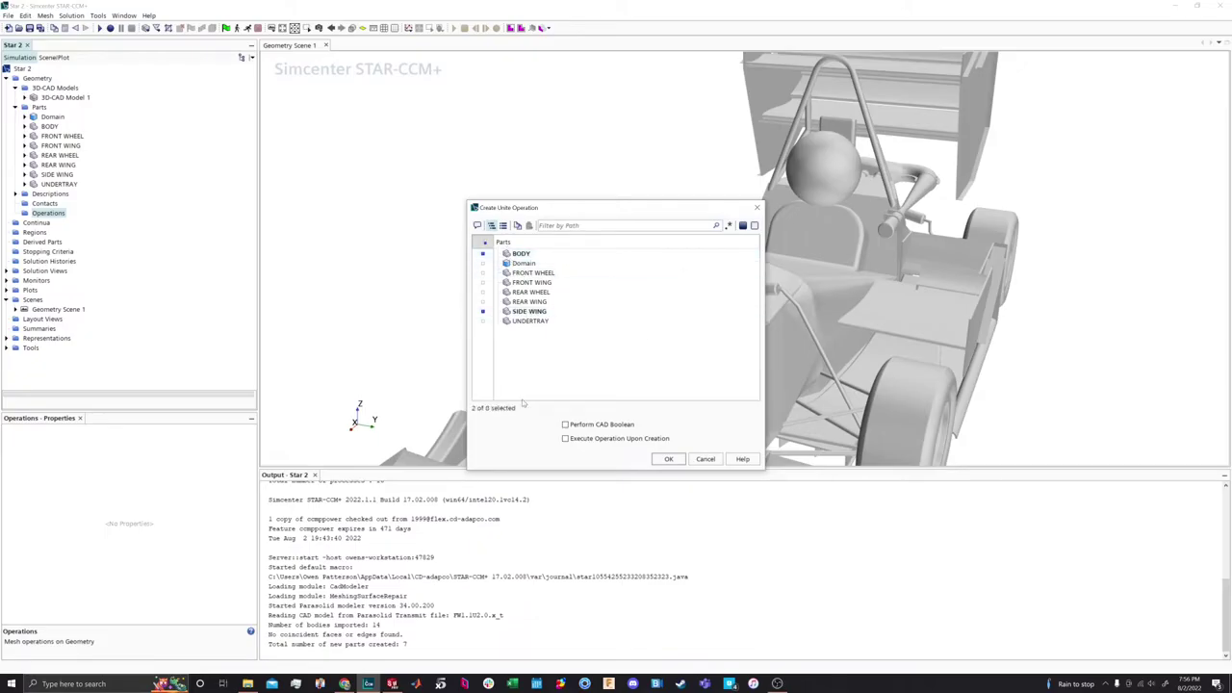
{"action": "left_click", "coordinate": [567, 426]}
{"action": "left_click", "coordinate": [668, 459]}
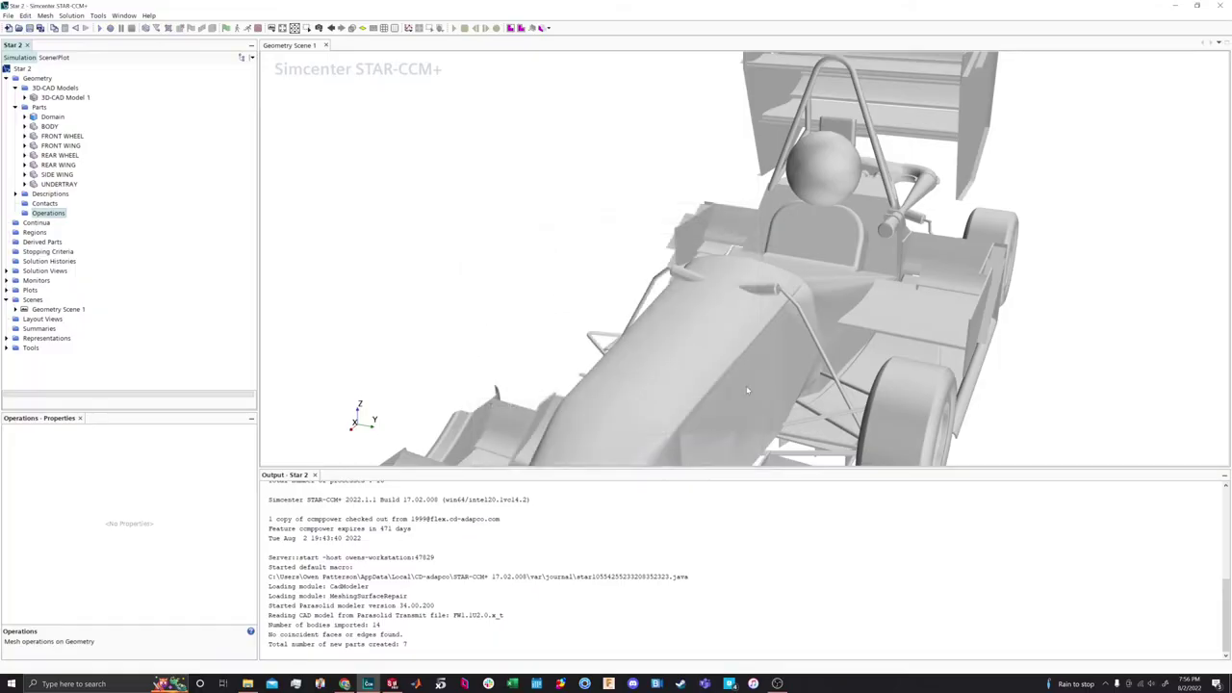
Examine the car geometry closely where the side wing meets the body, along with both parts' surfaces
{"action": "scroll", "coordinate": [808, 299], "scroll_direction": "up", "scroll_amount": 2}
{"action": "left_click_drag", "start_coordinate": [808, 299], "coordinate": [405, 318]}
{"action": "scroll", "coordinate": [776, 313], "scroll_direction": "up", "scroll_amount": 3}
{"action": "scroll", "coordinate": [807, 328], "scroll_direction": "up", "scroll_amount": 6}
{"action": "scroll", "coordinate": [808, 322], "scroll_direction": "down", "scroll_amount": 5}
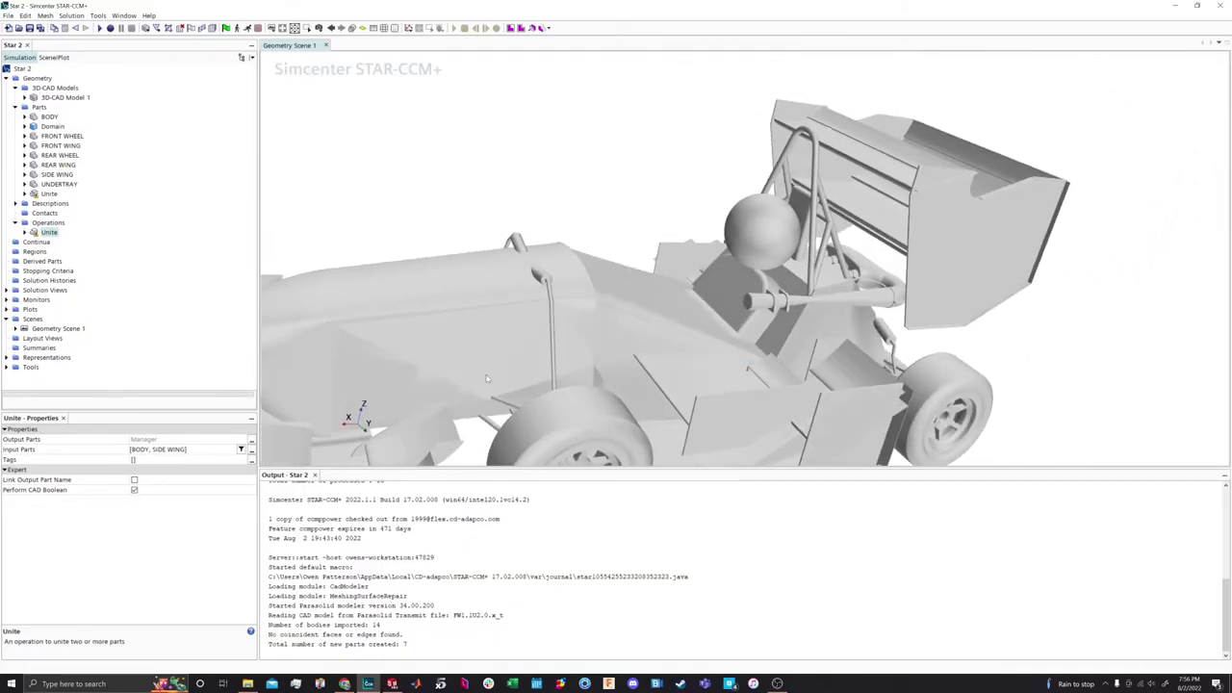
{"action": "left_click", "coordinate": [589, 363]}
{"action": "left_click", "coordinate": [607, 332]}
{"action": "left_click", "coordinate": [571, 181]}
{"action": "scroll", "coordinate": [572, 181], "scroll_direction": "down", "scroll_amount": 5}
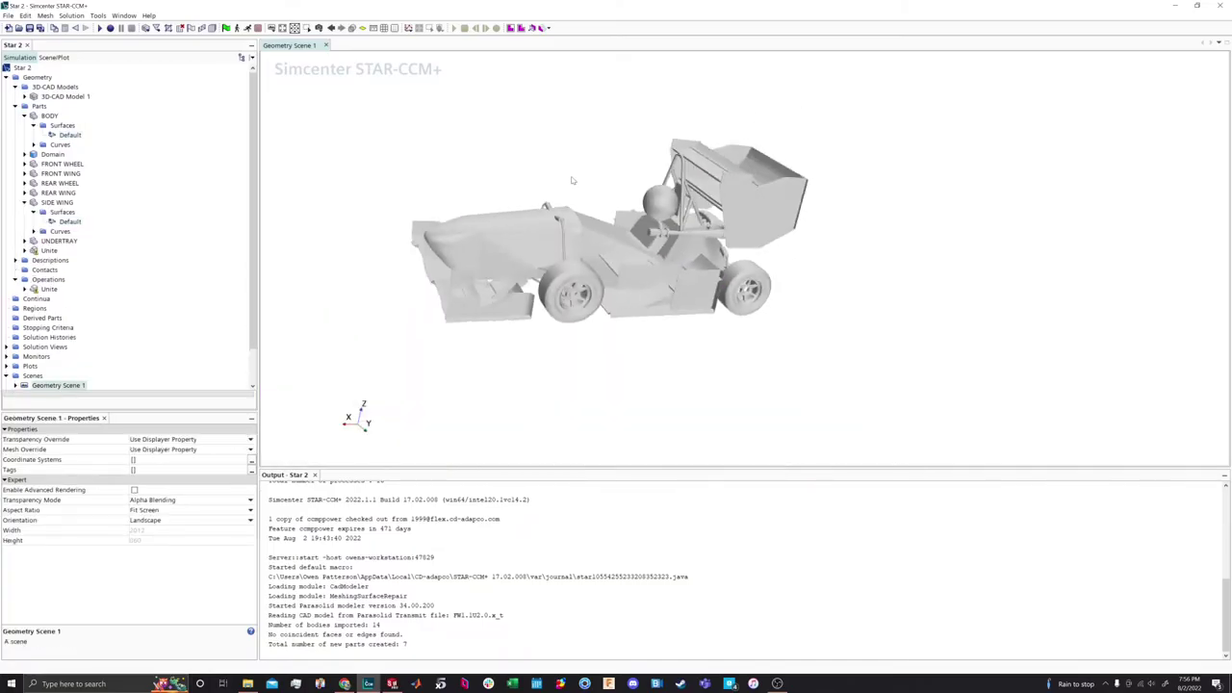
{"action": "left_click_drag", "start_coordinate": [572, 181], "coordinate": [578, 327]}
{"action": "scroll", "coordinate": [638, 299], "scroll_direction": "up", "scroll_amount": 5}
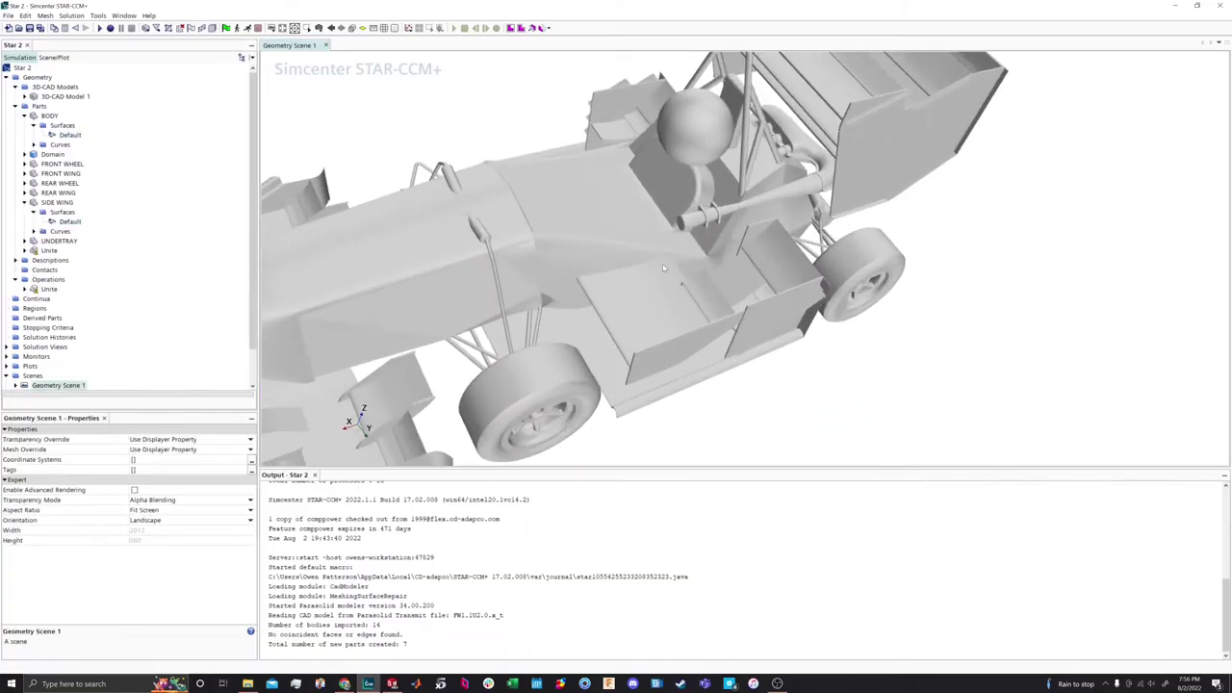
{"action": "scroll", "coordinate": [662, 269], "scroll_direction": "up", "scroll_amount": 6}
{"action": "scroll", "coordinate": [656, 266], "scroll_direction": "down", "scroll_amount": 4}
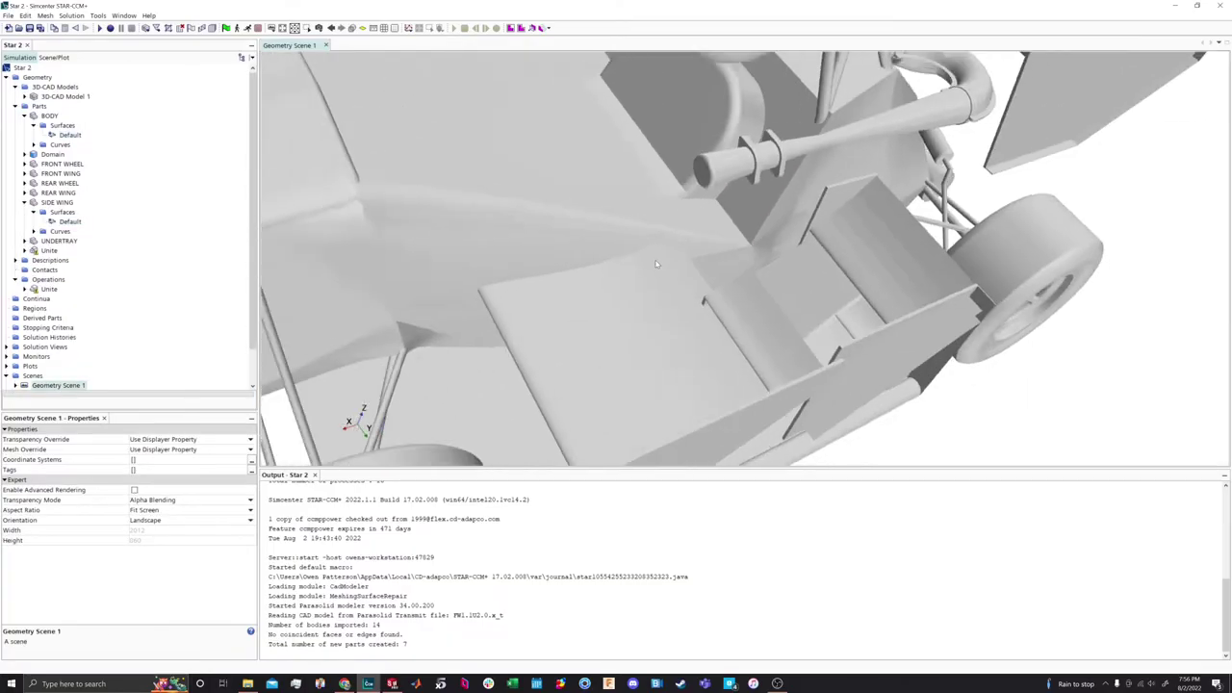
{"action": "scroll", "coordinate": [654, 266], "scroll_direction": "down", "scroll_amount": 3}
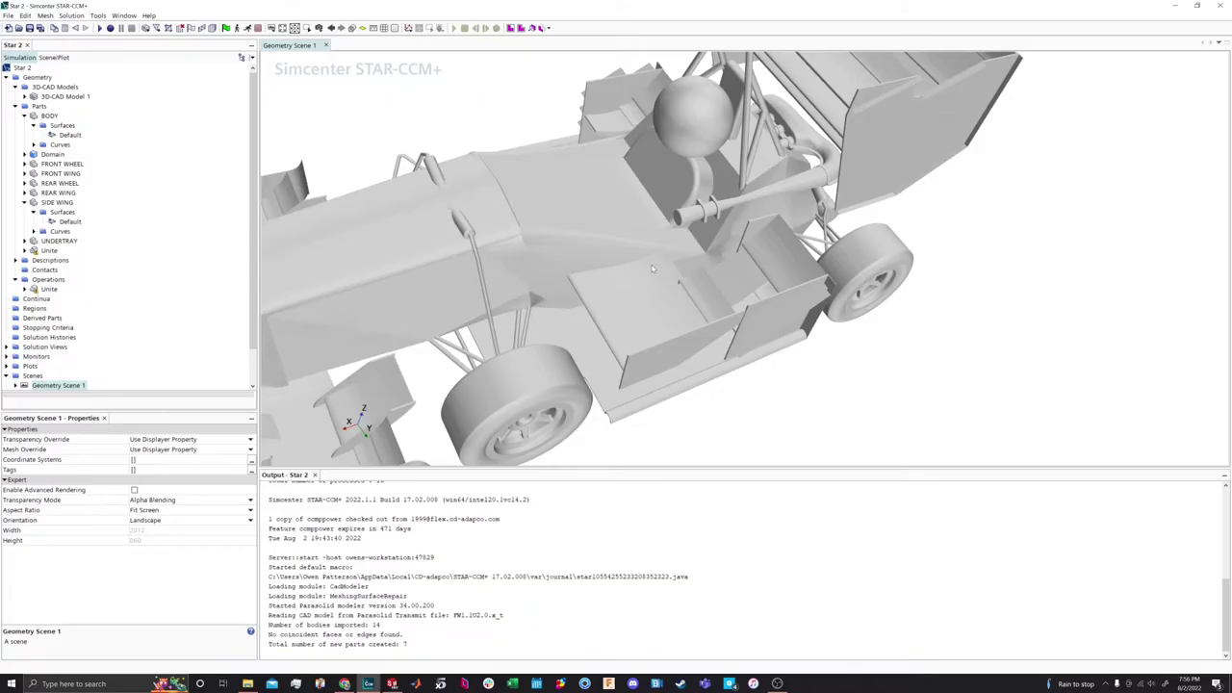
{"action": "scroll", "coordinate": [572, 324], "scroll_direction": "down", "scroll_amount": 3}
{"action": "left_click_drag", "start_coordinate": [572, 324], "coordinate": [672, 291]}
{"action": "left_click_drag", "start_coordinate": [451, 145], "coordinate": [389, 223]}
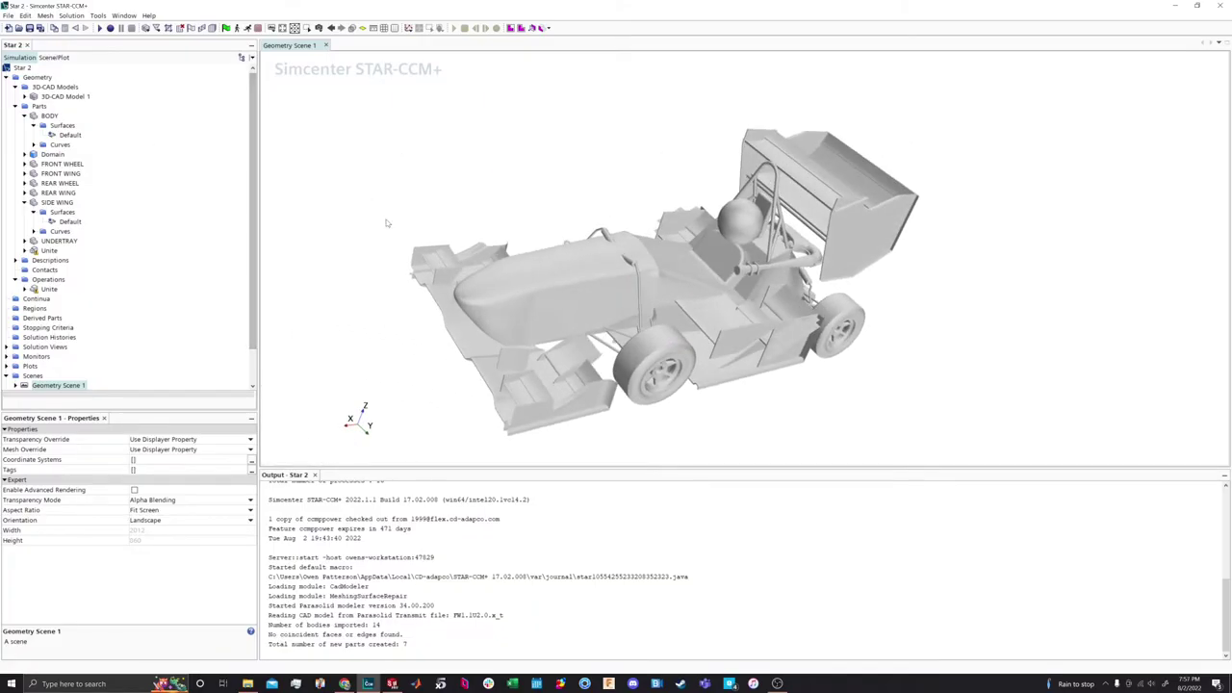
Enable Link Output Part Name for the Unite operation and rename the operation to Aero Unite
{"action": "left_click", "coordinate": [46, 289]}
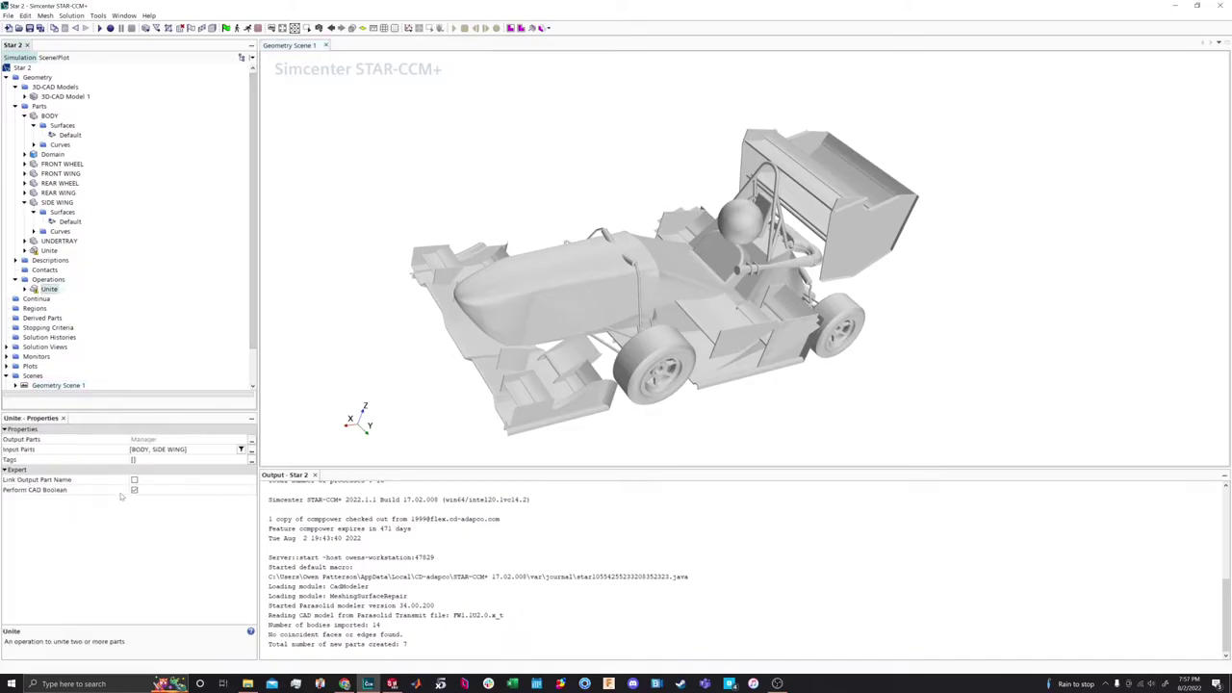
{"action": "left_click", "coordinate": [134, 479]}
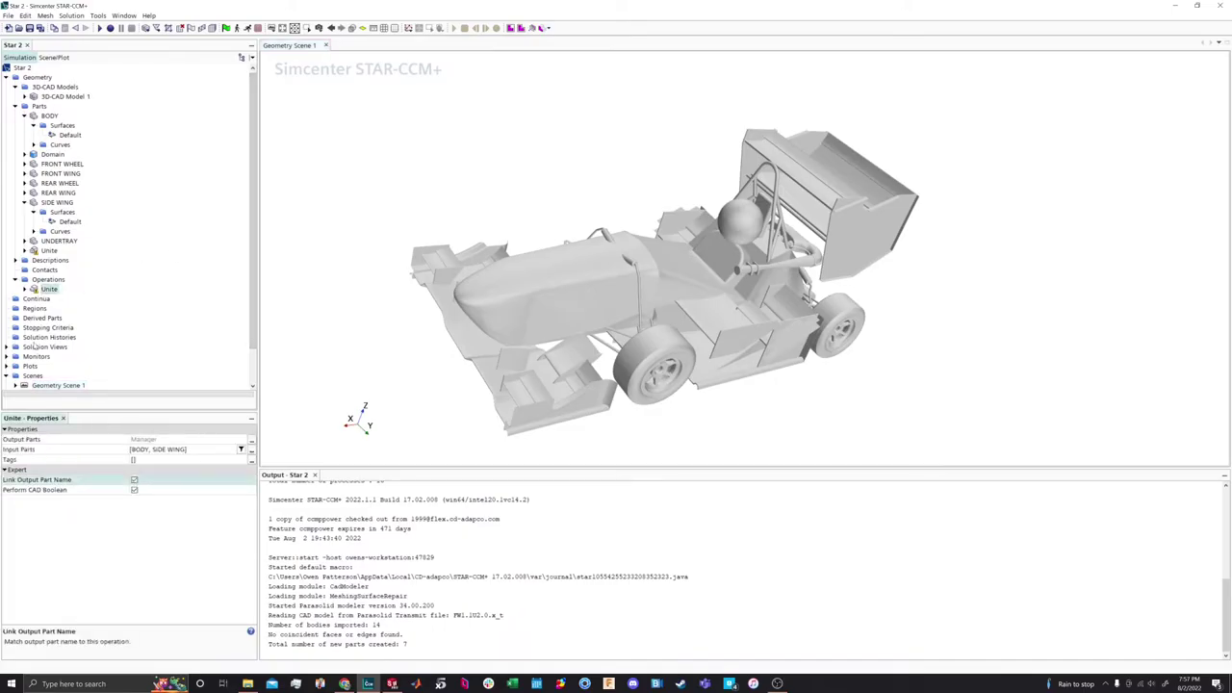
{"action": "right_click", "coordinate": [54, 289]}
{"action": "left_click", "coordinate": [104, 403]}
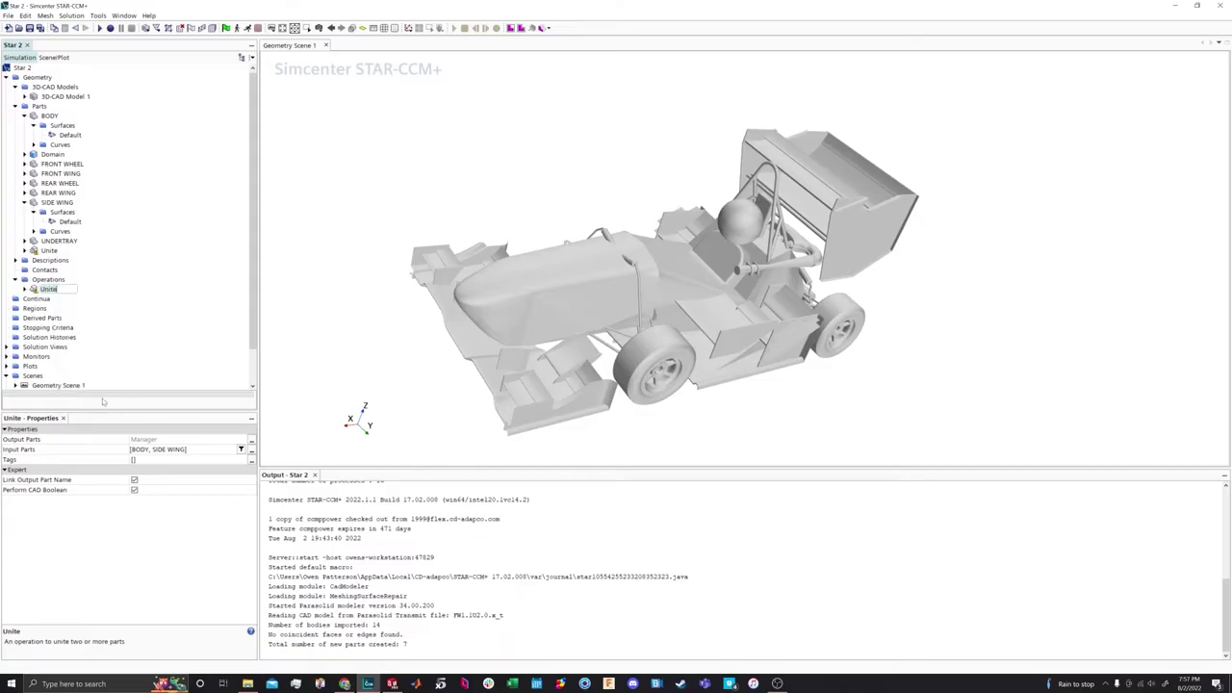
{"action": "type", "text": "Aero"}
{"action": "key", "text": "Return"}
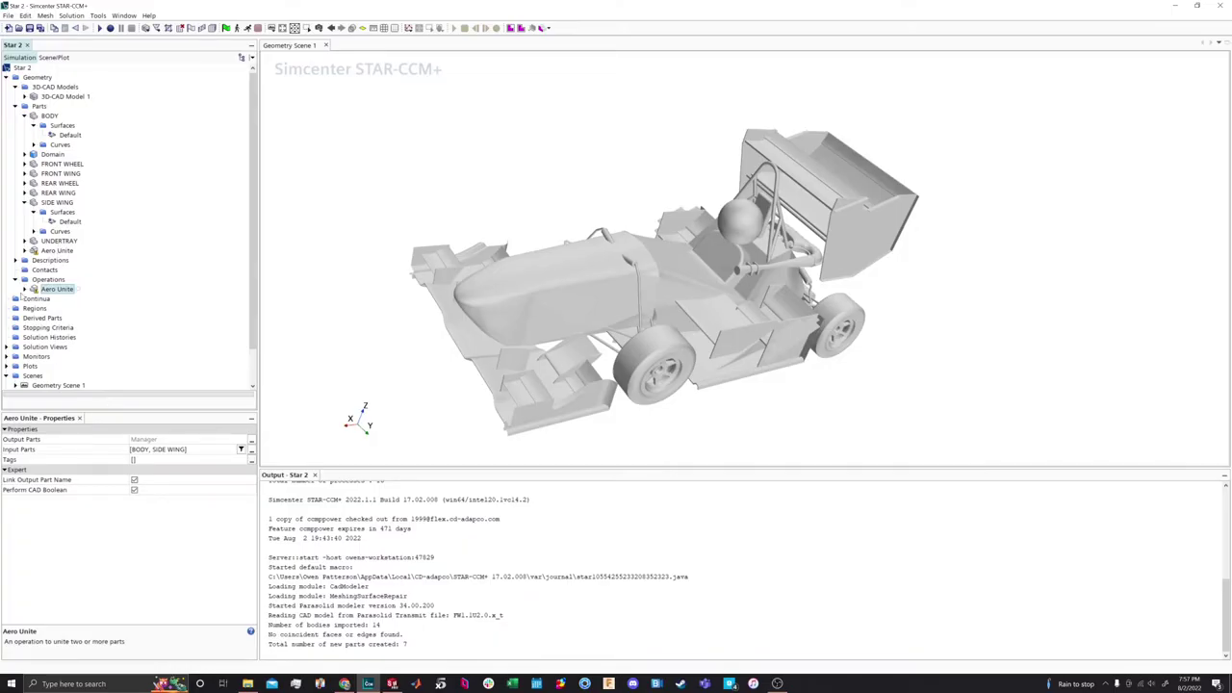
Check the Aero Unite operation's tessellation and tolerance options and execute the operation
{"action": "left_click", "coordinate": [24, 289]}
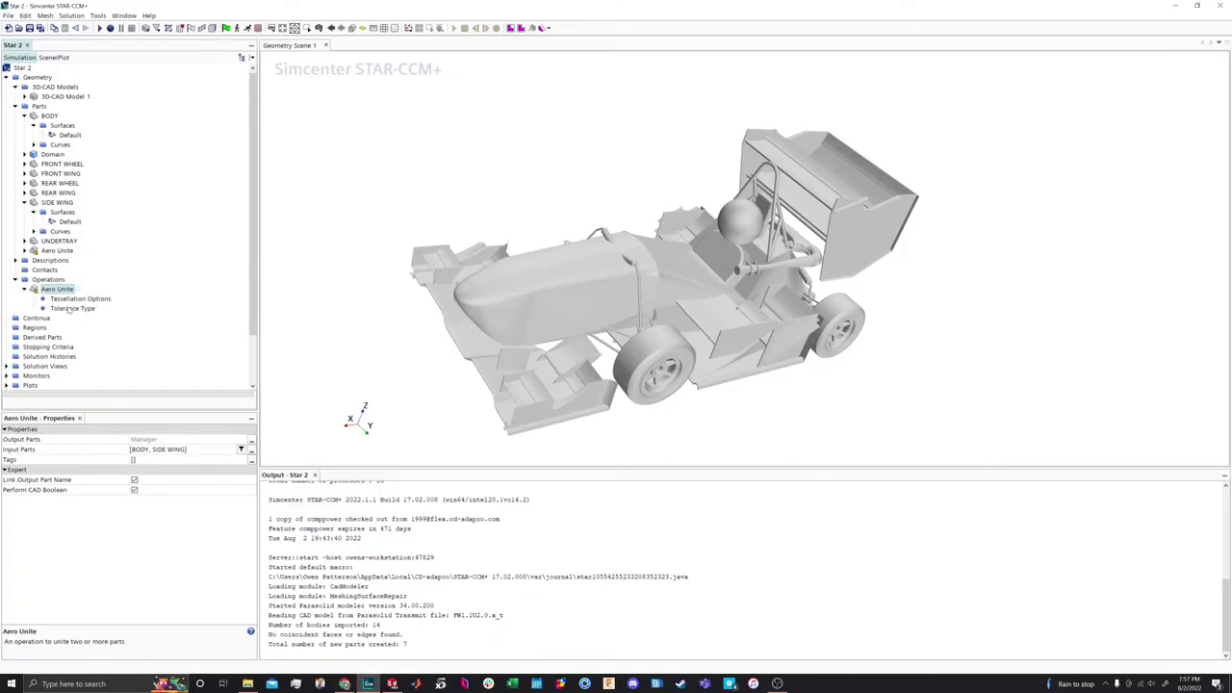
{"action": "left_click", "coordinate": [69, 308]}
{"action": "left_click", "coordinate": [70, 298]}
{"action": "left_click", "coordinate": [47, 291]}
{"action": "right_click", "coordinate": [64, 289]}
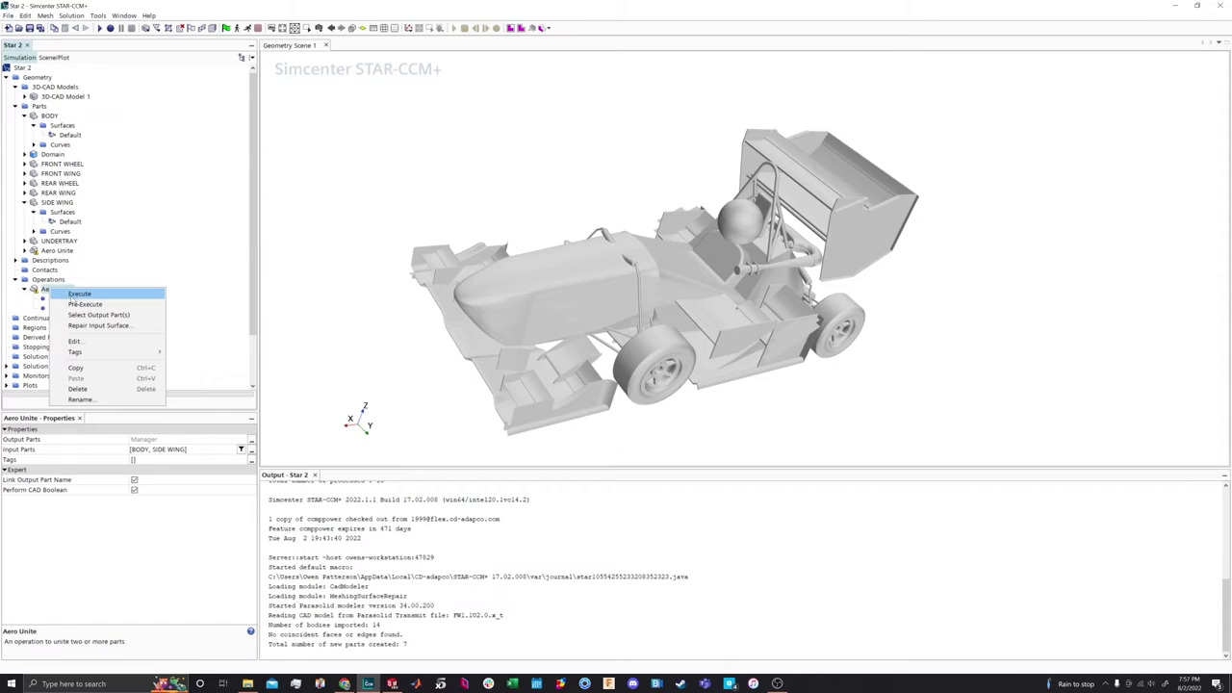
{"action": "left_click", "coordinate": [79, 294]}
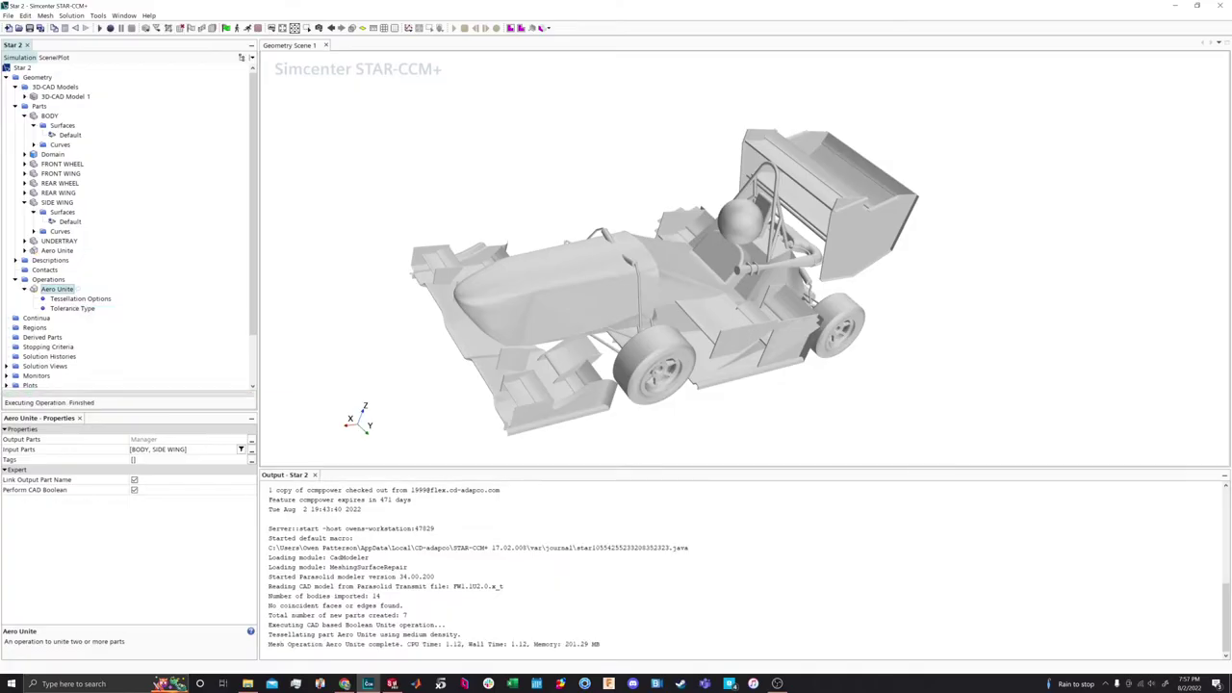
Inspect the united Aero Unite part and its inherited SIDE WING, then collapse the parts and select 3D-CAD Model 1
{"action": "left_click_drag", "start_coordinate": [606, 188], "coordinate": [592, 271]}
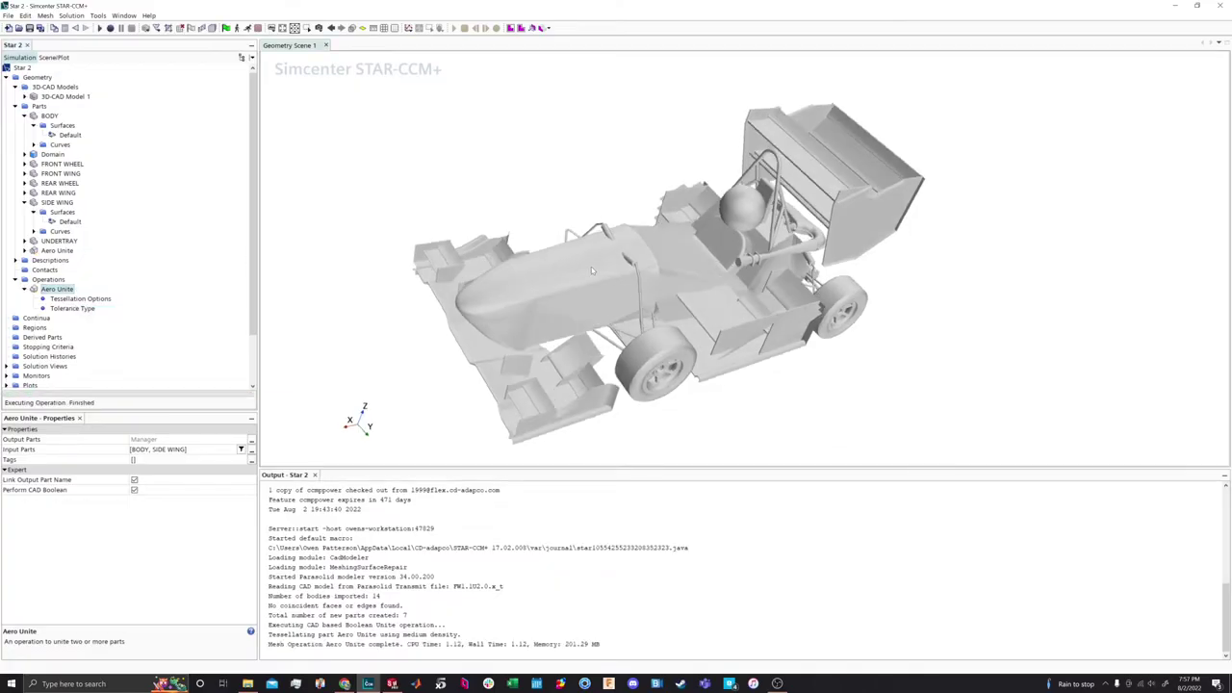
{"action": "left_click", "coordinate": [58, 251]}
{"action": "left_click_drag", "start_coordinate": [271, 232], "coordinate": [866, 260]}
{"action": "scroll", "coordinate": [800, 230], "scroll_direction": "up", "scroll_amount": 5}
{"action": "scroll", "coordinate": [799, 160], "scroll_direction": "down", "scroll_amount": 3}
{"action": "left_click", "coordinate": [24, 251]}
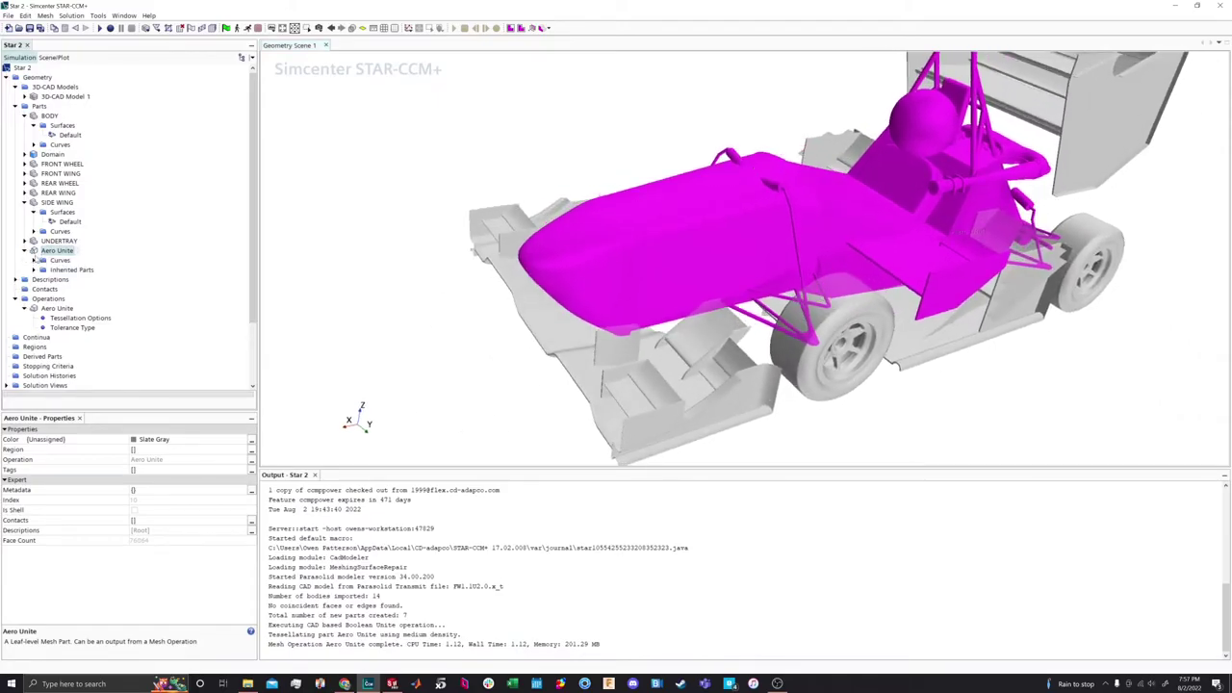
{"action": "left_click", "coordinate": [33, 269]}
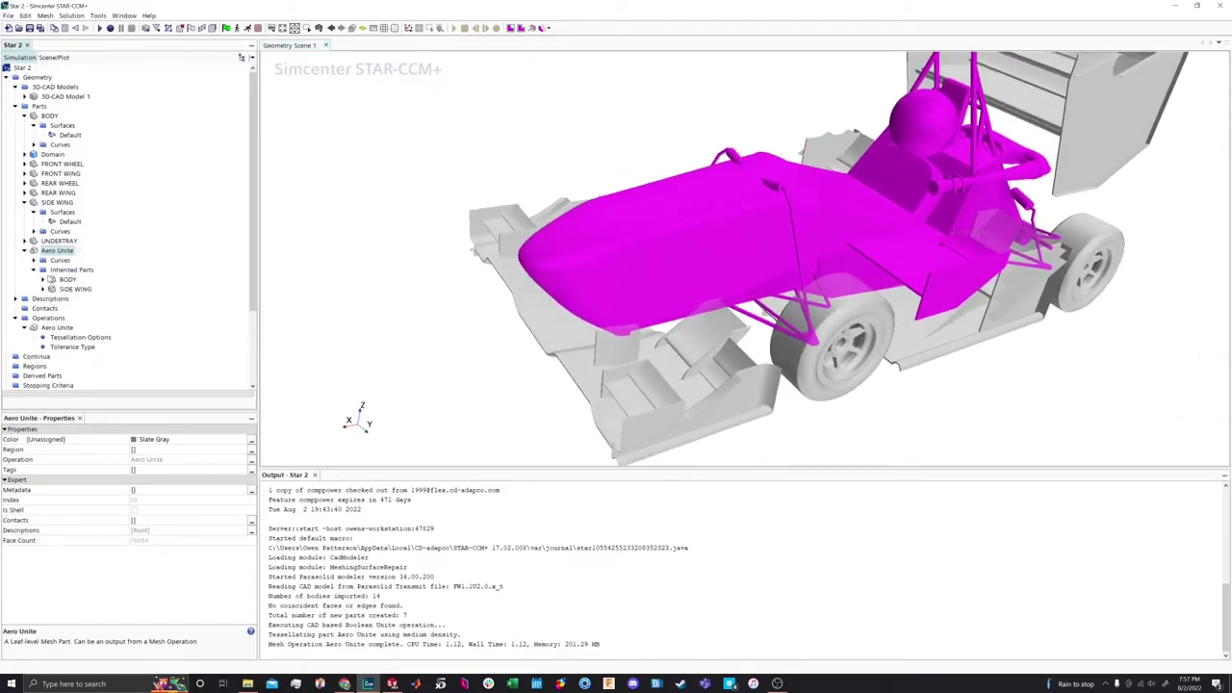
{"action": "left_click", "coordinate": [76, 289]}
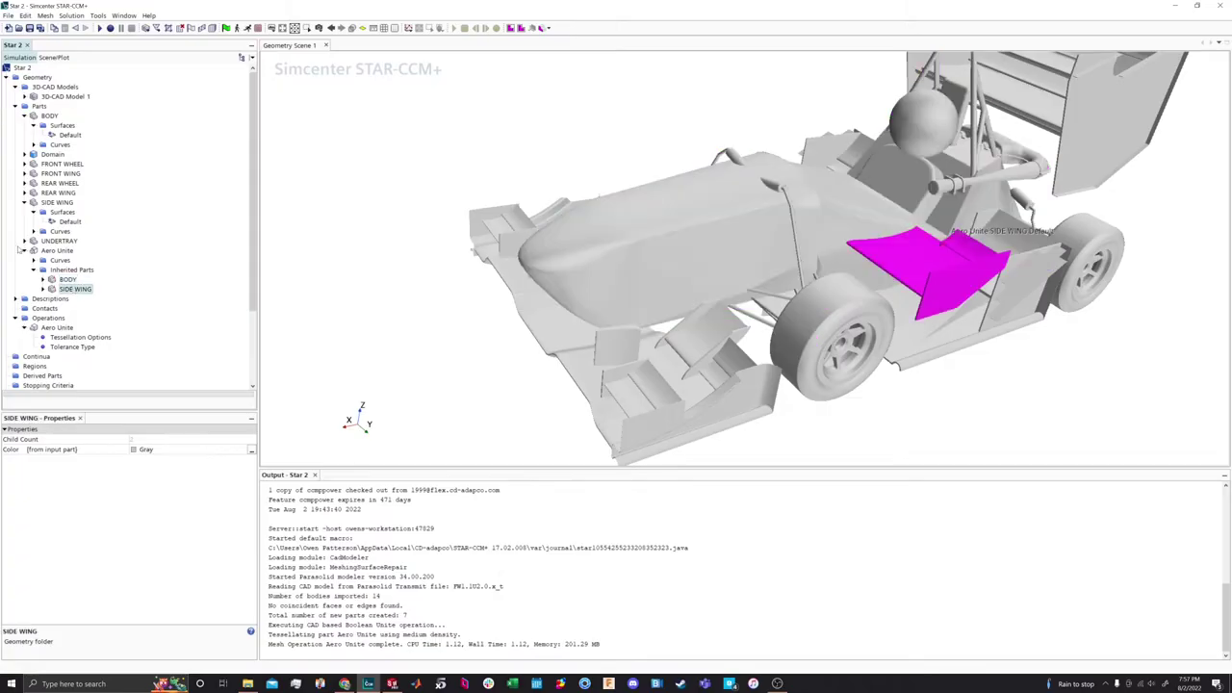
{"action": "left_click", "coordinate": [25, 251]}
{"action": "left_click", "coordinate": [14, 107]}
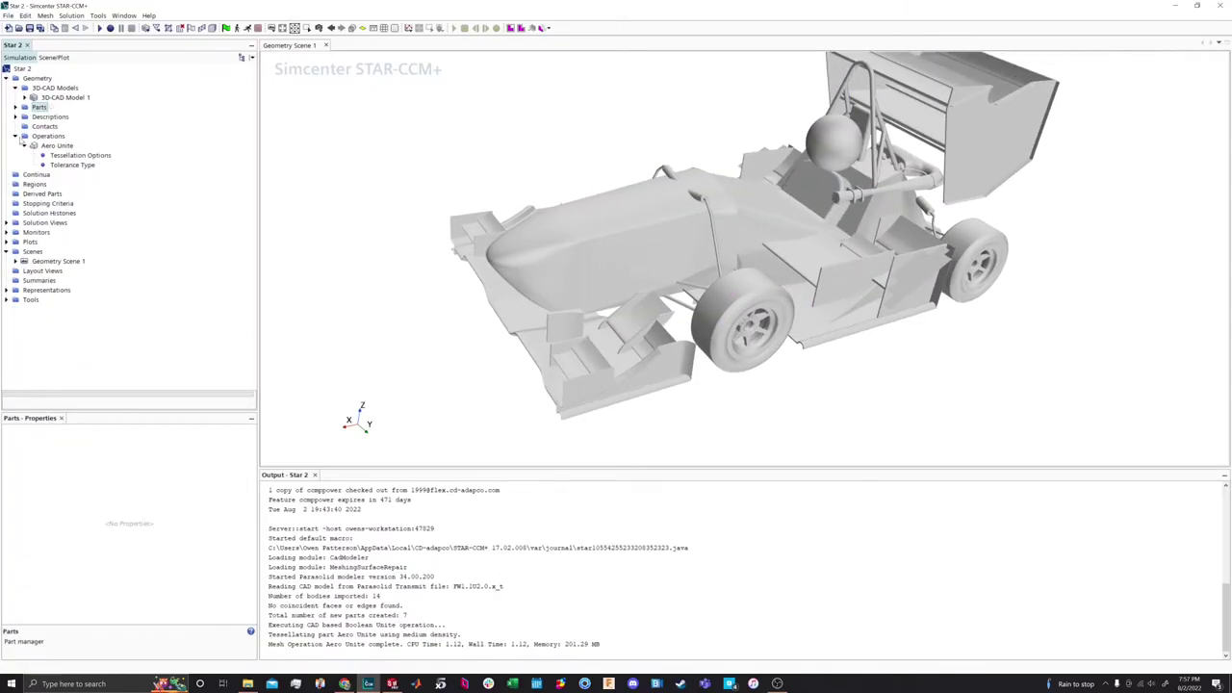
{"action": "left_click", "coordinate": [63, 97]}
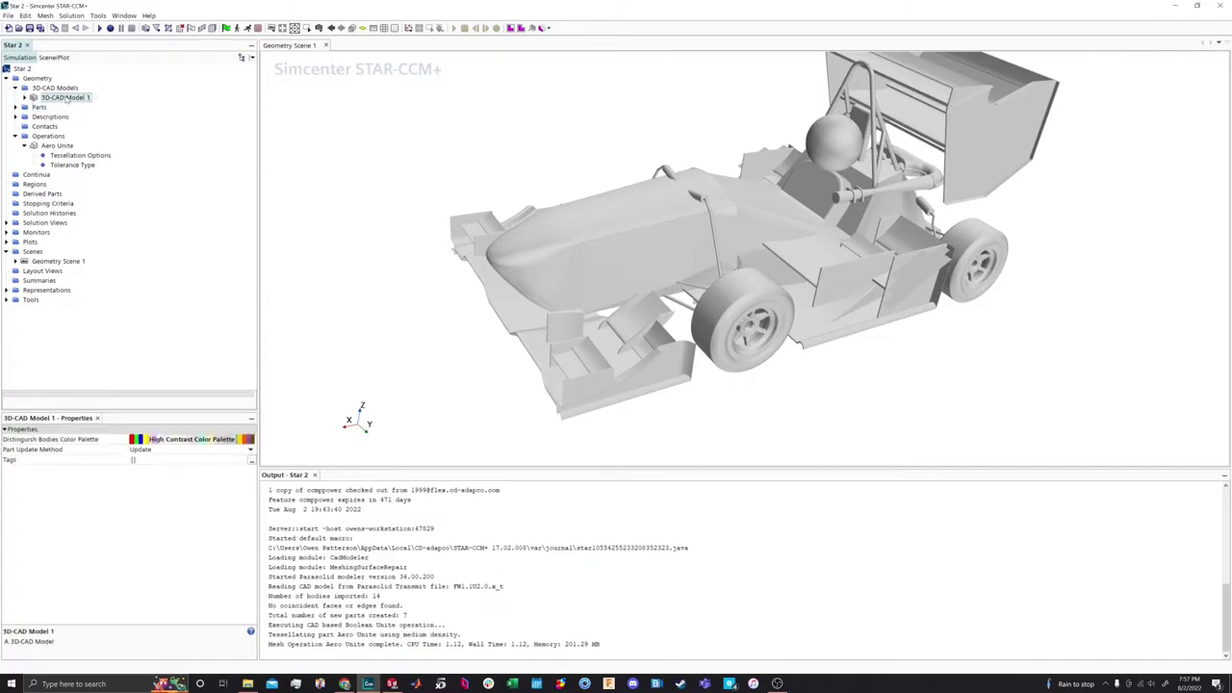
Start a new Boolean Subtract operation and choose Domain and Aero Unite as input parts
{"action": "scroll", "coordinate": [635, 304], "scroll_direction": "up", "scroll_amount": 3}
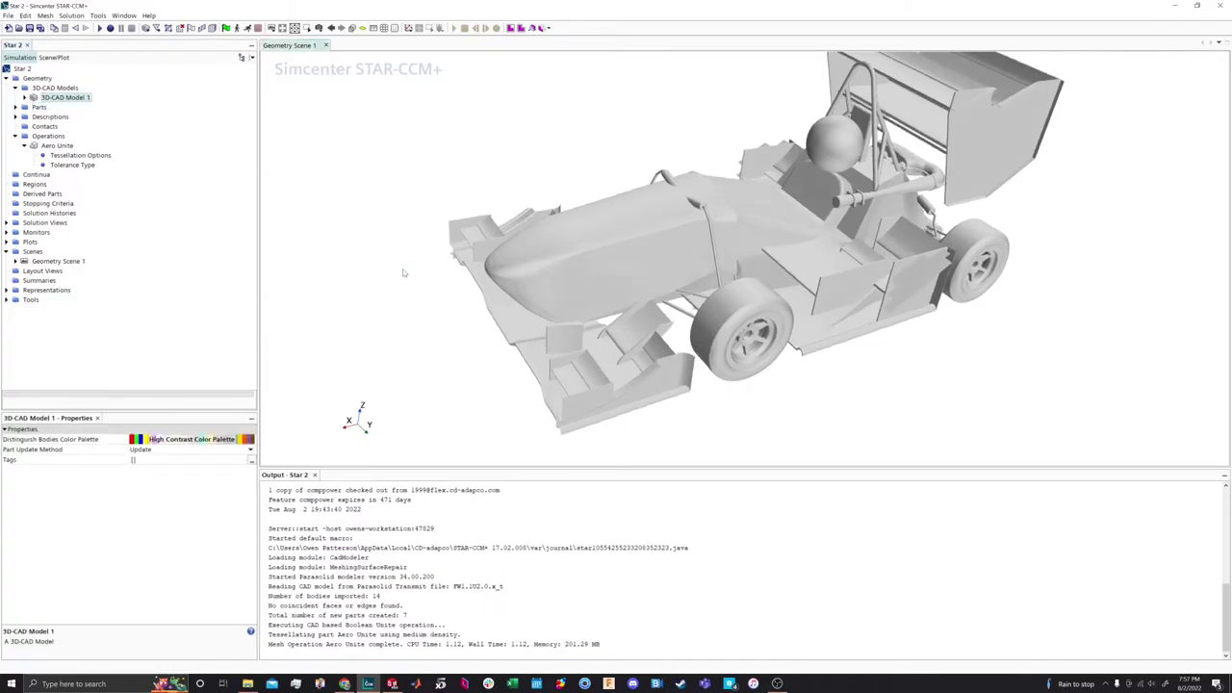
{"action": "left_click_drag", "start_coordinate": [635, 304], "coordinate": [590, 325]}
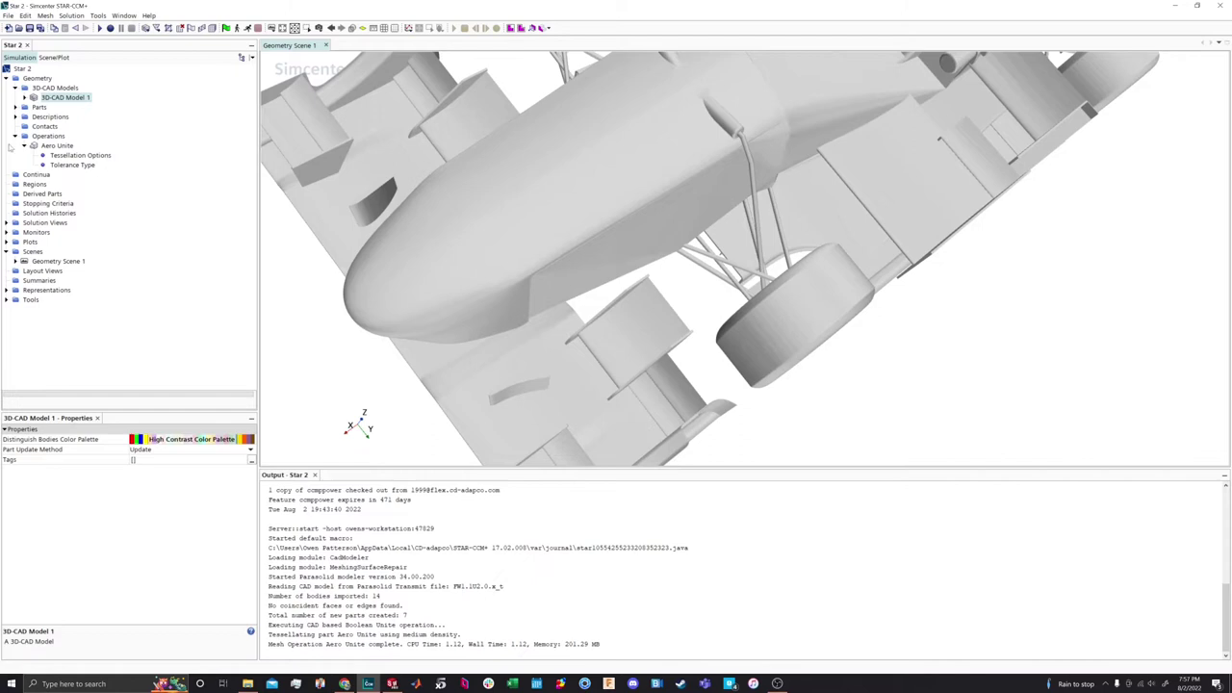
{"action": "left_click", "coordinate": [50, 138]}
{"action": "right_click", "coordinate": [51, 139]}
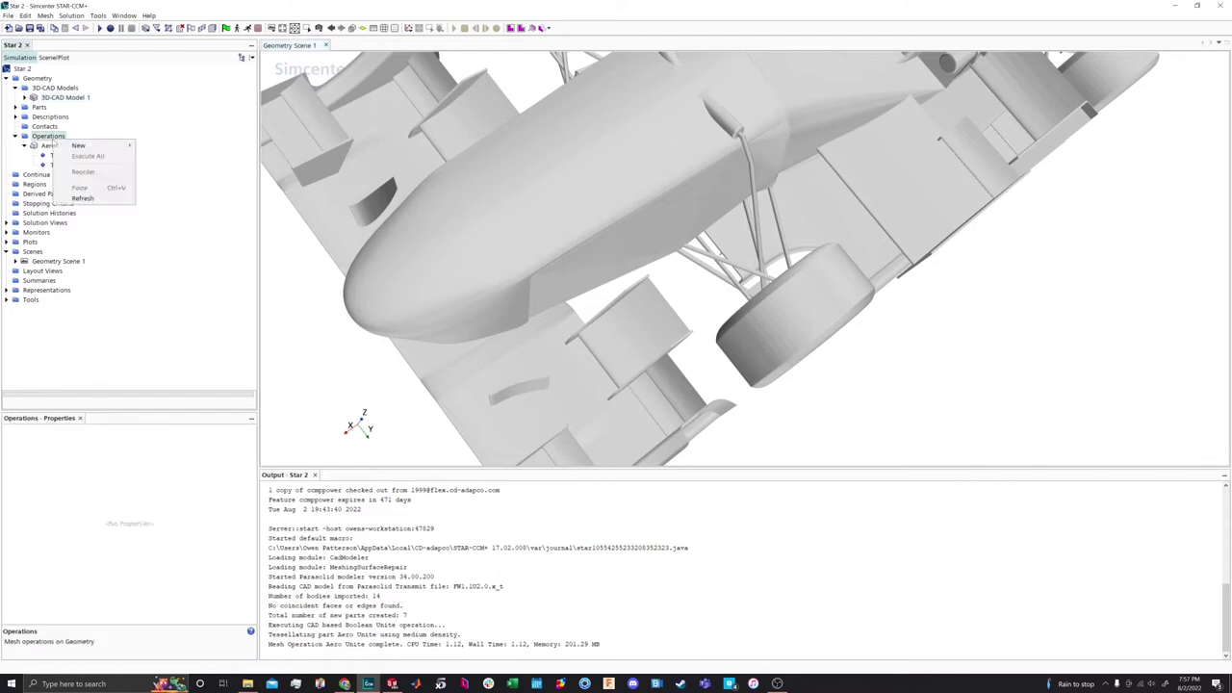
{"action": "mouse_move", "coordinate": [106, 146]}
{"action": "mouse_move", "coordinate": [188, 156]}
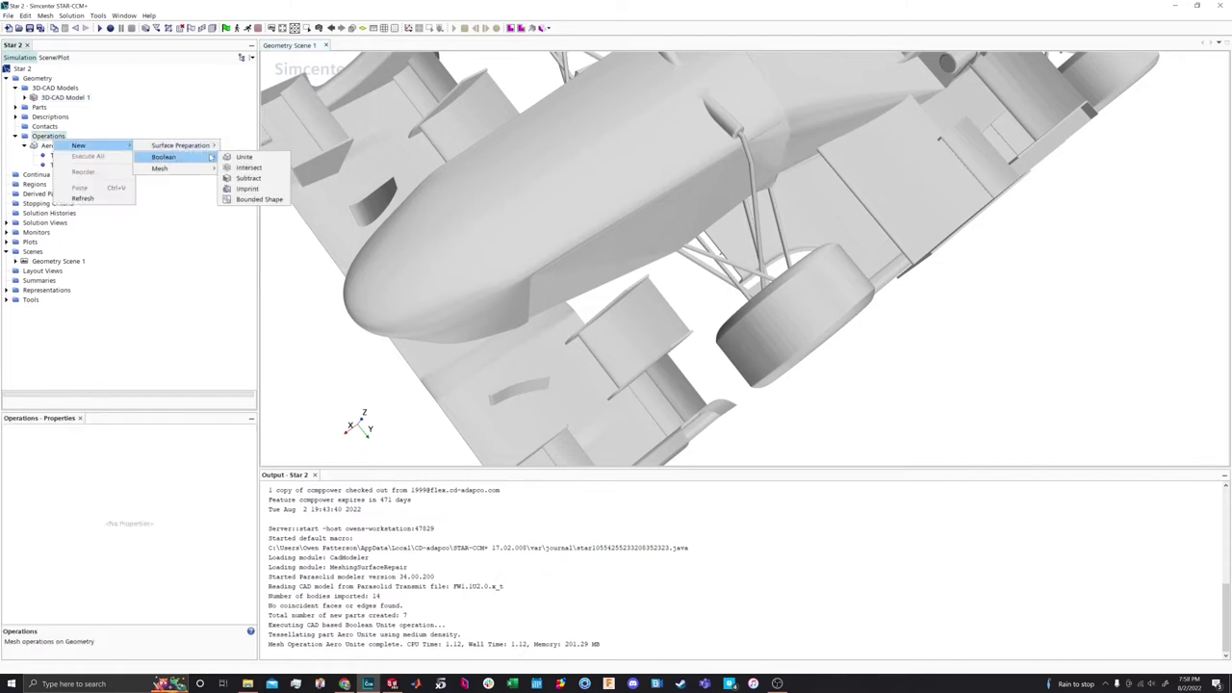
{"action": "left_click", "coordinate": [248, 178]}
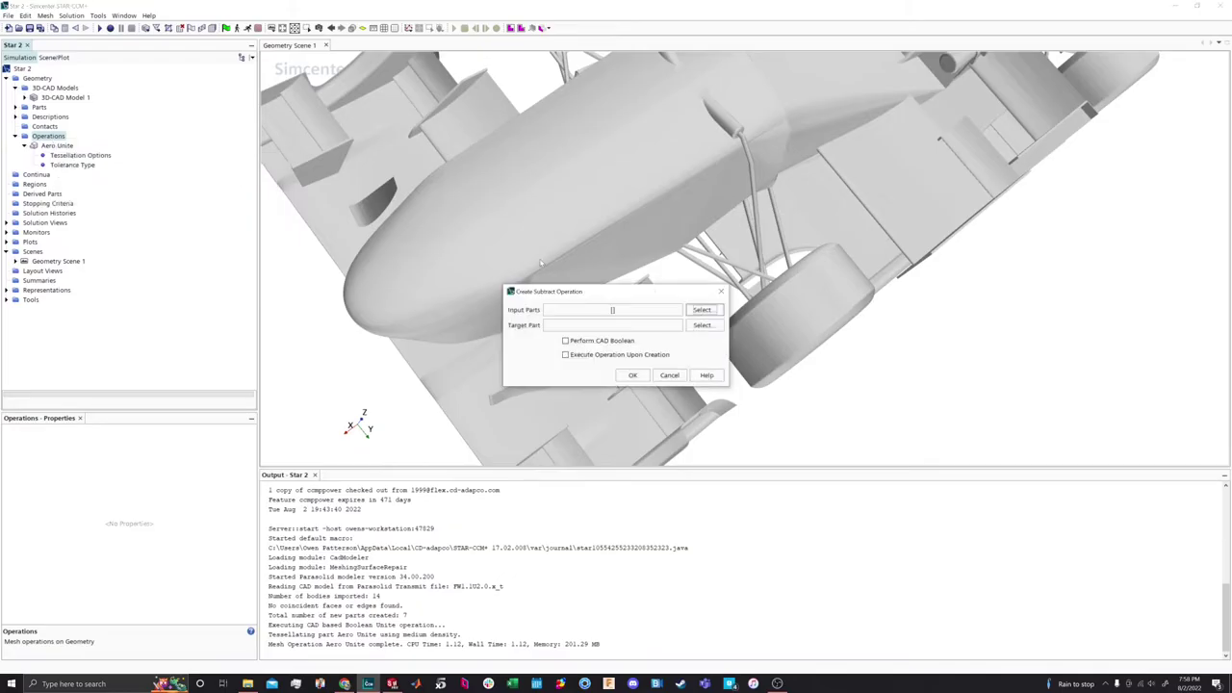
{"action": "left_click", "coordinate": [609, 310]}
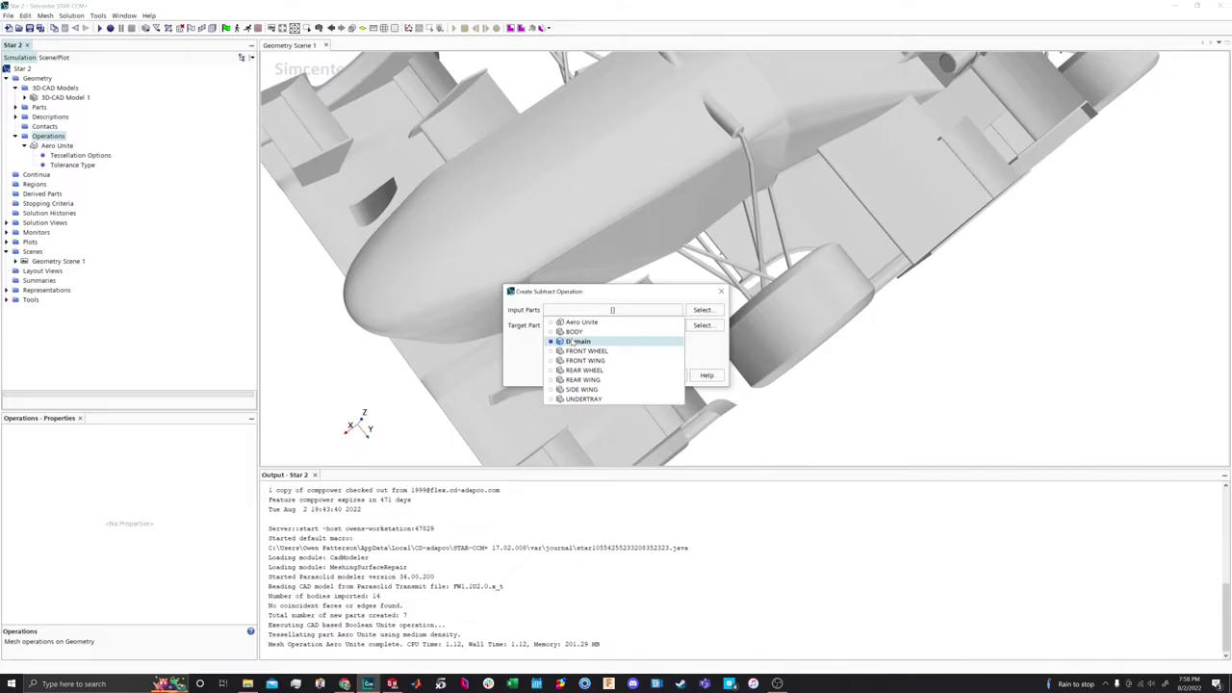
{"action": "left_click", "coordinate": [576, 322]}
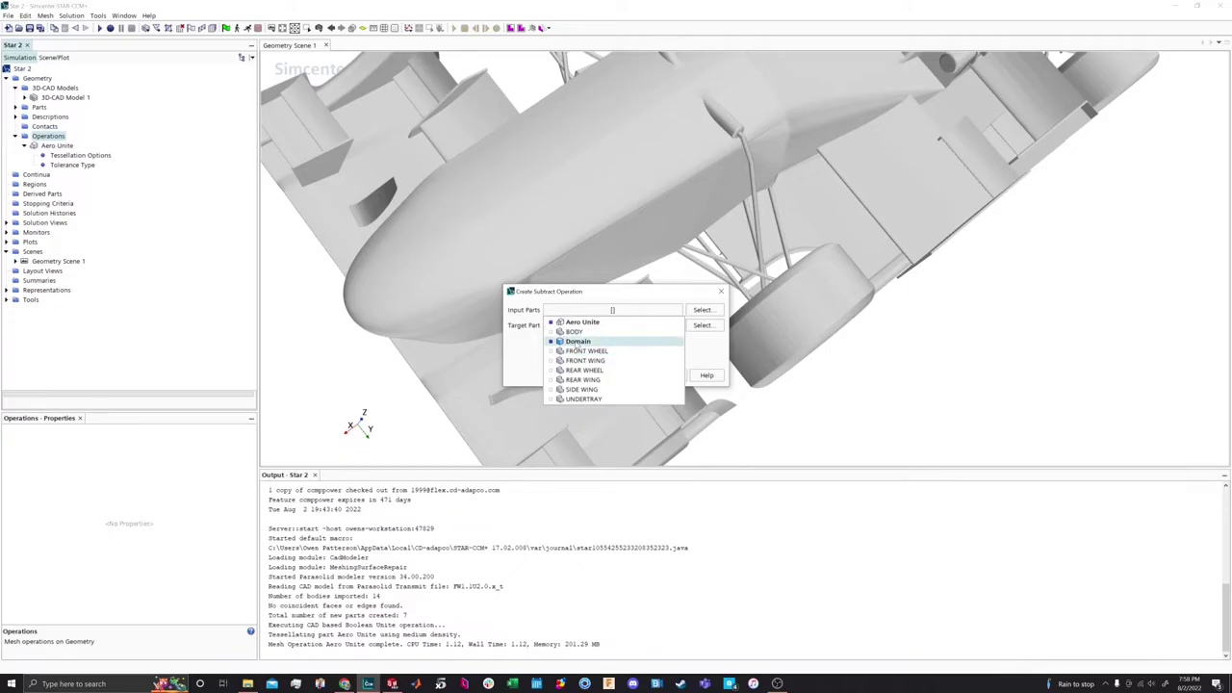
Add FRONT WHEEL, FRONT WING, REAR WHEEL, REAR WING and UNDERTRAY to the Subtract operation's input parts
{"action": "left_click", "coordinate": [628, 351]}
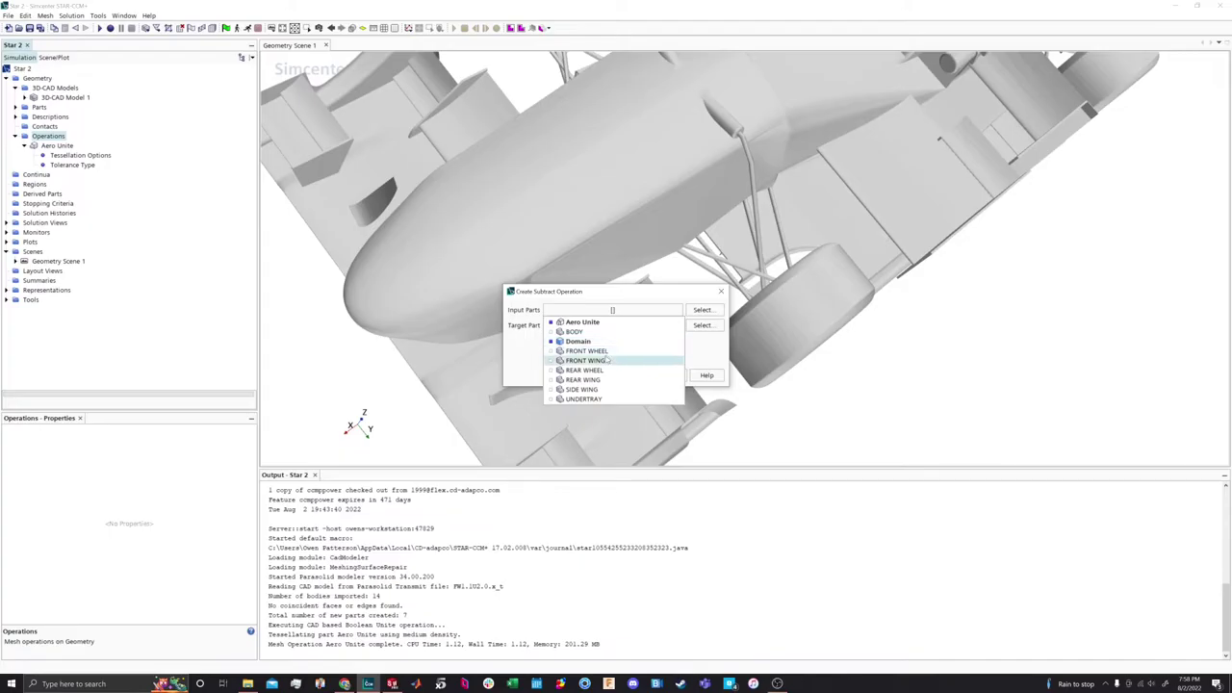
{"action": "left_click", "coordinate": [585, 361]}
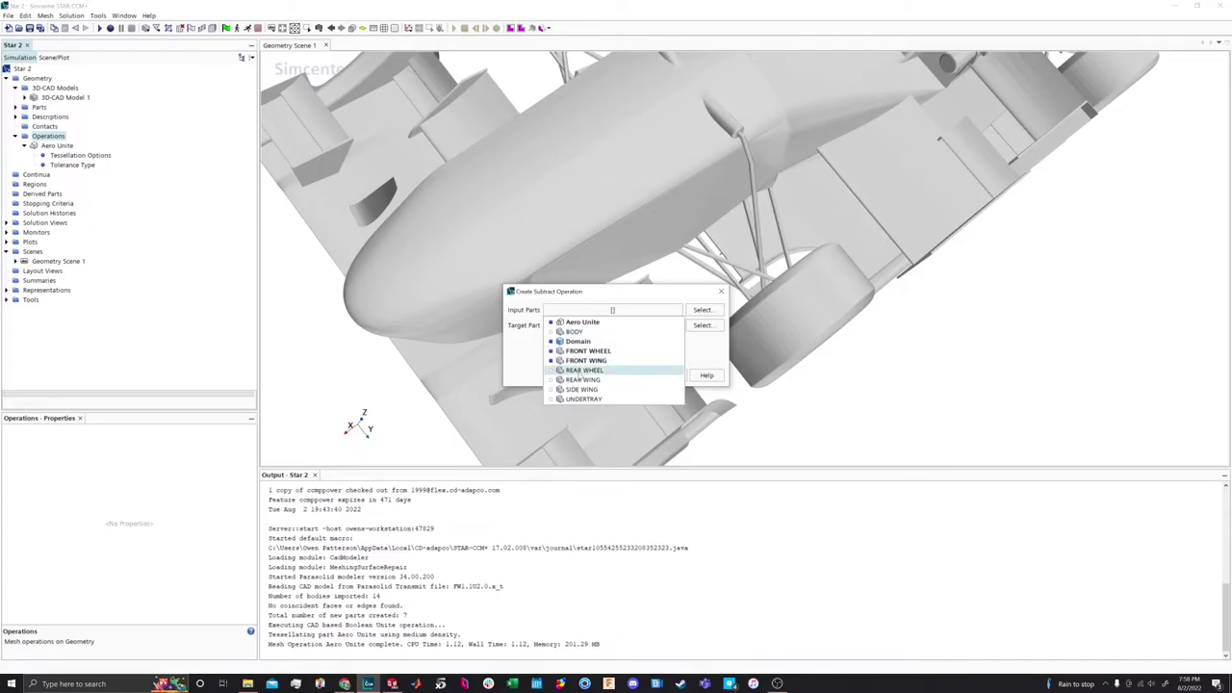
{"action": "left_click", "coordinate": [578, 371]}
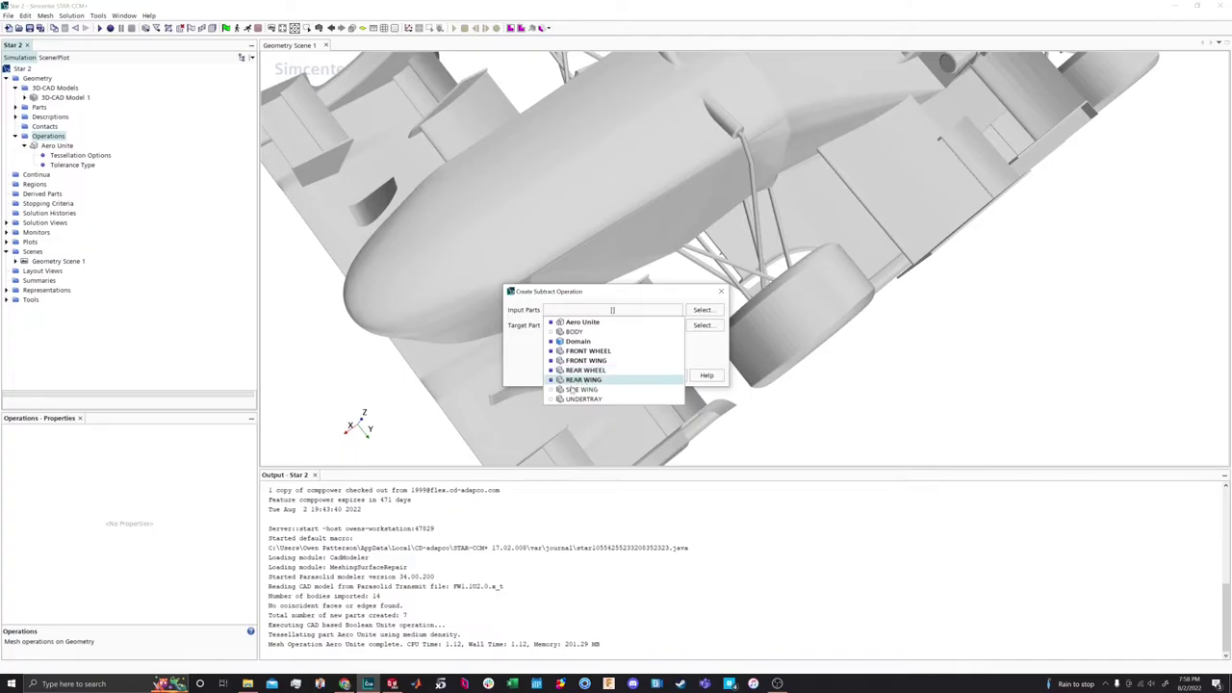
{"action": "left_click", "coordinate": [576, 381]}
{"action": "left_click", "coordinate": [577, 398]}
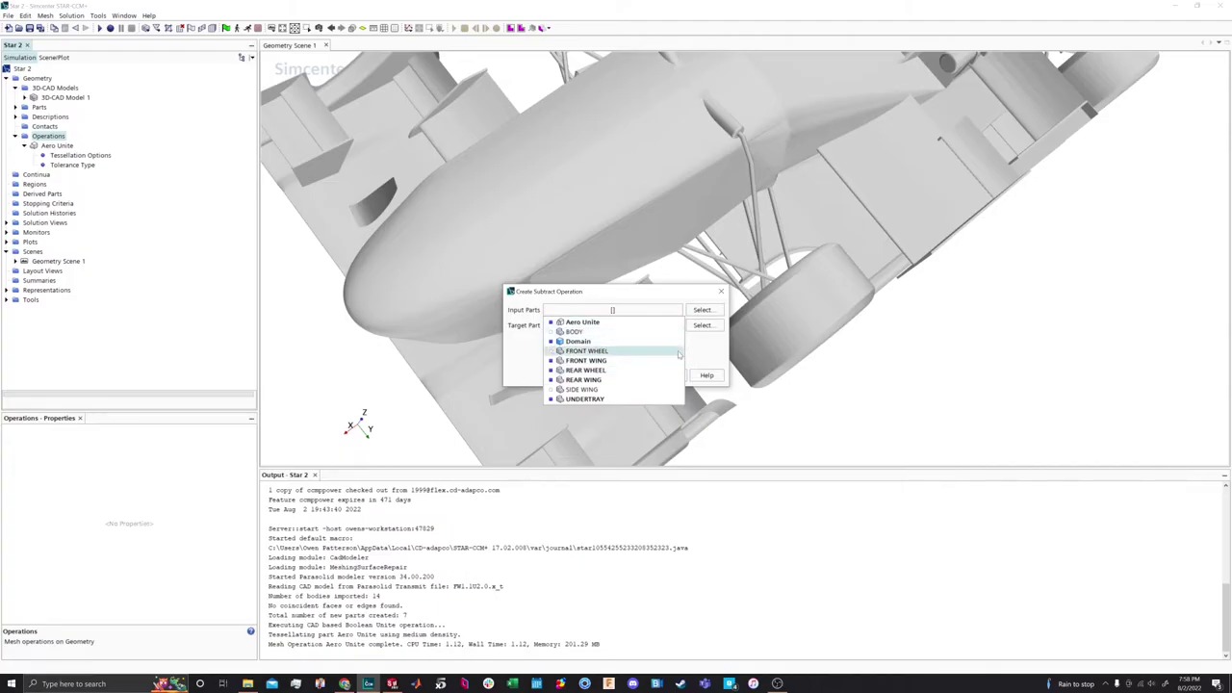
{"action": "left_click", "coordinate": [707, 354]}
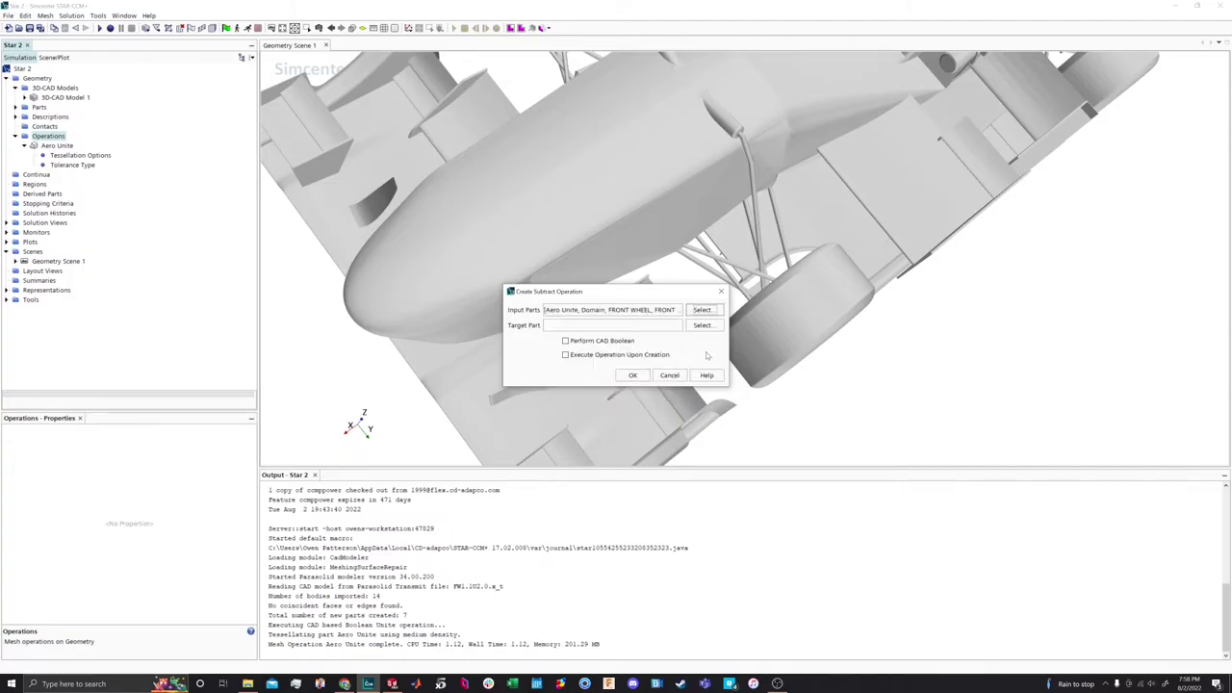
Set Domain as the target part, create the Subtract operation and execute it
{"action": "left_click", "coordinate": [633, 328]}
{"action": "left_click", "coordinate": [578, 346]}
{"action": "left_click", "coordinate": [633, 376]}
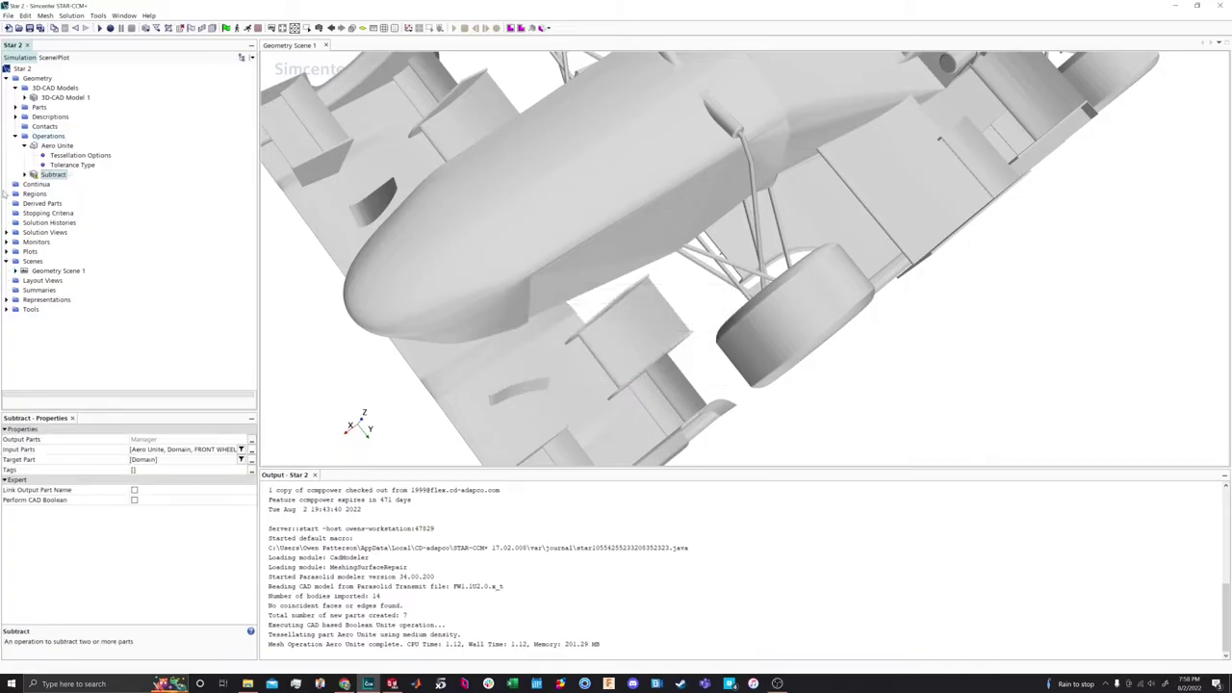
{"action": "right_click", "coordinate": [52, 175]}
{"action": "left_click", "coordinate": [81, 181]}
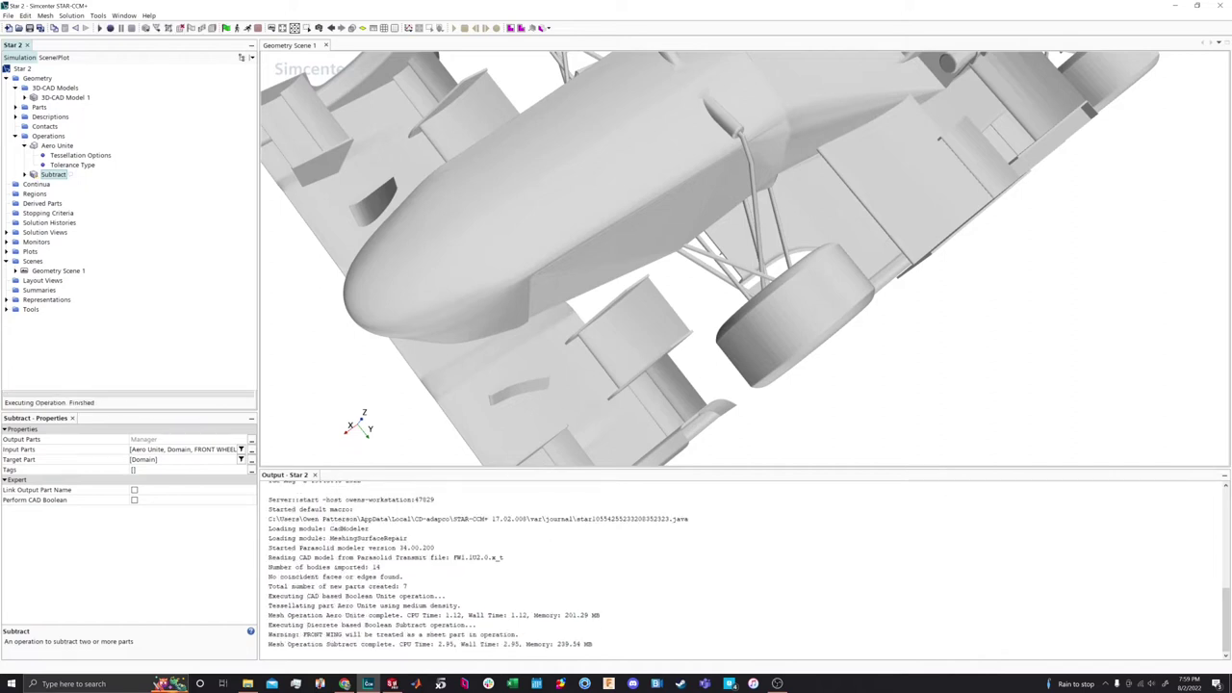
Review the Subtract operation's warning in the output and examine the FRONT WING geometry and its available part actions
{"action": "left_click_drag", "start_coordinate": [520, 635], "coordinate": [268, 633]}
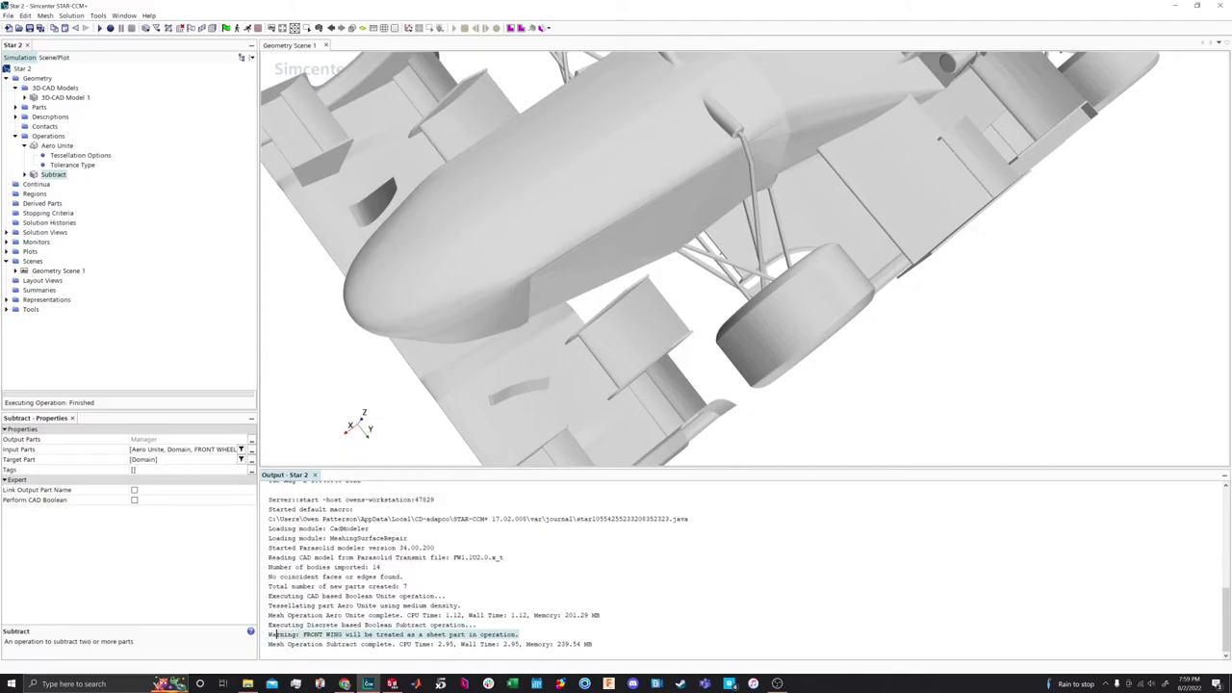
{"action": "left_click", "coordinate": [434, 367]}
{"action": "left_click_drag", "start_coordinate": [490, 294], "coordinate": [525, 323]}
{"action": "left_click", "coordinate": [525, 327]}
{"action": "scroll", "coordinate": [525, 330], "scroll_direction": "up", "scroll_amount": 5}
{"action": "scroll", "coordinate": [525, 331], "scroll_direction": "up", "scroll_amount": 10}
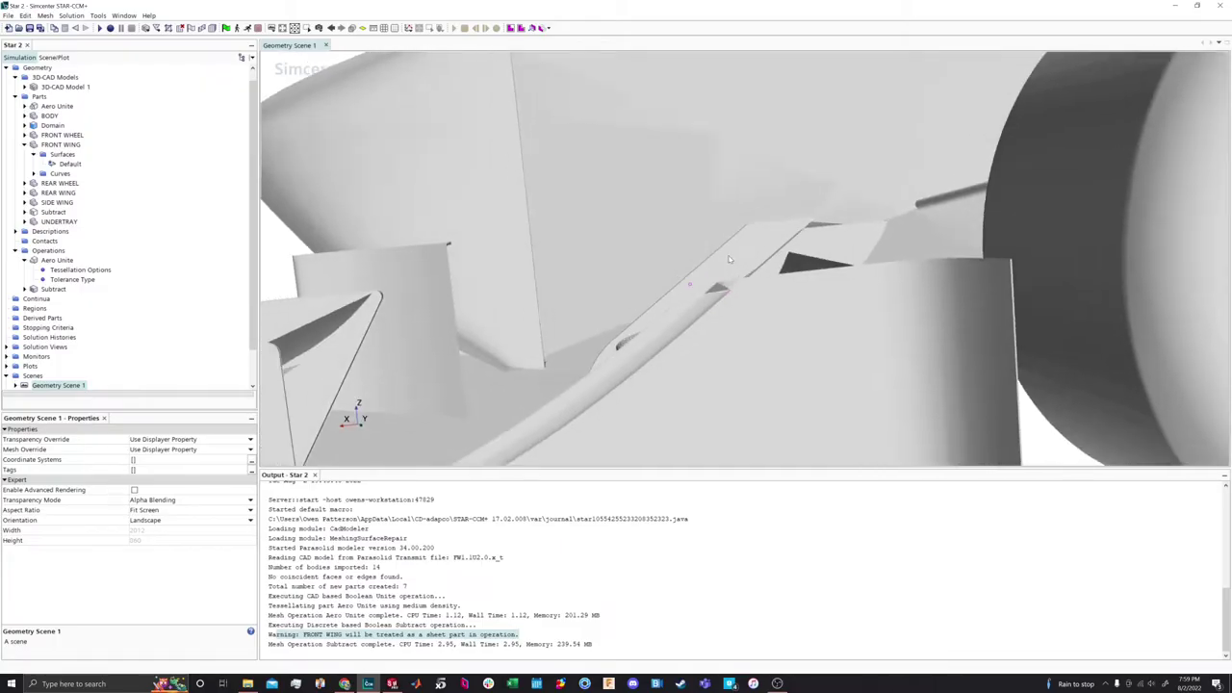
{"action": "left_click_drag", "start_coordinate": [729, 259], "coordinate": [578, 164]}
{"action": "scroll", "coordinate": [577, 164], "scroll_direction": "down", "scroll_amount": 5}
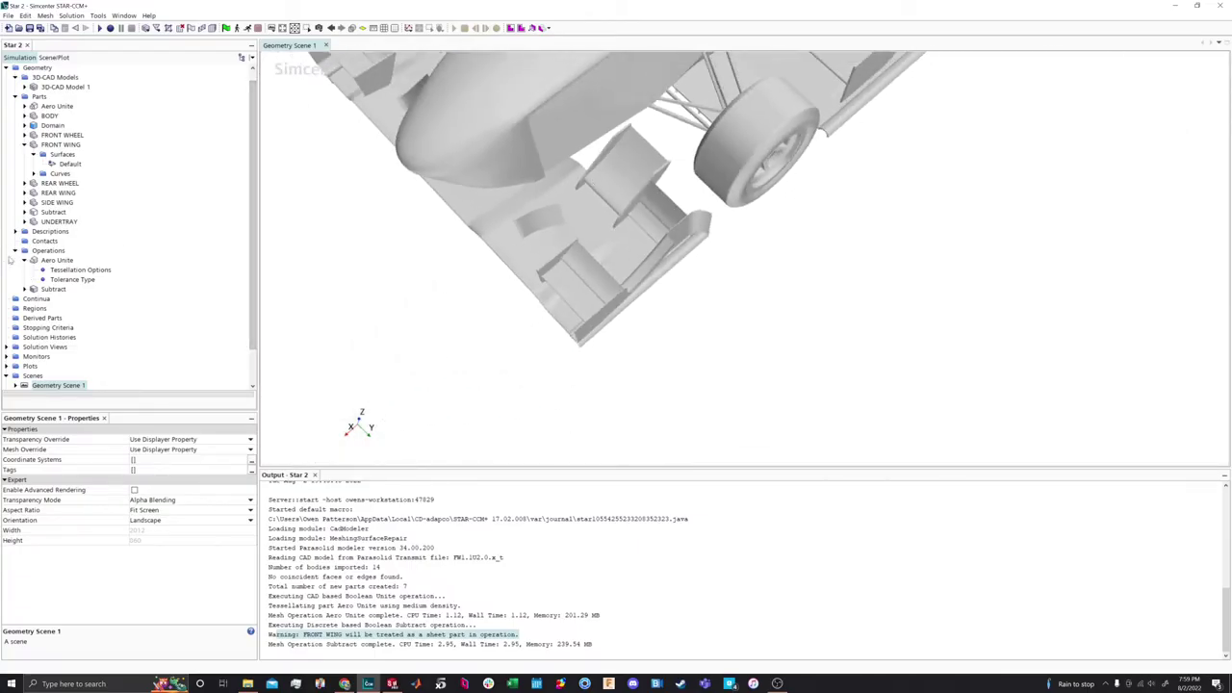
{"action": "left_click", "coordinate": [23, 260]}
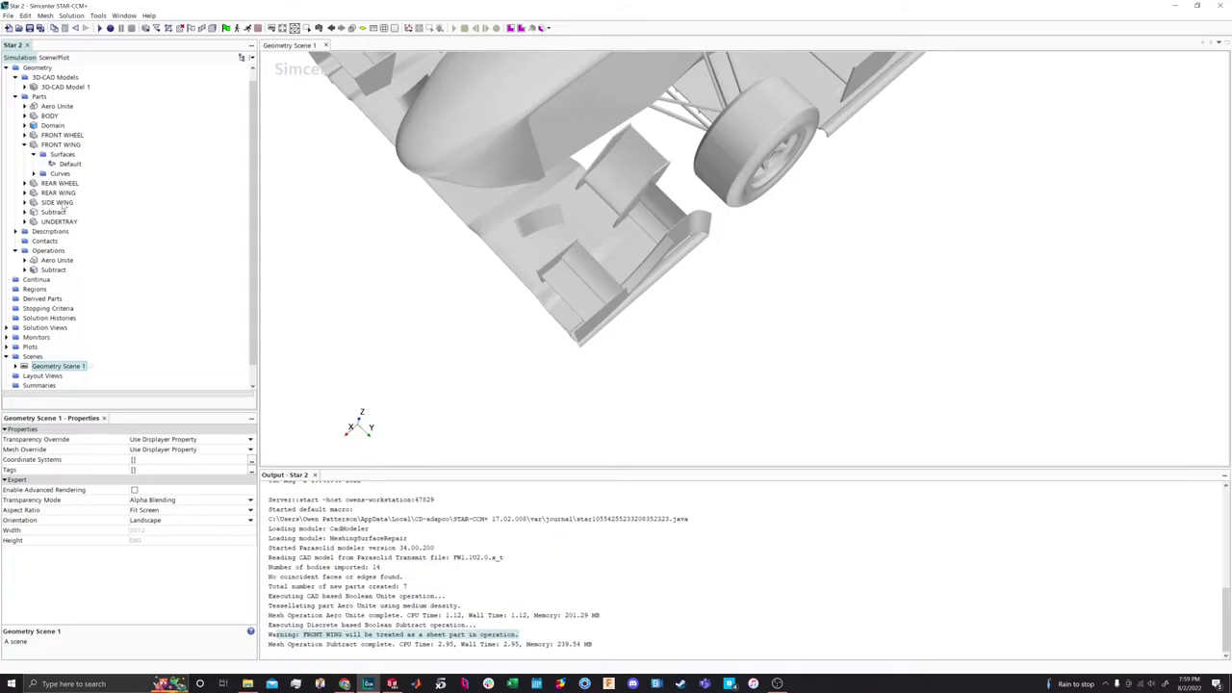
{"action": "right_click", "coordinate": [54, 144]}
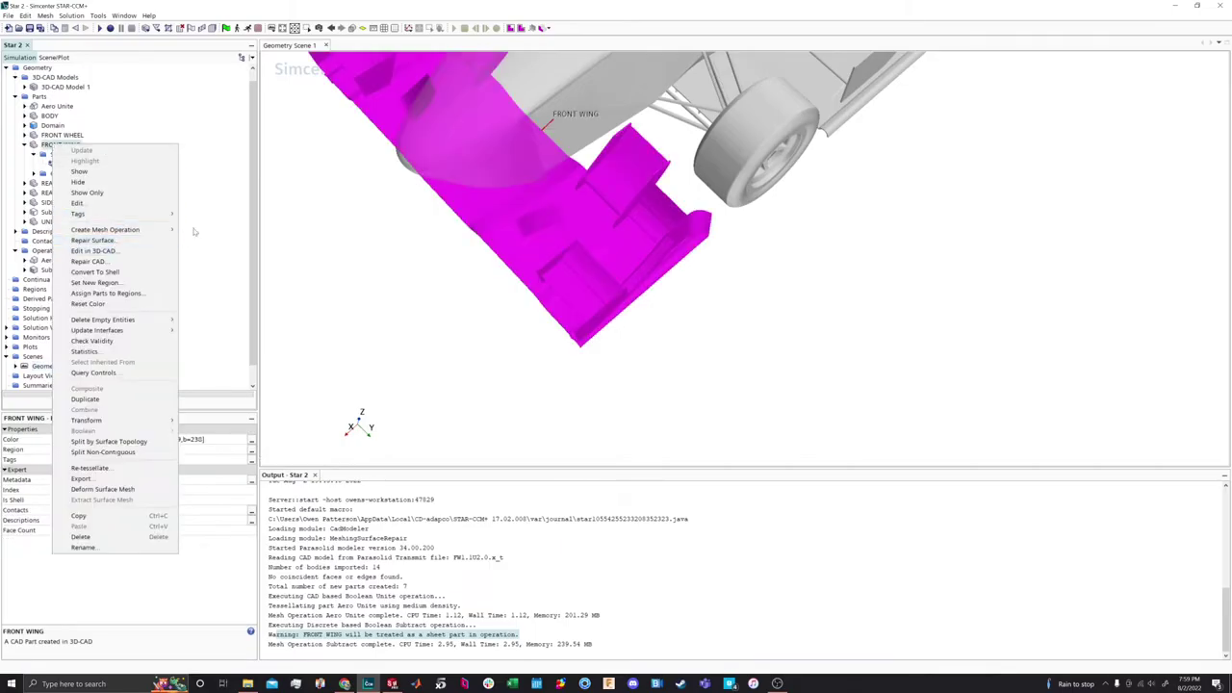
{"action": "key", "text": "Escape"}
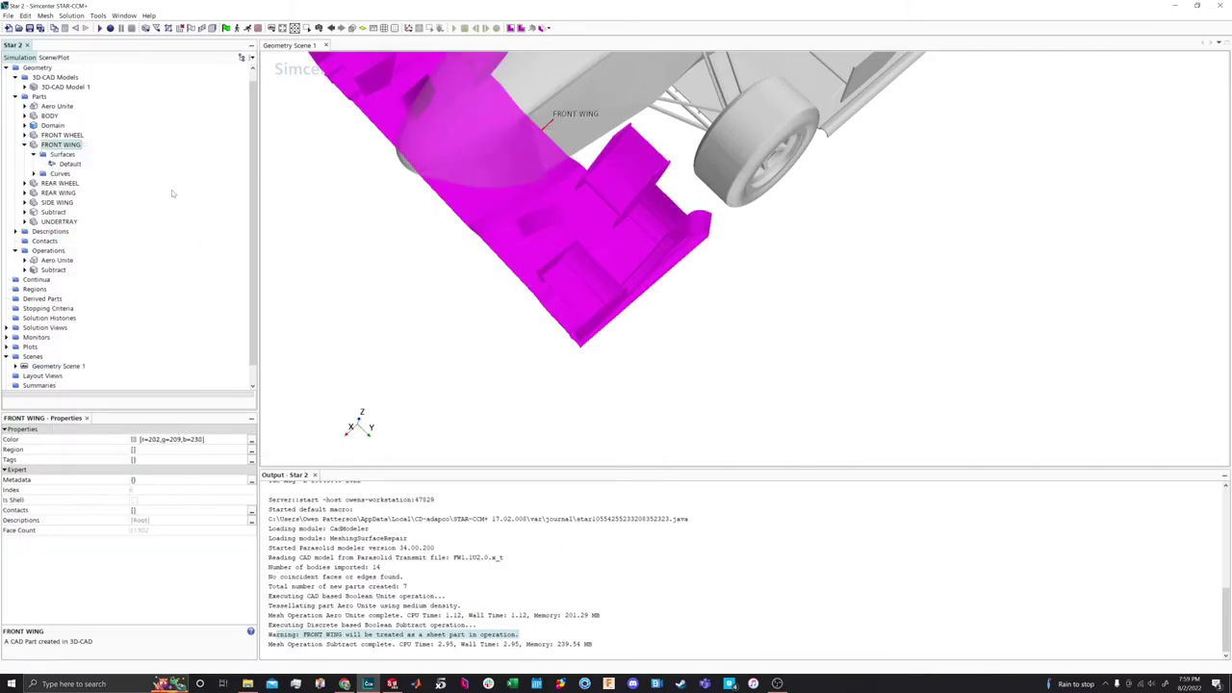
{"action": "left_click", "coordinate": [25, 144]}
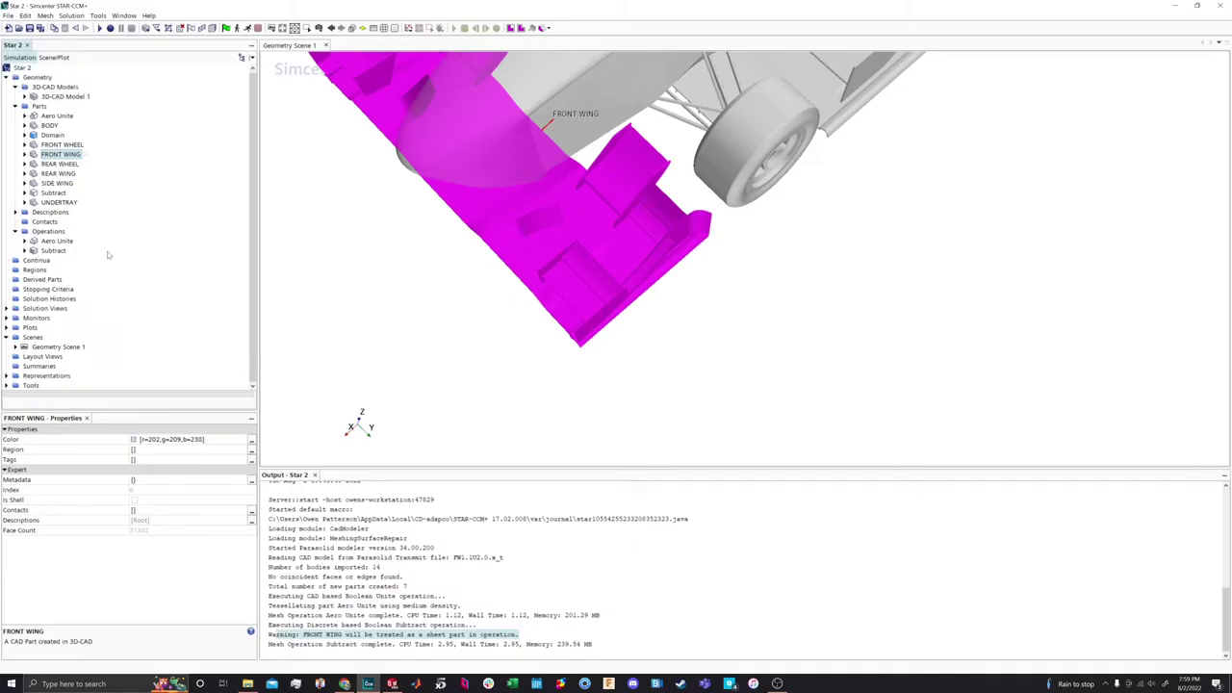
Enable Perform CAD Boolean for the Subtract operation and execute it again
{"action": "left_click", "coordinate": [53, 251]}
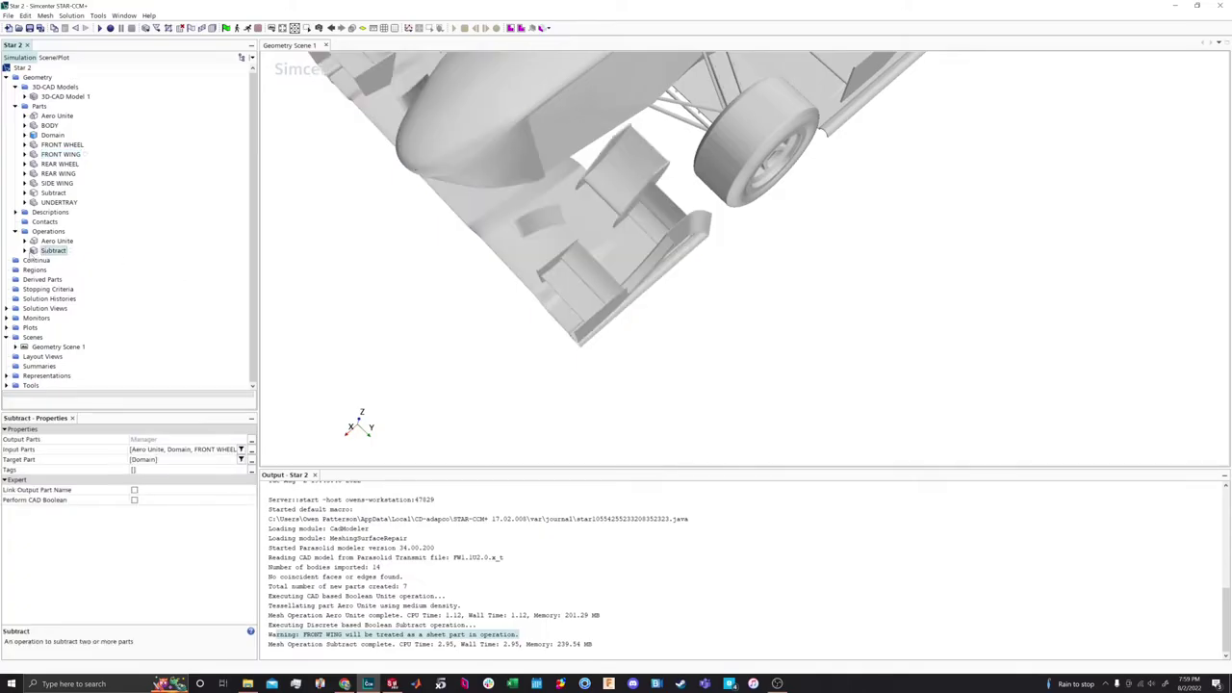
{"action": "left_click", "coordinate": [24, 251]}
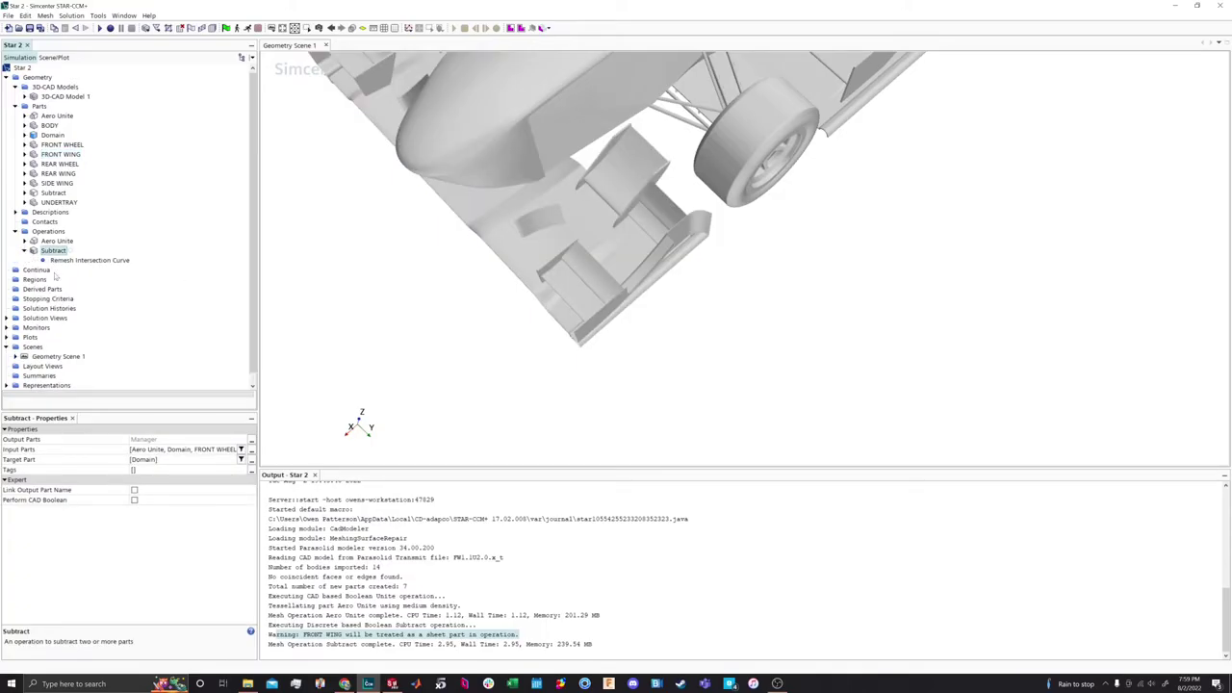
{"action": "left_click", "coordinate": [134, 501]}
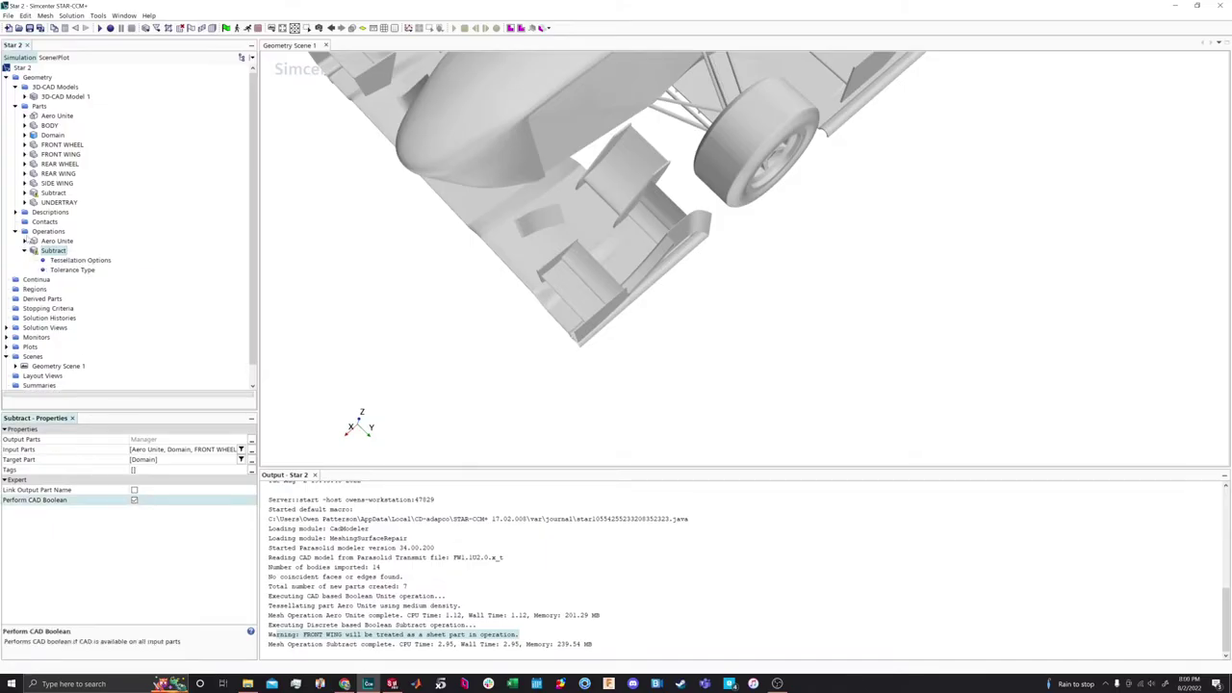
{"action": "right_click", "coordinate": [51, 252]}
{"action": "left_click", "coordinate": [62, 257]}
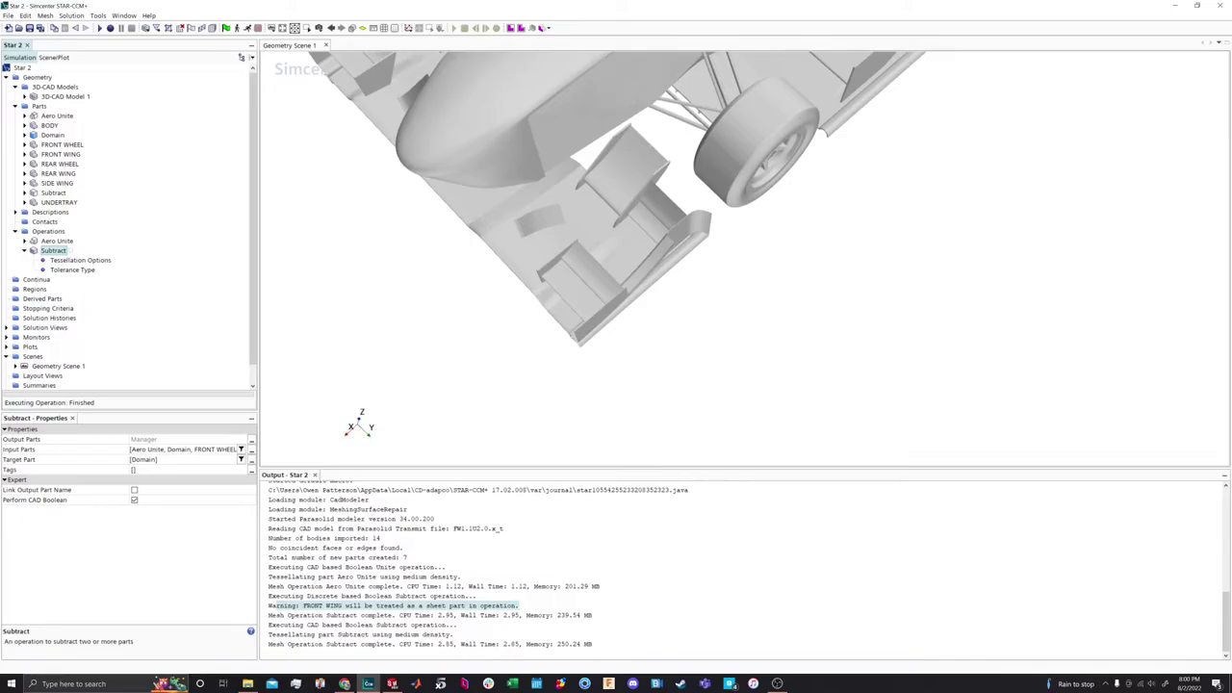
Create a new empty scene
{"action": "scroll", "coordinate": [16, 272], "scroll_direction": "down", "scroll_amount": 1}
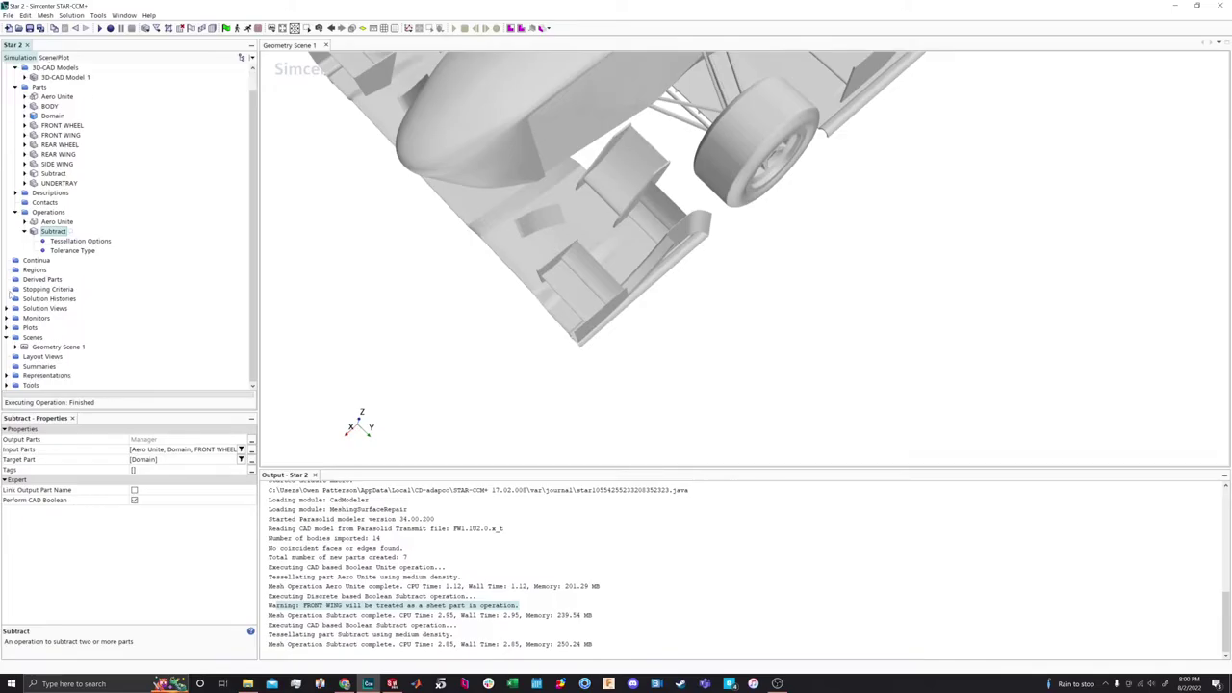
{"action": "right_click", "coordinate": [35, 339]}
{"action": "mouse_move", "coordinate": [106, 343]}
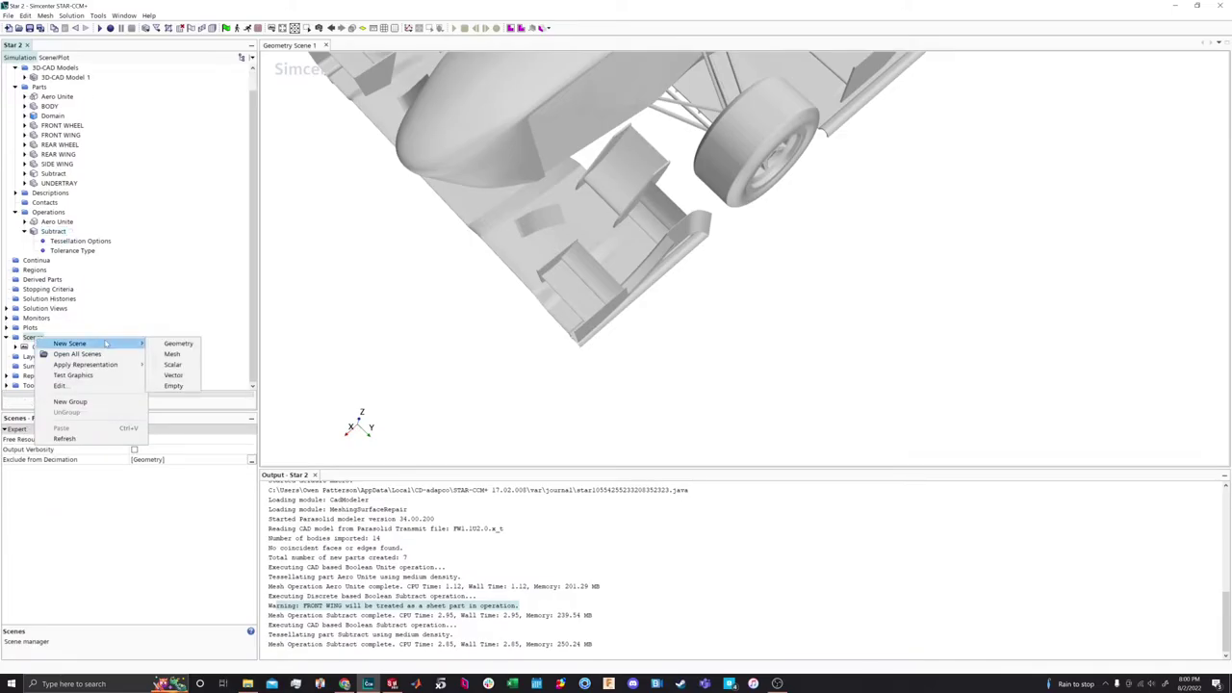
{"action": "left_click", "coordinate": [173, 386]}
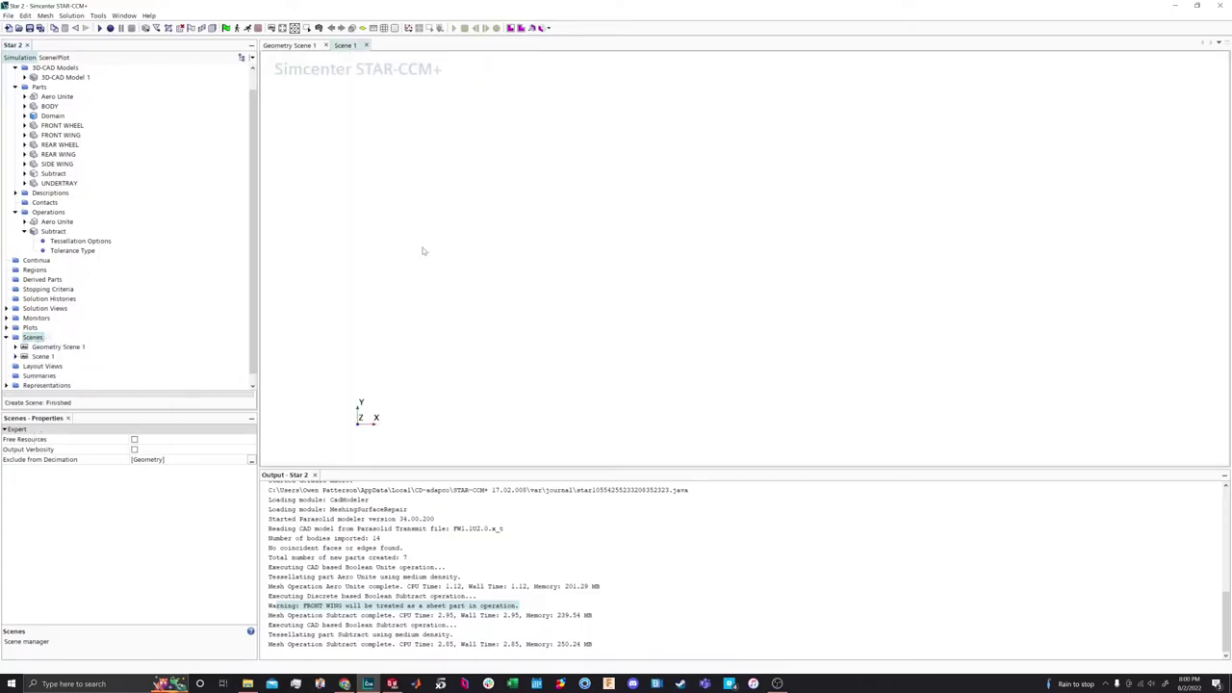
{"action": "right_click", "coordinate": [39, 339]}
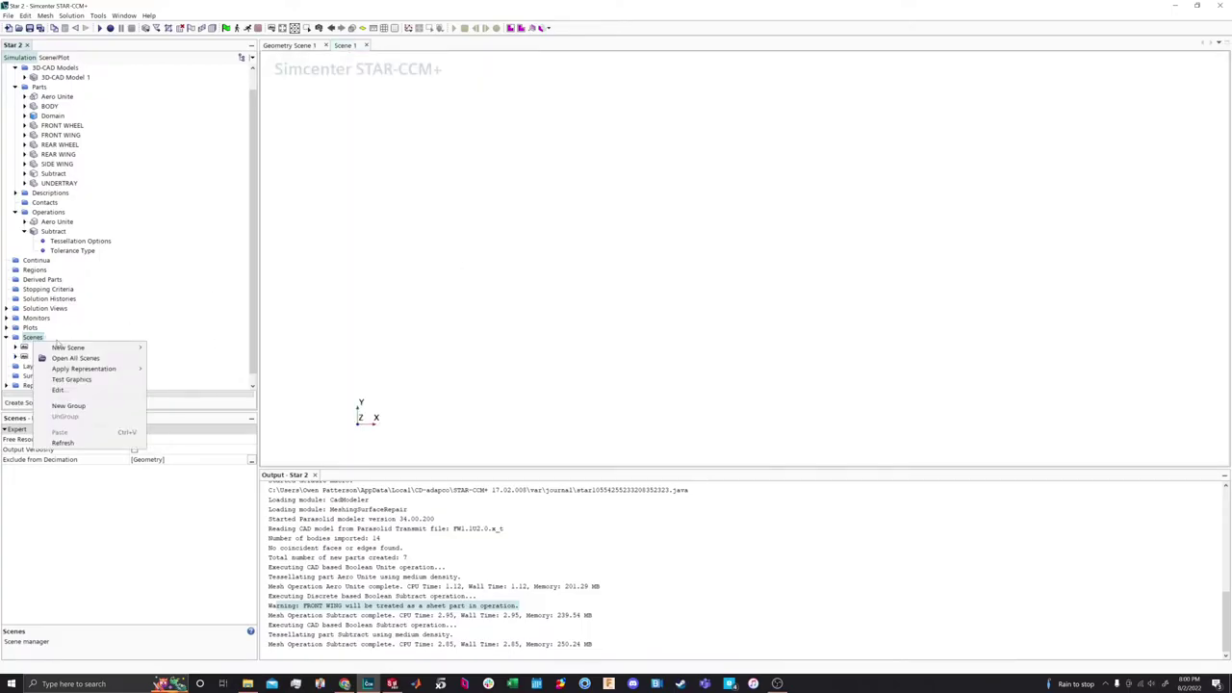
{"action": "left_click", "coordinate": [175, 288]}
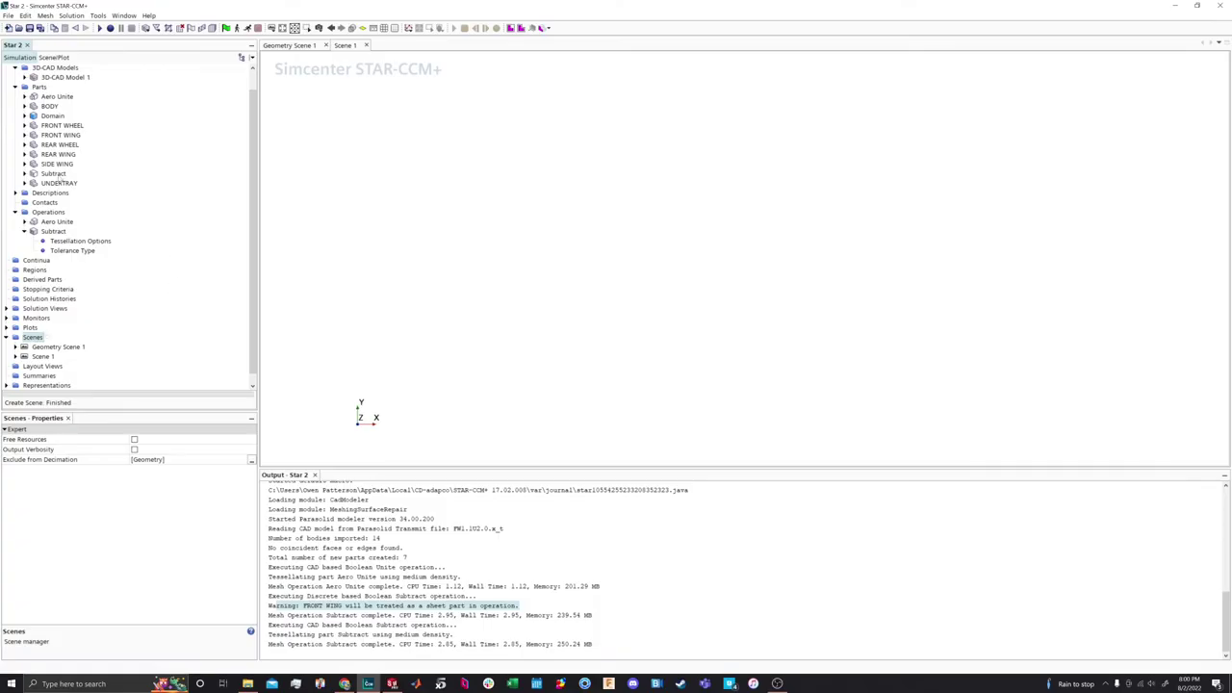
Add the Subtract part to the empty scene with new Surface and Scalar displayers
{"action": "left_click_drag", "start_coordinate": [53, 174], "coordinate": [575, 249]}
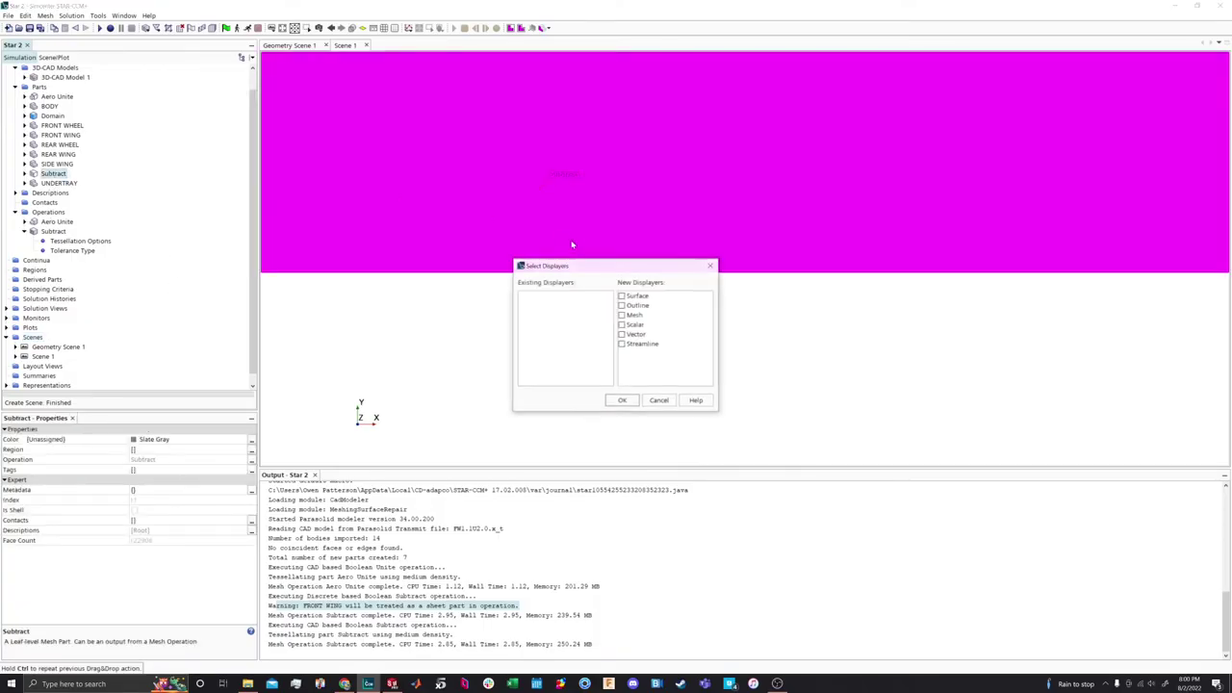
{"action": "left_click", "coordinate": [636, 296]}
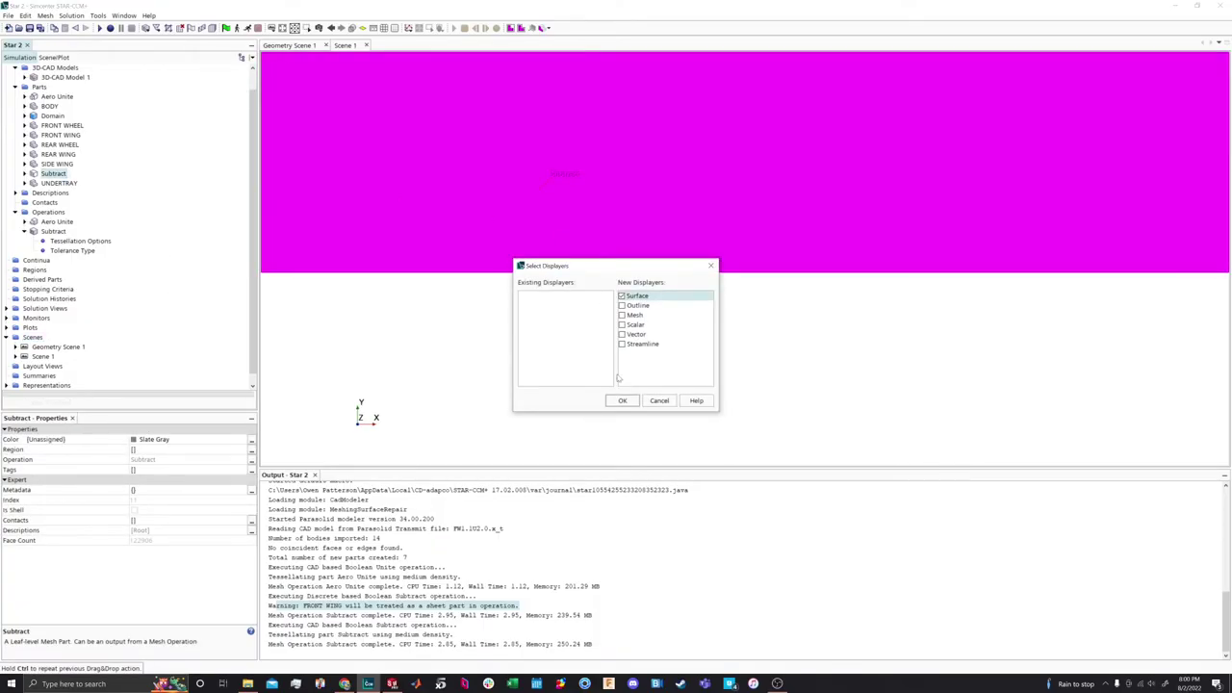
{"action": "left_click", "coordinate": [636, 326]}
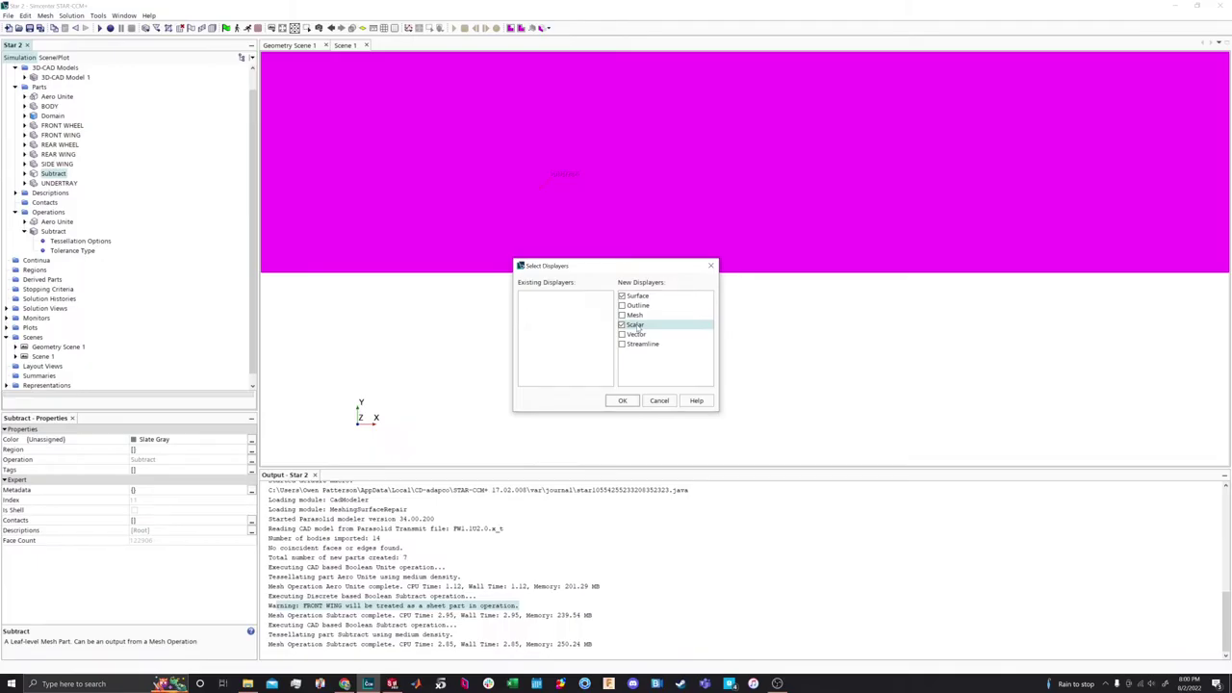
{"action": "left_click", "coordinate": [623, 401]}
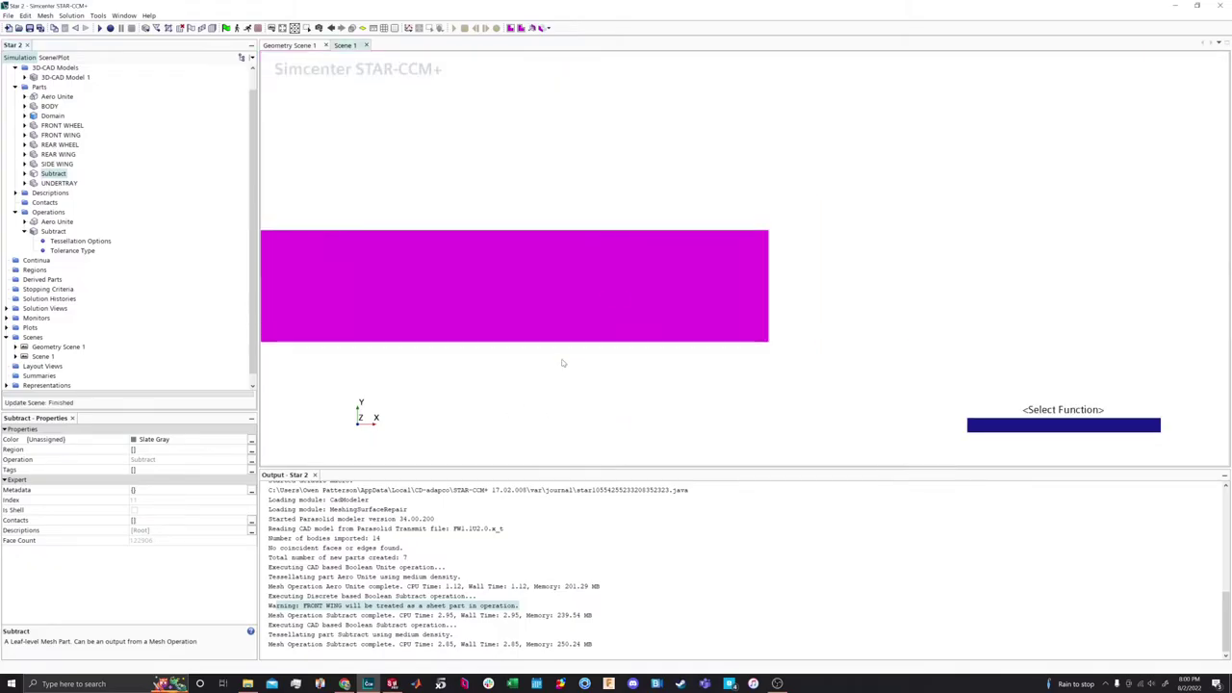
Hide the Domain's Walls, Road, Inlet and Outlet surfaces in the scene so only the car is displayed
{"action": "left_click", "coordinate": [563, 363]}
{"action": "left_click_drag", "start_coordinate": [949, 413], "coordinate": [632, 319]}
{"action": "right_click", "coordinate": [631, 319]}
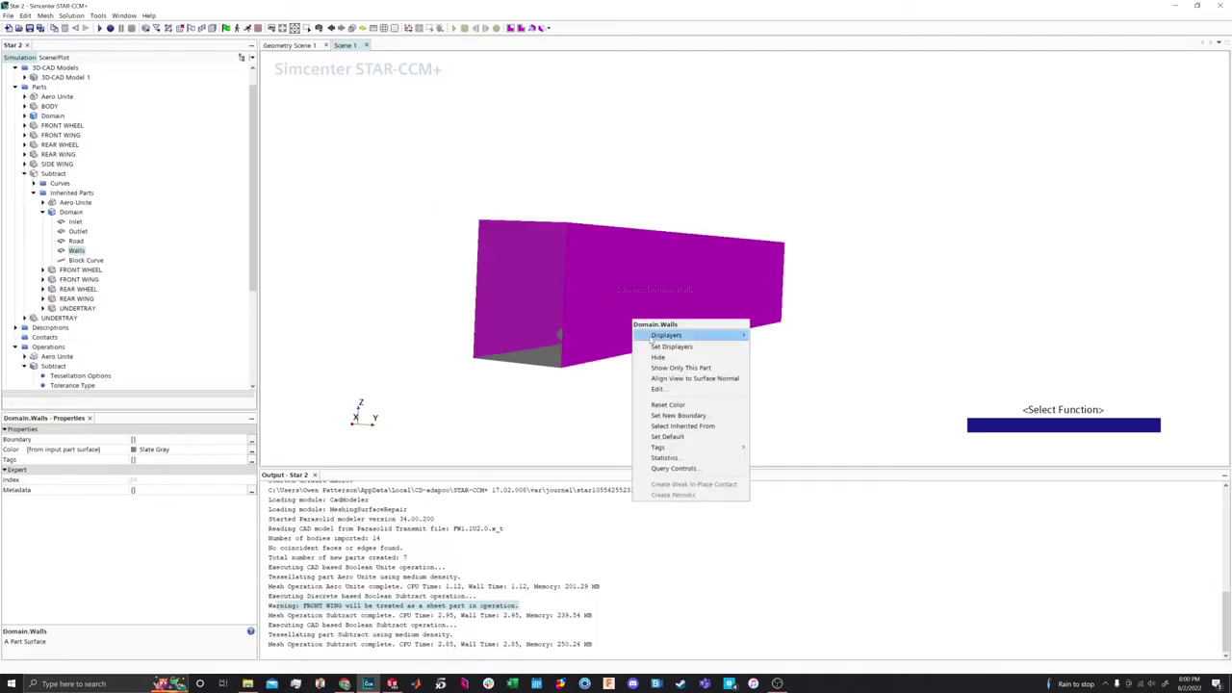
{"action": "left_click", "coordinate": [658, 357]}
{"action": "left_click", "coordinate": [616, 336]}
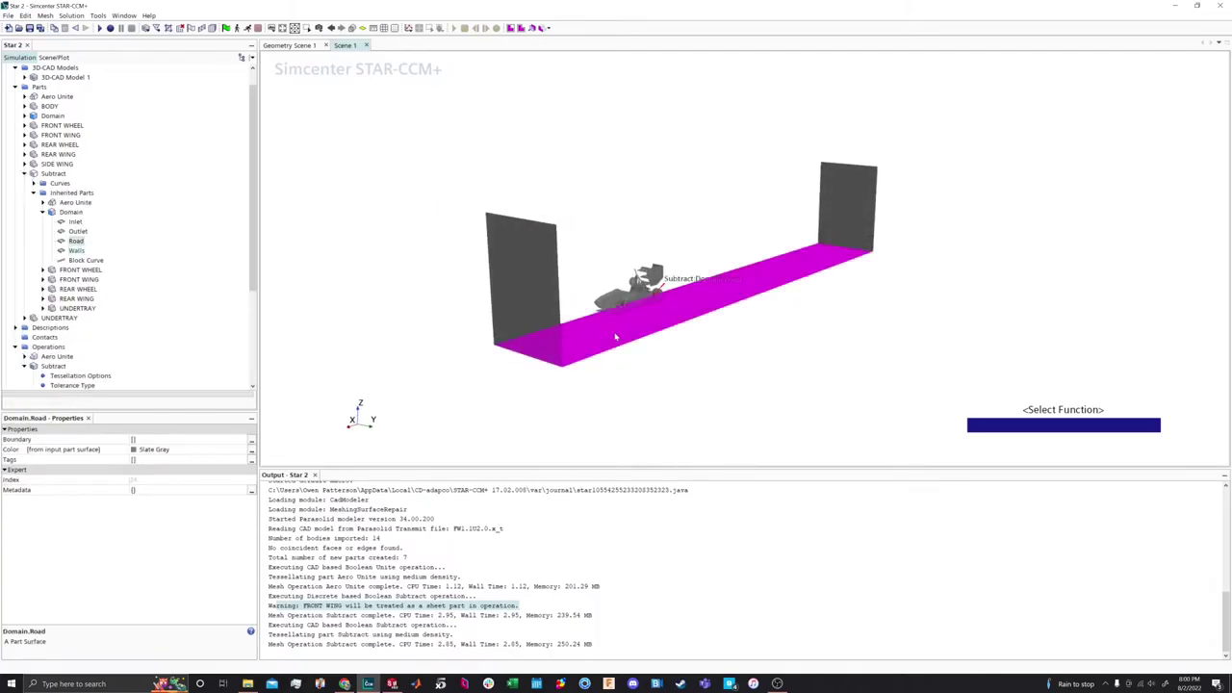
{"action": "right_click", "coordinate": [639, 328]}
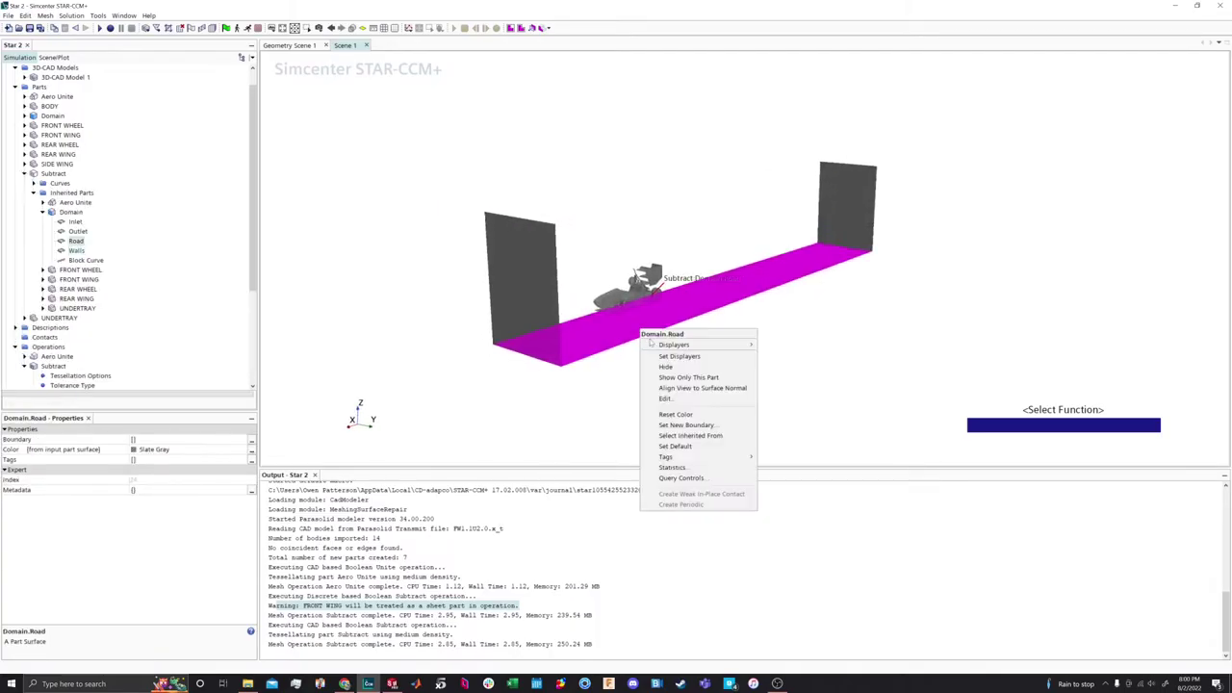
{"action": "left_click", "coordinate": [672, 369]}
{"action": "right_click", "coordinate": [521, 303]}
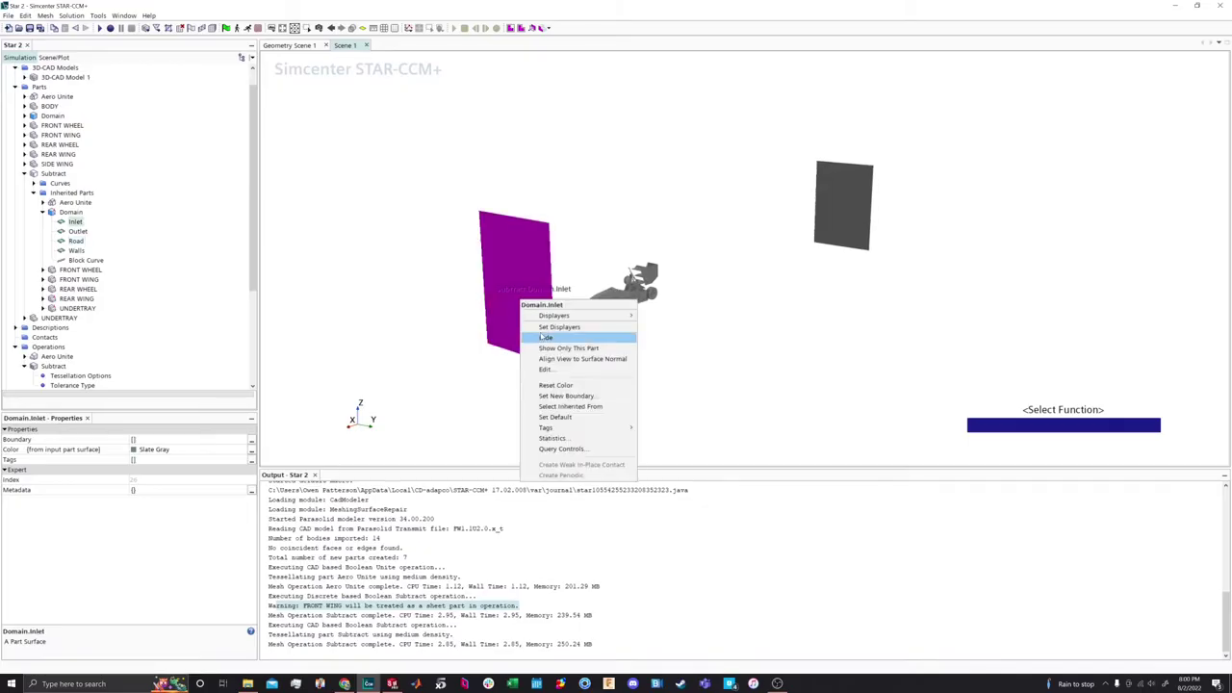
{"action": "left_click", "coordinate": [534, 338]}
{"action": "right_click", "coordinate": [831, 220]}
{"action": "left_click", "coordinate": [853, 257]}
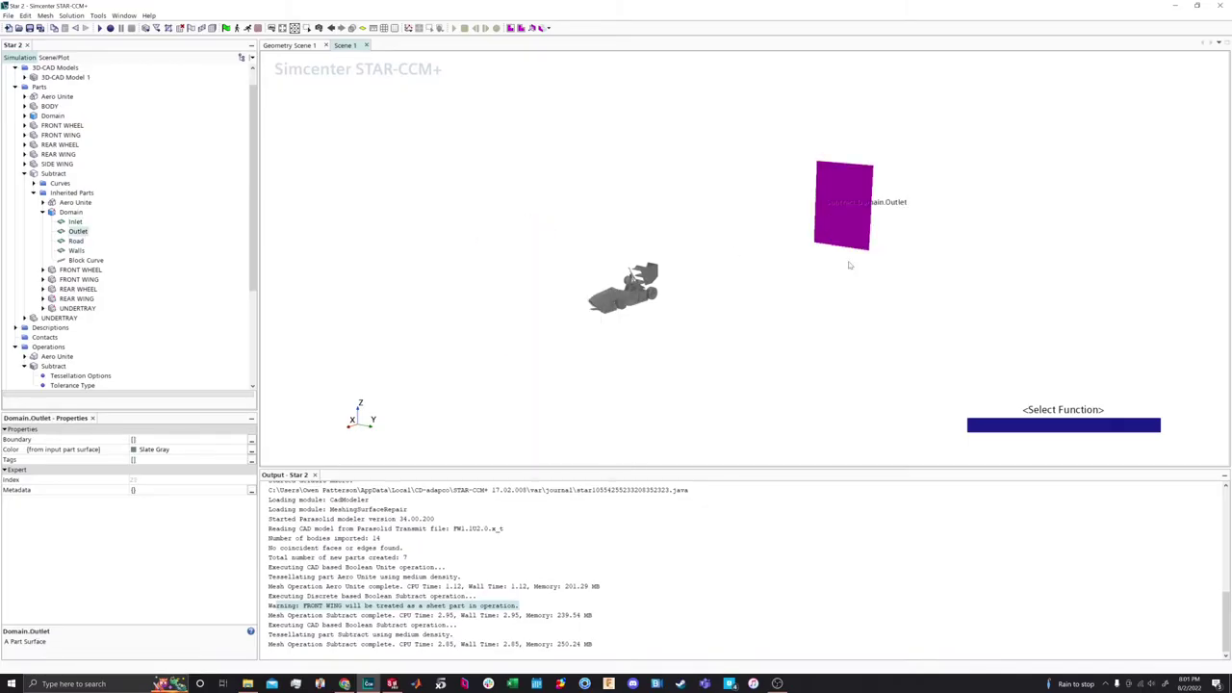
Examine the subtracted front wing geometry up close, especially where its elements, endplate and curved lower surfaces meet
{"action": "scroll", "coordinate": [657, 281], "scroll_direction": "up", "scroll_amount": 8}
{"action": "left_click_drag", "start_coordinate": [656, 282], "coordinate": [749, 339]}
{"action": "scroll", "coordinate": [749, 339], "scroll_direction": "up", "scroll_amount": 10}
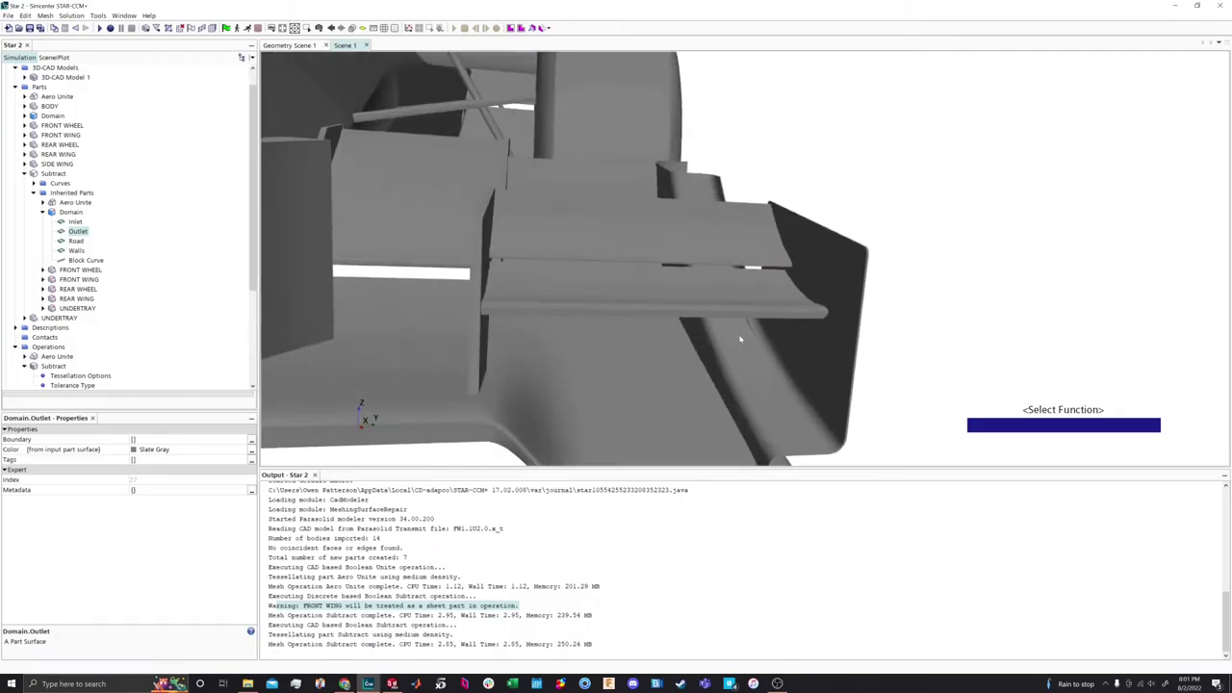
{"action": "scroll", "coordinate": [734, 308], "scroll_direction": "up", "scroll_amount": 3}
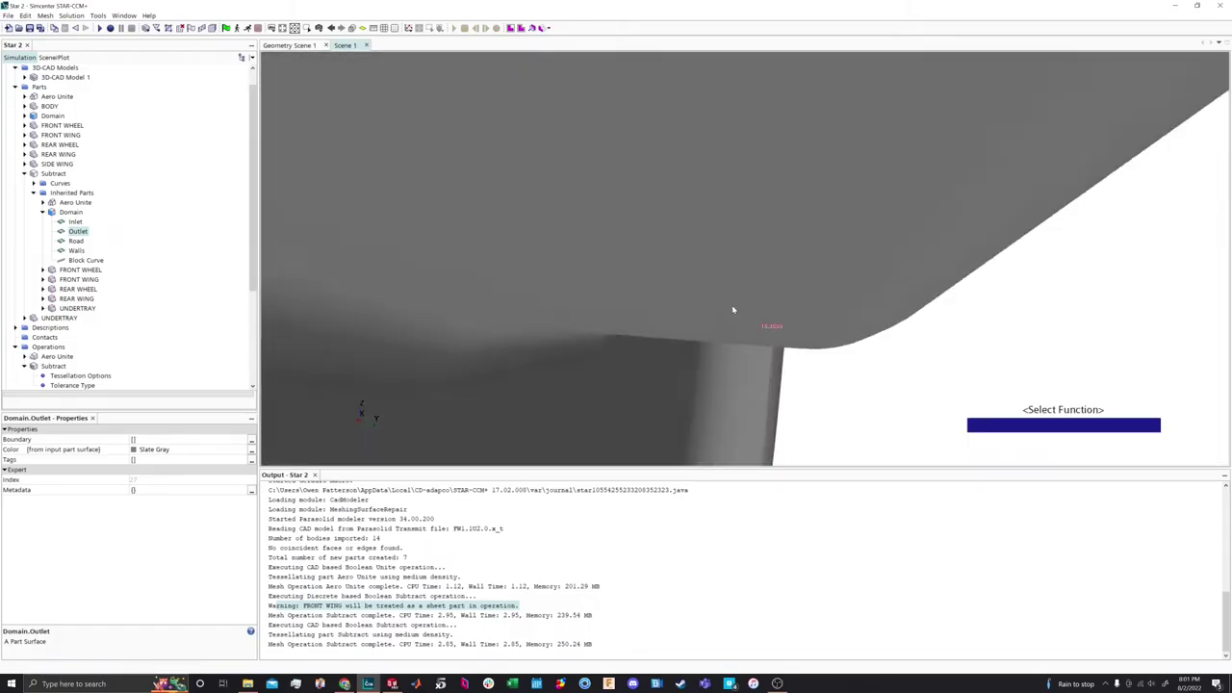
{"action": "scroll", "coordinate": [732, 317], "scroll_direction": "down", "scroll_amount": 4}
{"action": "scroll", "coordinate": [721, 321], "scroll_direction": "up", "scroll_amount": 4}
{"action": "scroll", "coordinate": [744, 320], "scroll_direction": "down", "scroll_amount": 4}
{"action": "scroll", "coordinate": [744, 321], "scroll_direction": "up", "scroll_amount": 4}
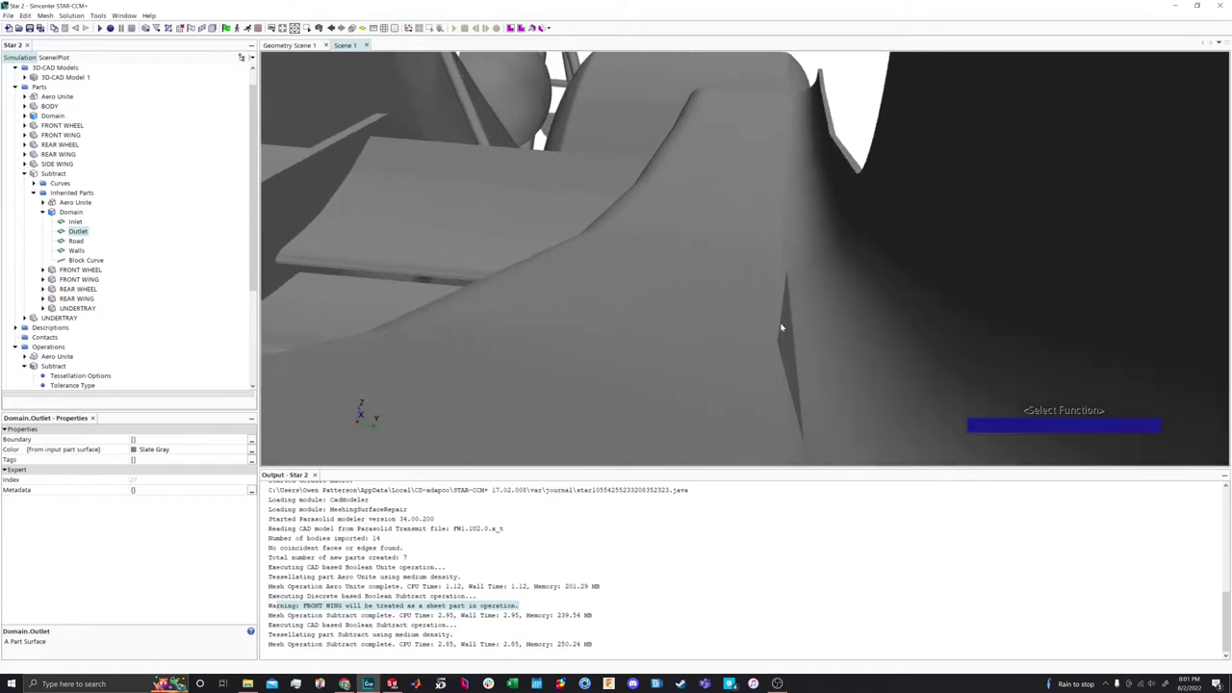
{"action": "scroll", "coordinate": [751, 322], "scroll_direction": "down", "scroll_amount": 5}
{"action": "scroll", "coordinate": [752, 318], "scroll_direction": "up", "scroll_amount": 4}
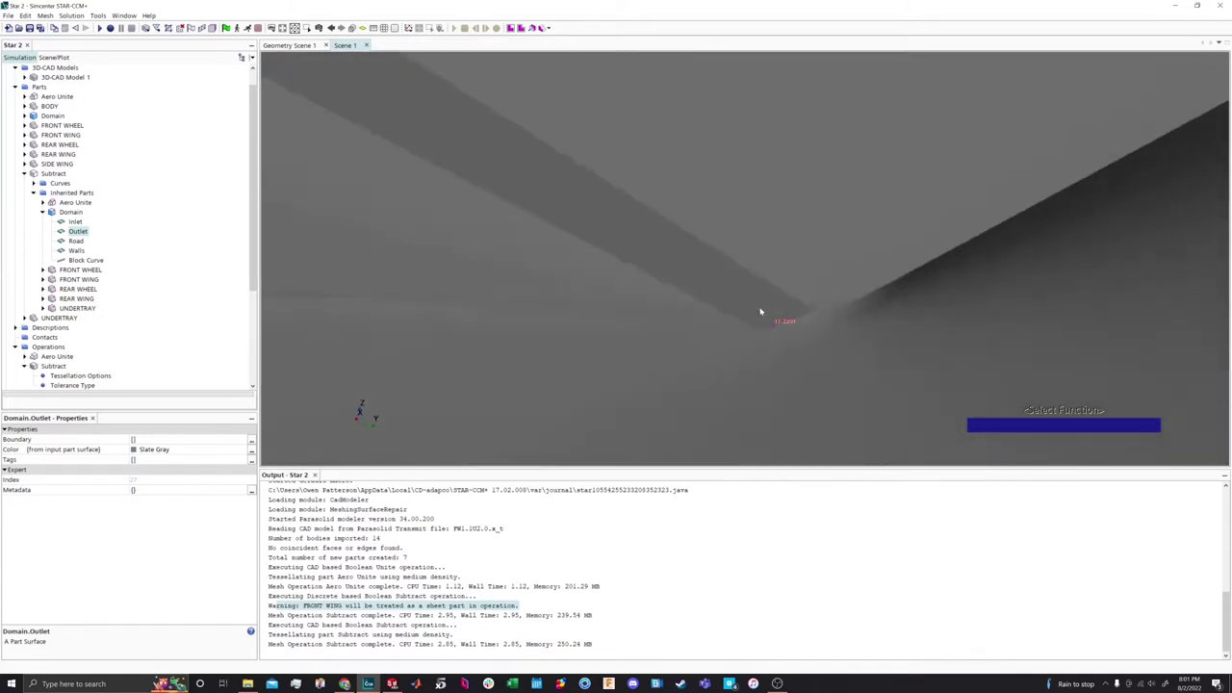
{"action": "scroll", "coordinate": [771, 319], "scroll_direction": "down", "scroll_amount": 4}
{"action": "scroll", "coordinate": [797, 322], "scroll_direction": "down", "scroll_amount": 5}
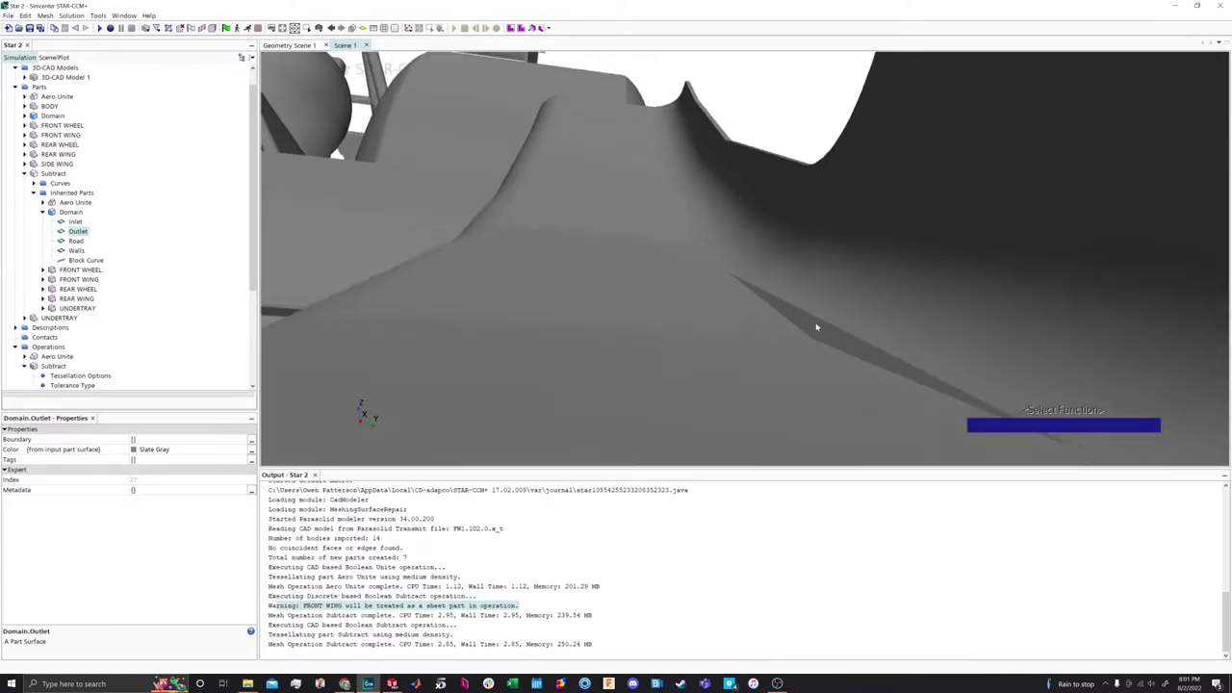
{"action": "scroll", "coordinate": [798, 341], "scroll_direction": "down", "scroll_amount": 5}
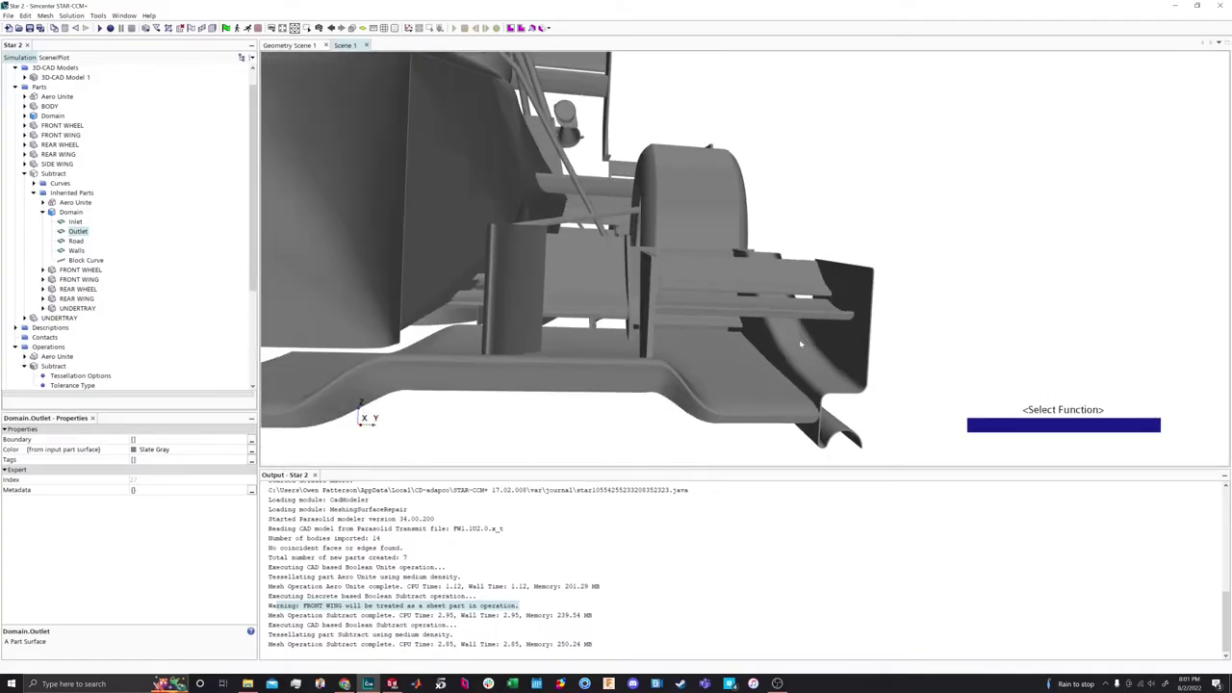
Examine the subtracted car geometry from the front, side and underside, and collapse the Subtract part's contents
{"action": "left_click_drag", "start_coordinate": [800, 344], "coordinate": [664, 339]}
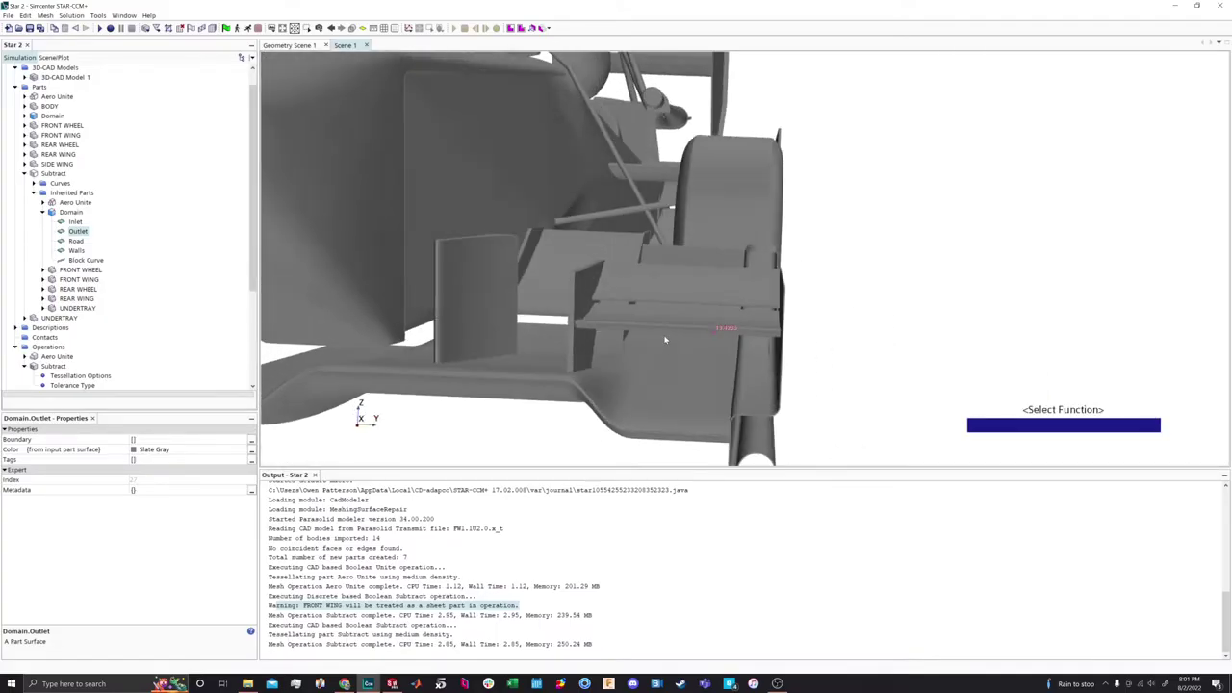
{"action": "left_click_drag", "start_coordinate": [588, 247], "coordinate": [756, 298]}
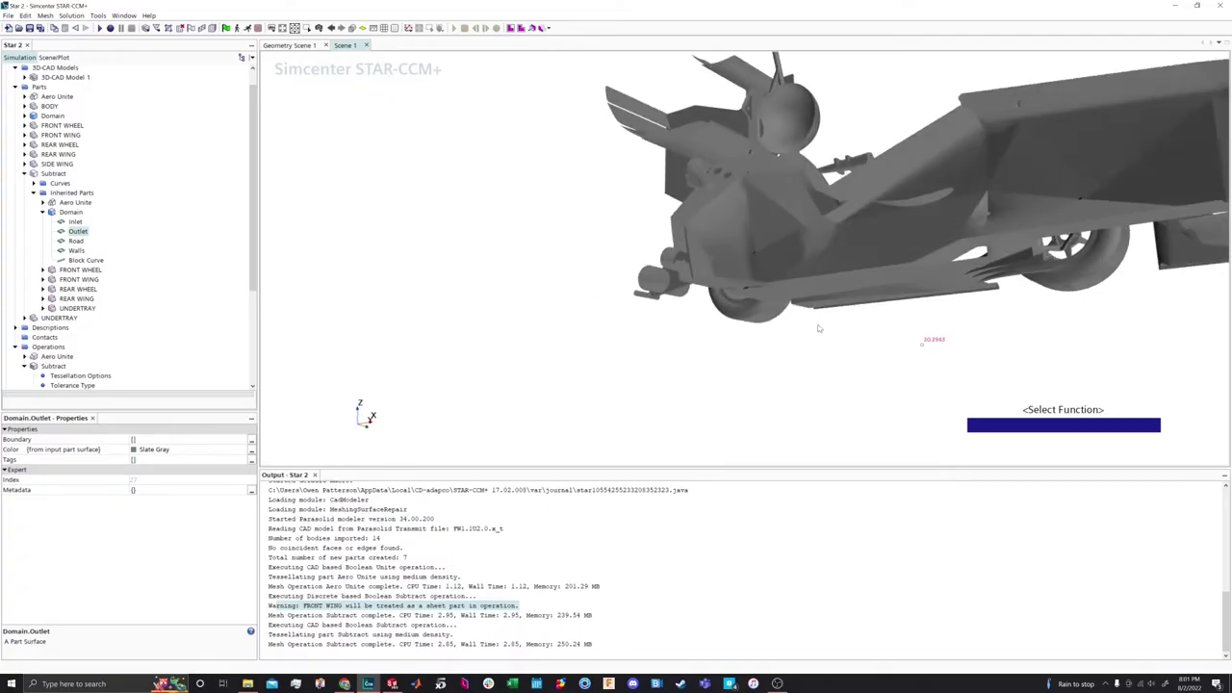
{"action": "left_click_drag", "start_coordinate": [830, 318], "coordinate": [518, 302]}
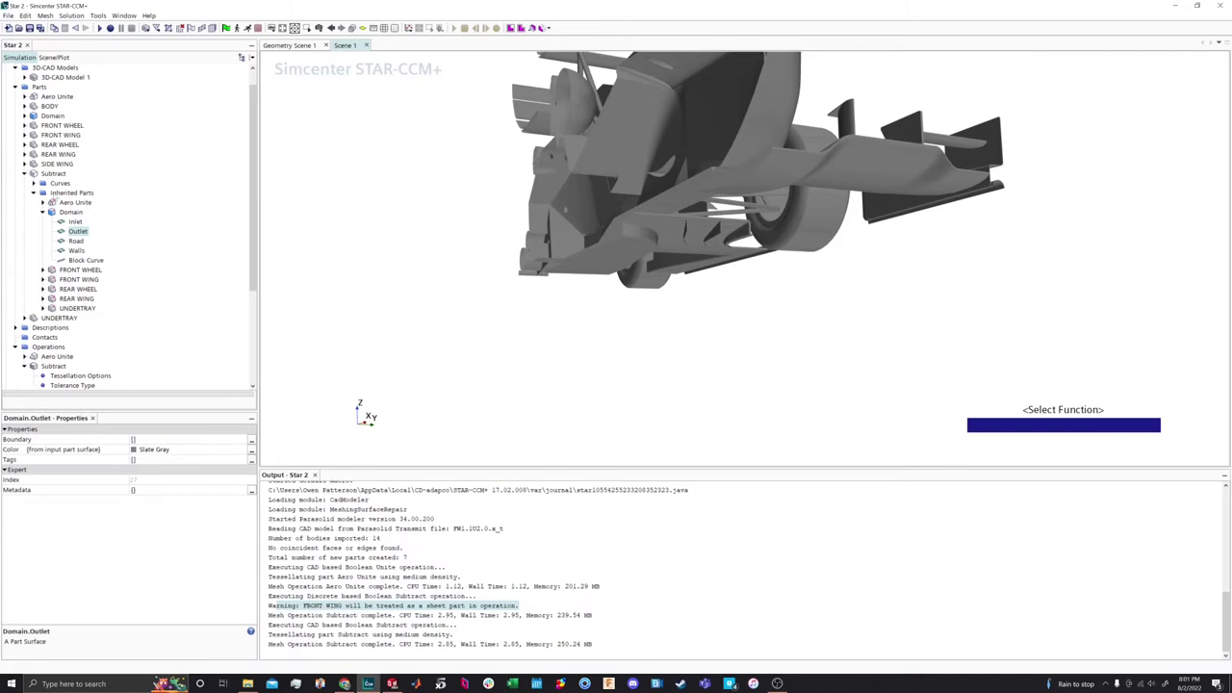
{"action": "left_click", "coordinate": [24, 174]}
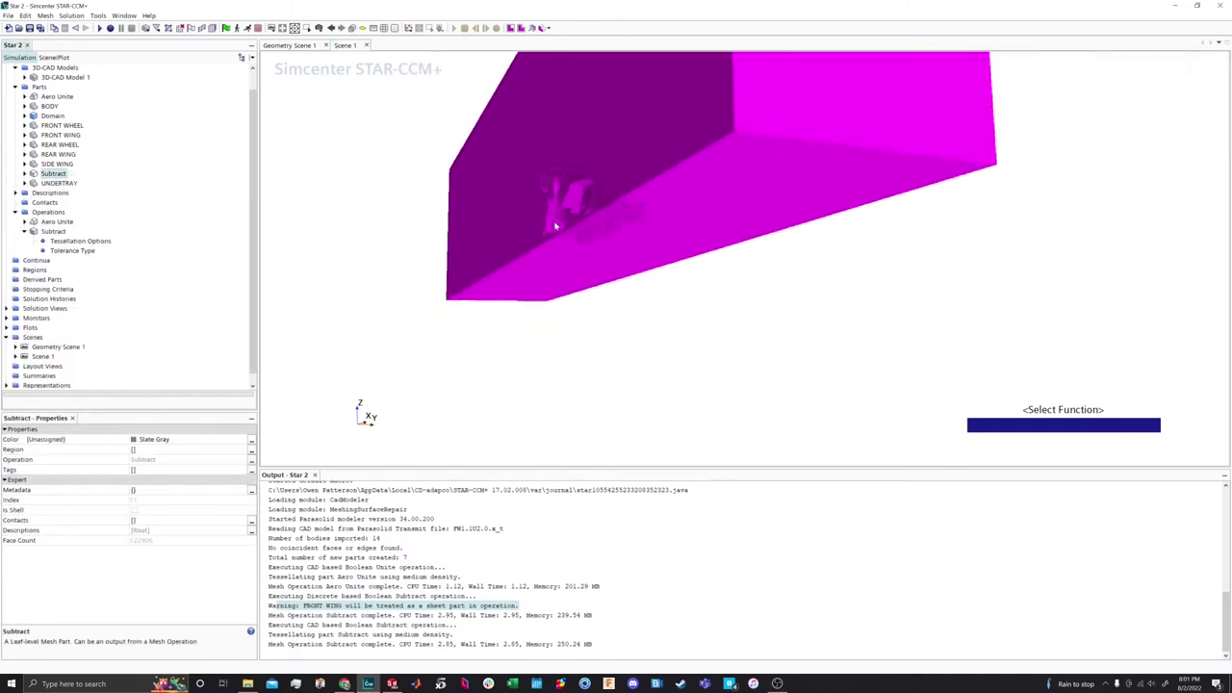
{"action": "left_click", "coordinate": [520, 314]}
{"action": "left_click_drag", "start_coordinate": [609, 218], "coordinate": [922, 295]}
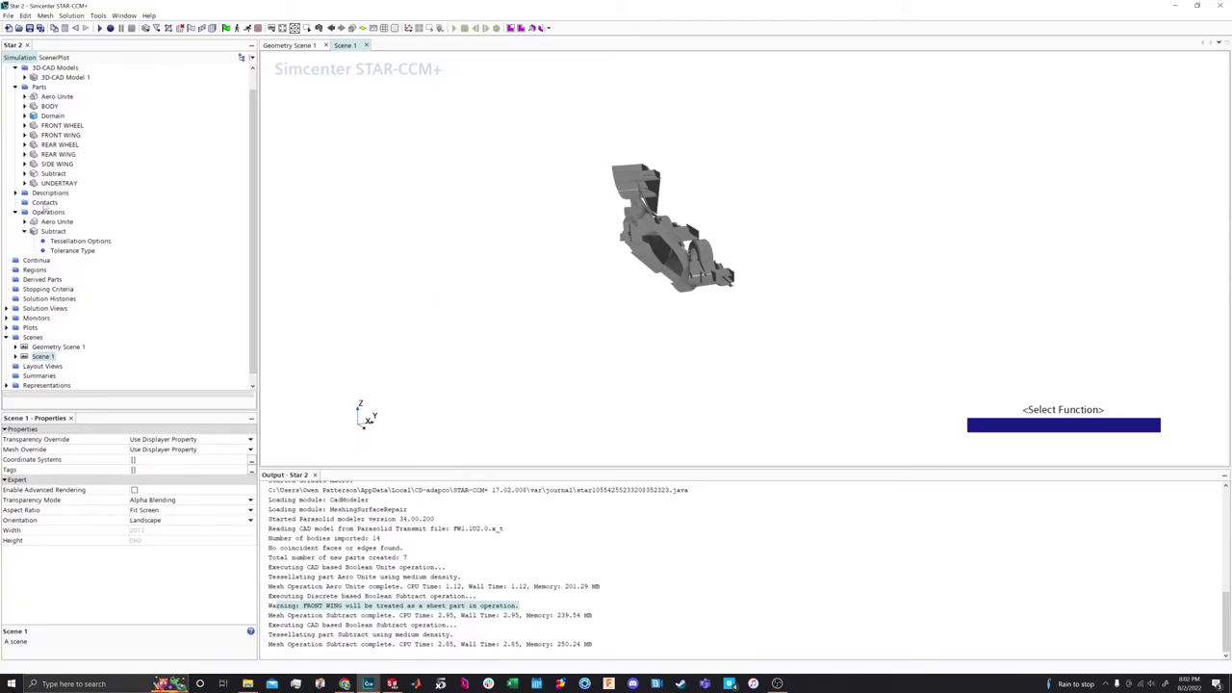
{"action": "left_click", "coordinate": [489, 171]}
{"action": "left_click_drag", "start_coordinate": [580, 287], "coordinate": [711, 264]}
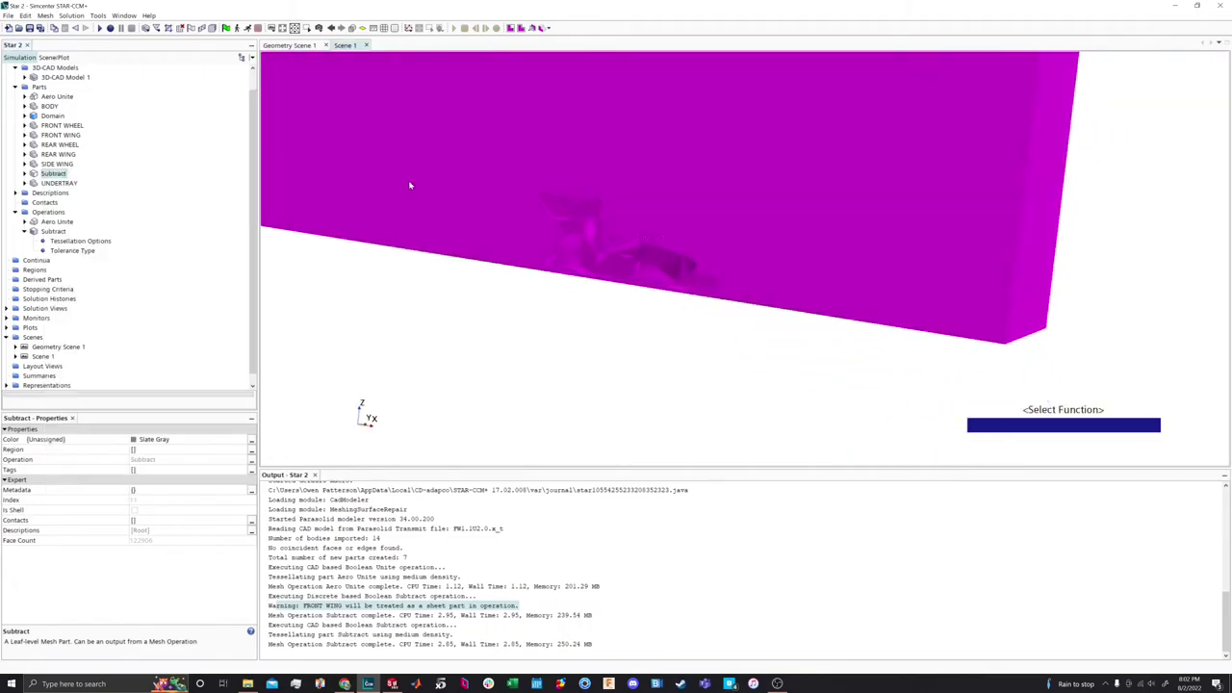
Assign the Subtract part to regions, creating a region for each part and a boundary for each part surface
{"action": "right_click", "coordinate": [52, 174]}
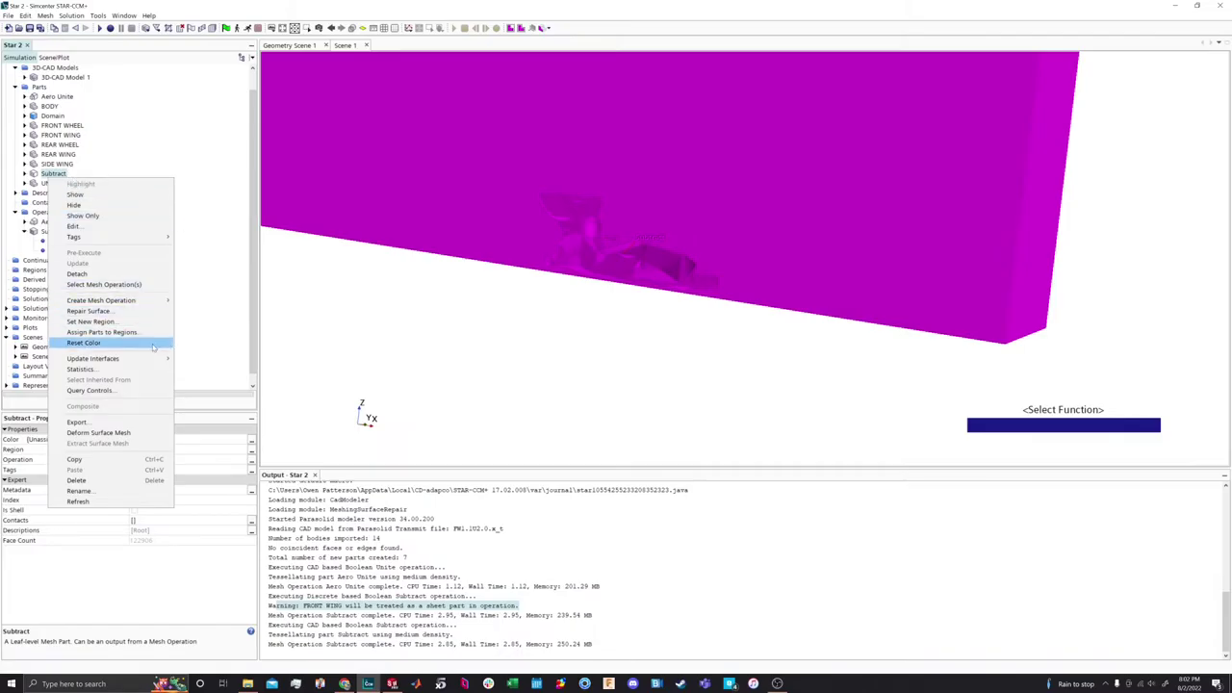
{"action": "left_click", "coordinate": [120, 334]}
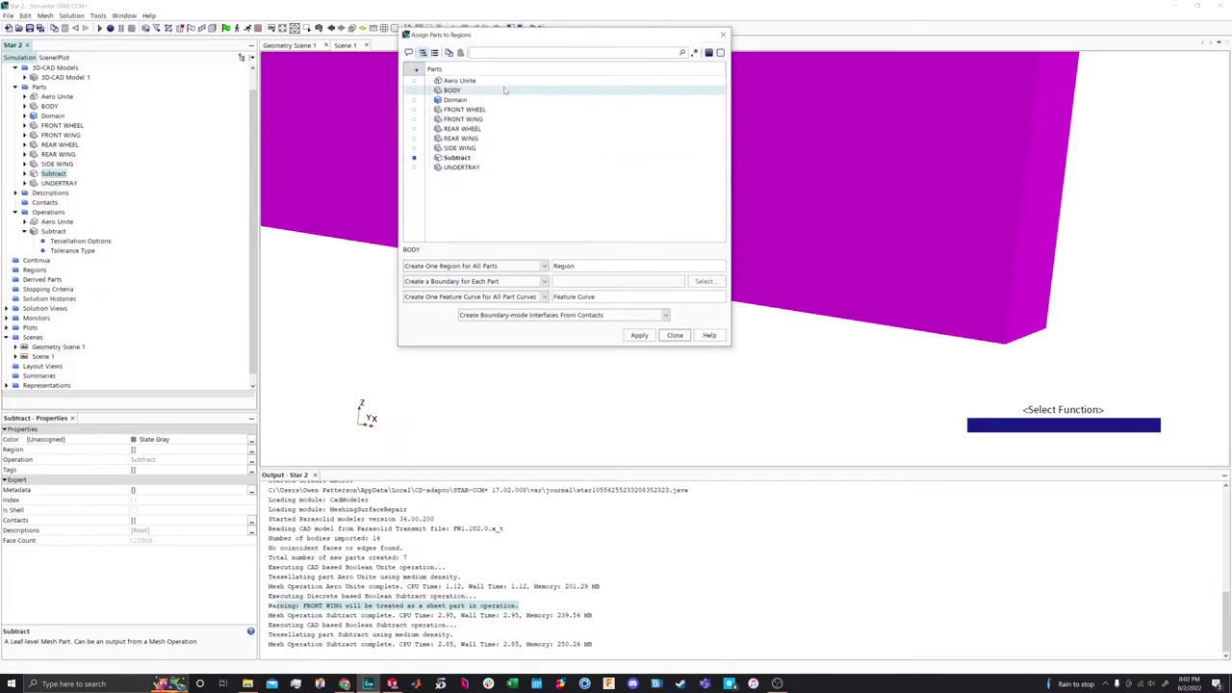
{"action": "left_click", "coordinate": [500, 267]}
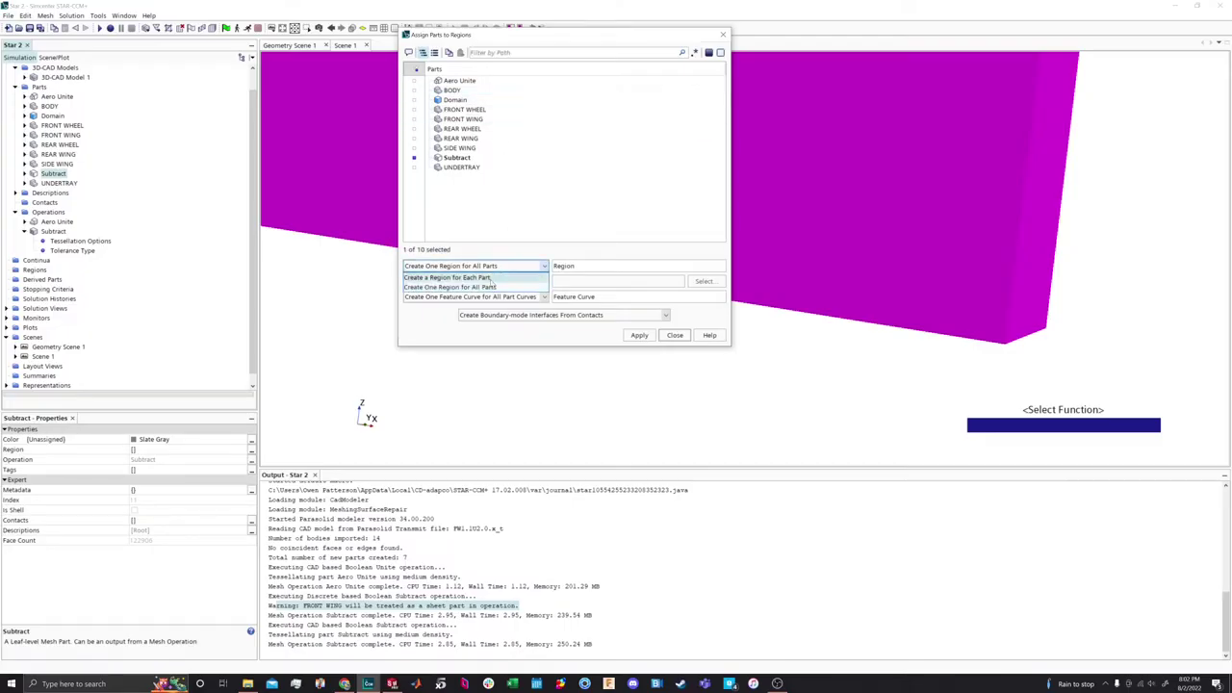
{"action": "left_click", "coordinate": [495, 281]}
{"action": "left_click", "coordinate": [493, 281]}
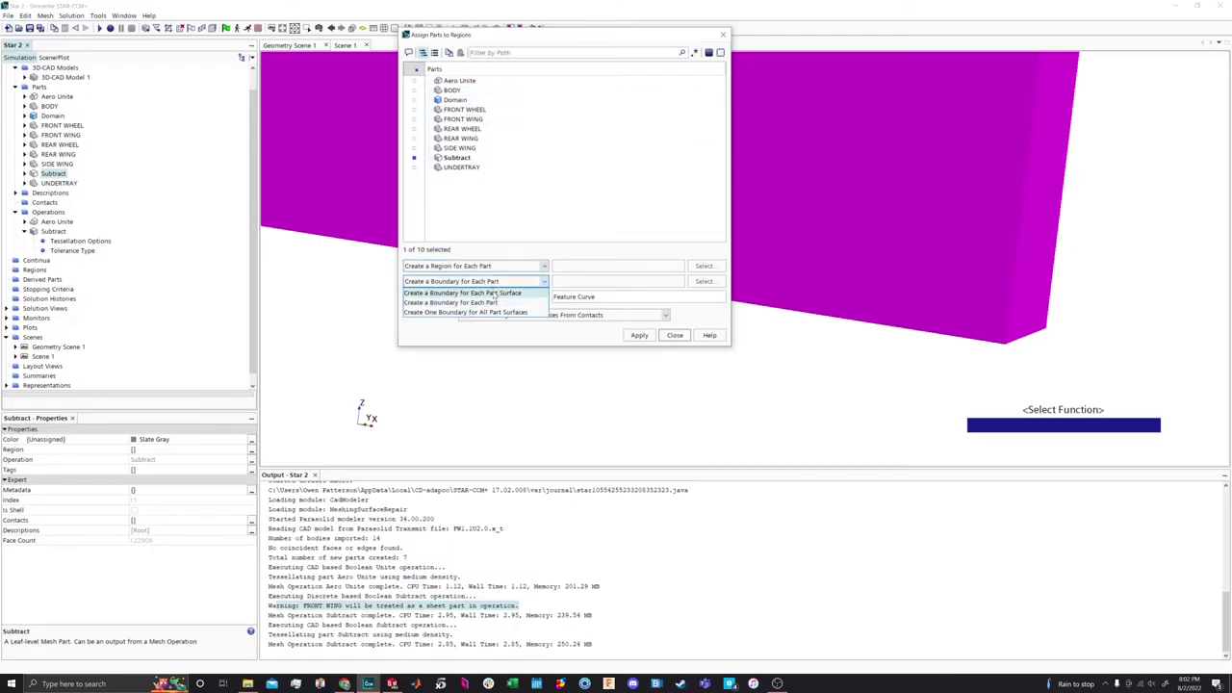
{"action": "left_click", "coordinate": [495, 292]}
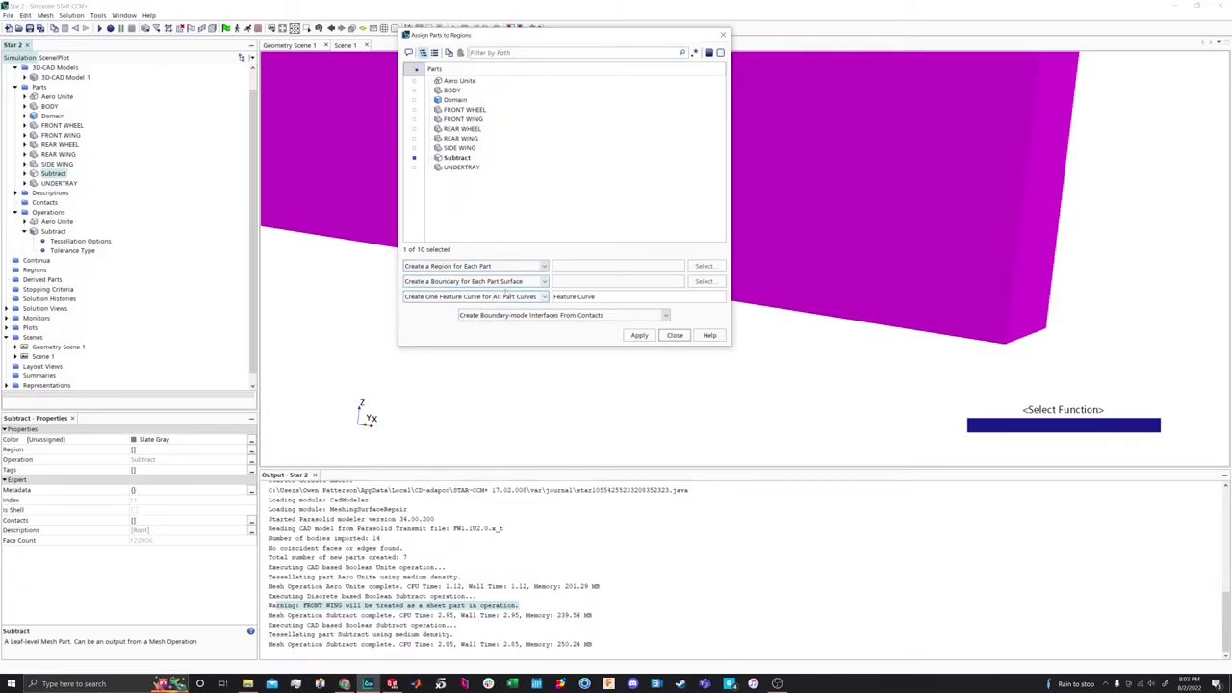
{"action": "left_click", "coordinate": [641, 336]}
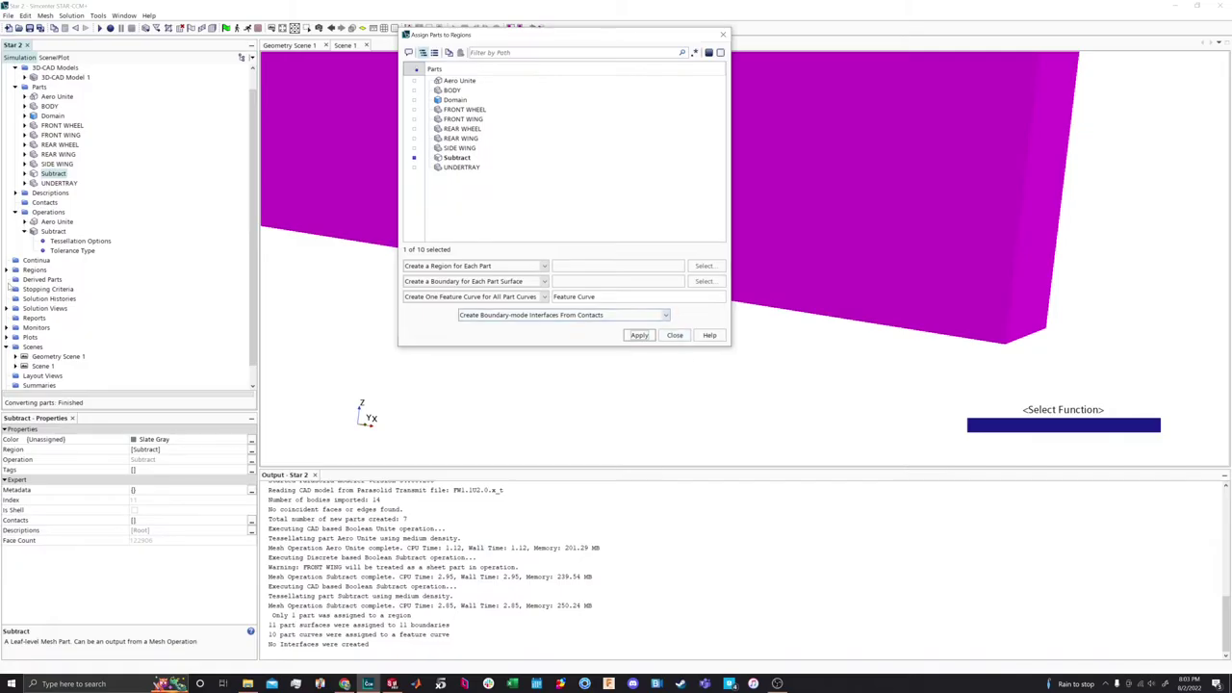
{"action": "left_click", "coordinate": [675, 335]}
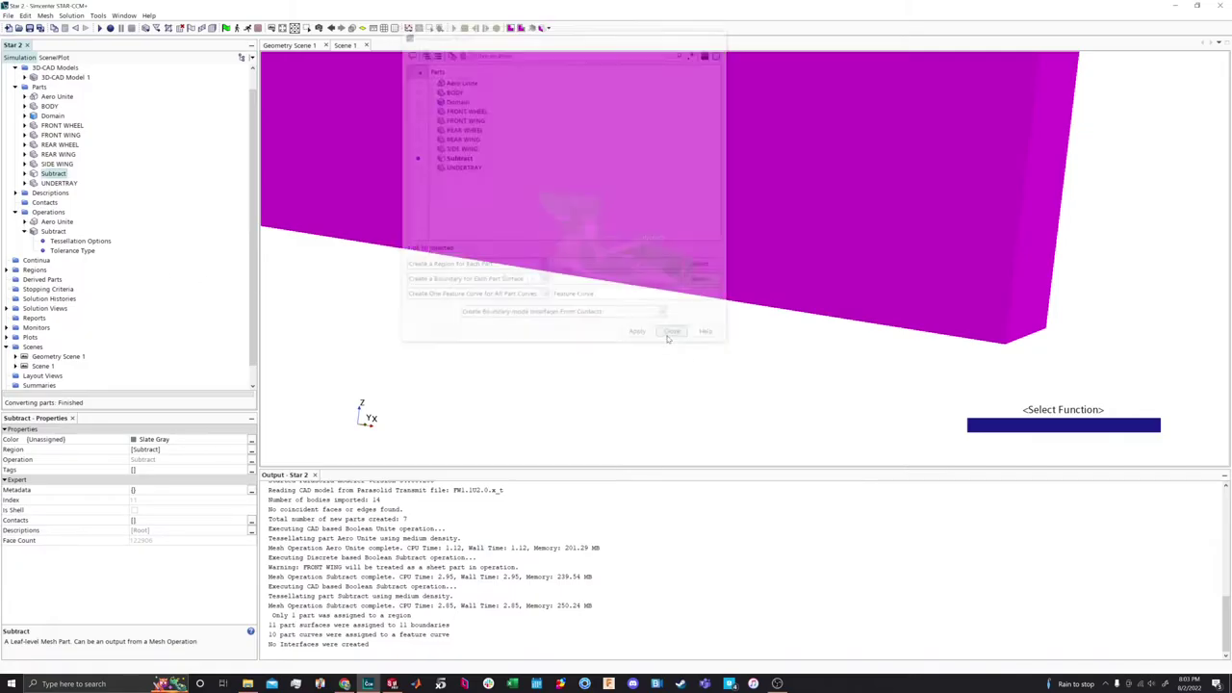
Expand the Subtract region's boundaries and examine the body, side wing, inlet and front wing boundaries in the scene
{"action": "left_click", "coordinate": [6, 271]}
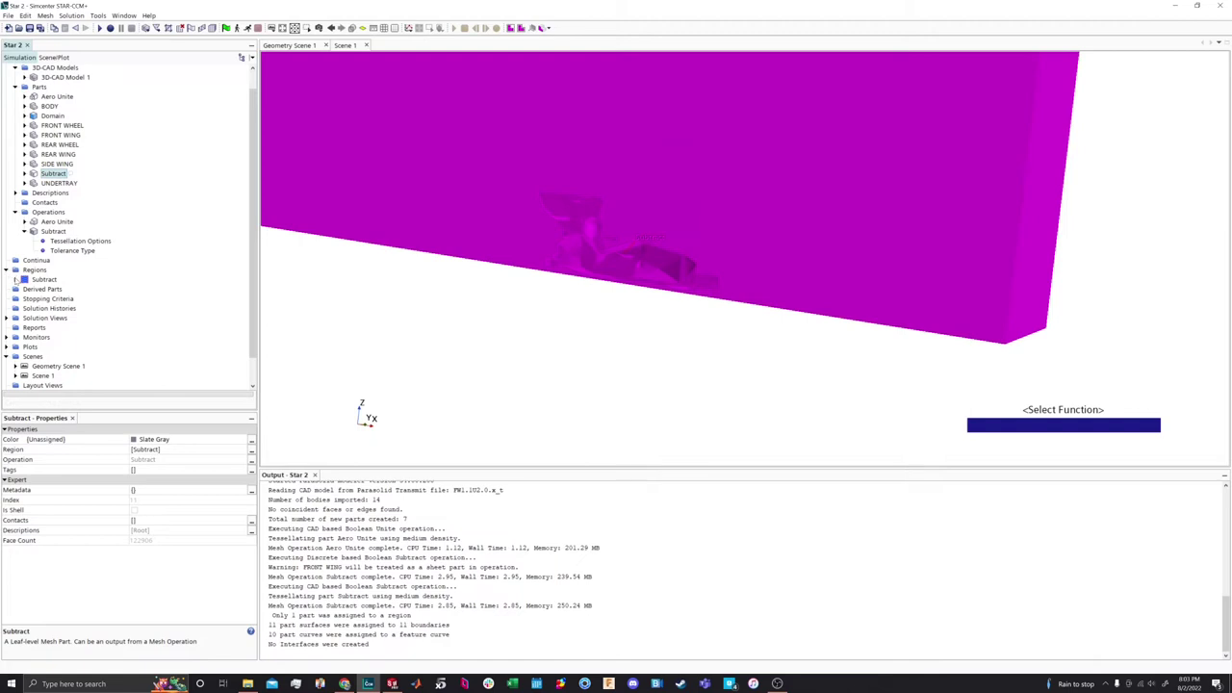
{"action": "left_click", "coordinate": [14, 280]}
{"action": "left_click", "coordinate": [25, 289]}
{"action": "scroll", "coordinate": [90, 279], "scroll_direction": "down", "scroll_amount": 1}
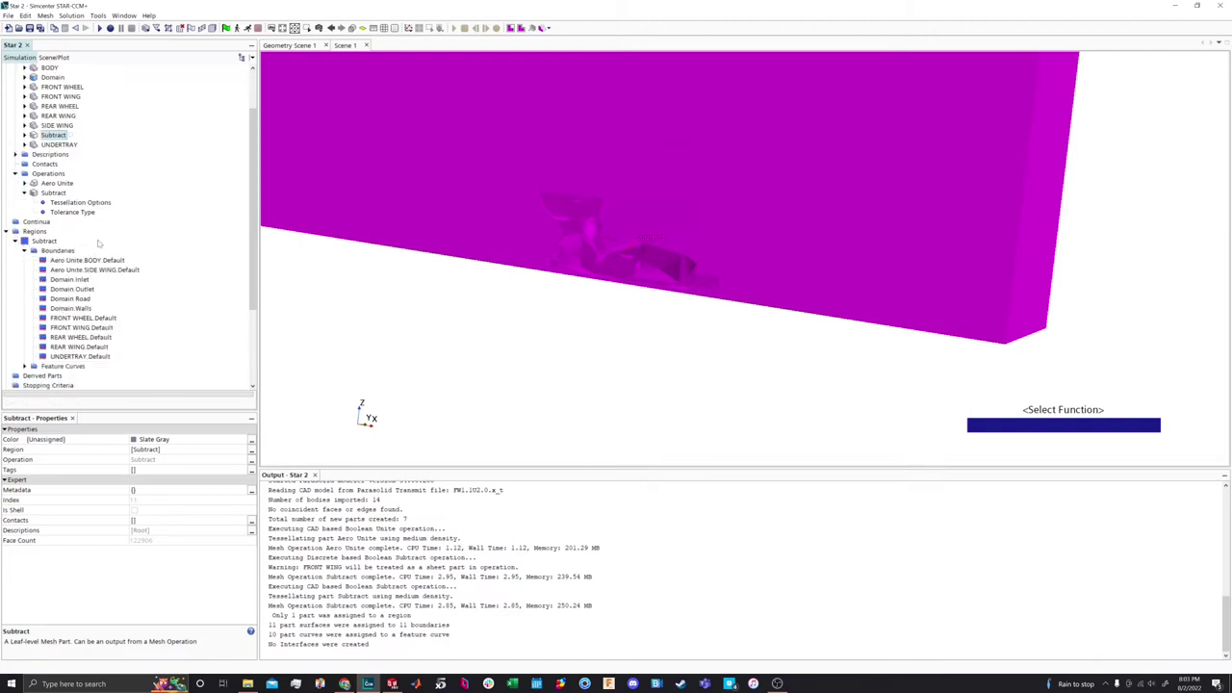
{"action": "left_click", "coordinate": [88, 263]}
{"action": "left_click", "coordinate": [87, 269]}
{"action": "left_click", "coordinate": [74, 280]}
{"action": "left_click", "coordinate": [83, 328]}
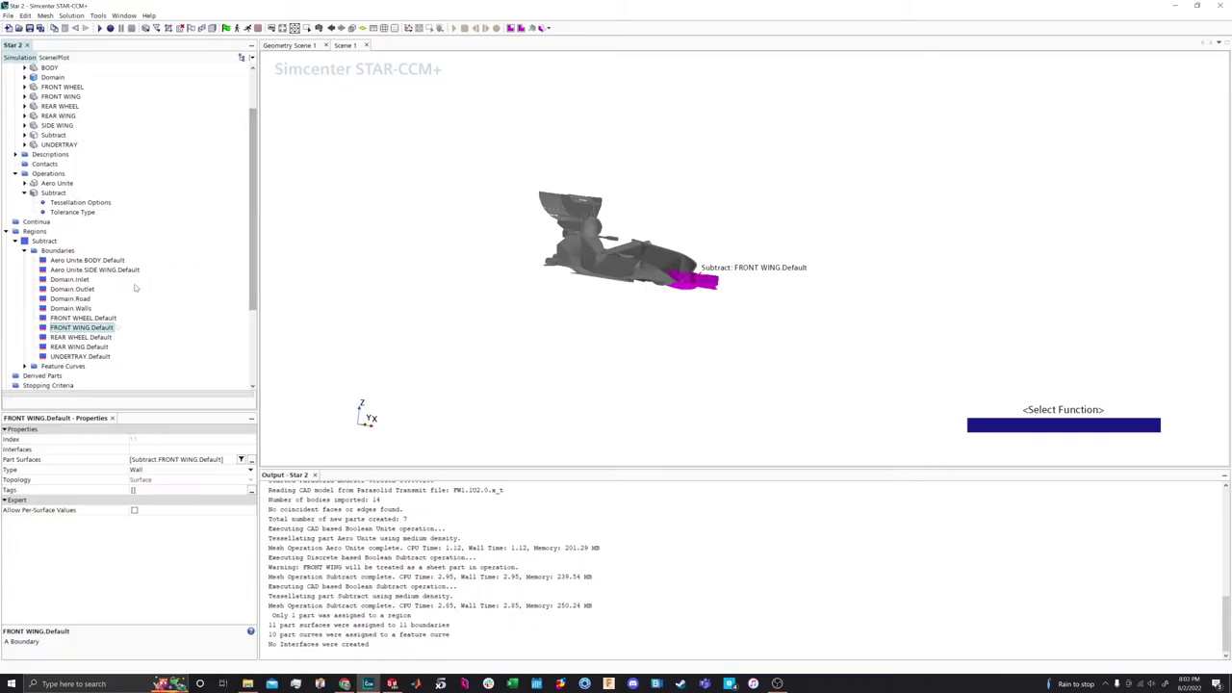
{"action": "scroll", "coordinate": [530, 319], "scroll_direction": "up", "scroll_amount": 3}
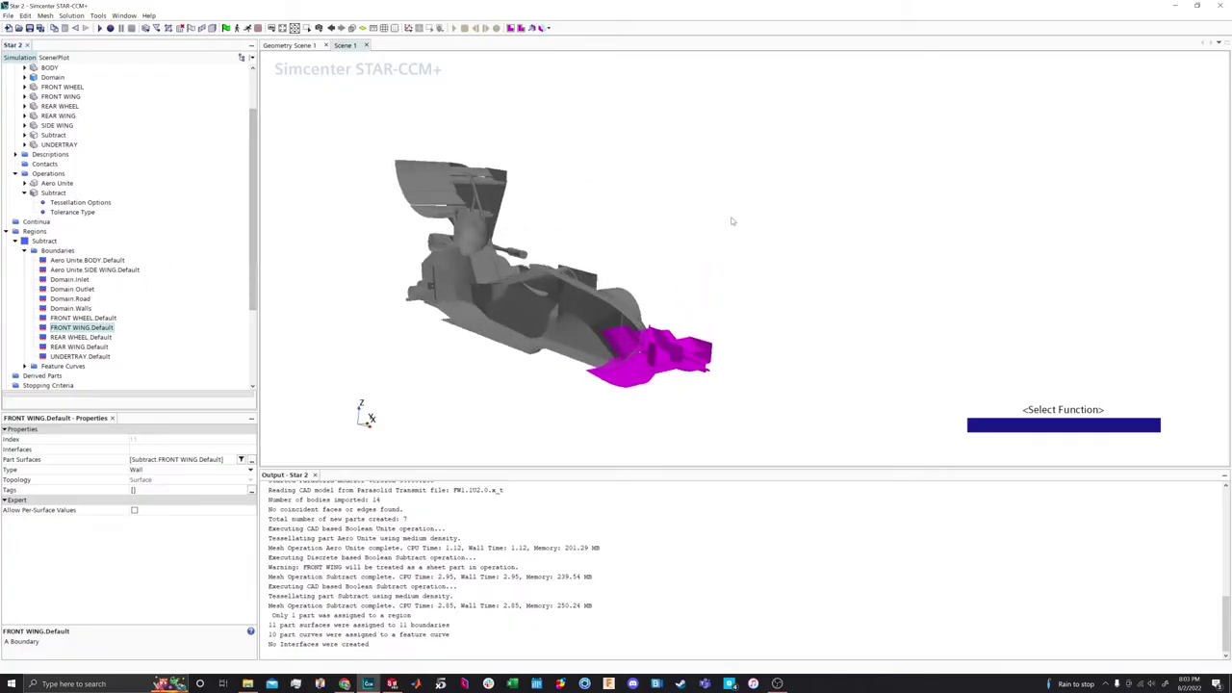
Examine the surfaces covered by the Domain Inlet, Outlet, Road and Walls boundaries and the front wheel boundary
{"action": "left_click", "coordinate": [90, 280]}
{"action": "left_click", "coordinate": [84, 290]}
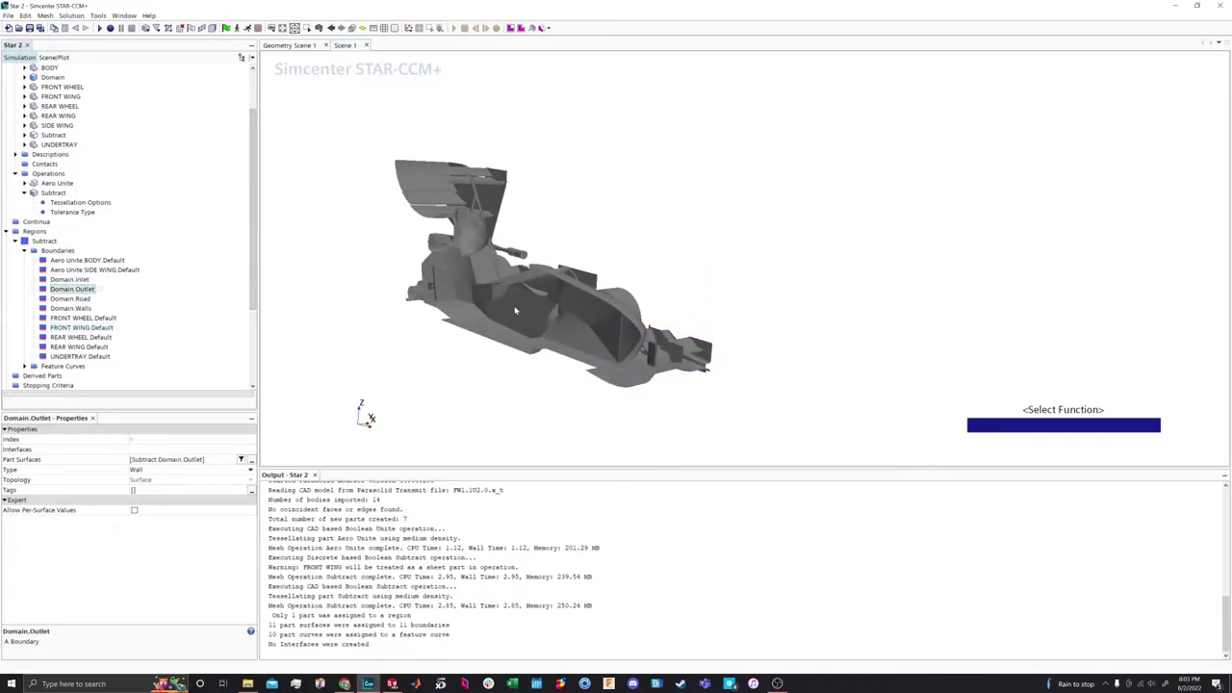
{"action": "left_click", "coordinate": [84, 300]}
{"action": "left_click", "coordinate": [85, 309]}
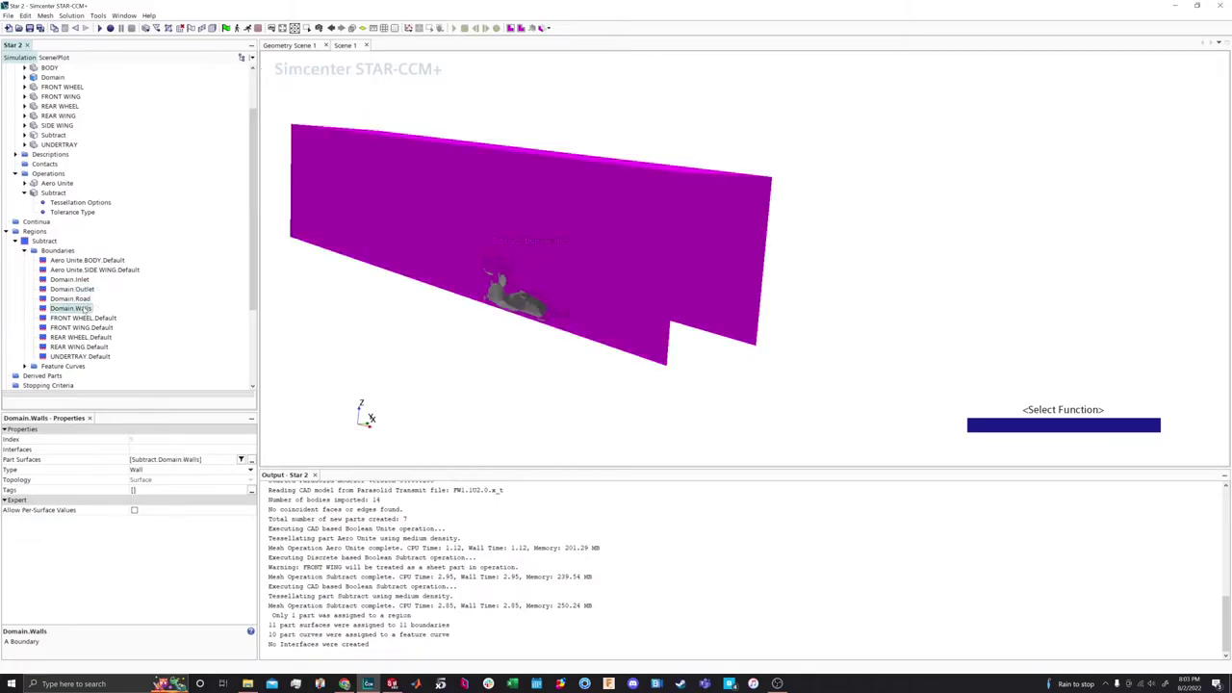
{"action": "left_click", "coordinate": [83, 319]}
{"action": "left_click", "coordinate": [77, 299]}
{"action": "left_click", "coordinate": [77, 309]}
{"action": "left_click_drag", "start_coordinate": [397, 320], "coordinate": [435, 314]}
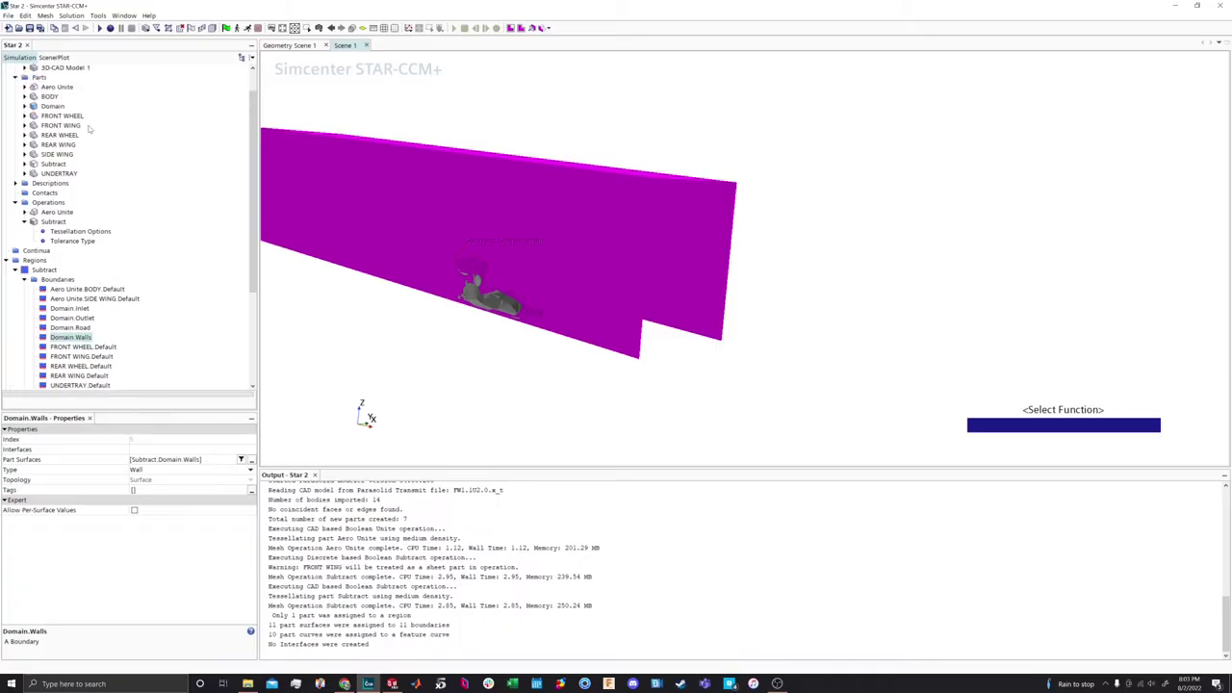
Check the side wing, front wing and undertray boundaries of the Subtract region in the scene
{"action": "scroll", "coordinate": [94, 136], "scroll_direction": "down", "scroll_amount": 1}
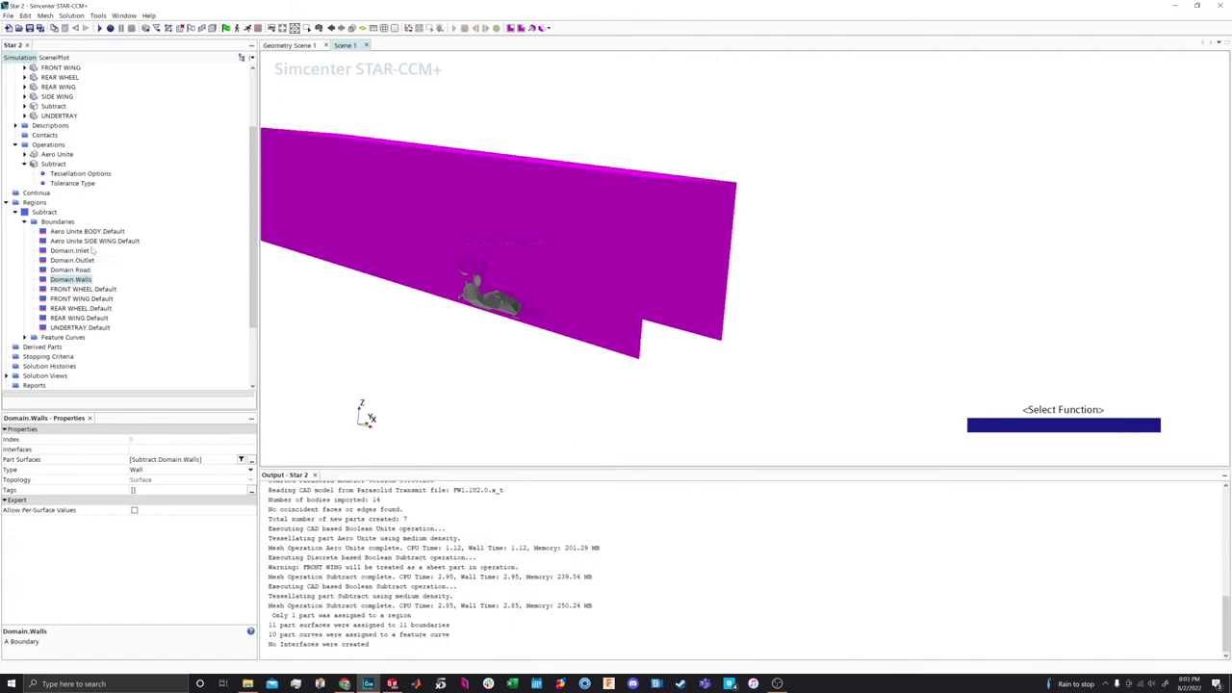
{"action": "left_click", "coordinate": [114, 242]}
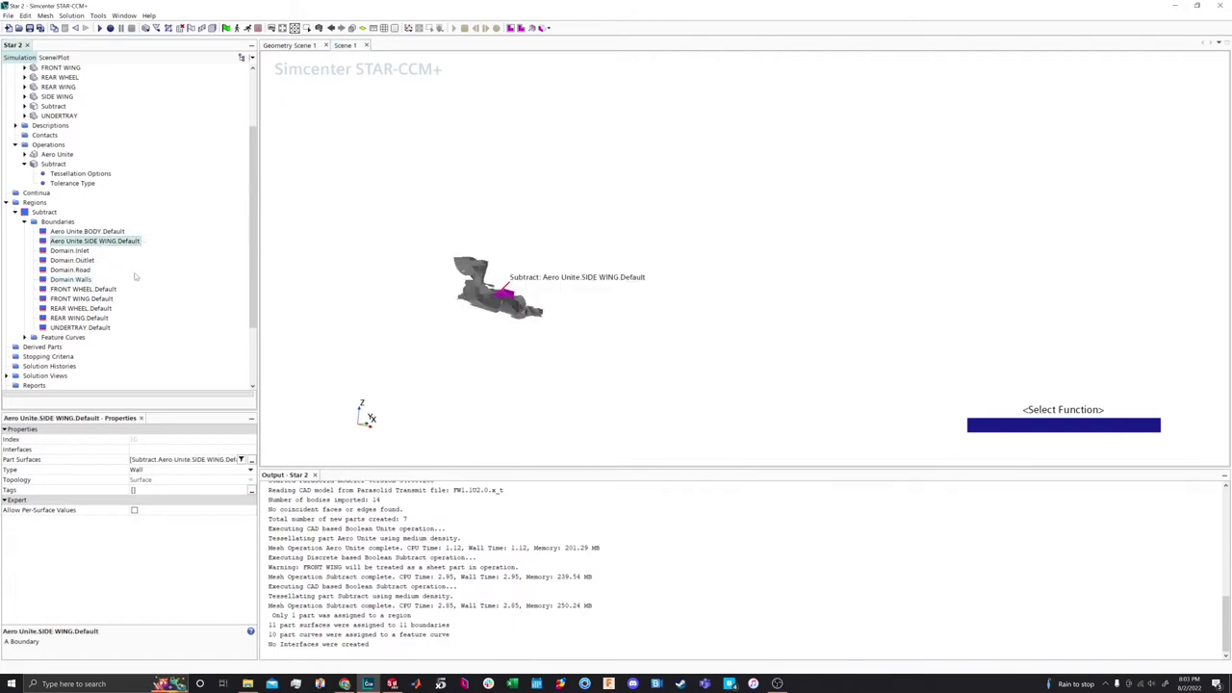
{"action": "left_click", "coordinate": [83, 300]}
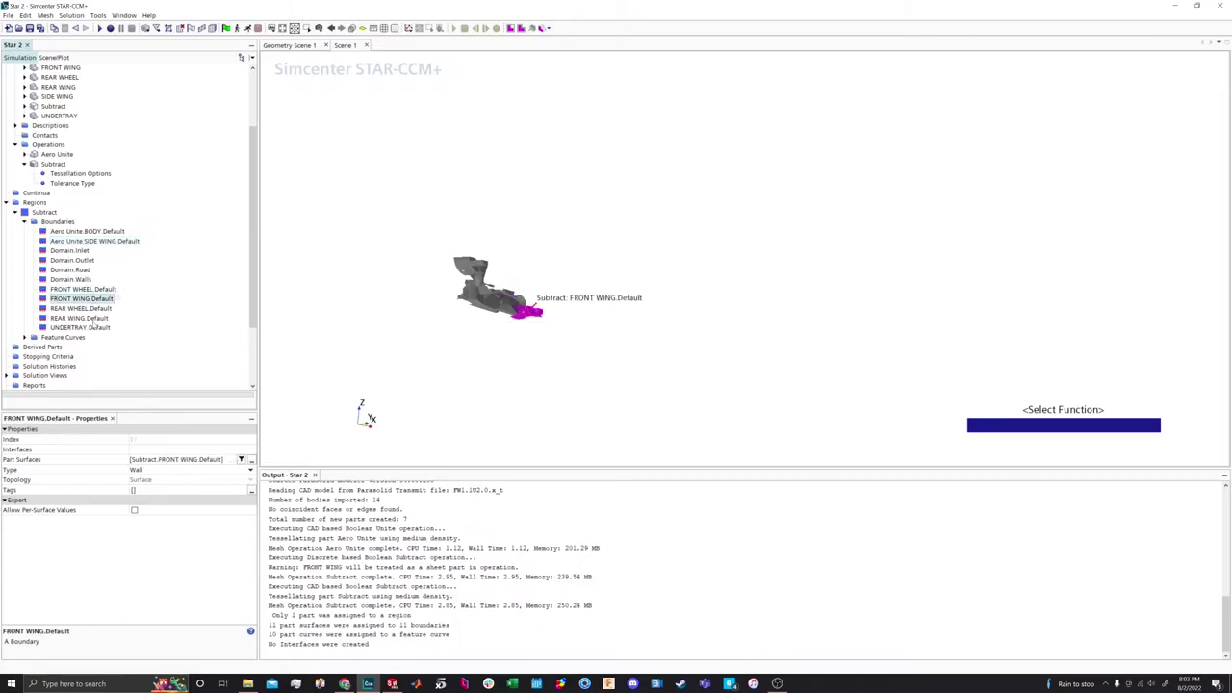
{"action": "left_click", "coordinate": [94, 329]}
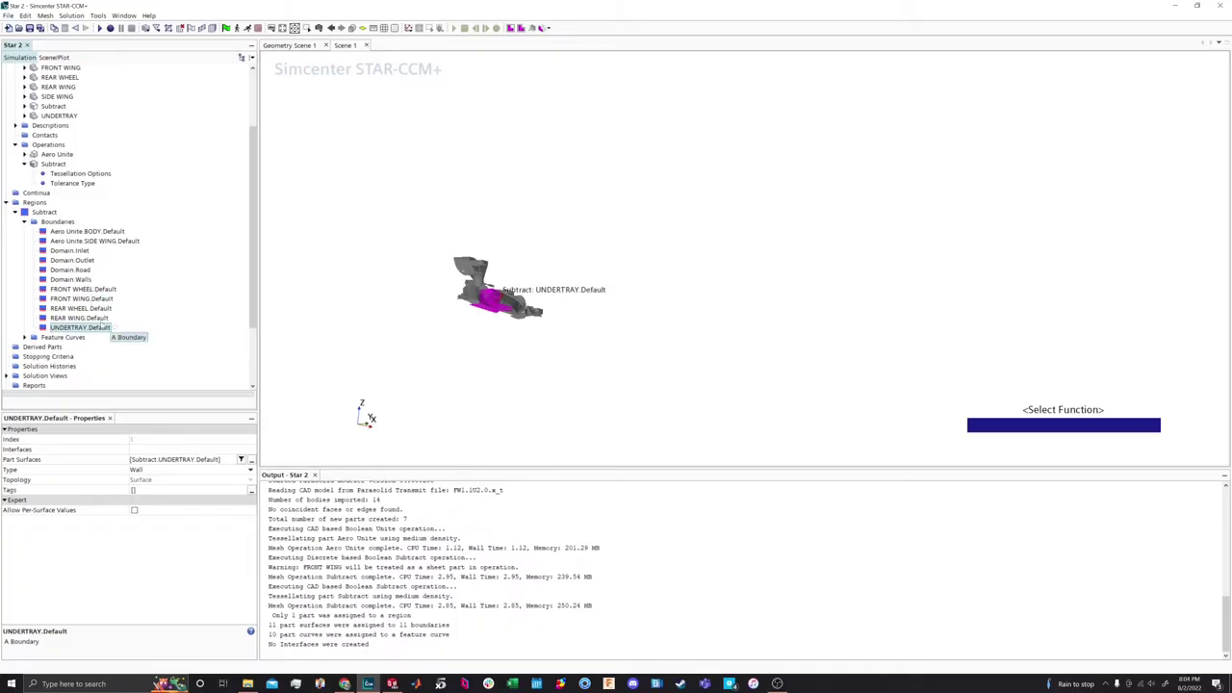
Examine the rear wing boundary of the Subtract region up close in the scene
{"action": "left_click", "coordinate": [104, 320]}
{"action": "scroll", "coordinate": [501, 277], "scroll_direction": "up", "scroll_amount": 5}
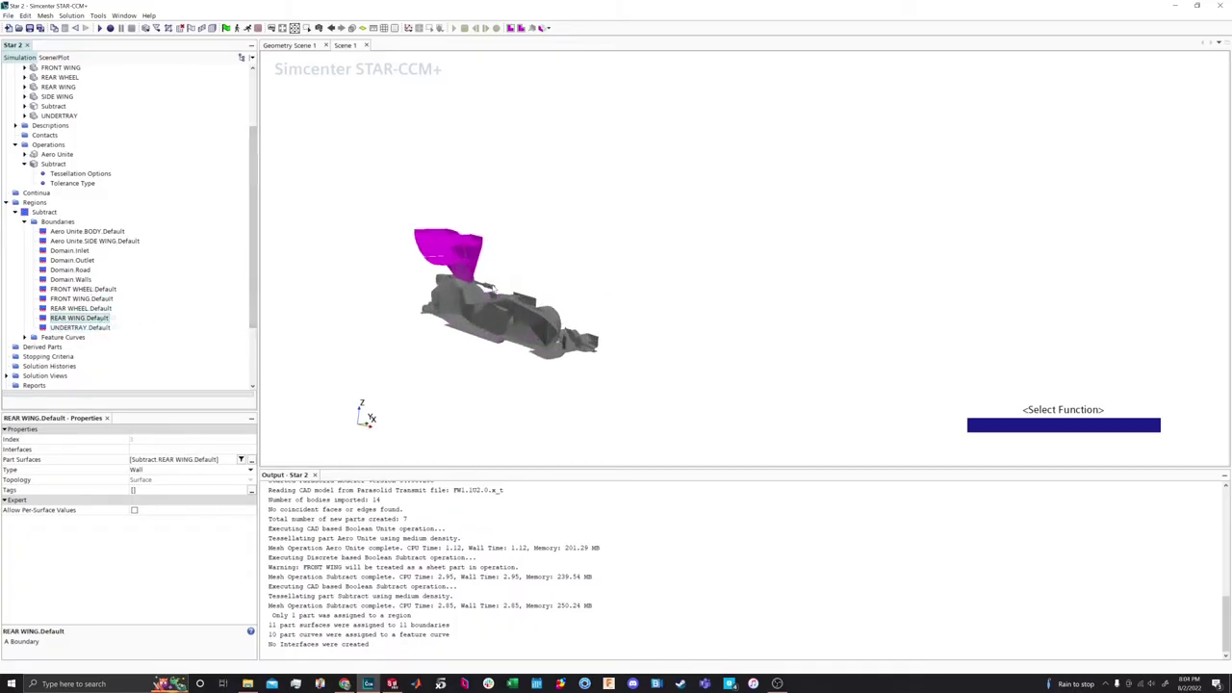
{"action": "scroll", "coordinate": [504, 269], "scroll_direction": "up", "scroll_amount": 1}
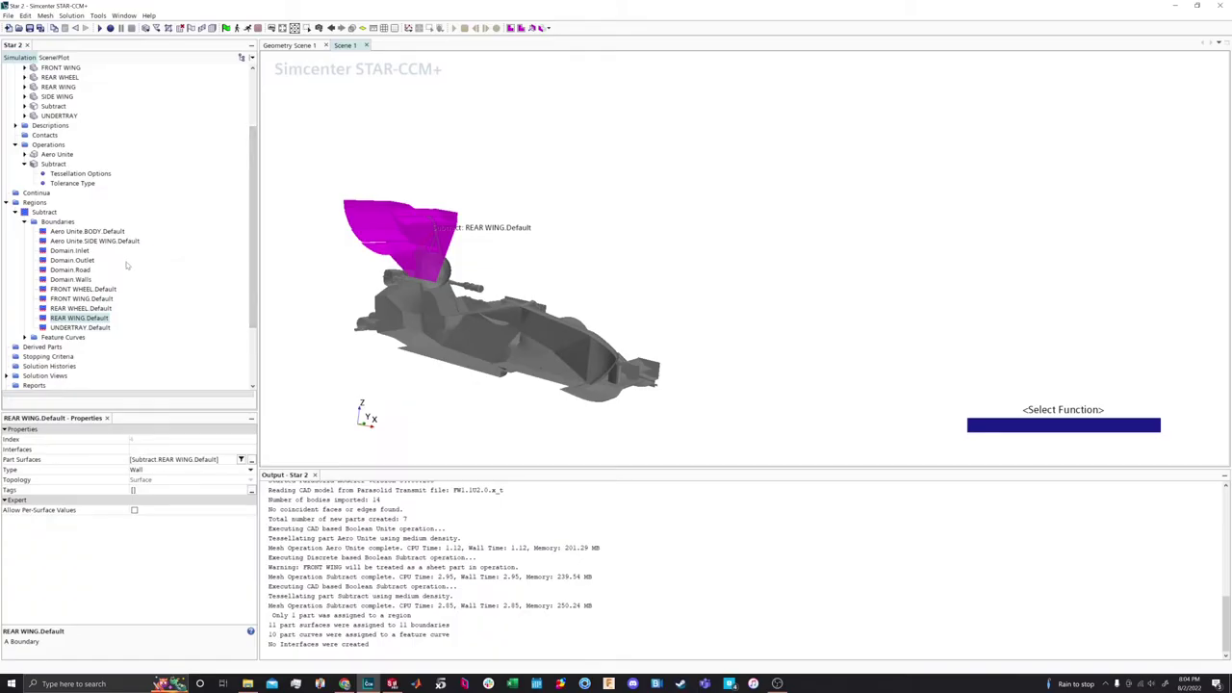
Set the Domain.Inlet boundary type to Velocity Inlet and the Domain.Outlet boundary type to Pressure Outlet
{"action": "left_click", "coordinate": [69, 250]}
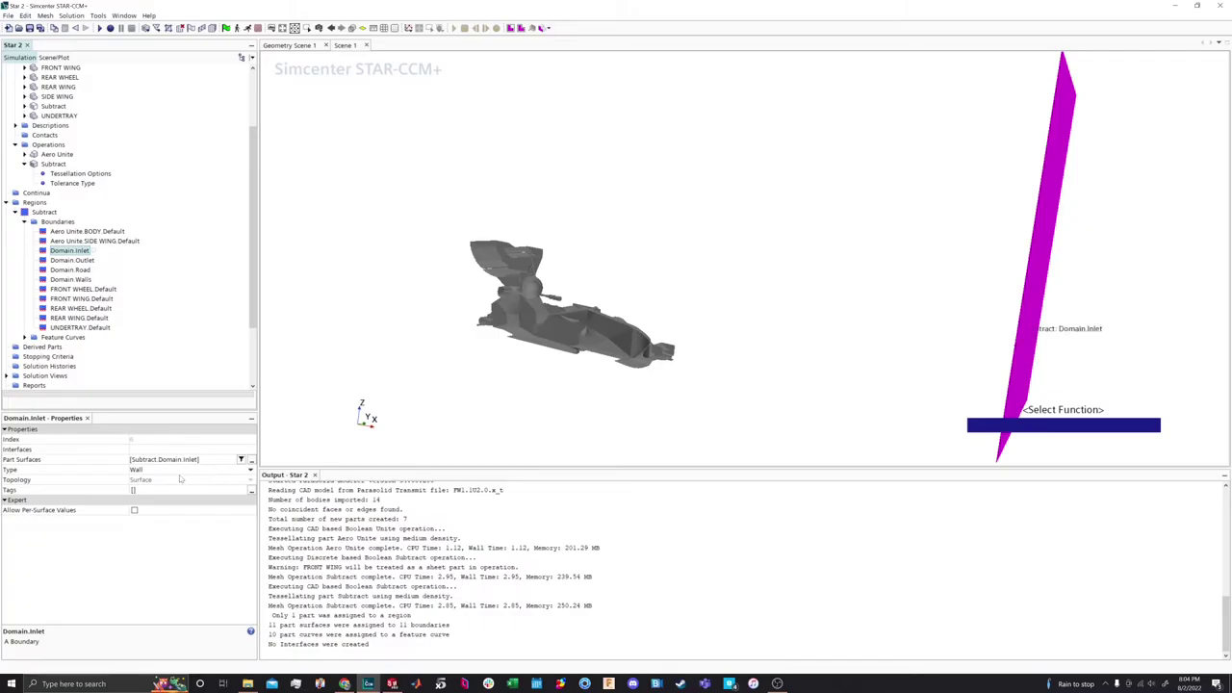
{"action": "left_click", "coordinate": [149, 470]}
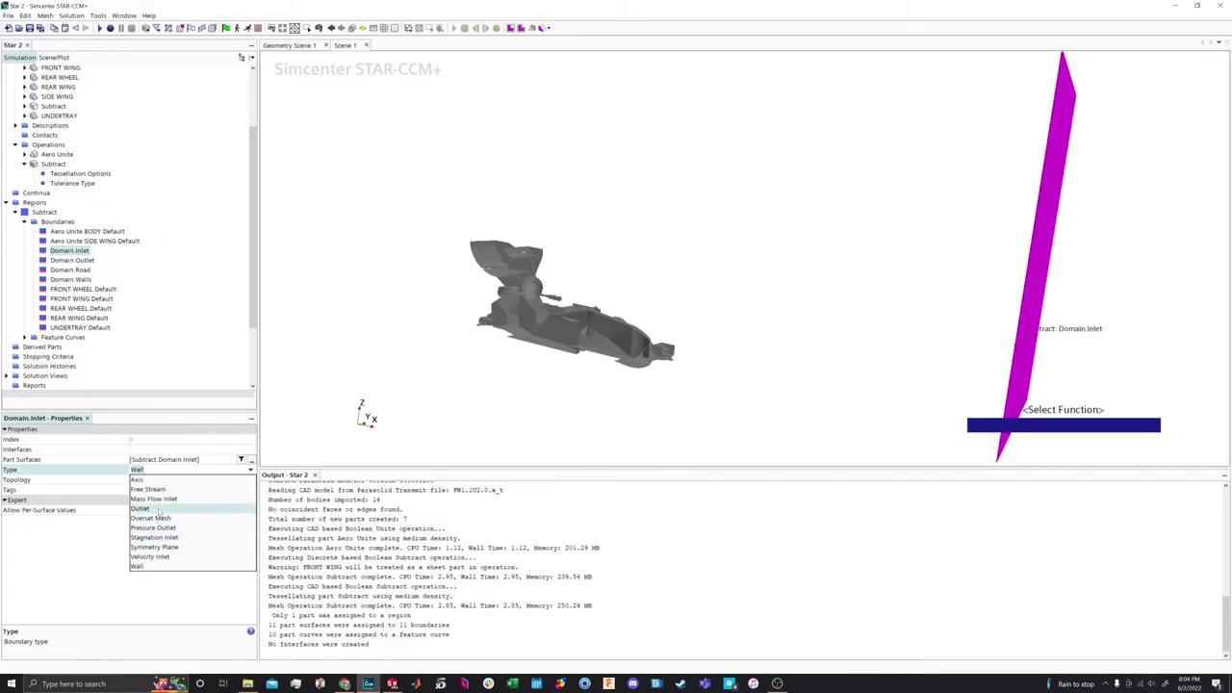
{"action": "left_click", "coordinate": [159, 557]}
{"action": "left_click", "coordinate": [43, 260]}
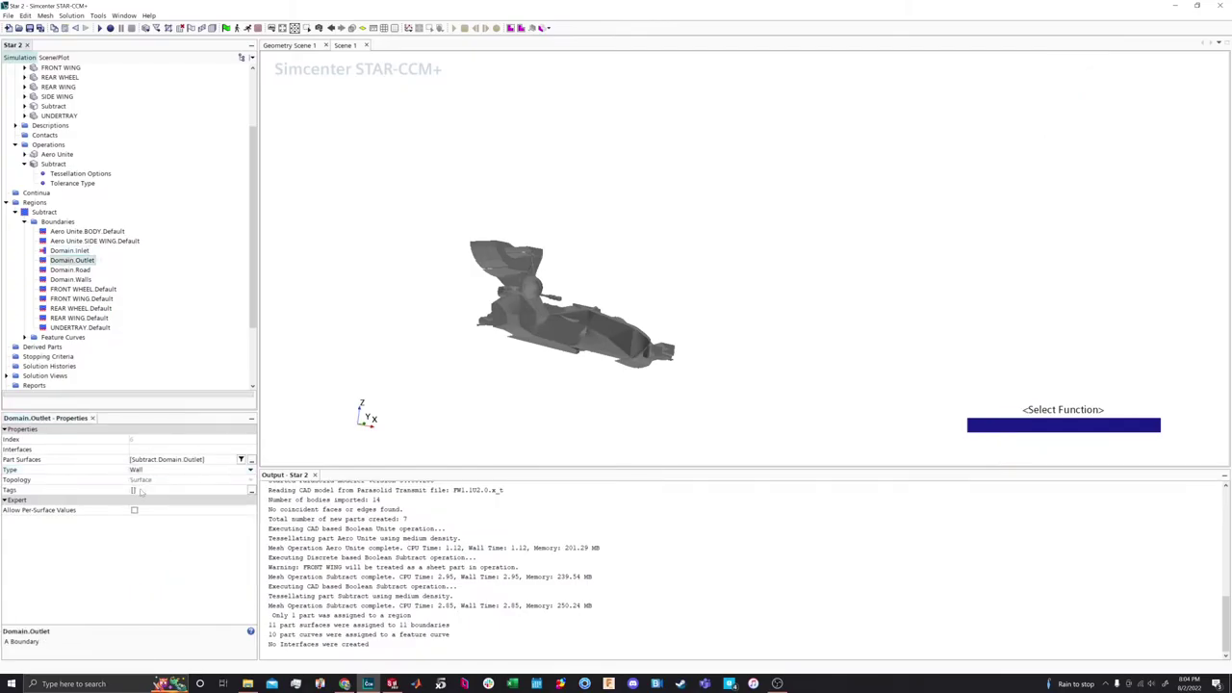
{"action": "left_click", "coordinate": [144, 470]}
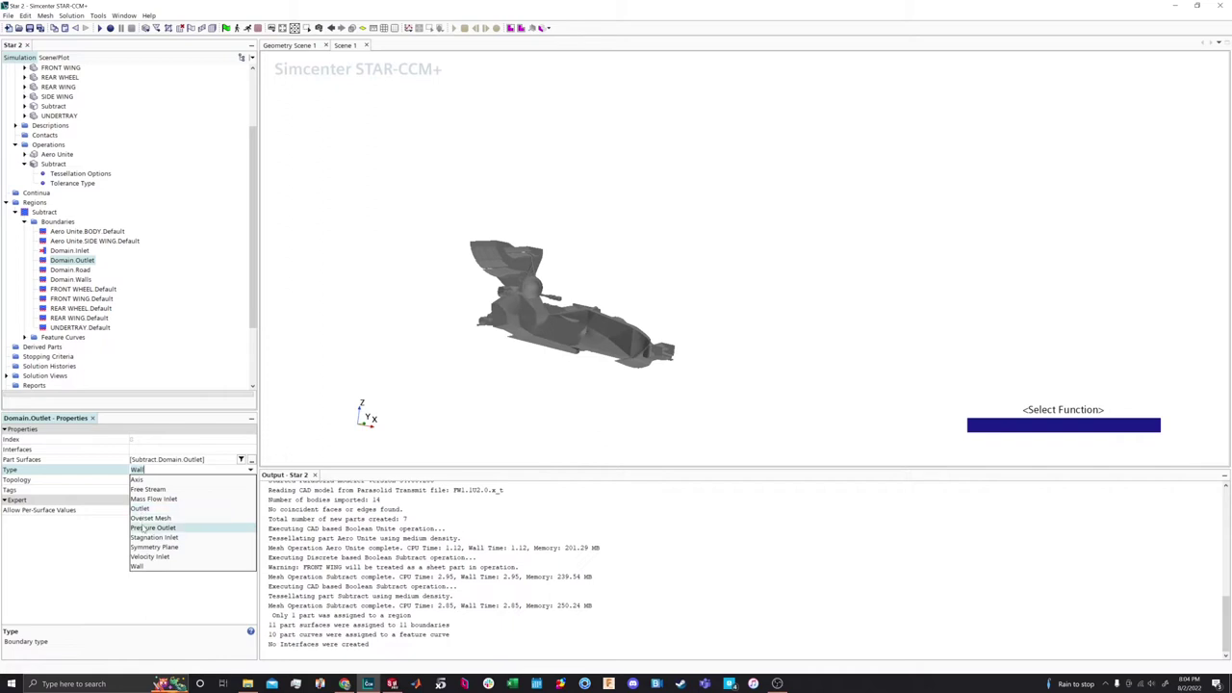
{"action": "left_click", "coordinate": [145, 527]}
Set the Domain.Walls boundary type to Symmetry Plane and check the wall surfaces in the scene
{"action": "left_click", "coordinate": [73, 271]}
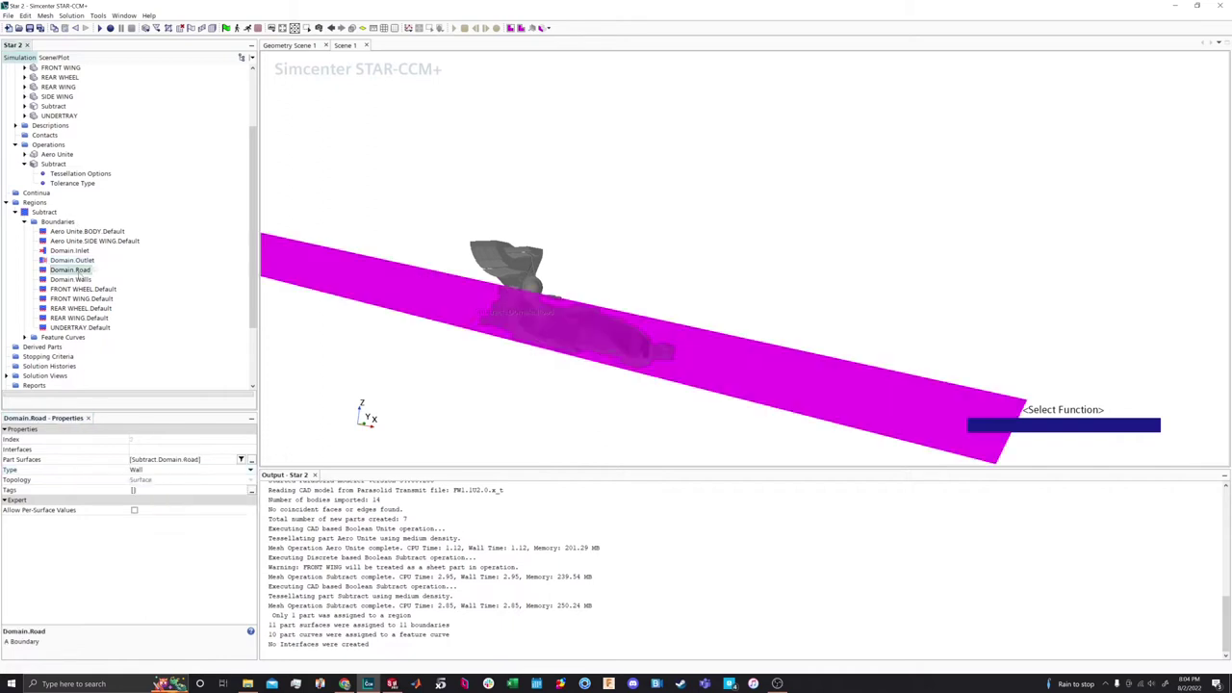
{"action": "left_click", "coordinate": [79, 280]}
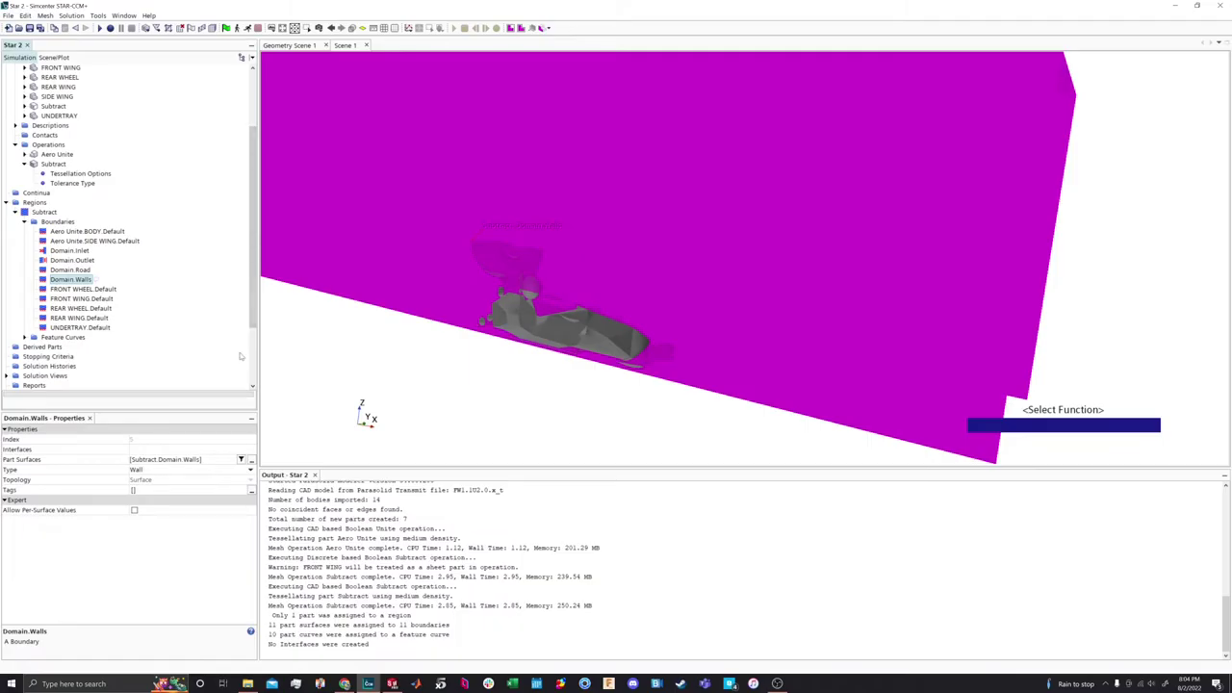
{"action": "left_click", "coordinate": [154, 471]}
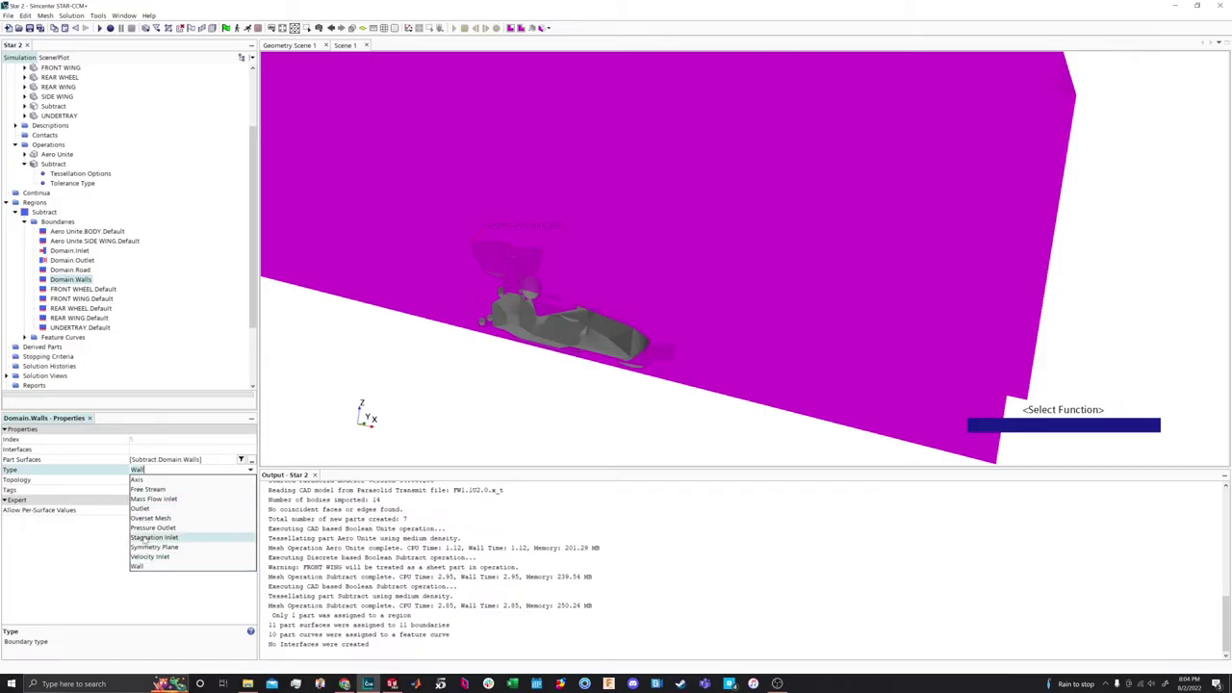
{"action": "left_click", "coordinate": [145, 547]}
{"action": "left_click_drag", "start_coordinate": [405, 300], "coordinate": [512, 378]}
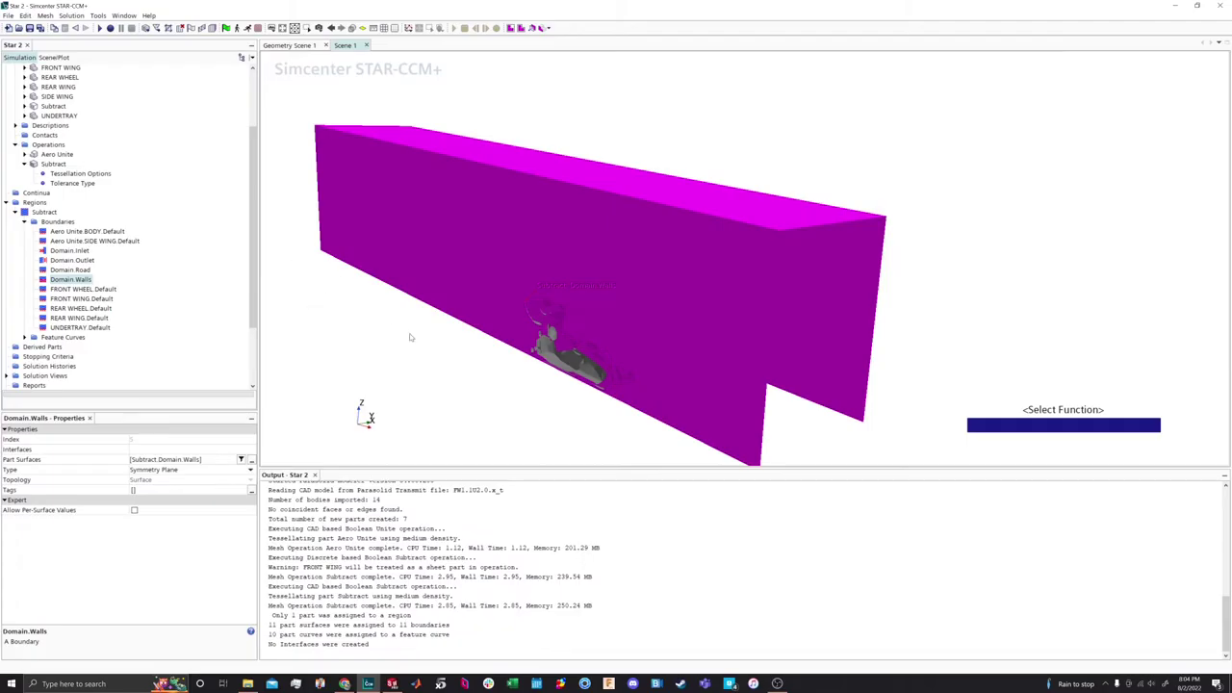
{"action": "left_click", "coordinate": [468, 347]}
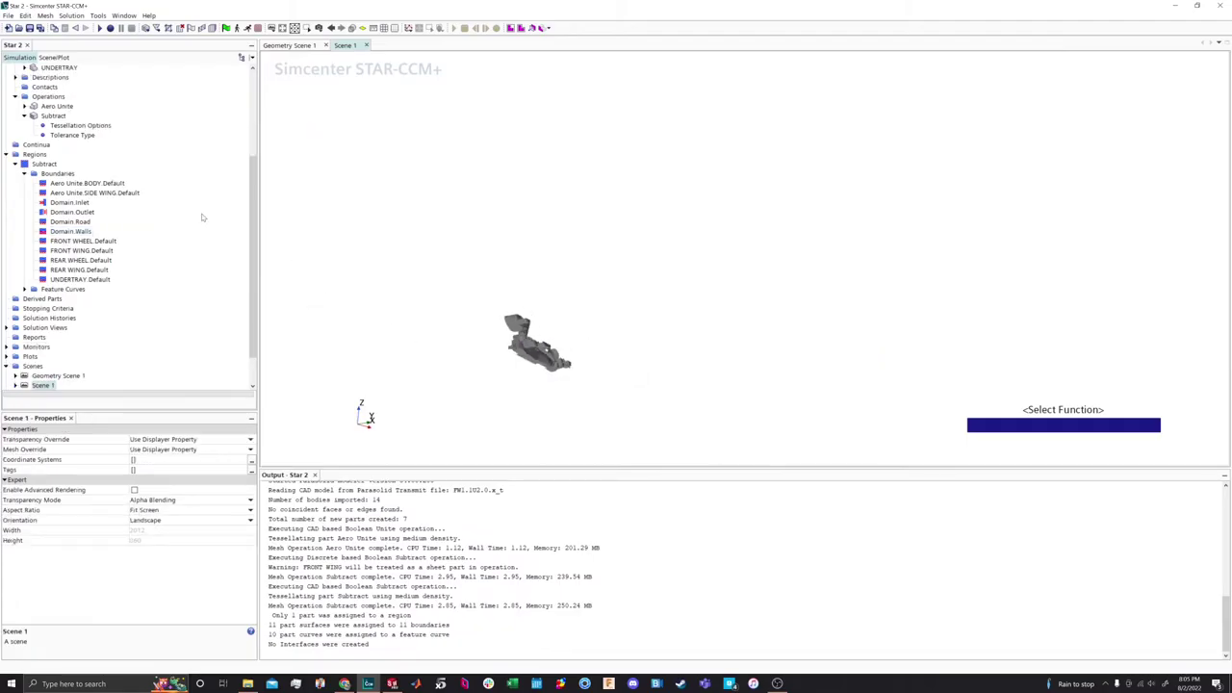
Collapse the region's Boundaries, the Subtract operation, the Parts and the 3D-CAD Models in the simulation tree
{"action": "left_click", "coordinate": [24, 173]}
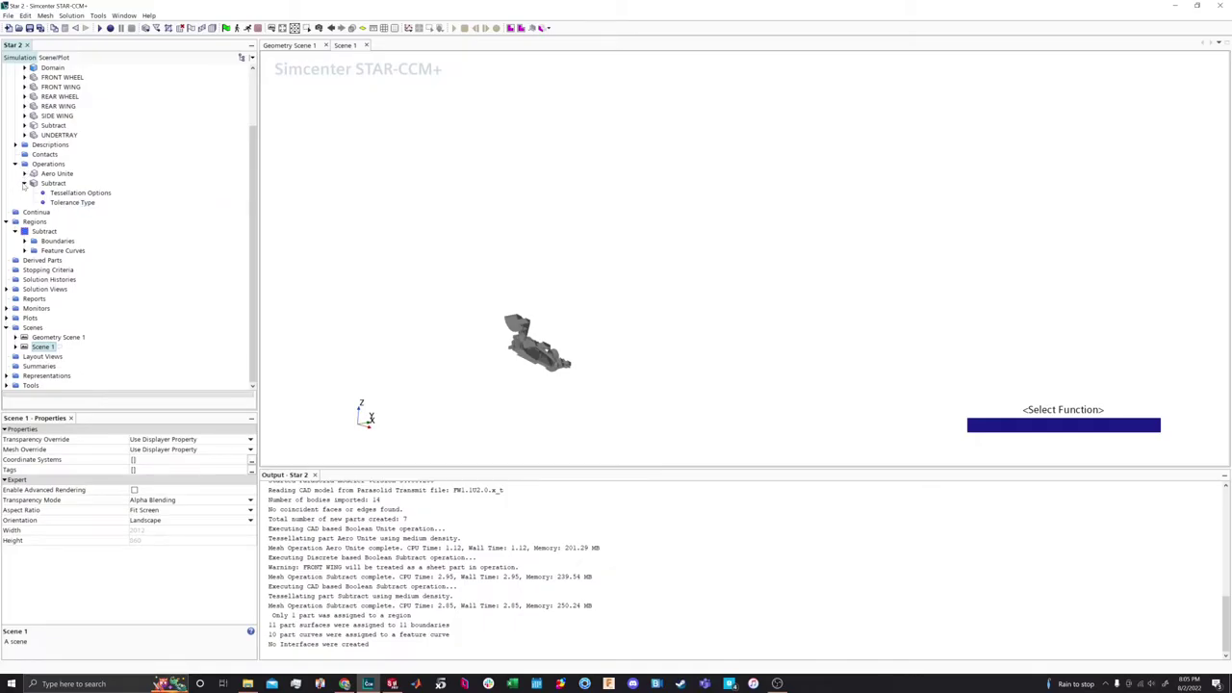
{"action": "left_click", "coordinate": [24, 184]}
{"action": "right_click", "coordinate": [37, 183]}
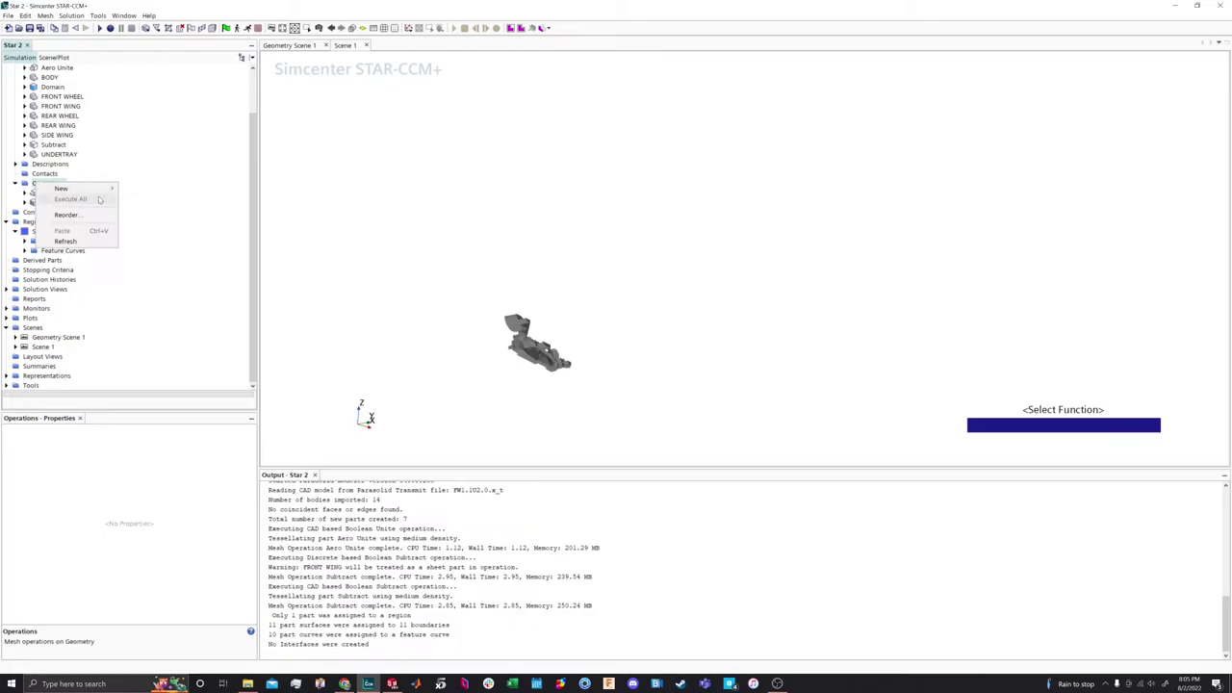
{"action": "mouse_move", "coordinate": [101, 192]}
{"action": "left_click", "coordinate": [121, 165]}
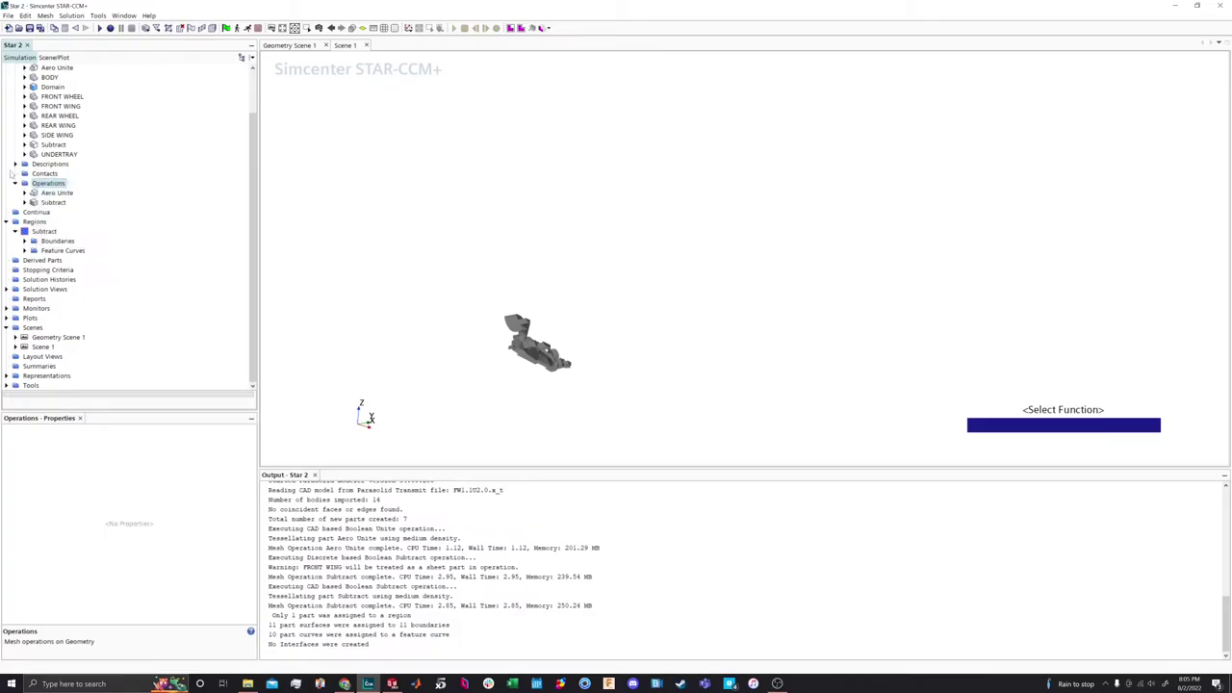
{"action": "scroll", "coordinate": [12, 169], "scroll_direction": "up", "scroll_amount": 2}
{"action": "left_click", "coordinate": [14, 107]}
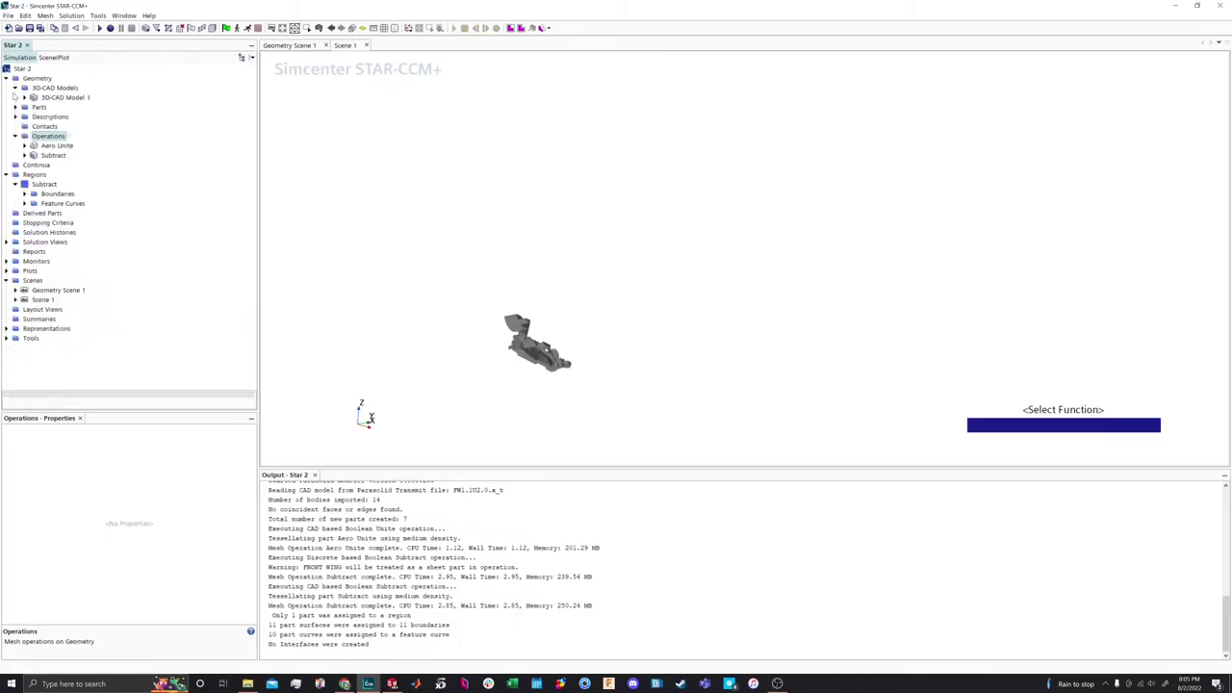
{"action": "left_click", "coordinate": [15, 88]}
{"action": "right_click", "coordinate": [32, 154]}
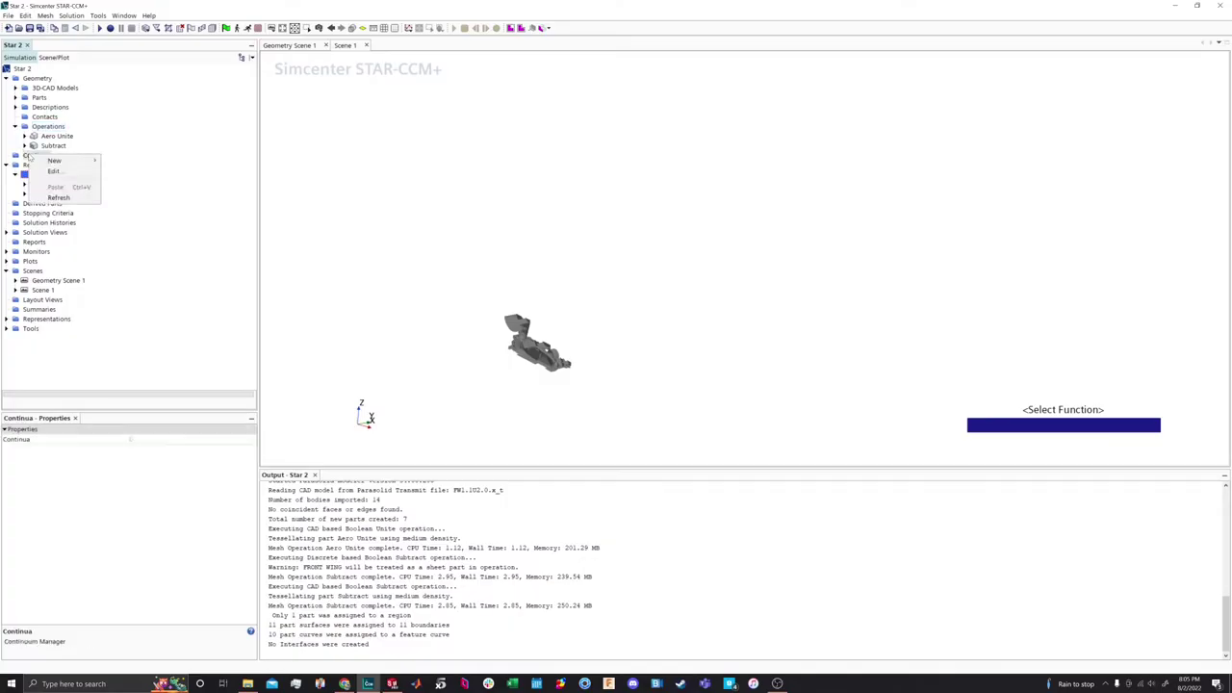
{"action": "mouse_move", "coordinate": [64, 161]}
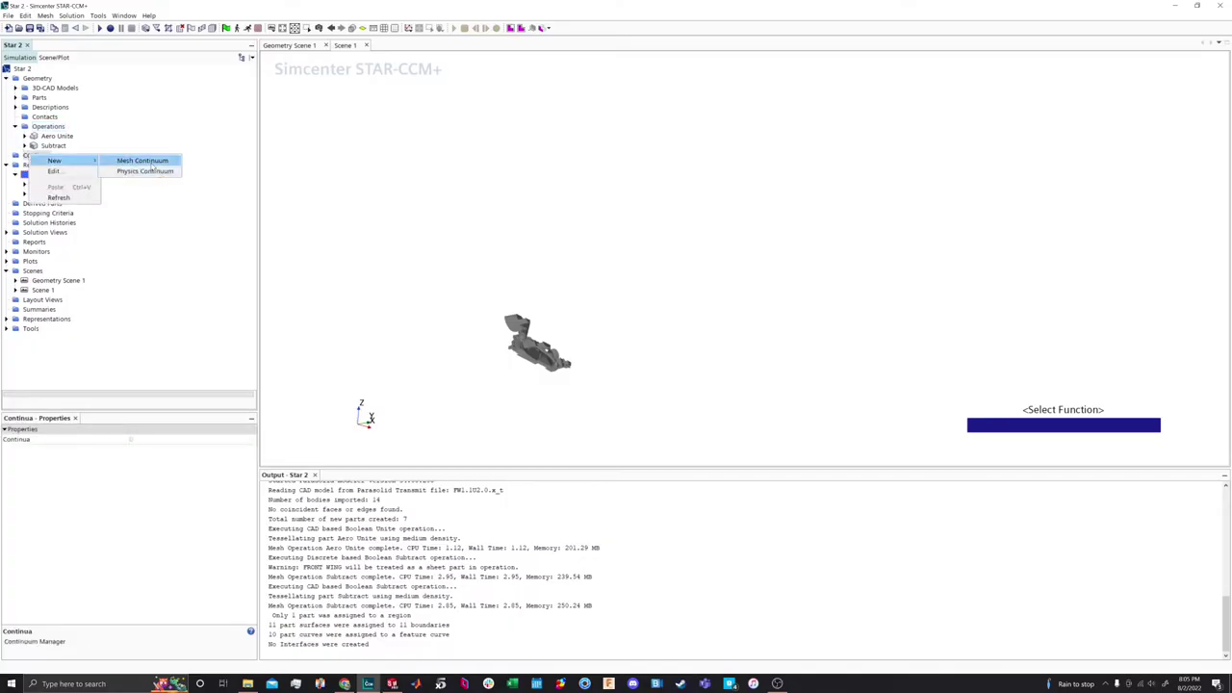
{"action": "left_click", "coordinate": [146, 161]}
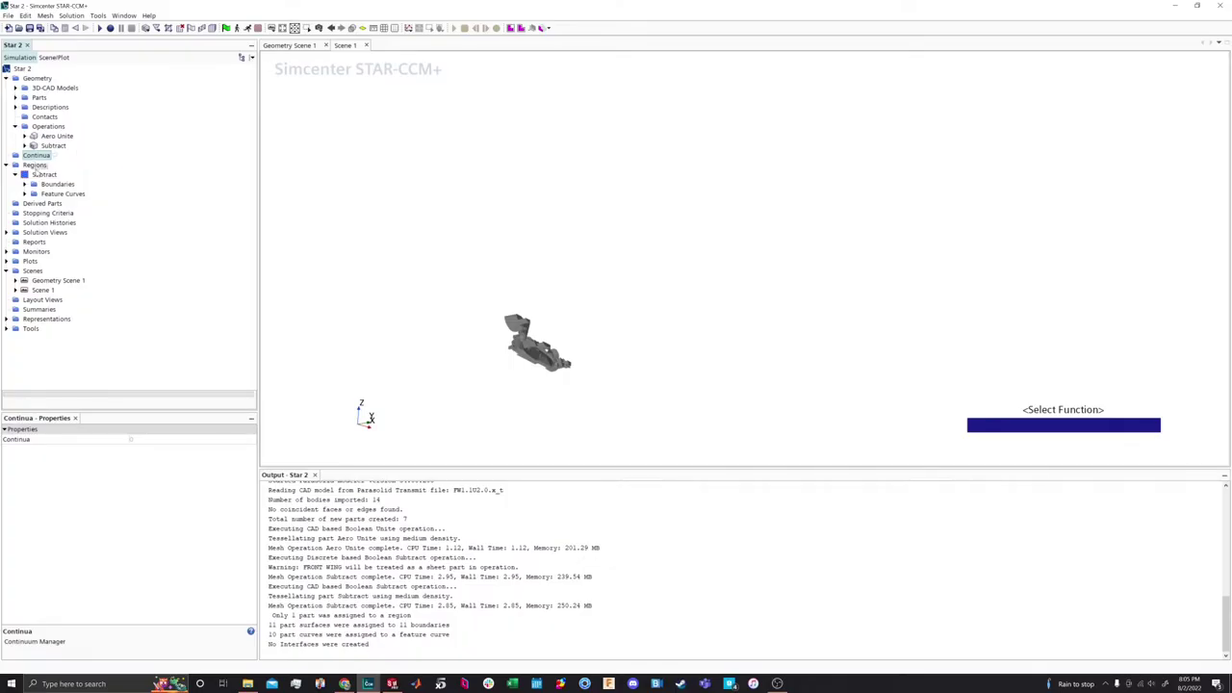
{"action": "right_click", "coordinate": [34, 166]}
{"action": "mouse_move", "coordinate": [68, 171]}
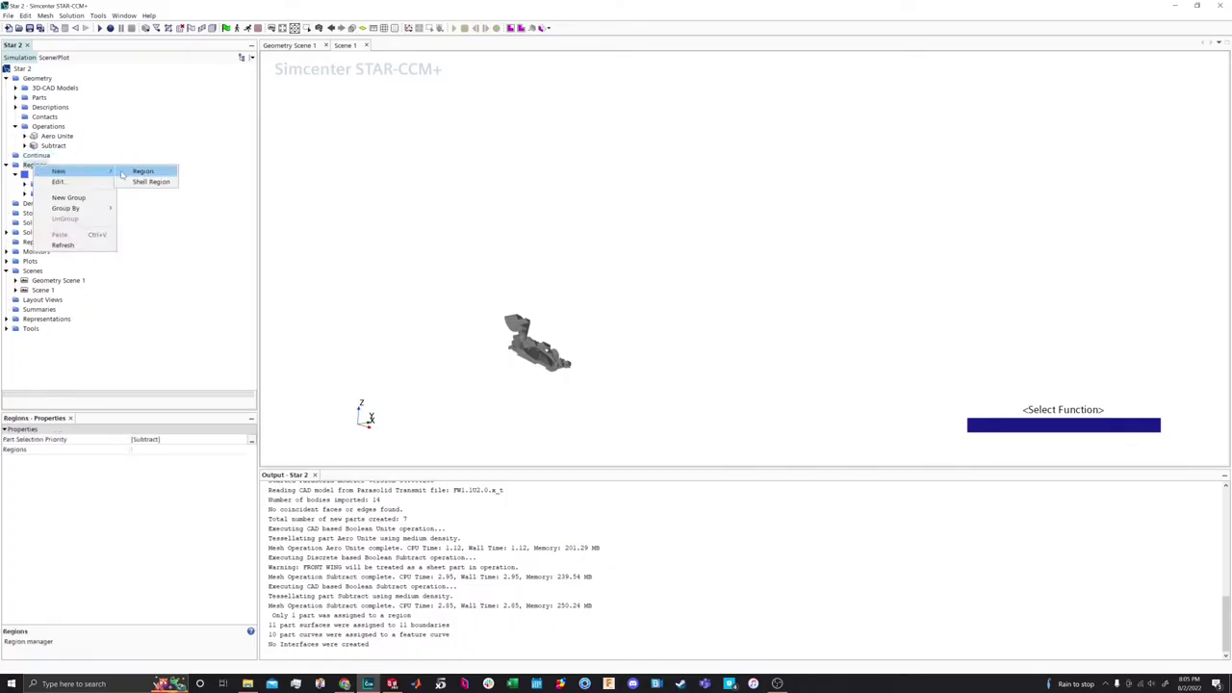
{"action": "left_click", "coordinate": [37, 156]}
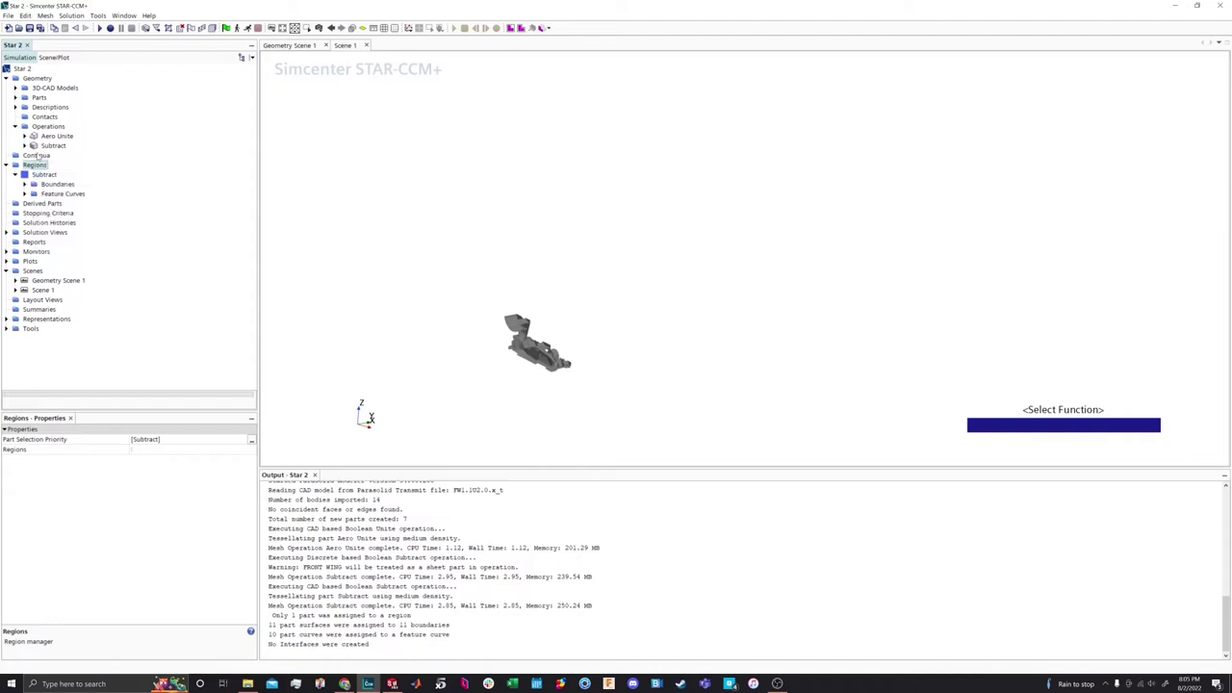
{"action": "left_click", "coordinate": [44, 156]}
{"action": "right_click", "coordinate": [50, 157]}
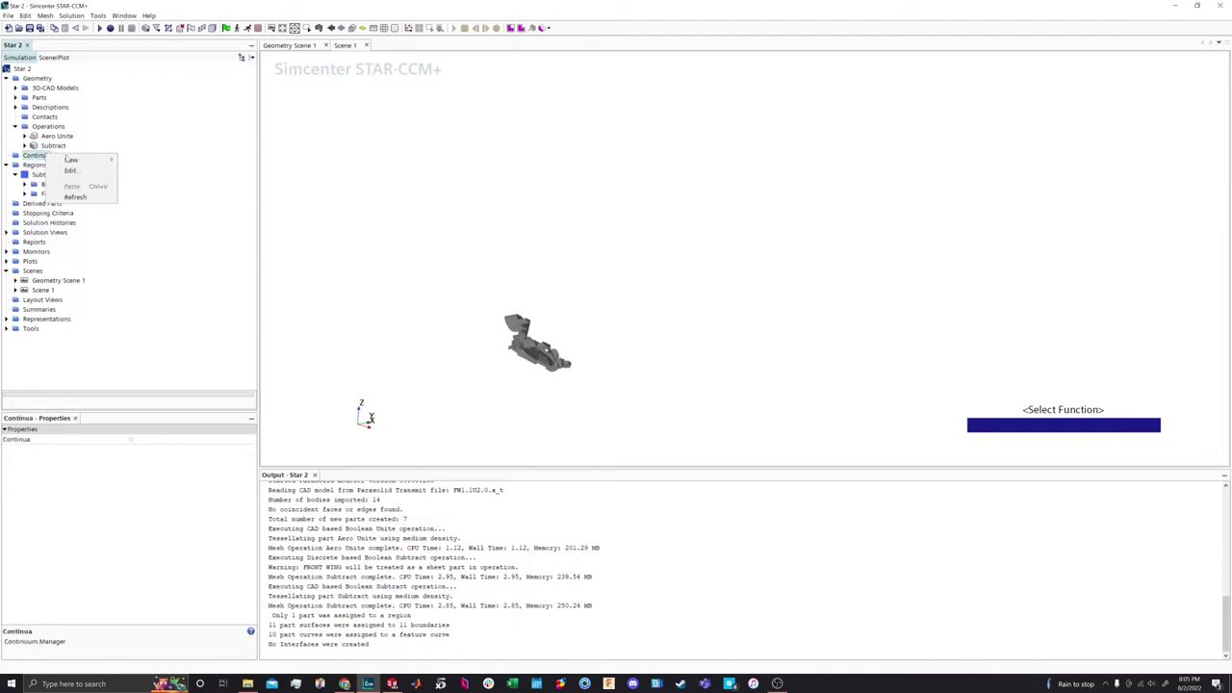
{"action": "left_click", "coordinate": [150, 140]}
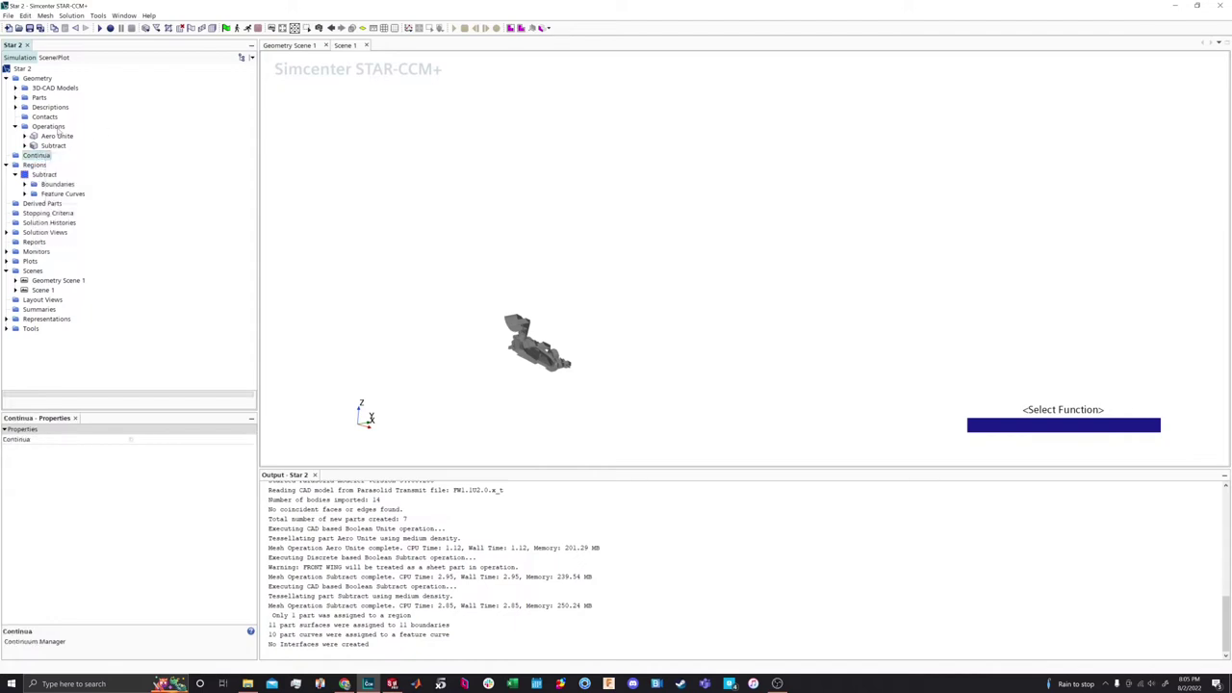
Start a new Automated Mesh operation on the Subtract part with the Surface Remesher and Automatic Surface Repair enabled
{"action": "right_click", "coordinate": [54, 128]}
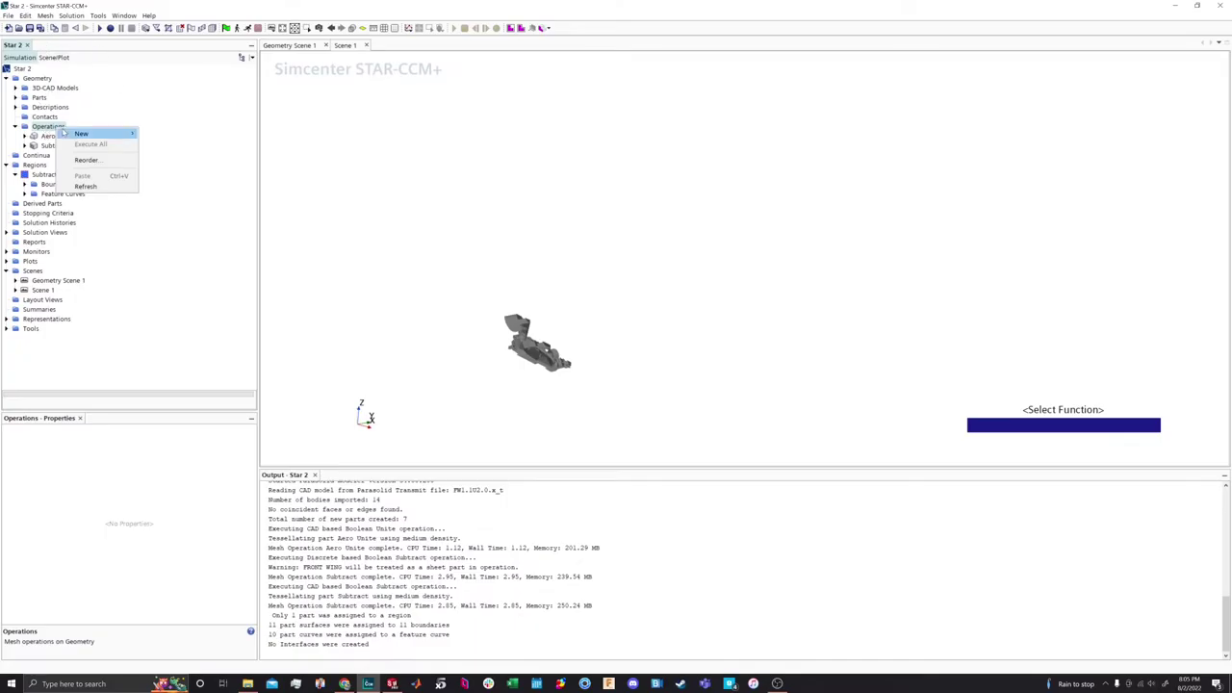
{"action": "mouse_move", "coordinate": [105, 136]}
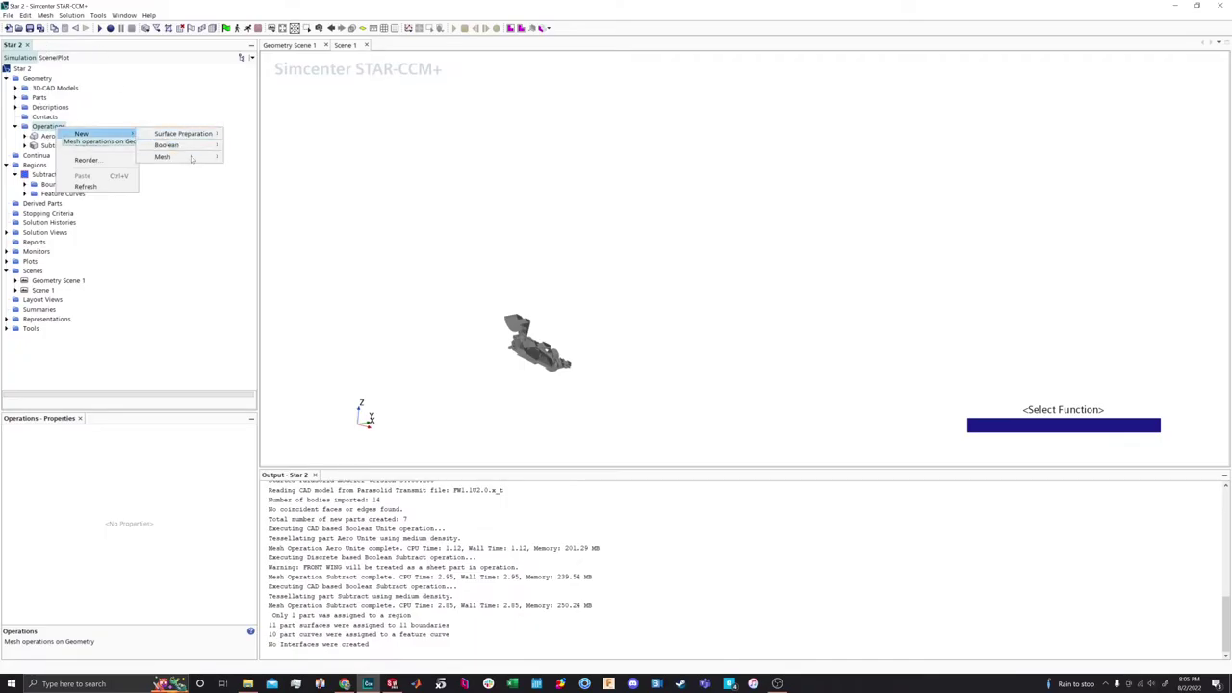
{"action": "mouse_move", "coordinate": [193, 157]}
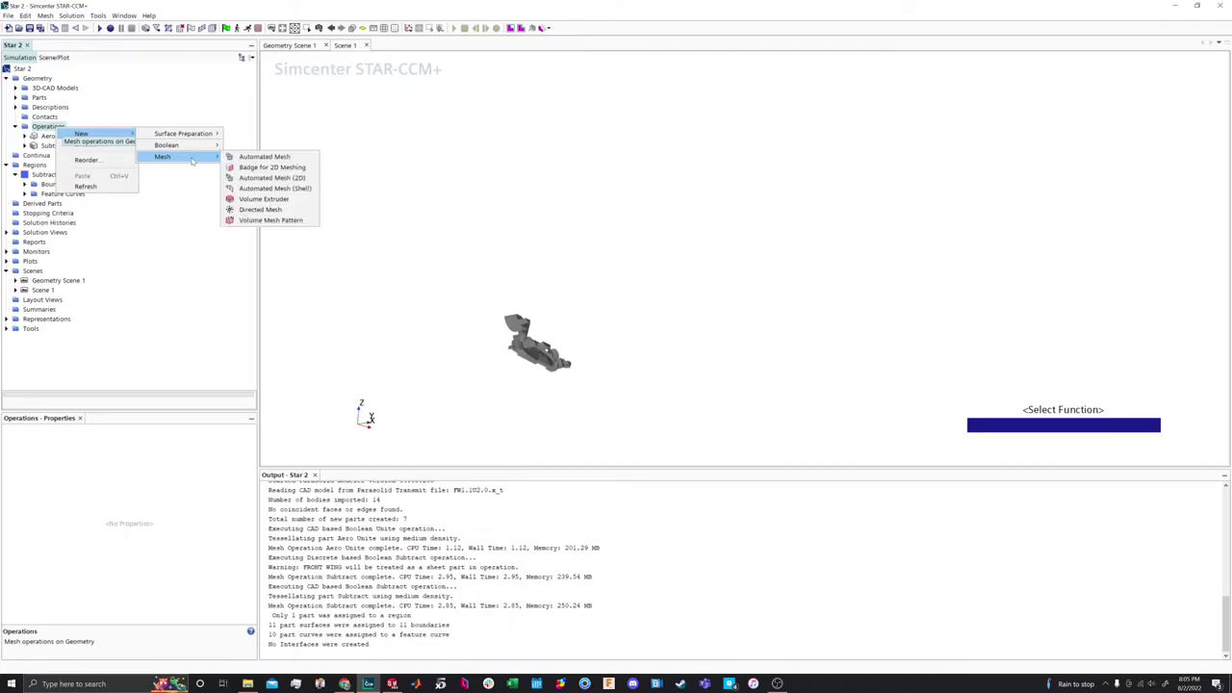
{"action": "left_click", "coordinate": [243, 159]}
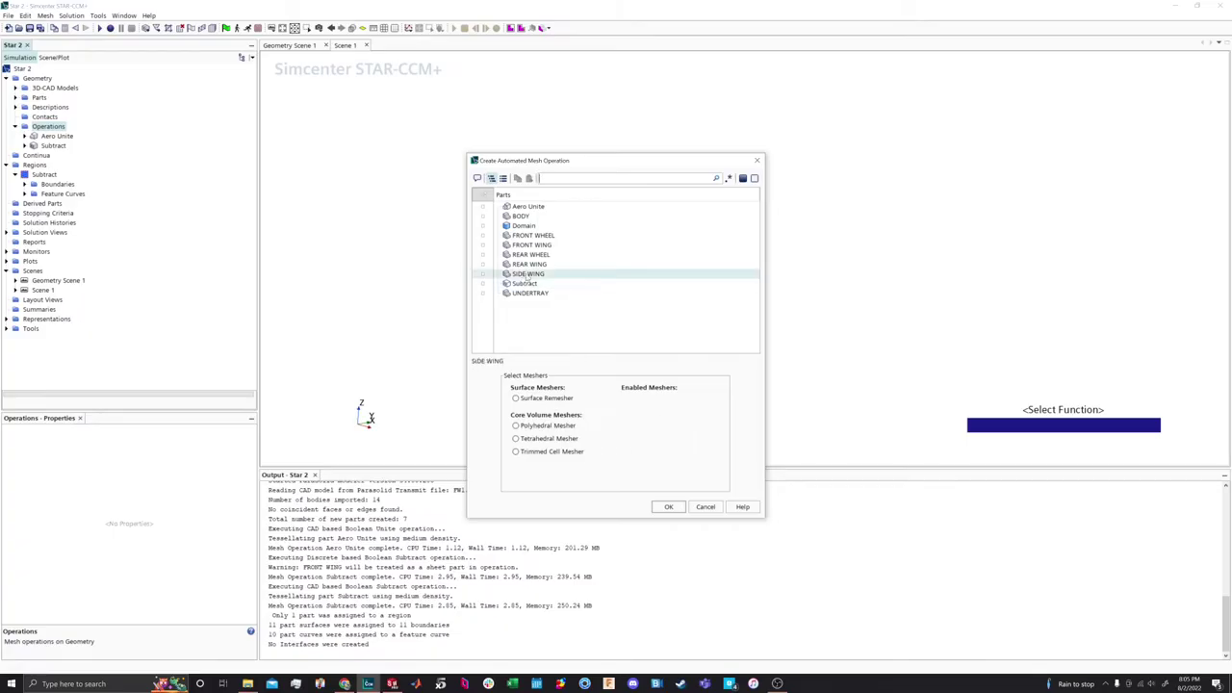
{"action": "left_click", "coordinate": [528, 283]}
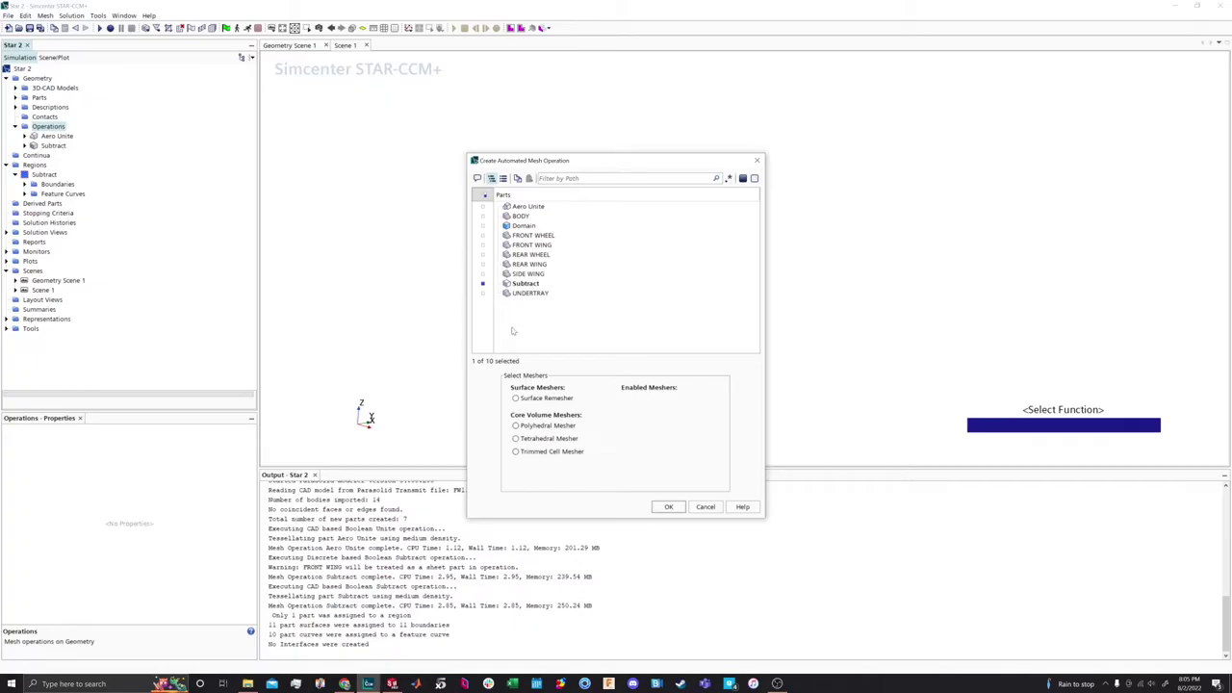
{"action": "left_click", "coordinate": [553, 399]}
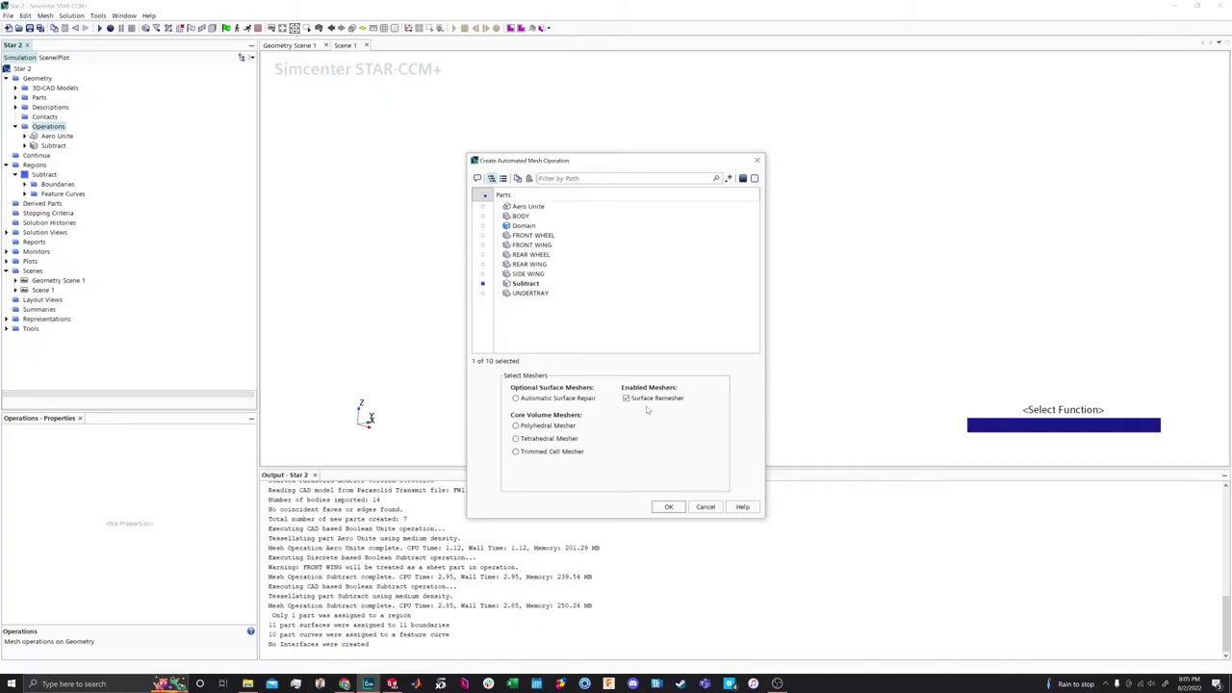
{"action": "left_click", "coordinate": [582, 400]}
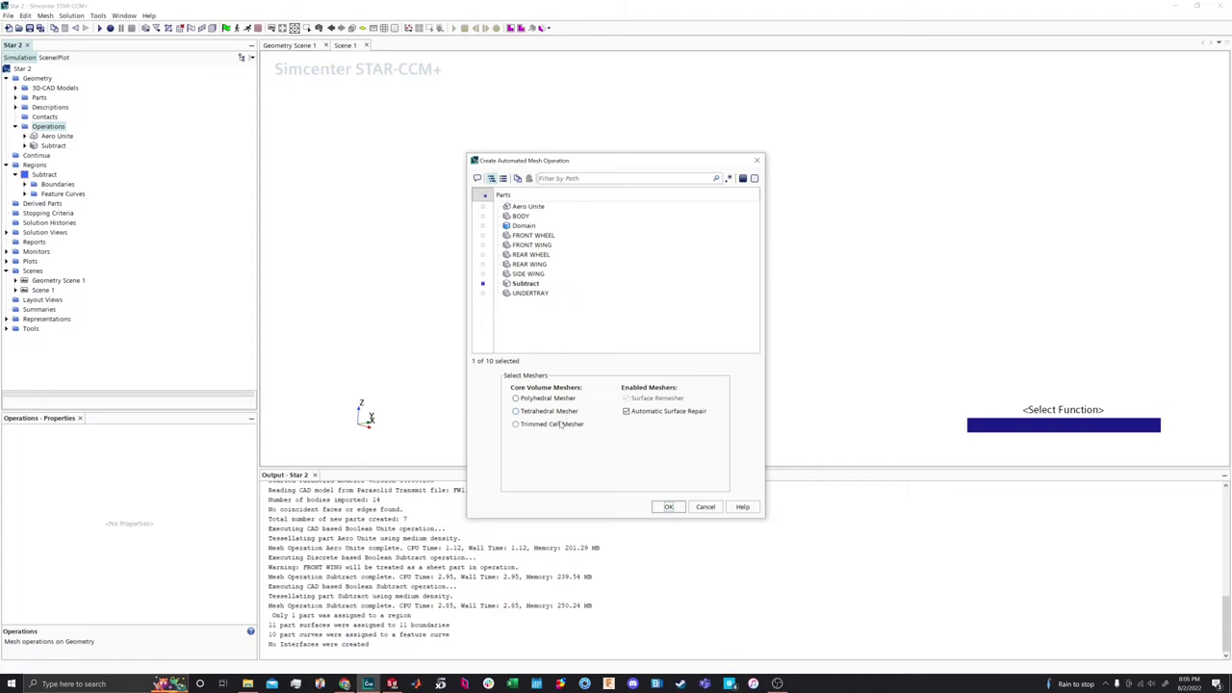
Enable the Trimmed Cell Mesher and Prism Layer Mesher, and create the automated mesh operation with its contents expanded
{"action": "left_click", "coordinate": [561, 423]}
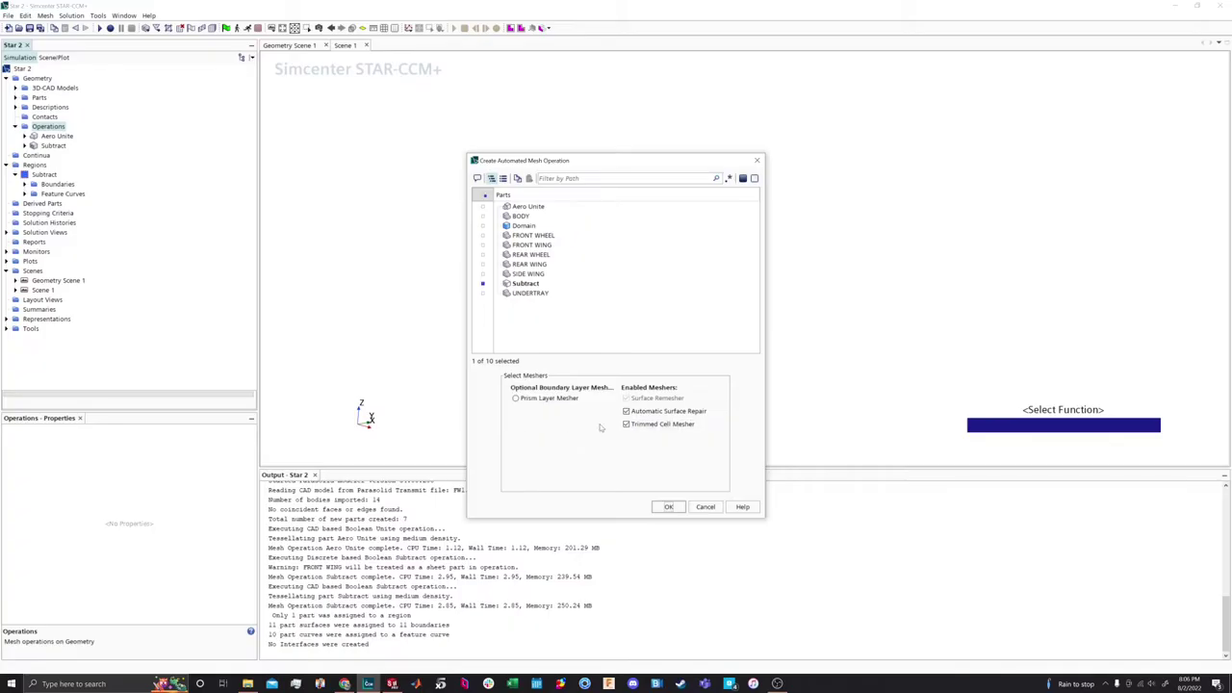
{"action": "left_click", "coordinate": [628, 425]}
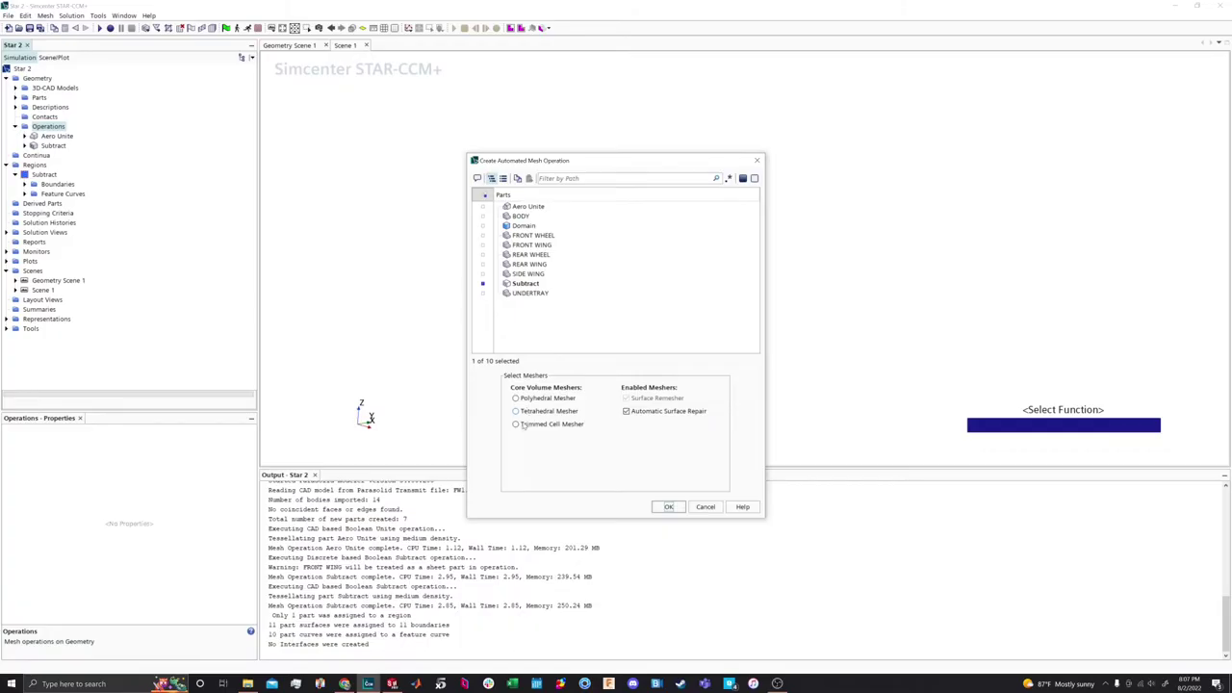
{"action": "left_click", "coordinate": [522, 426]}
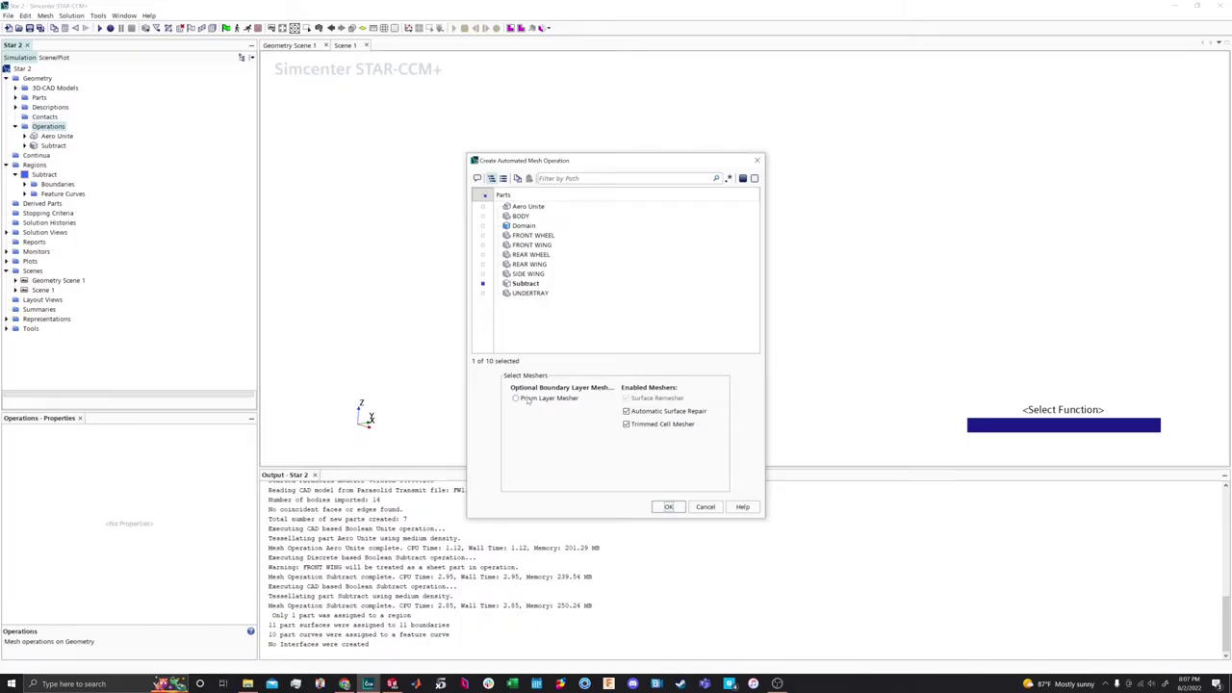
{"action": "left_click", "coordinate": [523, 400]}
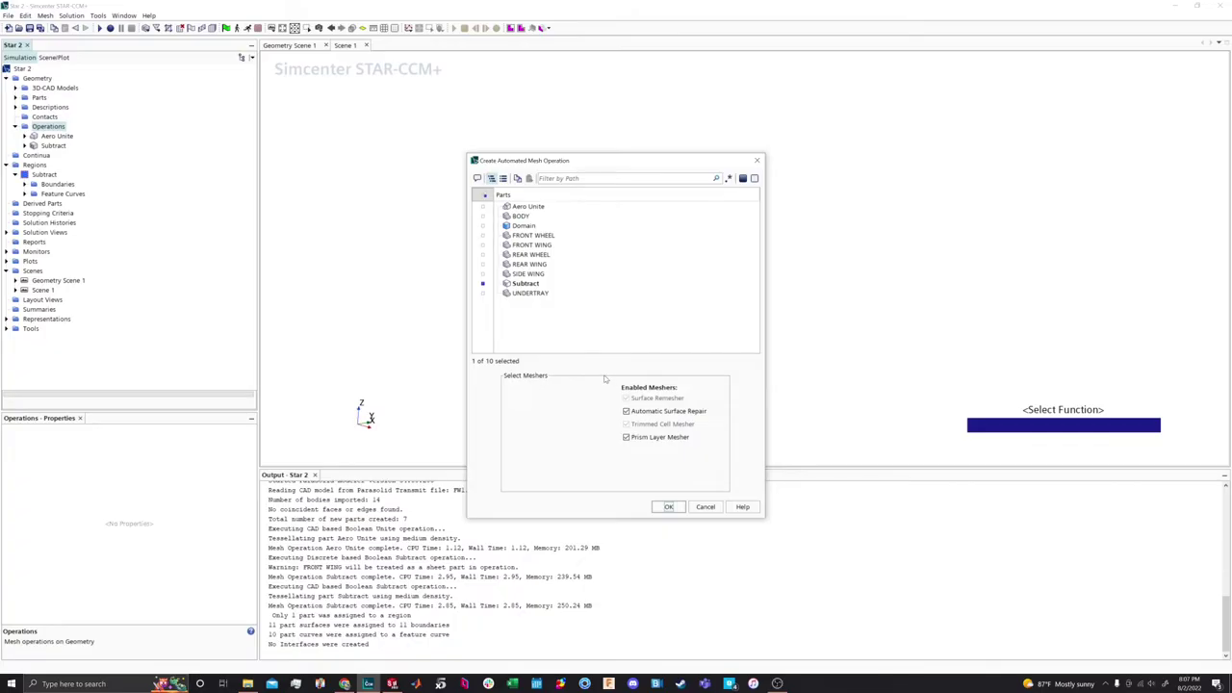
{"action": "left_click", "coordinate": [670, 507]}
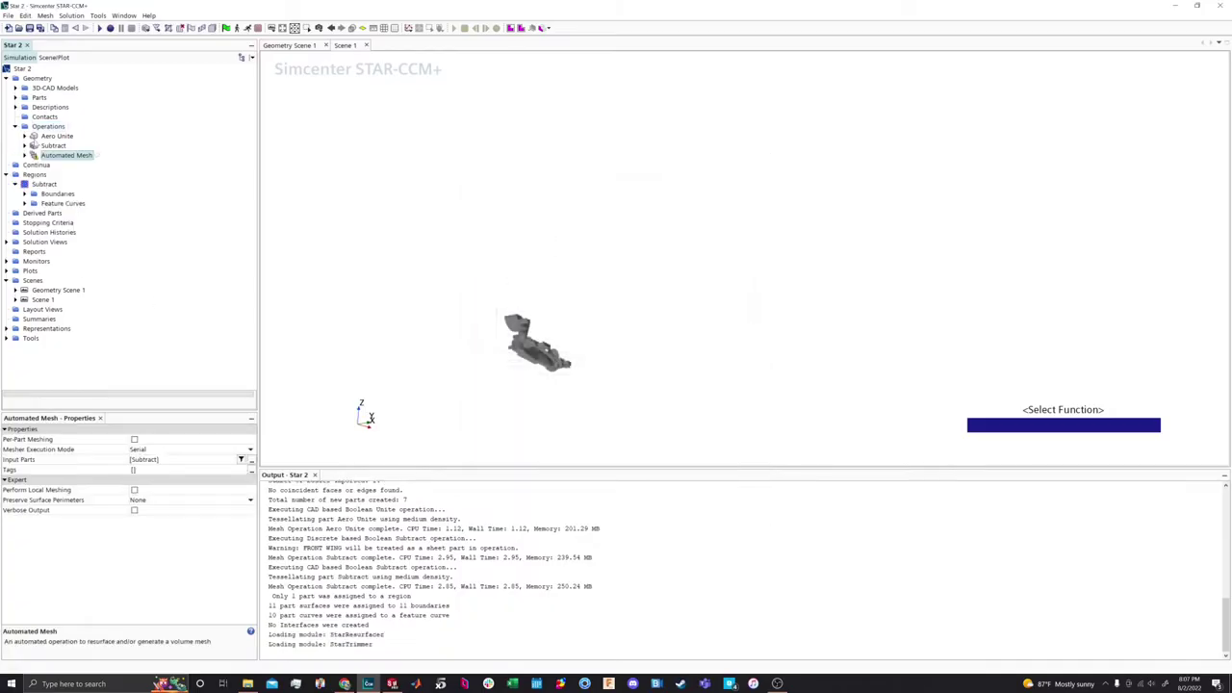
{"action": "left_click", "coordinate": [25, 156]}
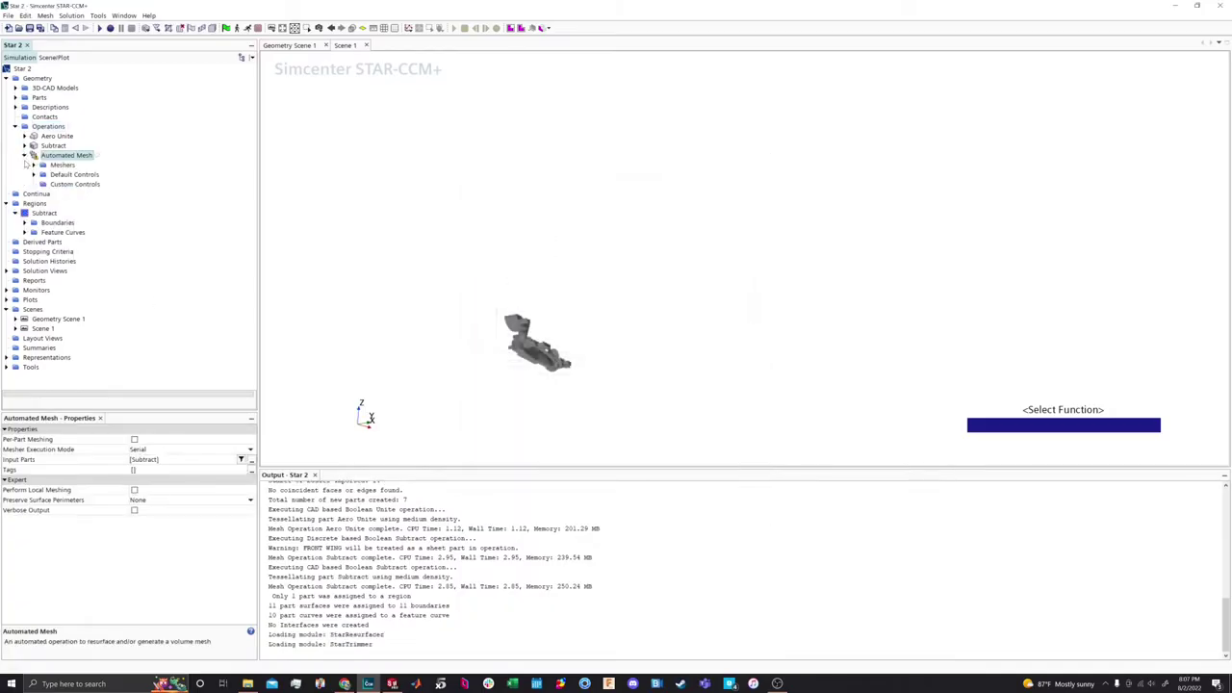
Set the Base Size in the automated mesh's default controls to 0.1 m
{"action": "left_click", "coordinate": [33, 174]}
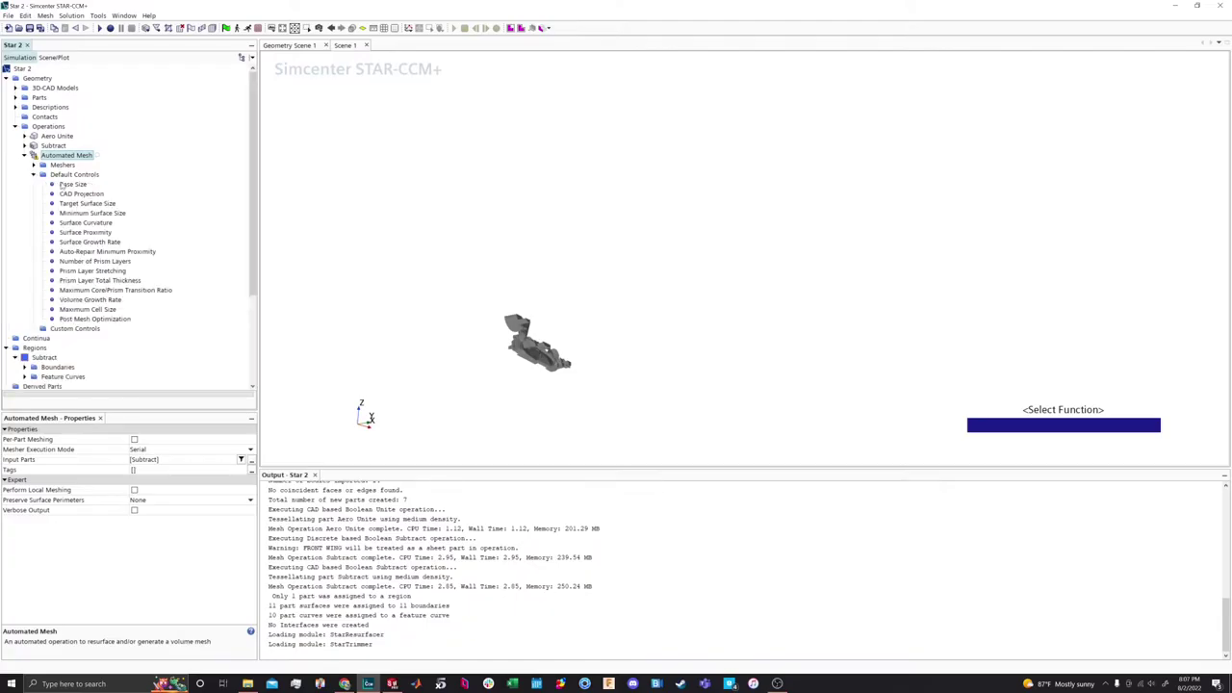
{"action": "left_click", "coordinate": [64, 184]}
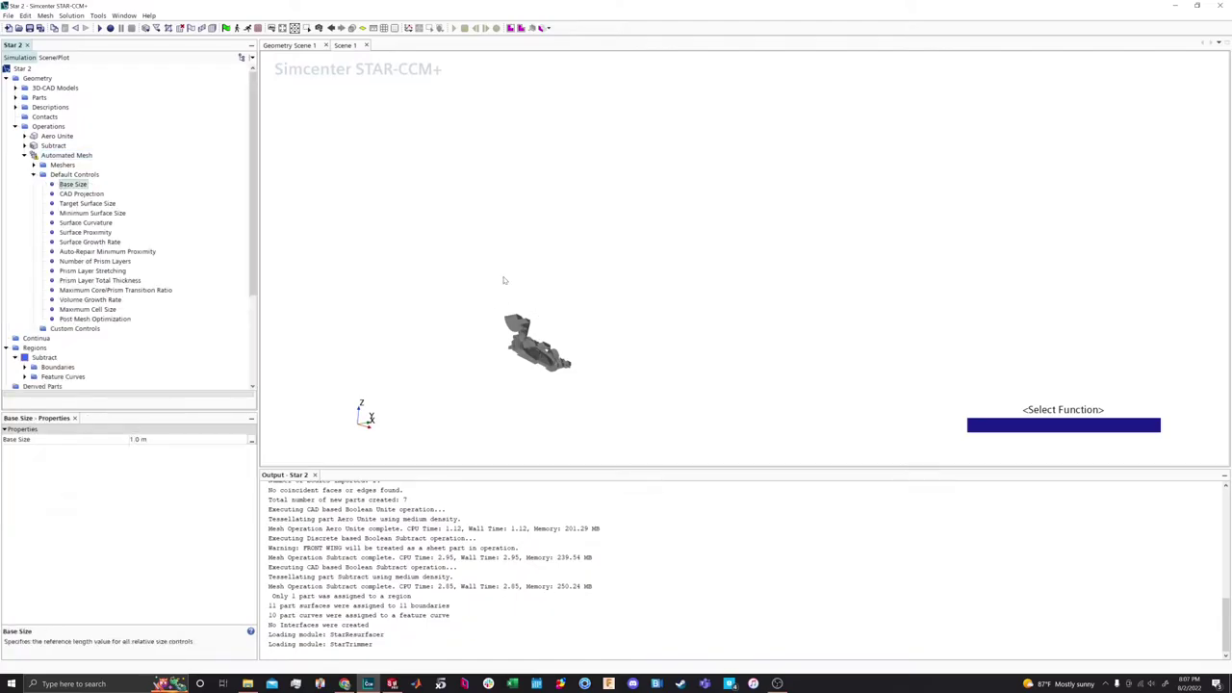
{"action": "left_click_drag", "start_coordinate": [503, 280], "coordinate": [629, 316]}
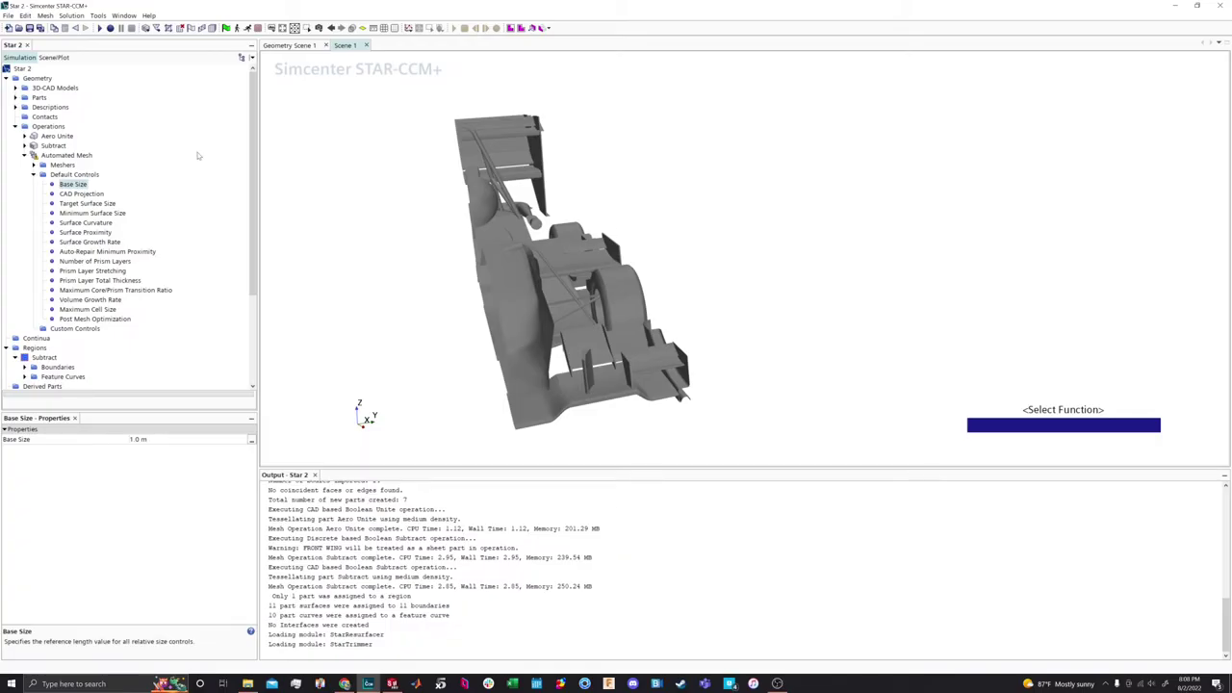
{"action": "left_click", "coordinate": [145, 439]}
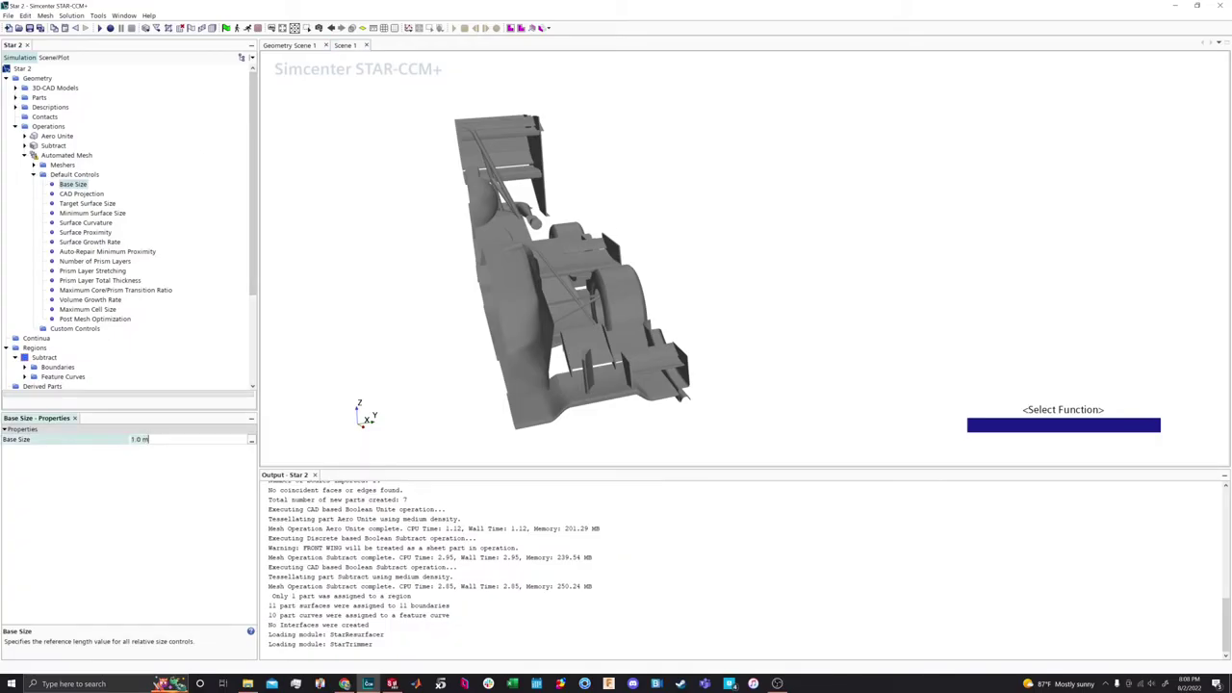
{"action": "type", "text": "0.1"}
{"action": "key", "text": "Return"}
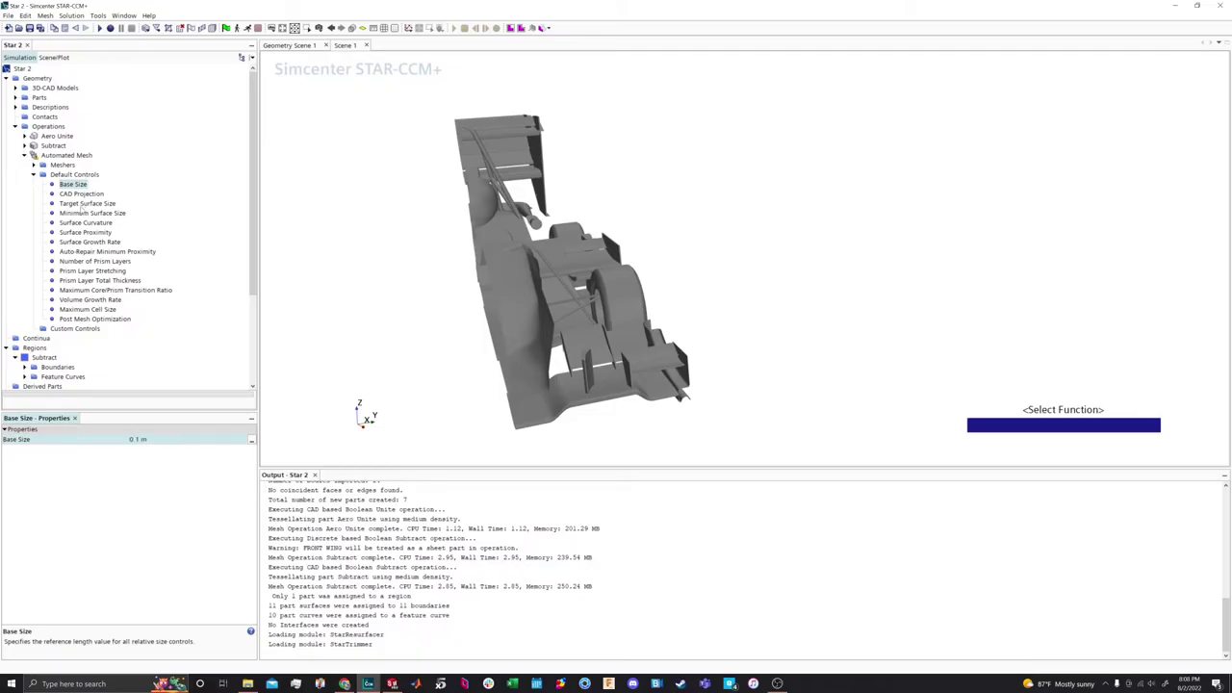
Set the default Minimum Surface Size of the automated mesh to 0.4 percent of base
{"action": "left_click", "coordinate": [81, 204]}
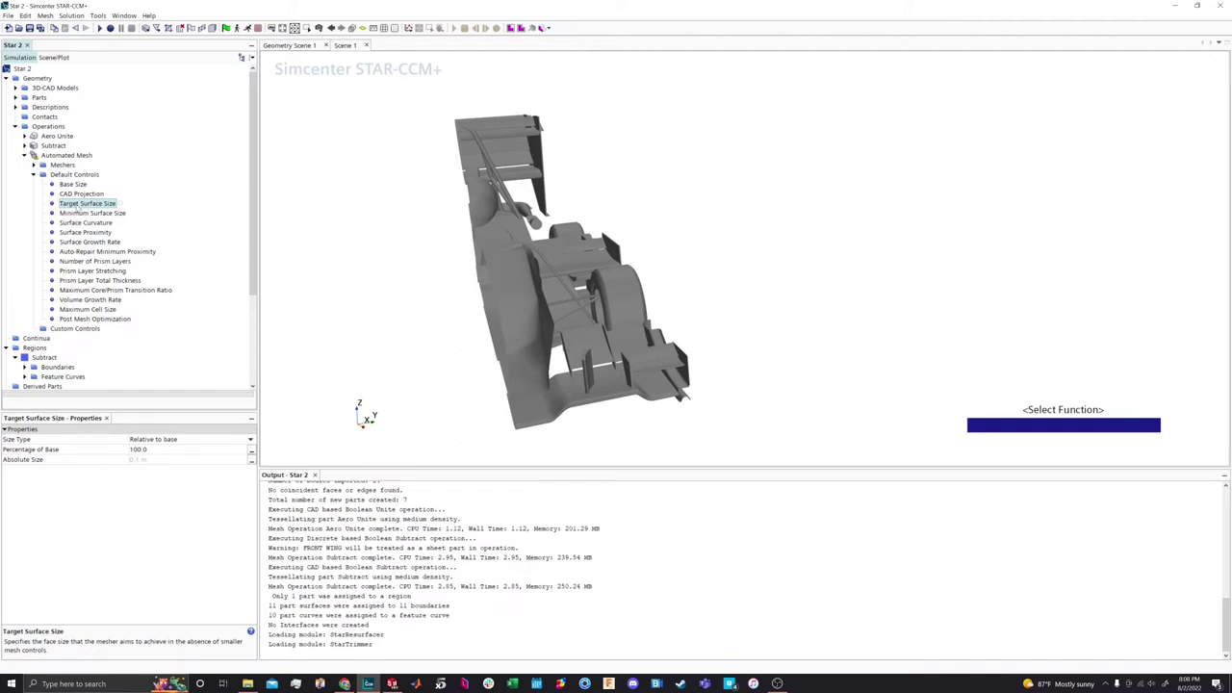
{"action": "left_click", "coordinate": [79, 213]}
{"action": "left_click", "coordinate": [142, 450]}
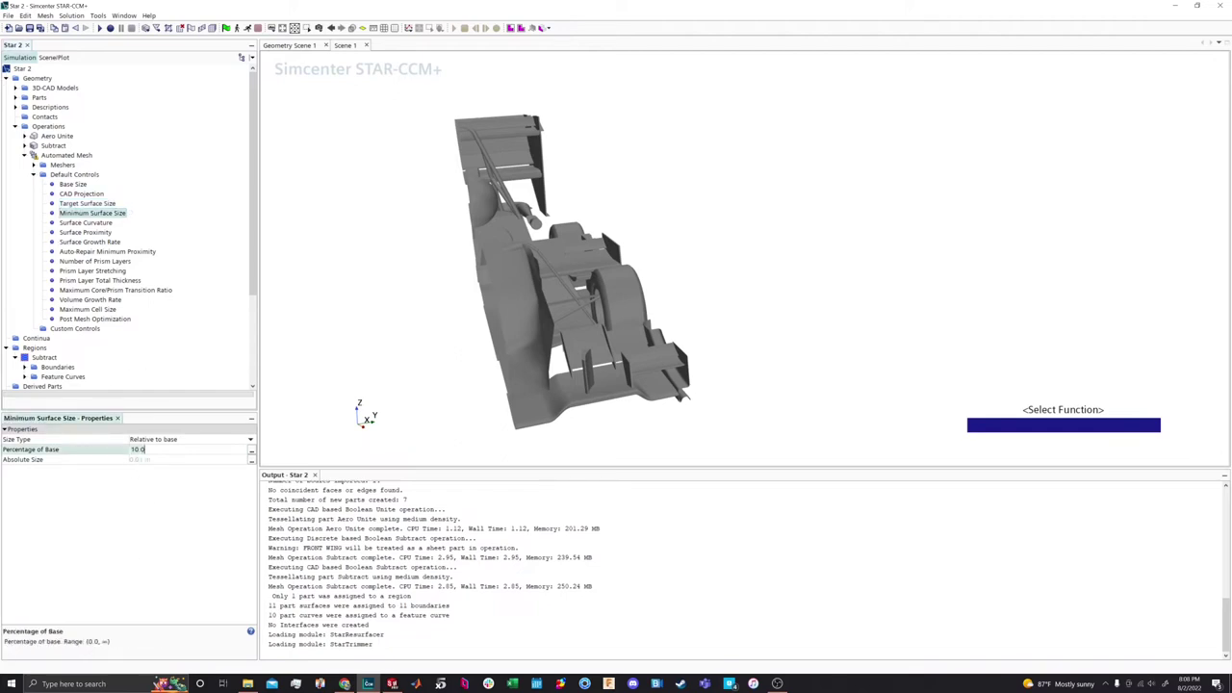
{"action": "type", "text": "0.4"}
{"action": "key", "text": "Return"}
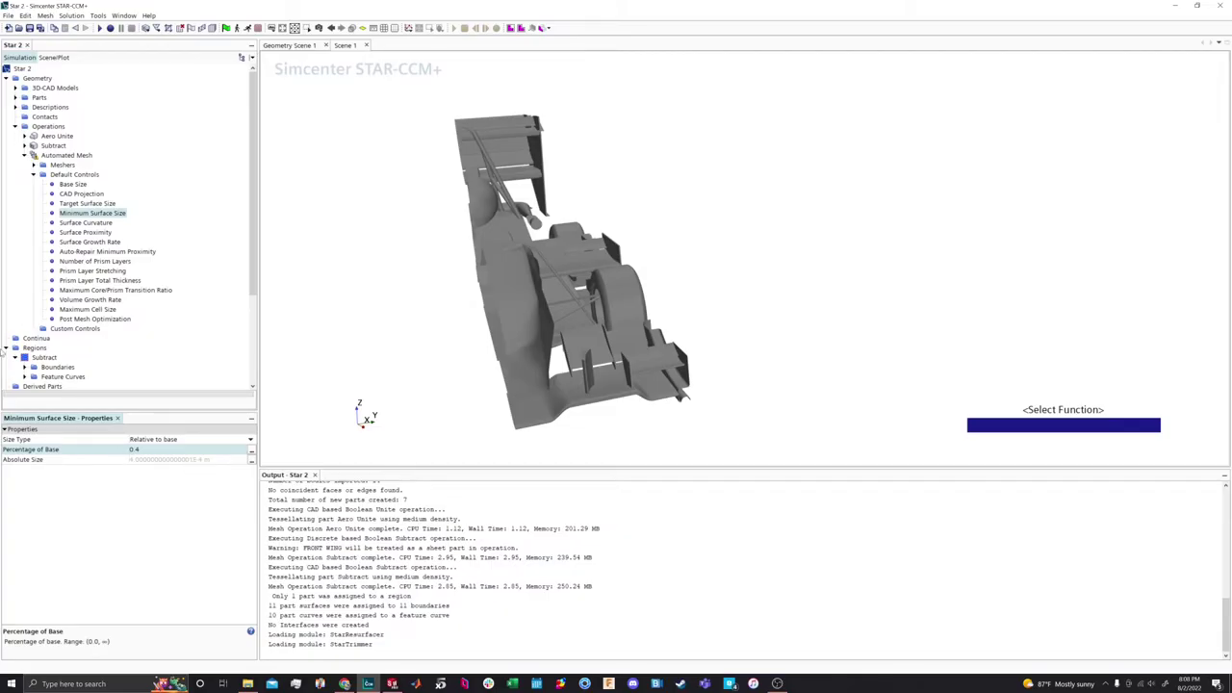
Review the surface curvature, proximity and growth rate defaults, and set the Number of Prism Layers to 10
{"action": "scroll", "coordinate": [595, 292], "scroll_direction": "up", "scroll_amount": 2}
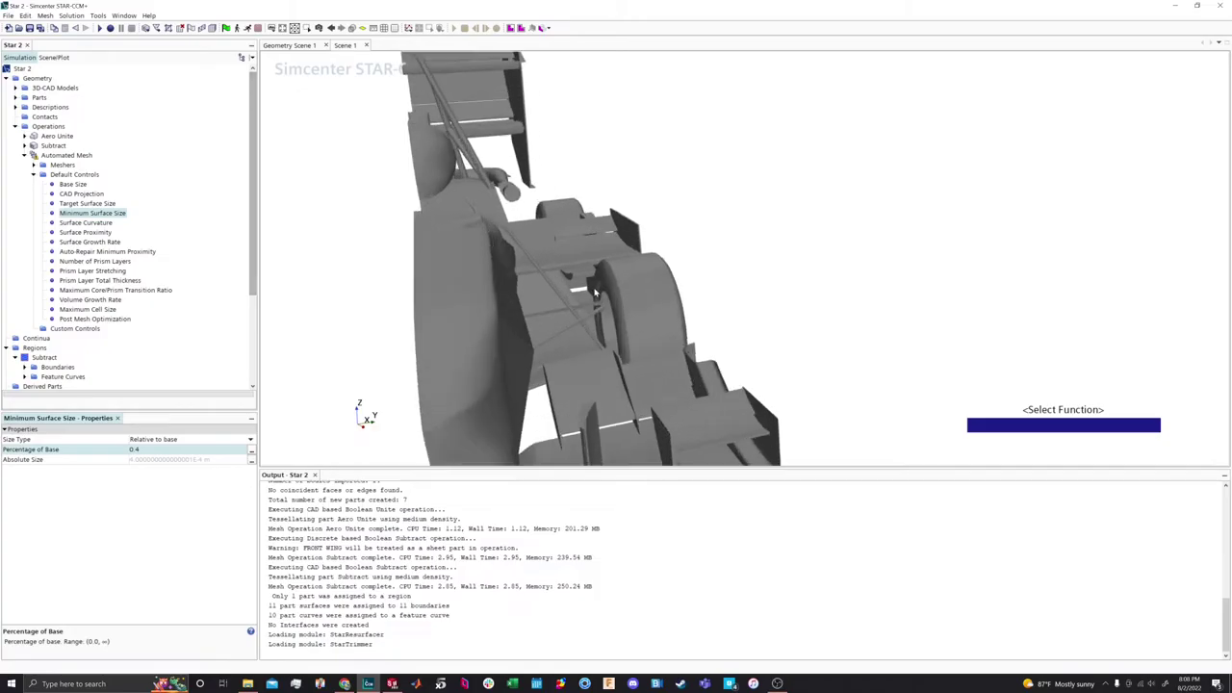
{"action": "scroll", "coordinate": [595, 291], "scroll_direction": "up", "scroll_amount": 8}
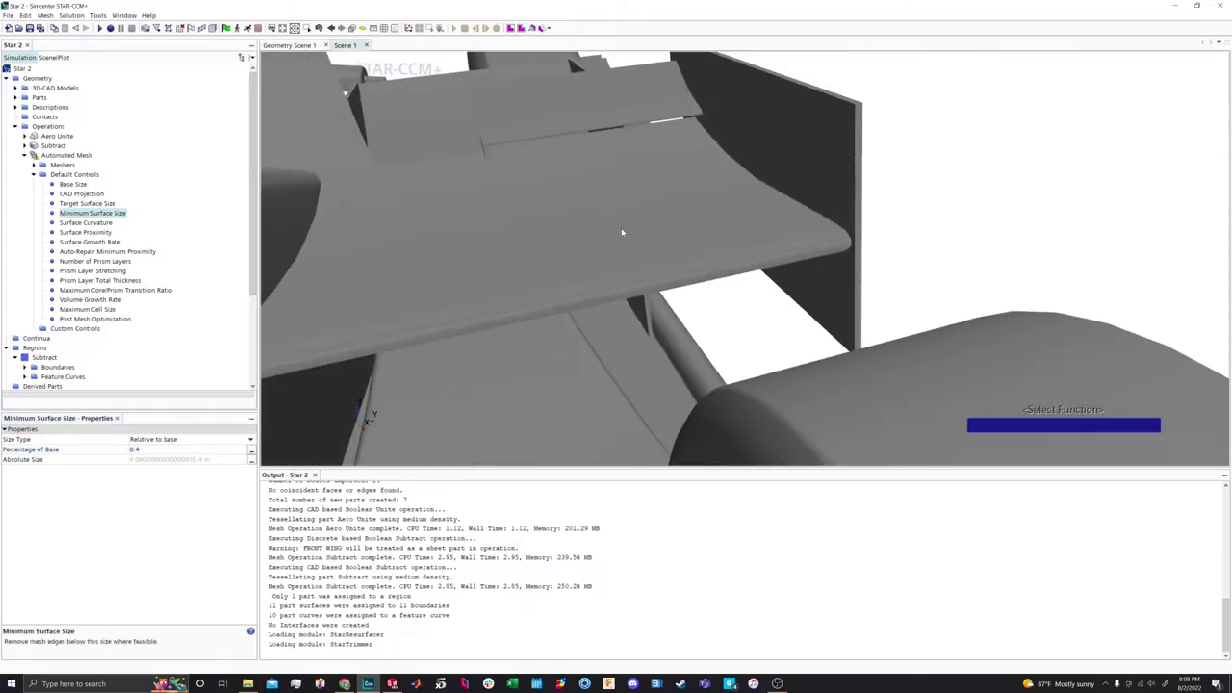
{"action": "mouse_move", "coordinate": [788, 263]}
{"action": "left_mouse_down"}
{"action": "mouse_move", "coordinate": [683, 228]}
{"action": "mouse_move", "coordinate": [647, 236]}
{"action": "mouse_move", "coordinate": [590, 333]}
{"action": "mouse_move", "coordinate": [587, 314]}
{"action": "left_mouse_up"}
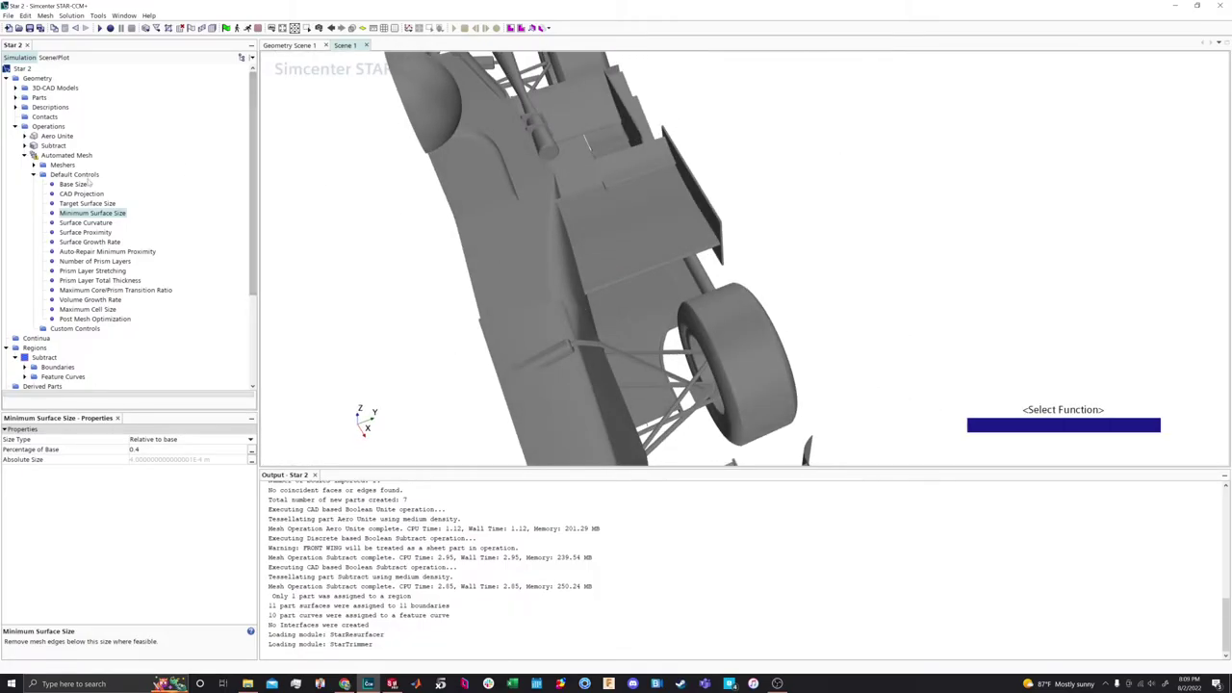
{"action": "left_click", "coordinate": [82, 224]}
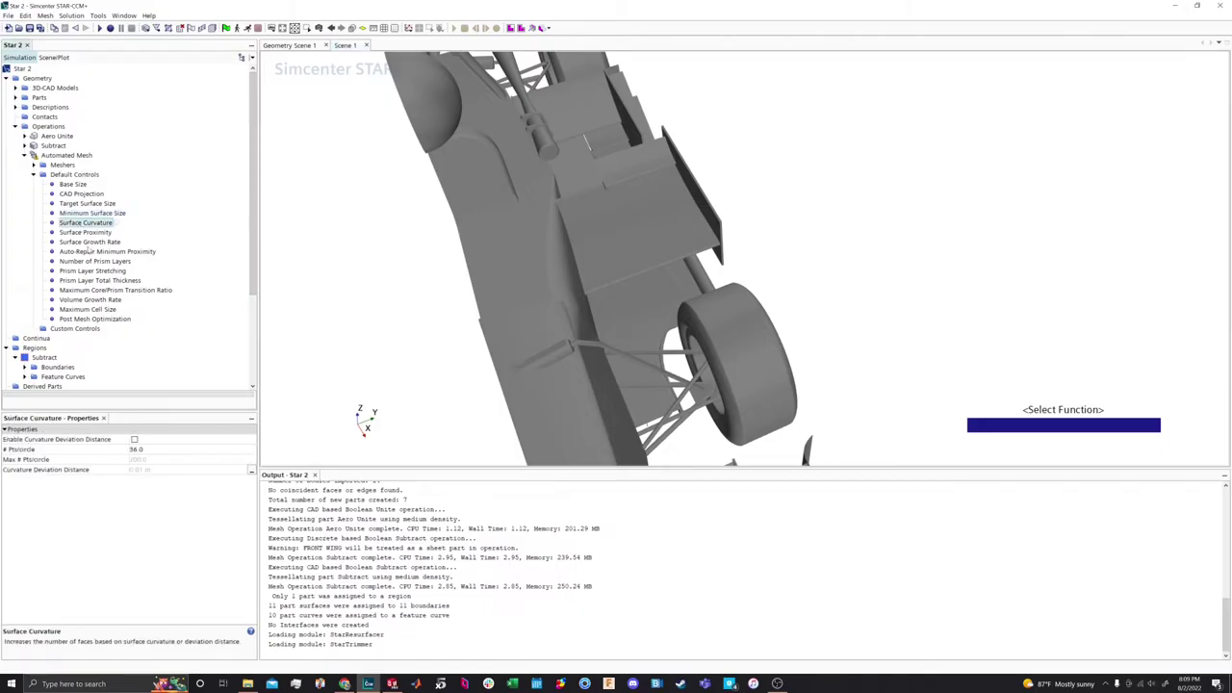
{"action": "left_click", "coordinate": [84, 232]}
{"action": "left_click", "coordinate": [82, 242]}
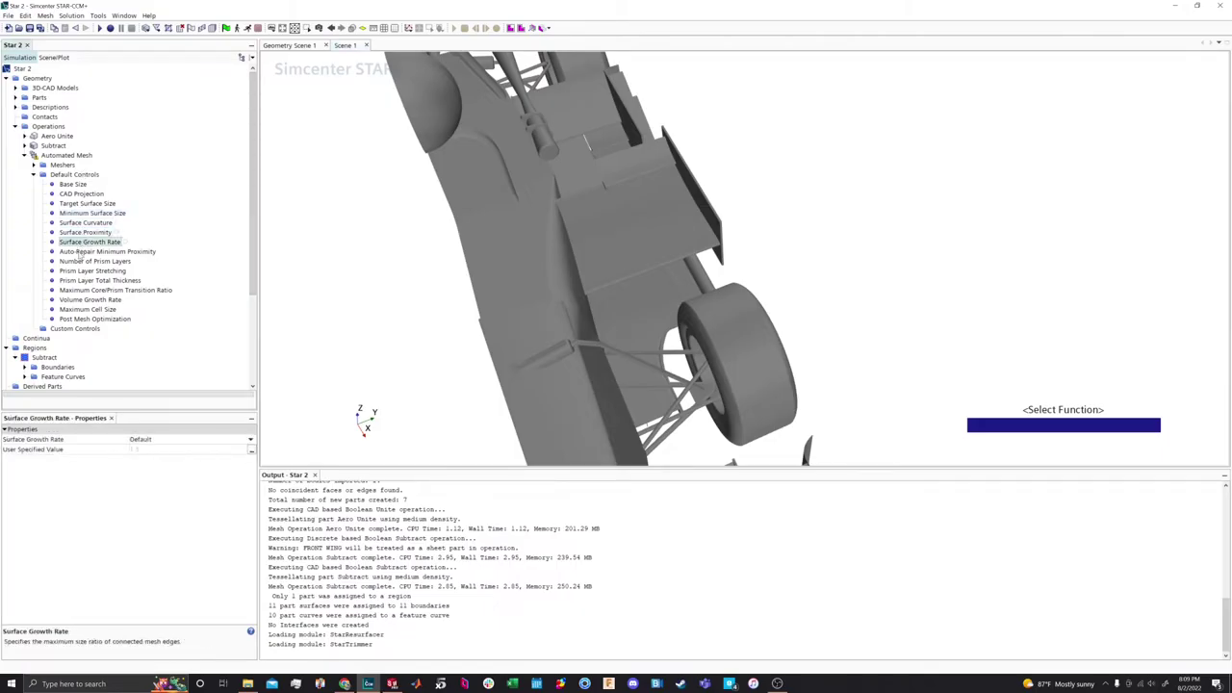
{"action": "left_click", "coordinate": [82, 252]}
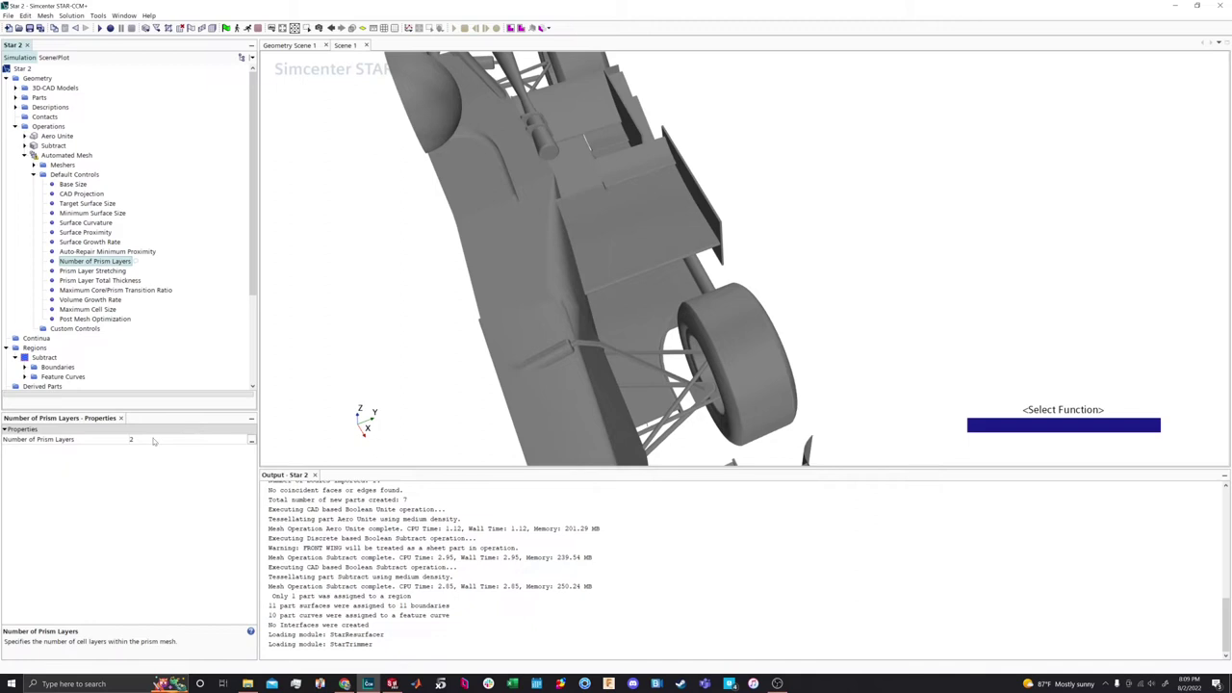
{"action": "left_click", "coordinate": [139, 439]}
{"action": "type", "text": "10"}
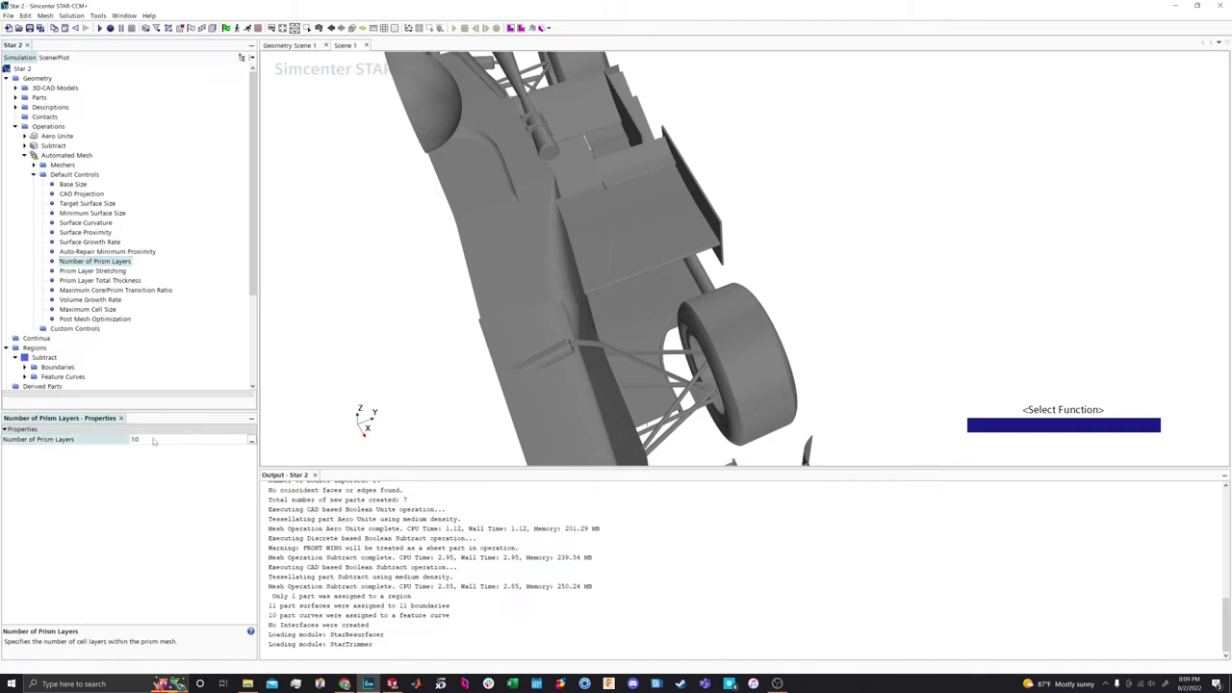
{"action": "key", "text": "Return"}
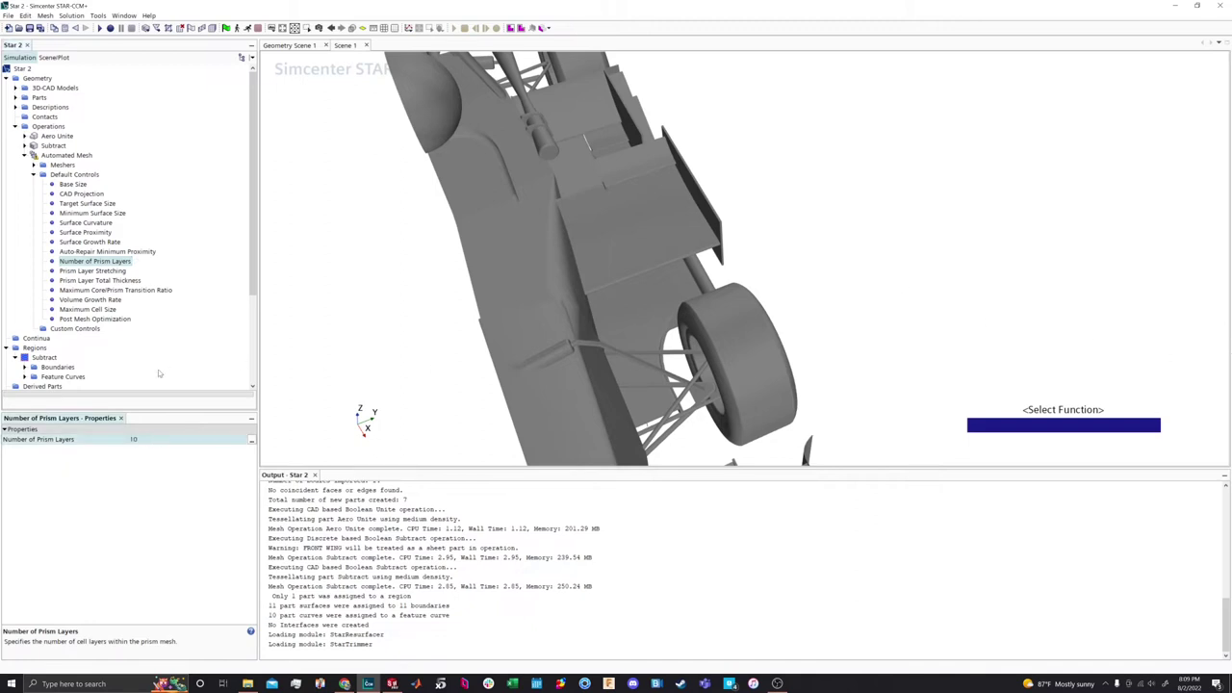
Set the Prism Layer Total Thickness to 10 percent of base and enable Limit Cell Size by Prism Layer Thickness
{"action": "left_click", "coordinate": [110, 273]}
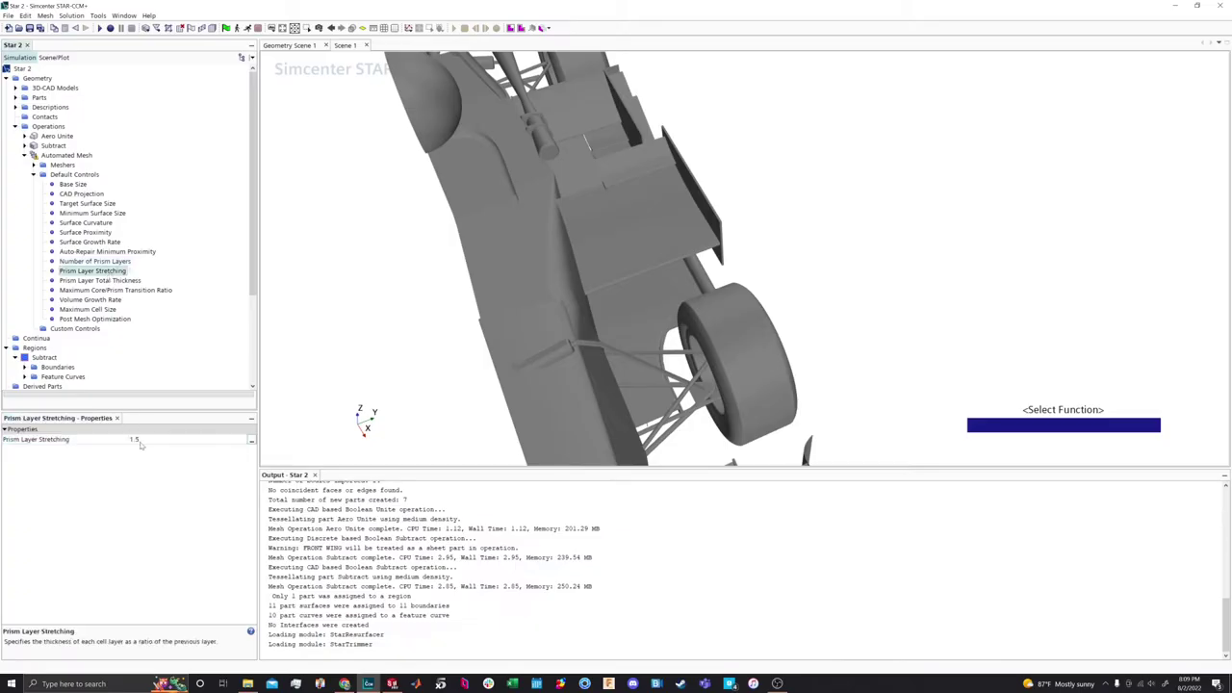
{"action": "left_click", "coordinate": [108, 281]}
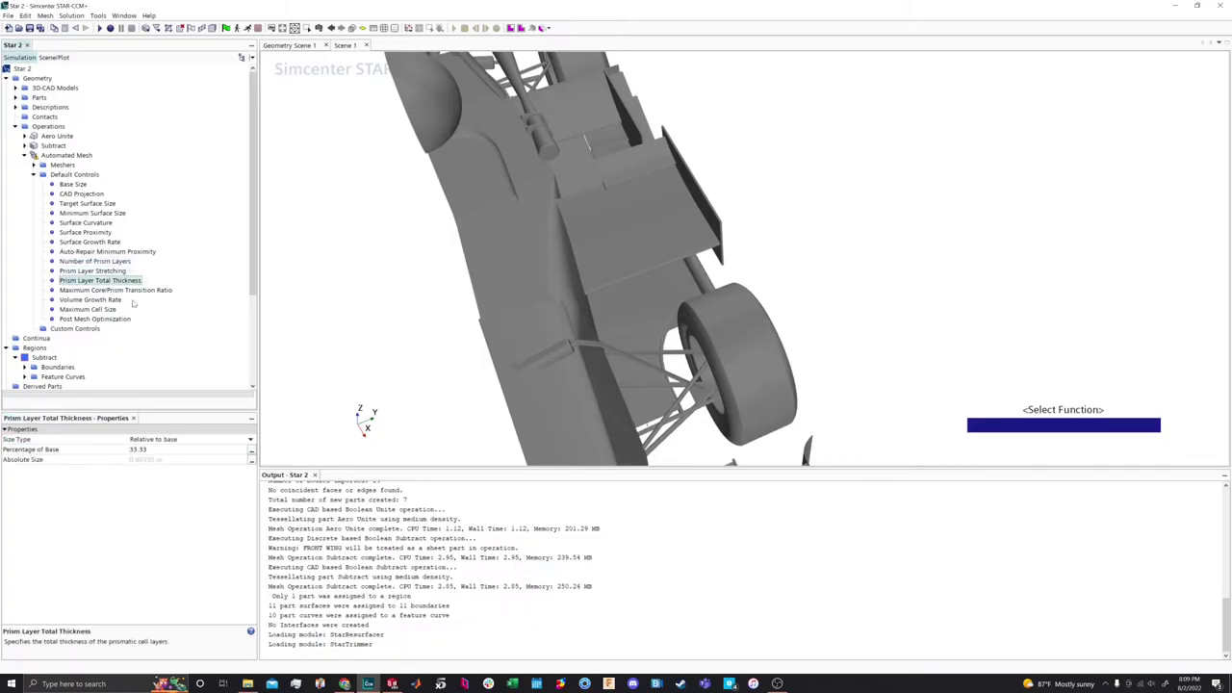
{"action": "left_click", "coordinate": [141, 449]}
{"action": "type", "text": "10"}
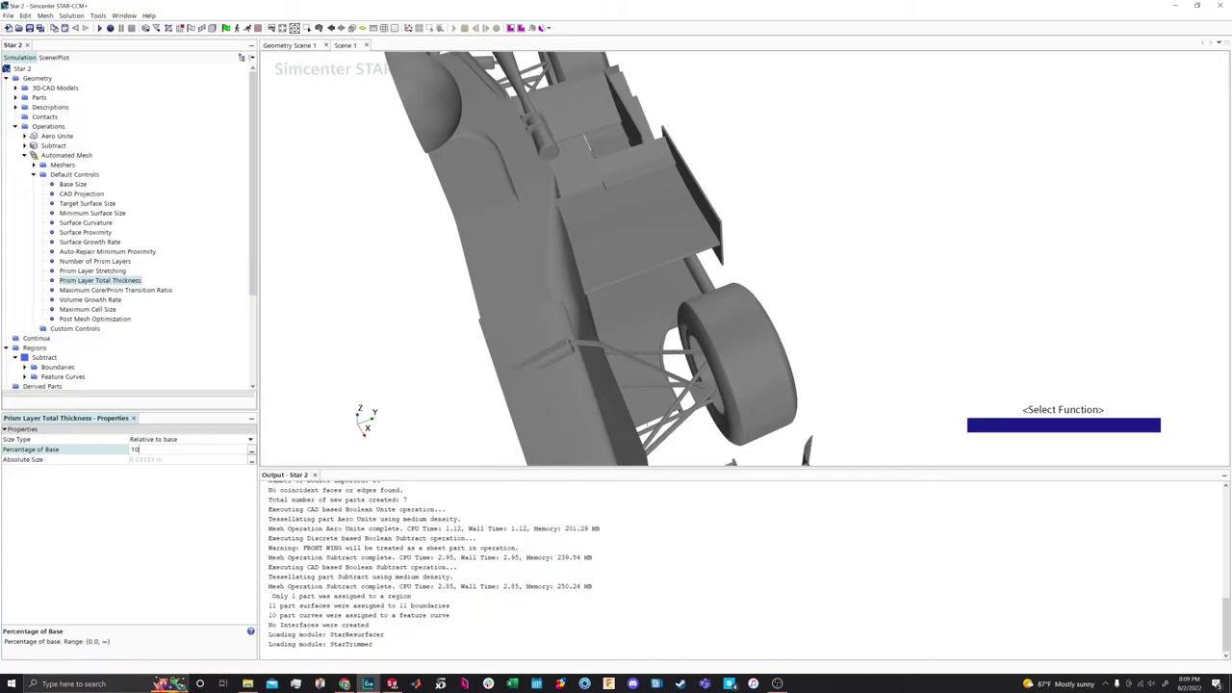
{"action": "key", "text": "Return"}
{"action": "left_click", "coordinate": [106, 292]}
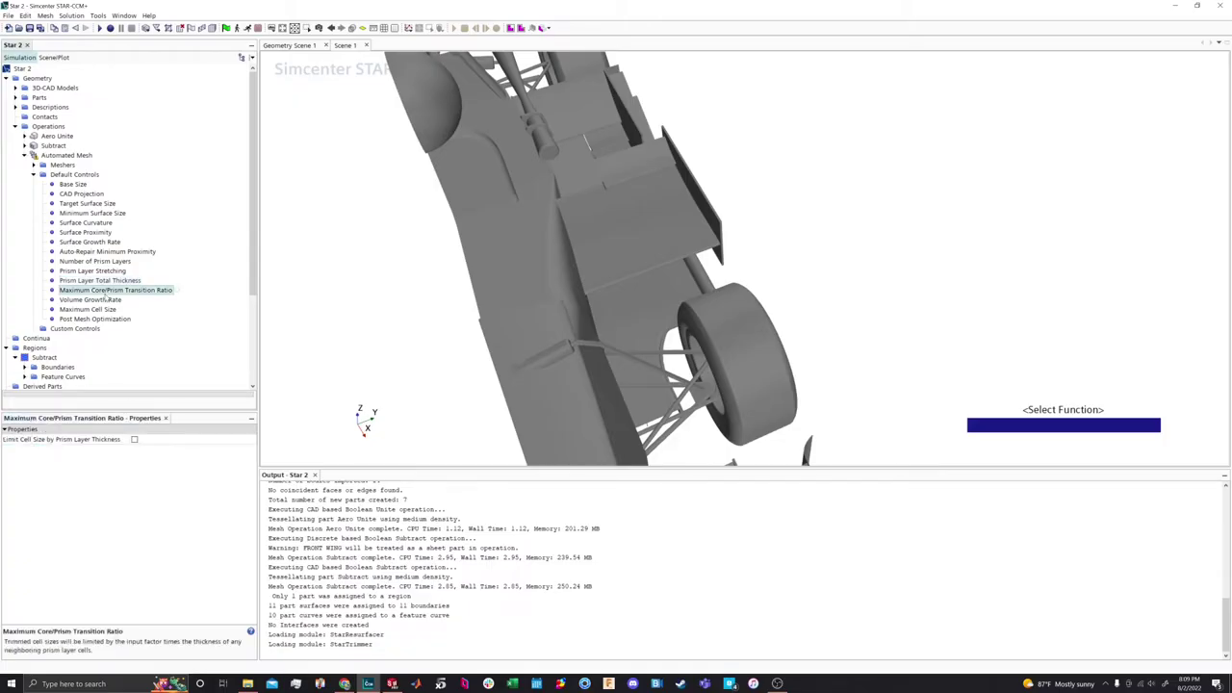
{"action": "left_click", "coordinate": [135, 439]}
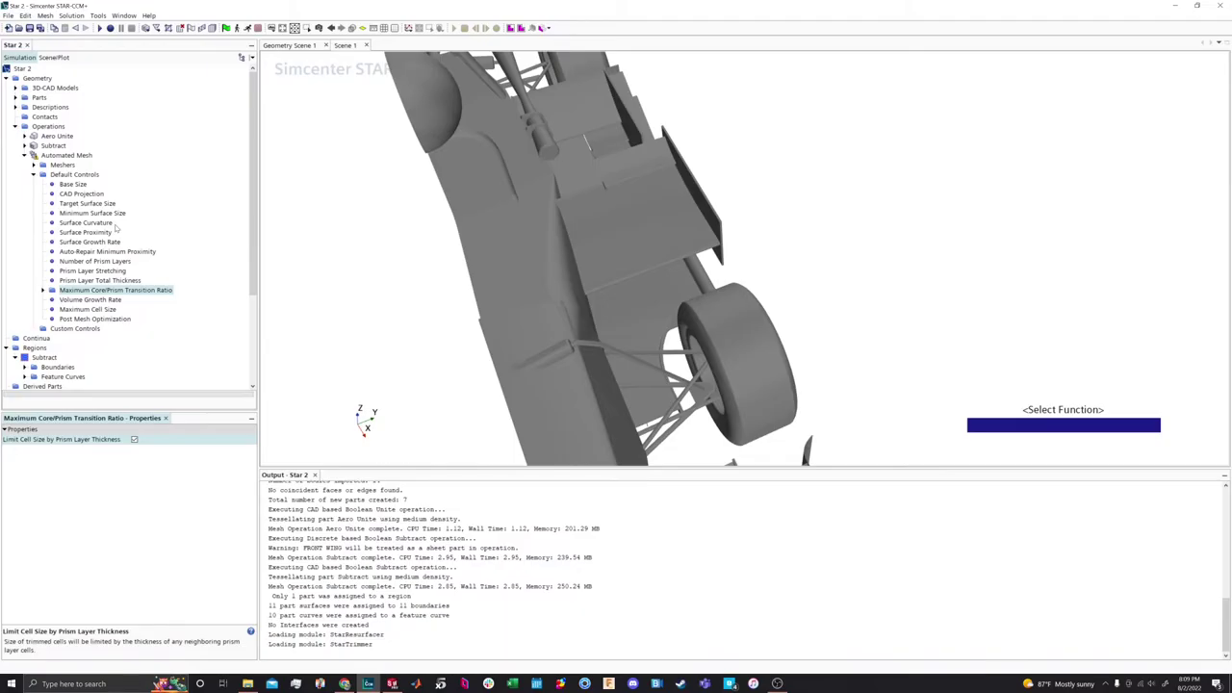
{"action": "left_click", "coordinate": [100, 301]}
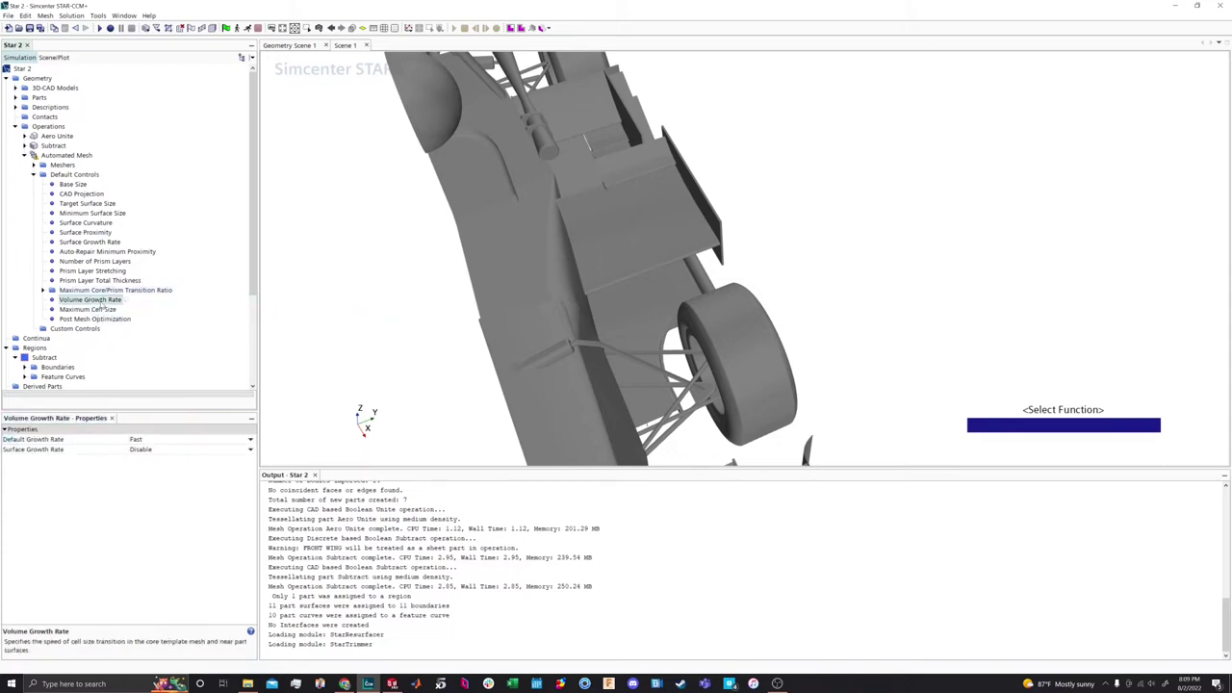
{"action": "left_click", "coordinate": [138, 439]}
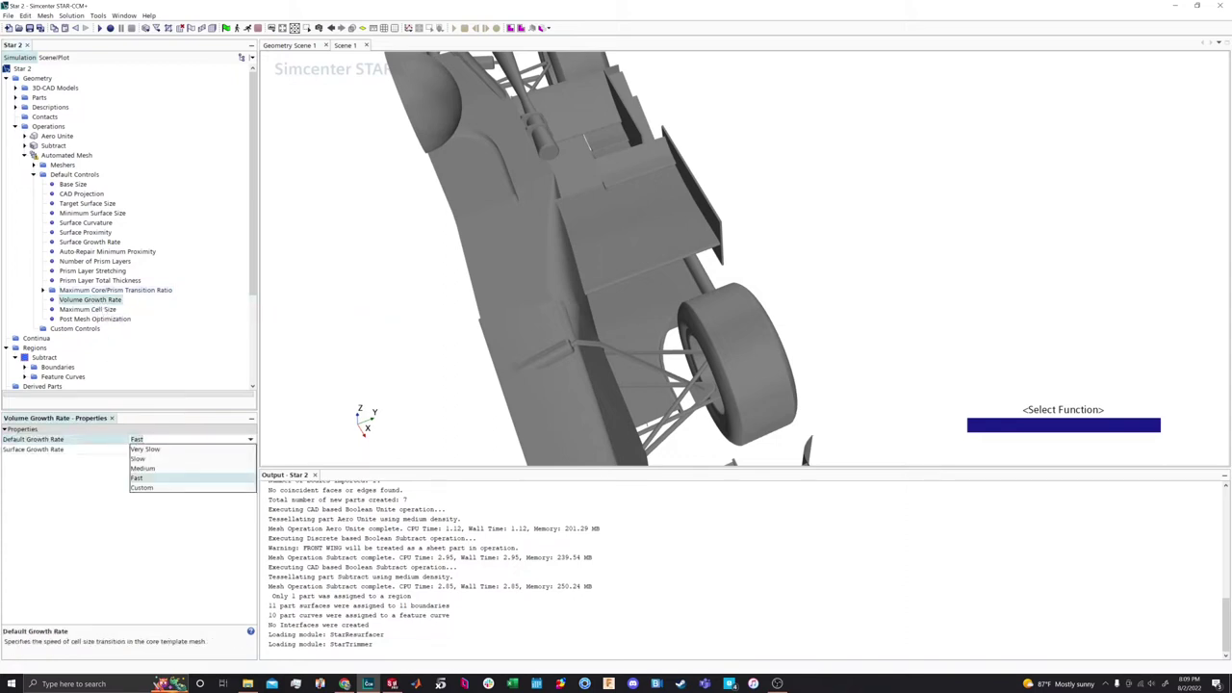
{"action": "left_click", "coordinate": [131, 364]}
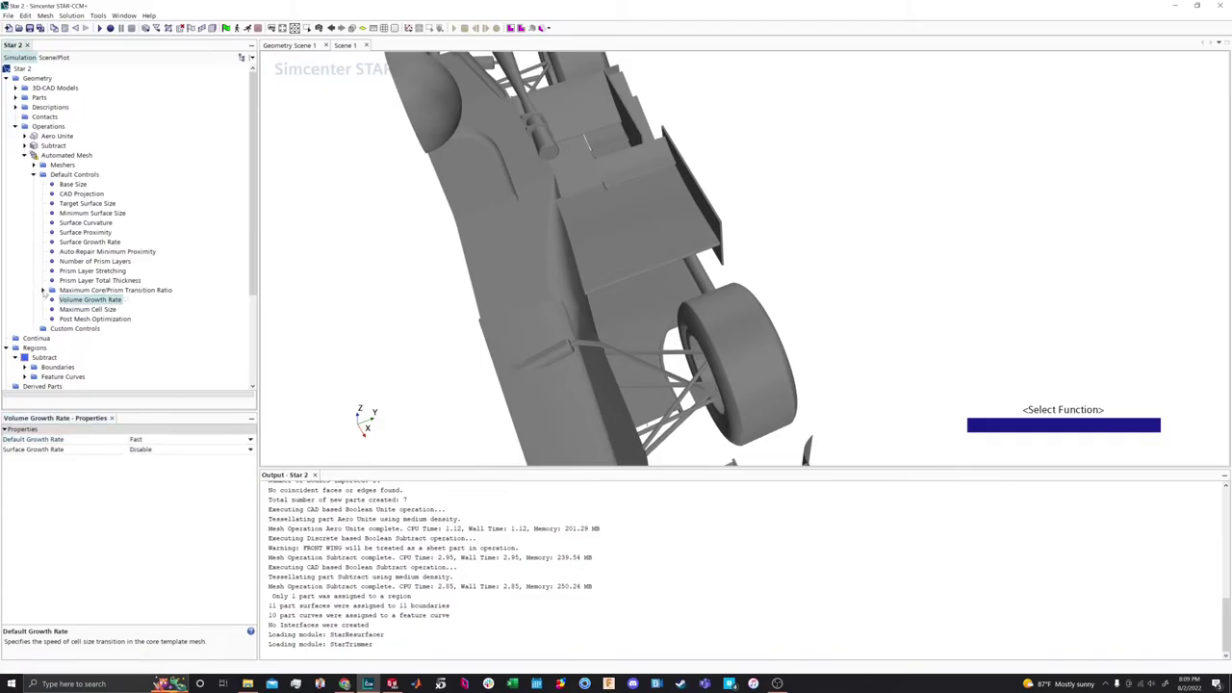
{"action": "left_click", "coordinate": [44, 290]}
{"action": "left_click", "coordinate": [44, 290]}
{"action": "left_click", "coordinate": [87, 290]}
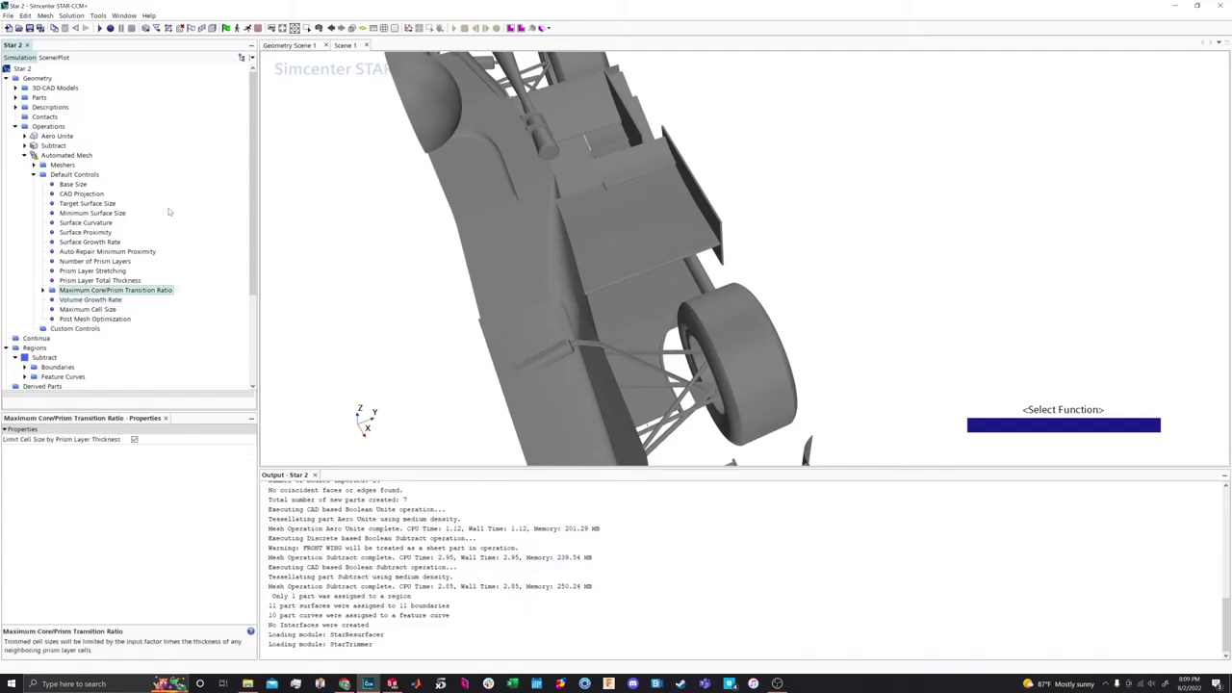
Set the Default Growth Rate of the automated mesh's Volume Growth Rate control to Very Slow
{"action": "left_click", "coordinate": [82, 301]}
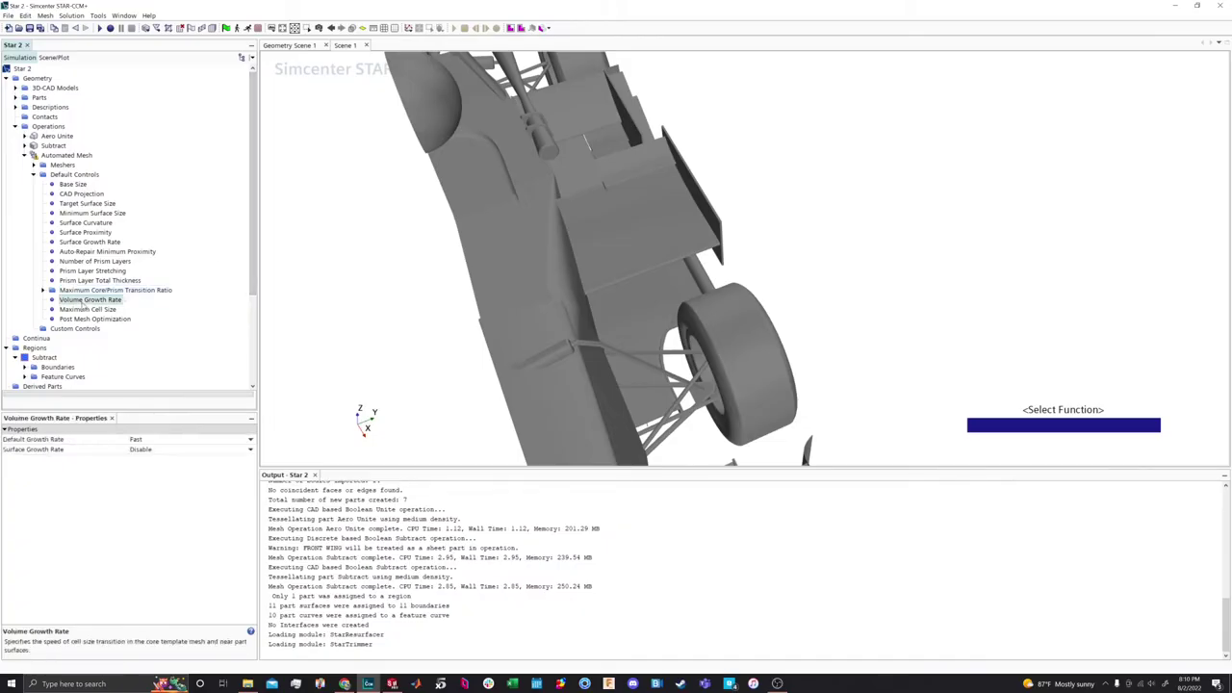
{"action": "left_click", "coordinate": [141, 441]}
{"action": "left_click", "coordinate": [142, 452]}
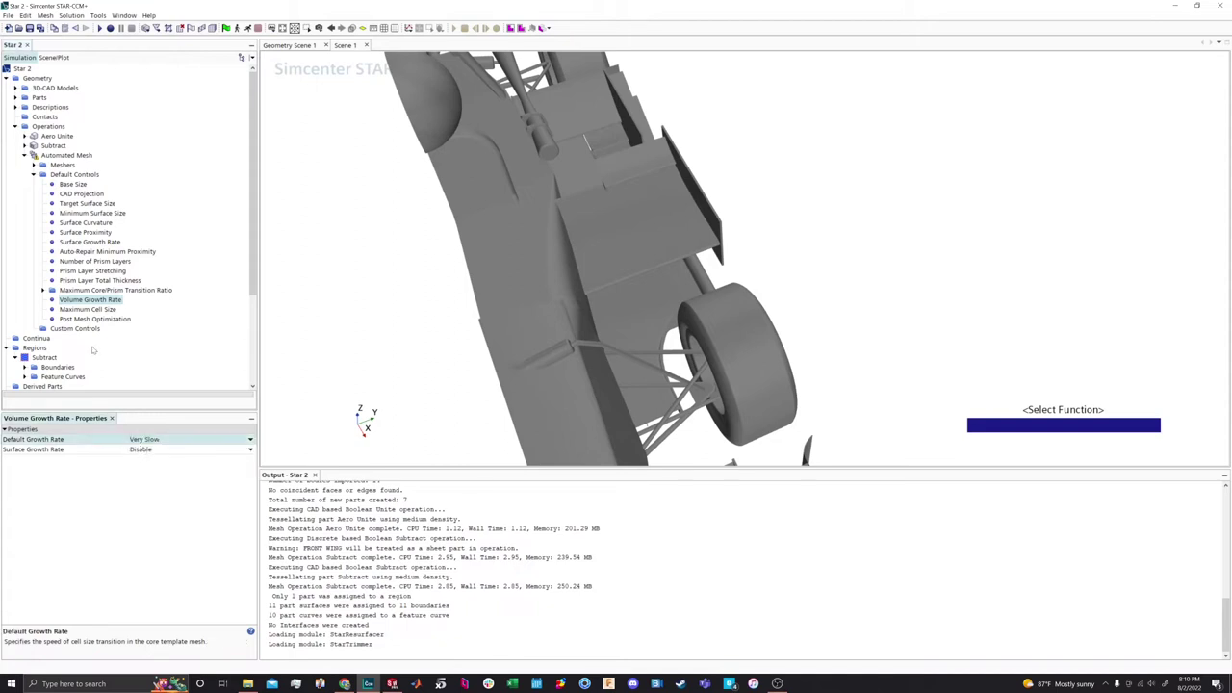
Set the default Maximum Cell Size of the automated mesh to 100 percent of base
{"action": "left_click_drag", "start_coordinate": [665, 318], "coordinate": [523, 202]}
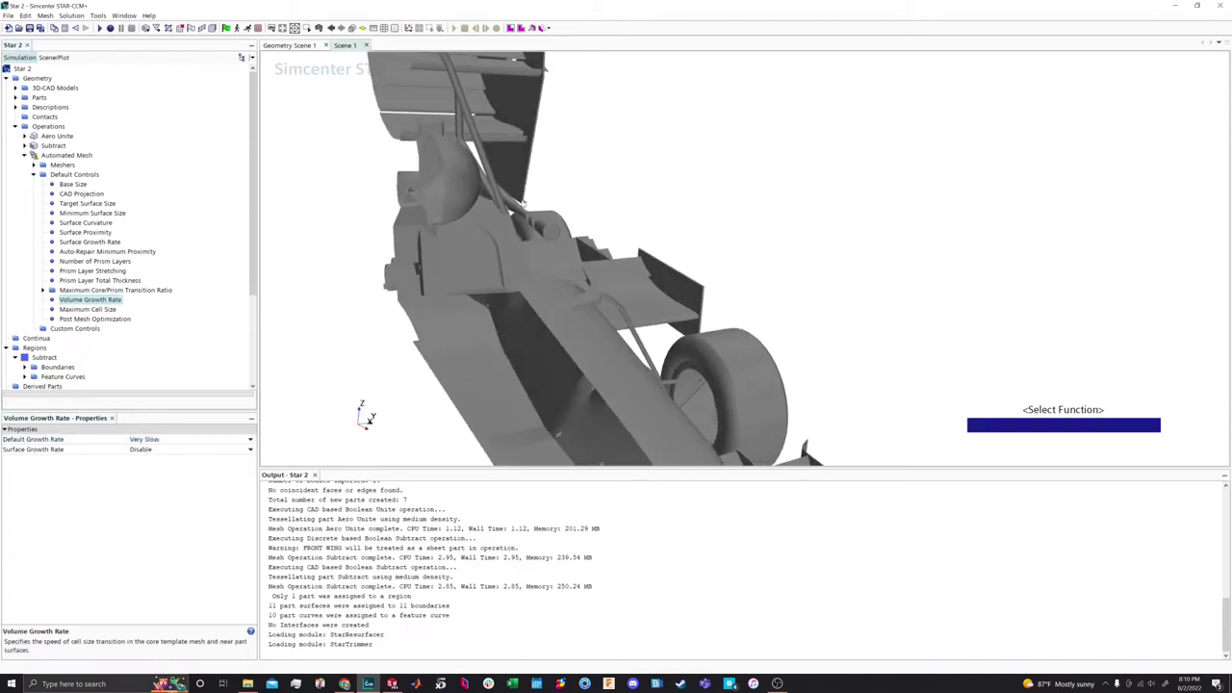
{"action": "left_click_drag", "start_coordinate": [552, 260], "coordinate": [466, 256]}
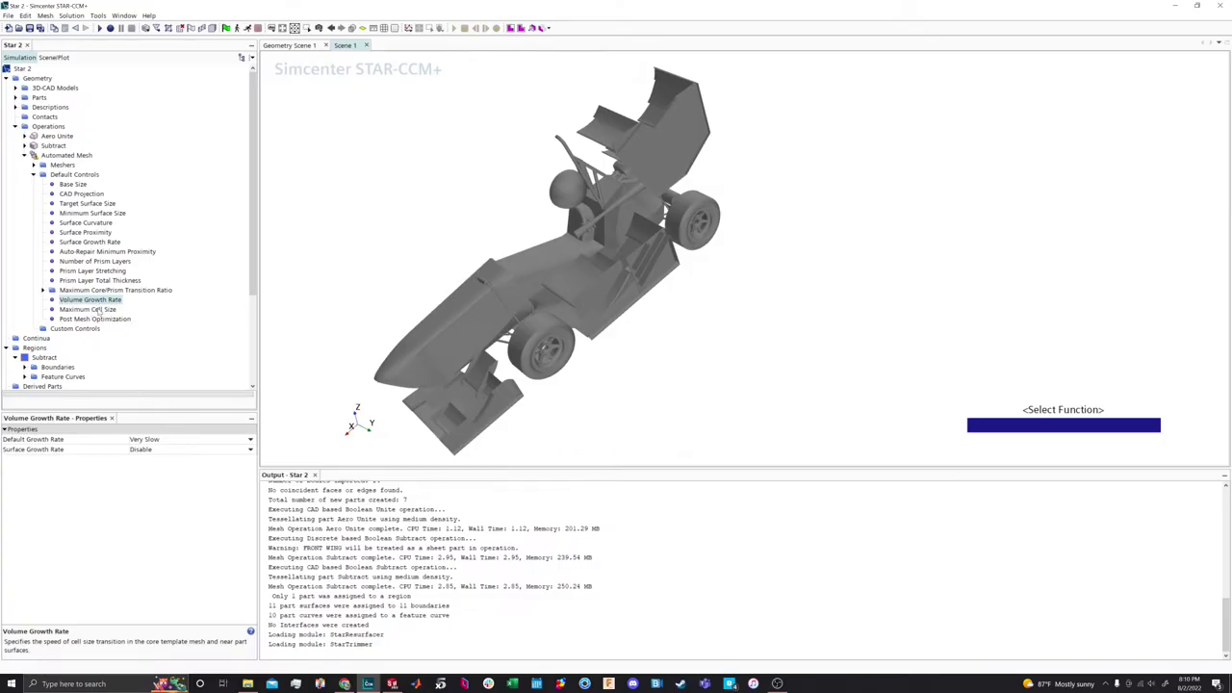
{"action": "left_click", "coordinate": [99, 310]}
{"action": "left_click", "coordinate": [144, 450]}
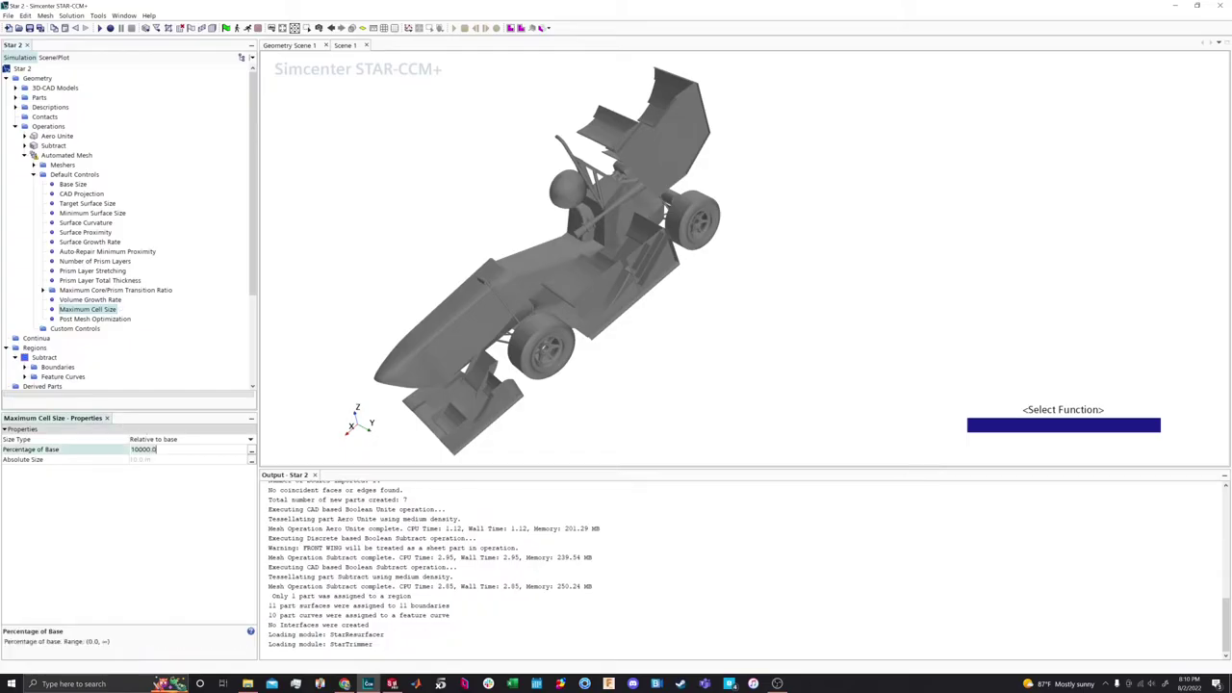
{"action": "type", "text": "100"}
{"action": "key", "text": "Return"}
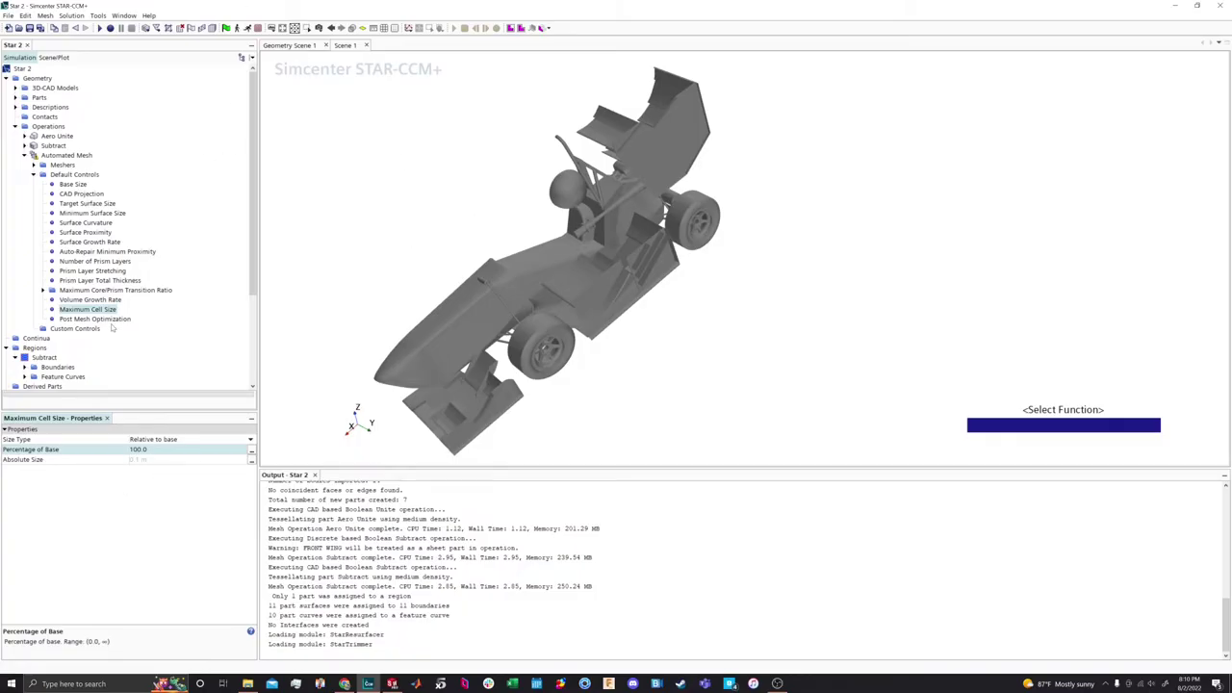
Enable Optimize Boundary Vertices and Optimize Cell Topology for Post Mesh Optimization, and collapse the Automated Mesh operation in the tree
{"action": "left_click", "coordinate": [117, 319]}
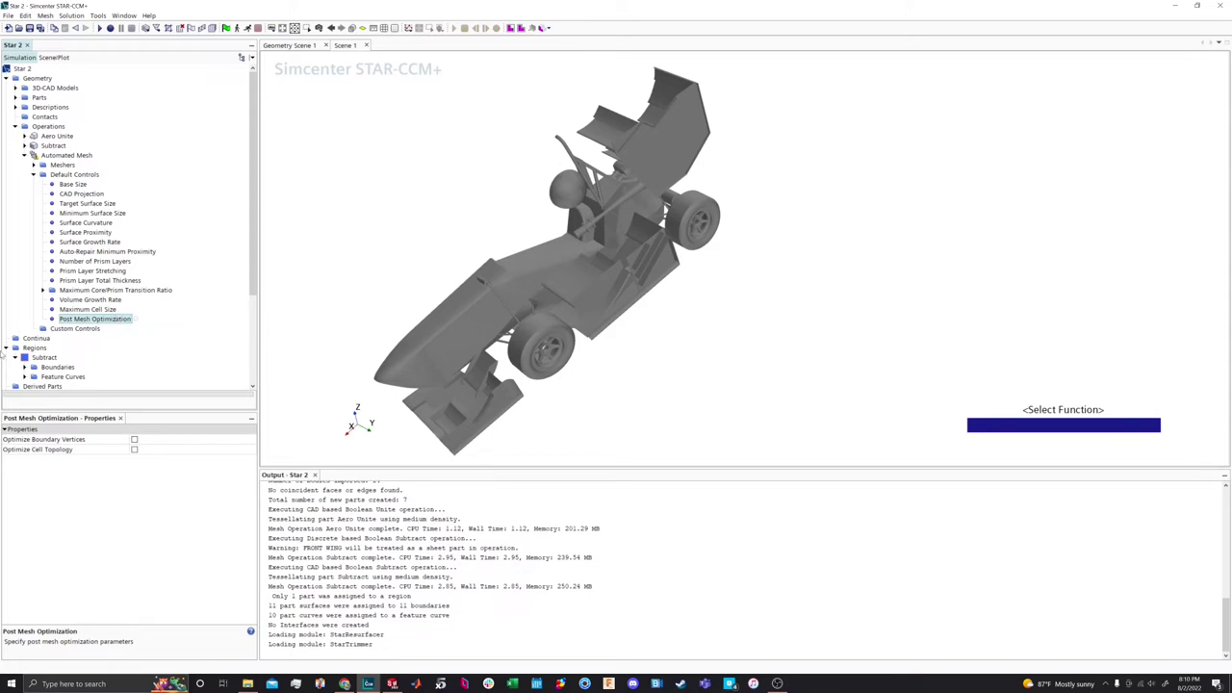
{"action": "left_click", "coordinate": [134, 439]}
{"action": "left_click", "coordinate": [134, 450]}
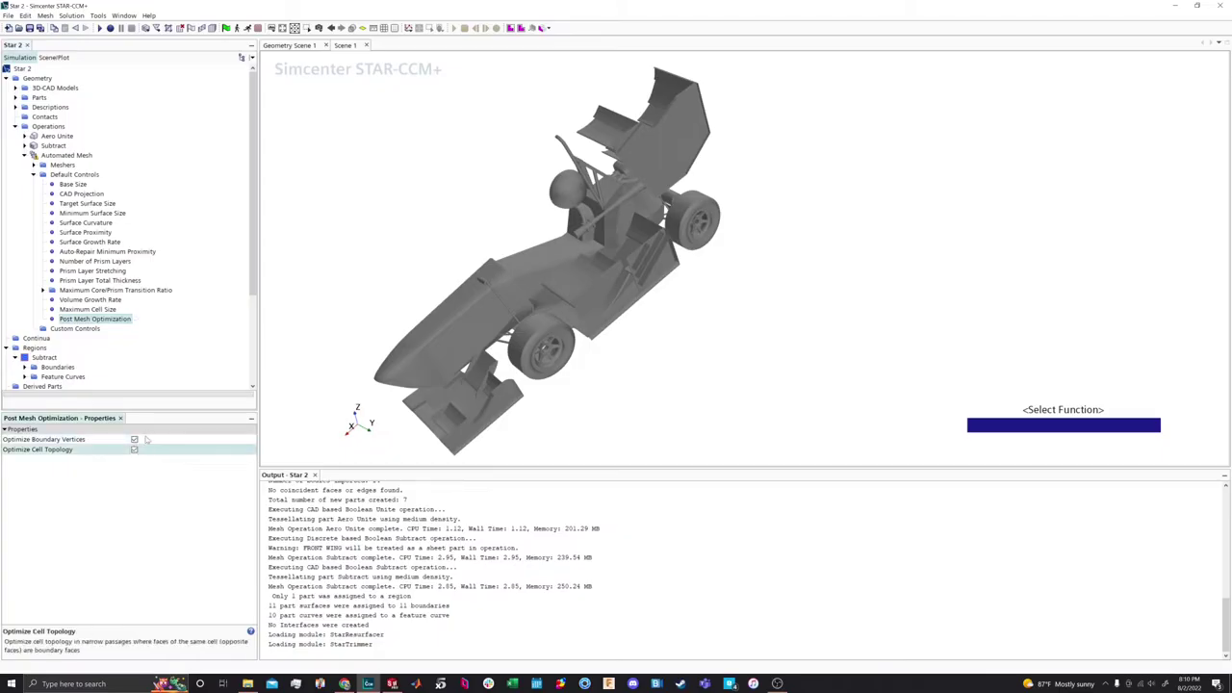
{"action": "left_click", "coordinate": [52, 441]}
{"action": "left_click", "coordinate": [53, 451]}
{"action": "left_click_drag", "start_coordinate": [351, 238], "coordinate": [414, 254]}
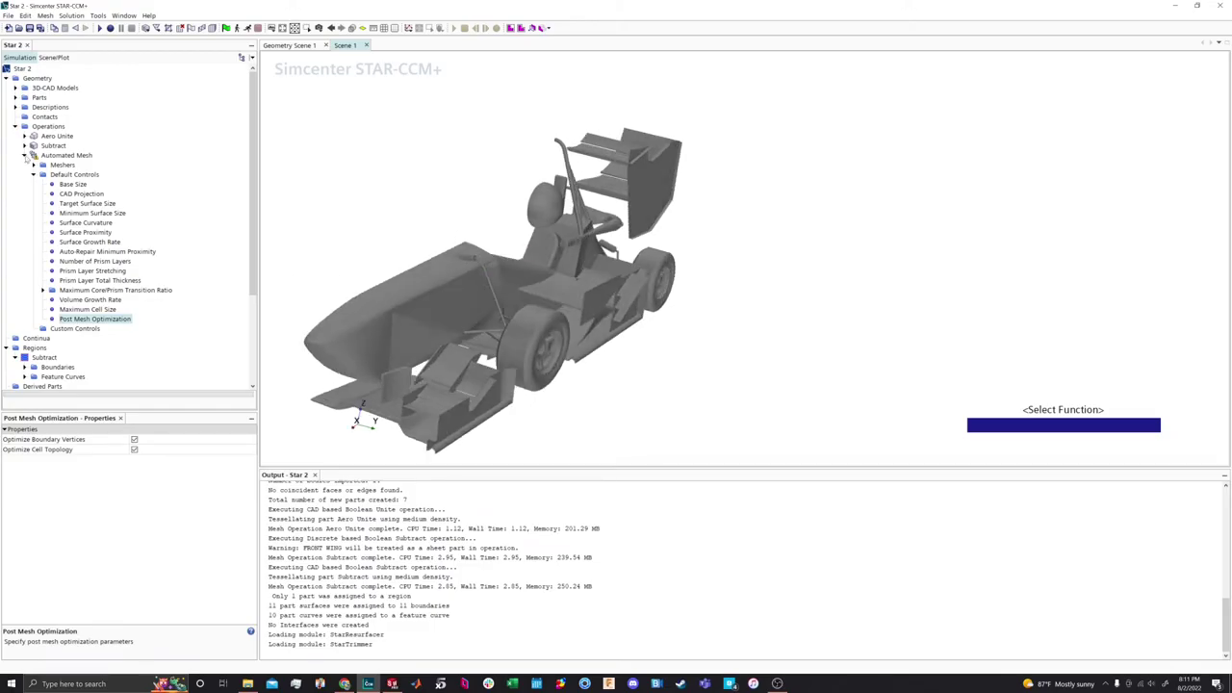
{"action": "left_click", "coordinate": [24, 155]}
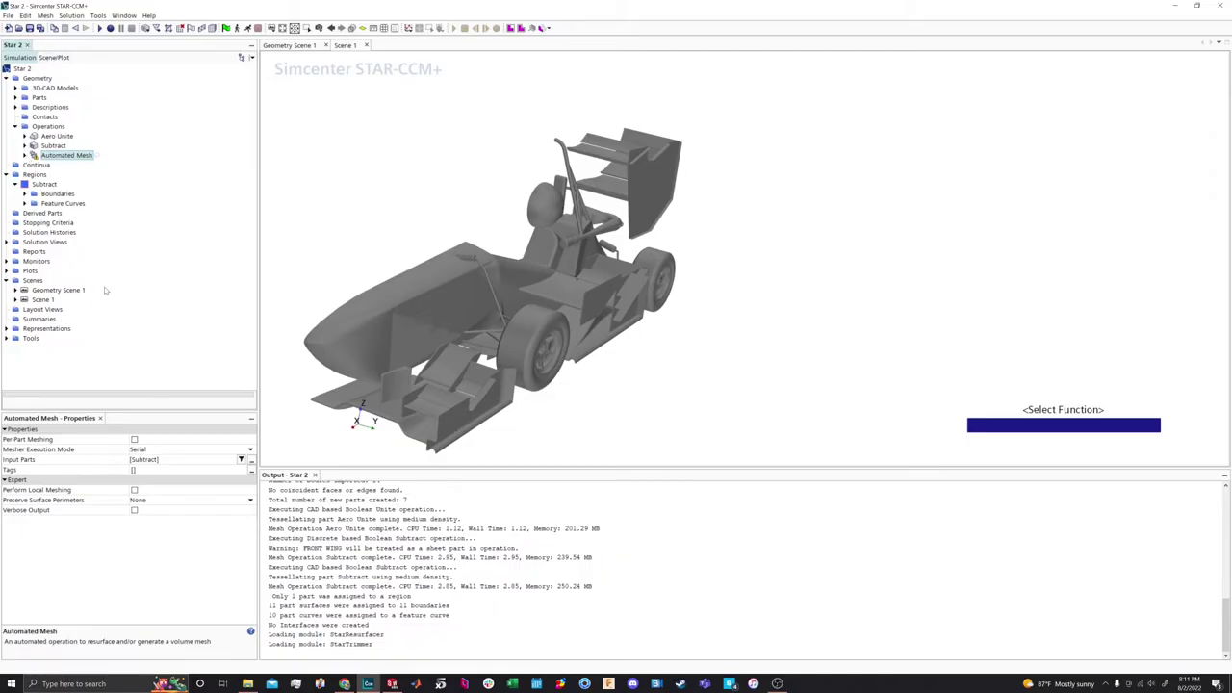
Enable Per-Part Meshing for the Automated Mesh operation and set its Mesher Execution Mode to Parallel
{"action": "left_click", "coordinate": [134, 440]}
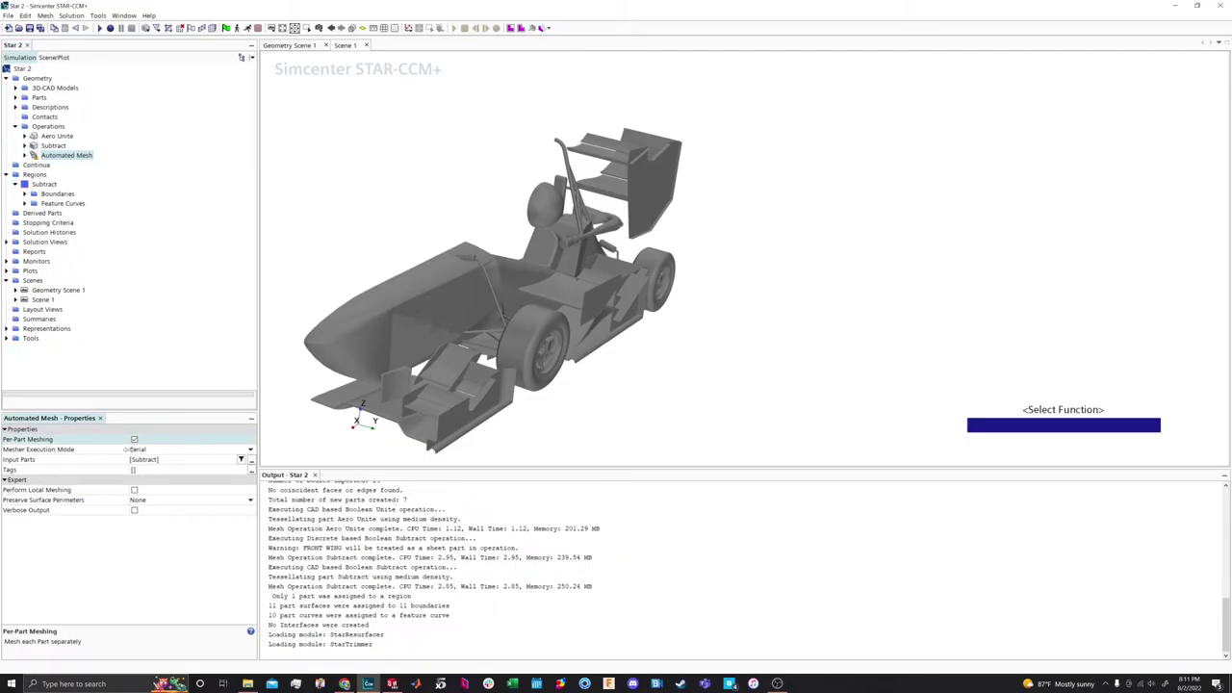
{"action": "left_click_drag", "start_coordinate": [372, 187], "coordinate": [569, 334]}
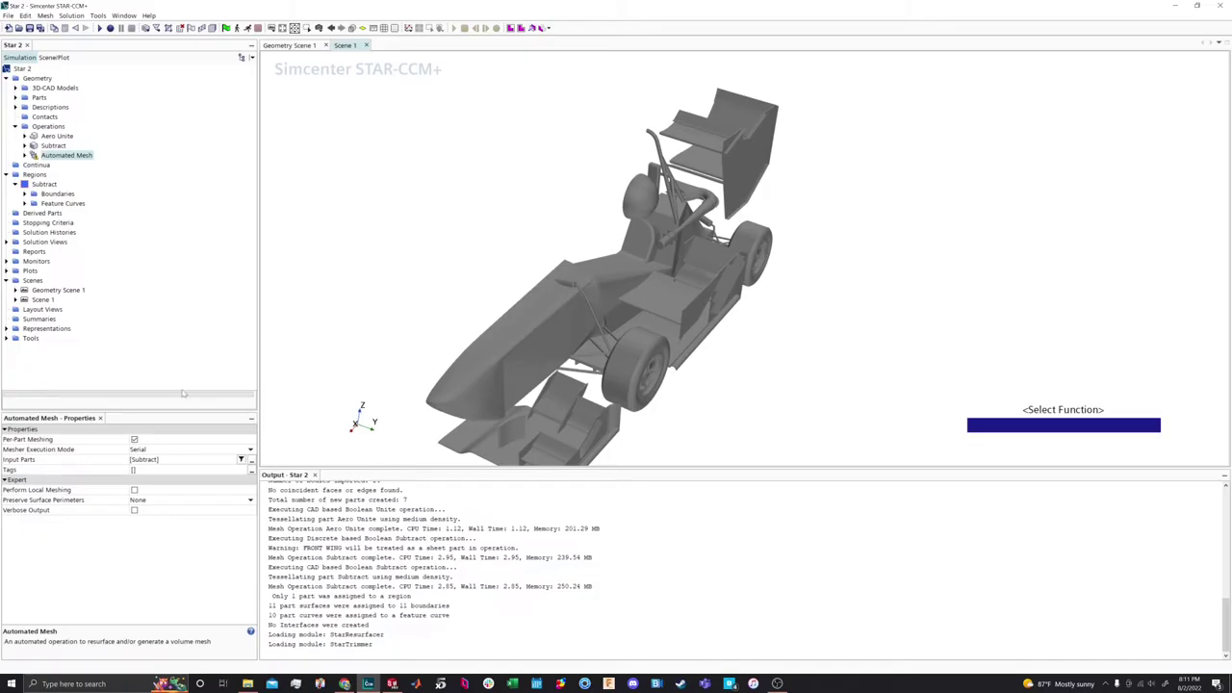
{"action": "left_click", "coordinate": [140, 449]}
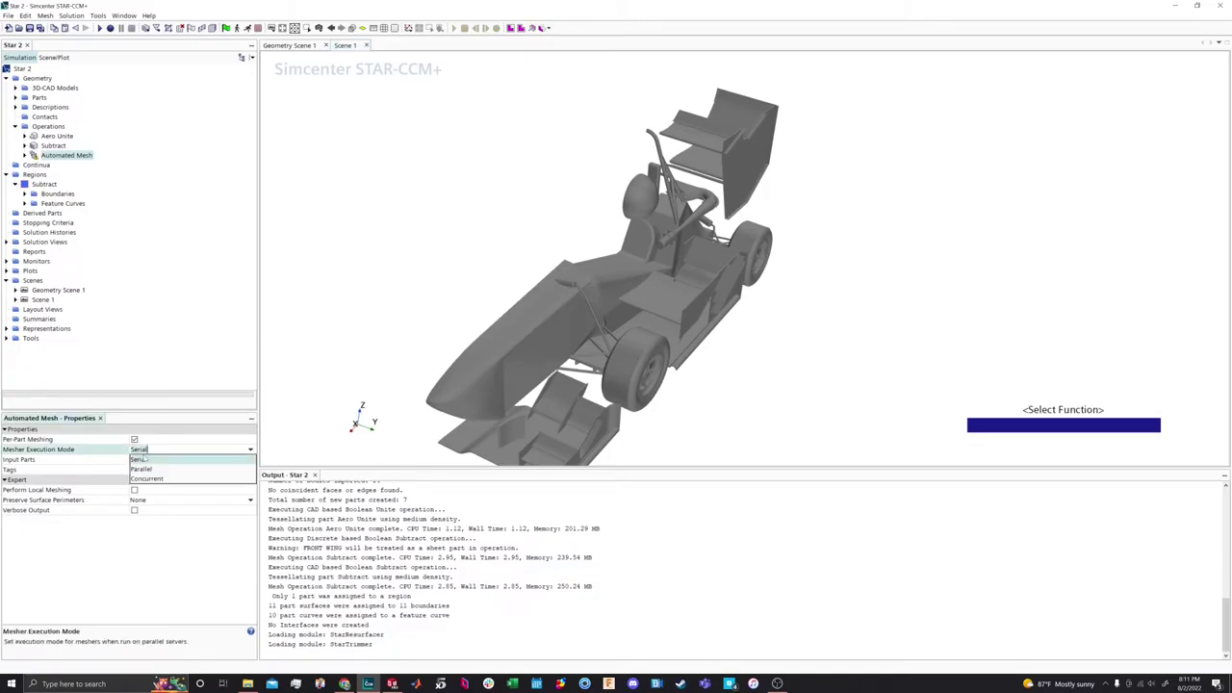
{"action": "left_click", "coordinate": [145, 469]}
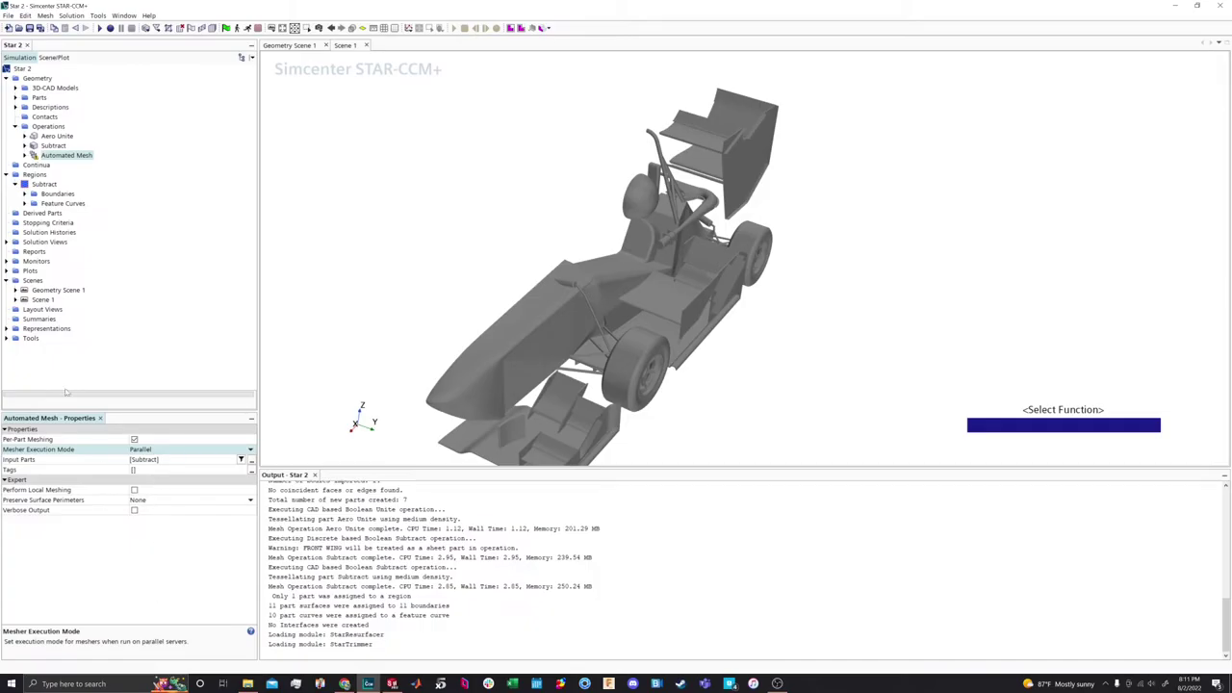
Execute the Automated Mesh operation to generate the volume mesh
{"action": "left_click_drag", "start_coordinate": [462, 260], "coordinate": [504, 229]}
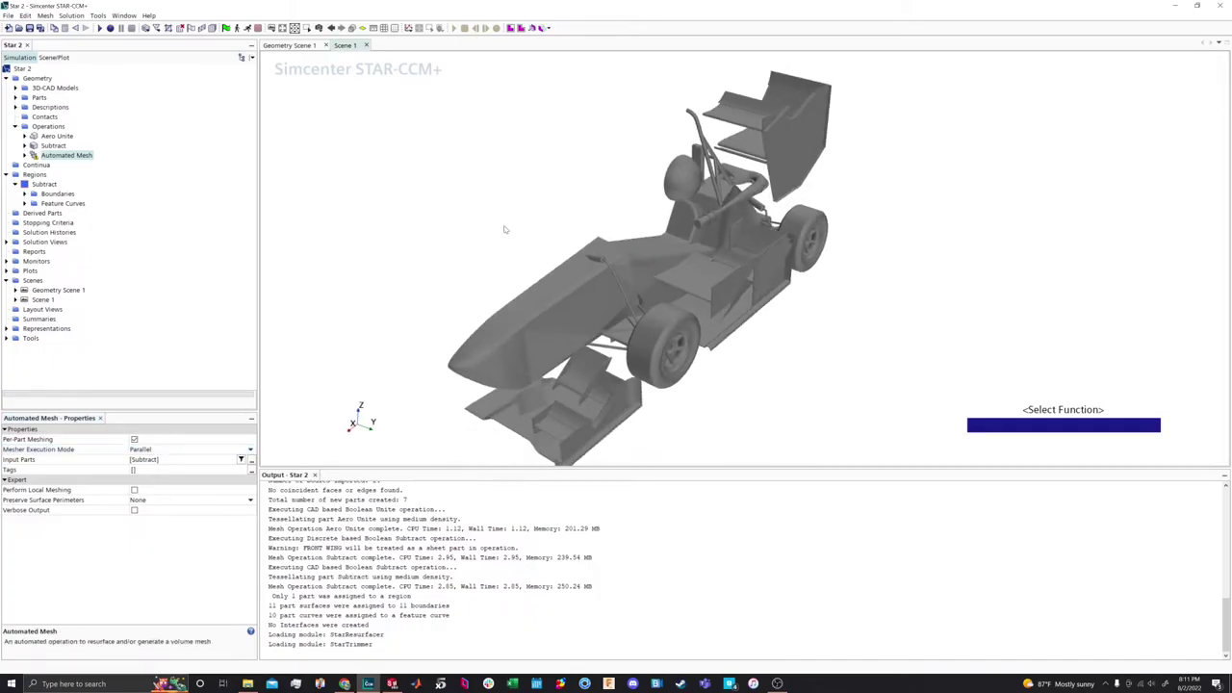
{"action": "right_click", "coordinate": [81, 158]}
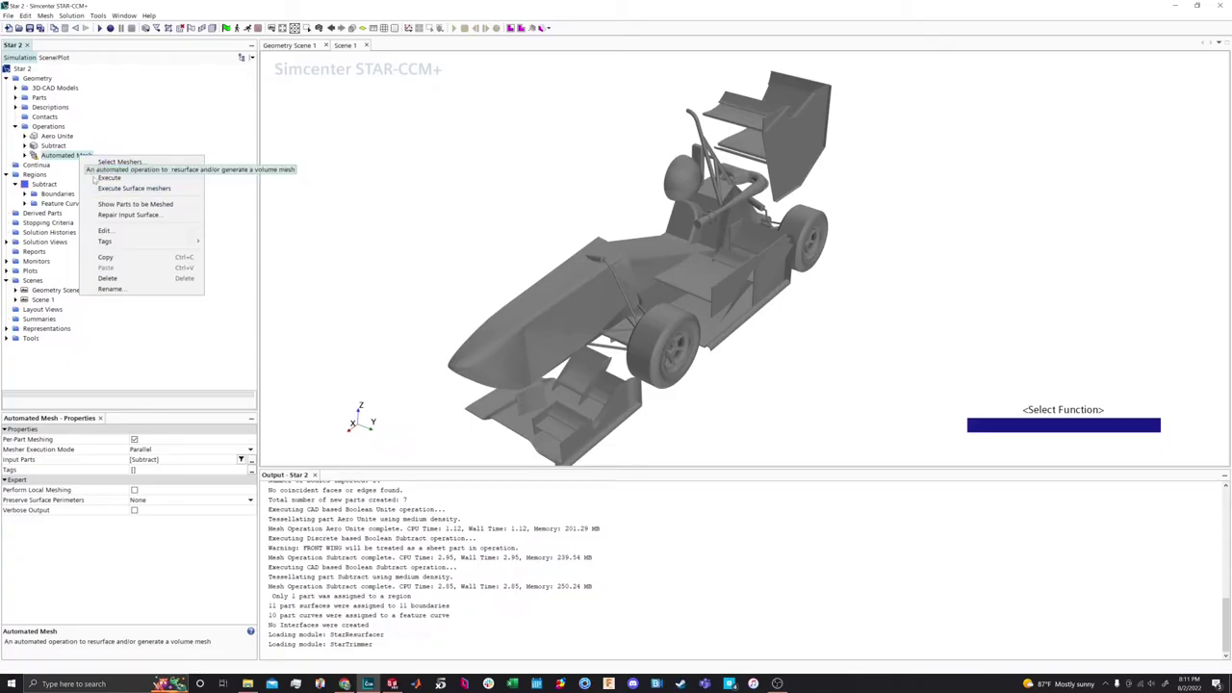
{"action": "left_click", "coordinate": [103, 179]}
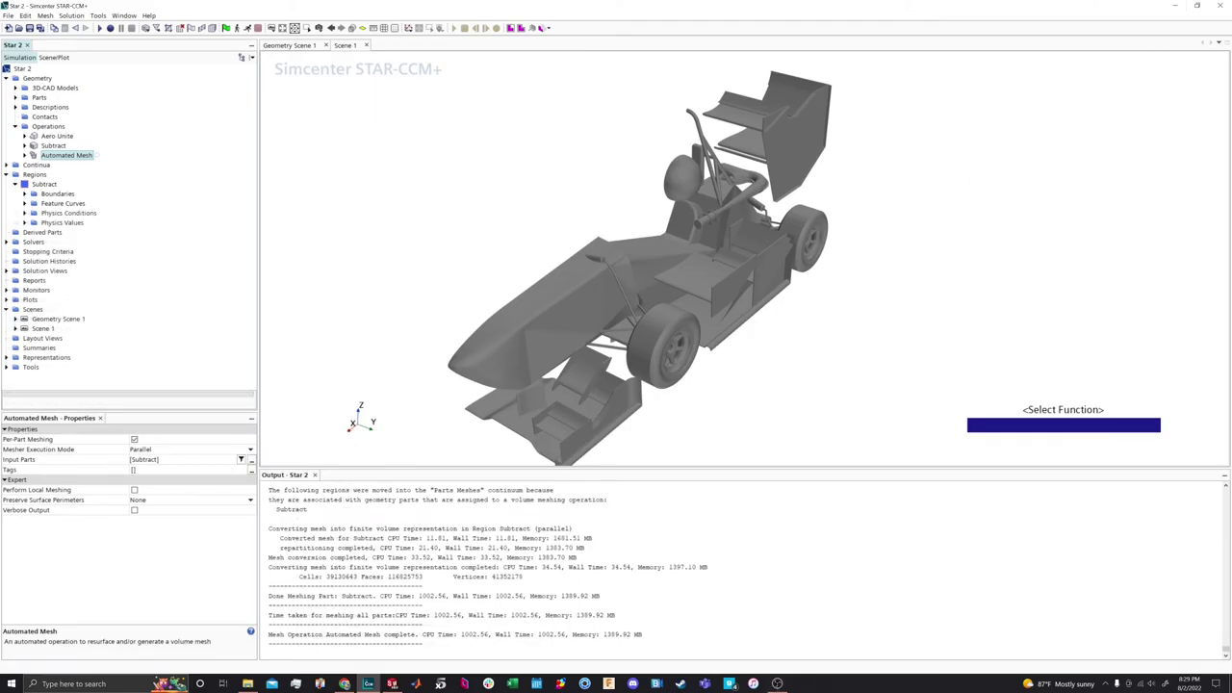
{"action": "left_click_drag", "start_coordinate": [470, 634], "coordinate": [423, 644]}
{"action": "left_click", "coordinate": [484, 635]}
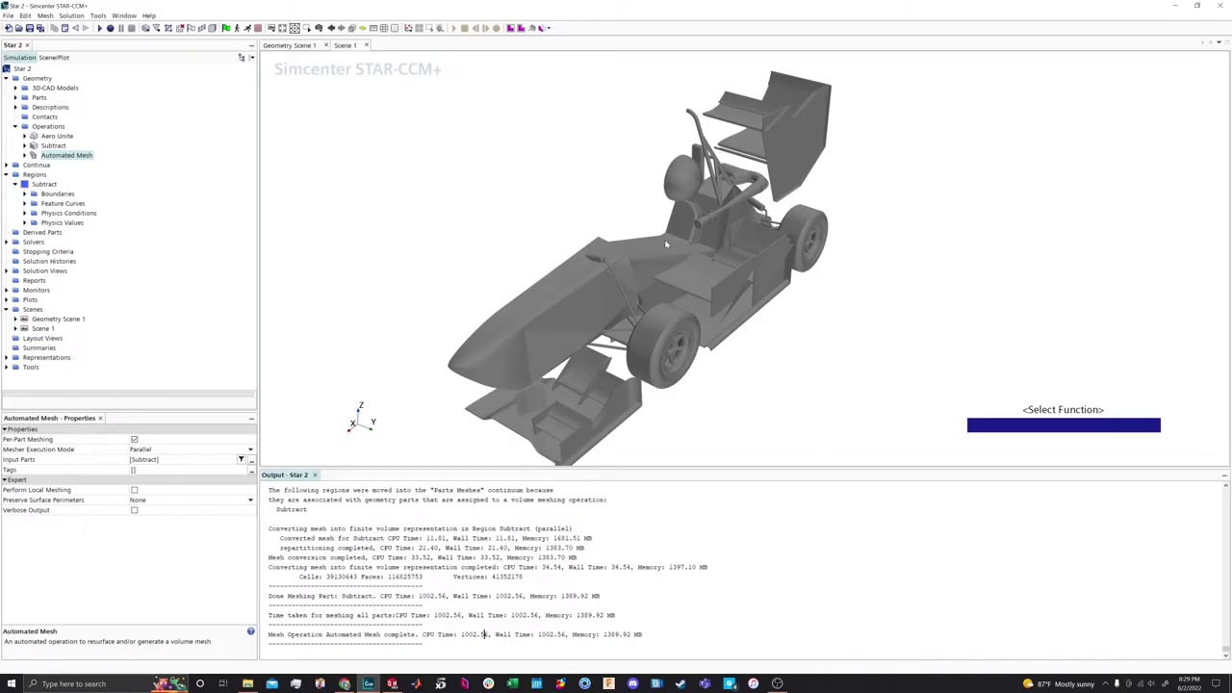
{"action": "left_click_drag", "start_coordinate": [731, 329], "coordinate": [753, 313]}
{"action": "scroll", "coordinate": [753, 313], "scroll_direction": "down", "scroll_amount": 2}
{"action": "scroll", "coordinate": [714, 308], "scroll_direction": "up", "scroll_amount": 5}
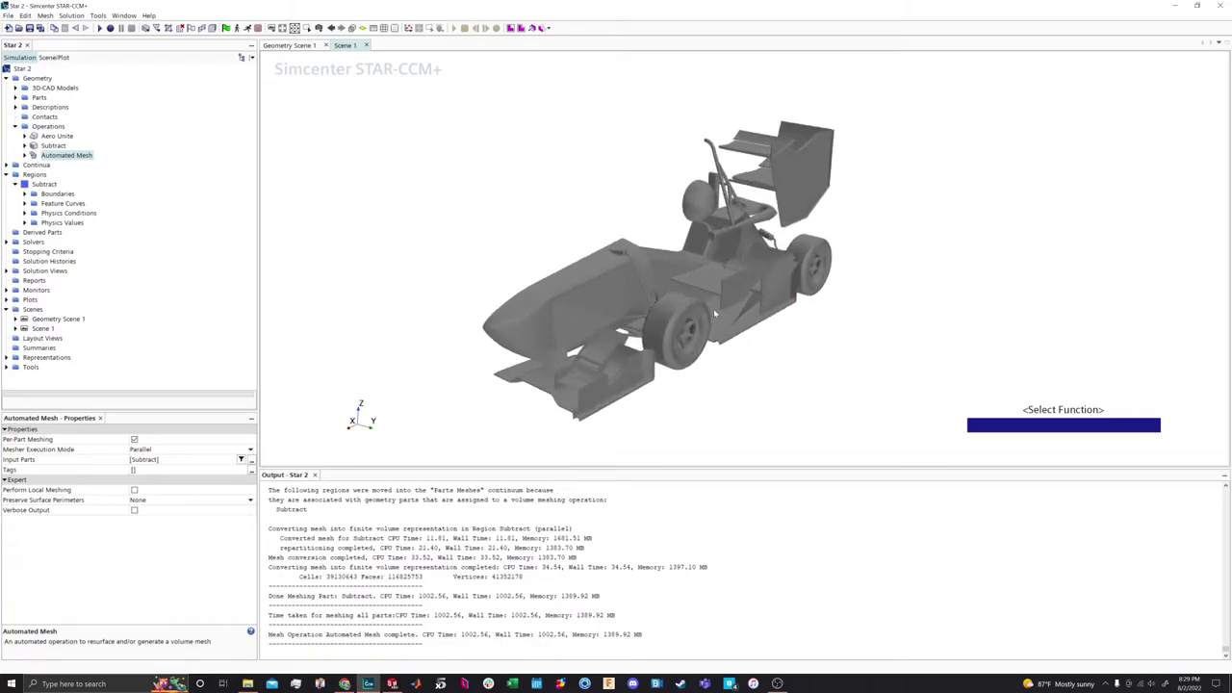
{"action": "left_click_drag", "start_coordinate": [638, 320], "coordinate": [421, 341]}
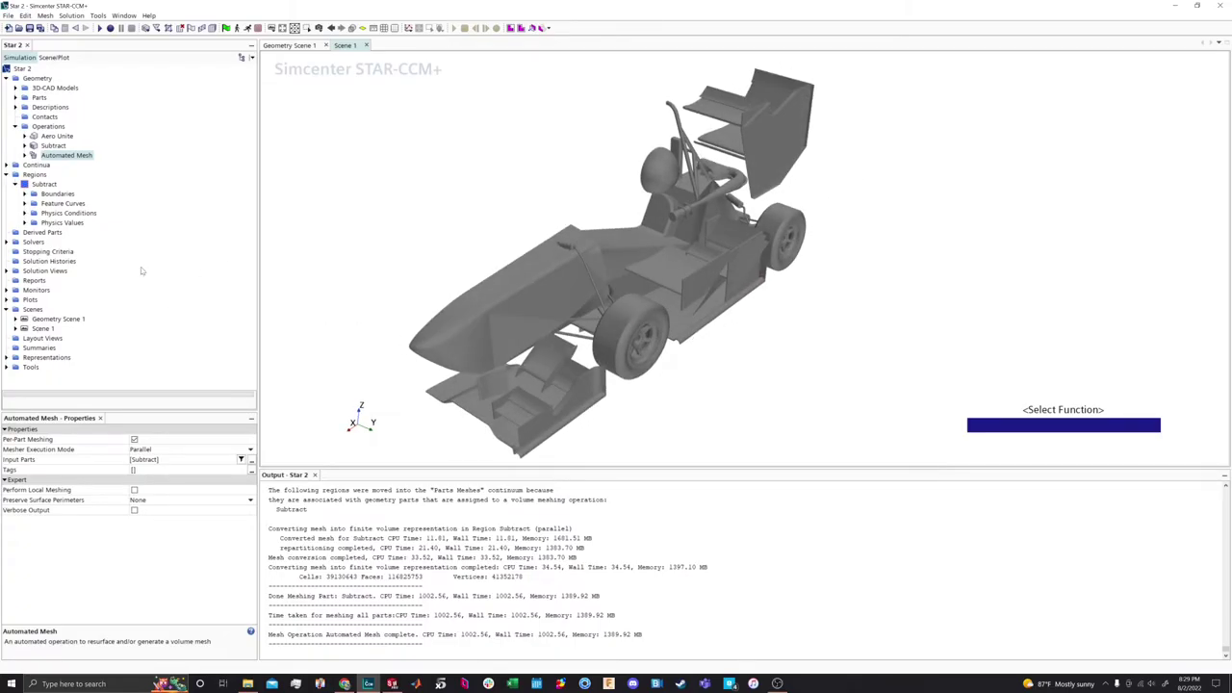
Save the simulation as FW1.1U2.0 in the Sims folder inside F24 Car Stuff on the Desktop
{"action": "left_click", "coordinate": [28, 28]}
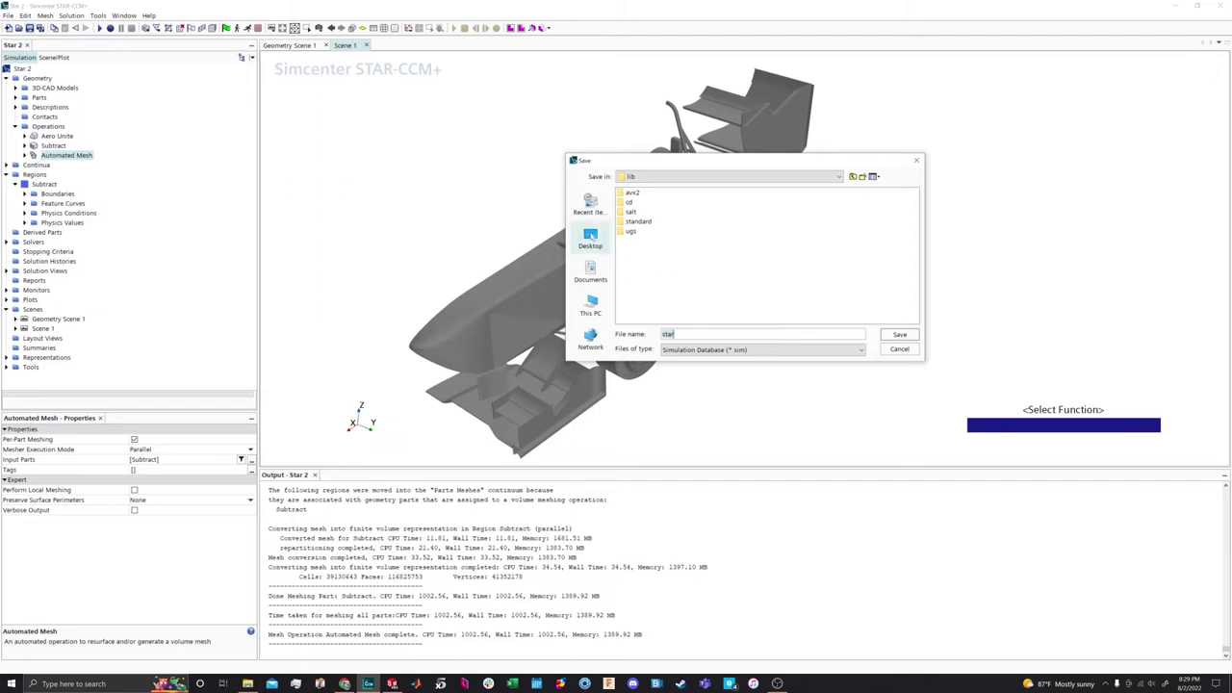
{"action": "left_click", "coordinate": [590, 238]}
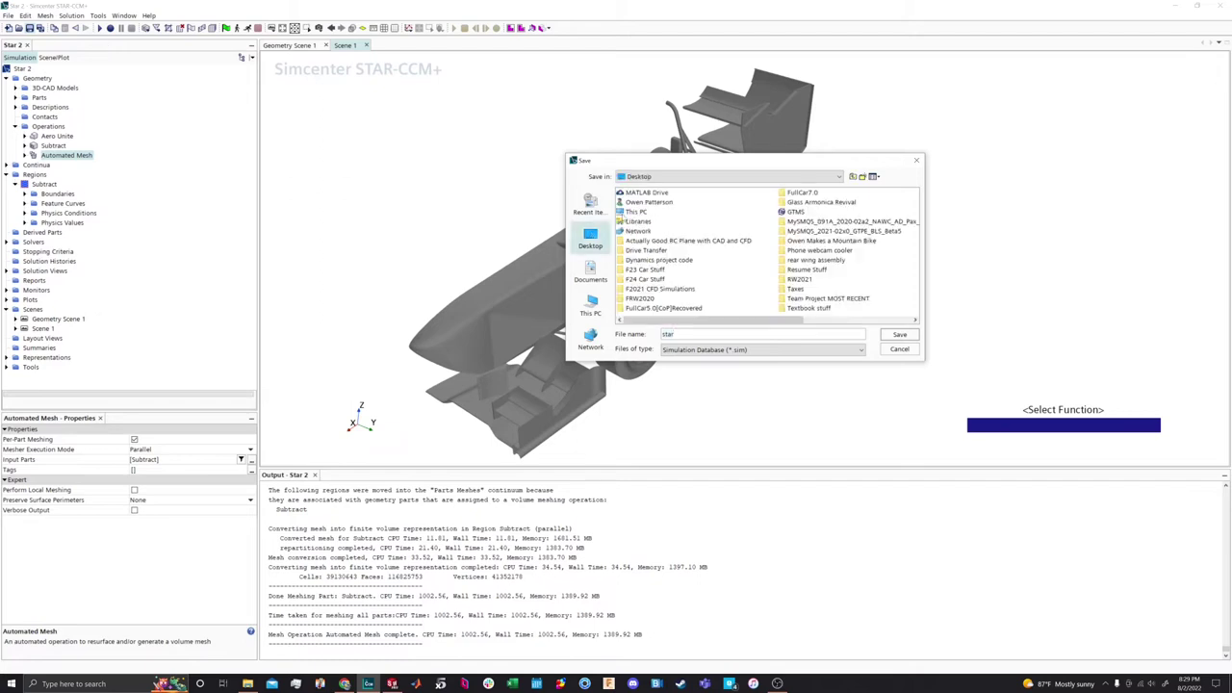
{"action": "double_click", "coordinate": [645, 279]}
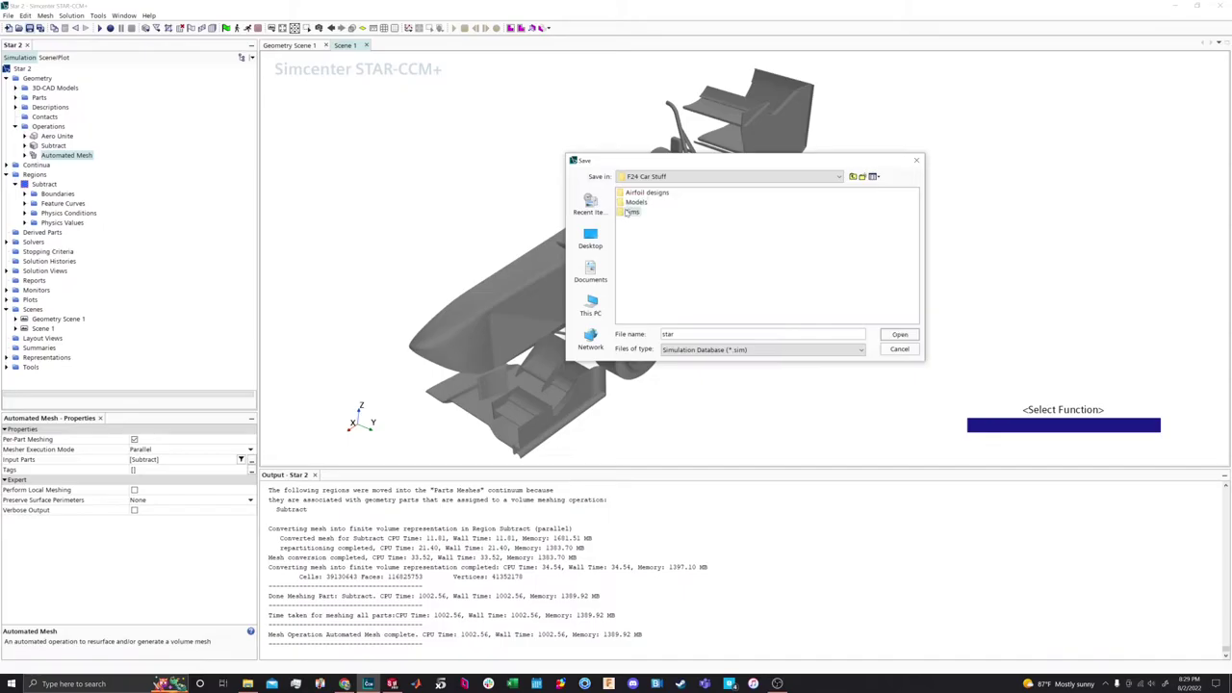
{"action": "double_click", "coordinate": [632, 210]}
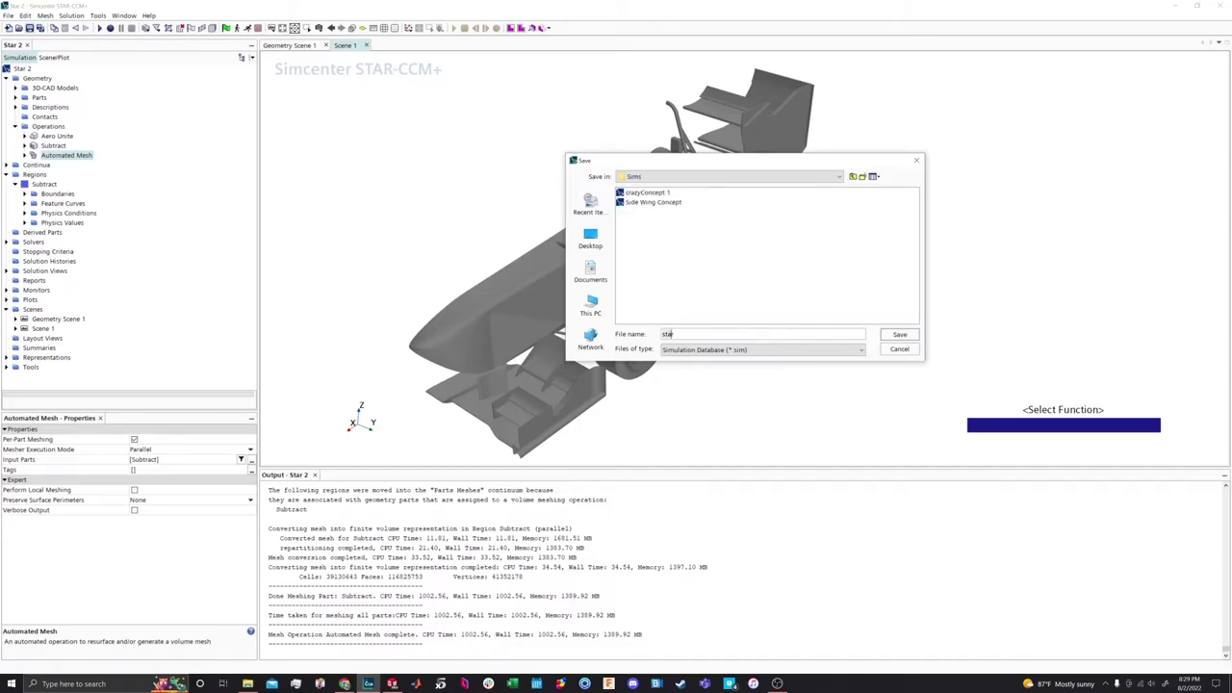
{"action": "left_click_drag", "start_coordinate": [676, 334], "coordinate": [654, 334]}
{"action": "type", "text": "FW1.1U2.0"}
{"action": "key", "text": "Return"}
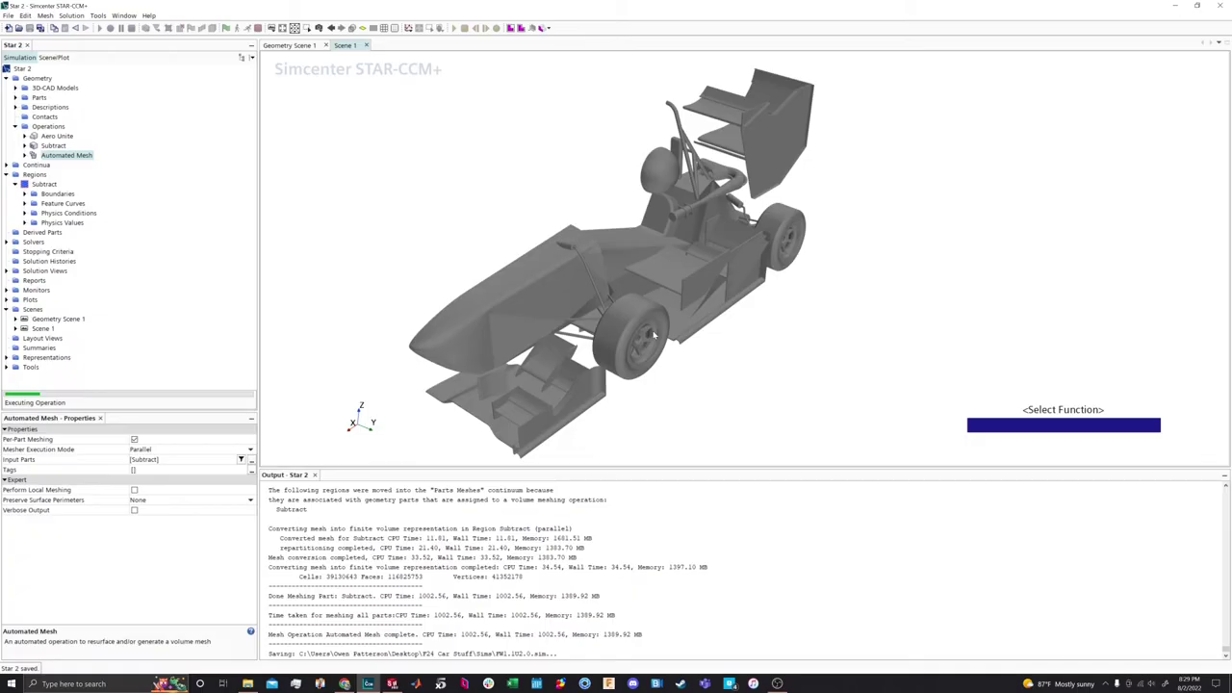
{"action": "scroll", "coordinate": [637, 286], "scroll_direction": "up", "scroll_amount": 3}
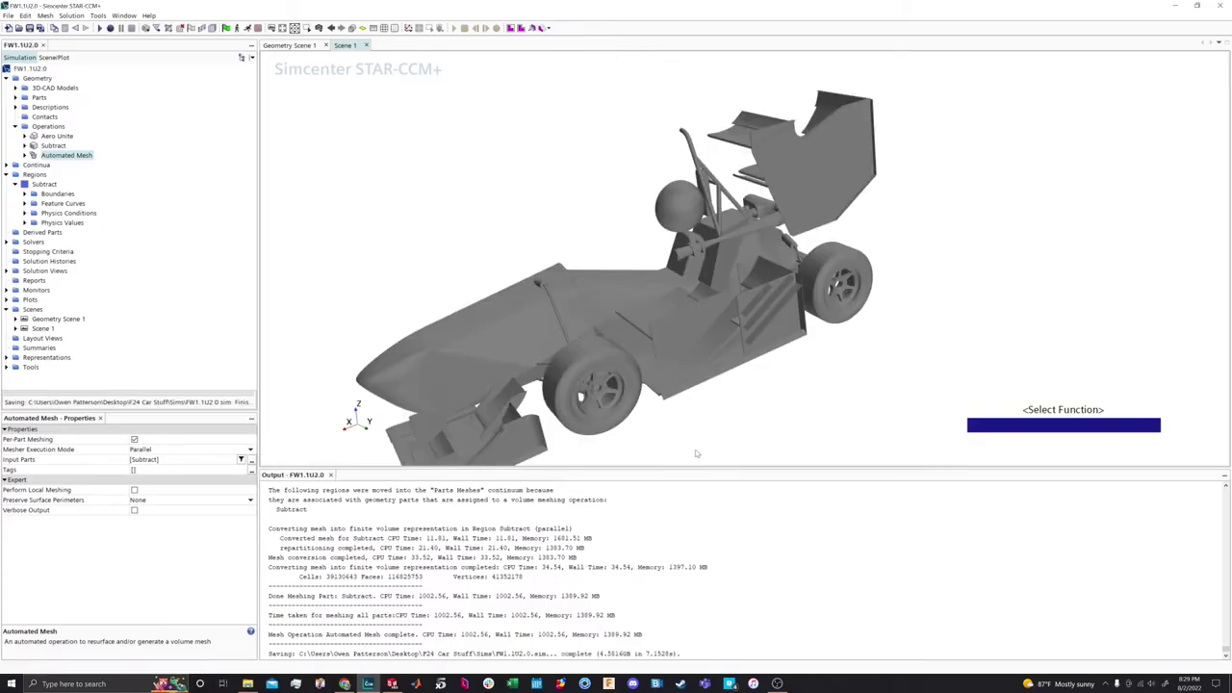
{"action": "scroll", "coordinate": [682, 458], "scroll_direction": "up", "scroll_amount": 3}
{"action": "left_click_drag", "start_coordinate": [682, 457], "coordinate": [705, 401]}
{"action": "scroll", "coordinate": [705, 401], "scroll_direction": "down", "scroll_amount": 3}
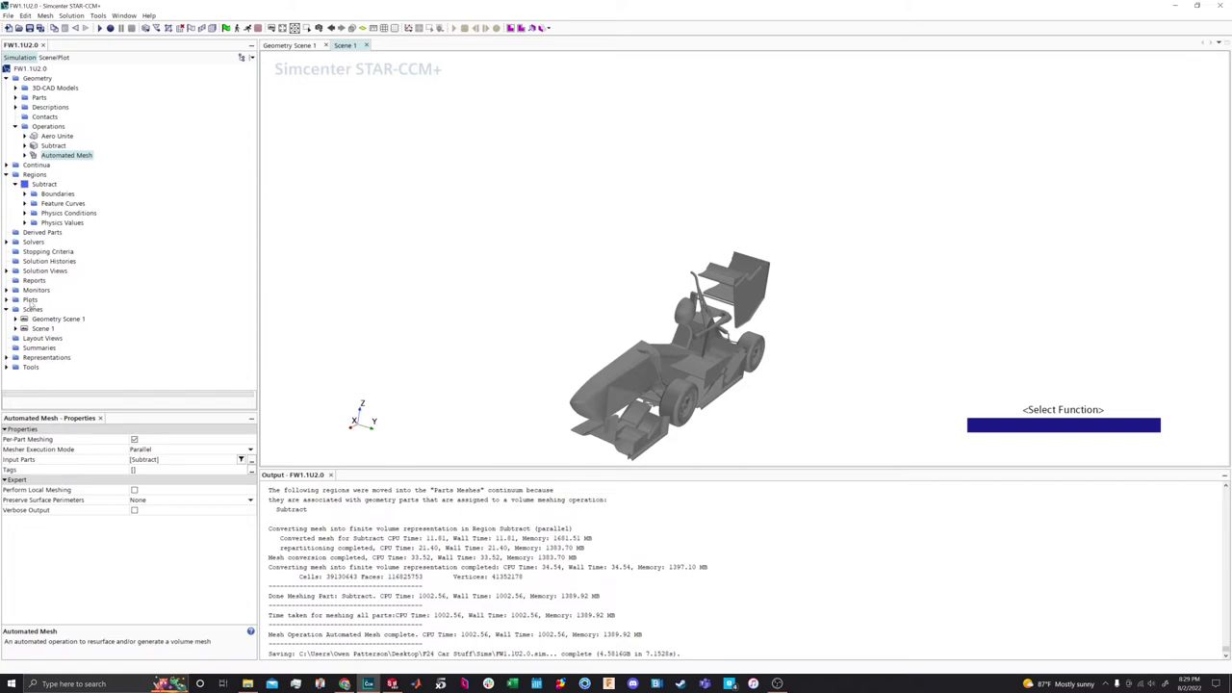
Create a new mesh scene and hide the Domain.Walls boundary in it
{"action": "right_click", "coordinate": [31, 309]}
{"action": "mouse_move", "coordinate": [91, 311]}
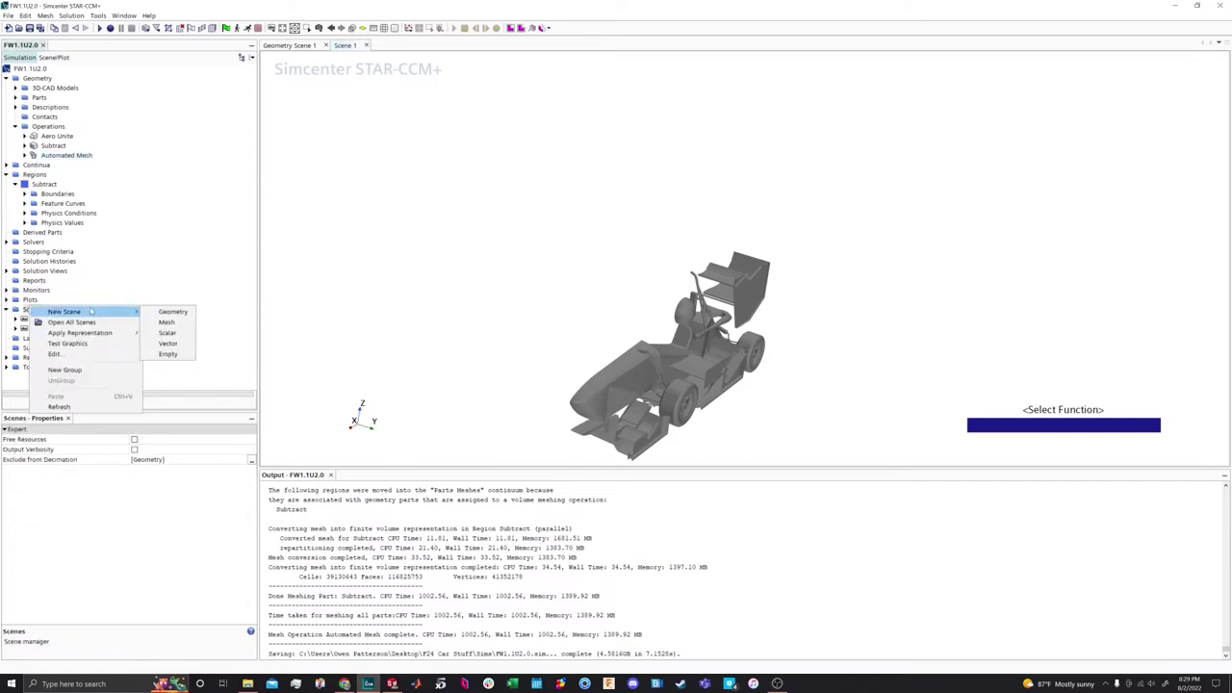
{"action": "left_click", "coordinate": [169, 322]}
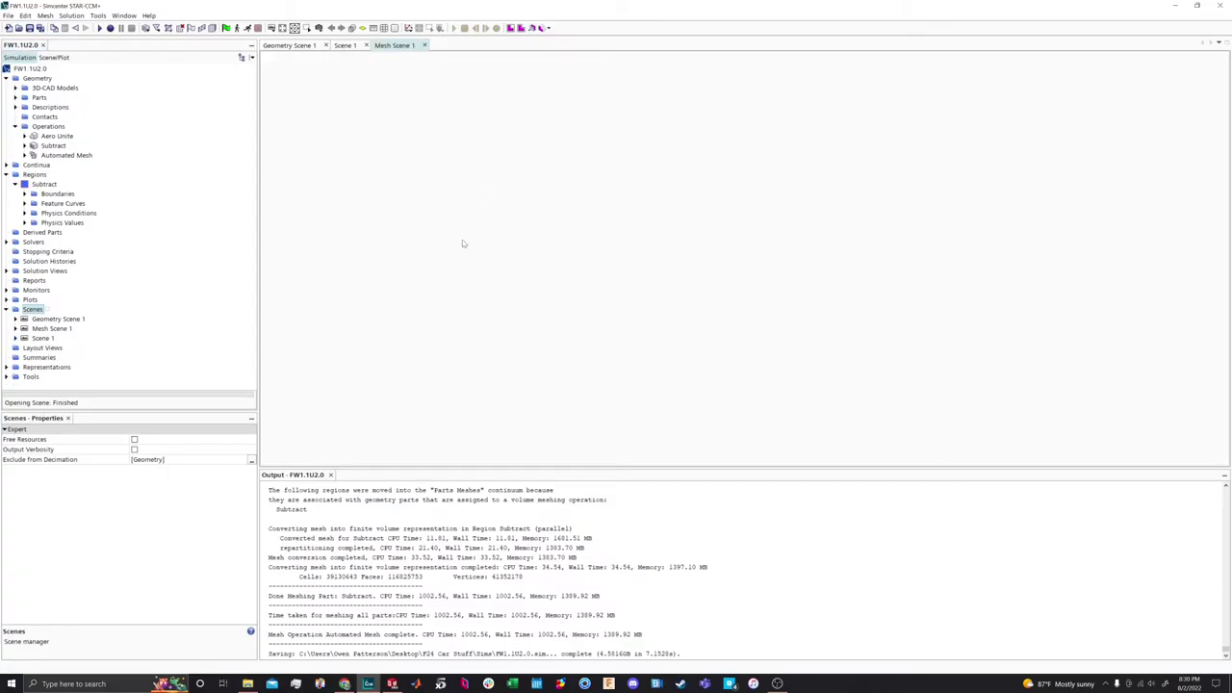
{"action": "left_click_drag", "start_coordinate": [662, 224], "coordinate": [679, 303]}
{"action": "right_click", "coordinate": [687, 294]}
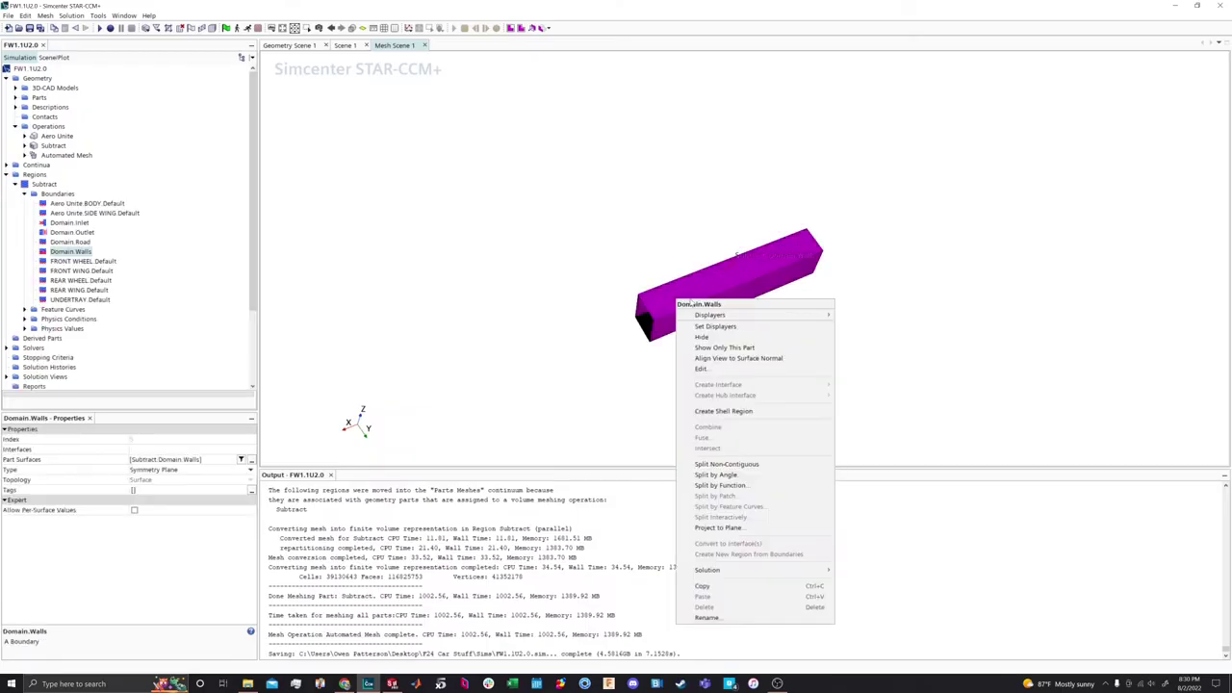
{"action": "left_click", "coordinate": [695, 339]}
Examine the surface mesh on the front wing, nose, body, wheels and road around the car
{"action": "scroll", "coordinate": [696, 342], "scroll_direction": "up", "scroll_amount": 10}
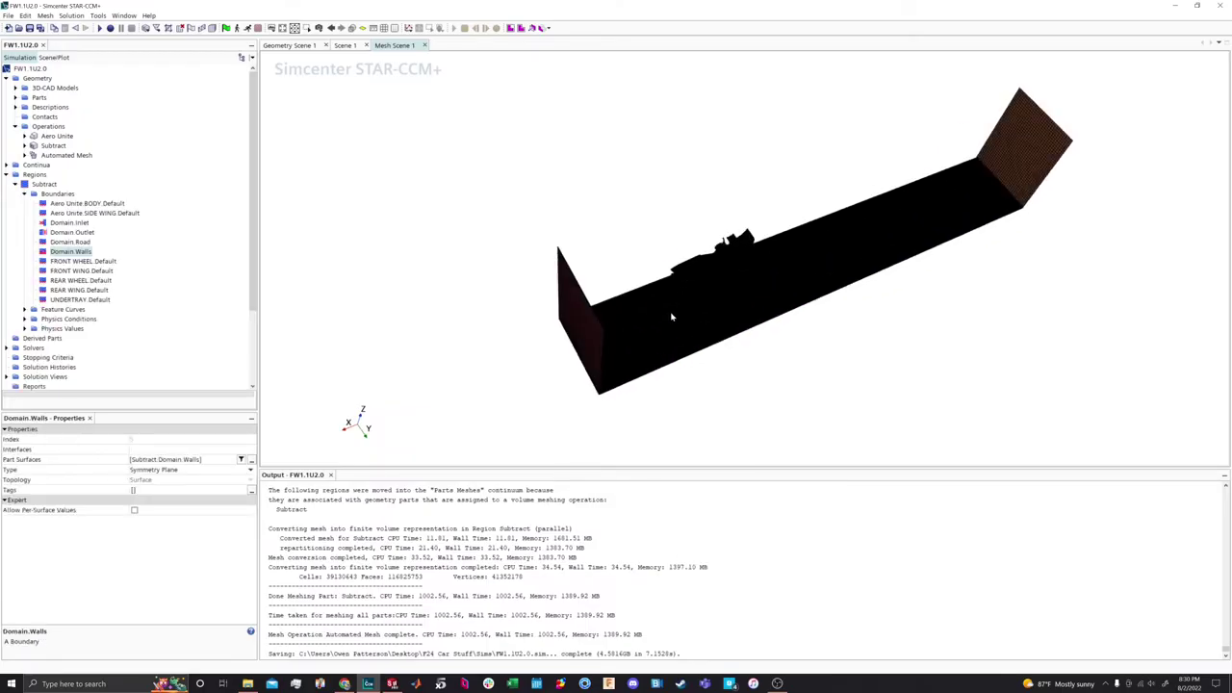
{"action": "scroll", "coordinate": [701, 245], "scroll_direction": "up", "scroll_amount": 3}
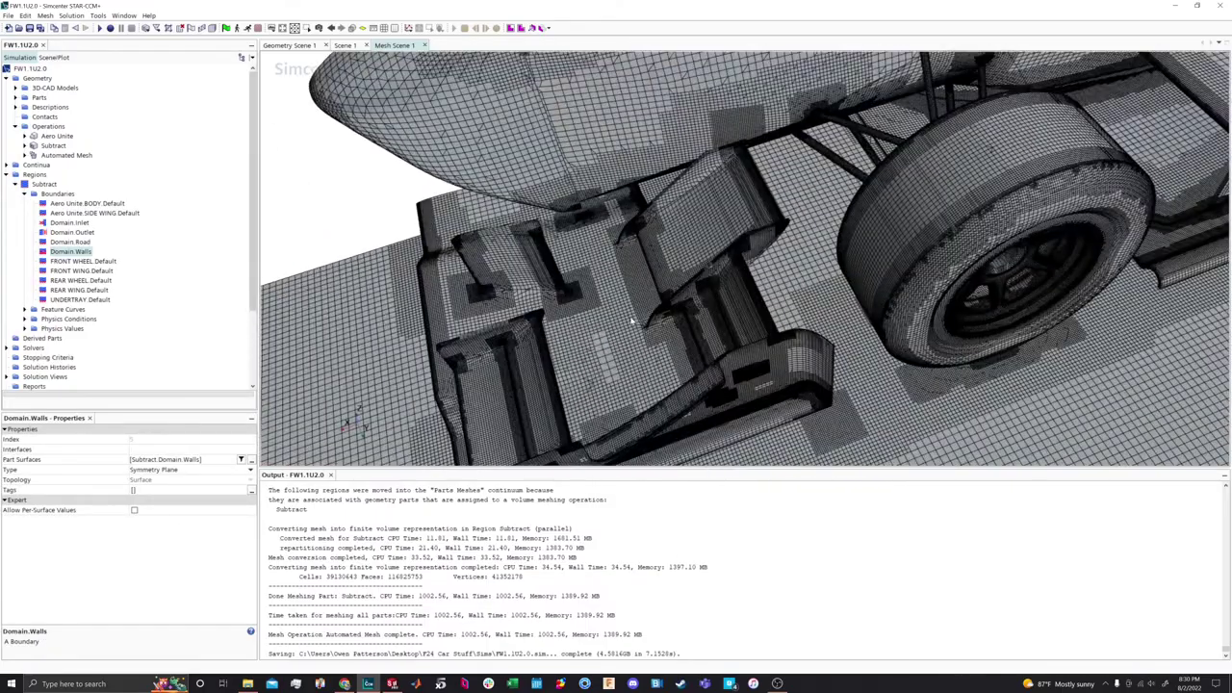
{"action": "left_click_drag", "start_coordinate": [701, 246], "coordinate": [697, 162]}
{"action": "left_click_drag", "start_coordinate": [545, 272], "coordinate": [805, 227]}
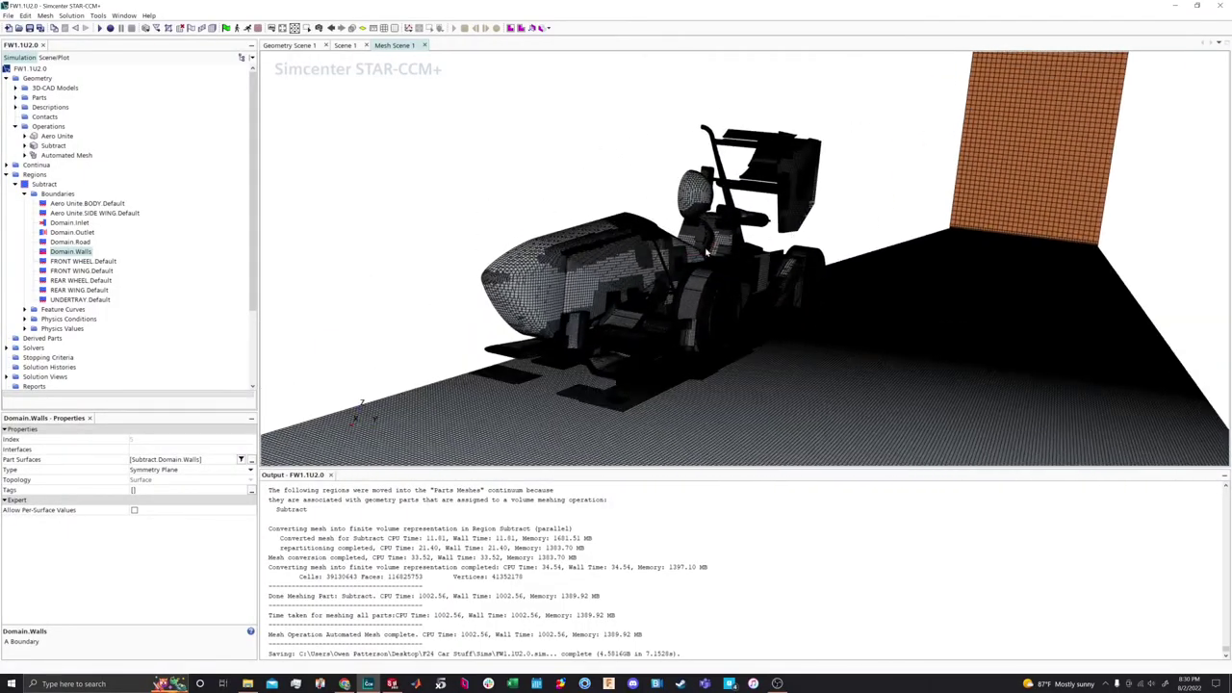
{"action": "scroll", "coordinate": [591, 259], "scroll_direction": "up", "scroll_amount": 5}
{"action": "scroll", "coordinate": [591, 258], "scroll_direction": "up", "scroll_amount": 3}
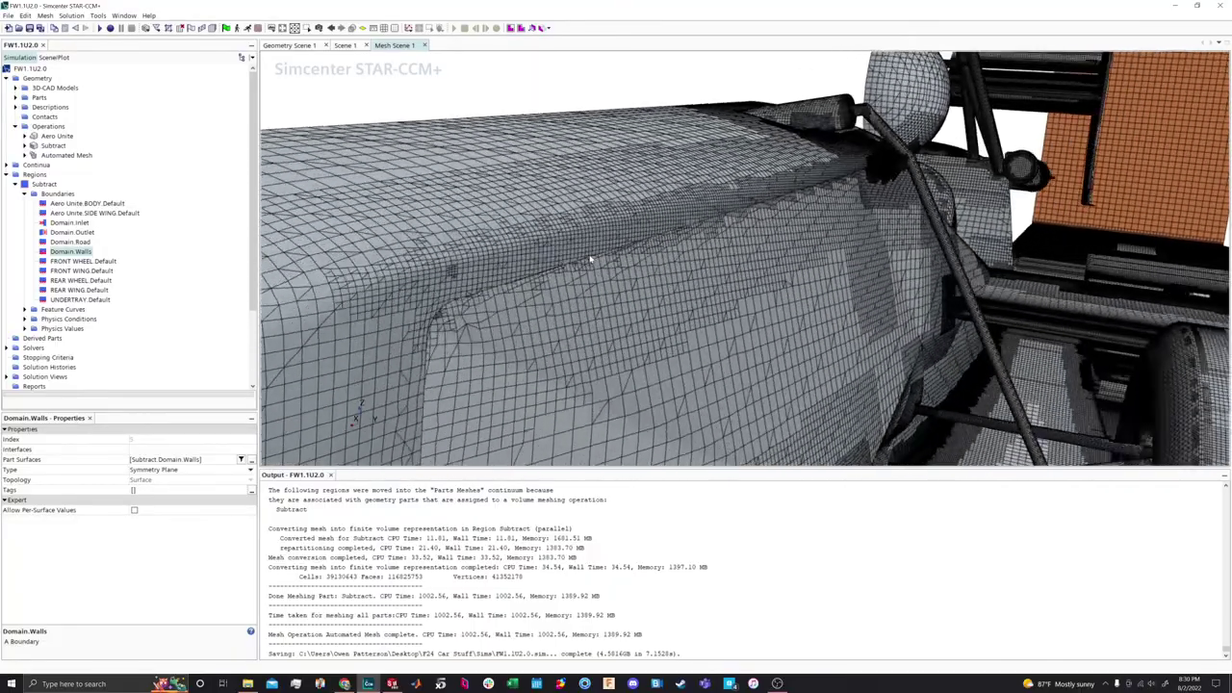
{"action": "left_click_drag", "start_coordinate": [693, 296], "coordinate": [654, 317]}
{"action": "left_click_drag", "start_coordinate": [937, 239], "coordinate": [597, 171]}
{"action": "scroll", "coordinate": [719, 199], "scroll_direction": "down", "scroll_amount": 6}
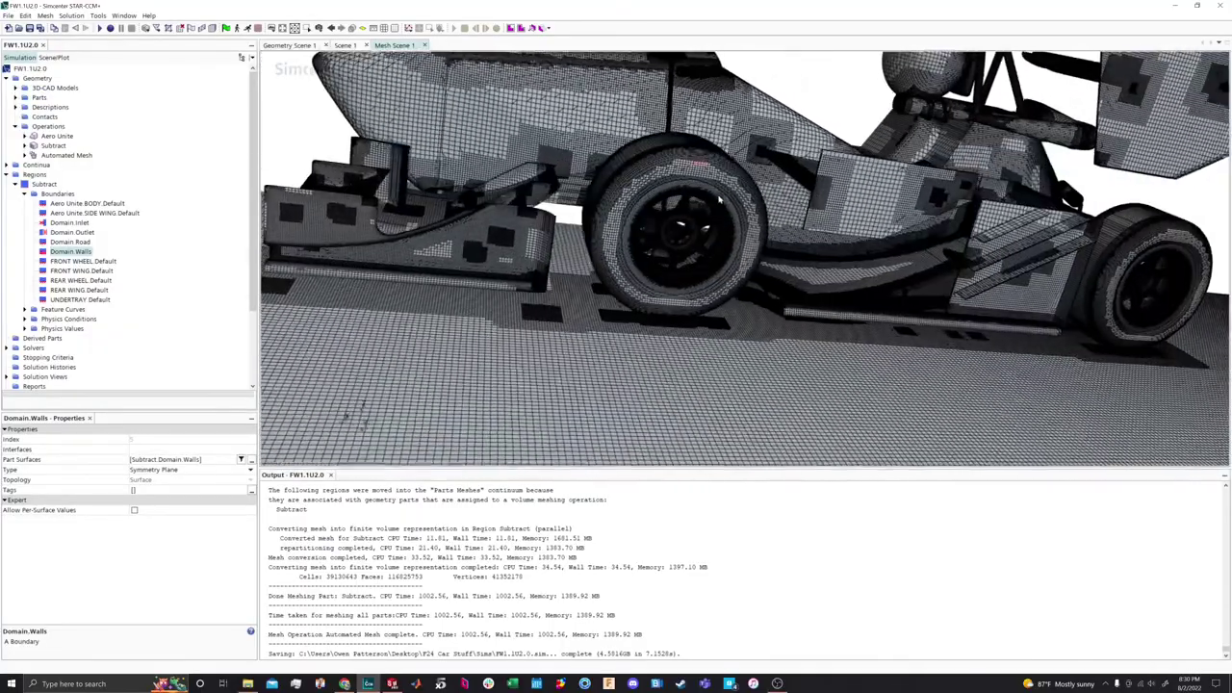
{"action": "left_click_drag", "start_coordinate": [720, 200], "coordinate": [672, 144]}
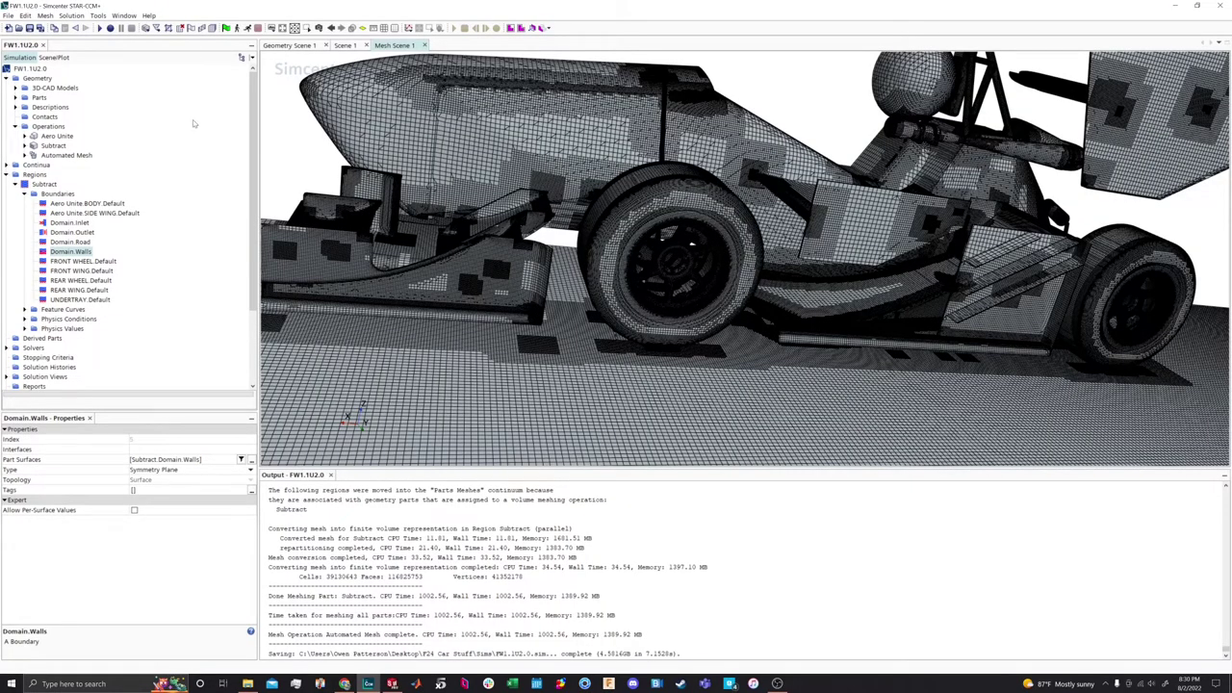
Collapse the Subtract region in the simulation tree and select that region
{"action": "left_click", "coordinate": [15, 184]}
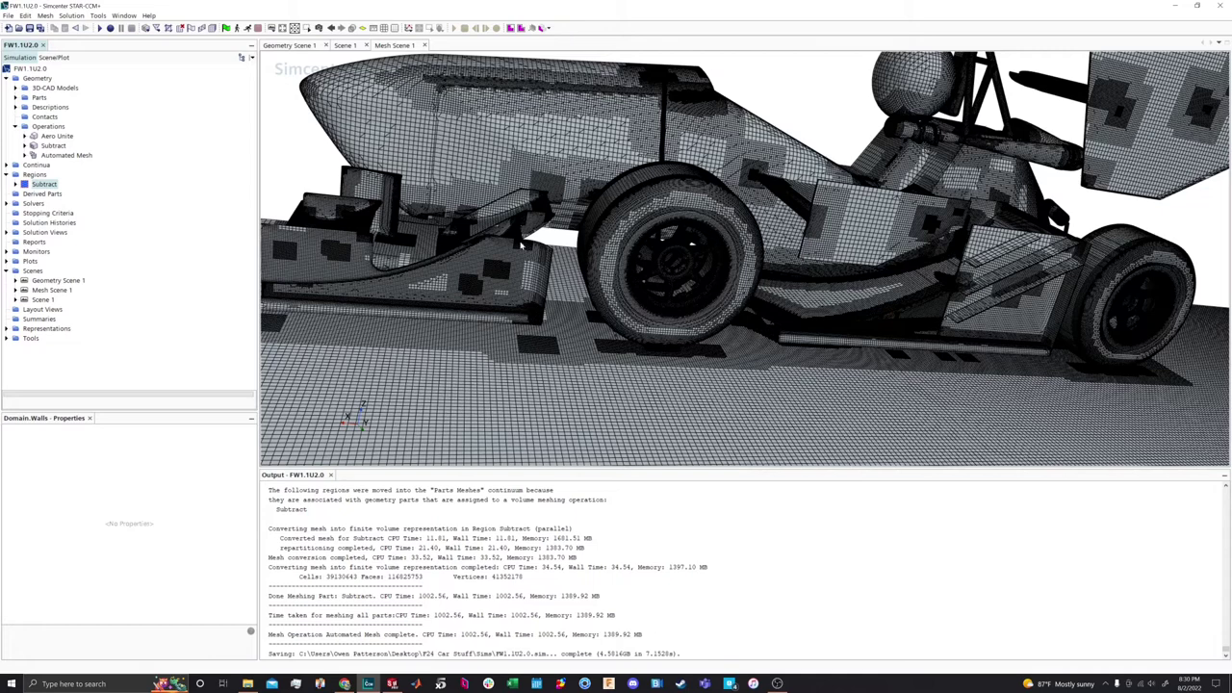
{"action": "left_click", "coordinate": [566, 258]}
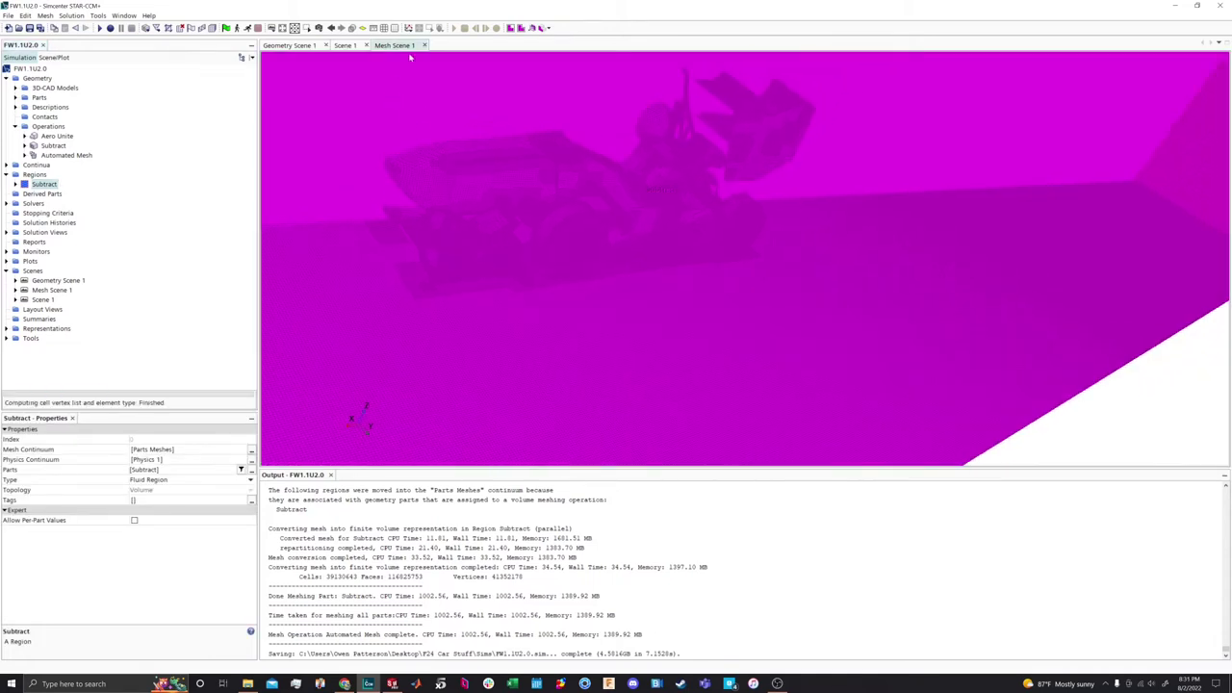
Close Mesh Scene 1 and view the car in Scene 1
{"action": "left_click", "coordinate": [424, 45]}
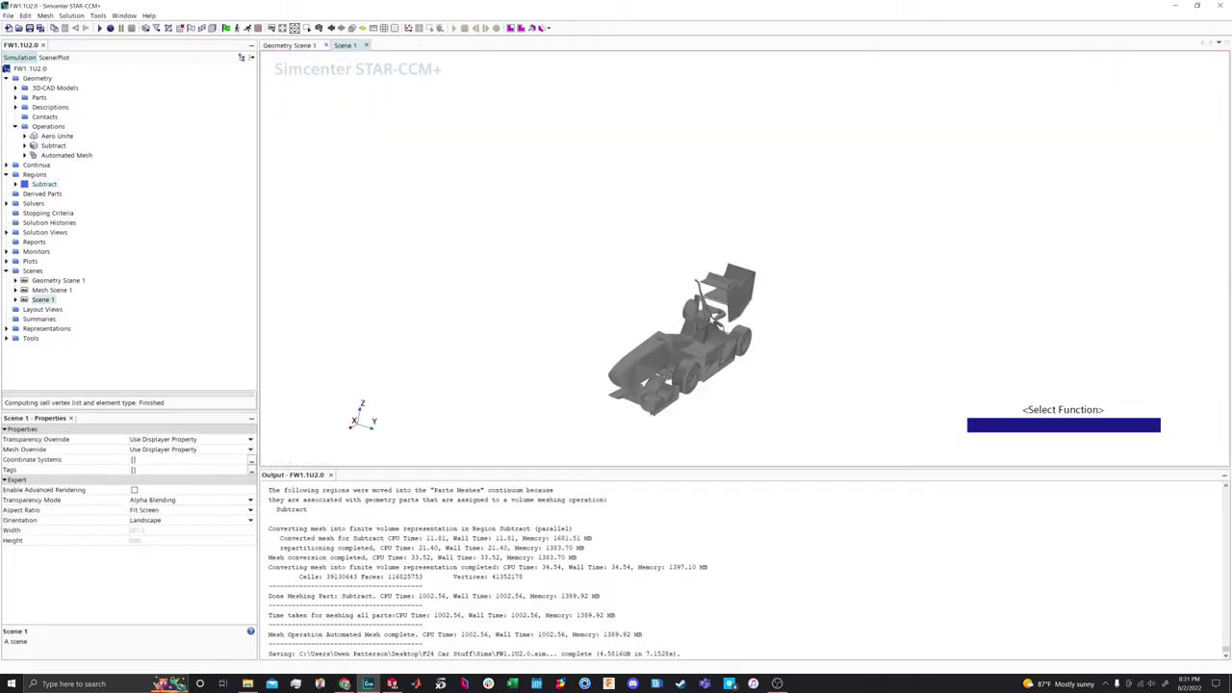
{"action": "left_click_drag", "start_coordinate": [640, 318], "coordinate": [684, 302]}
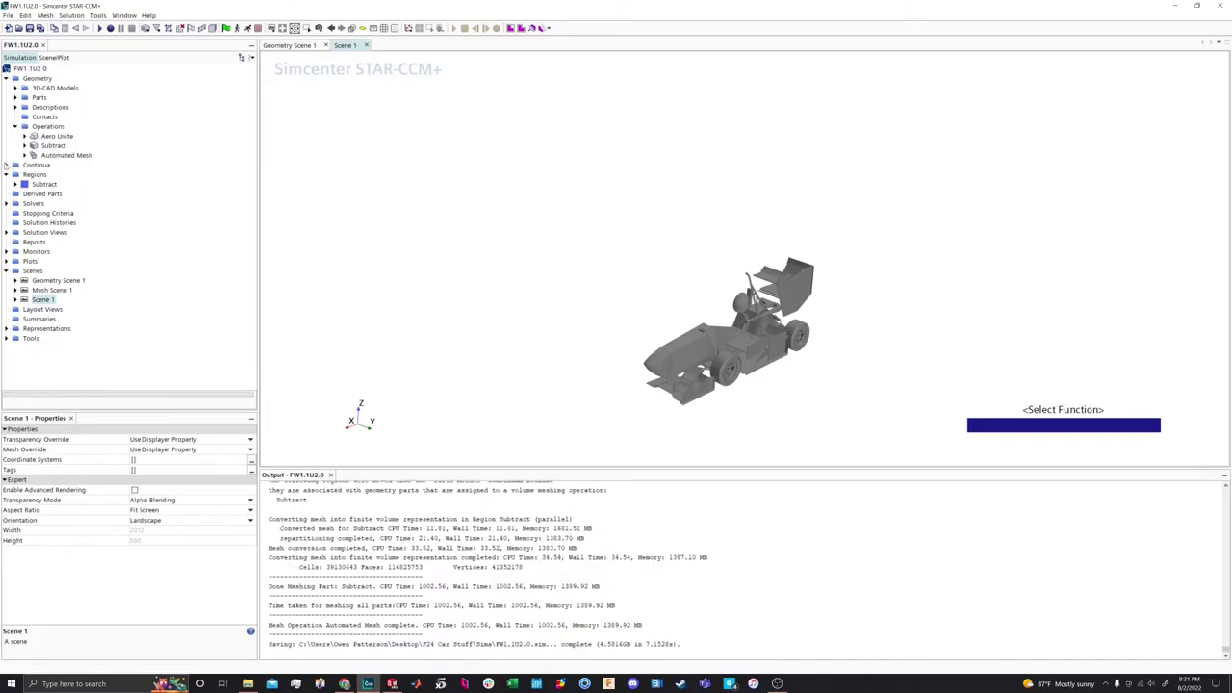
Select Gas, Segregated Flow, Constant Density, Steady, Turbulent and K-Epsilon Turbulence as the models of the Physics 1 continuum
{"action": "left_click", "coordinate": [7, 167]}
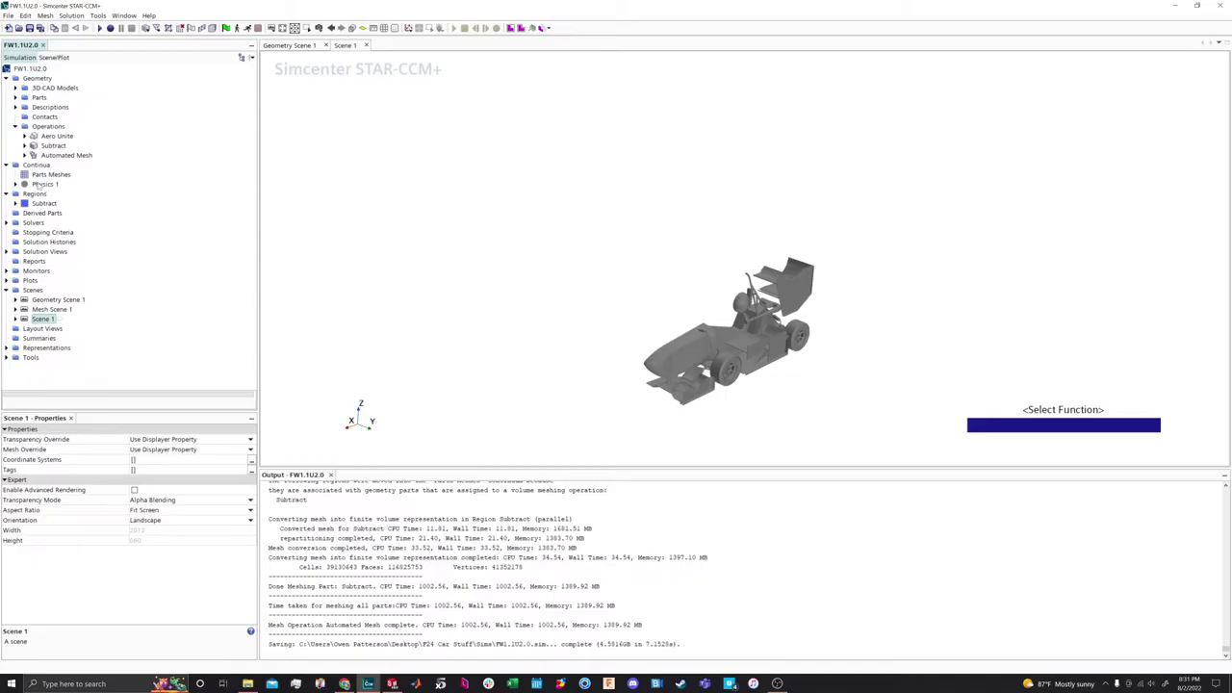
{"action": "left_click", "coordinate": [43, 184]}
{"action": "right_click", "coordinate": [43, 184]}
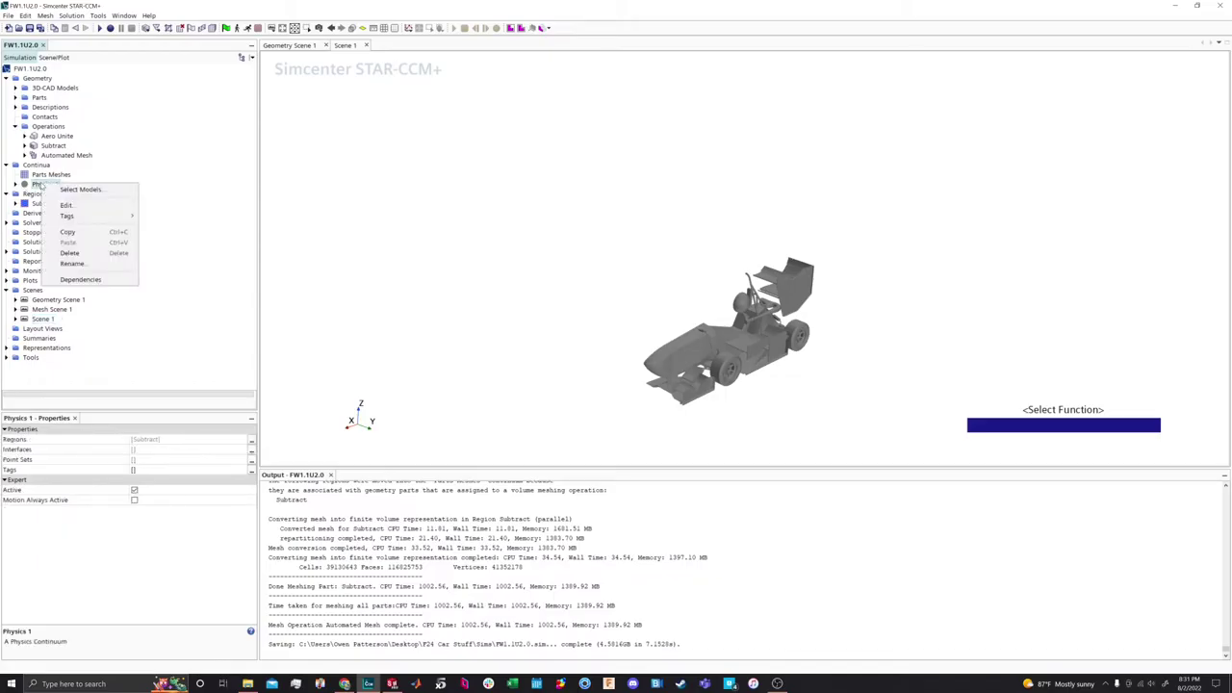
{"action": "left_click", "coordinate": [64, 191]}
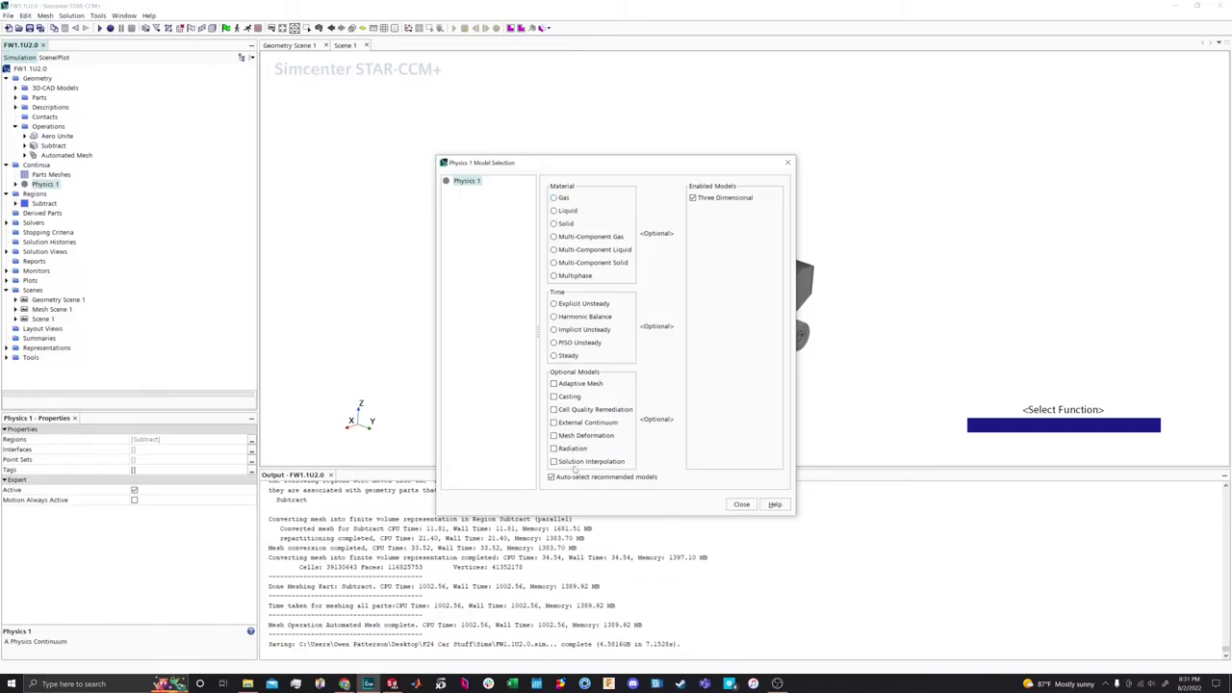
{"action": "left_click", "coordinate": [563, 198]}
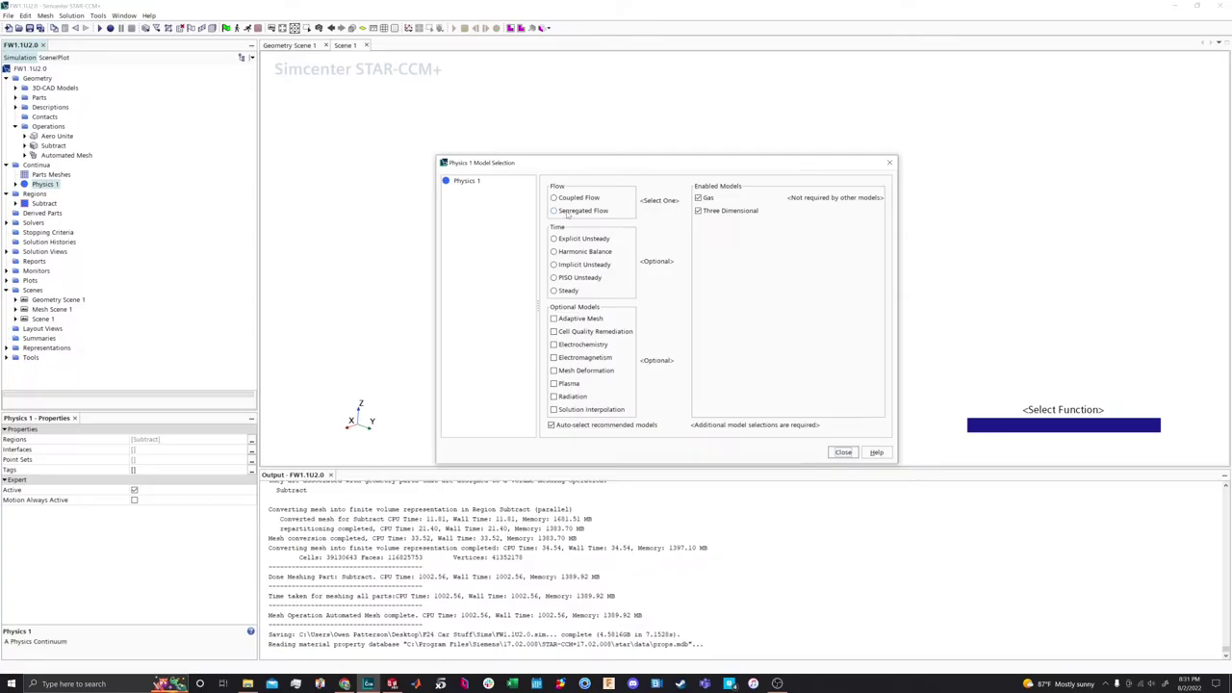
{"action": "left_click", "coordinate": [566, 211]}
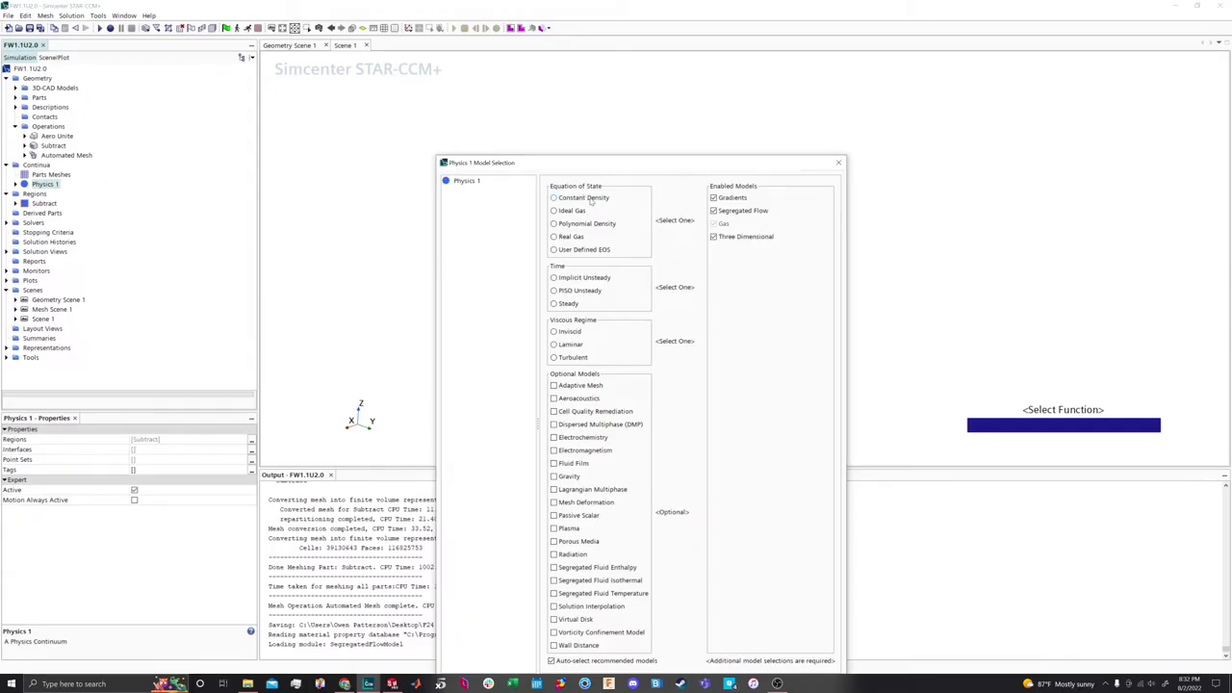
{"action": "left_click", "coordinate": [589, 198]}
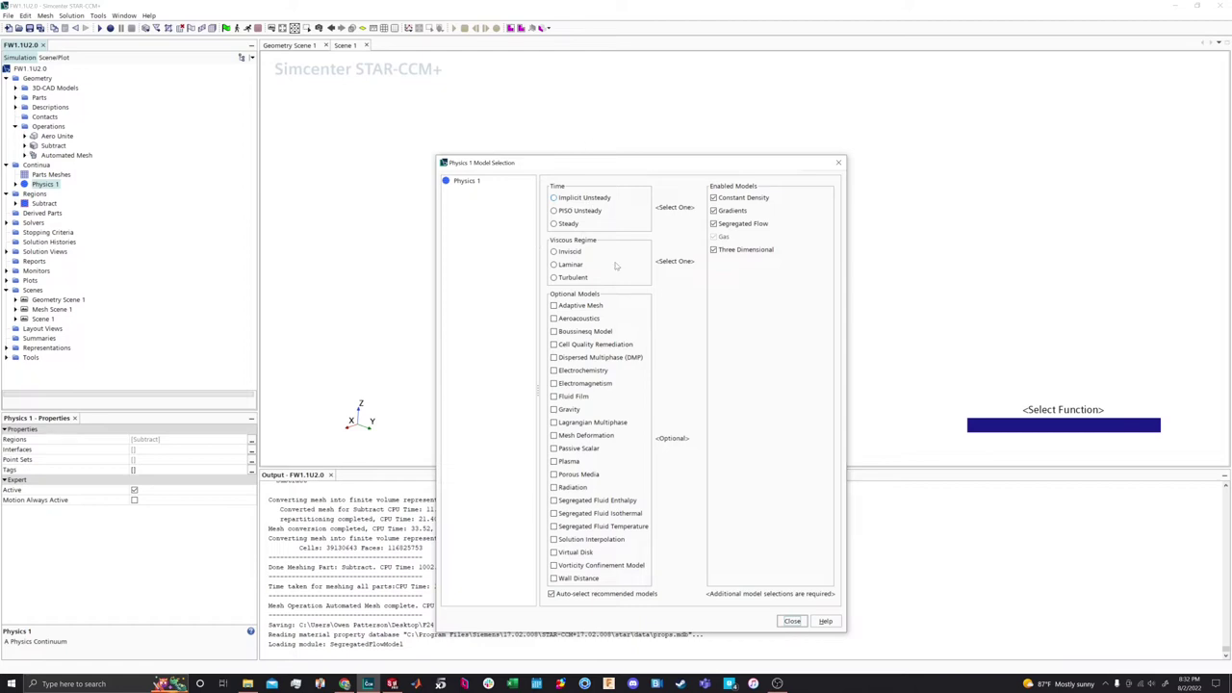
{"action": "left_click", "coordinate": [564, 223]}
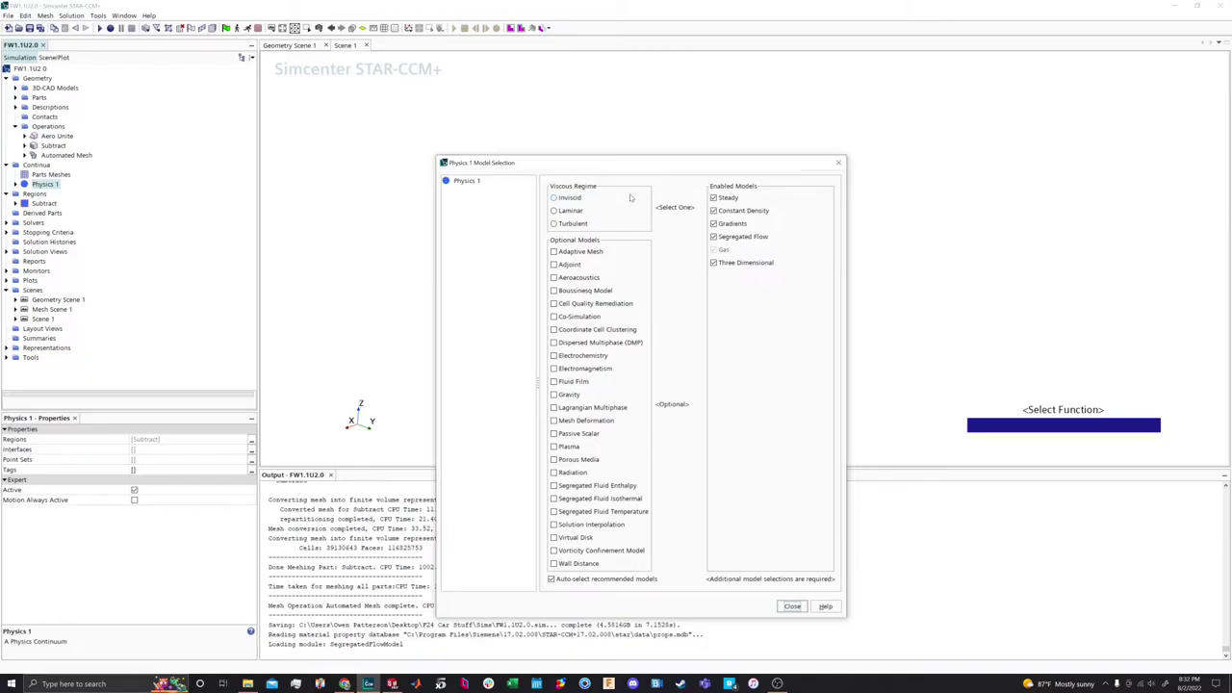
{"action": "left_click", "coordinate": [578, 224]}
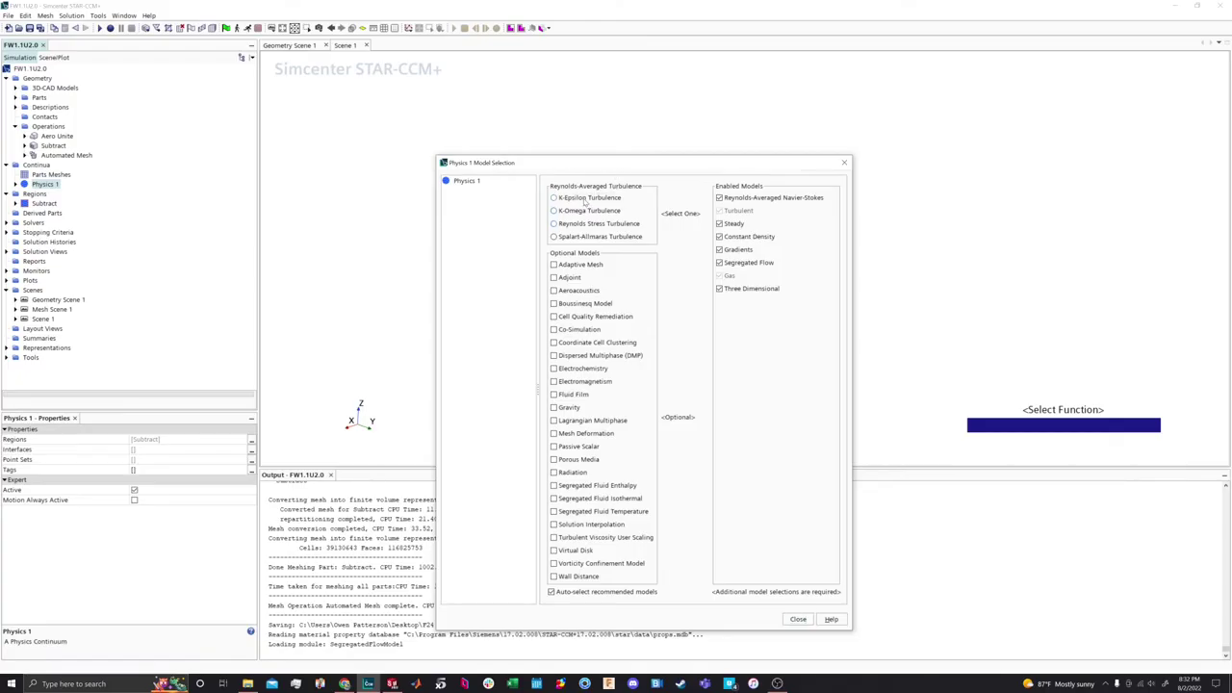
{"action": "left_click", "coordinate": [588, 198]}
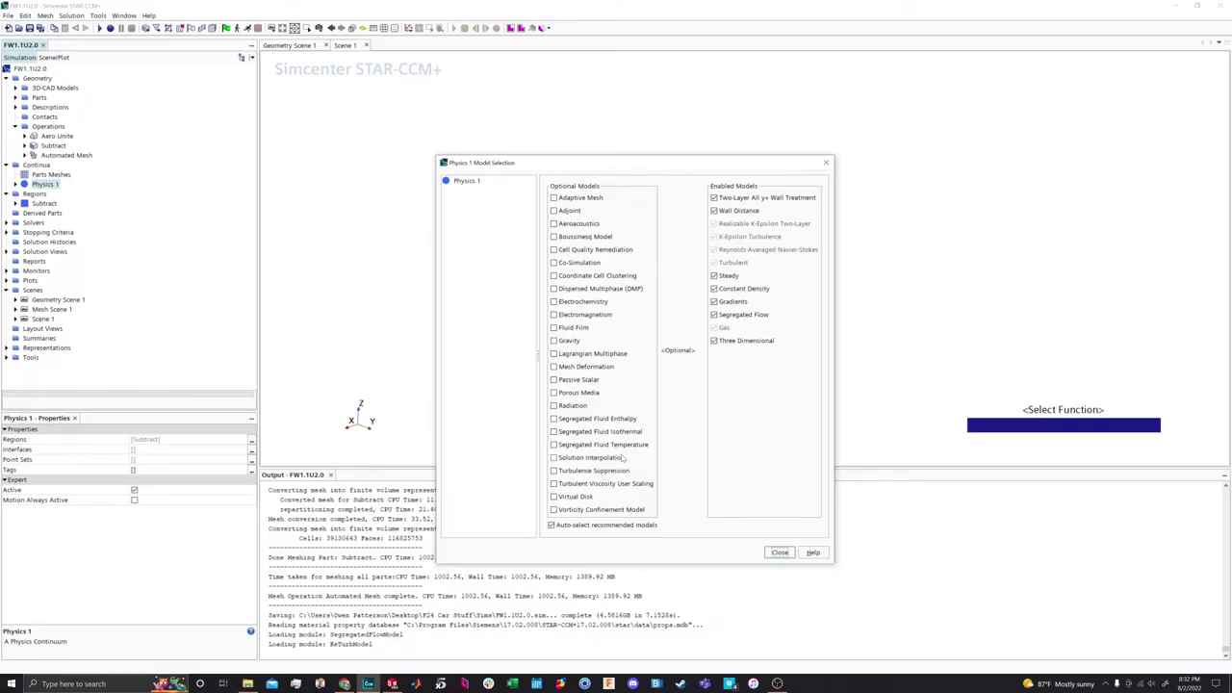
{"action": "left_click", "coordinate": [779, 553]}
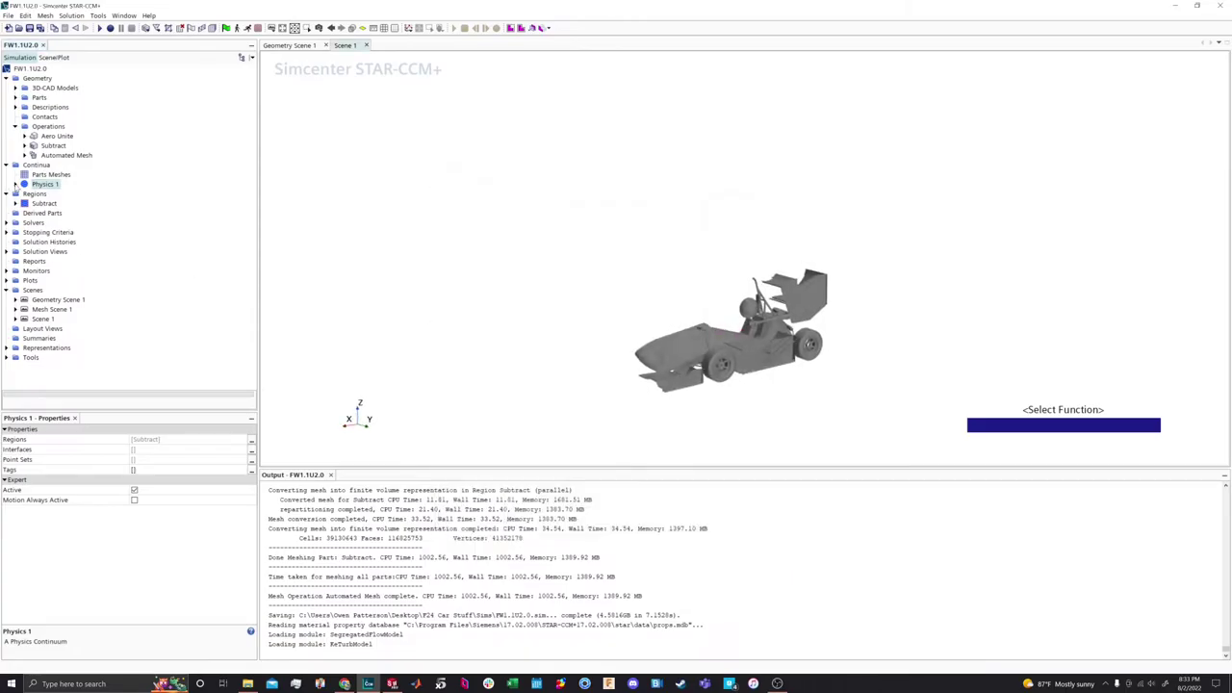
Expand the initial conditions of Physics 1 and set the scalar function displayed in Scene 1 to Pressure
{"action": "left_click", "coordinate": [14, 184]}
{"action": "left_click", "coordinate": [25, 213]}
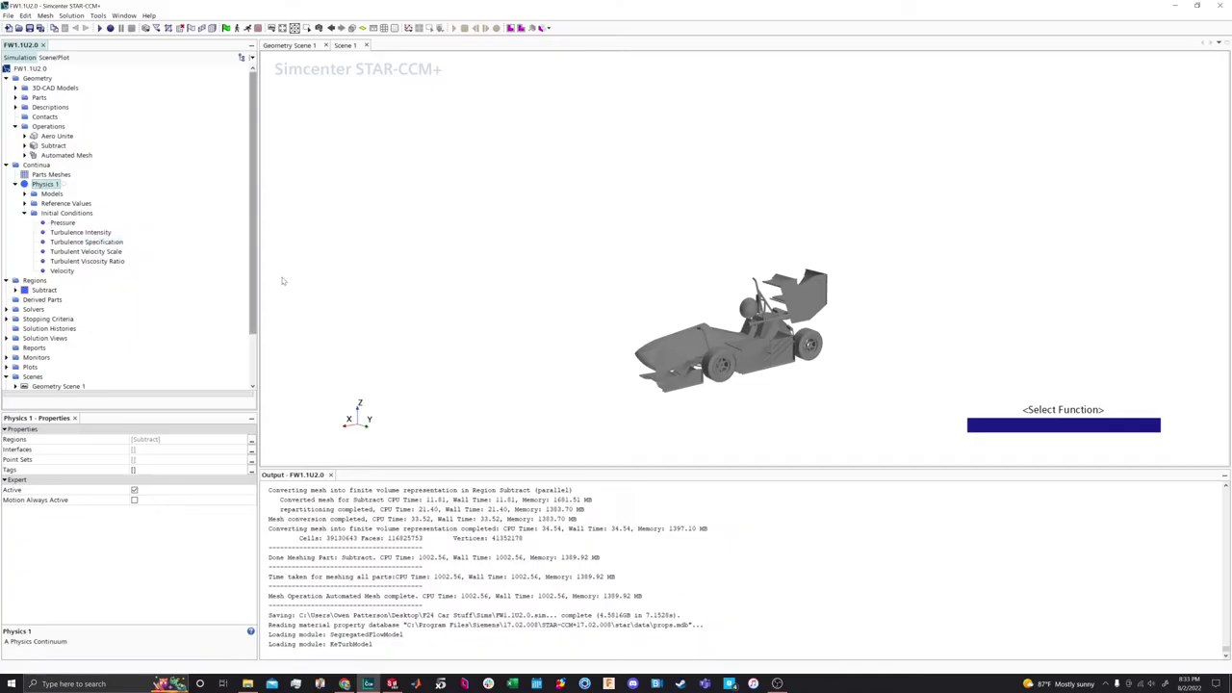
{"action": "left_click", "coordinate": [1057, 425]}
{"action": "left_click", "coordinate": [1056, 426]}
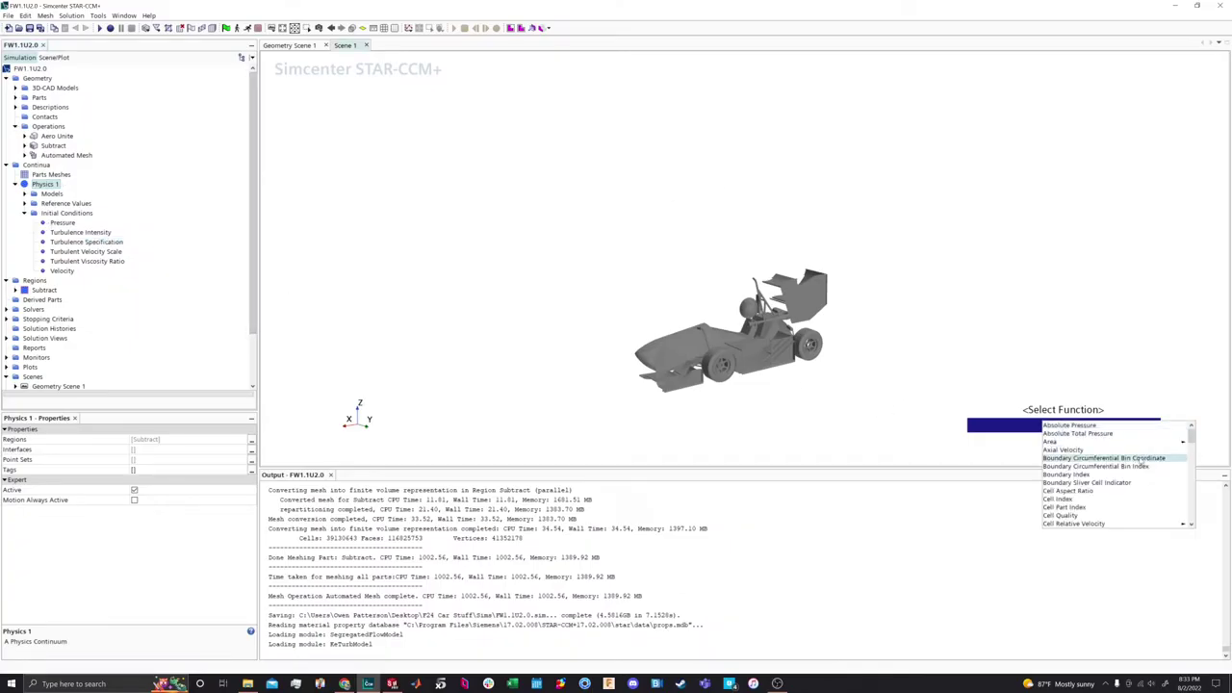
{"action": "left_click", "coordinate": [1035, 424]}
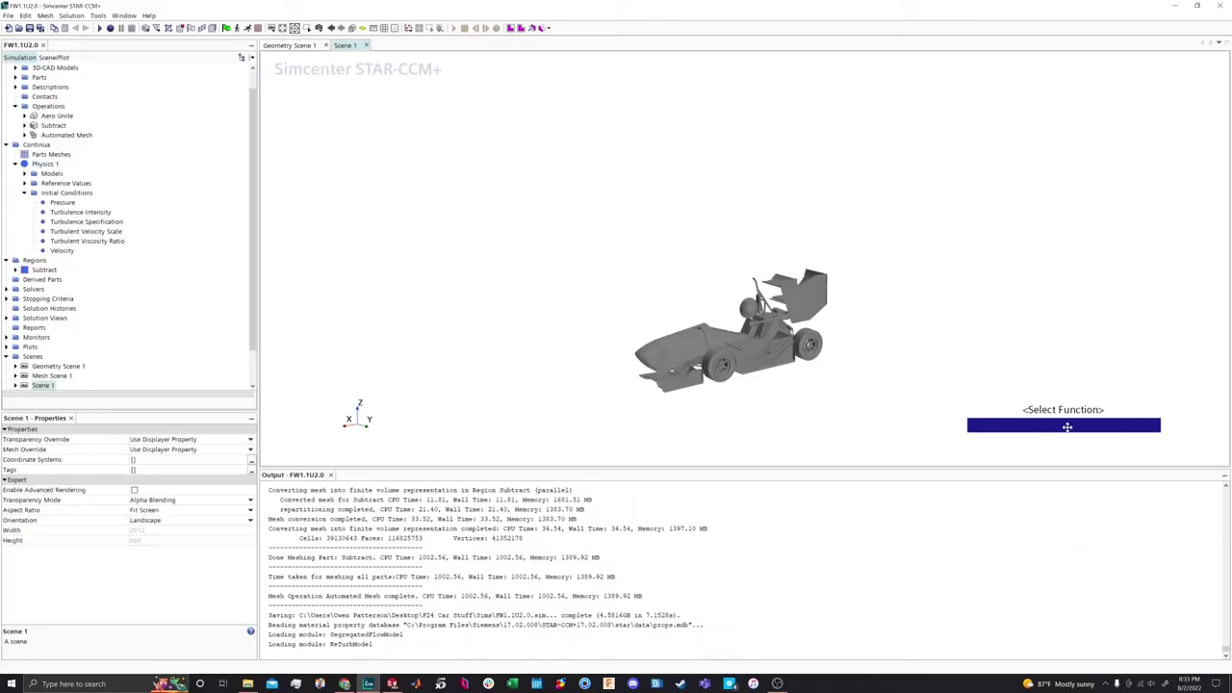
{"action": "scroll", "coordinate": [1083, 378], "scroll_direction": "up", "scroll_amount": 3}
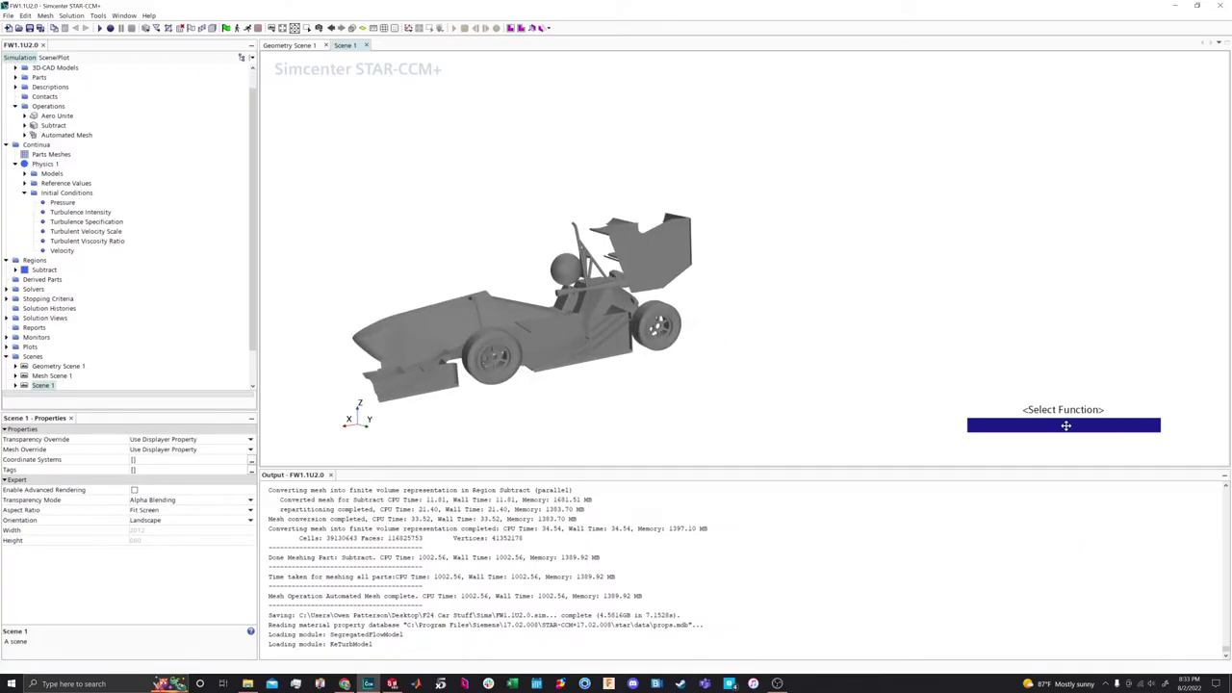
{"action": "left_click", "coordinate": [1066, 425]}
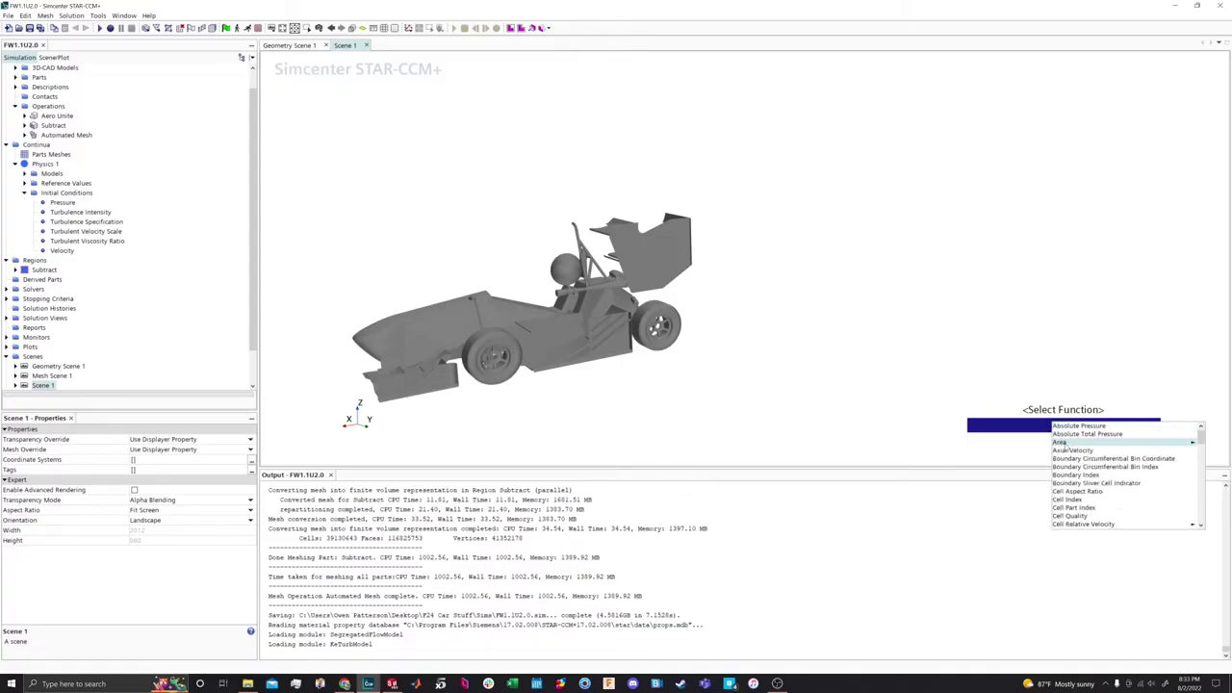
{"action": "scroll", "coordinate": [1074, 460], "scroll_direction": "down", "scroll_amount": 10}
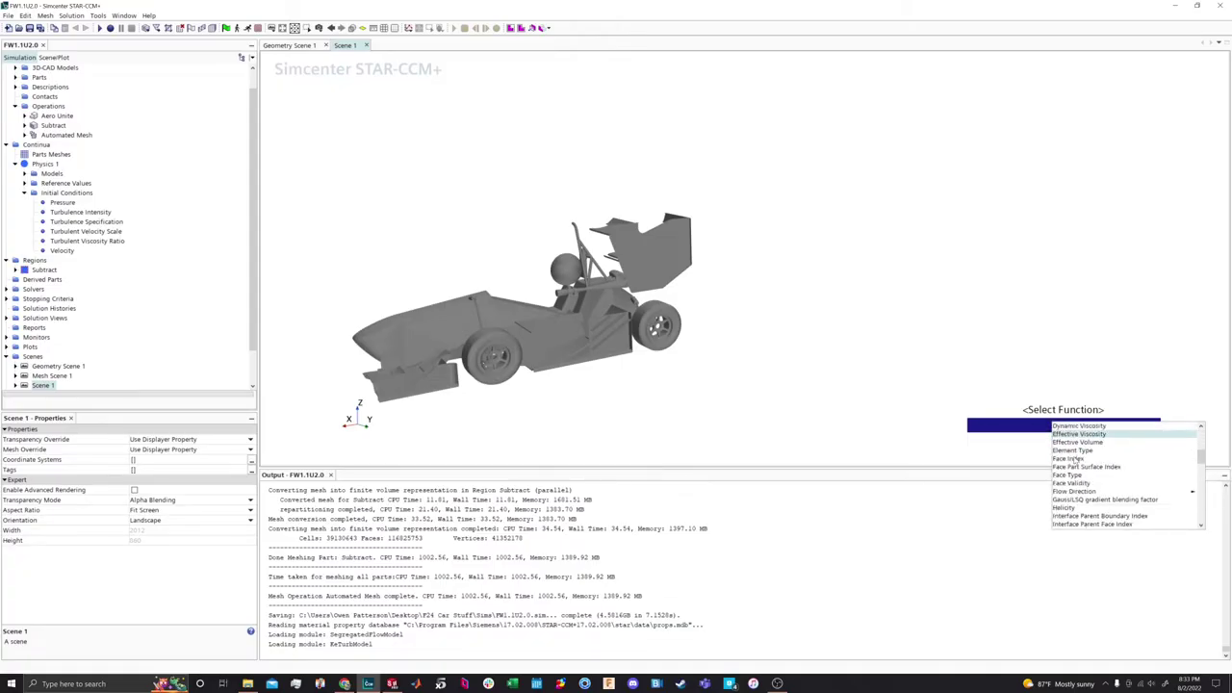
{"action": "scroll", "coordinate": [1074, 461], "scroll_direction": "down", "scroll_amount": 4}
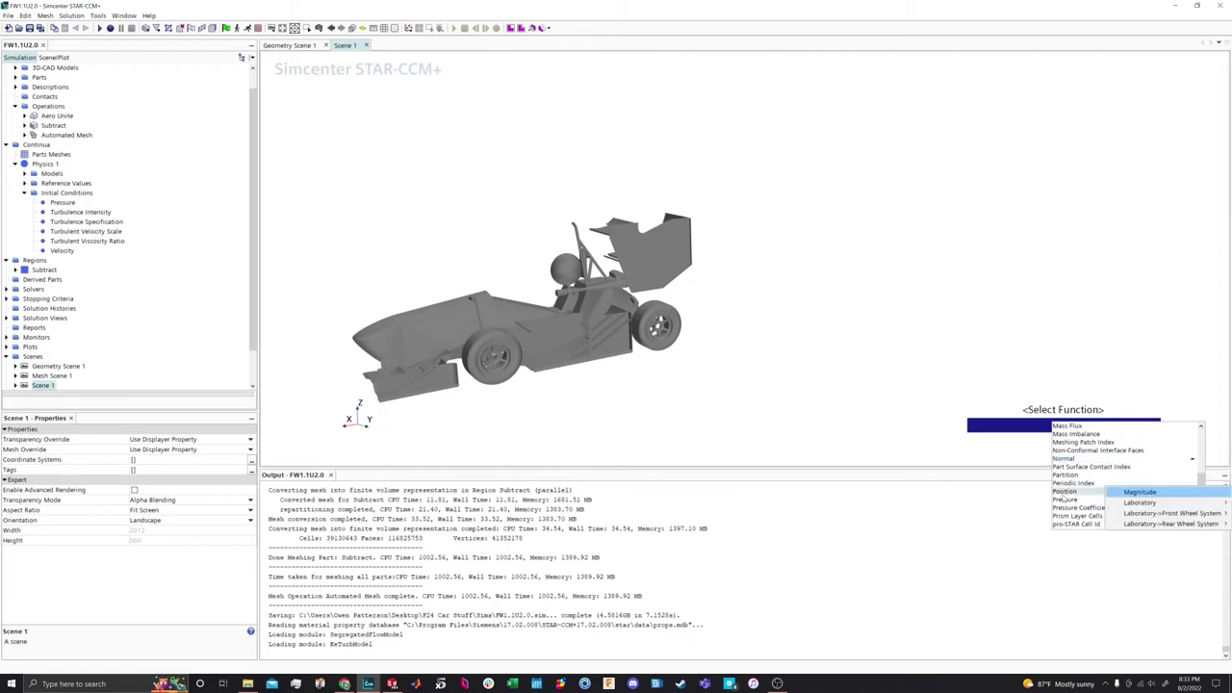
{"action": "left_click", "coordinate": [1065, 500]}
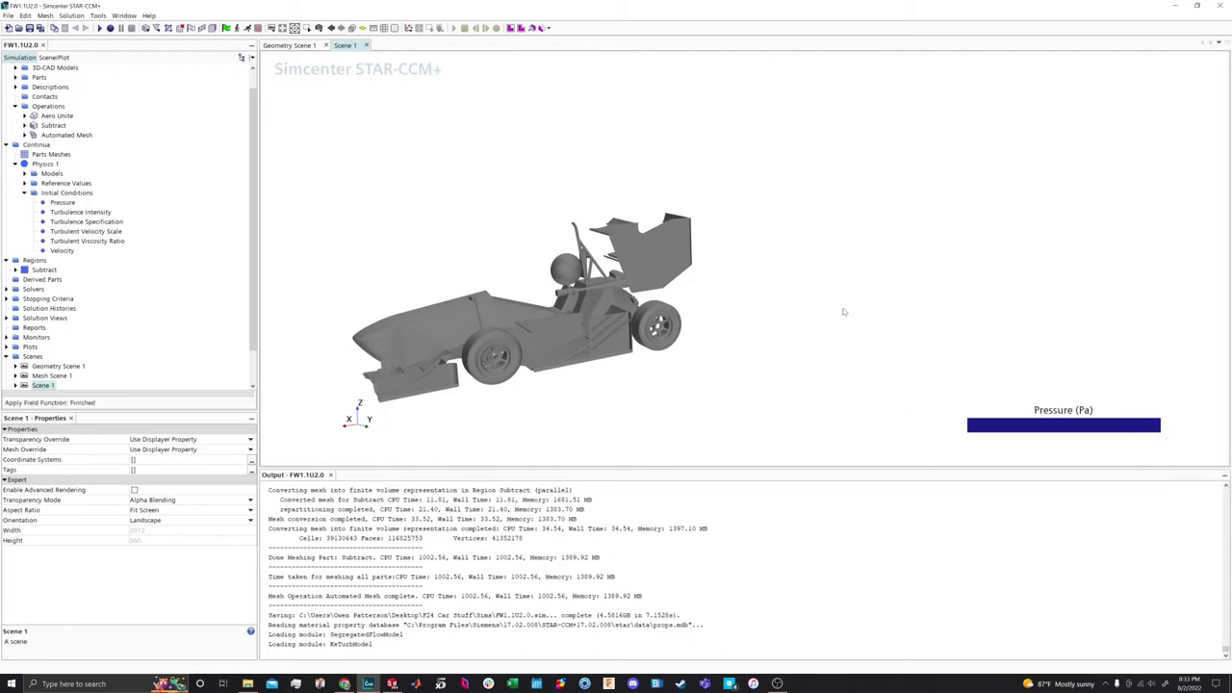
{"action": "left_click_drag", "start_coordinate": [433, 265], "coordinate": [842, 236]}
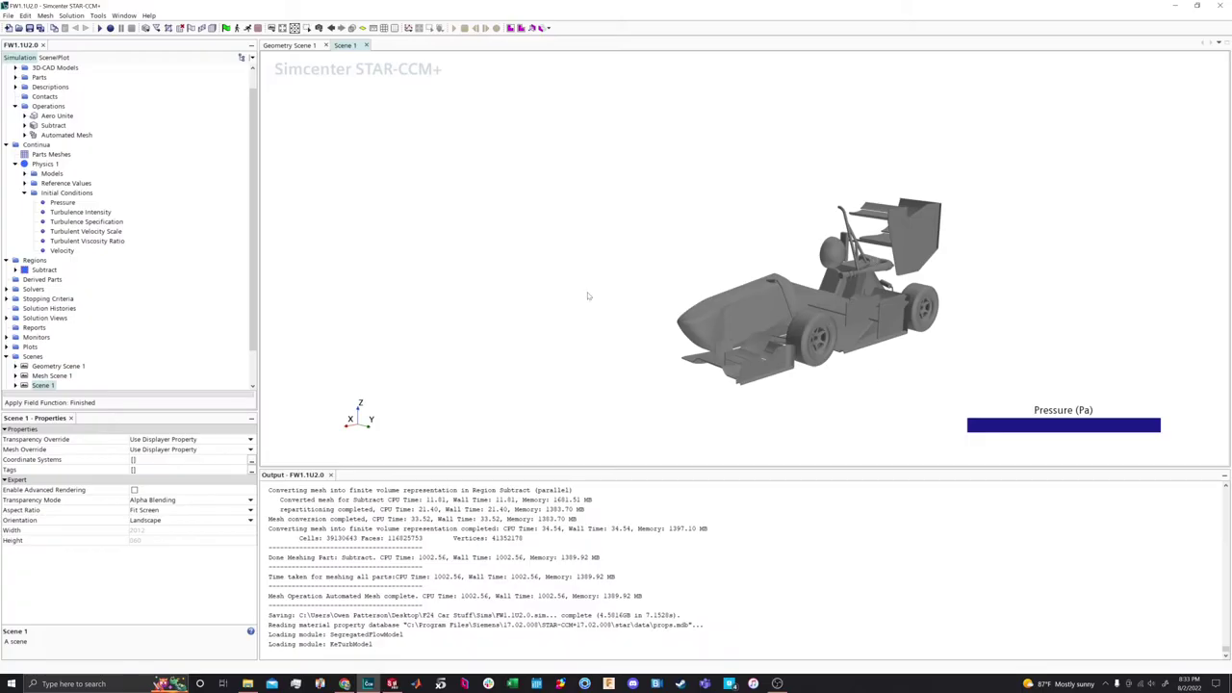
{"action": "scroll", "coordinate": [856, 314], "scroll_direction": "up", "scroll_amount": 10}
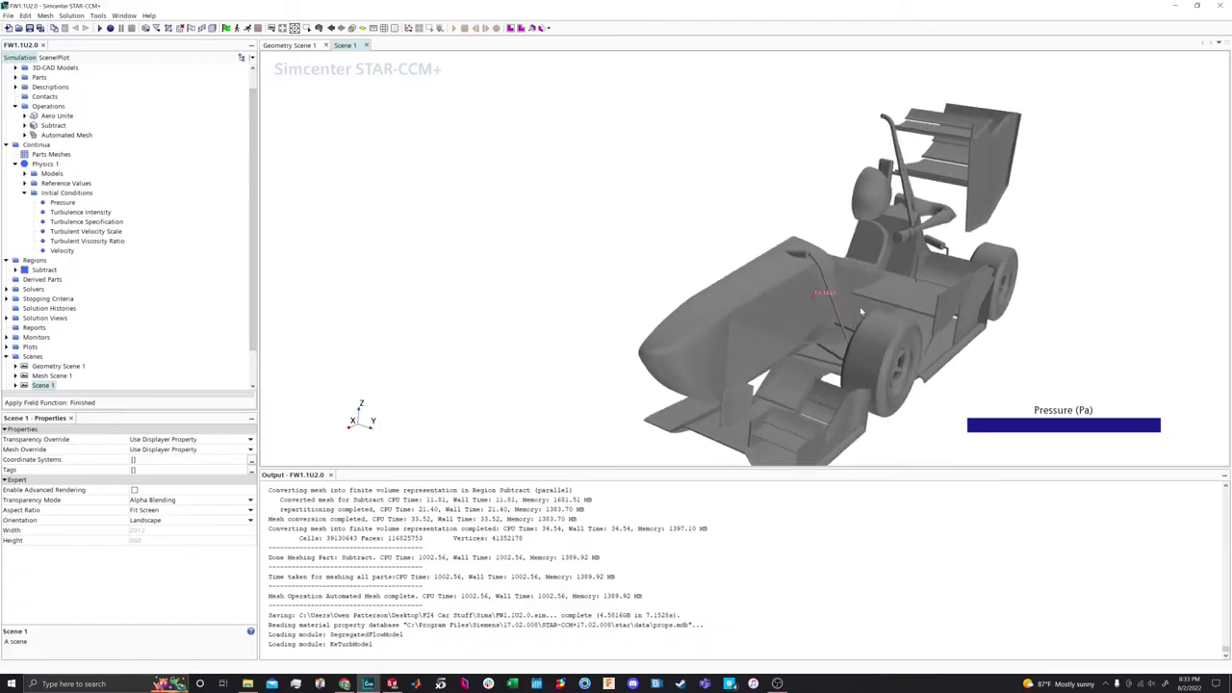
{"action": "left_click_drag", "start_coordinate": [856, 314], "coordinate": [732, 323]}
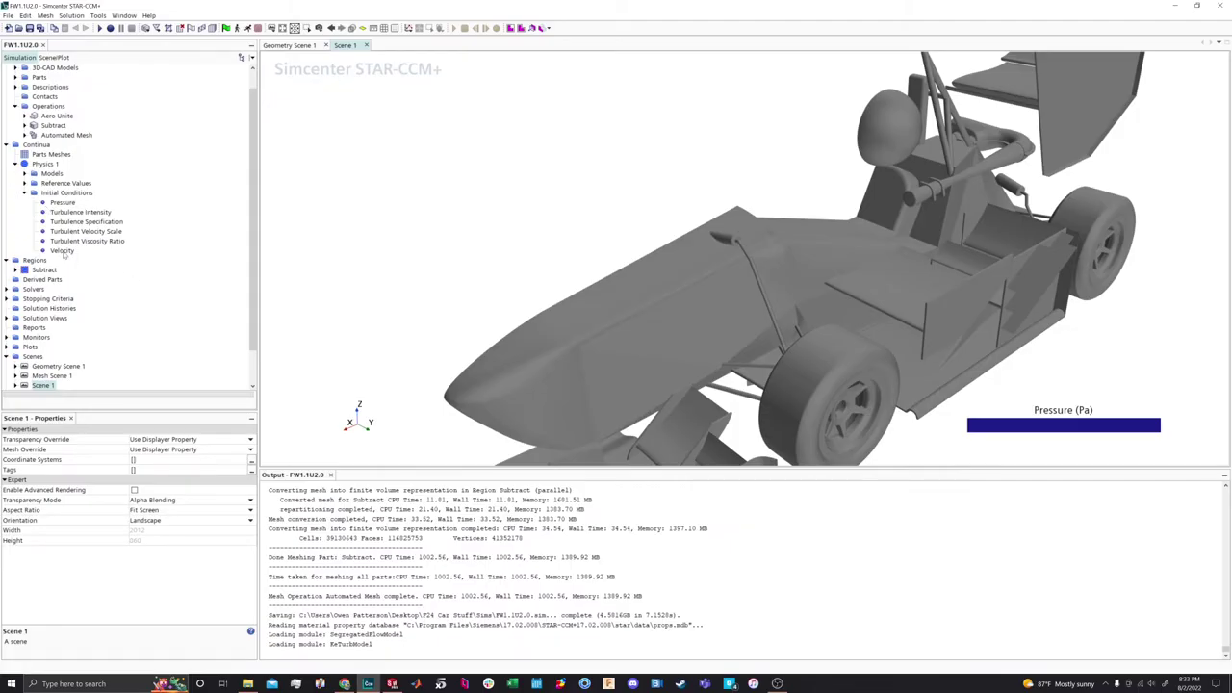
Set the initial velocity of Physics 1 to [-20.0, 0.0, 0.0] mph and collapse the continuum's settings
{"action": "left_click", "coordinate": [62, 252]}
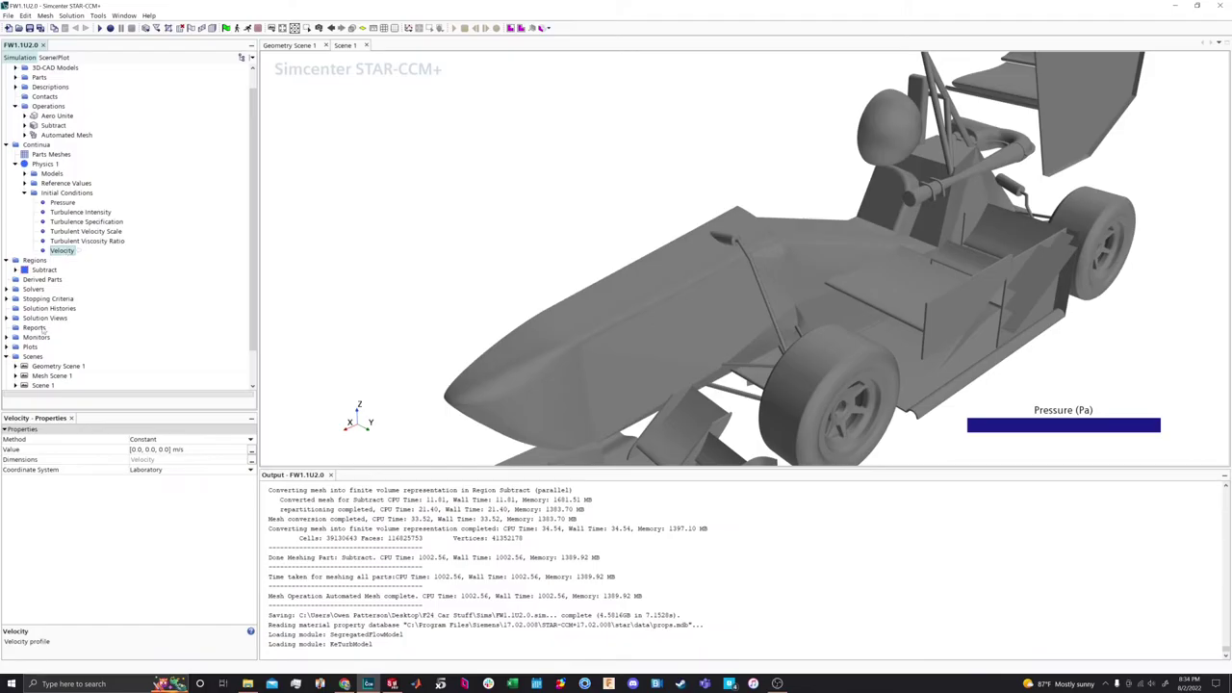
{"action": "left_click", "coordinate": [143, 449]}
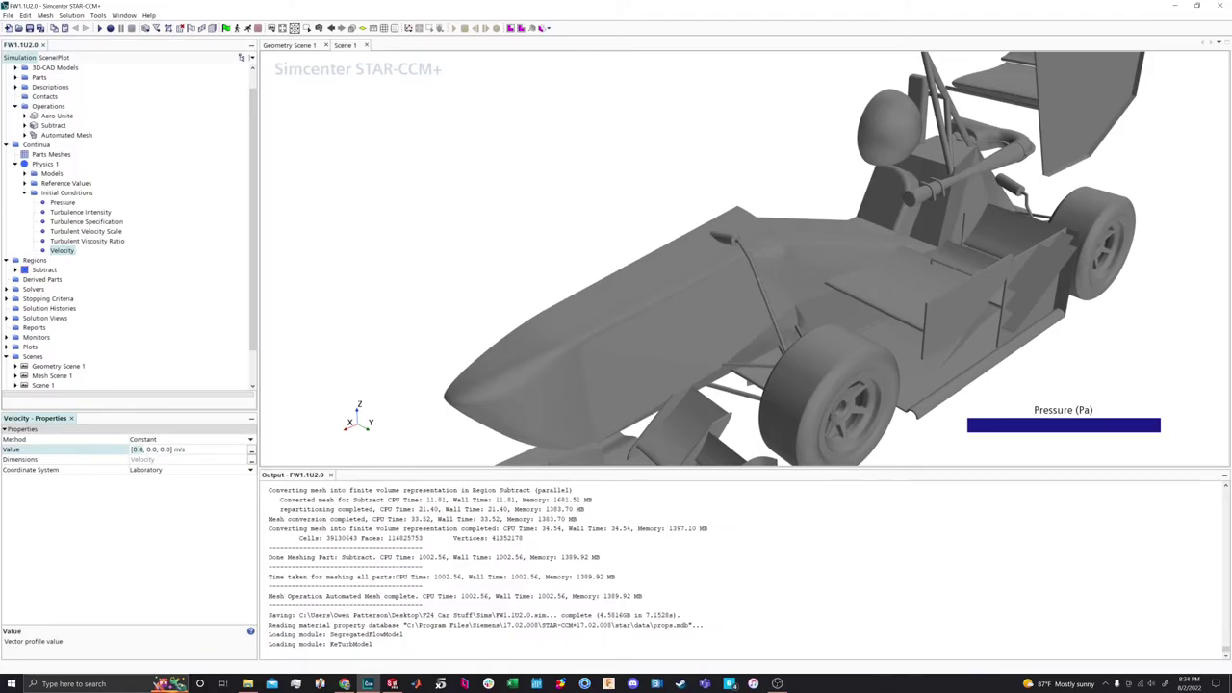
{"action": "key", "text": "BackSpace"}
{"action": "key", "text": "BackSpace"}
{"action": "key", "text": "BackSpace"}
{"action": "type", "text": "-20"}
{"action": "key", "text": "BackSpace"}
{"action": "key", "text": "BackSpace"}
{"action": "type", "text": "ph"}
{"action": "key", "text": "Return"}
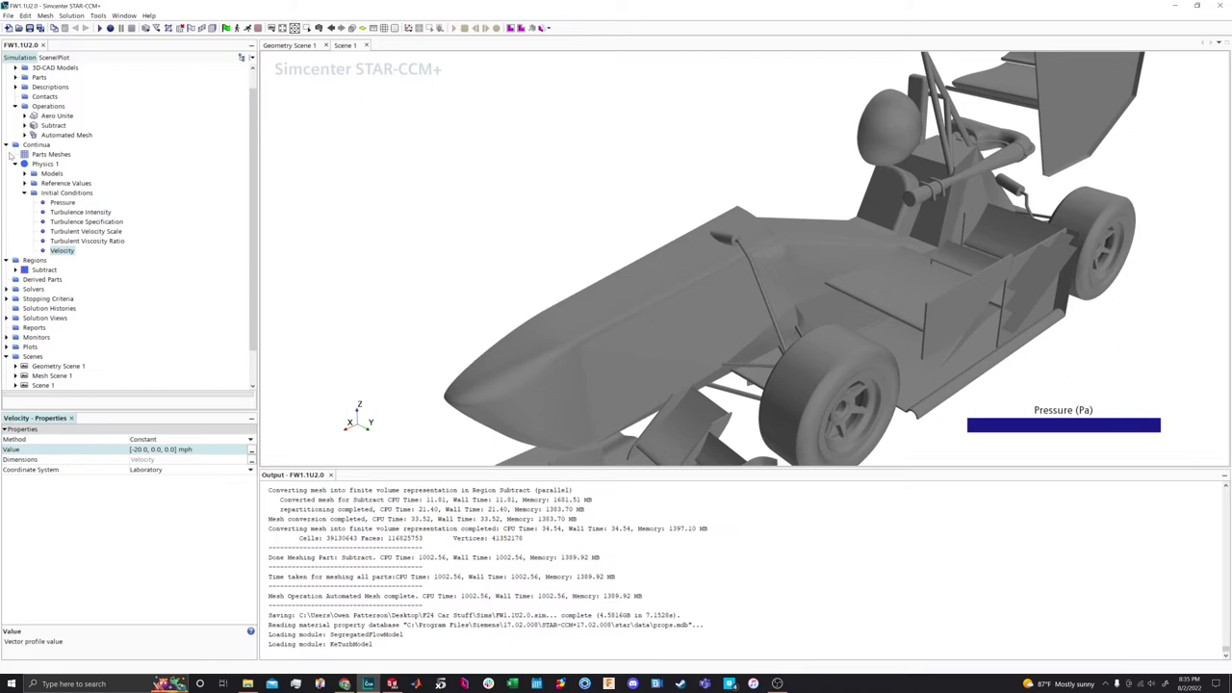
{"action": "left_click", "coordinate": [24, 192]}
{"action": "left_click", "coordinate": [16, 183]}
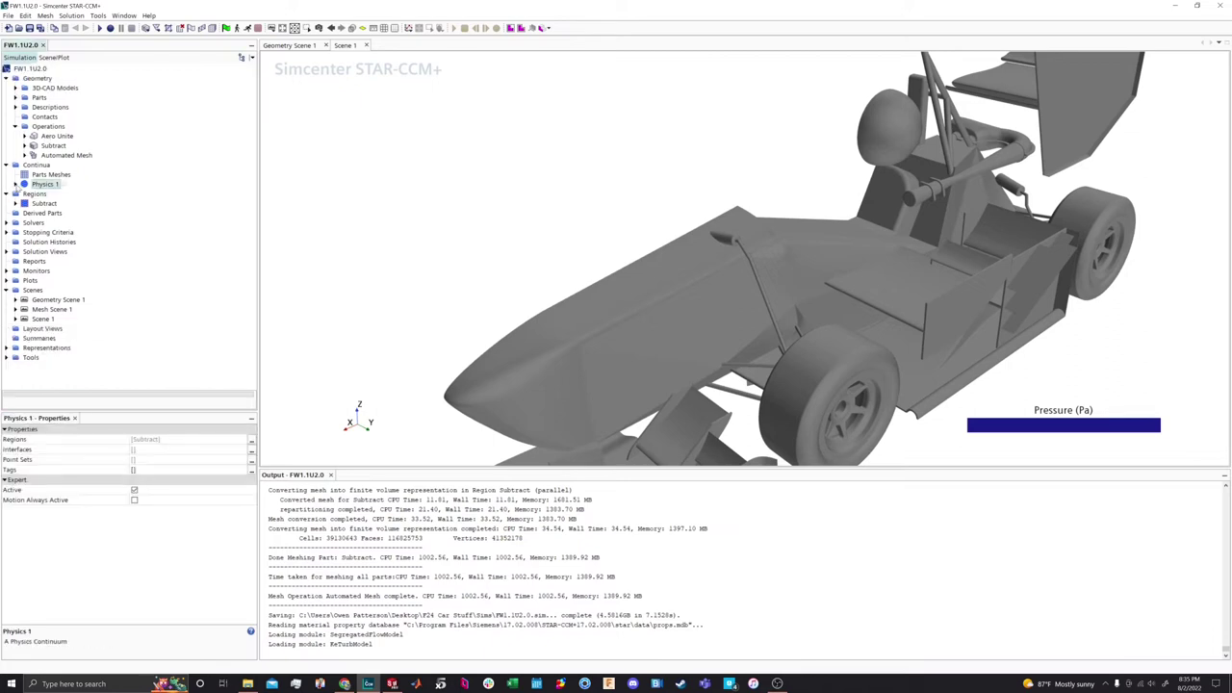
Set the velocity magnitude of the Domain.Inlet boundary in the Subtract region to 25 mph
{"action": "left_click", "coordinate": [15, 203]}
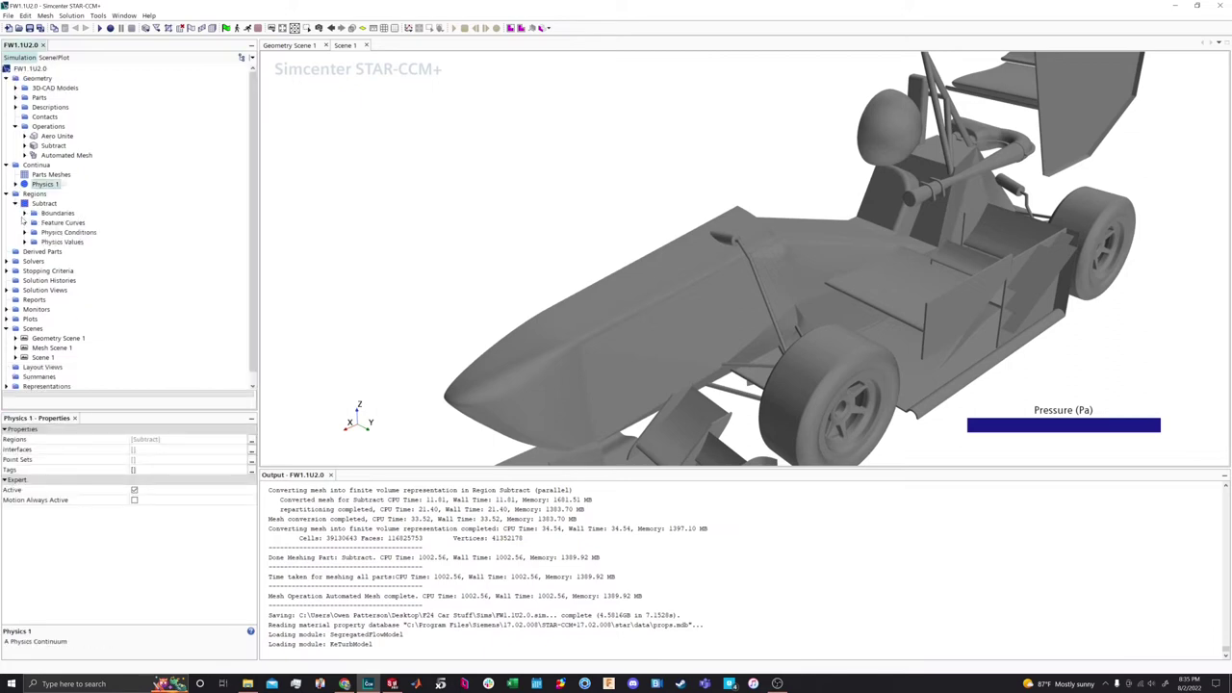
{"action": "left_click", "coordinate": [24, 213]}
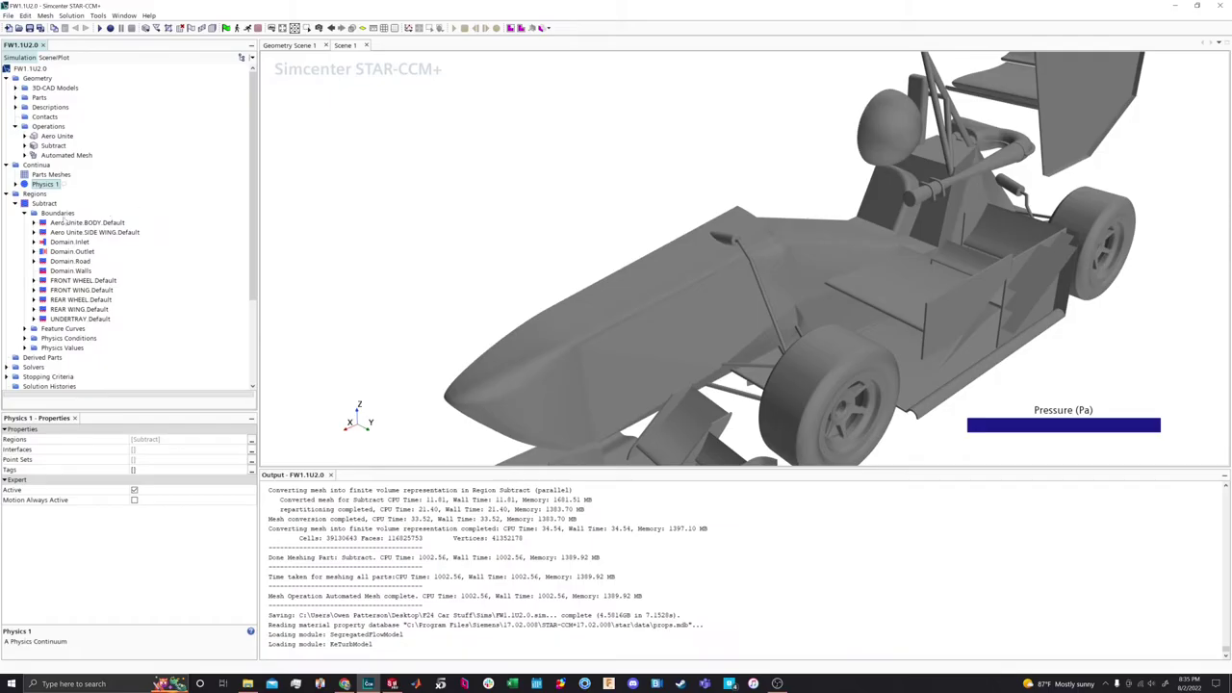
{"action": "left_click", "coordinate": [67, 241]}
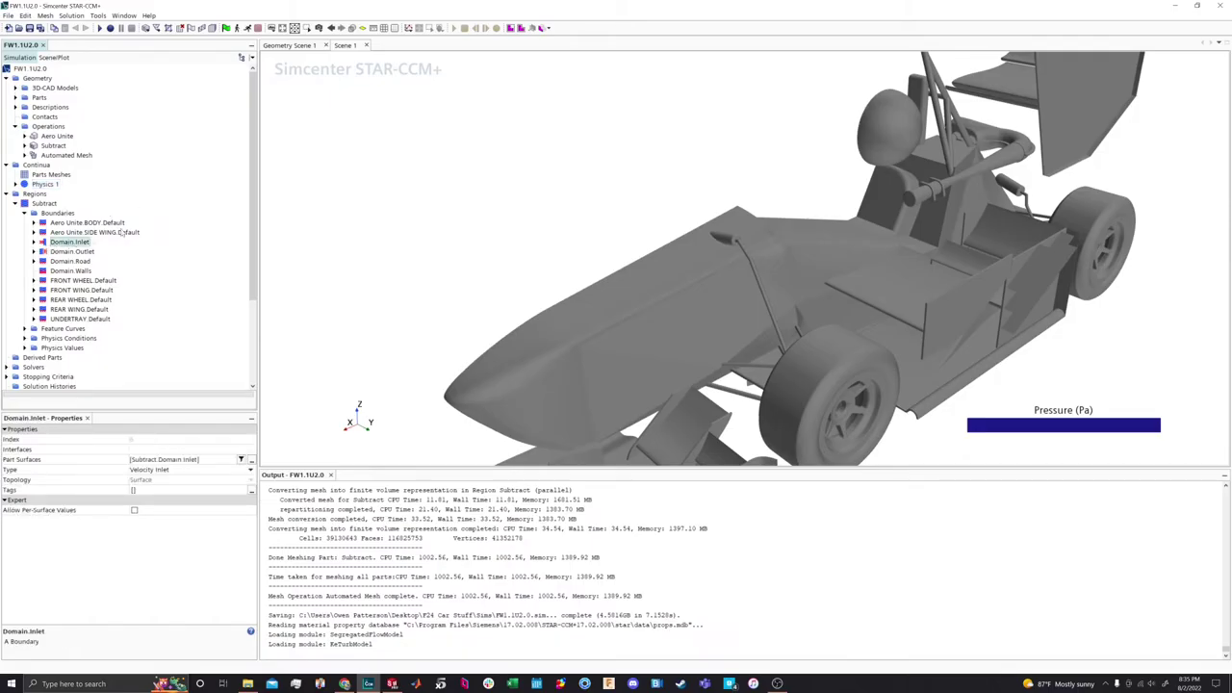
{"action": "left_click", "coordinate": [33, 242]}
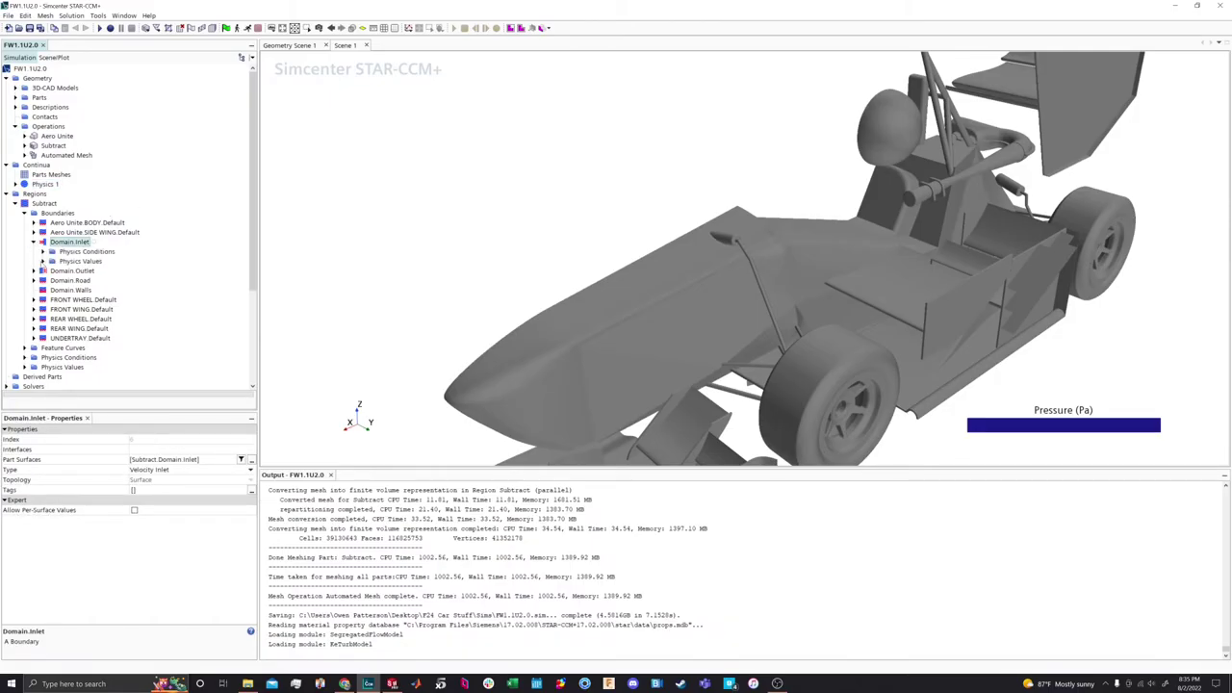
{"action": "left_click", "coordinate": [43, 261]}
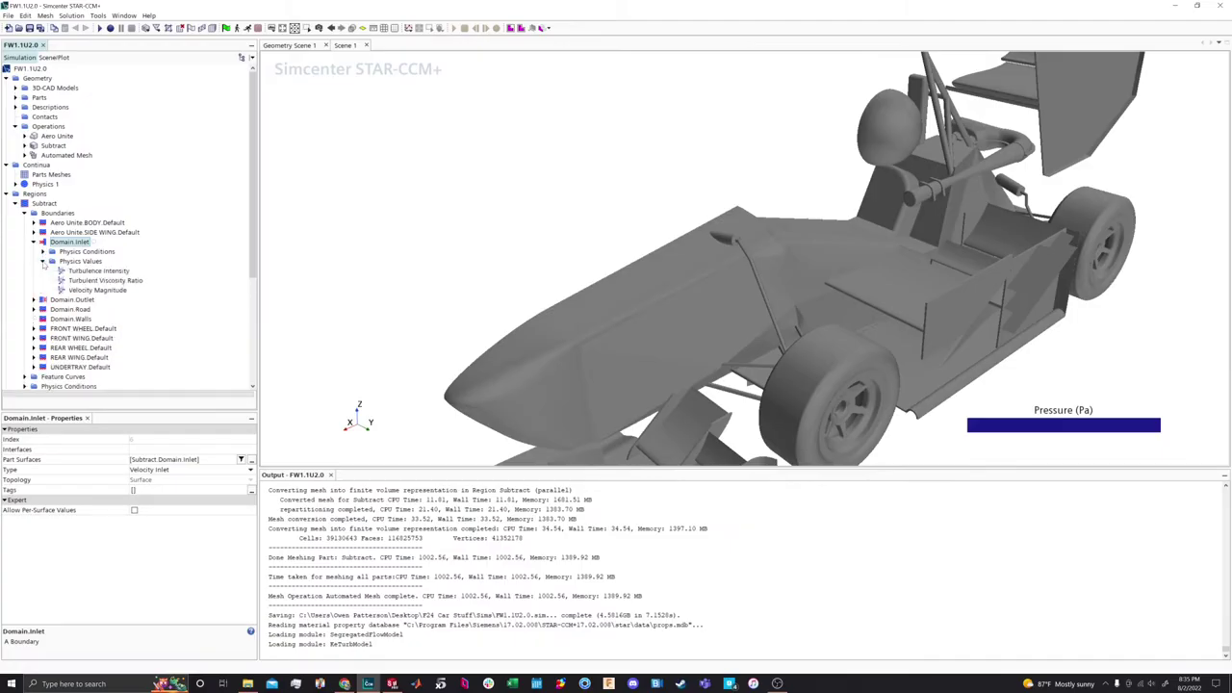
{"action": "left_click", "coordinate": [97, 290]}
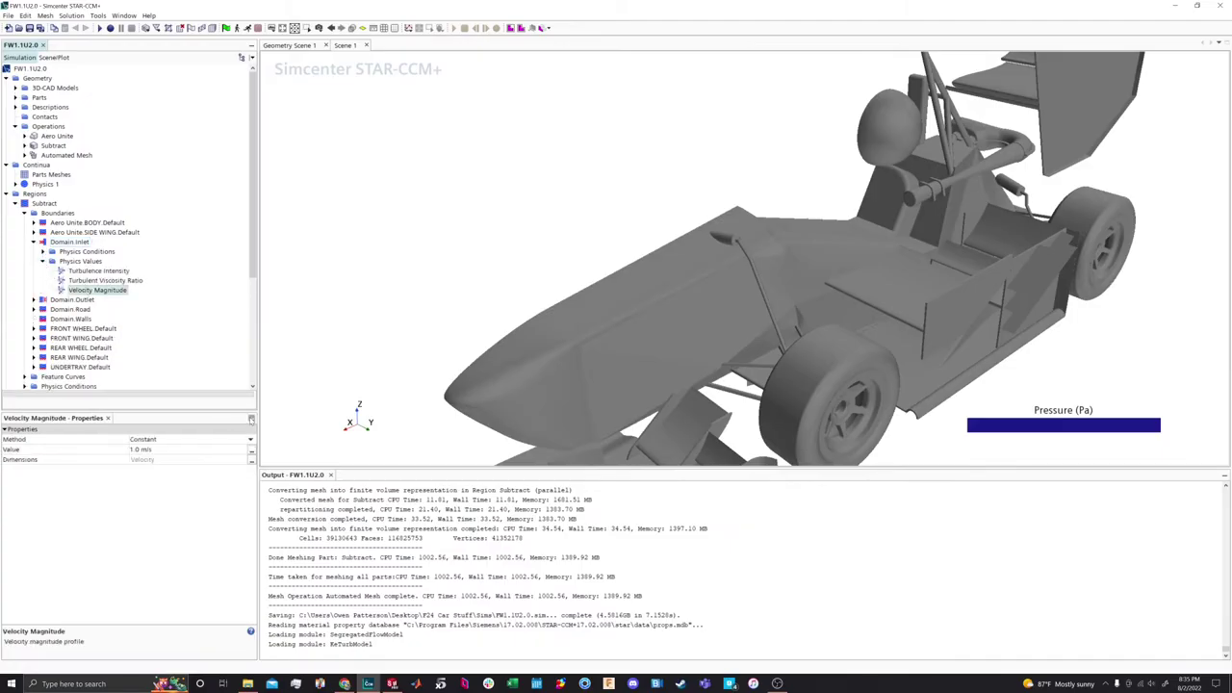
{"action": "left_click", "coordinate": [149, 449]}
{"action": "type", "text": "25.0 mph"}
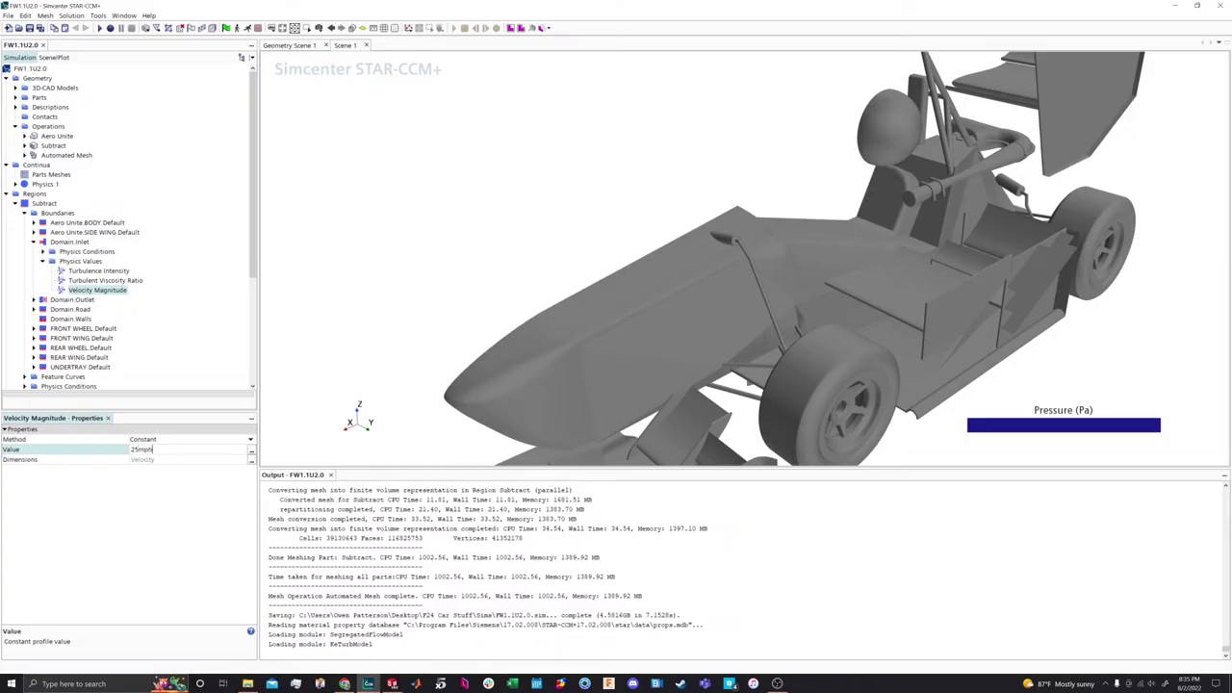
{"action": "key", "text": "Return"}
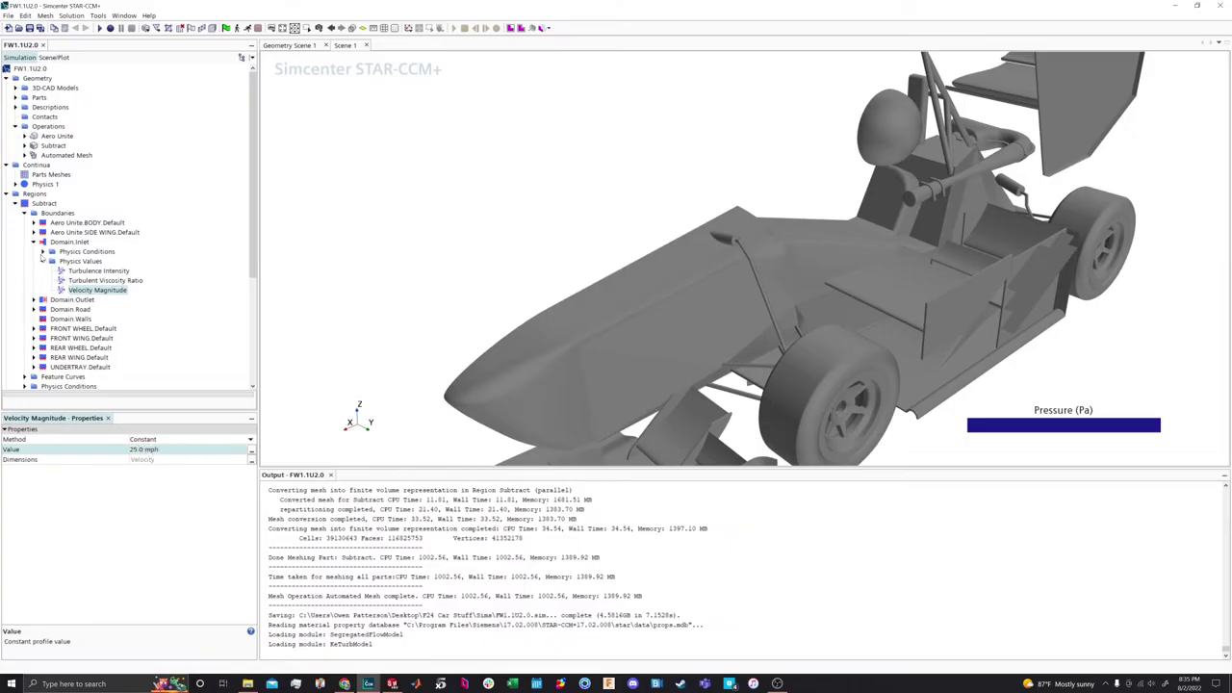
Set the tangential velocity method of the Domain.Road boundary to Vector and open its Relative Velocity physics value
{"action": "left_click", "coordinate": [42, 261]}
{"action": "left_click", "coordinate": [34, 243]}
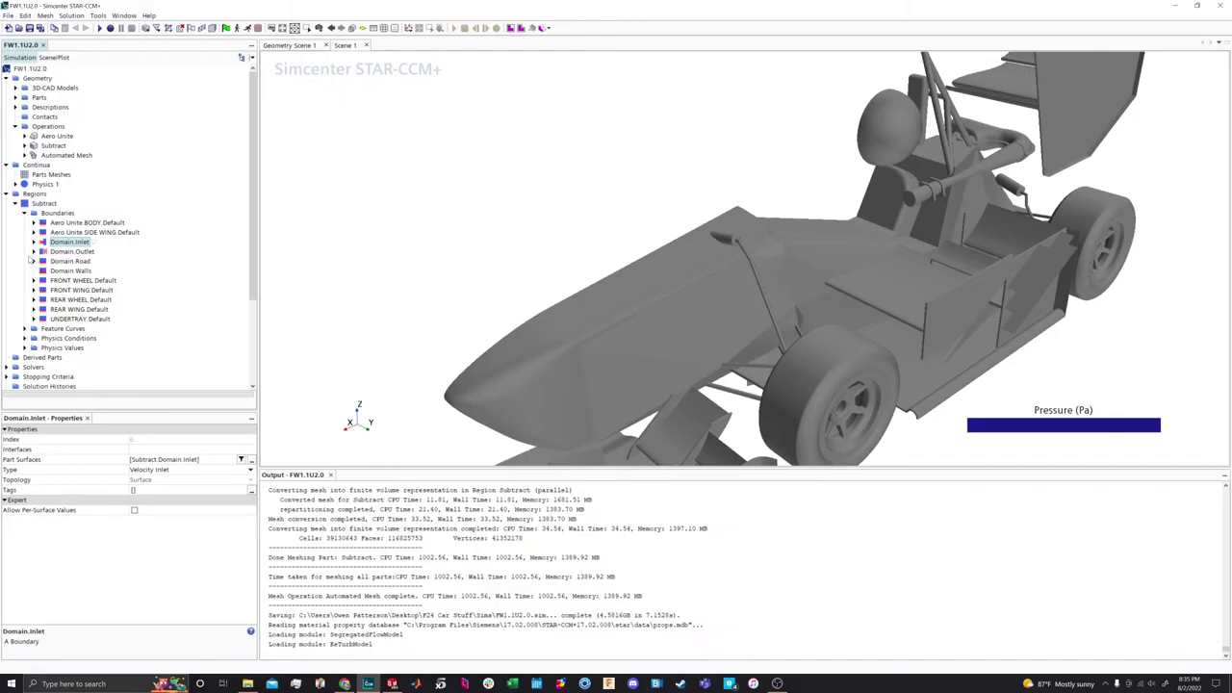
{"action": "left_click", "coordinate": [34, 261]}
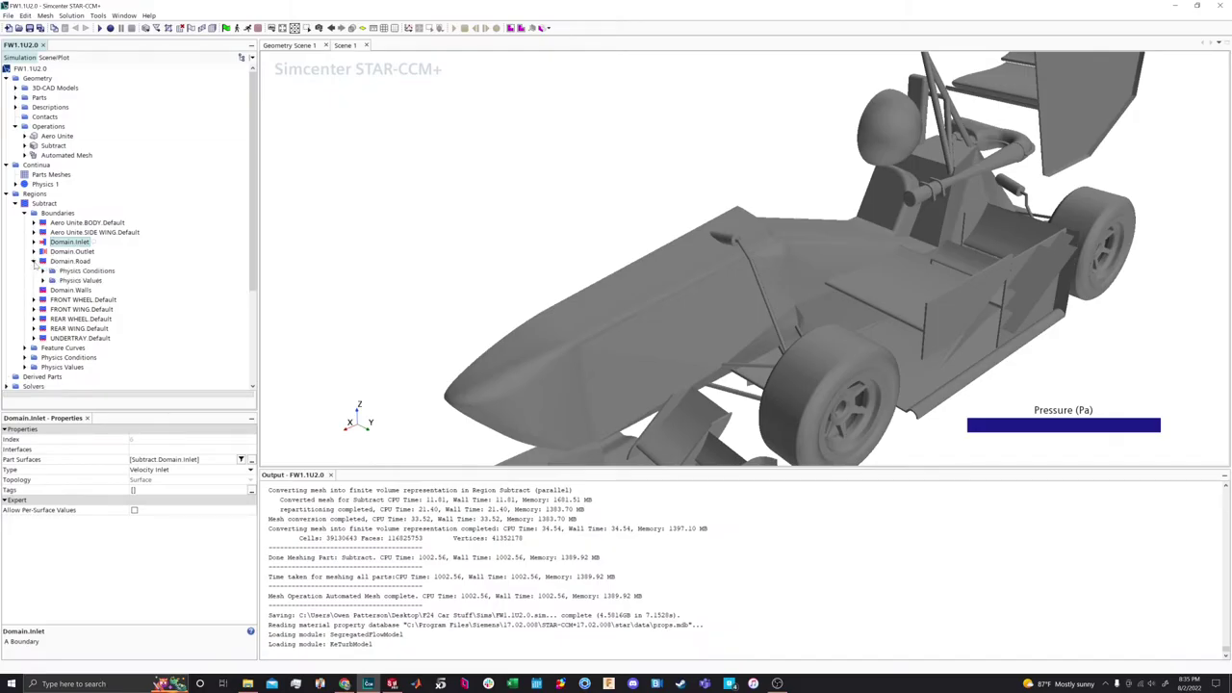
{"action": "left_click", "coordinate": [43, 270]}
{"action": "left_click", "coordinate": [97, 300]}
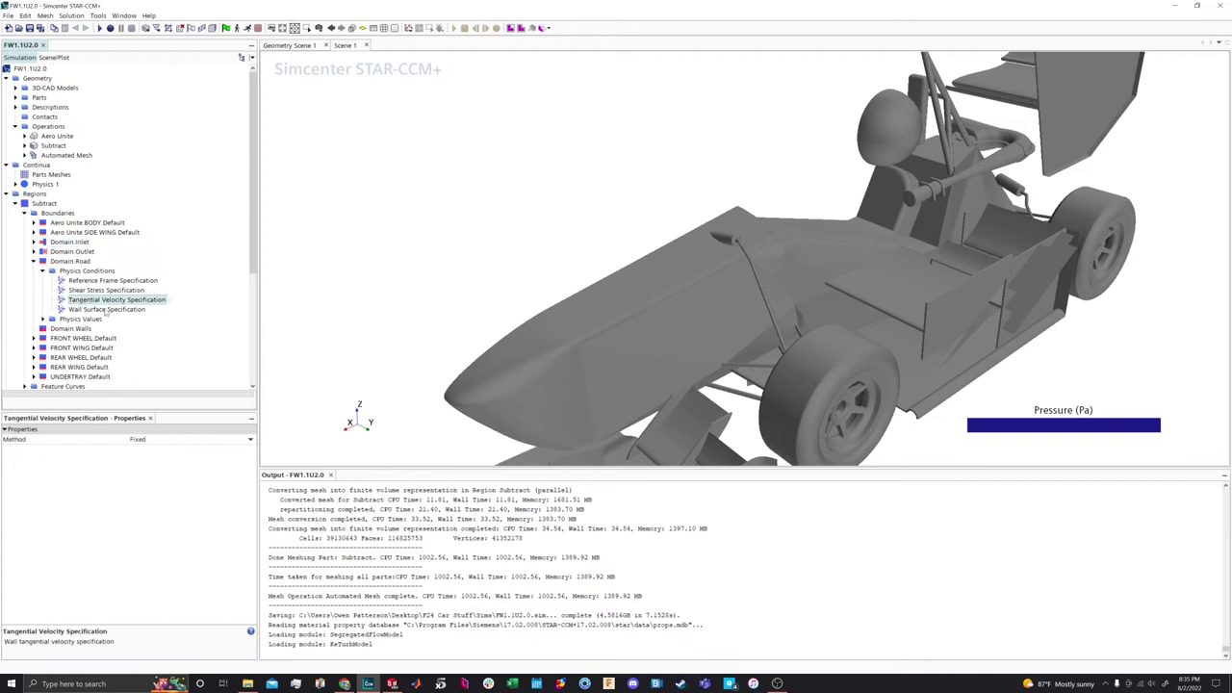
{"action": "left_click", "coordinate": [142, 441]}
{"action": "left_click", "coordinate": [142, 459]}
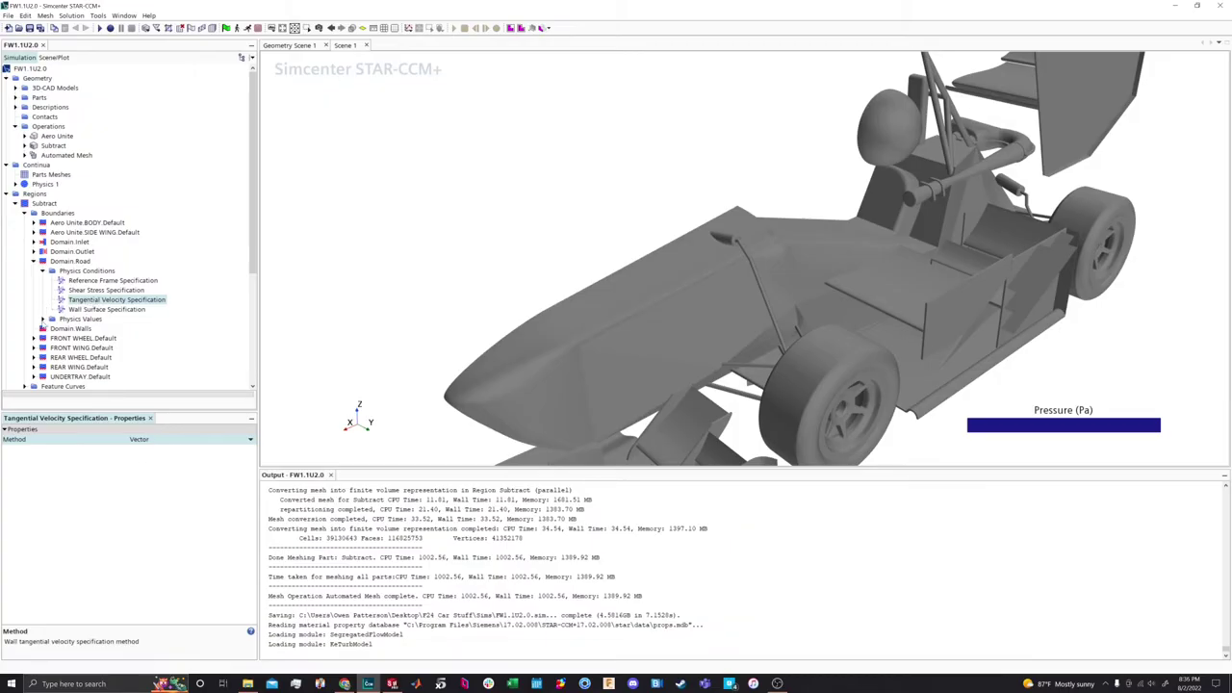
{"action": "left_click", "coordinate": [52, 319]}
{"action": "left_click", "coordinate": [93, 338]}
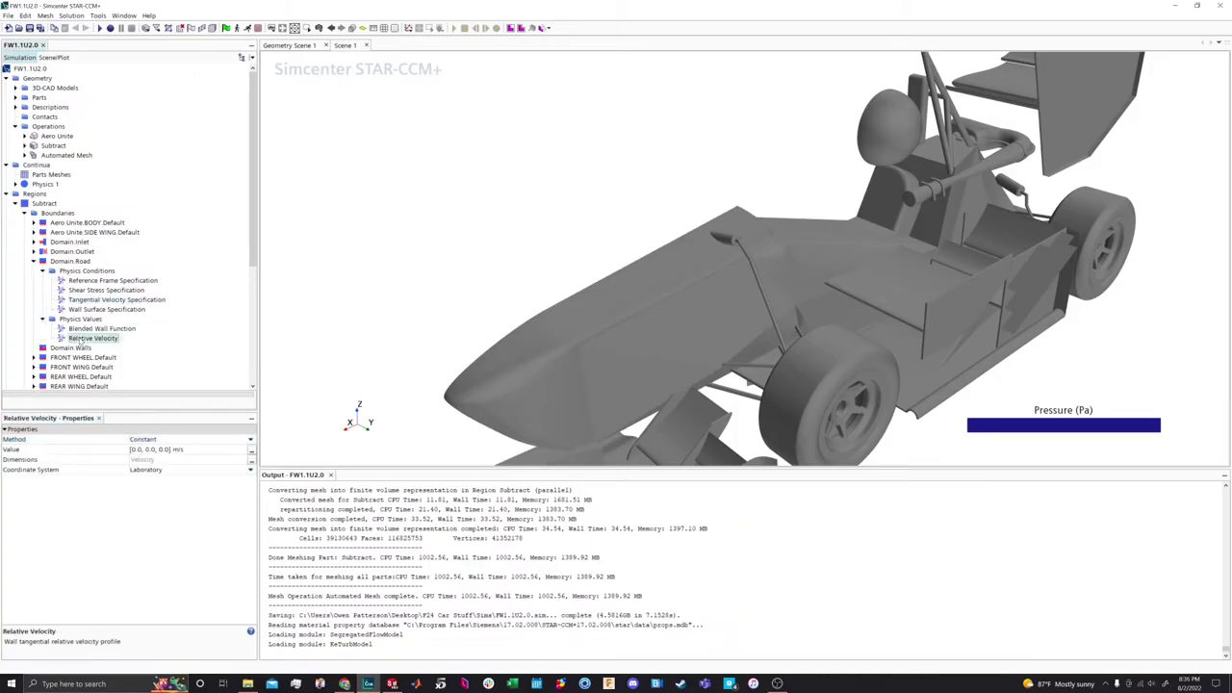
Try to set the relative velocity of Domain.Road to [-25, 0.0, 0.0] mhp
{"action": "left_click", "coordinate": [145, 450]}
{"action": "key", "text": "BackSpace"}
{"action": "key", "text": "BackSpace"}
{"action": "key", "text": "BackSpace"}
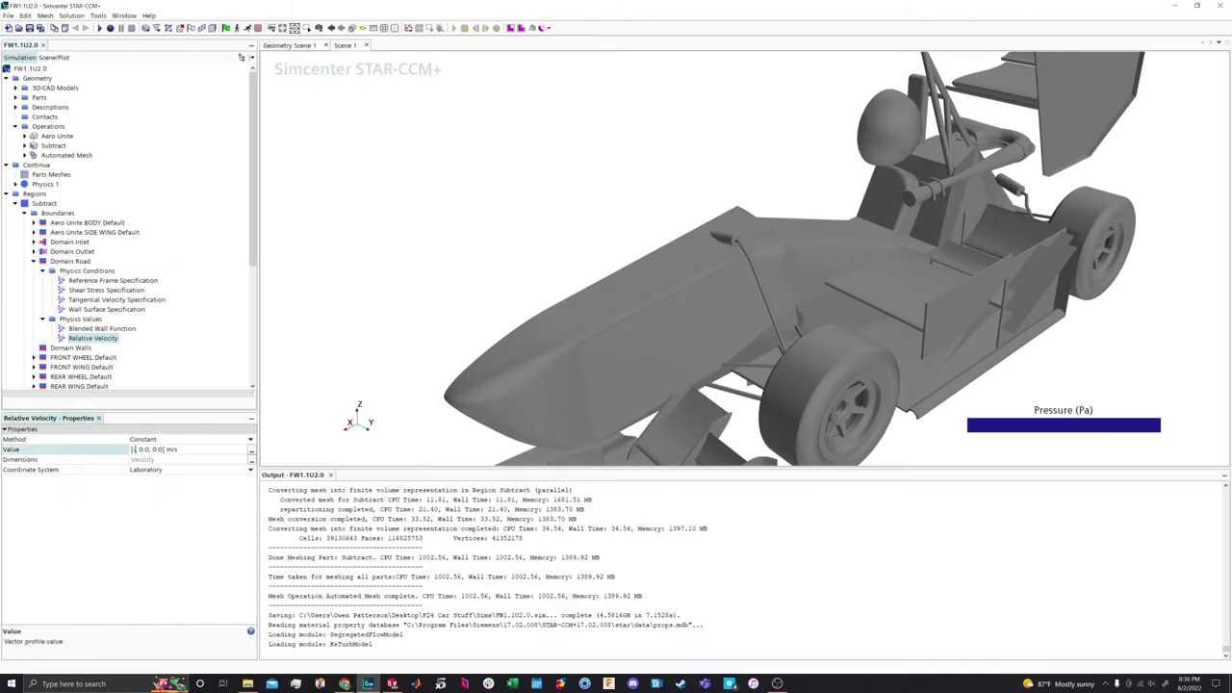
{"action": "type", "text": "-25"}
{"action": "key", "text": "BackSpace"}
{"action": "key", "text": "BackSpace"}
{"action": "type", "text": "hp"}
{"action": "key", "text": "Return"}
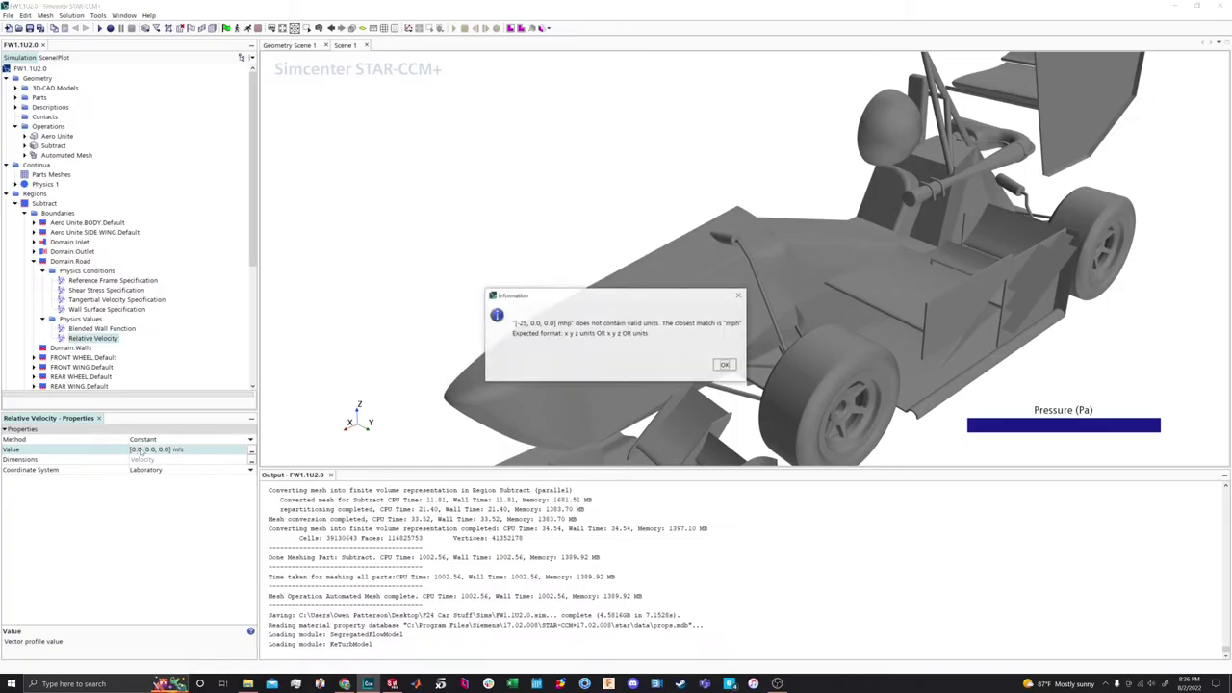
{"action": "left_click", "coordinate": [726, 366]}
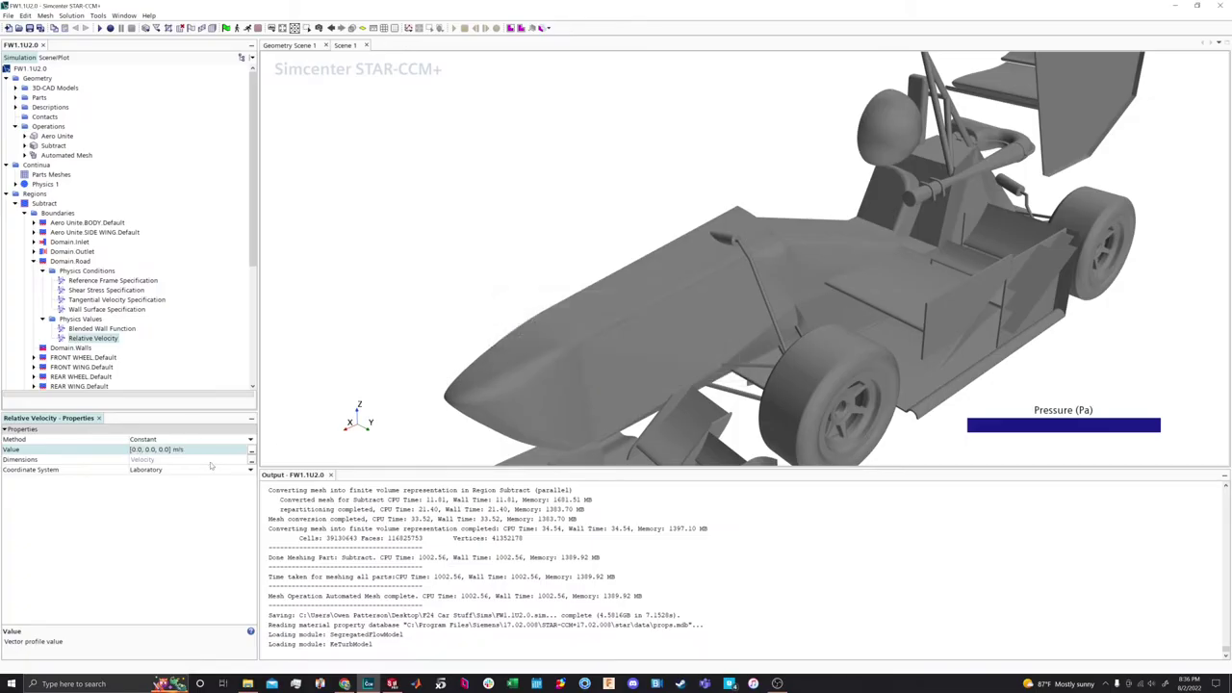
Set the relative velocity of the Domain.Road boundary to [-25.0, 0.0, 0.0] mph and collapse the boundary
{"action": "left_click", "coordinate": [185, 449]}
{"action": "left_click", "coordinate": [186, 450]}
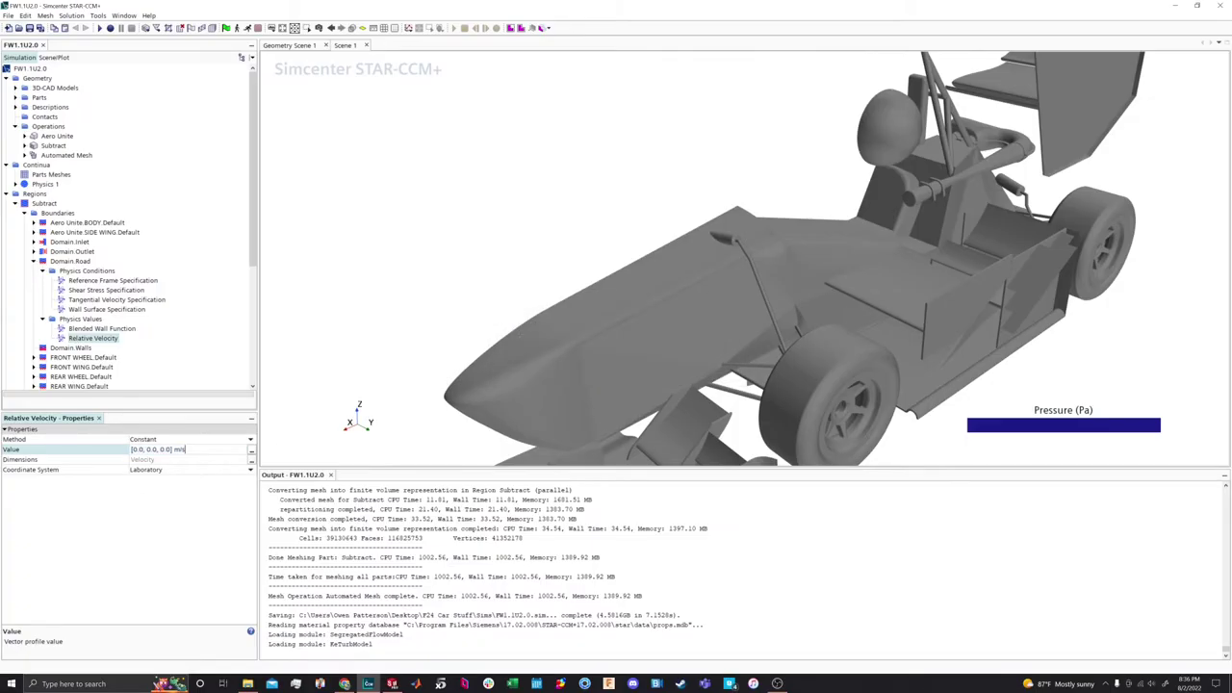
{"action": "type", "text": "ph"}
{"action": "key", "text": "BackSpace"}
{"action": "key", "text": "BackSpace"}
{"action": "key", "text": "BackSpace"}
{"action": "key", "text": "BackSpace"}
{"action": "type", "text": "-25.0,"}
{"action": "key", "text": "Return"}
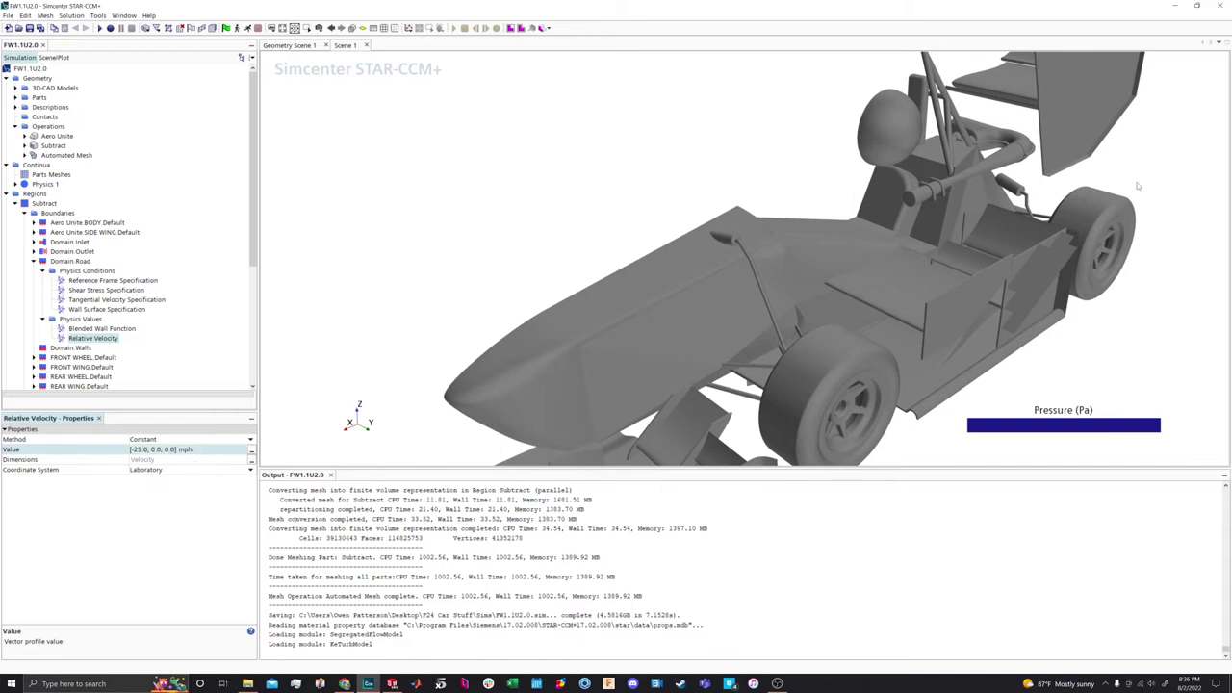
{"action": "left_click", "coordinate": [33, 261]}
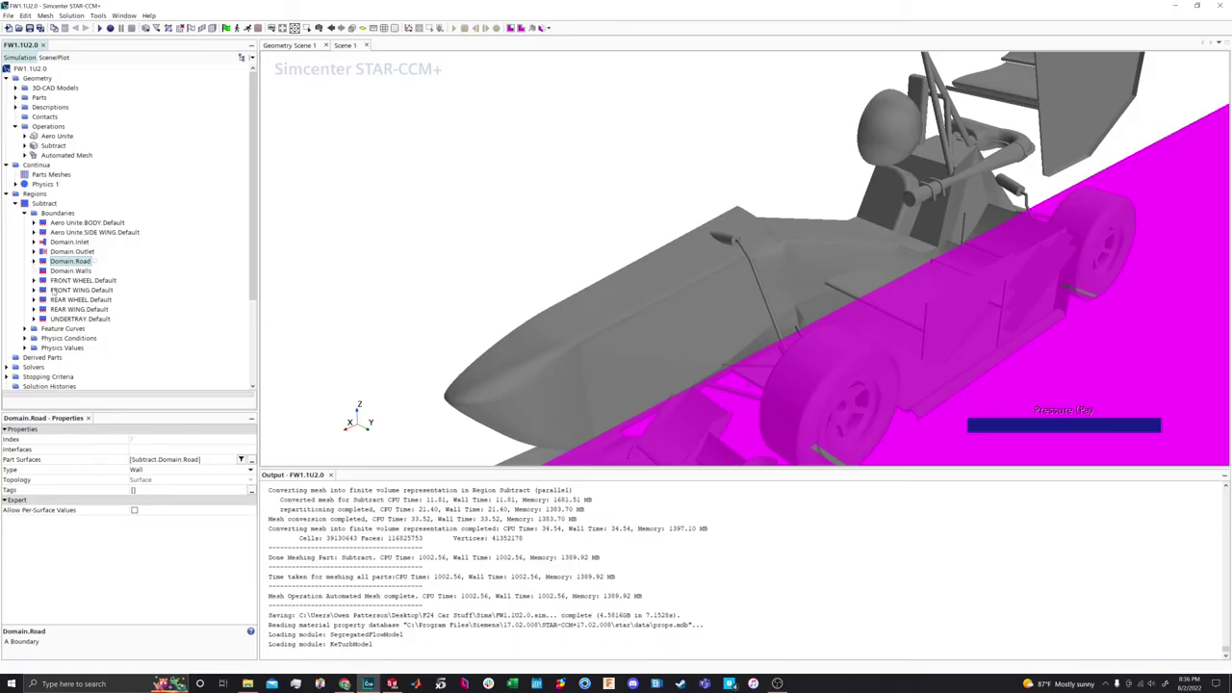
Expand the FRONT WHEEL.Default boundary and load the earlier simulation file crazyConcept.1.sim from the Sims folder
{"action": "left_click", "coordinate": [34, 280]}
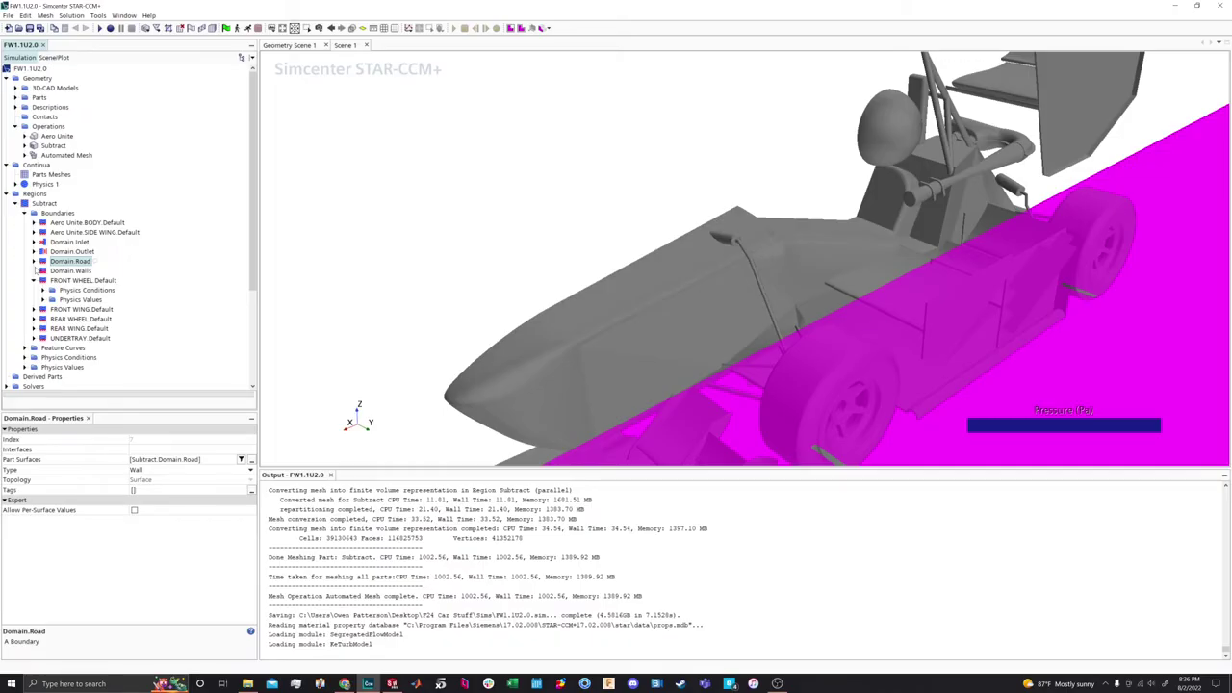
{"action": "left_click", "coordinate": [8, 15]}
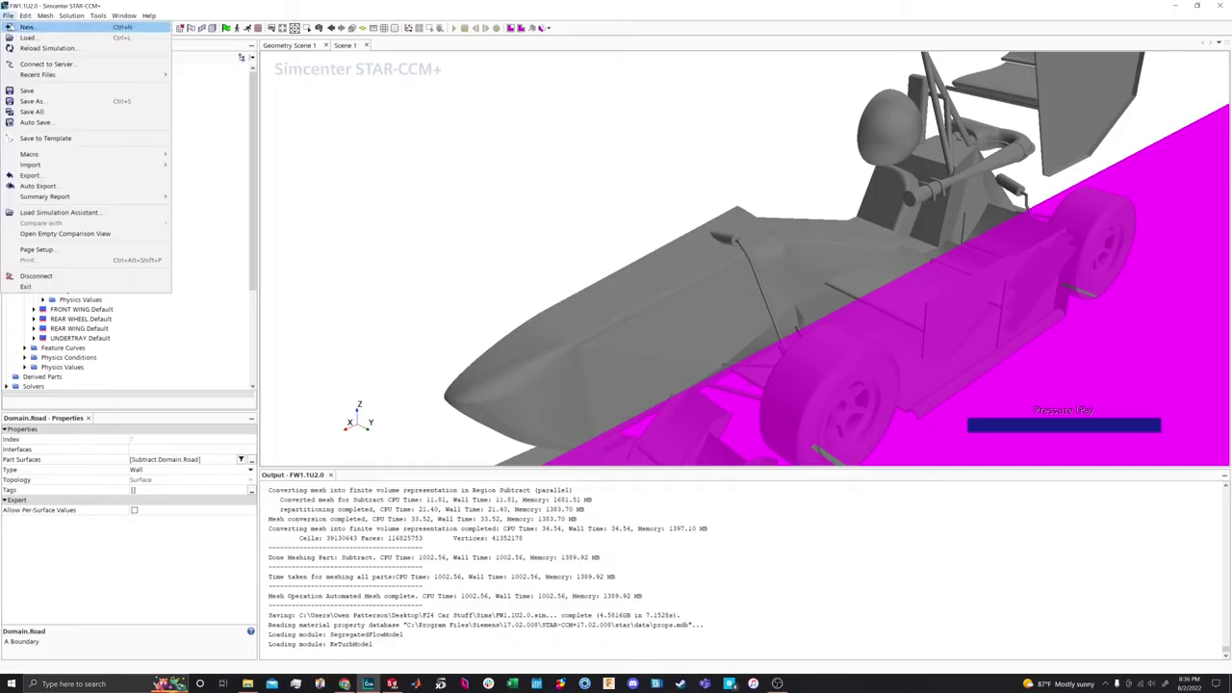
{"action": "left_click", "coordinate": [27, 36]}
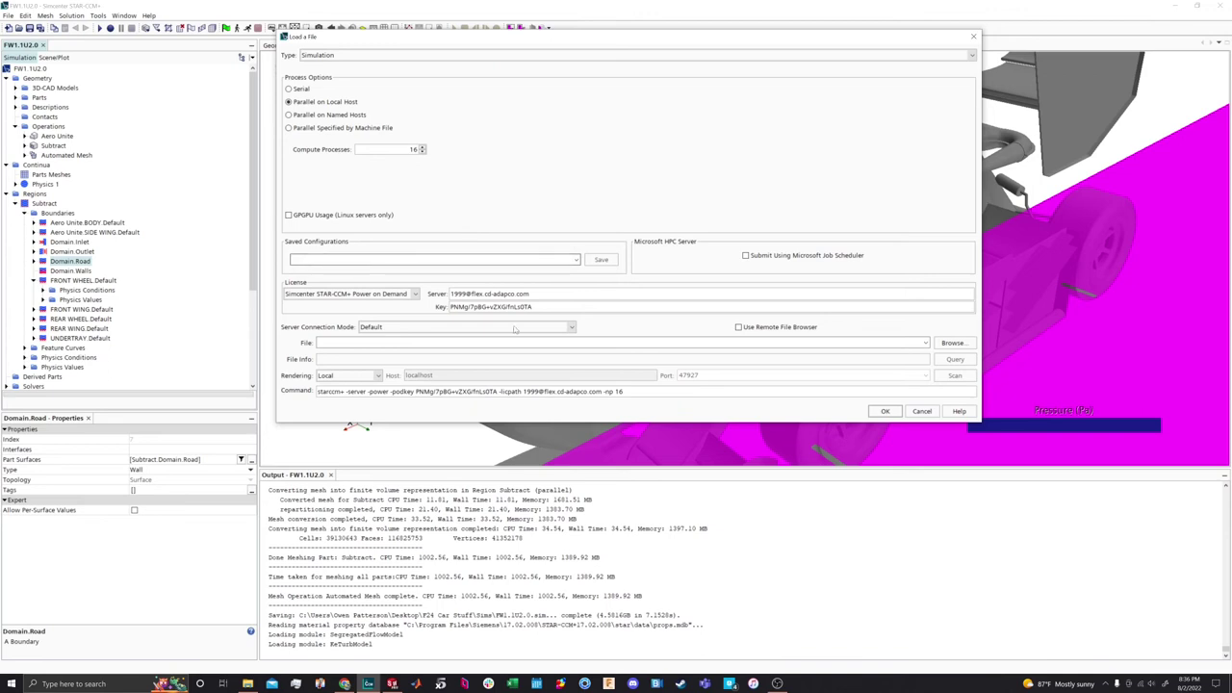
{"action": "left_click", "coordinate": [924, 345]}
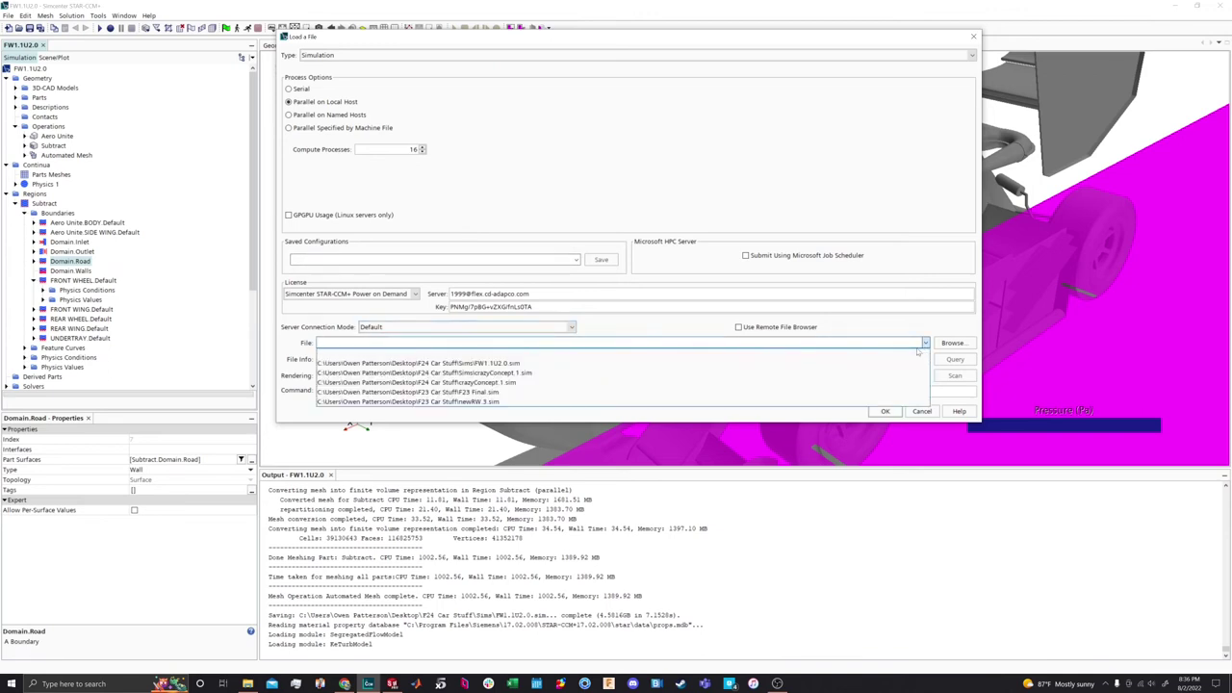
{"action": "left_click", "coordinate": [891, 373]}
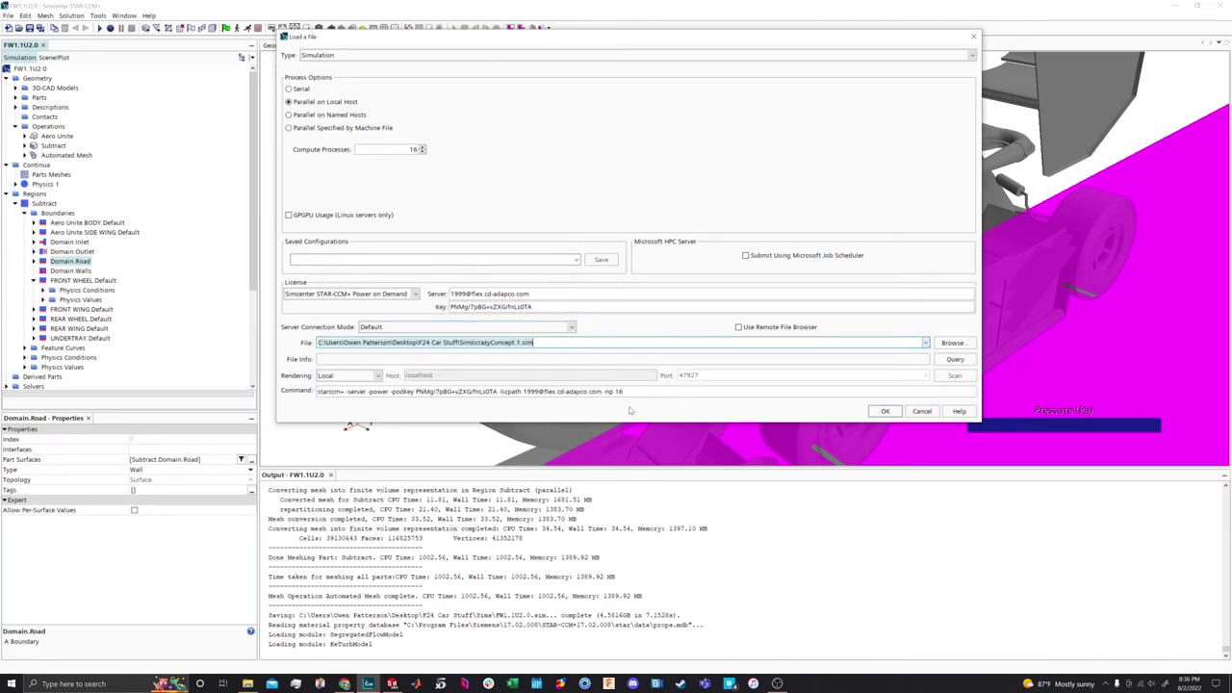
{"action": "left_click", "coordinate": [885, 412]}
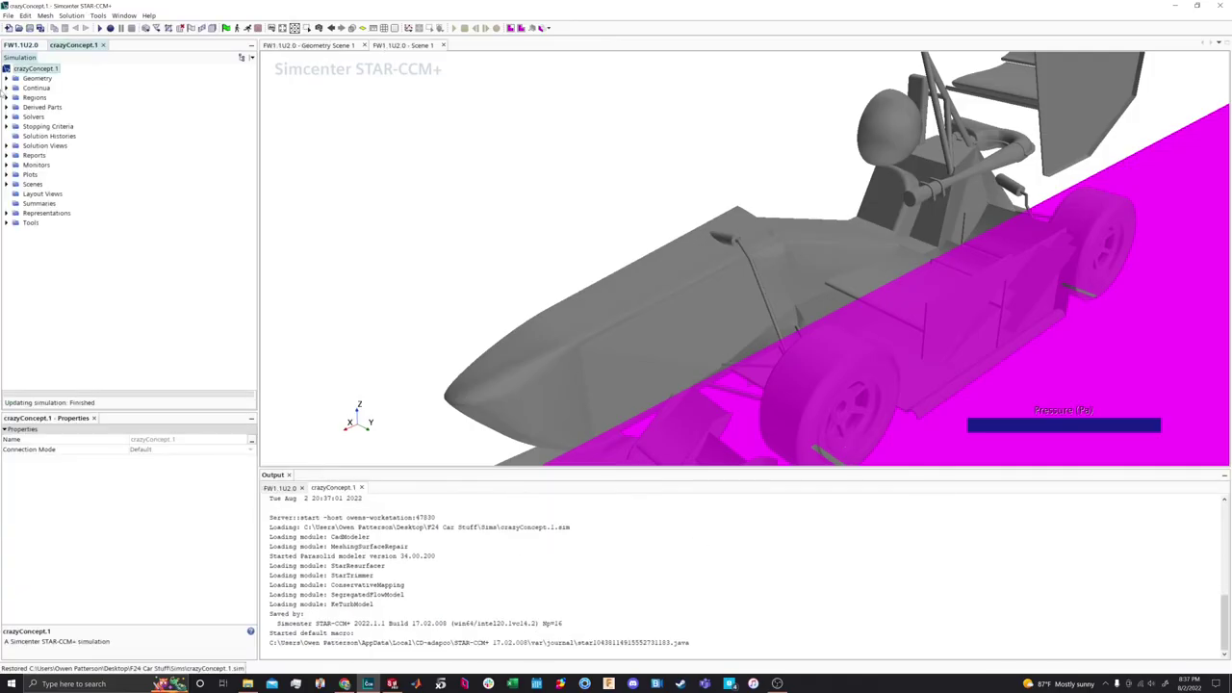
Look up the Wall Relative Rotation value of the FRONT WHEEL.Default boundary in the crazyConcept.1 simulation
{"action": "left_click", "coordinate": [7, 97]}
{"action": "left_click", "coordinate": [15, 107]}
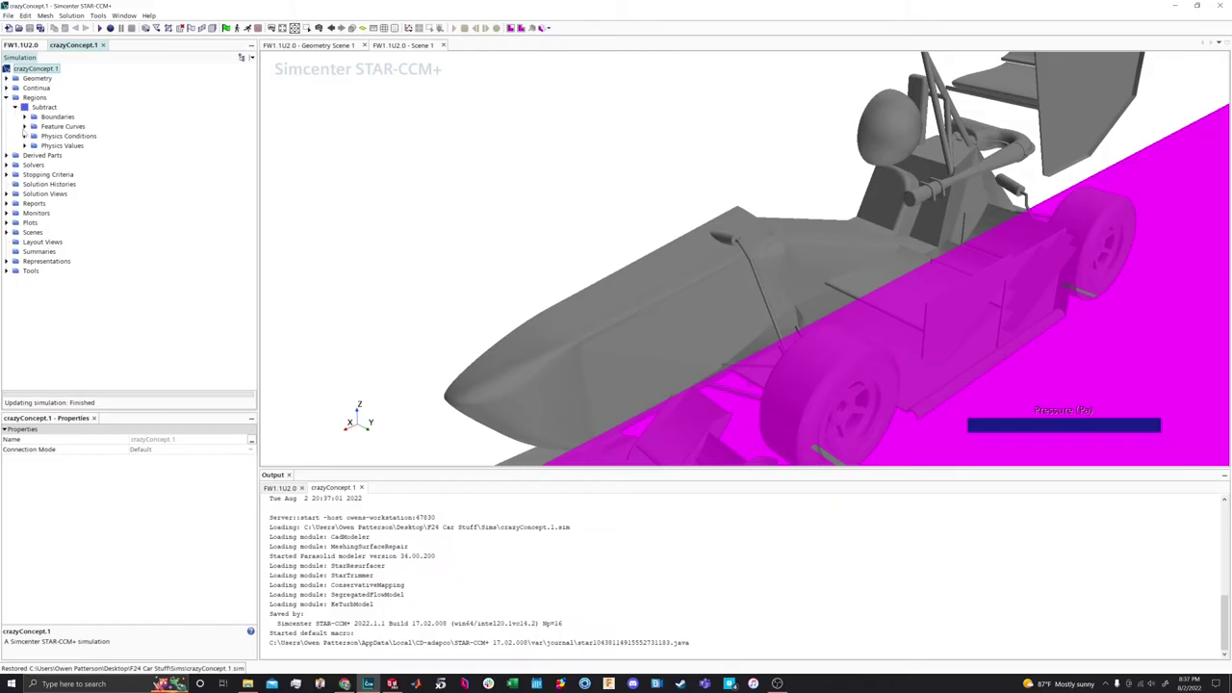
{"action": "left_click", "coordinate": [25, 117]}
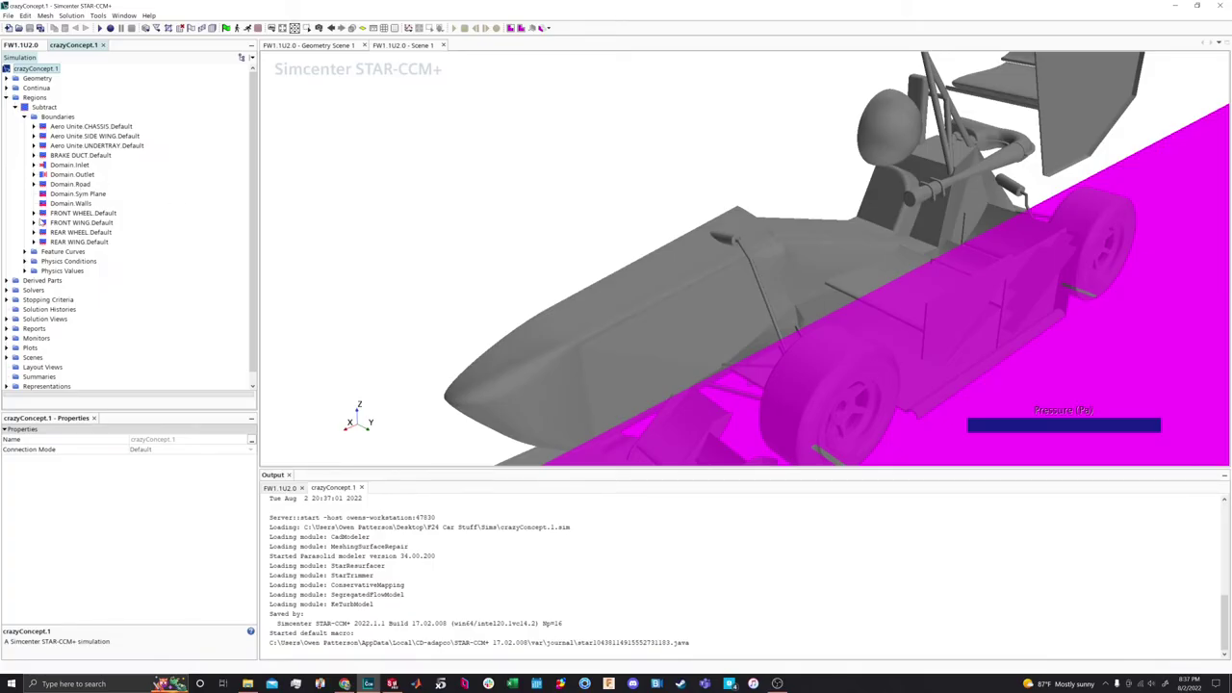
{"action": "left_click", "coordinate": [33, 213]}
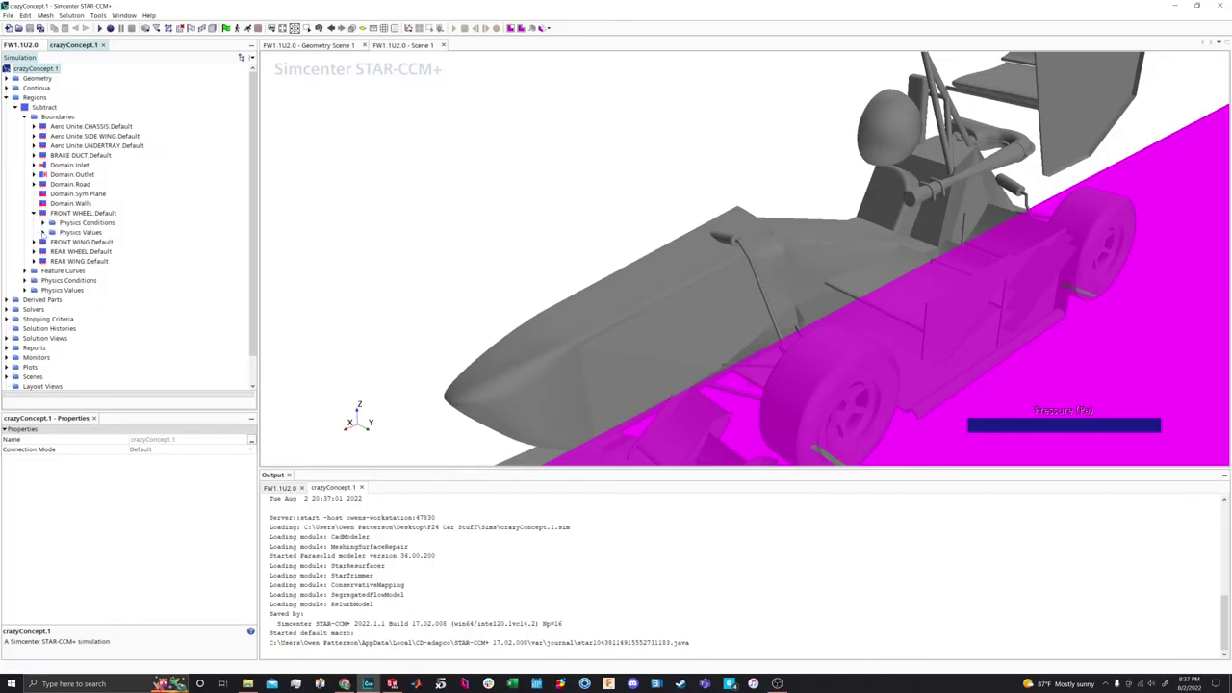
{"action": "left_click", "coordinate": [43, 232]}
{"action": "left_click", "coordinate": [70, 261]}
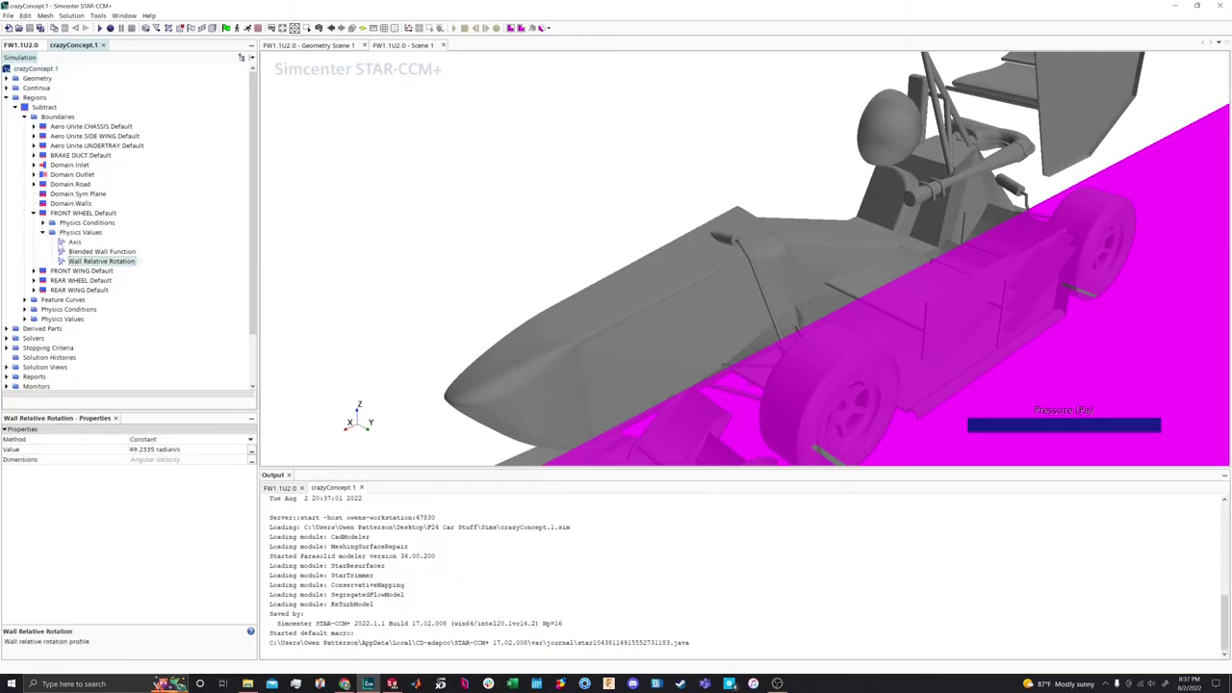
{"action": "left_click", "coordinate": [42, 232]}
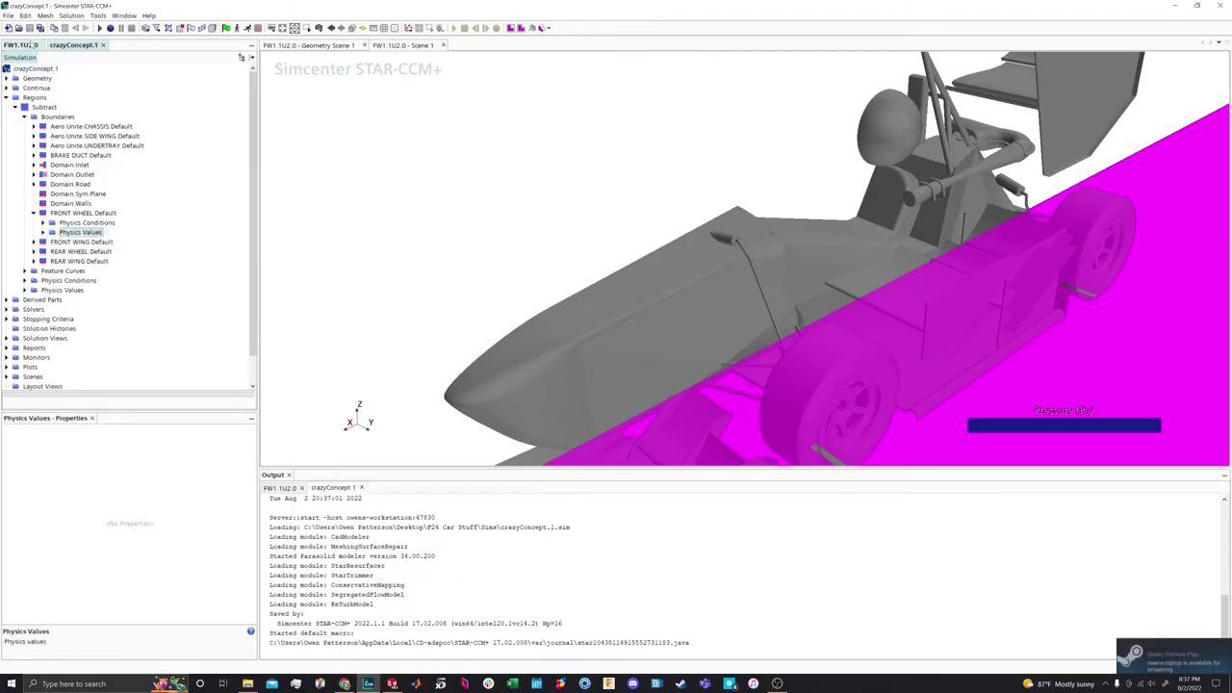
Return to the FW1.1U2.0 simulation and set the tangential velocity method of FRONT WHEEL.Default to Local Rotation Rate
{"action": "left_click", "coordinate": [28, 45]}
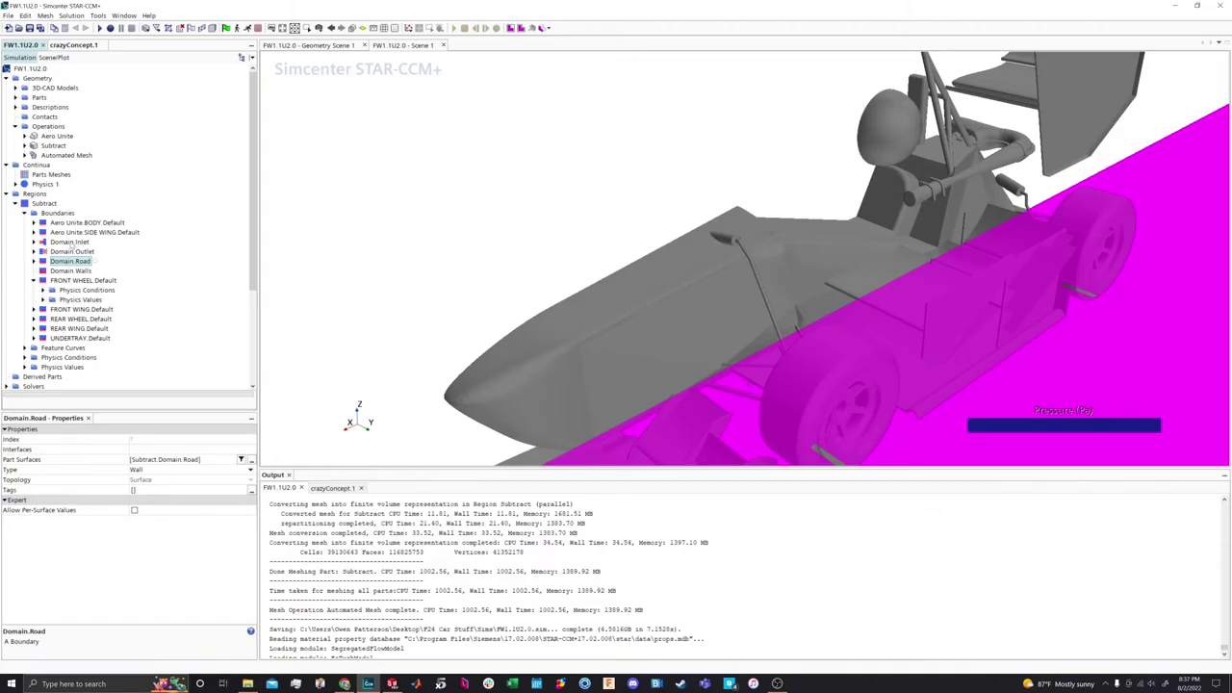
{"action": "left_click", "coordinate": [43, 290]}
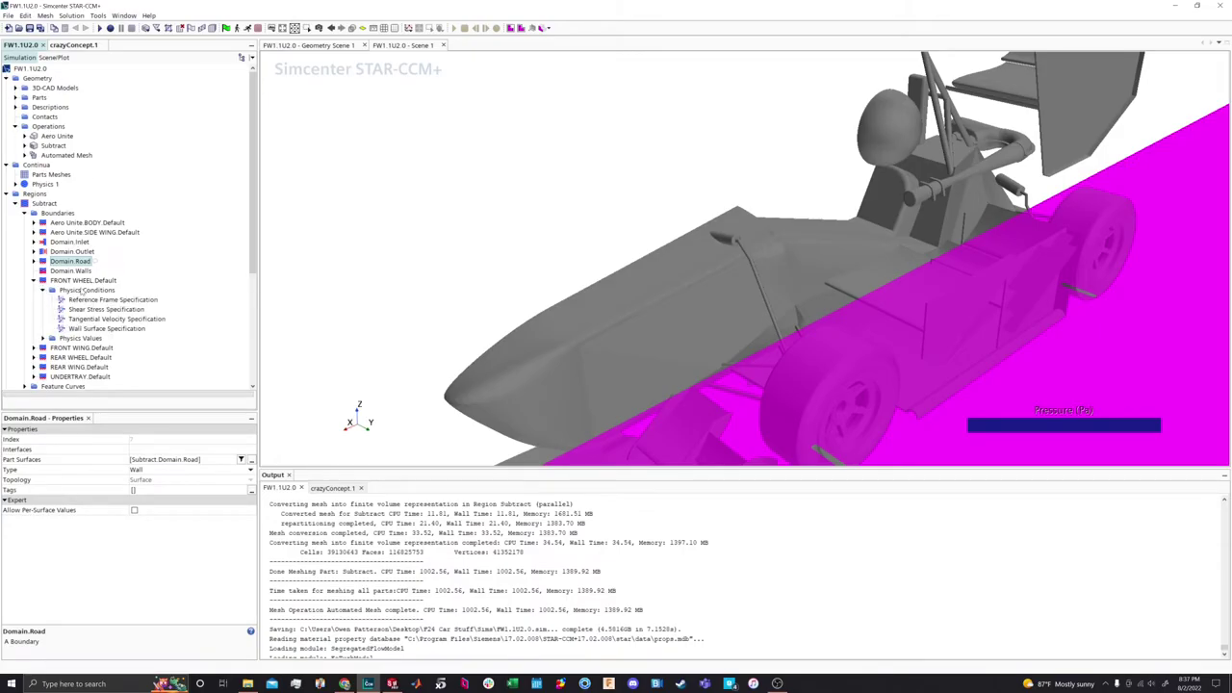
{"action": "left_click", "coordinate": [116, 320]}
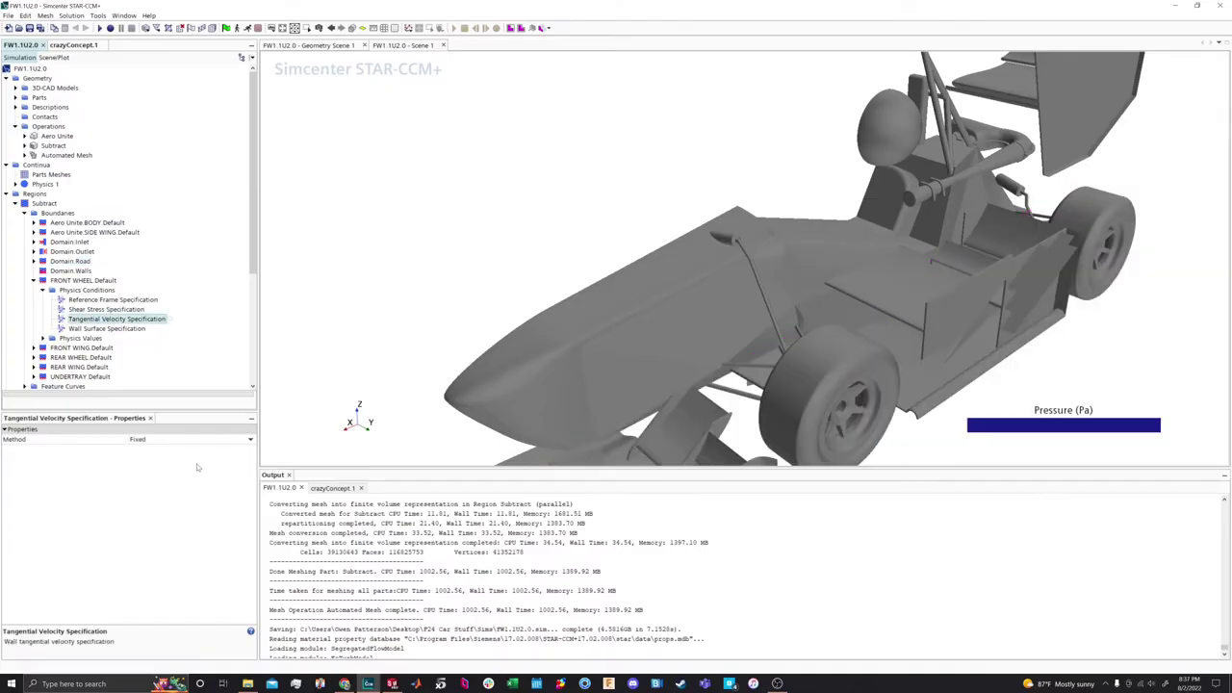
{"action": "left_click", "coordinate": [141, 440]}
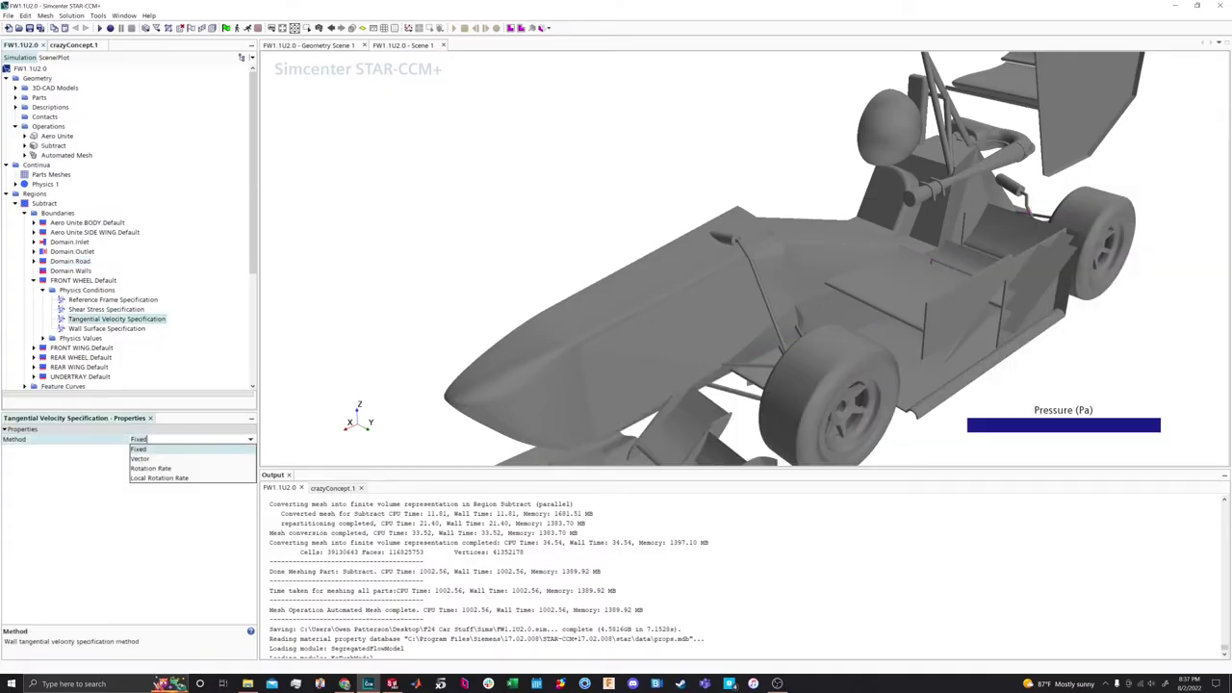
{"action": "left_click", "coordinate": [145, 478]}
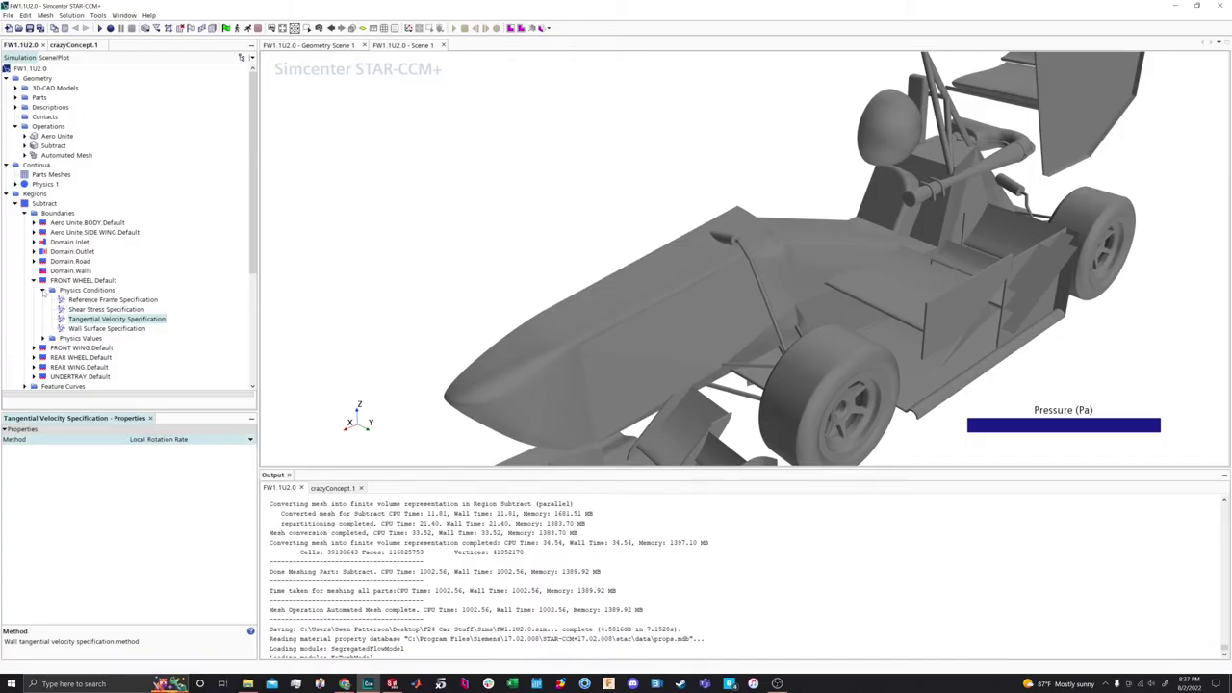
Set the coordinate system of the FRONT WHEEL.Default rotation axis to Laboratory->Front Wheel System
{"action": "left_click", "coordinate": [42, 289]}
{"action": "left_click", "coordinate": [42, 300]}
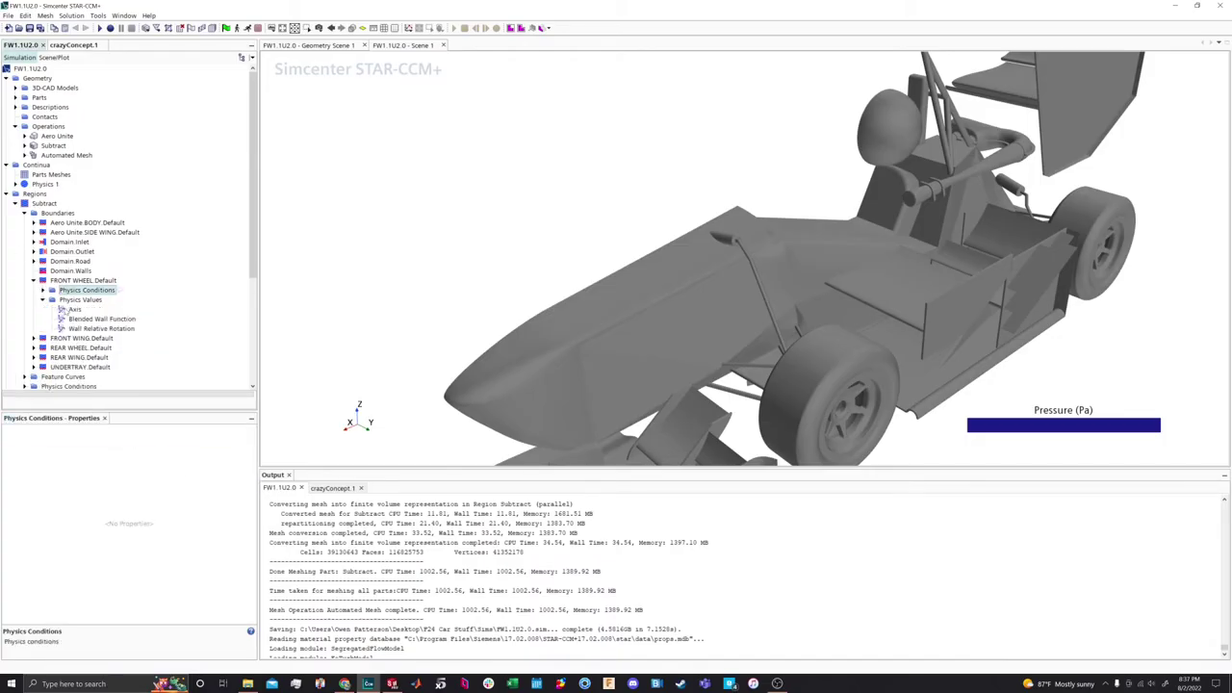
{"action": "left_click", "coordinate": [75, 310]}
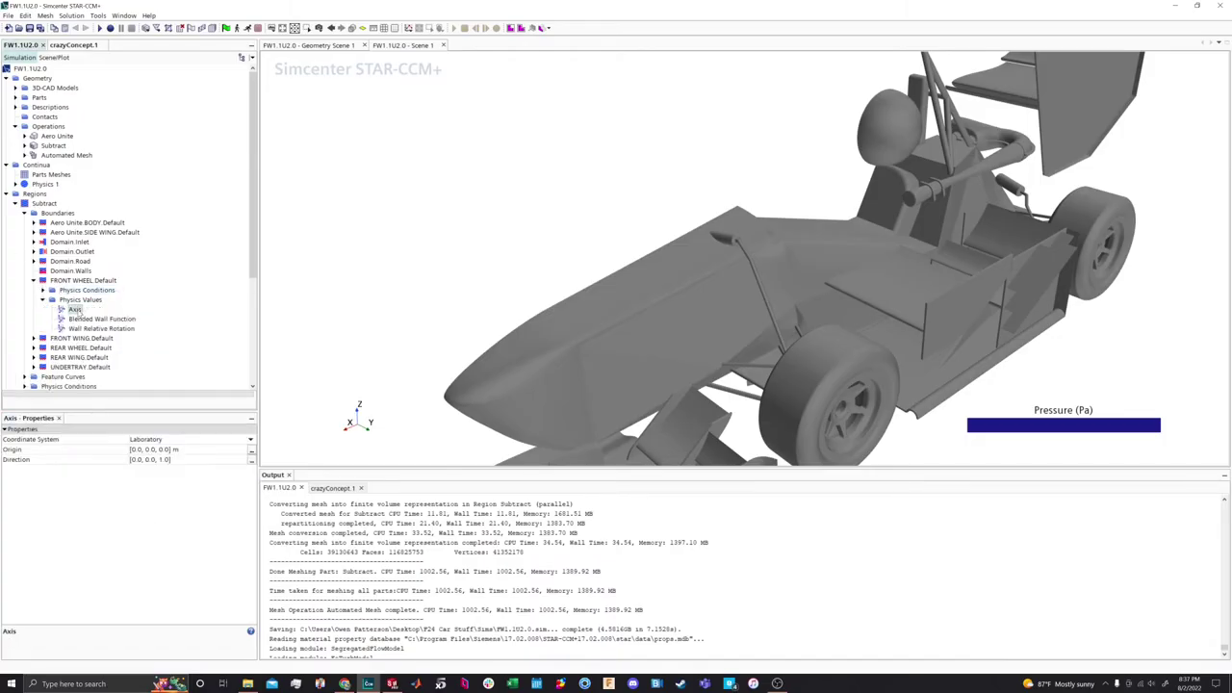
{"action": "left_click", "coordinate": [146, 440]}
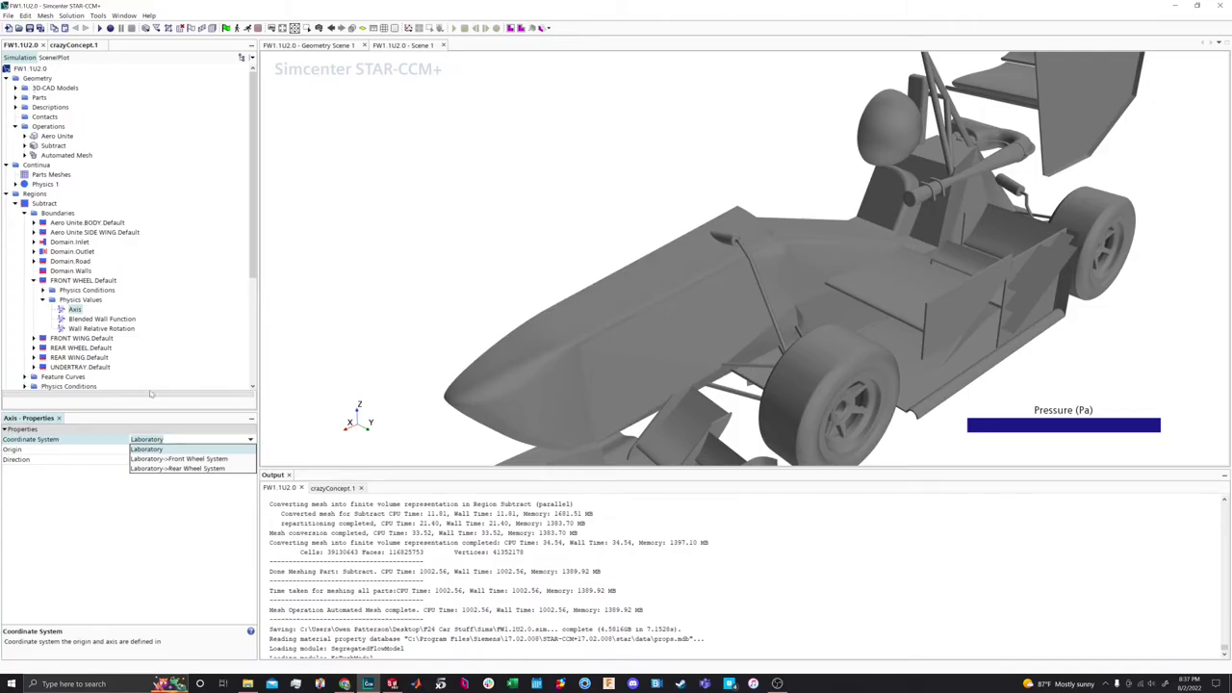
{"action": "key", "text": "Down"}
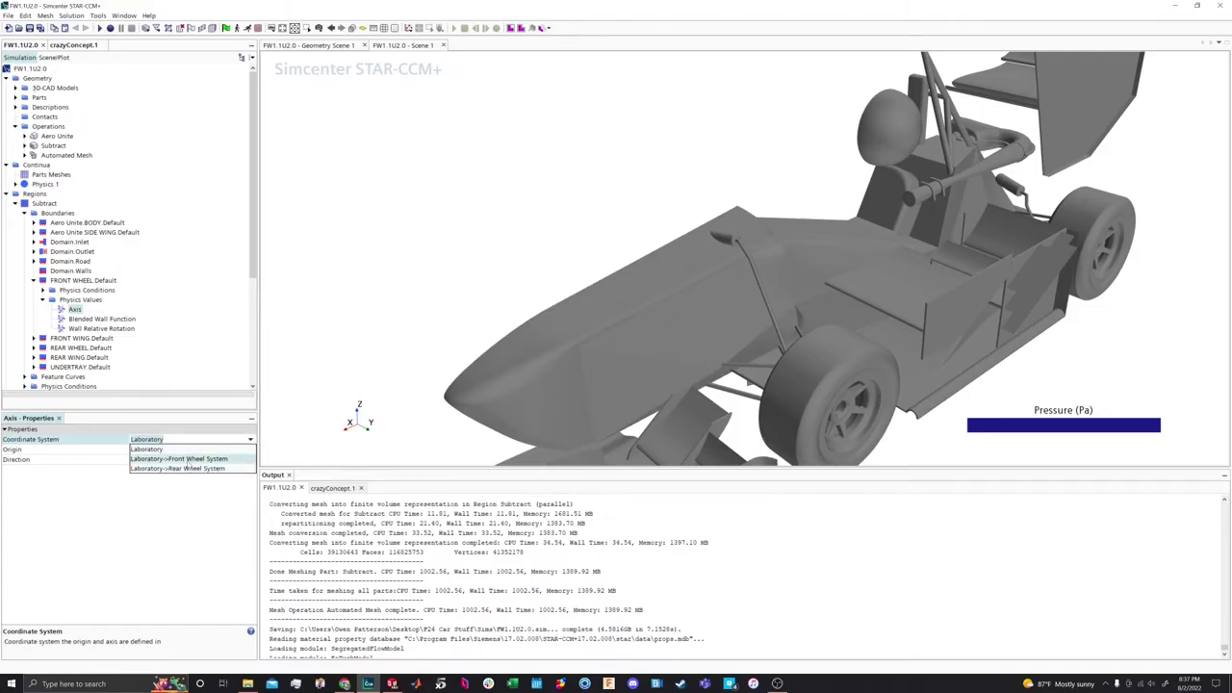
{"action": "key", "text": "Return"}
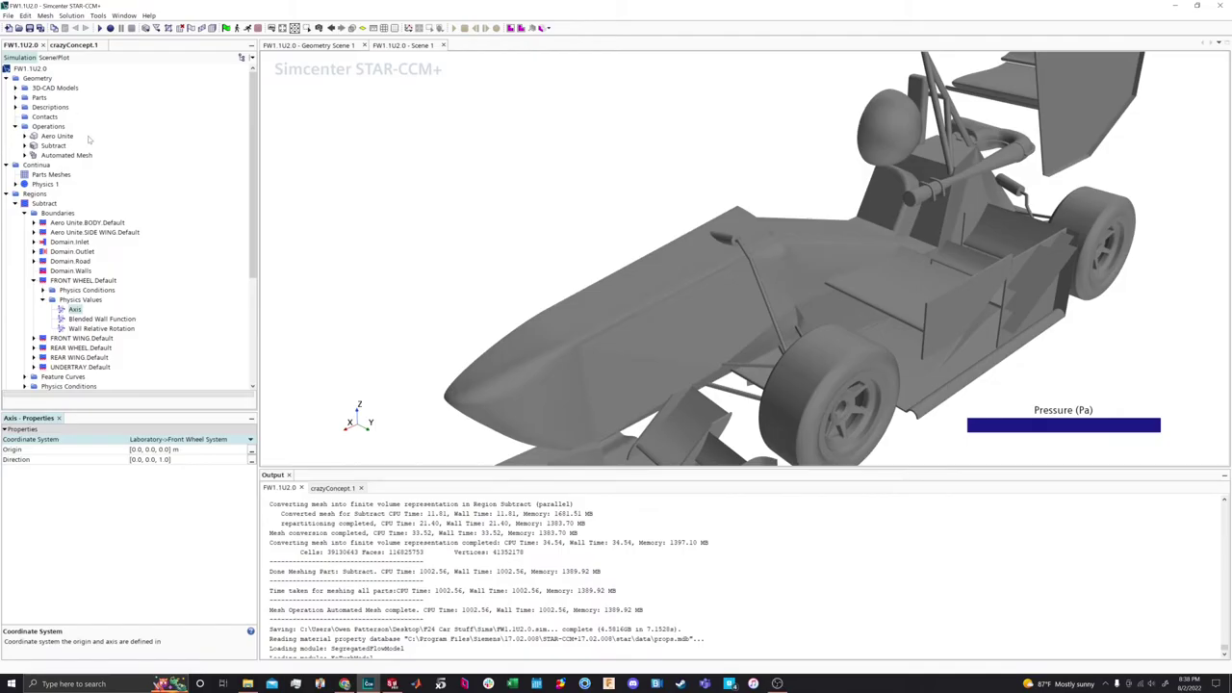
Set the wall relative rotation of the FRONT WHEEL.Default boundary to 49.2335 radian/s
{"action": "left_click", "coordinate": [100, 328]}
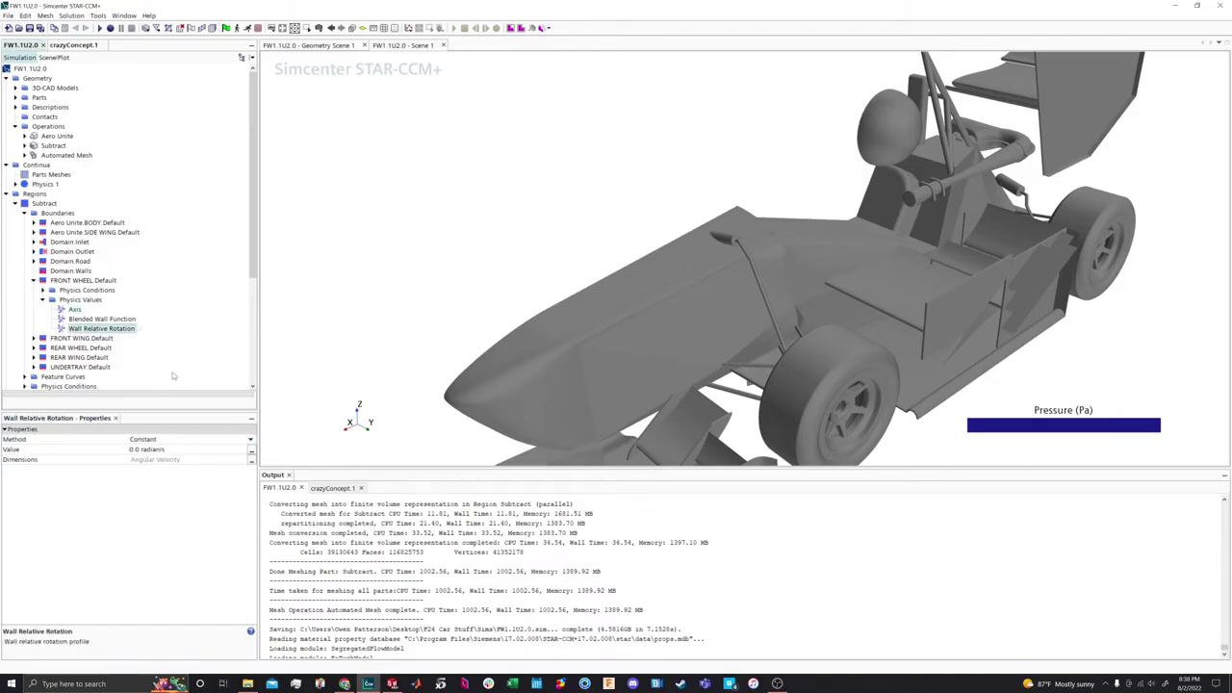
{"action": "left_click", "coordinate": [162, 449]}
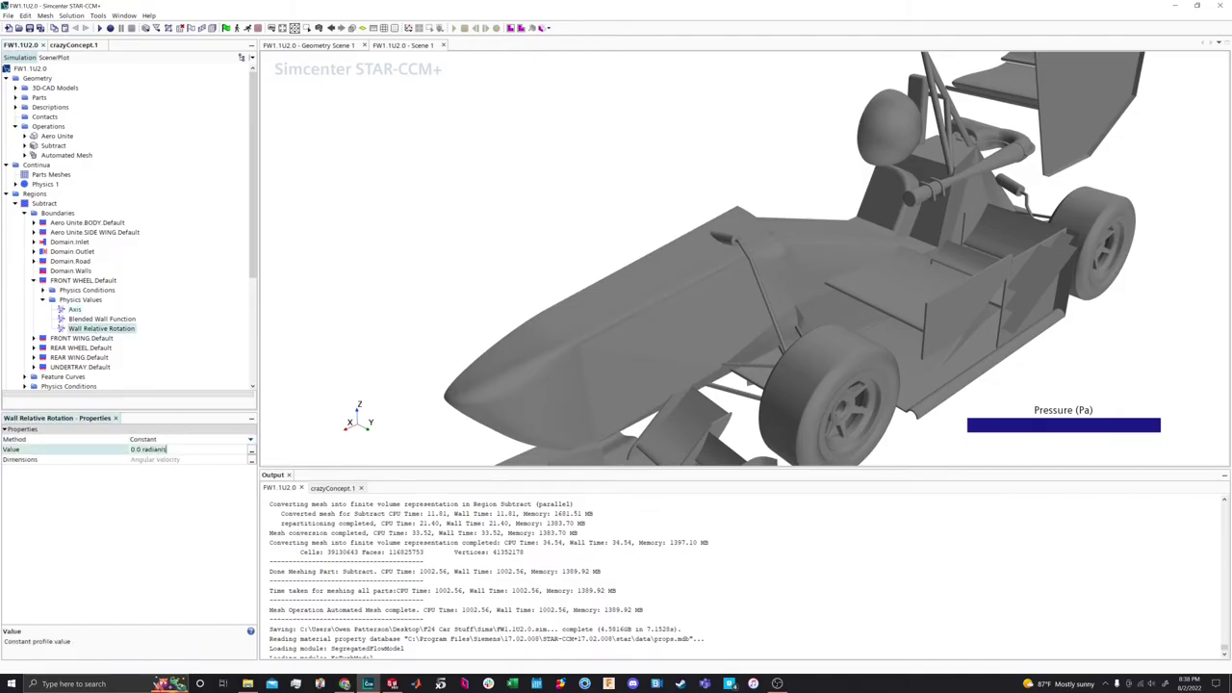
{"action": "type", "text": "49"}
{"action": "type", "text": ".2335"}
{"action": "key", "text": "Return"}
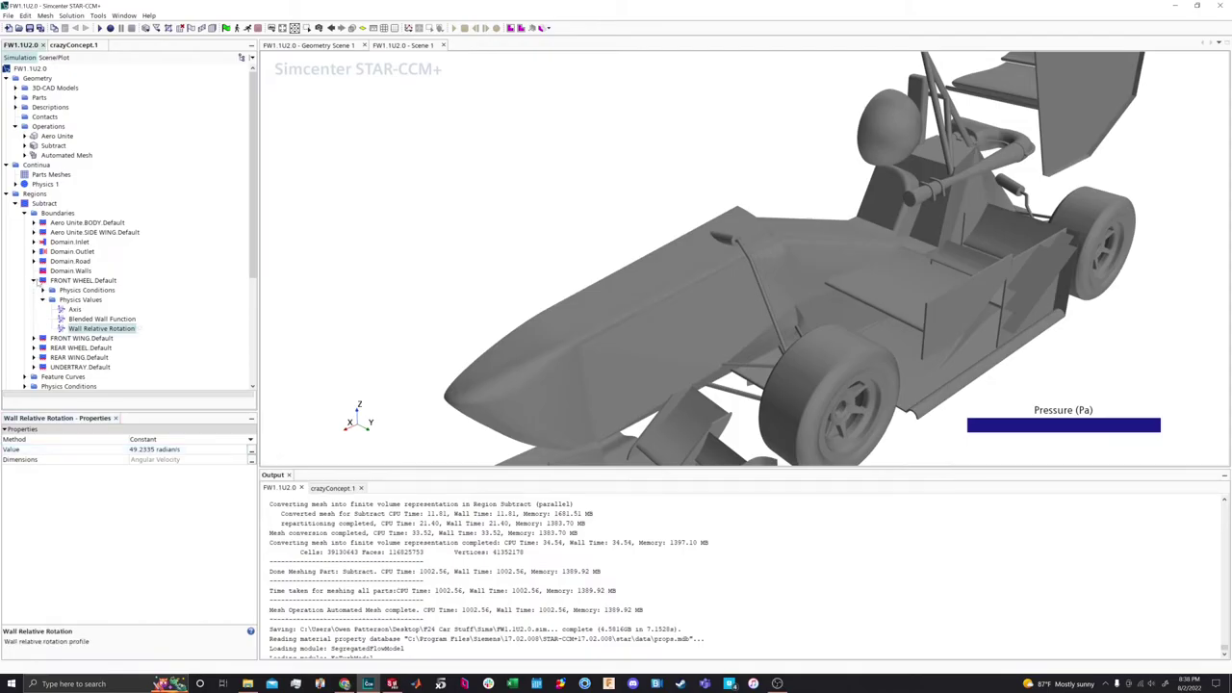
Set the tangential velocity method of the REAR WHEEL.Default boundary to Local Rotation Rate
{"action": "left_click", "coordinate": [33, 280]}
{"action": "left_click", "coordinate": [33, 299]}
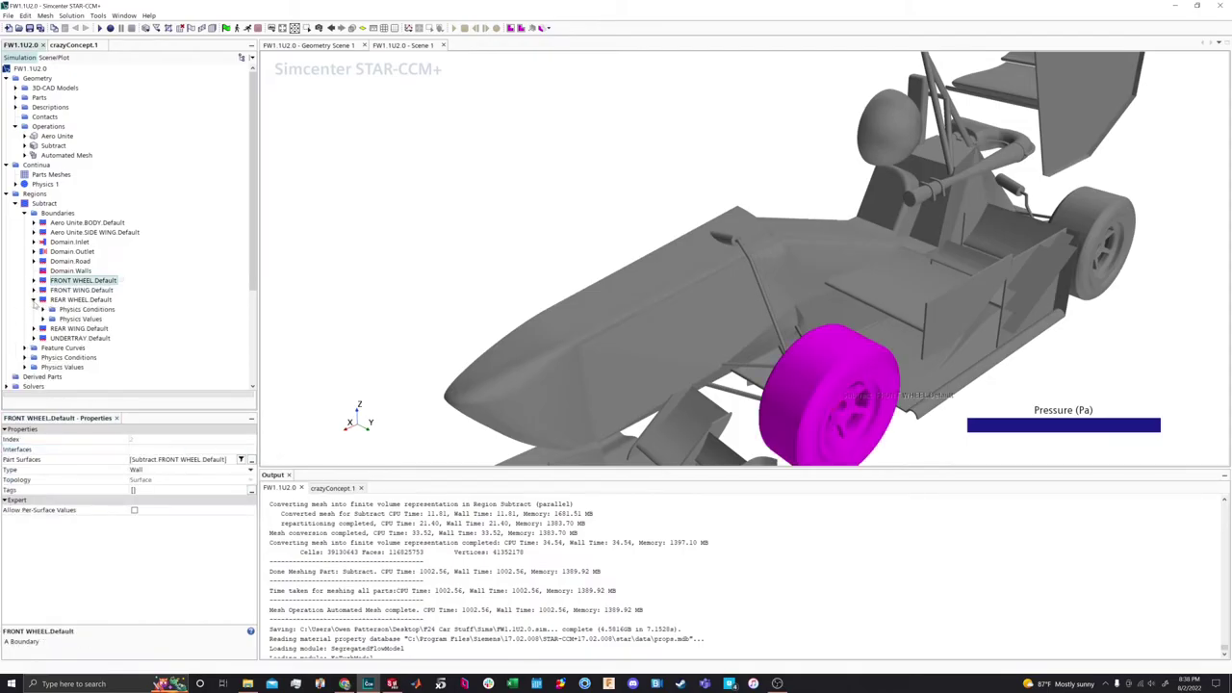
{"action": "left_click", "coordinate": [42, 310]}
{"action": "left_click", "coordinate": [89, 320]}
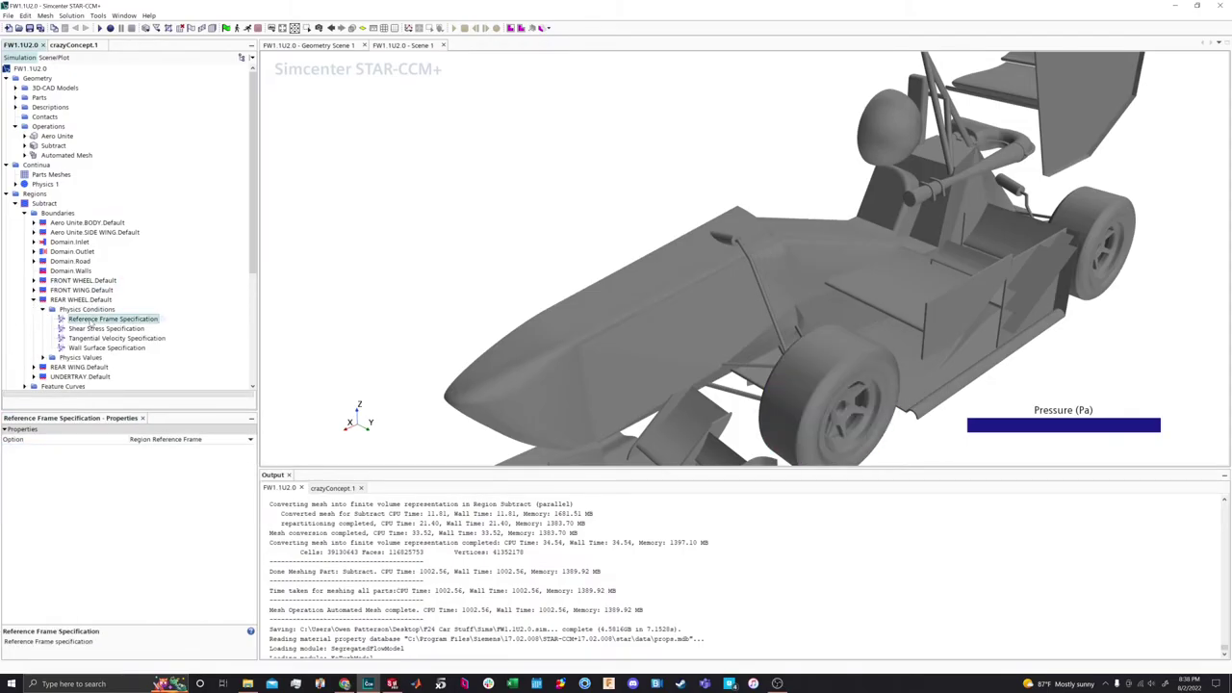
{"action": "left_click", "coordinate": [91, 340]}
{"action": "left_click", "coordinate": [137, 436]}
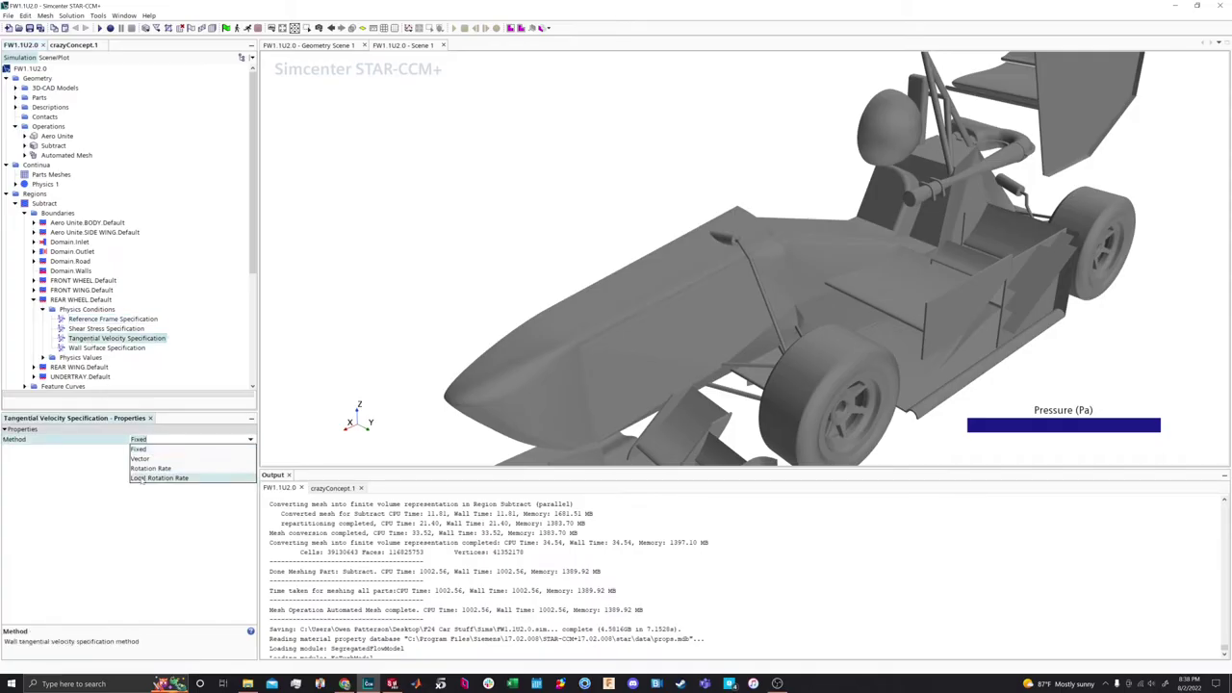
{"action": "left_click", "coordinate": [144, 481]}
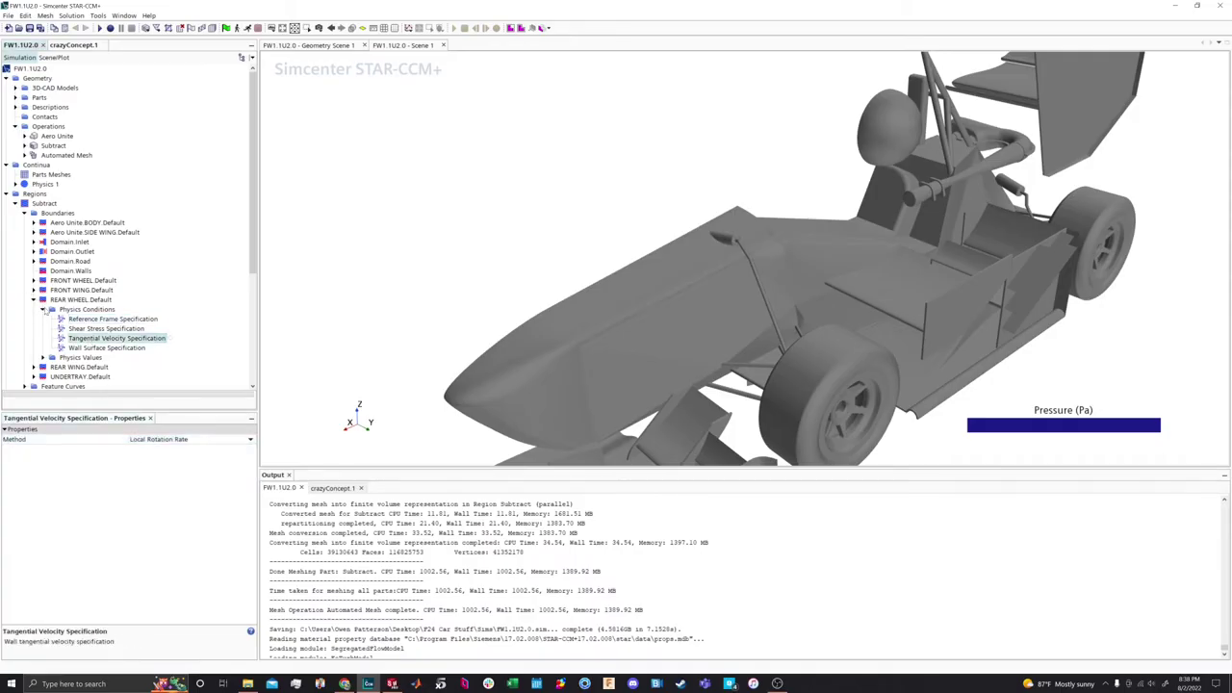
{"action": "left_click", "coordinate": [43, 309]}
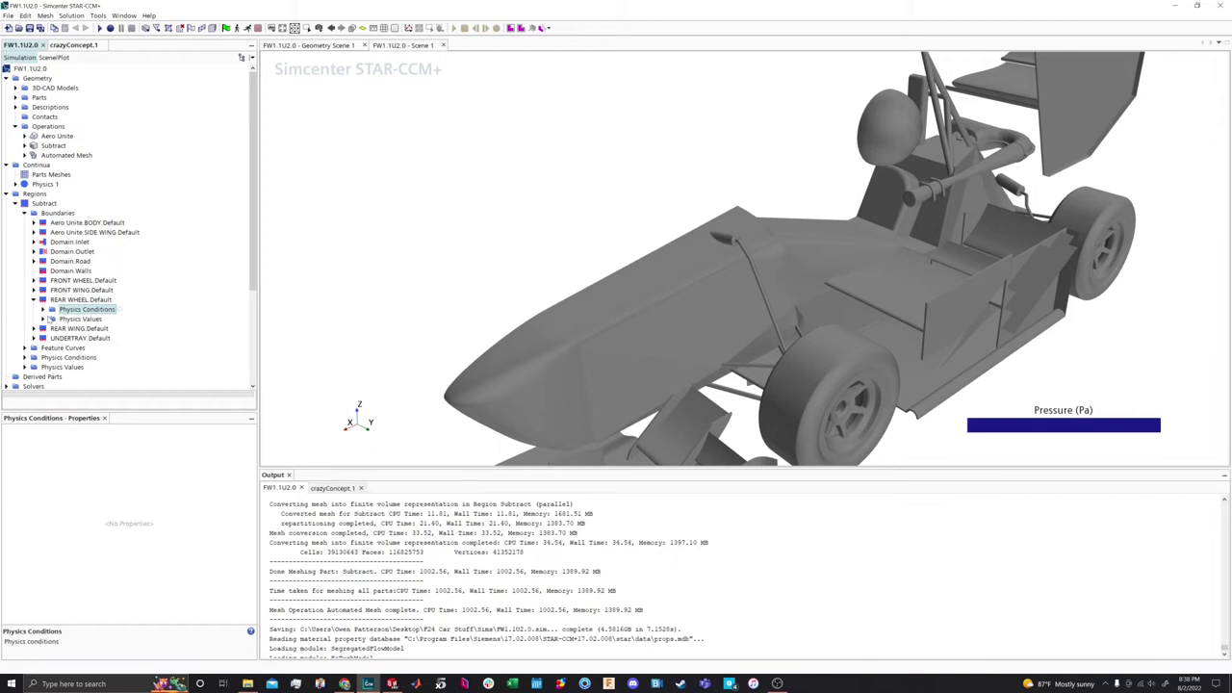
Set the coordinate system of the REAR WHEEL.Default rotation axis to Laboratory->Rear Wheel System
{"action": "left_click", "coordinate": [42, 319]}
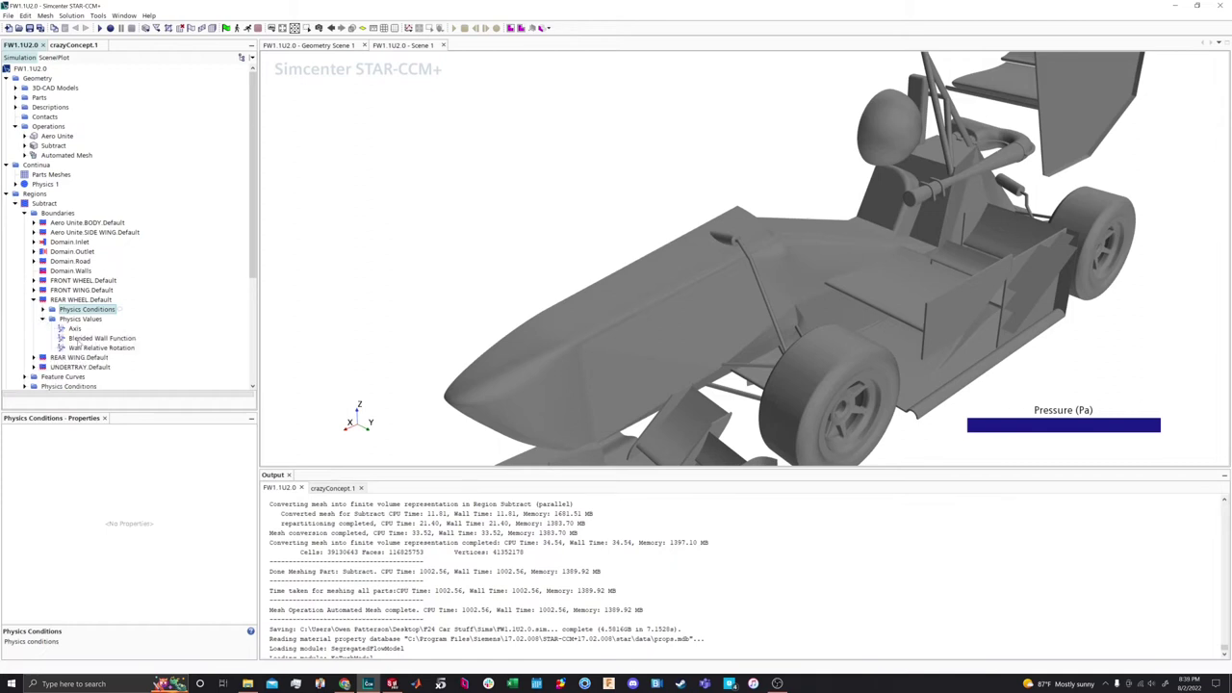
{"action": "left_click", "coordinate": [75, 329]}
{"action": "left_click", "coordinate": [147, 439]}
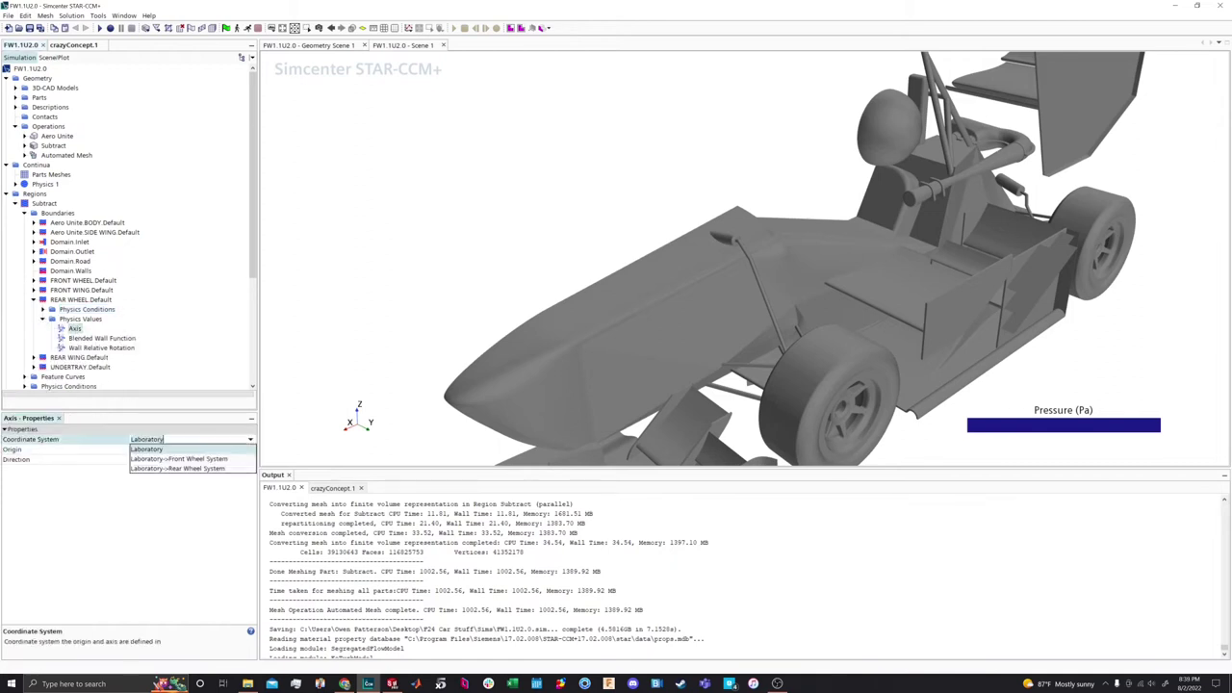
{"action": "left_click", "coordinate": [156, 469]}
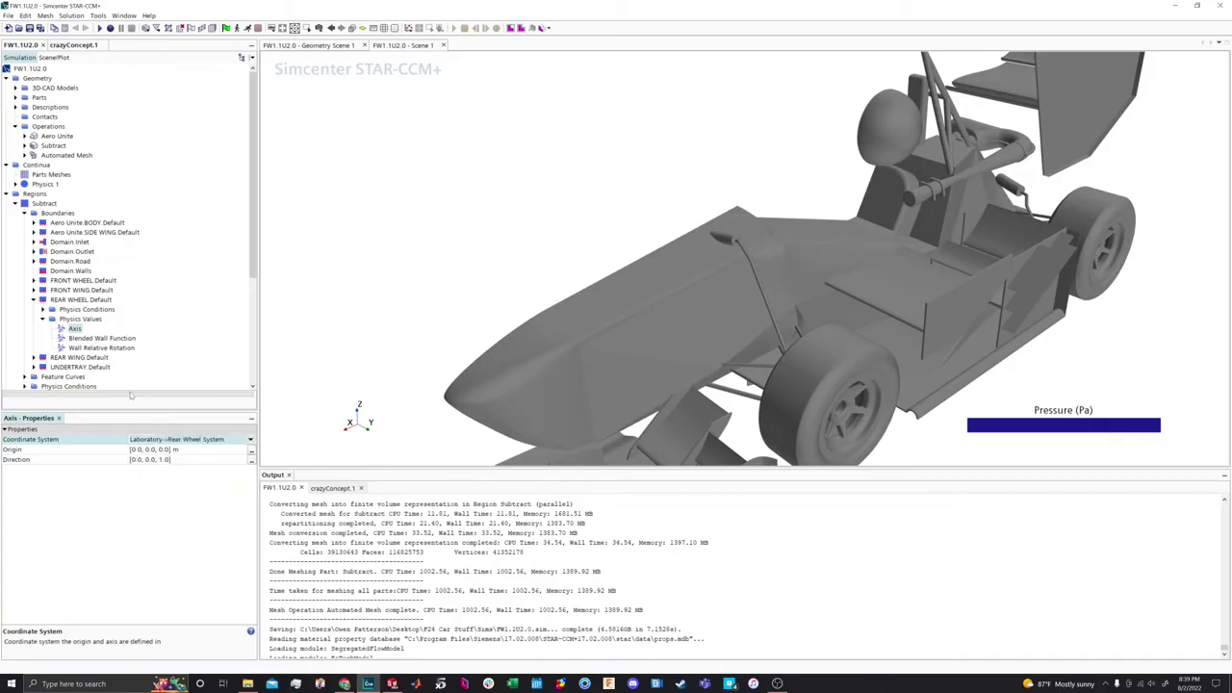
Set the wall relative rotation of the REAR WHEEL.Default boundary to 49.2335 radian/s
{"action": "left_click", "coordinate": [106, 347]}
{"action": "left_click", "coordinate": [147, 448]}
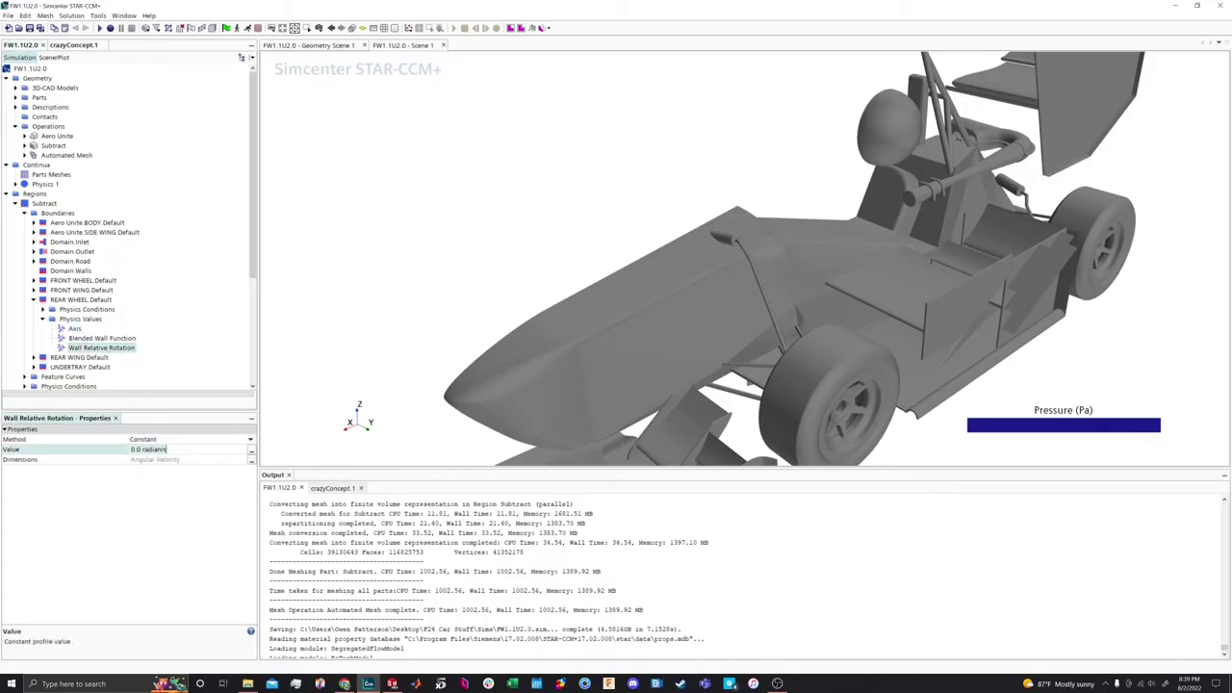
{"action": "type", "text": "49.2335"}
{"action": "key", "text": "Return"}
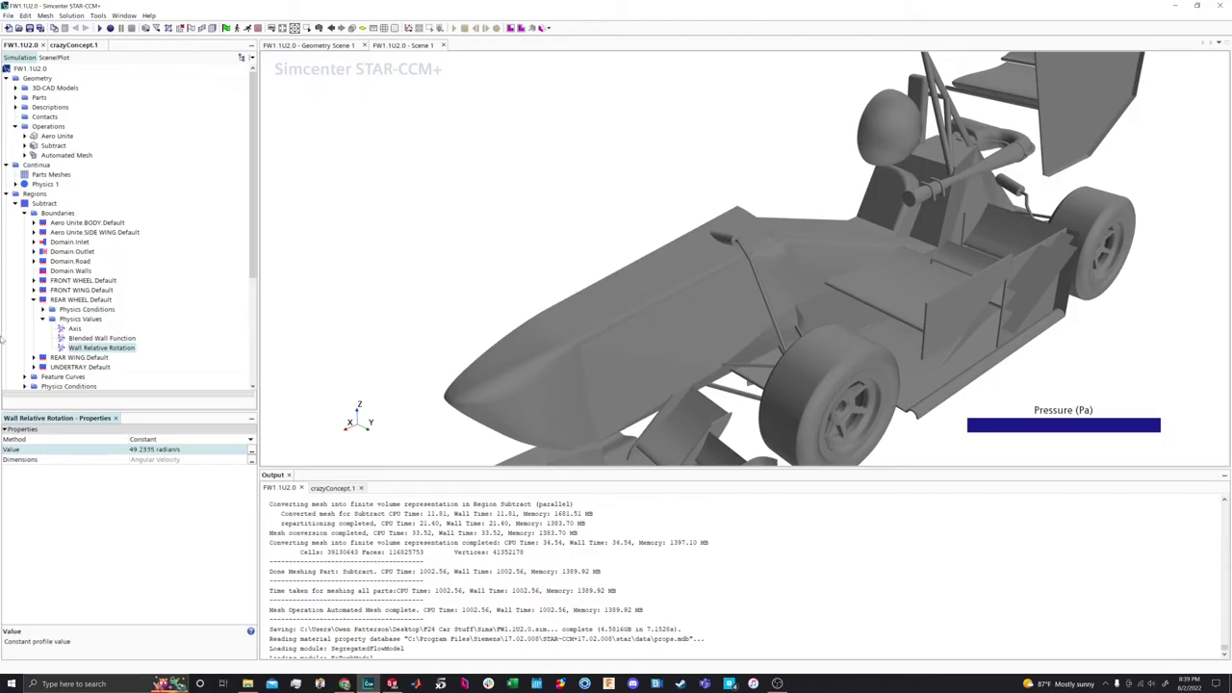
{"action": "left_click", "coordinate": [45, 320]}
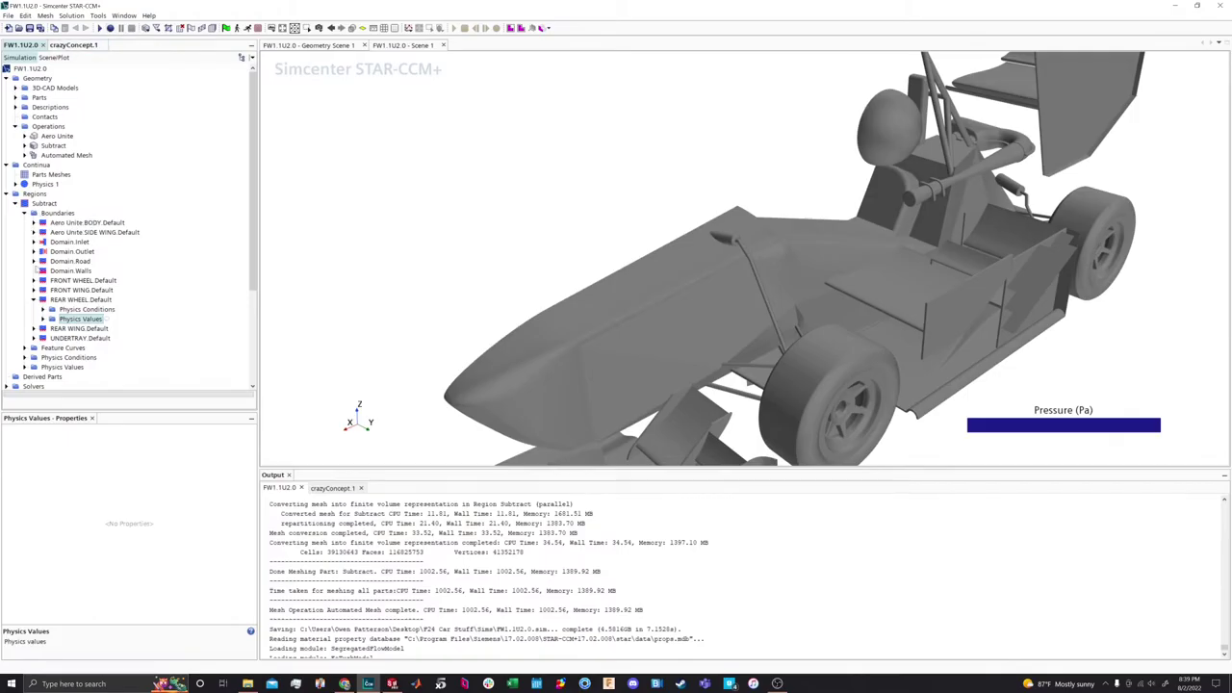
{"action": "left_click", "coordinate": [33, 300]}
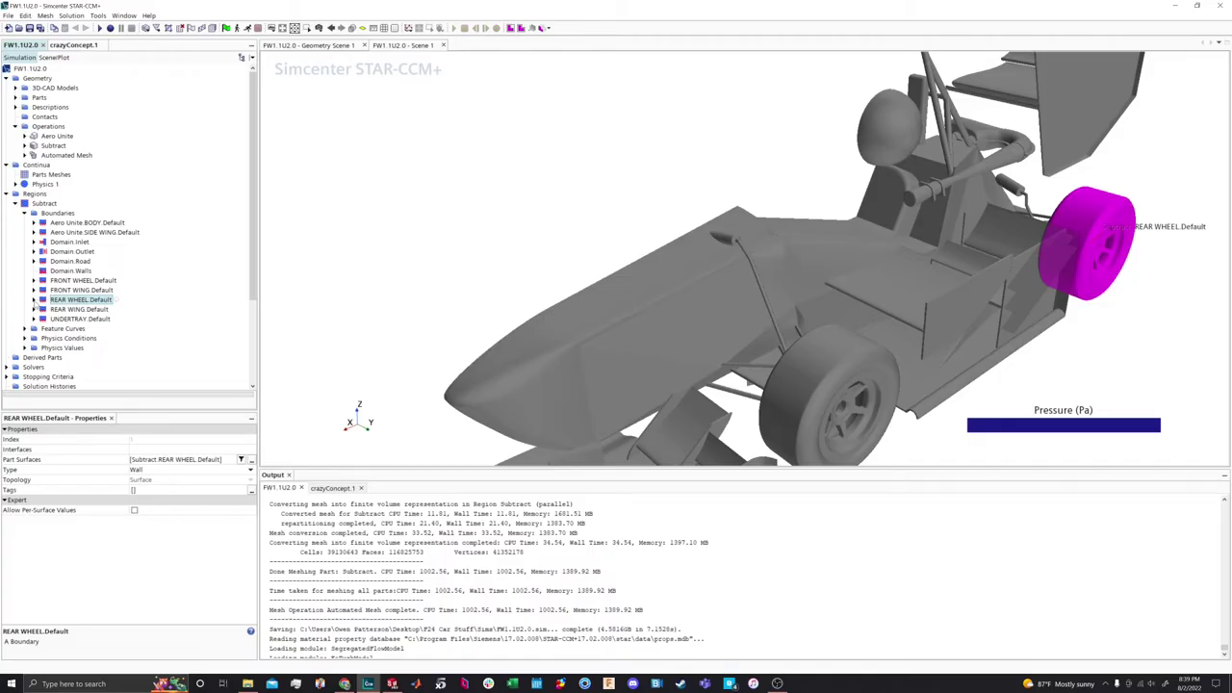
Examine the whole car in Scene 1 from the front and side, including both wheels
{"action": "left_click_drag", "start_coordinate": [539, 318], "coordinate": [597, 405]}
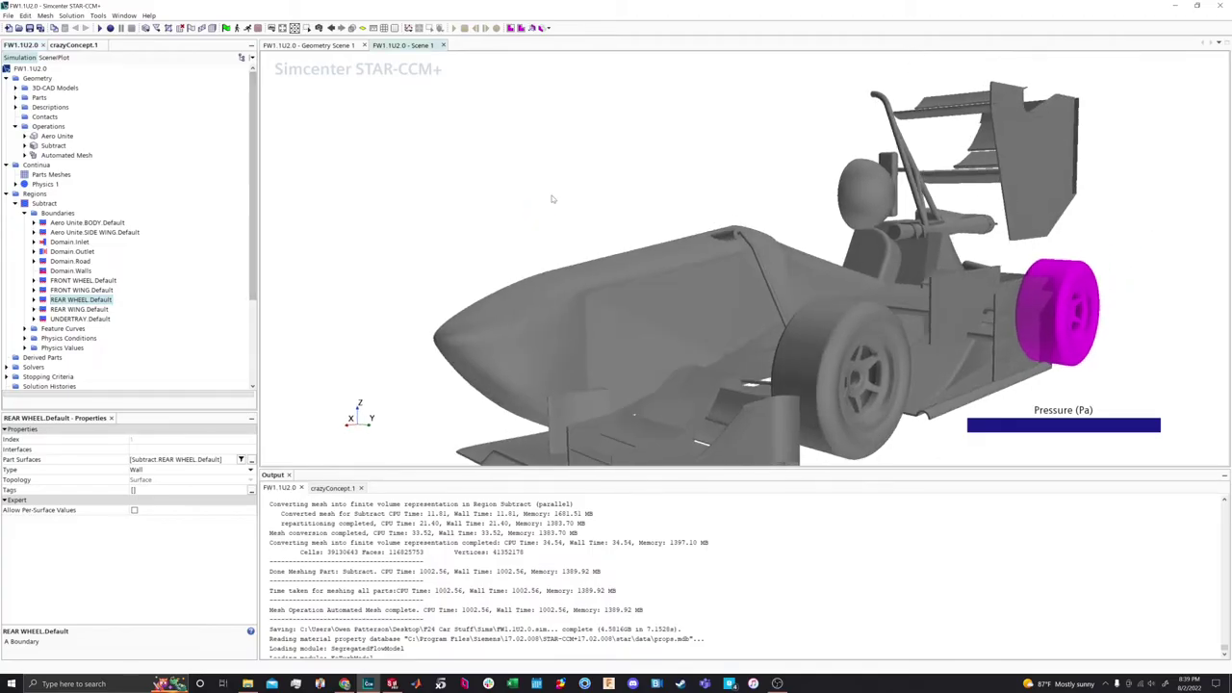
{"action": "scroll", "coordinate": [607, 424], "scroll_direction": "down", "scroll_amount": 3}
{"action": "scroll", "coordinate": [608, 425], "scroll_direction": "down", "scroll_amount": 3}
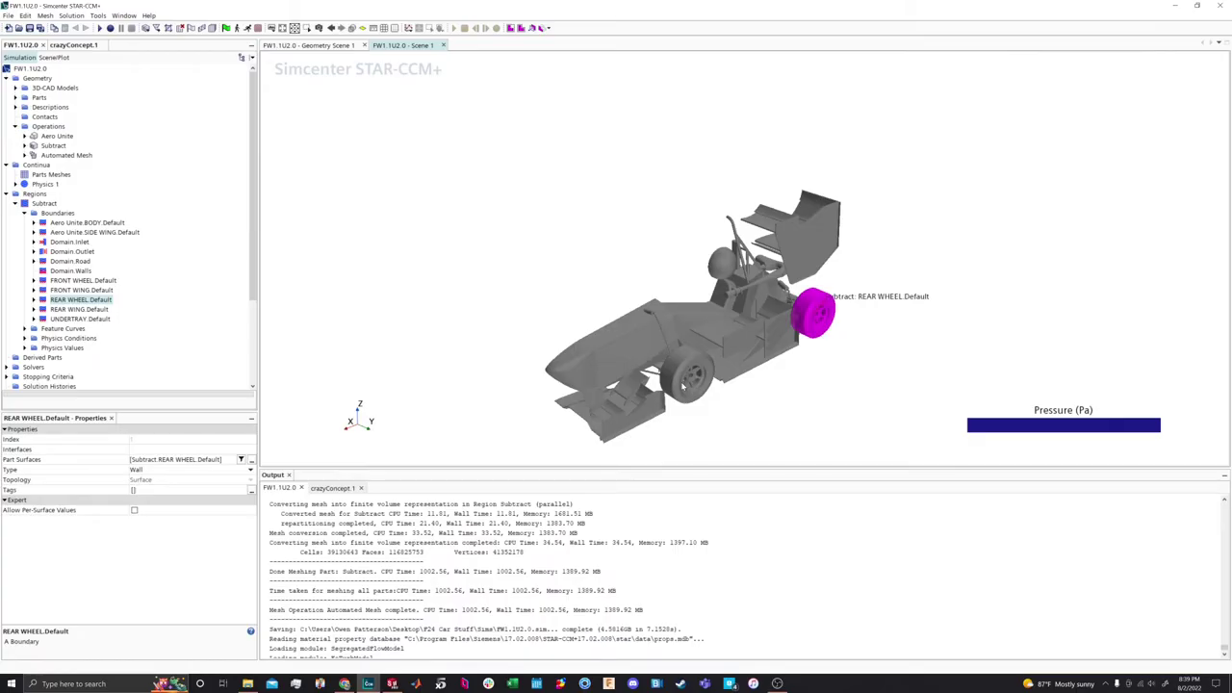
{"action": "left_click_drag", "start_coordinate": [651, 333], "coordinate": [749, 327]}
{"action": "left_click", "coordinate": [728, 398]}
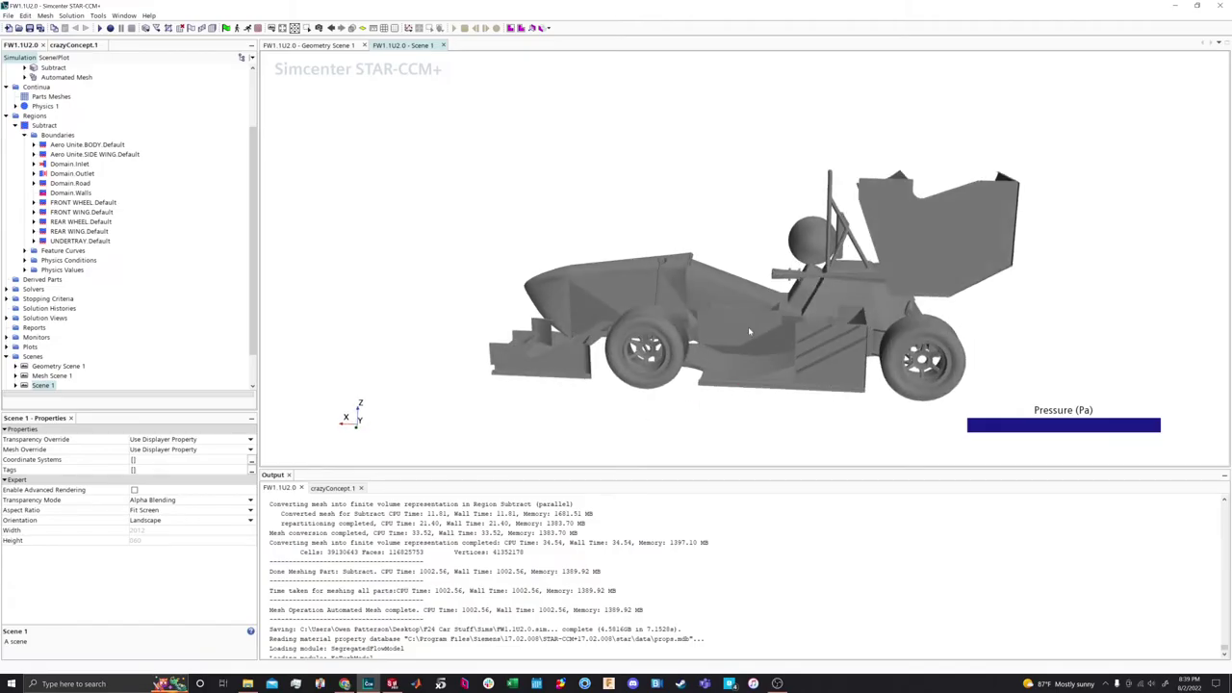
{"action": "scroll", "coordinate": [748, 327], "scroll_direction": "up", "scroll_amount": 5}
{"action": "left_click_drag", "start_coordinate": [637, 367], "coordinate": [398, 322]}
{"action": "scroll", "coordinate": [674, 380], "scroll_direction": "up", "scroll_amount": 5}
{"action": "scroll", "coordinate": [646, 371], "scroll_direction": "down", "scroll_amount": 5}
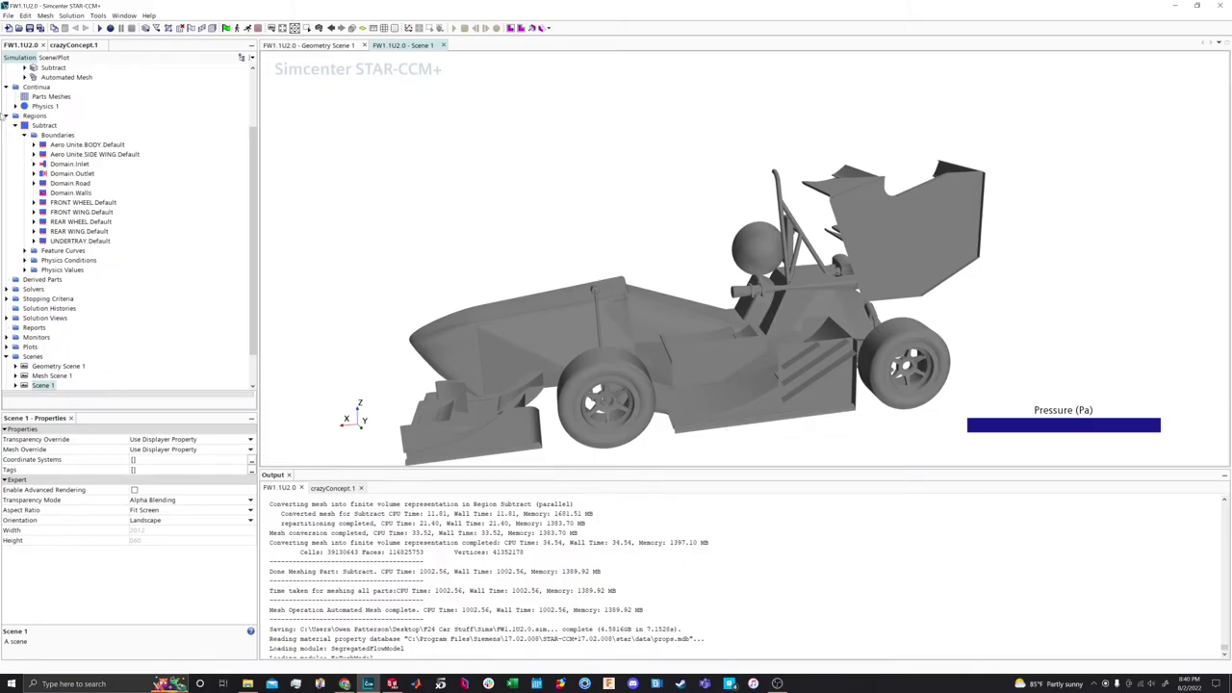
Start a new plane section derived part through the Subtract region
{"action": "left_click", "coordinate": [7, 117]}
{"action": "left_click", "coordinate": [7, 167]}
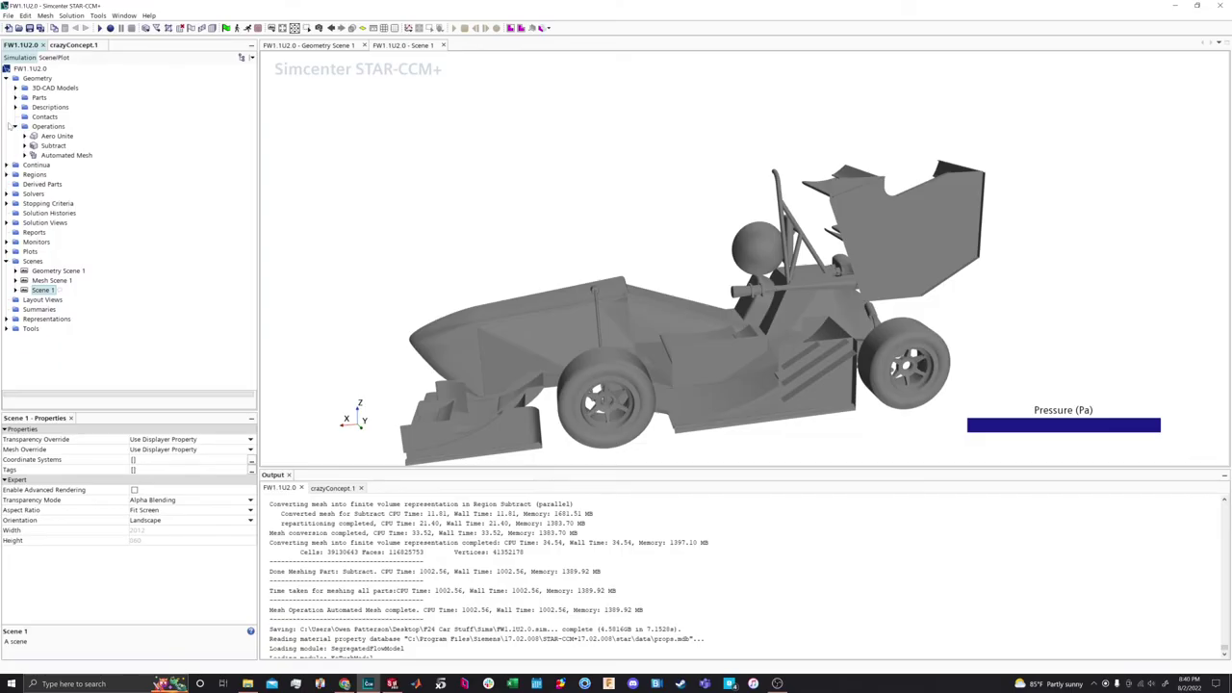
{"action": "left_click", "coordinate": [7, 78]}
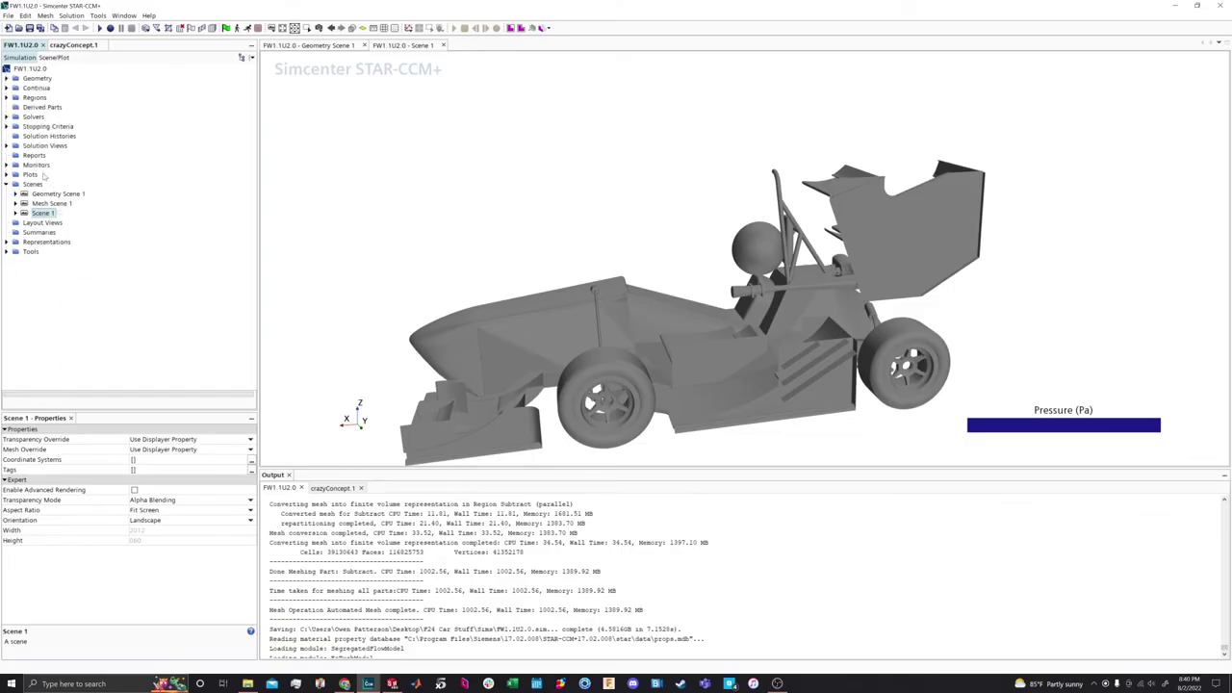
{"action": "left_click", "coordinate": [37, 108]}
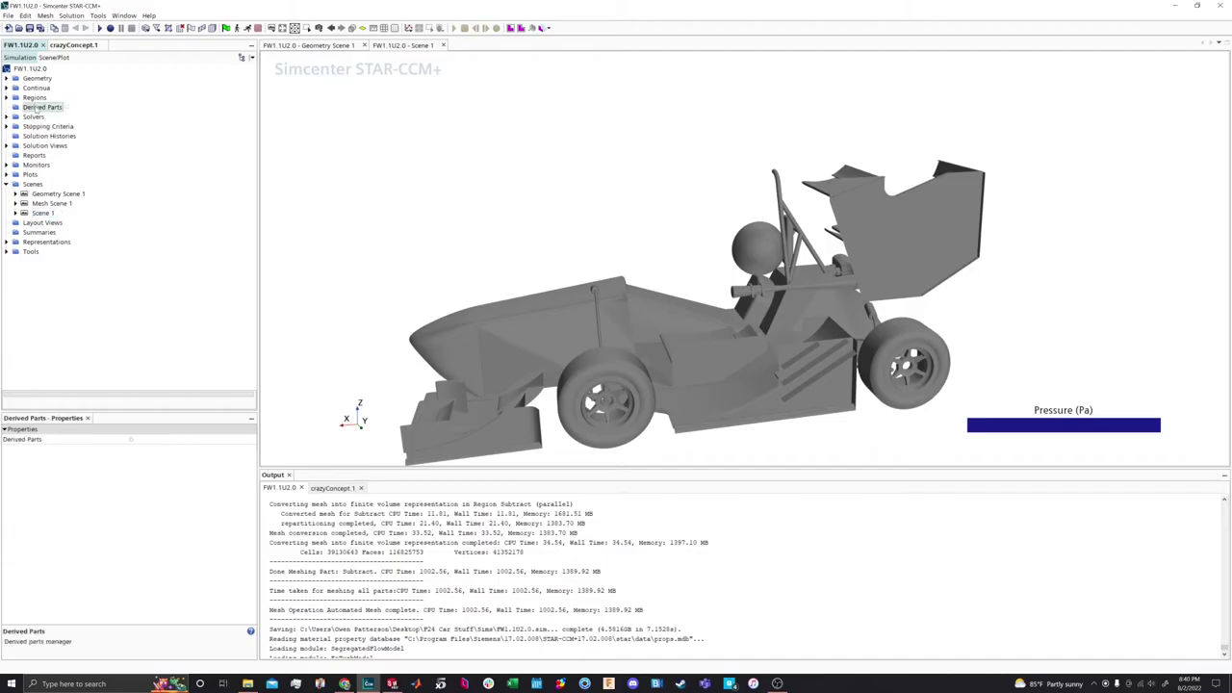
{"action": "right_click", "coordinate": [36, 108]}
{"action": "mouse_move", "coordinate": [112, 113]}
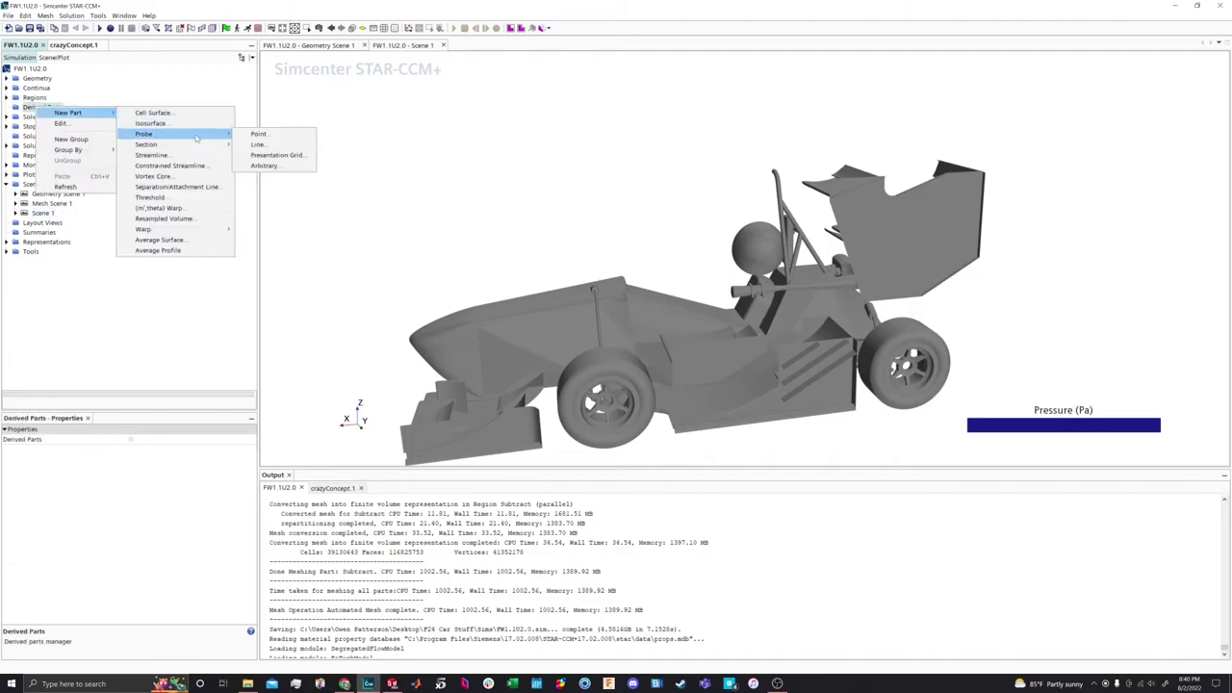
{"action": "mouse_move", "coordinate": [146, 144]}
{"action": "left_click", "coordinate": [255, 144]}
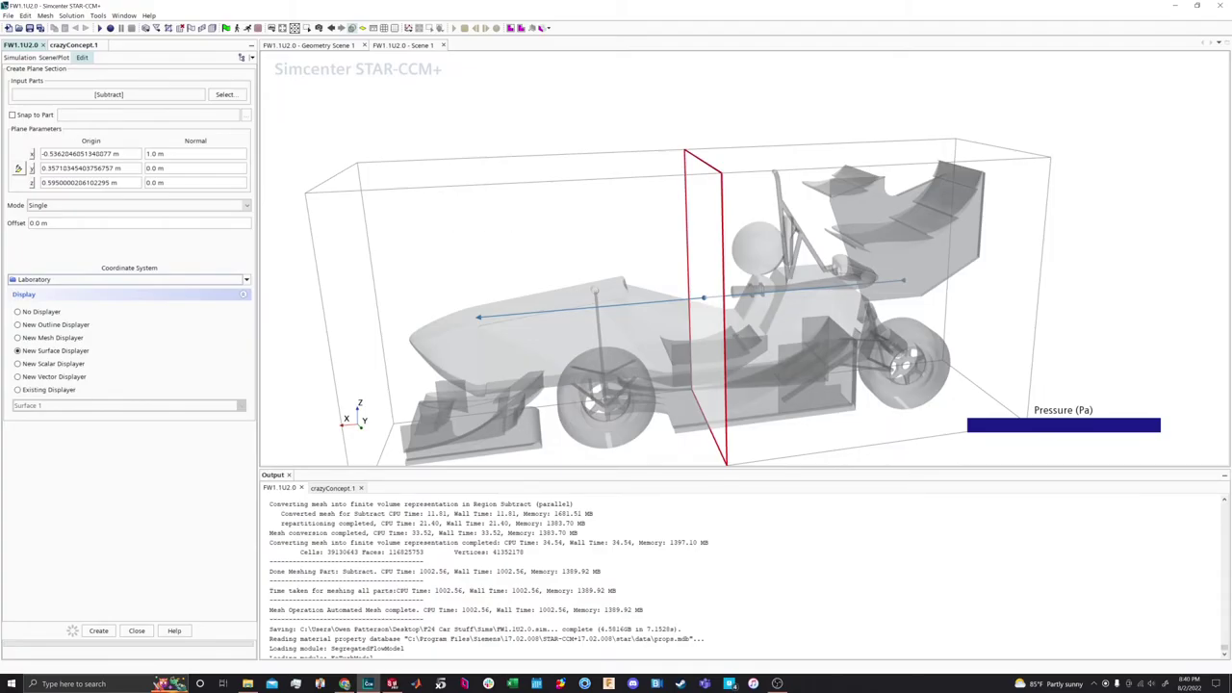
Set the section plane's normal to 0, 0, 1 m so that it lies horizontally
{"action": "triple_click", "coordinate": [157, 182]}
{"action": "type", "text": "1"}
{"action": "left_click", "coordinate": [156, 153]}
{"action": "type", "text": "0"}
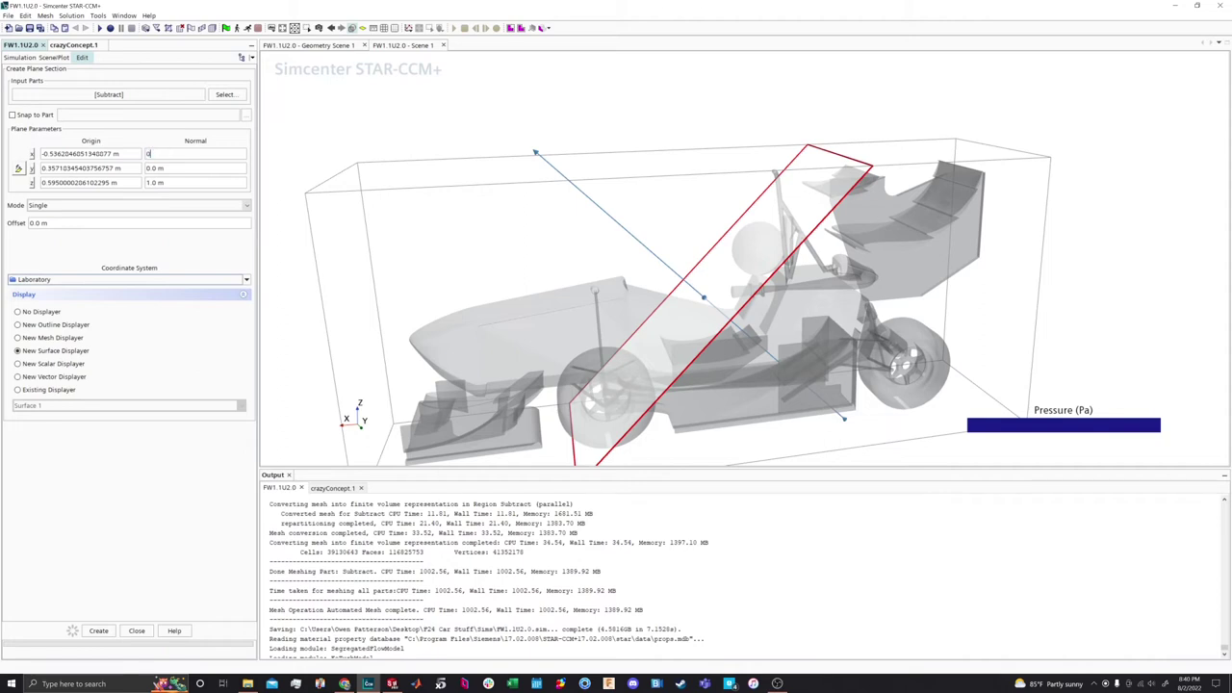
{"action": "key", "text": "Return"}
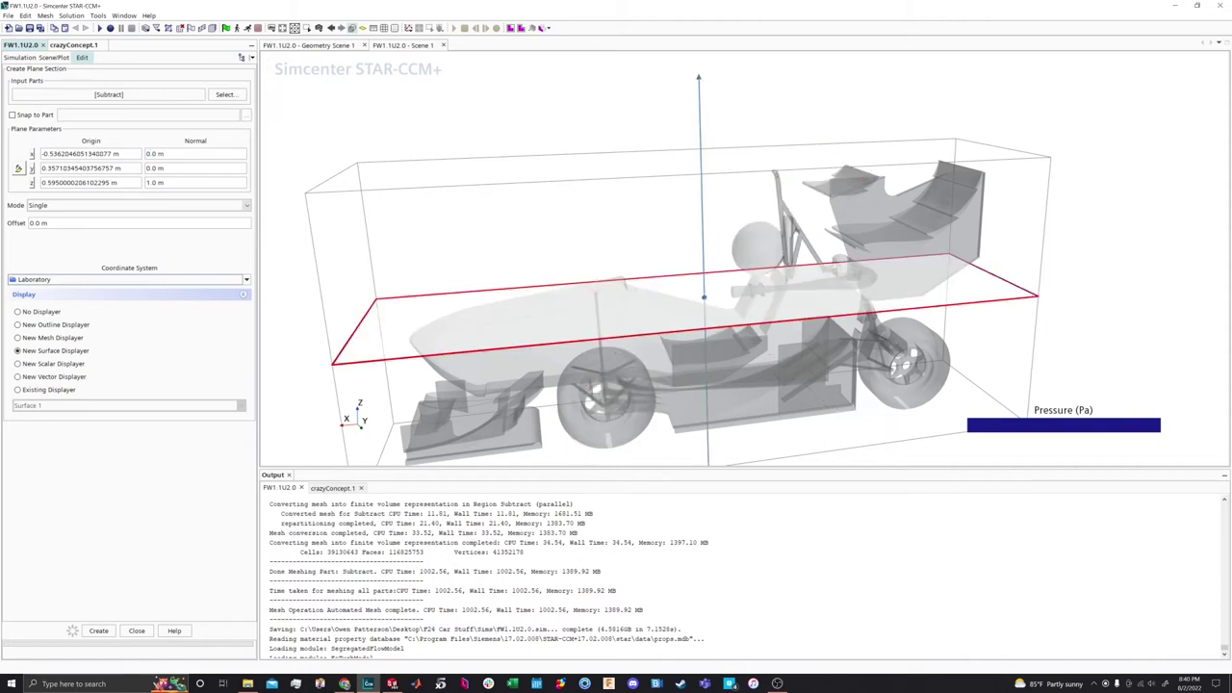
Change the section plane's normal to 0, 1, 0 m so that it runs lengthwise along the car
{"action": "triple_click", "coordinate": [156, 168]}
{"action": "type", "text": "1"}
{"action": "key", "text": "Return"}
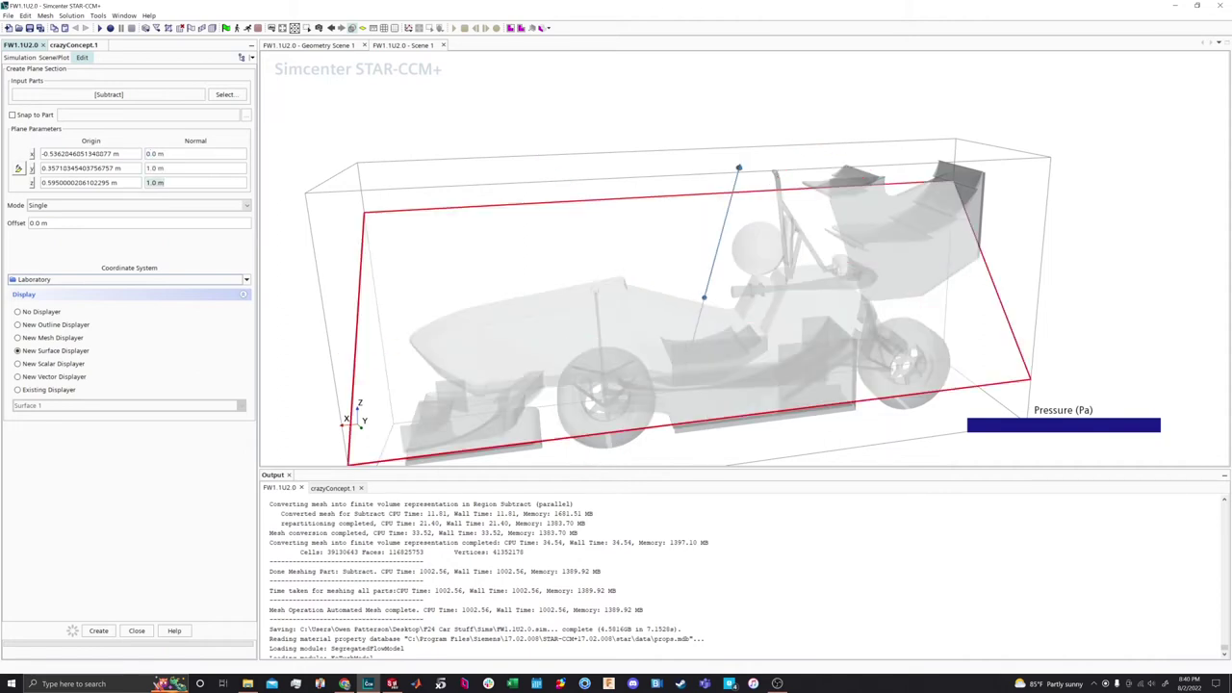
{"action": "type", "text": "0"}
{"action": "key", "text": "Return"}
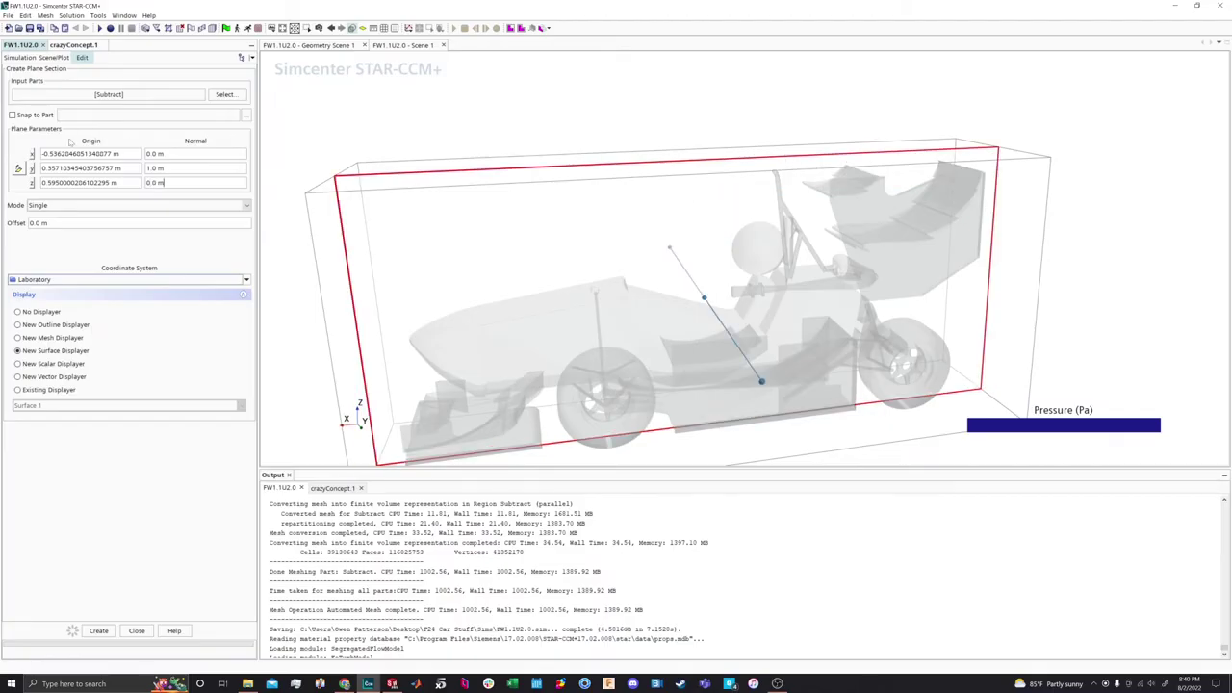
Set the Y origin of the section plane to 0.4 m and check its position across the car
{"action": "triple_click", "coordinate": [82, 168]}
{"action": "type", "text": "0.4"}
{"action": "key", "text": "Return"}
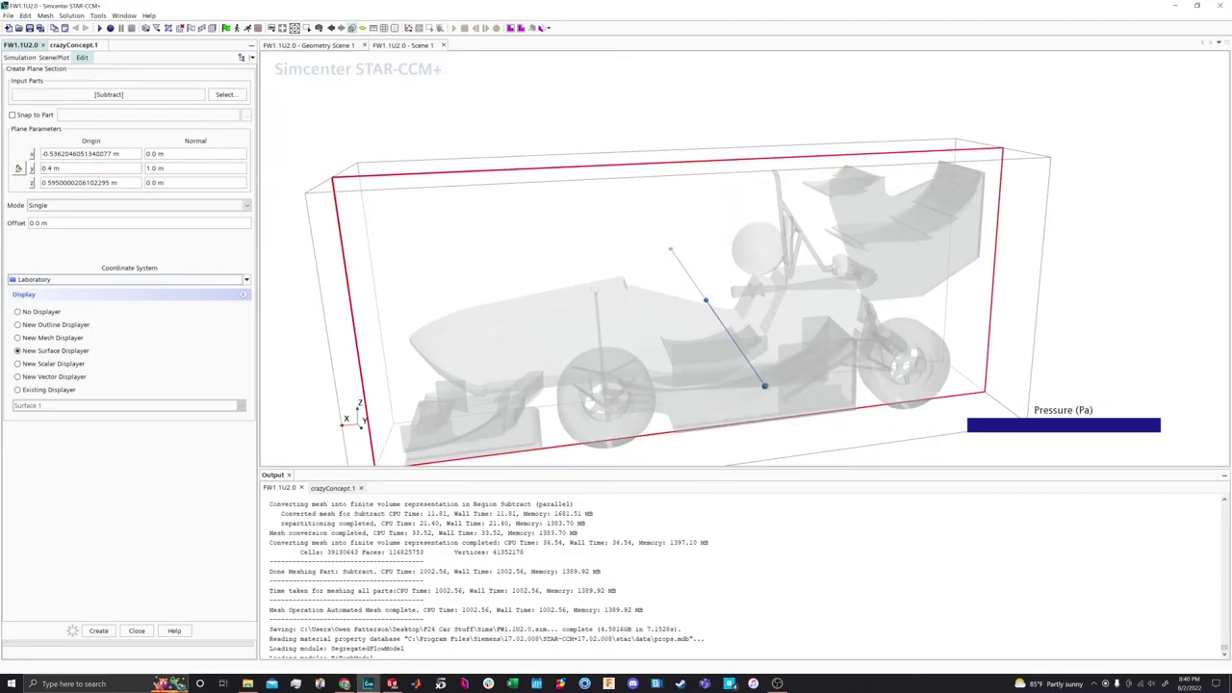
{"action": "scroll", "coordinate": [553, 218], "scroll_direction": "down", "scroll_amount": 3}
{"action": "left_click_drag", "start_coordinate": [553, 218], "coordinate": [909, 89]}
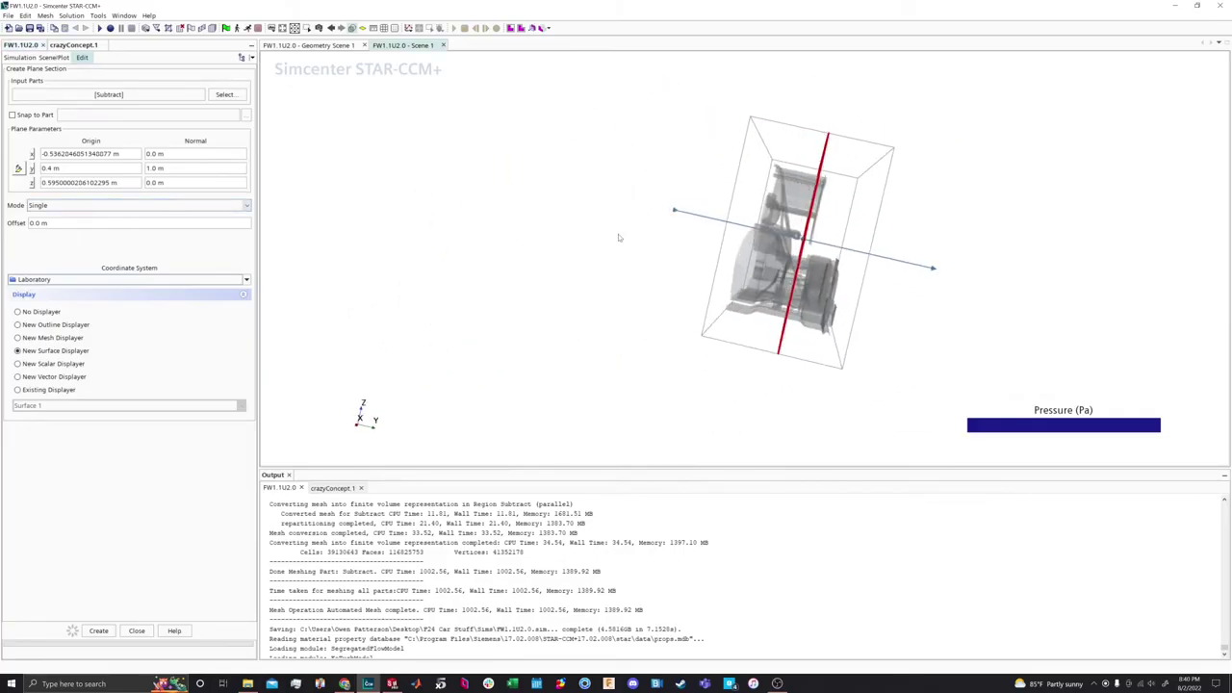
{"action": "left_click_drag", "start_coordinate": [956, 301], "coordinate": [861, 303]}
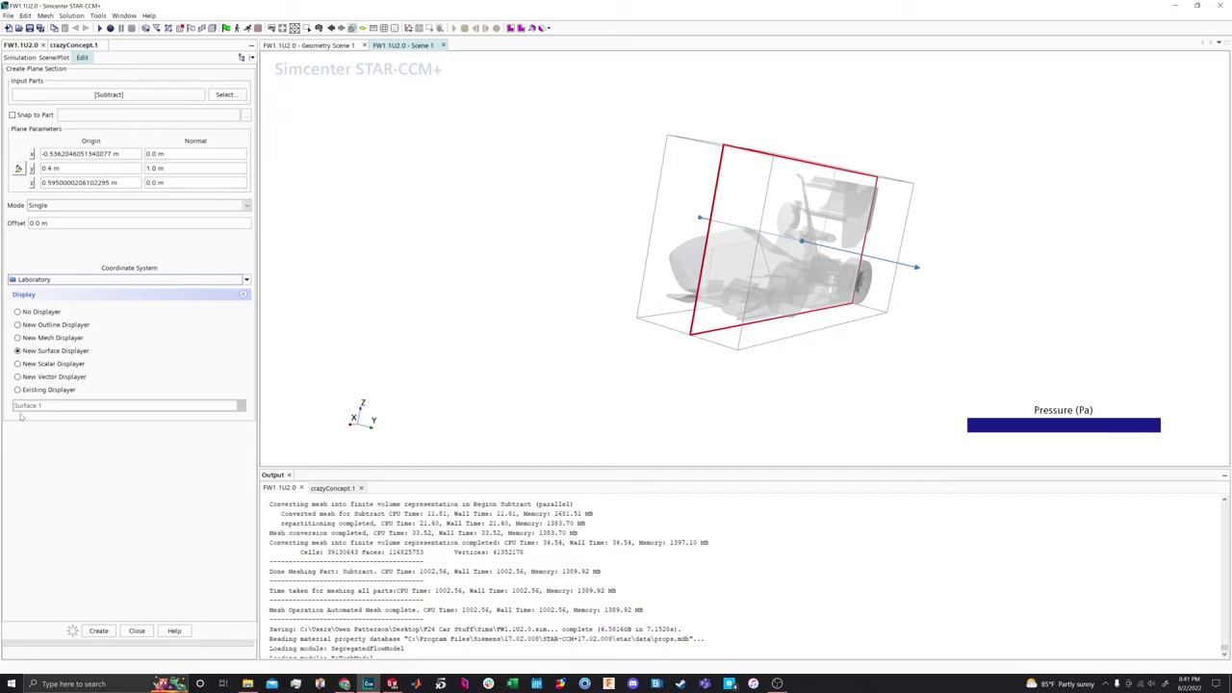
Create the plane section with a new vector displayer and finish the derived part setup
{"action": "left_click", "coordinate": [79, 378]}
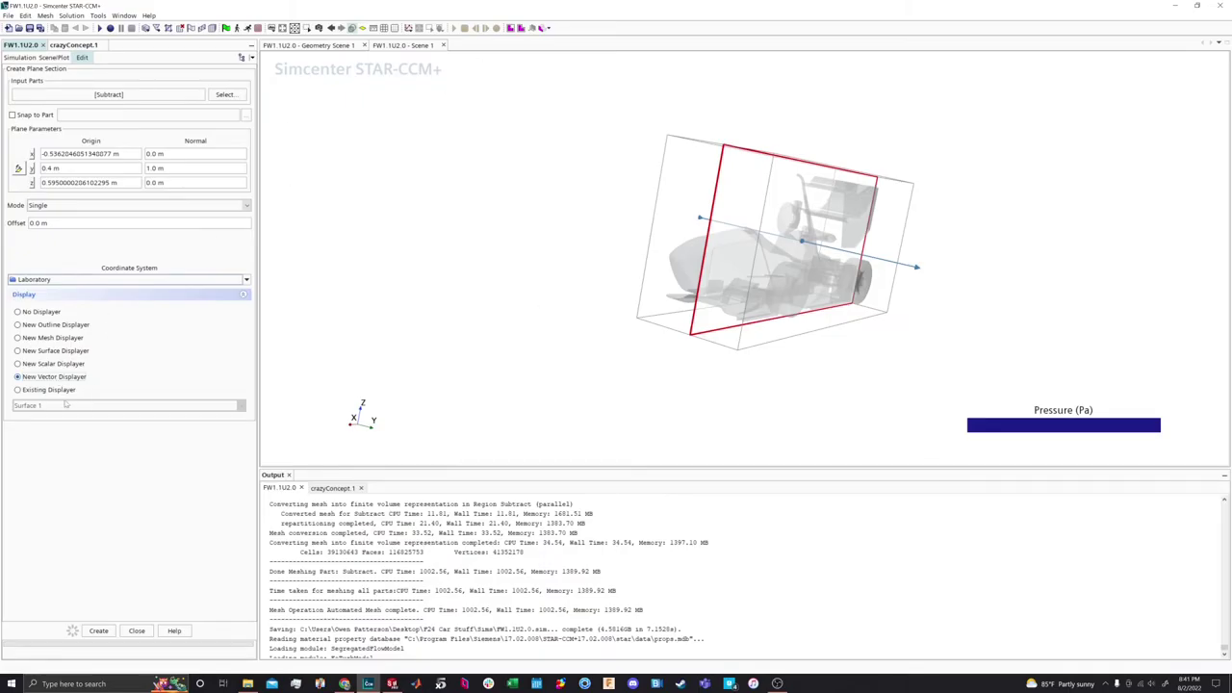
{"action": "left_click", "coordinate": [100, 631]}
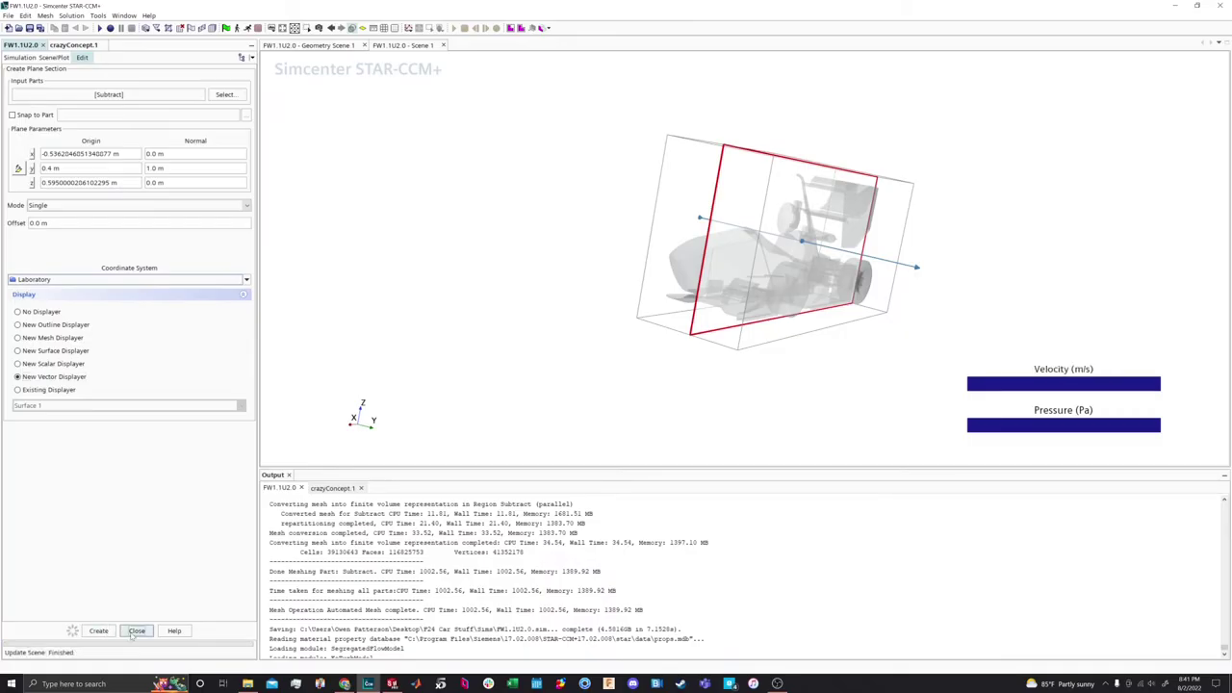
{"action": "left_click", "coordinate": [137, 631]}
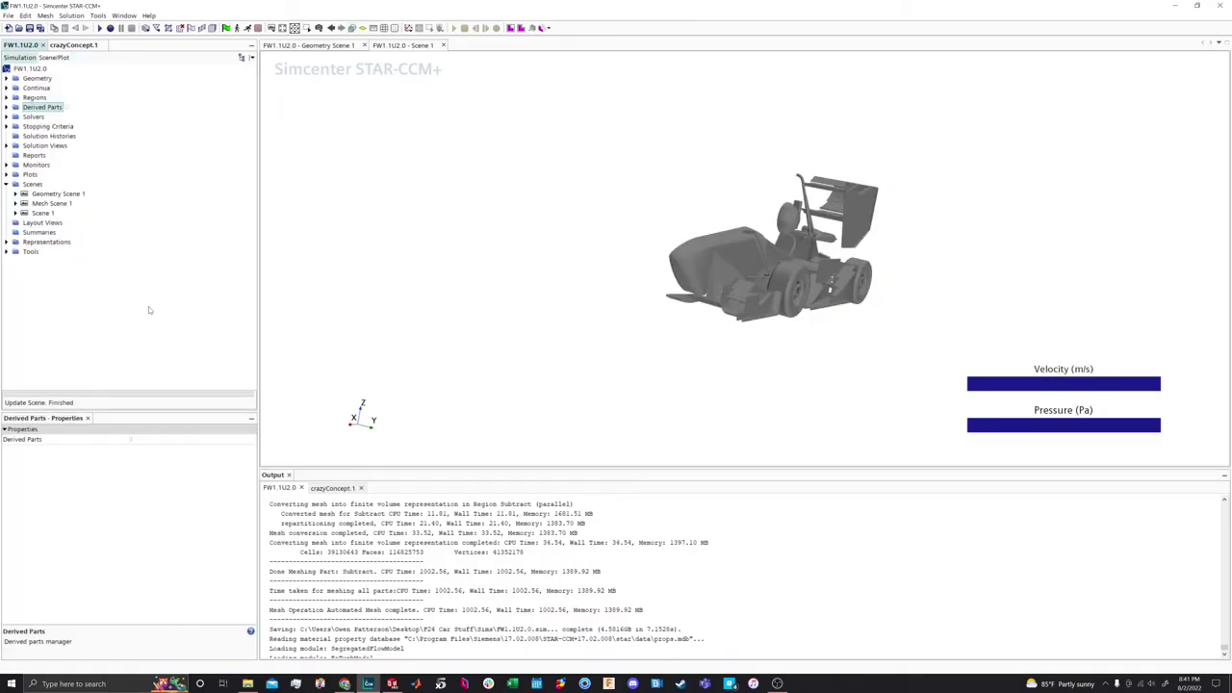
Set the display mode of Scene 1's Section Vector 1 displayer to Line Integral Convolution
{"action": "left_click_drag", "start_coordinate": [614, 282], "coordinate": [542, 292]}
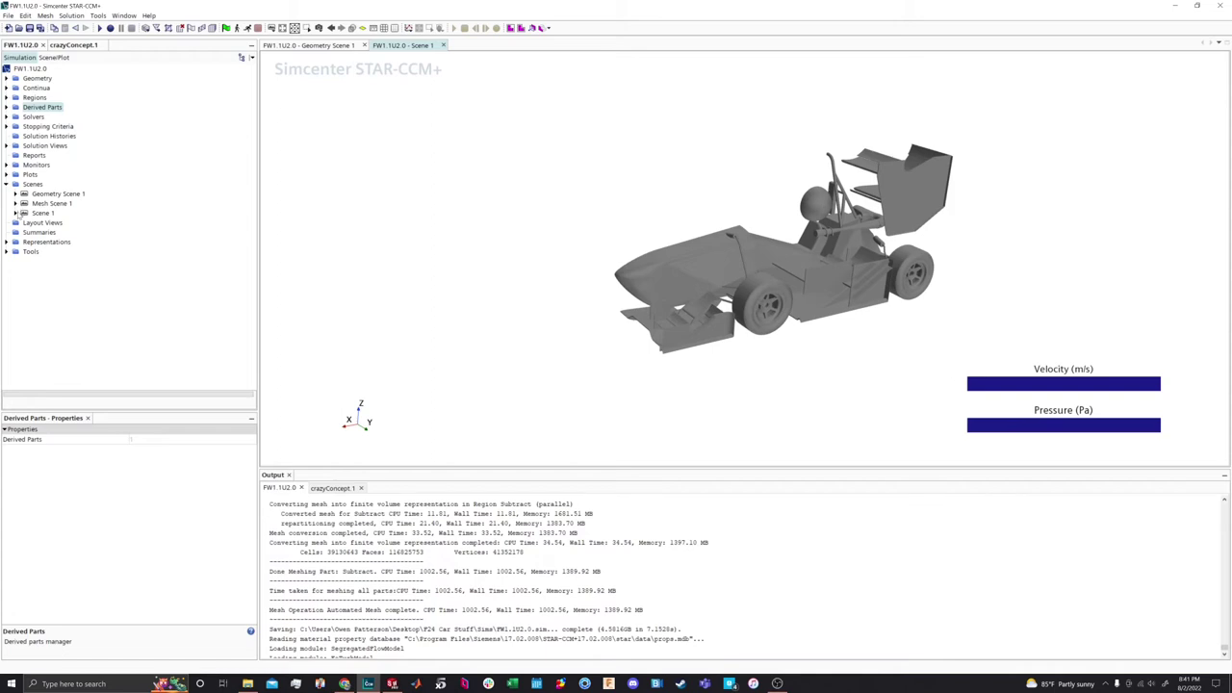
{"action": "left_click", "coordinate": [16, 214]}
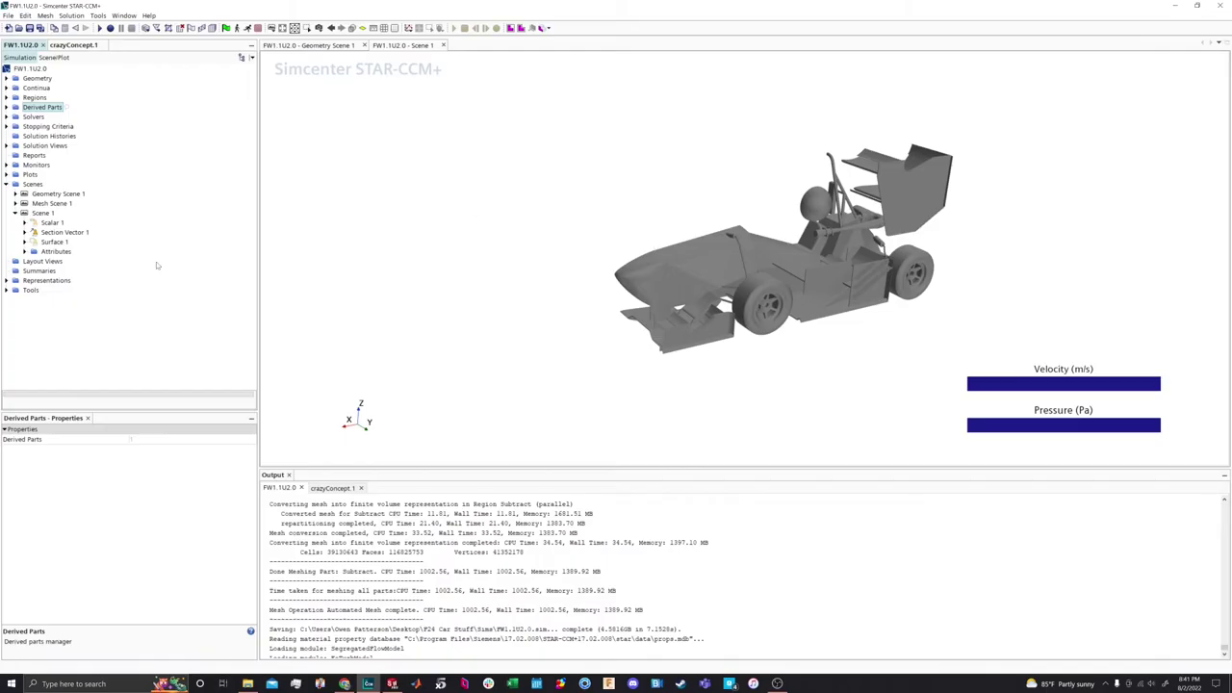
{"action": "left_click", "coordinate": [24, 232]}
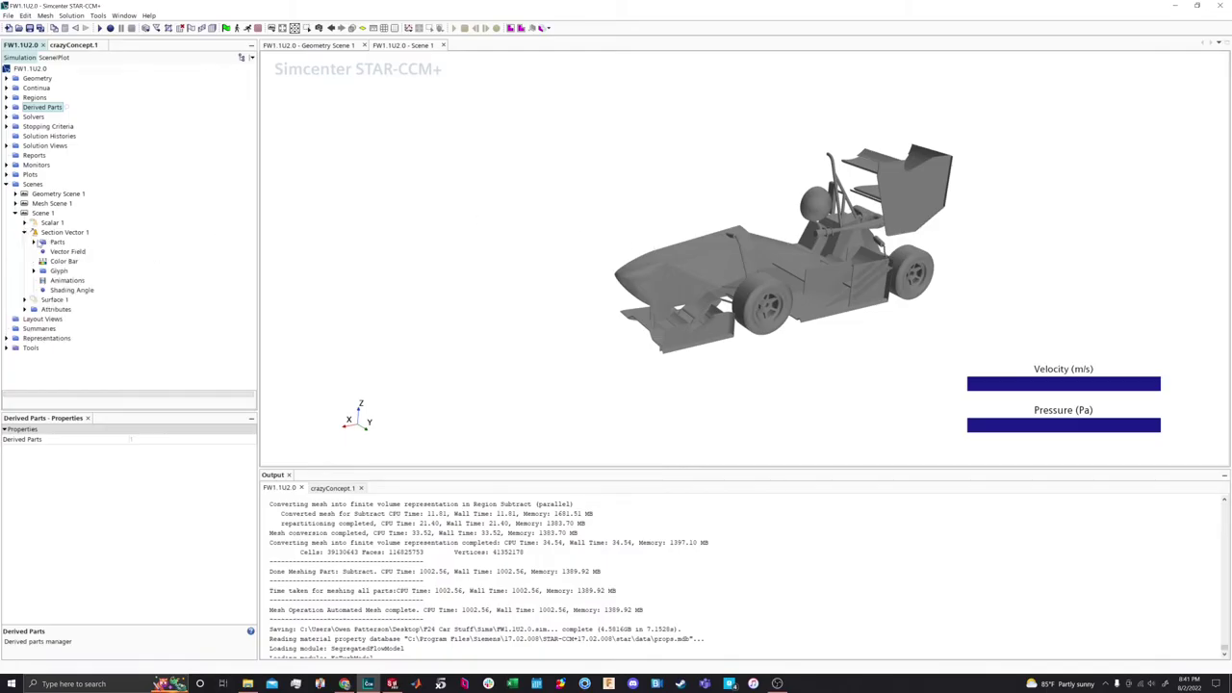
{"action": "left_click", "coordinate": [33, 241]}
{"action": "left_click", "coordinate": [64, 232]}
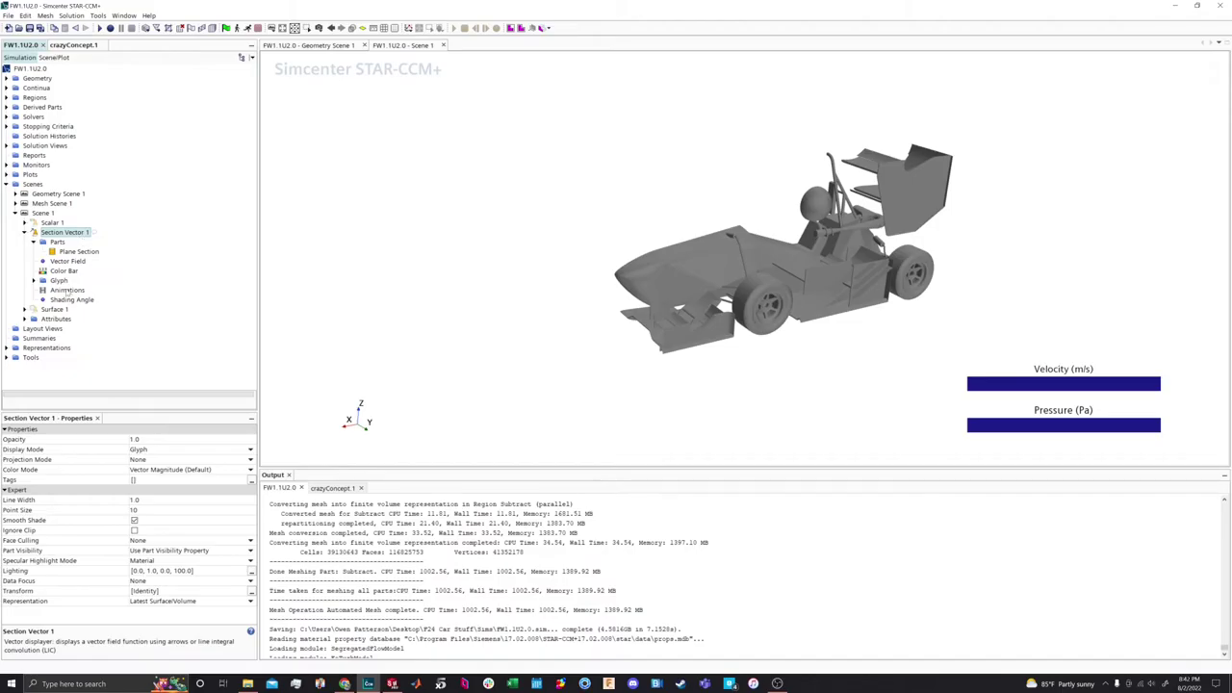
{"action": "left_click", "coordinate": [139, 451]}
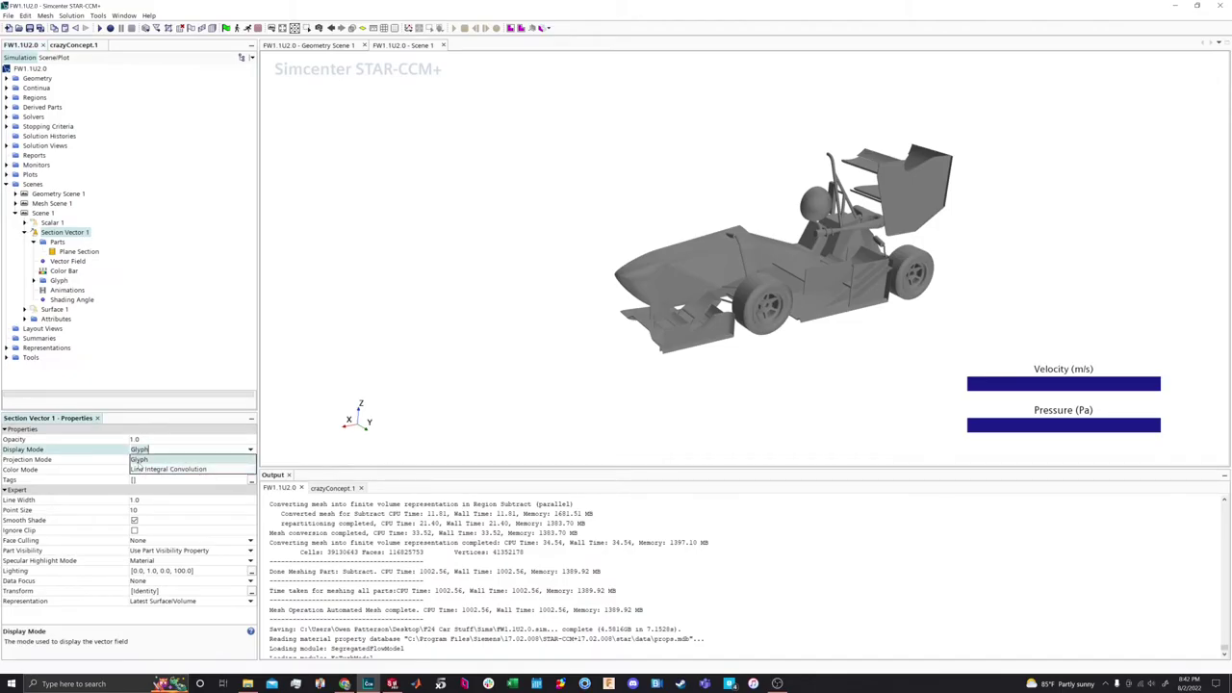
{"action": "left_click", "coordinate": [169, 469]}
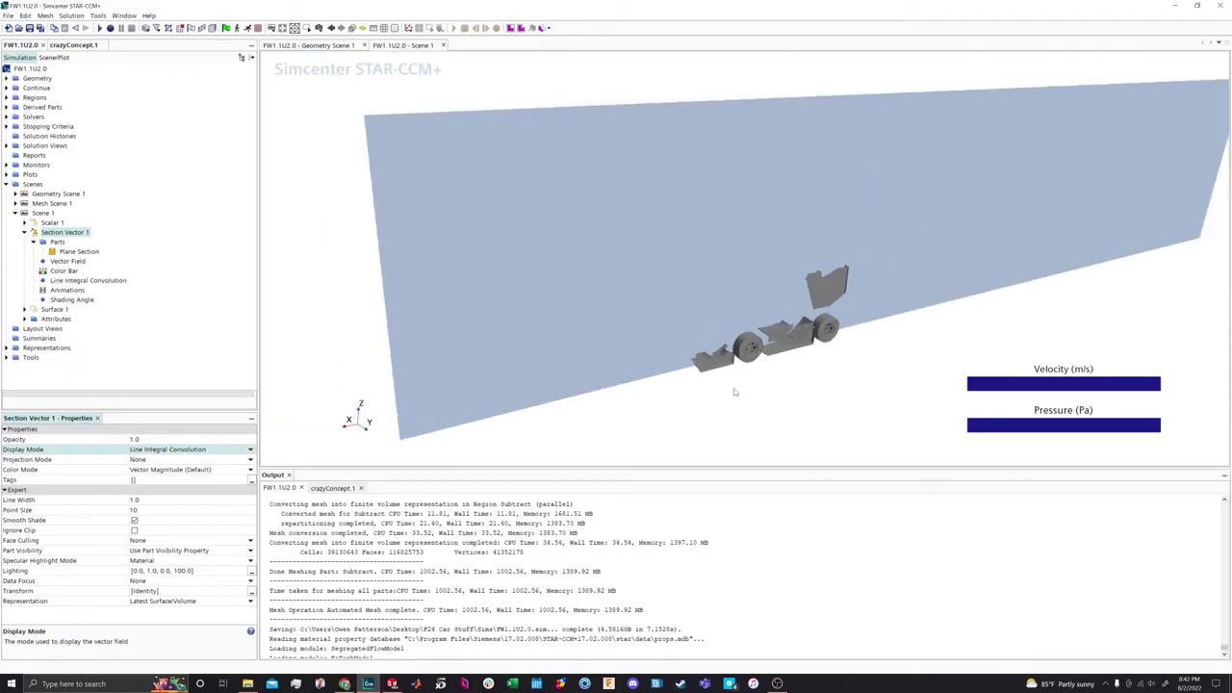
Hide the Scalar 1 displayer in Scene 1 so that only the plane section is shown
{"action": "left_click_drag", "start_coordinate": [654, 378], "coordinate": [790, 308]}
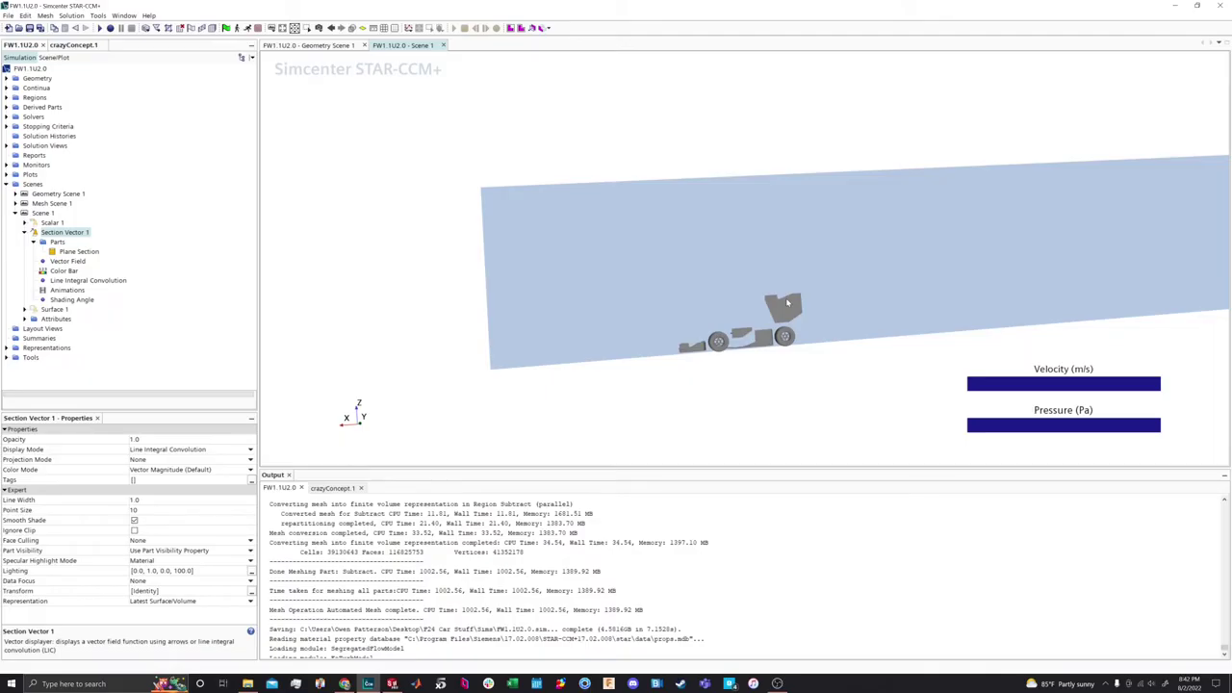
{"action": "right_click", "coordinate": [55, 309]}
{"action": "key", "text": "Escape"}
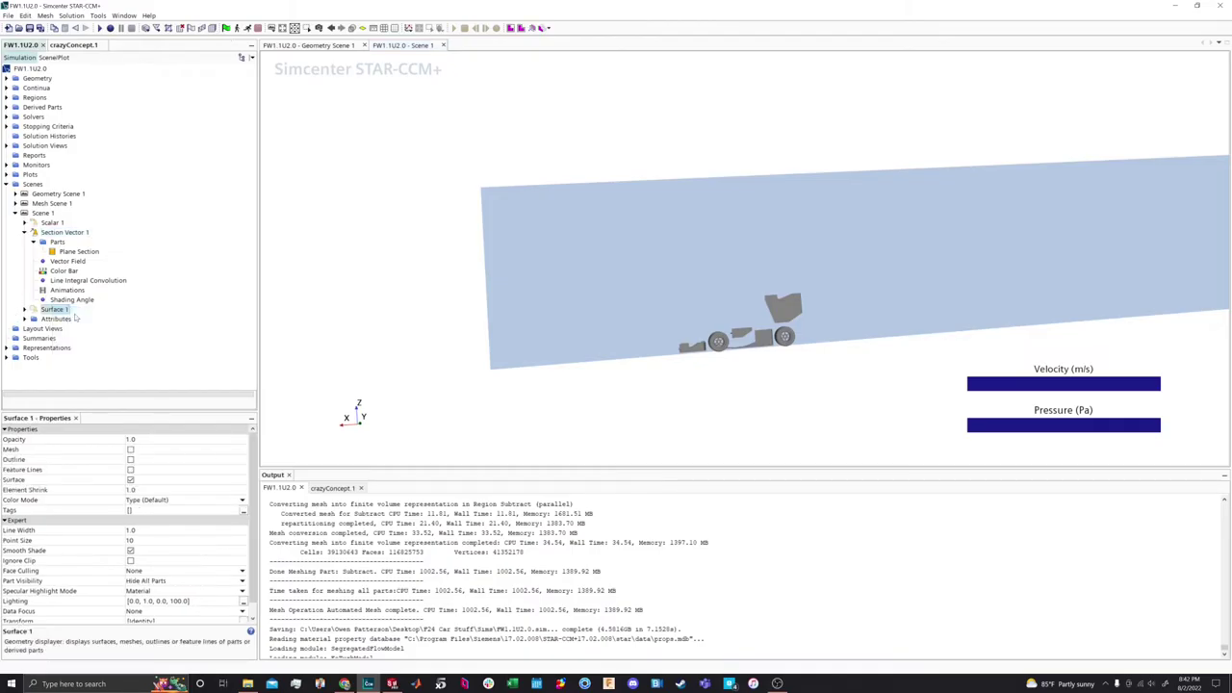
{"action": "right_click", "coordinate": [45, 224]}
{"action": "left_click", "coordinate": [89, 231]}
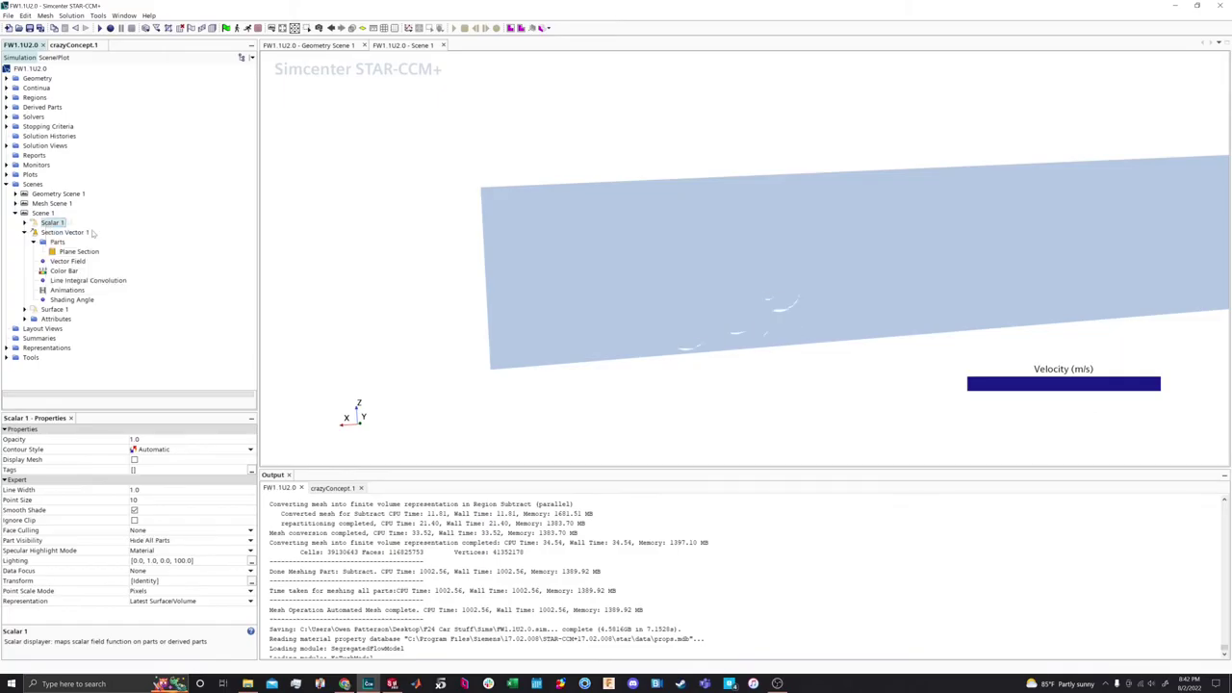
Switch Scene 1 to parallel projection and align the view straight onto the plane section, looking along the Y axis
{"action": "scroll", "coordinate": [748, 366], "scroll_direction": "up", "scroll_amount": 3}
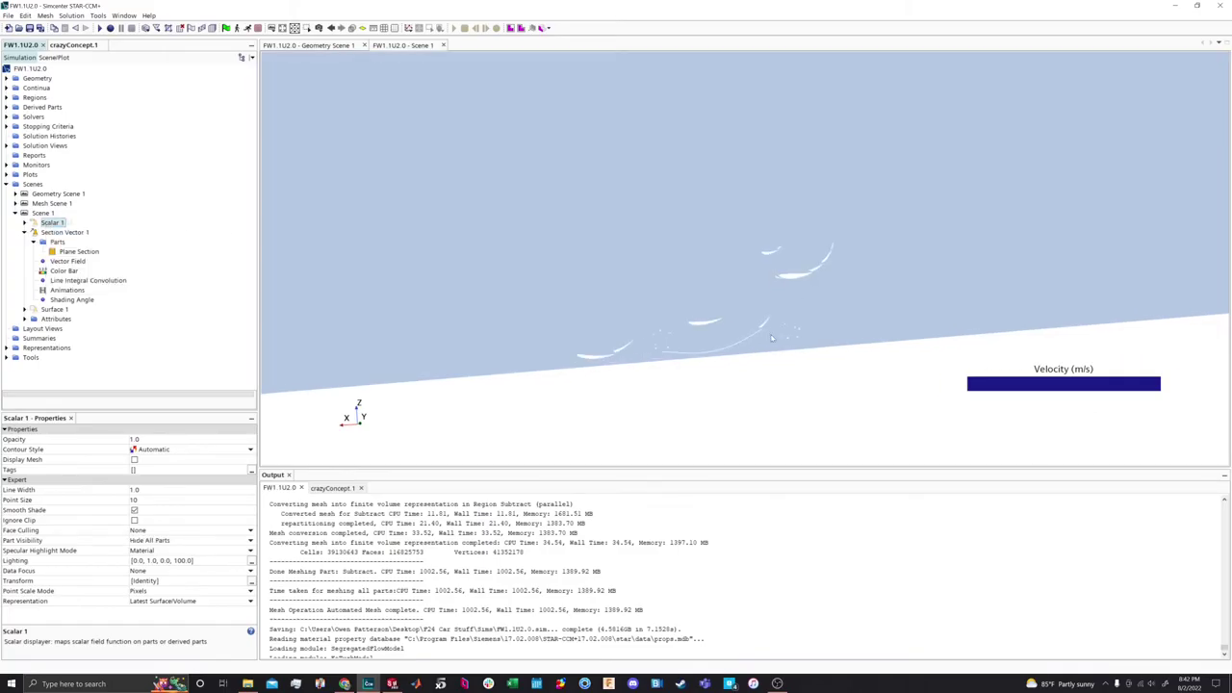
{"action": "left_click_drag", "start_coordinate": [685, 366], "coordinate": [896, 302]}
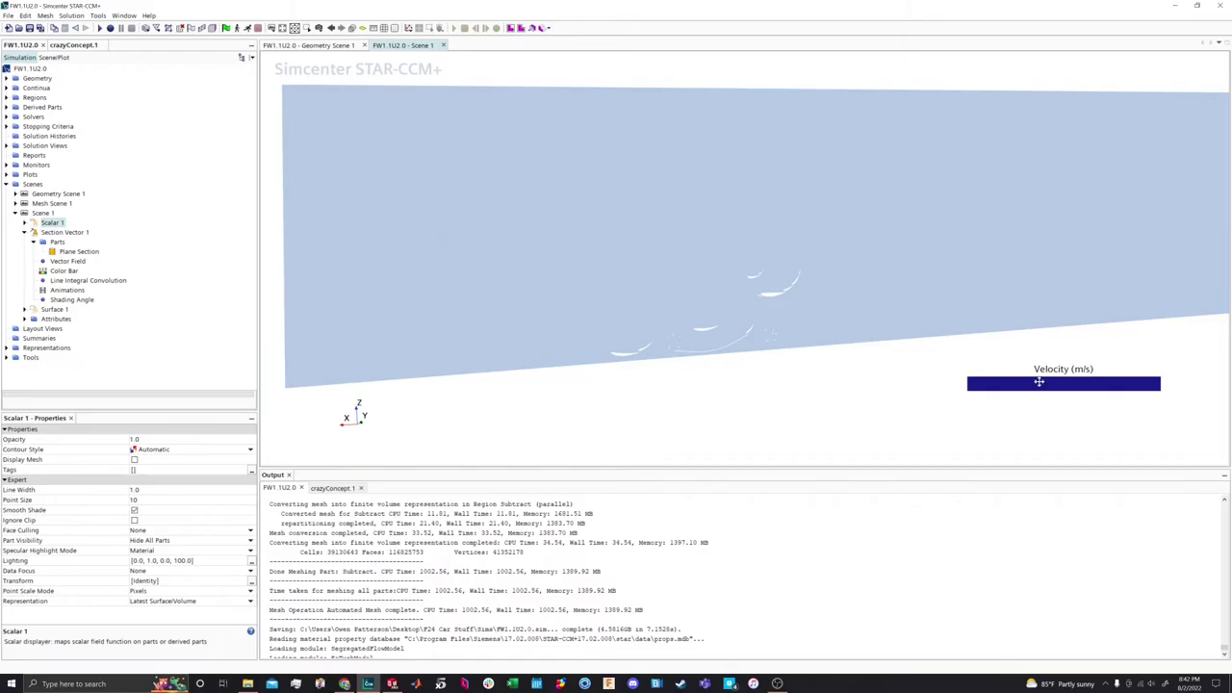
{"action": "left_click", "coordinate": [319, 28]}
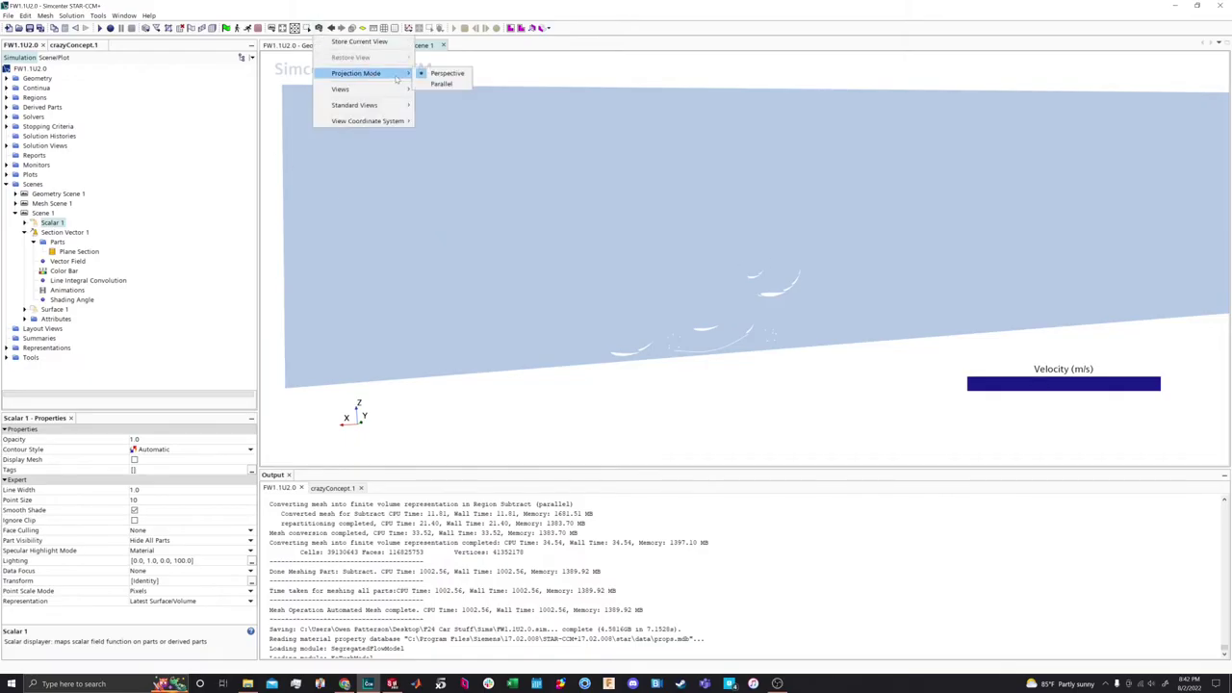
{"action": "mouse_move", "coordinate": [402, 73]}
{"action": "left_click", "coordinate": [442, 86]}
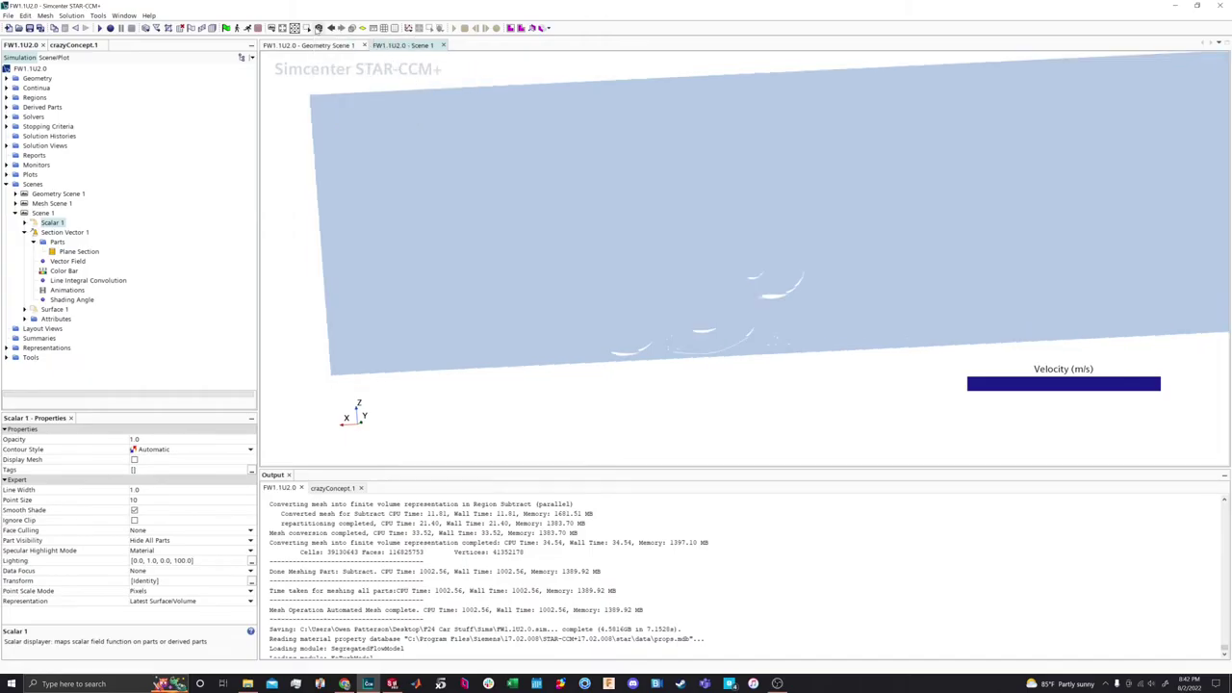
{"action": "left_click", "coordinate": [319, 28]}
{"action": "mouse_move", "coordinate": [400, 108]}
{"action": "left_click", "coordinate": [443, 105]}
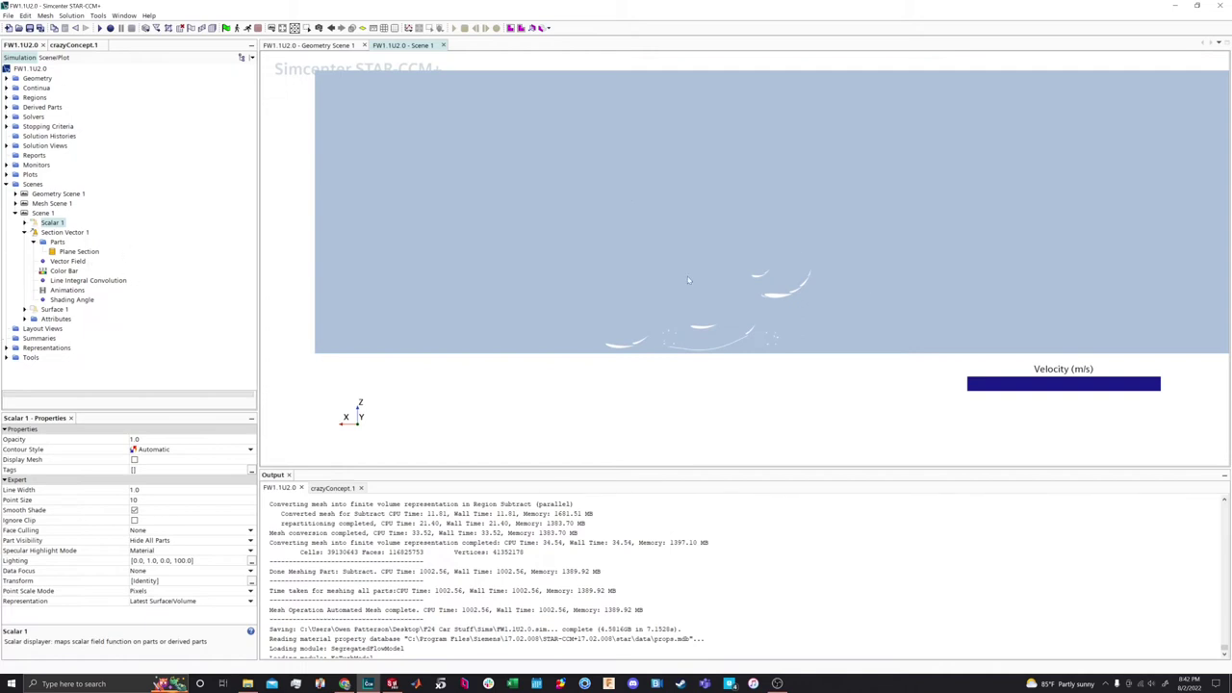
{"action": "scroll", "coordinate": [928, 353], "scroll_direction": "down", "scroll_amount": 1}
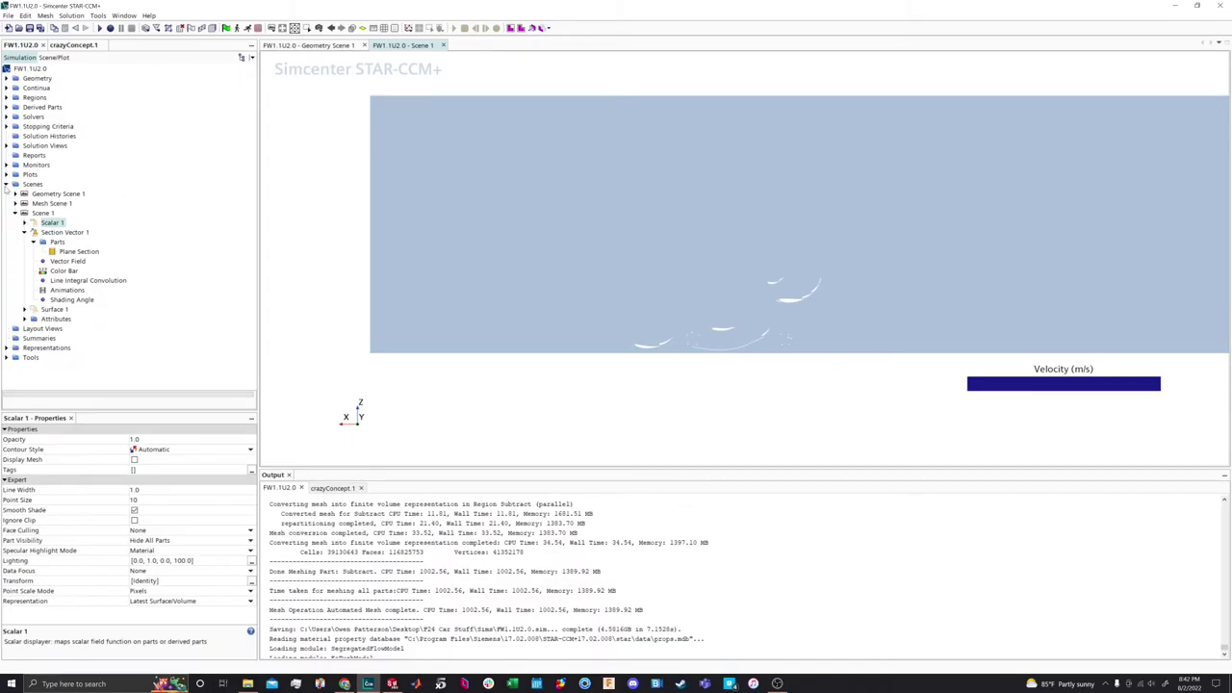
Create a new Center of Loads report from the Flow / Energy category
{"action": "left_click", "coordinate": [7, 184]}
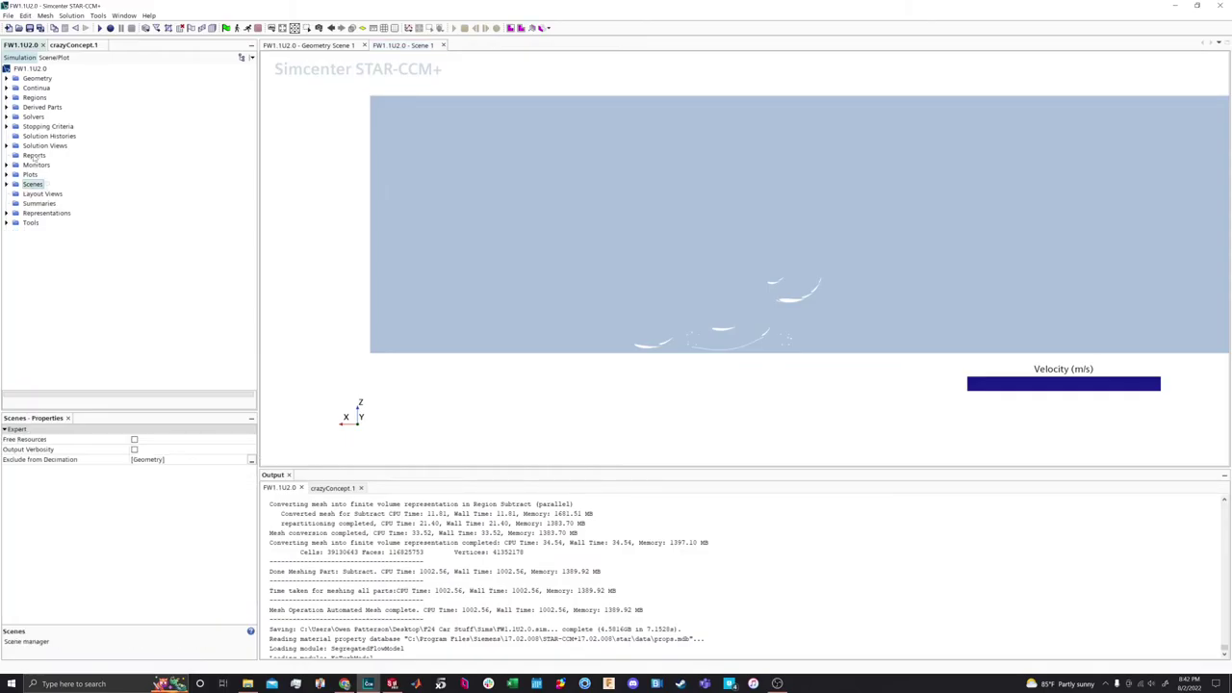
{"action": "left_click", "coordinate": [34, 155]}
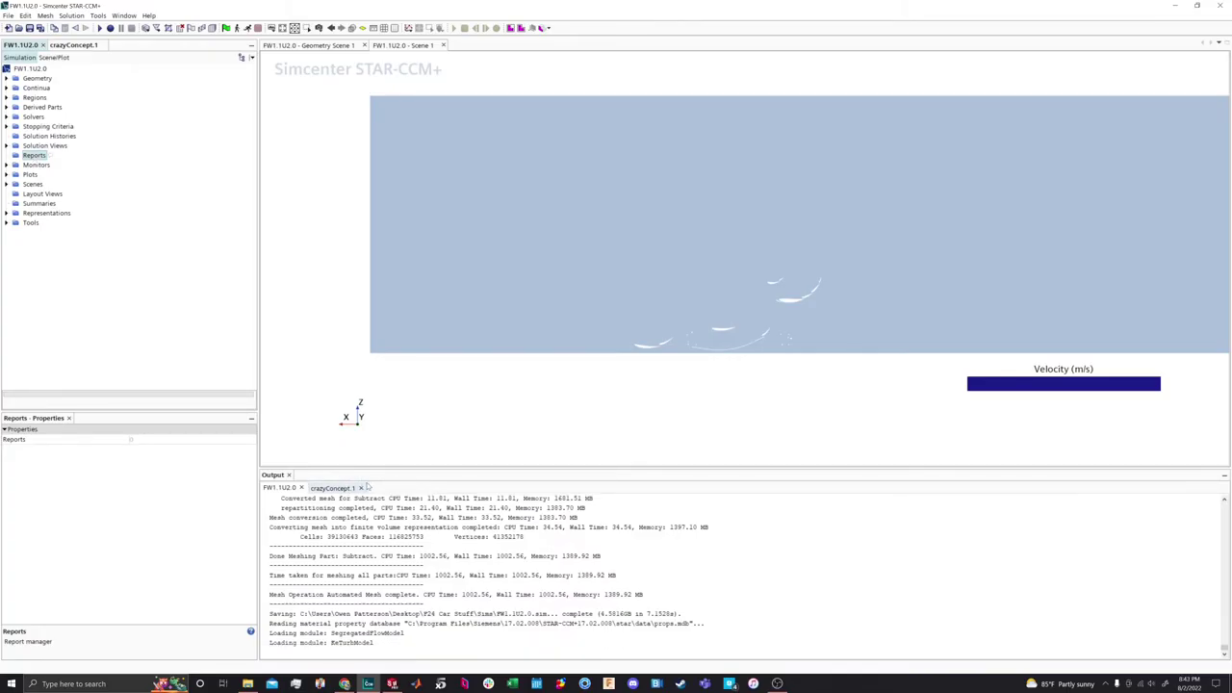
{"action": "right_click", "coordinate": [36, 158]}
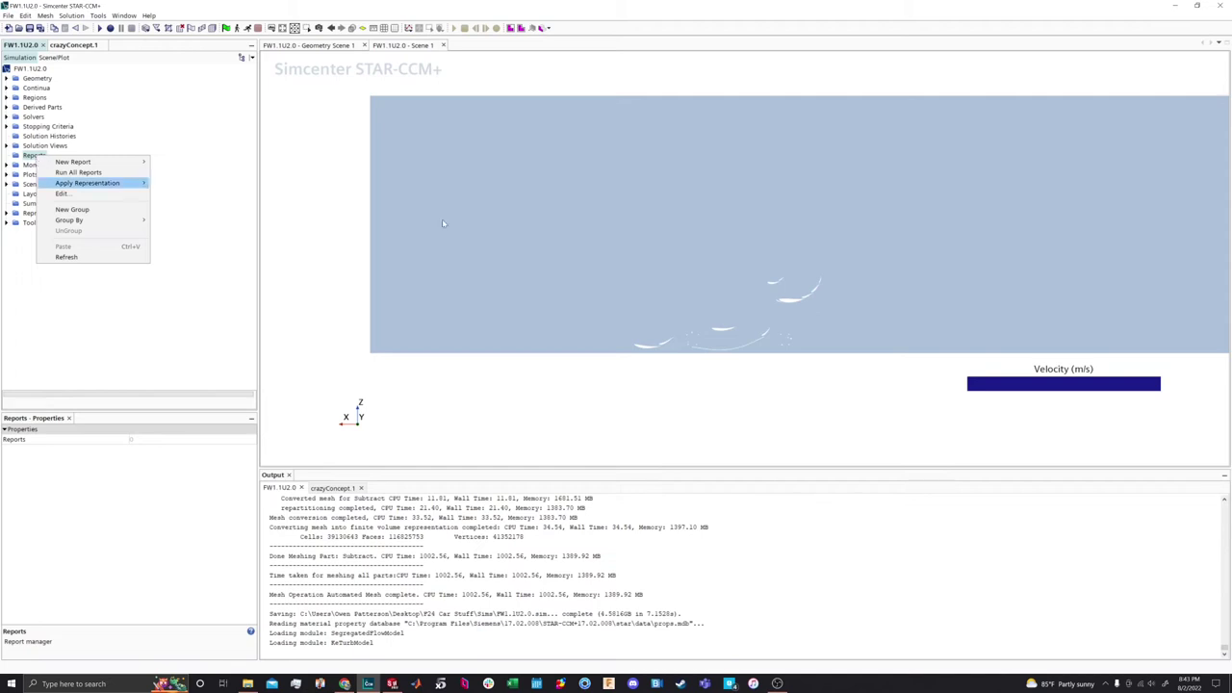
{"action": "left_click", "coordinate": [748, 360]}
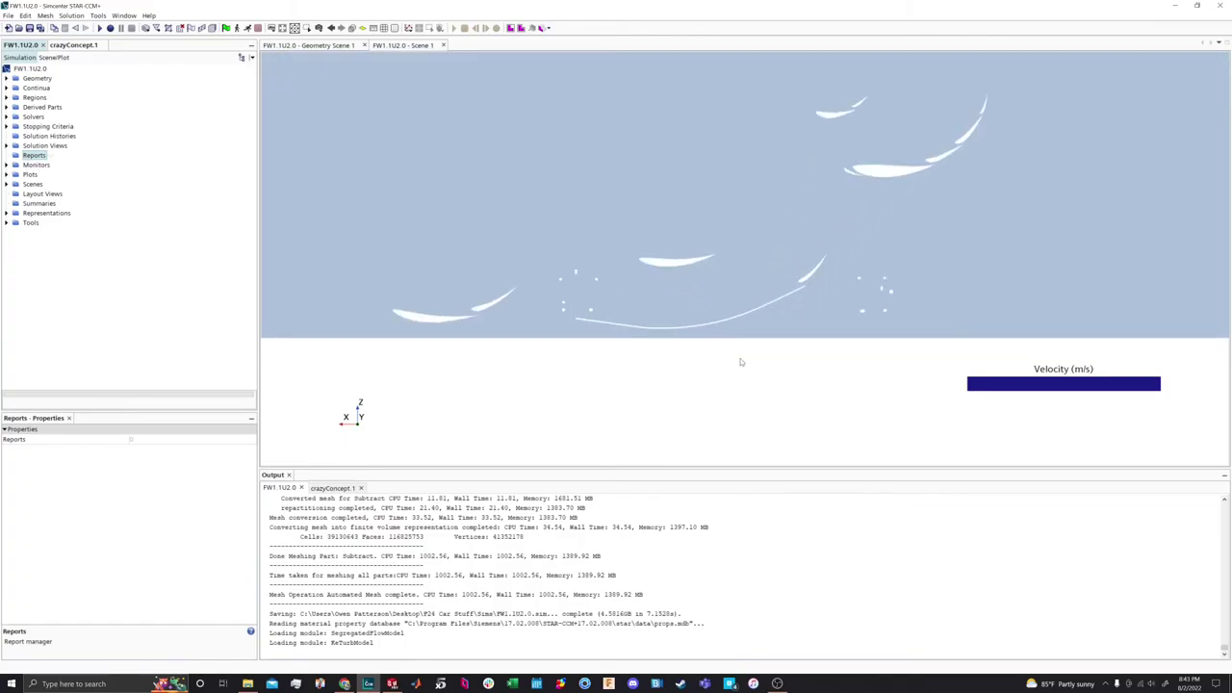
{"action": "right_click", "coordinate": [31, 158]}
{"action": "mouse_move", "coordinate": [53, 165]}
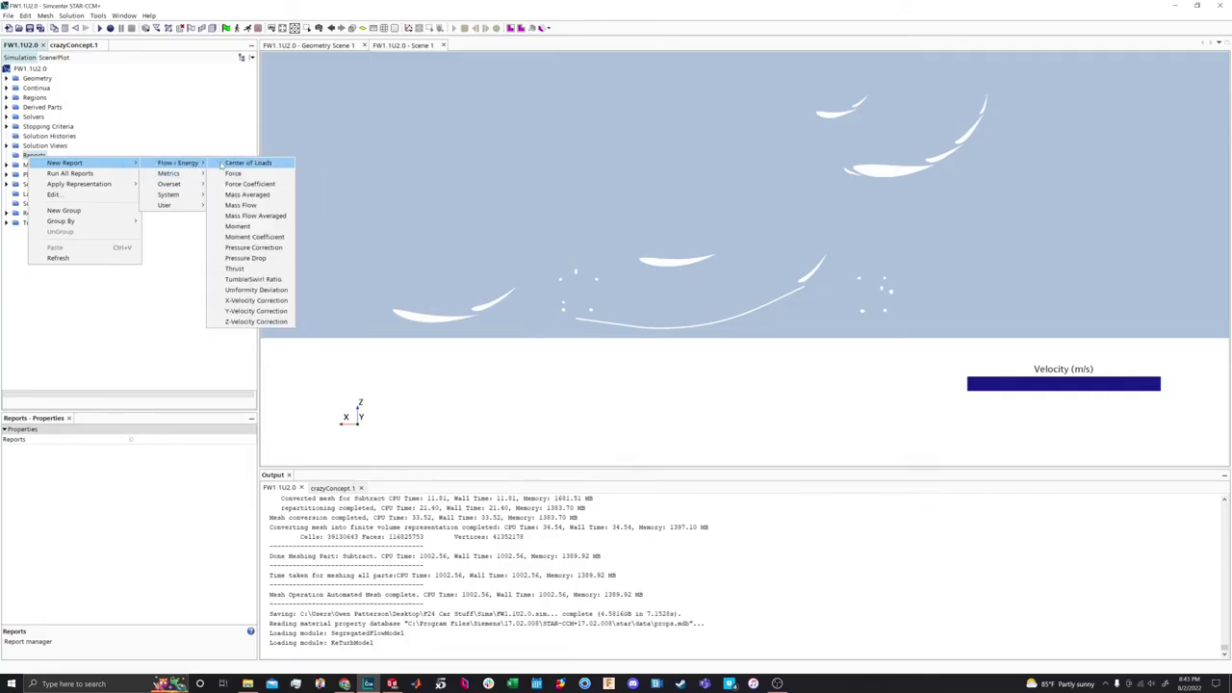
{"action": "left_click", "coordinate": [228, 164]}
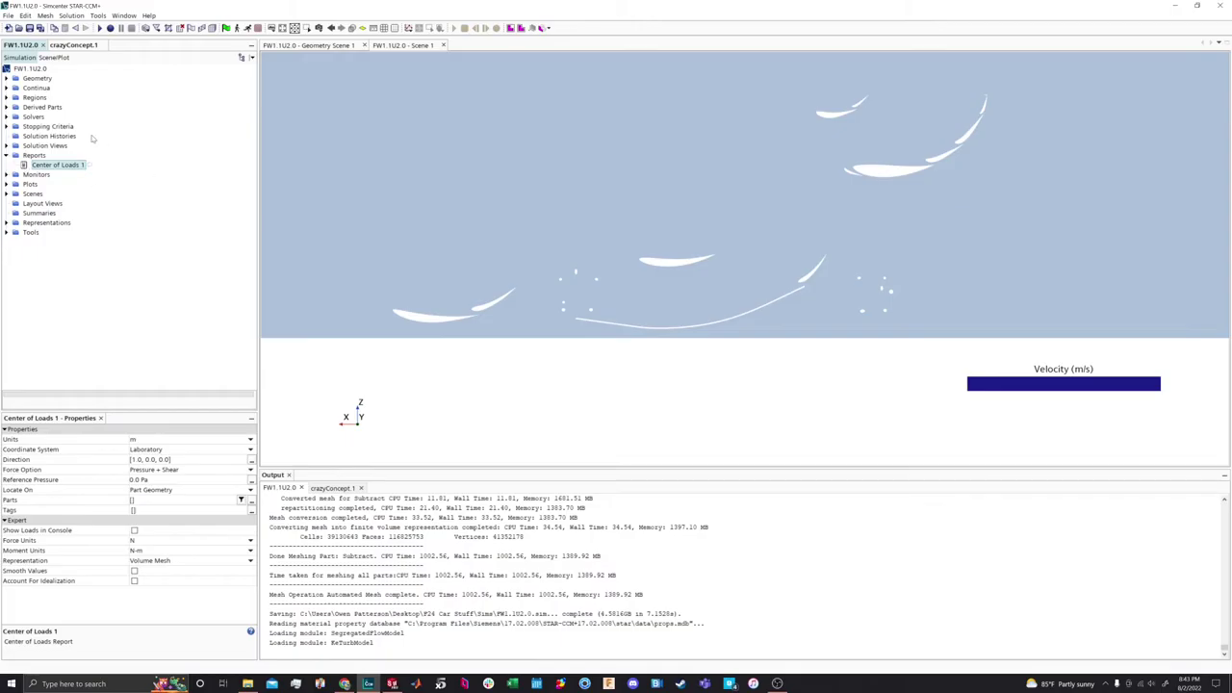
Set the Center of Loads report's units to in and its direction to -1.0, 0.0, 0.0
{"action": "left_click", "coordinate": [210, 441]}
{"action": "left_click", "coordinate": [140, 478]}
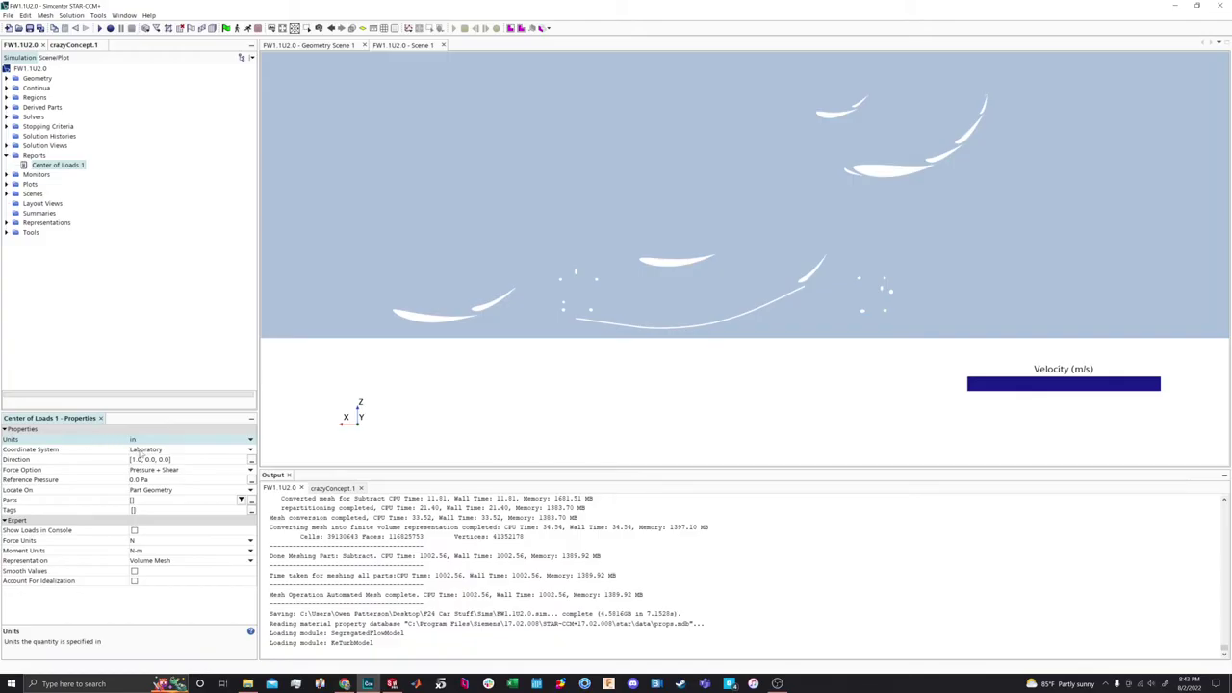
{"action": "left_click", "coordinate": [140, 461]}
{"action": "left_click", "coordinate": [137, 460]}
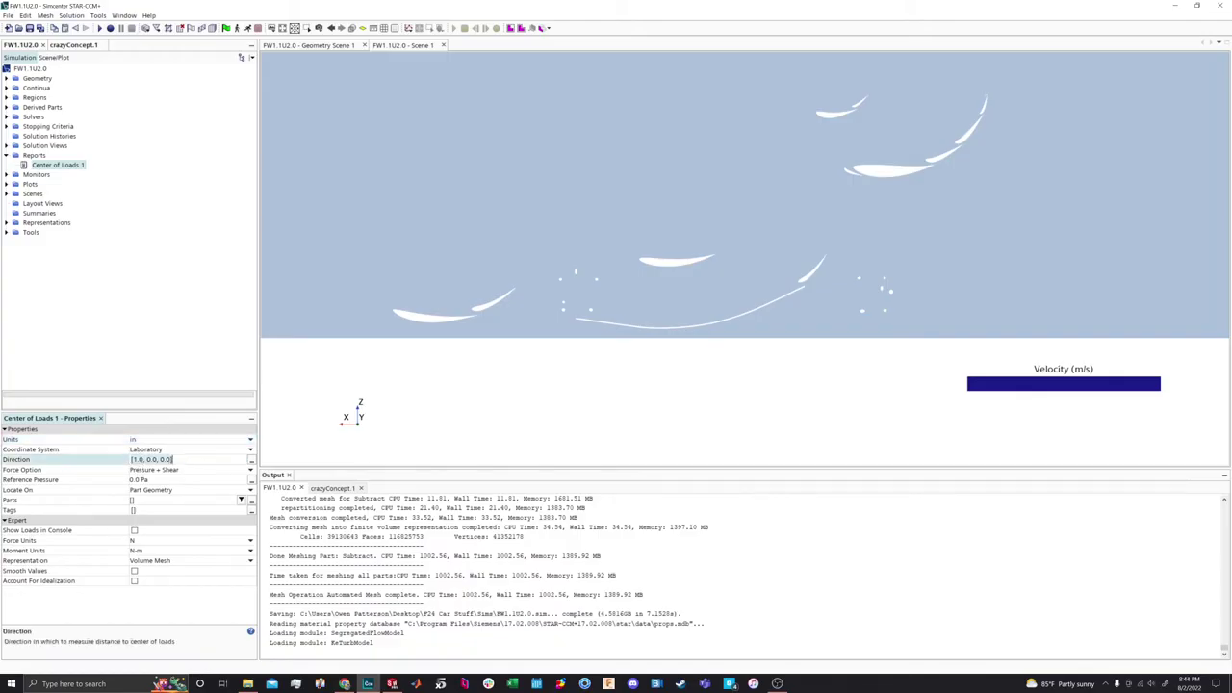
{"action": "double_click", "coordinate": [137, 460]}
{"action": "type", "text": "-1"}
{"action": "key", "text": "Return"}
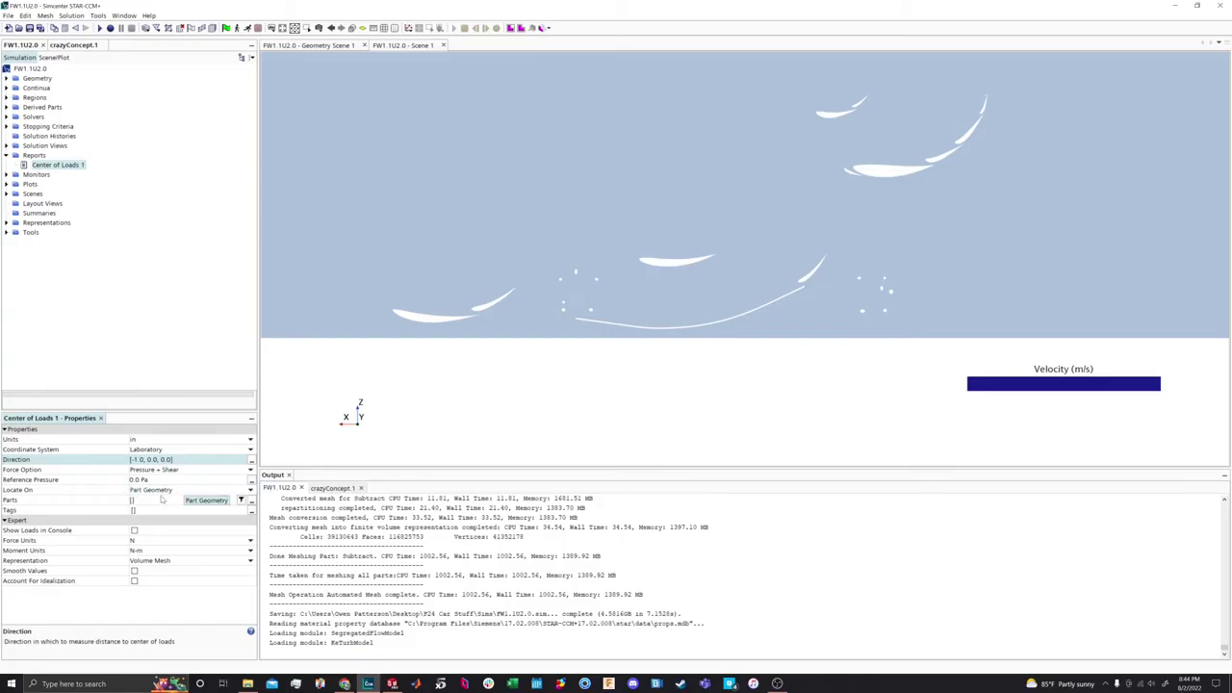
Assign the Subtract region's SIDE WING, FRONT WING, REAR WING and UNDERTRAY boundaries as the Center of Loads report's parts
{"action": "left_click", "coordinate": [159, 500]}
{"action": "left_click", "coordinate": [430, 89]}
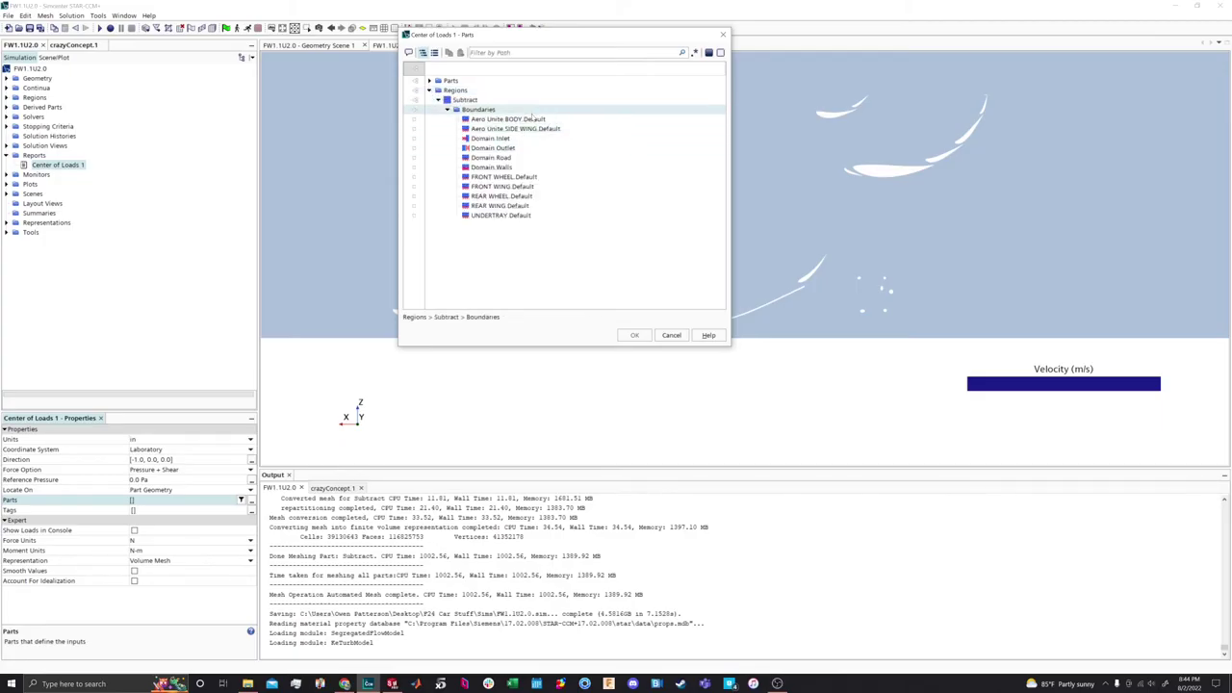
{"action": "left_click", "coordinate": [530, 128]}
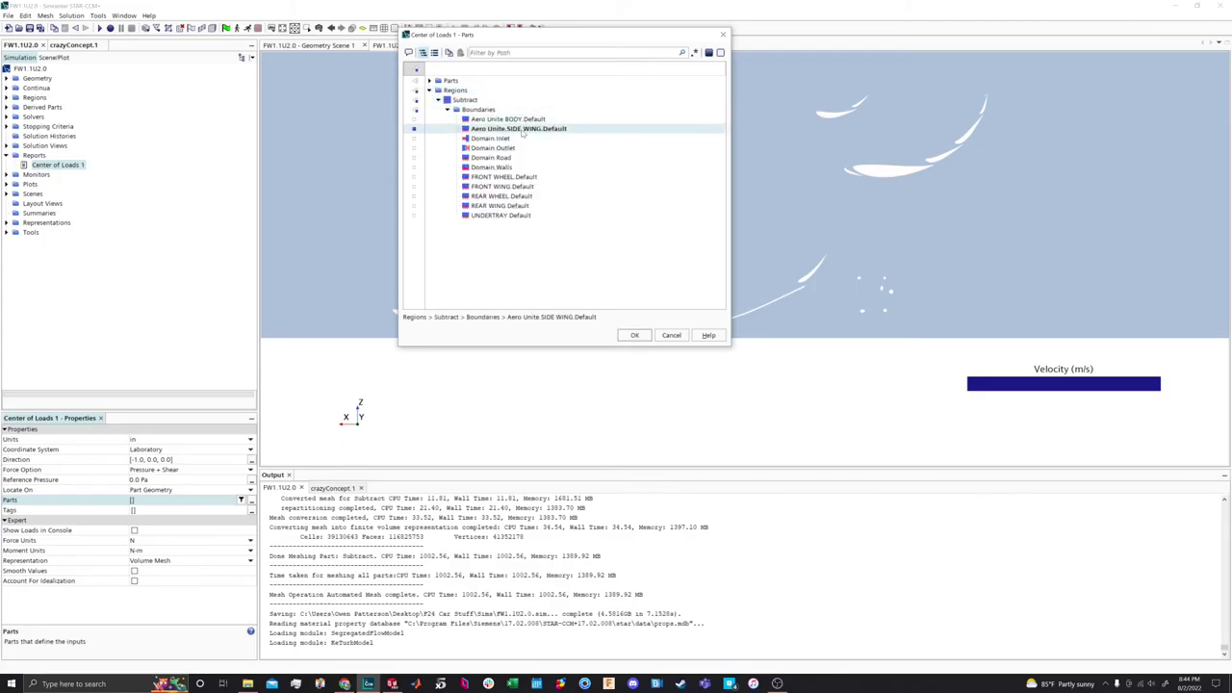
{"action": "left_click", "coordinate": [506, 187]}
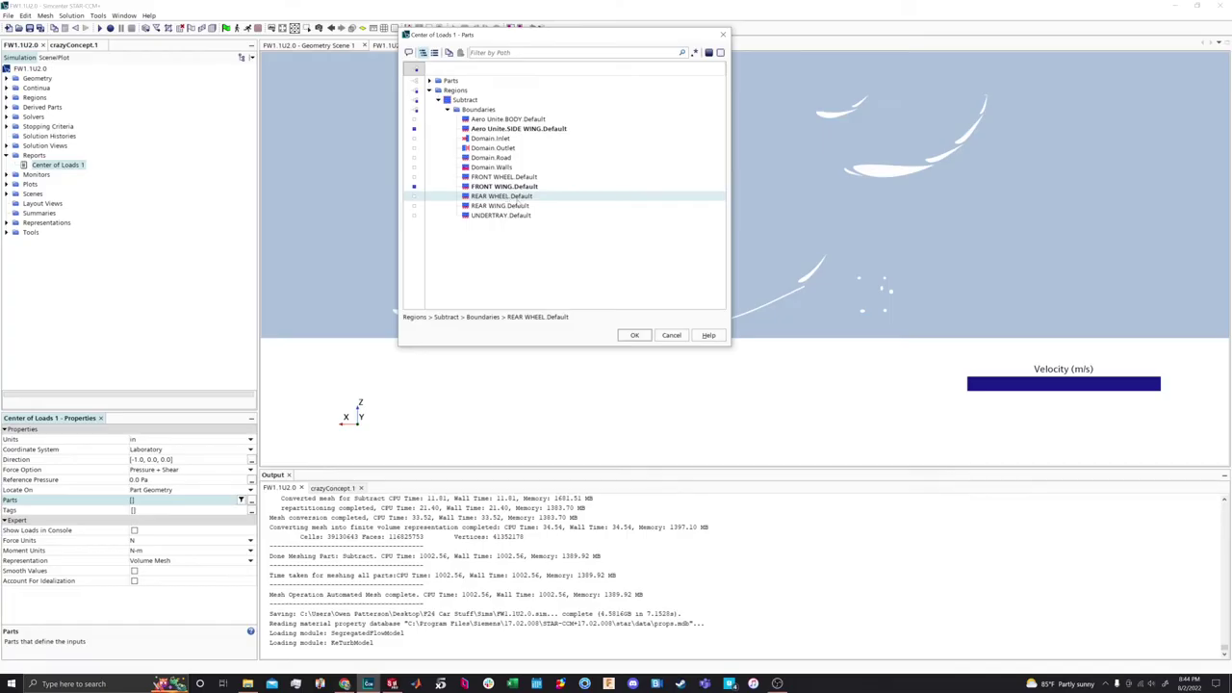
{"action": "left_click", "coordinate": [501, 215]}
{"action": "left_click", "coordinate": [501, 206]}
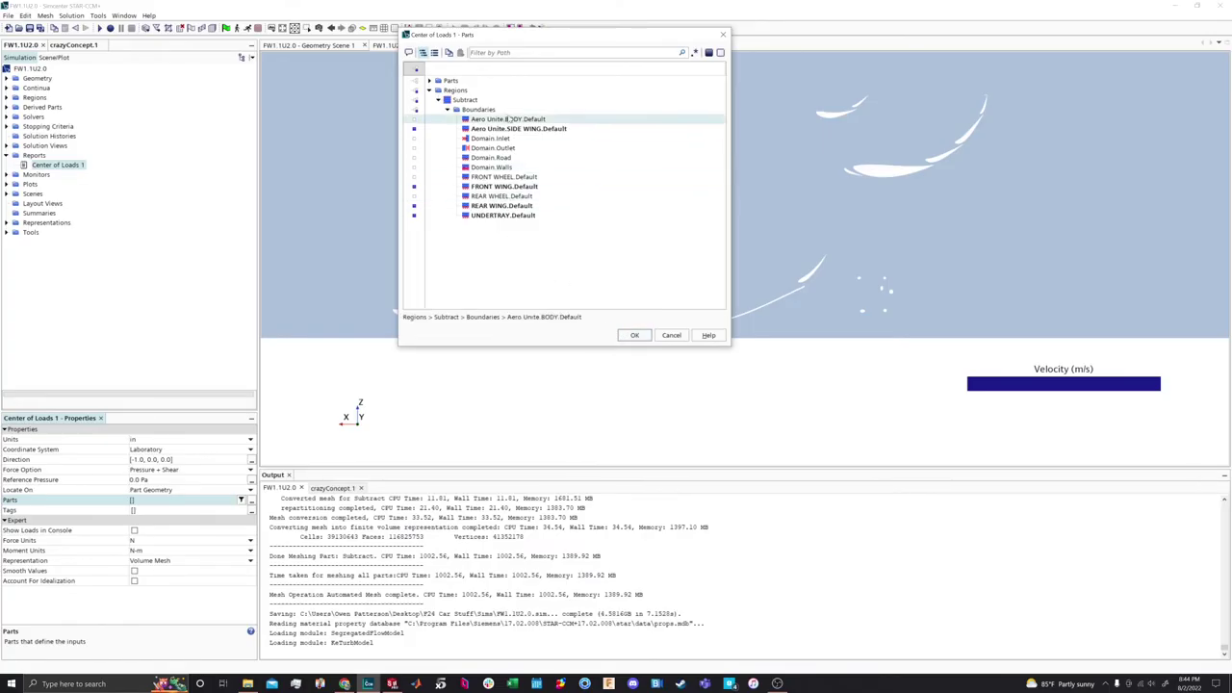
{"action": "left_click", "coordinate": [635, 335]}
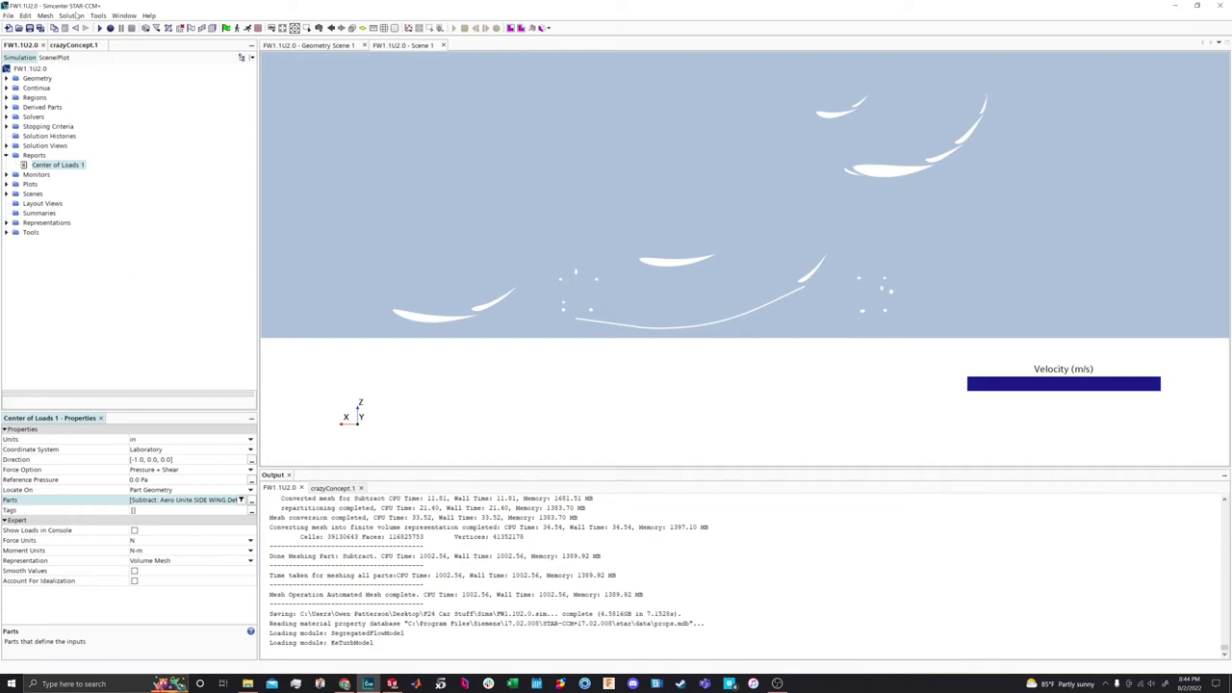
Rename the Center of Loads report as CoP
{"action": "left_click", "coordinate": [47, 167]}
{"action": "right_click", "coordinate": [48, 166]}
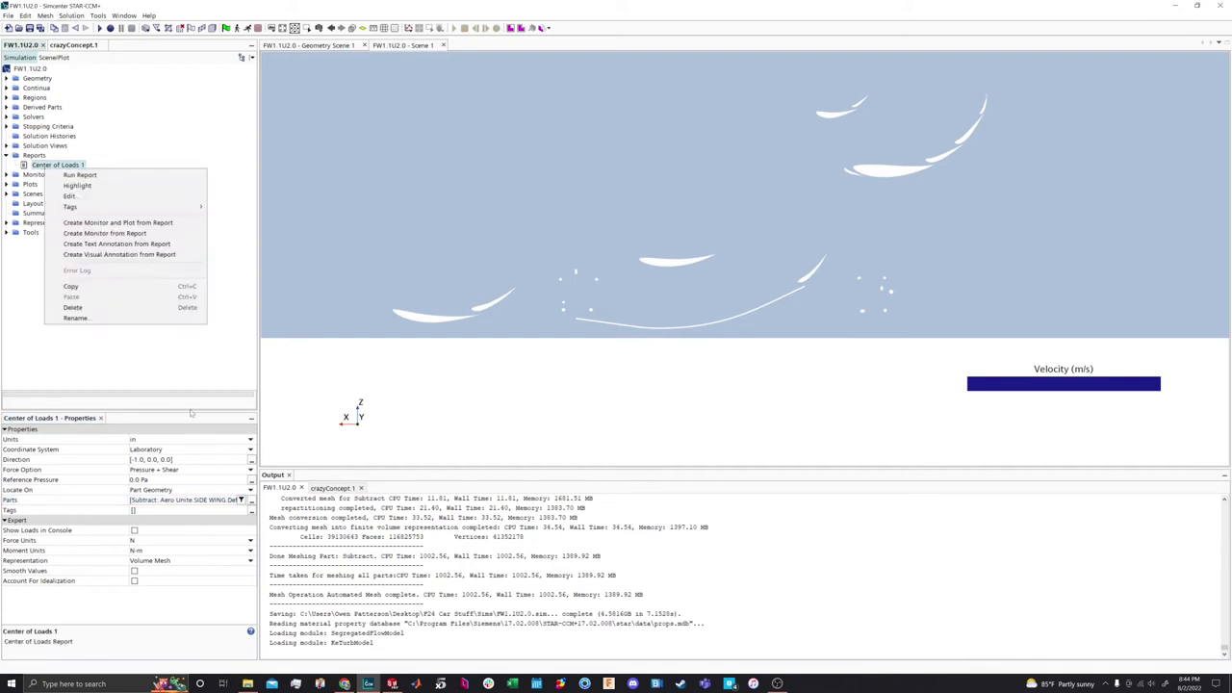
{"action": "left_click", "coordinate": [62, 319]}
{"action": "type", "text": "CoP"}
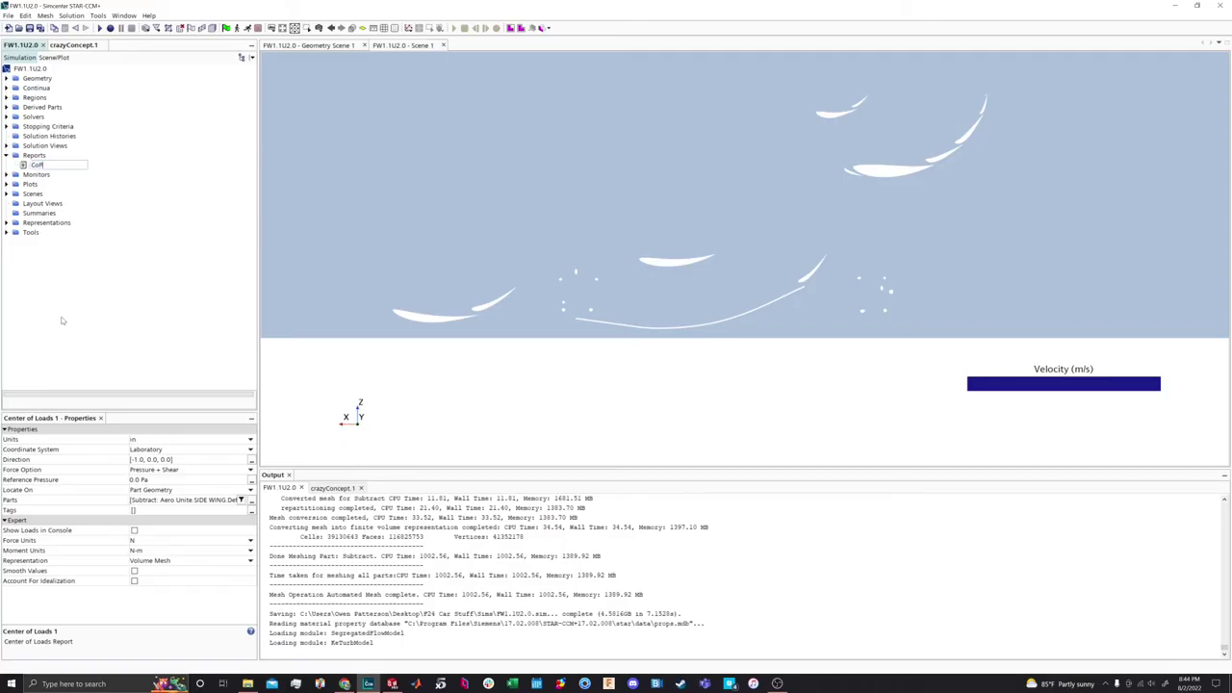
{"action": "key", "text": "Return"}
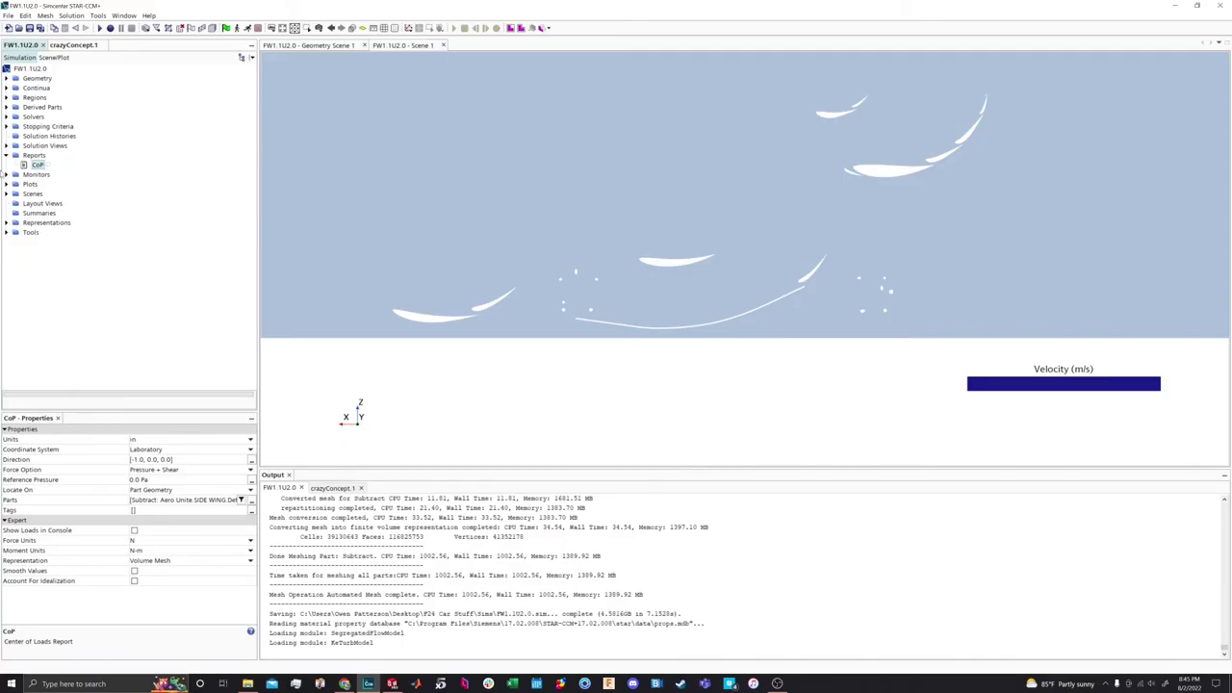
Create a monitor and plot from the CoP report, and close the plot's display
{"action": "right_click", "coordinate": [40, 169]}
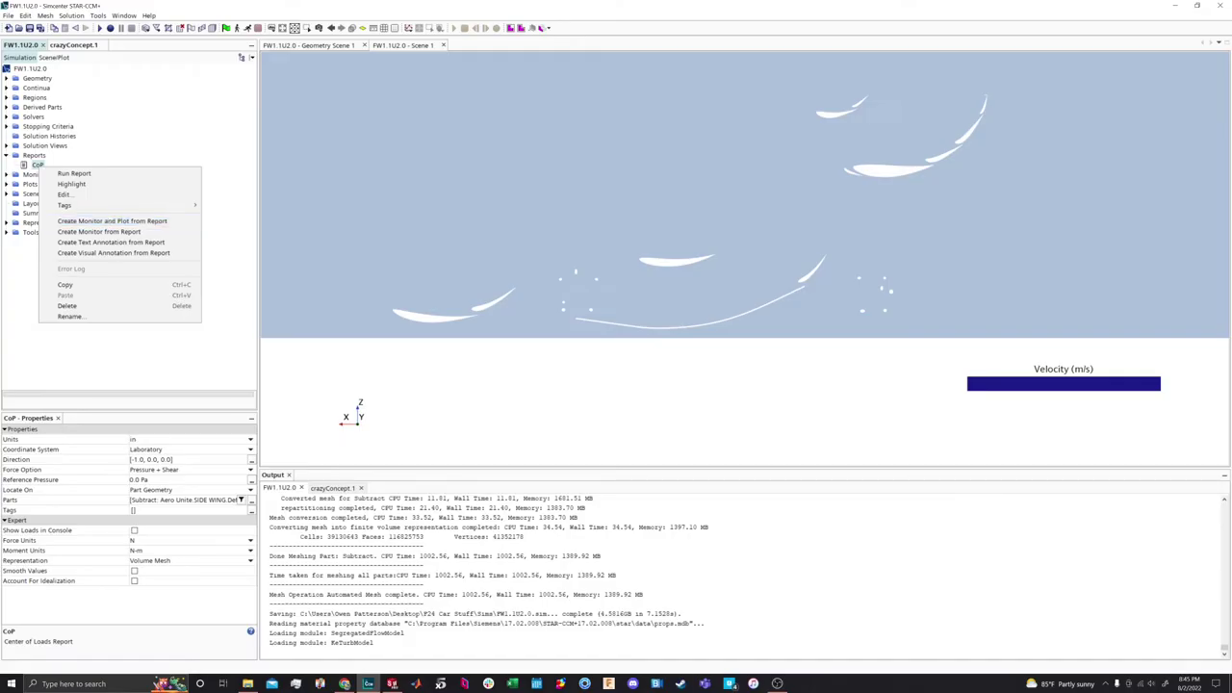
{"action": "key", "text": "Escape"}
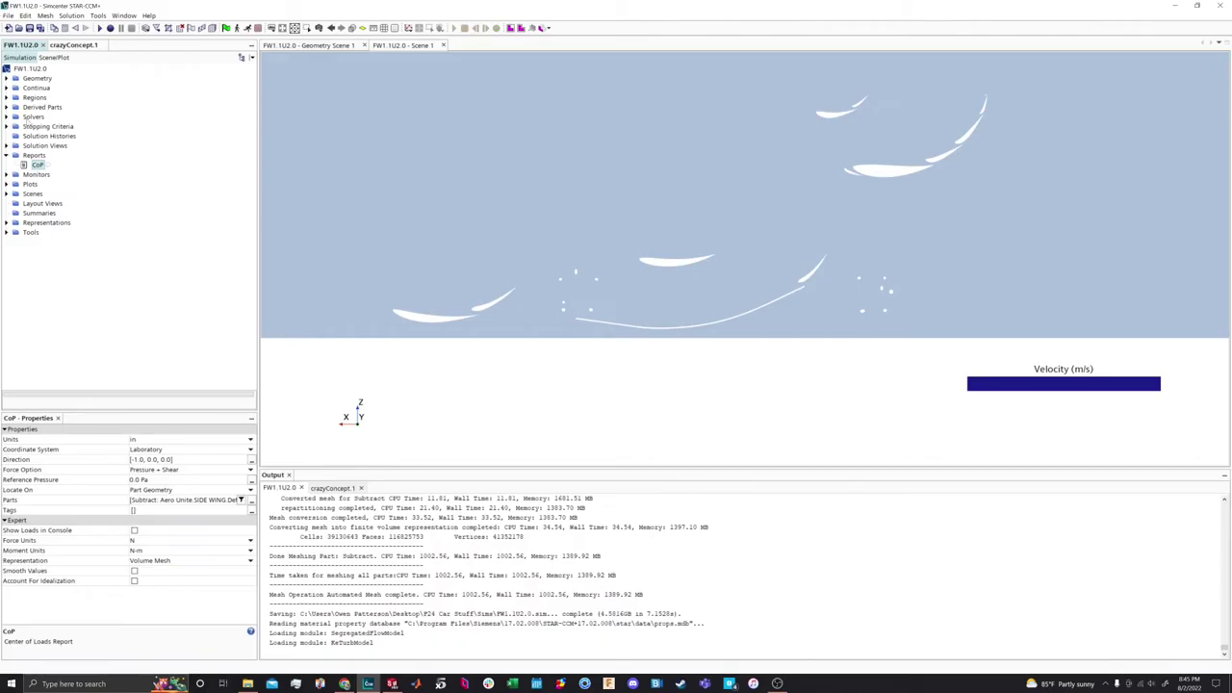
{"action": "right_click", "coordinate": [36, 166]}
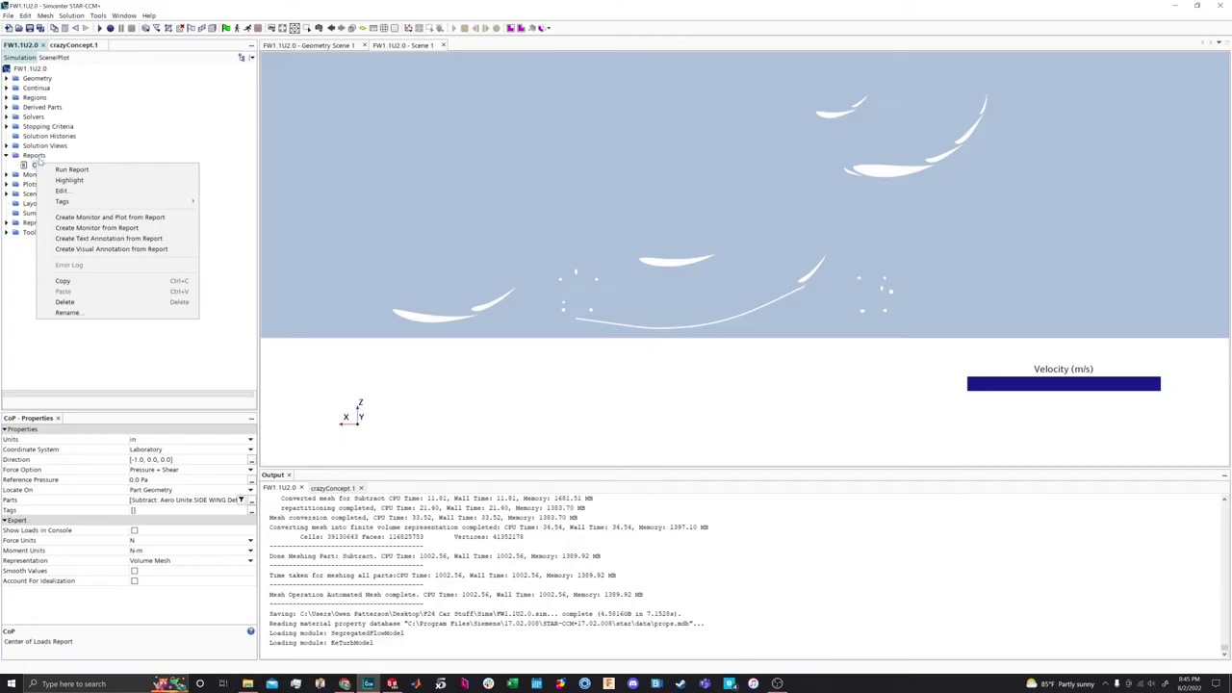
{"action": "left_click", "coordinate": [88, 219]}
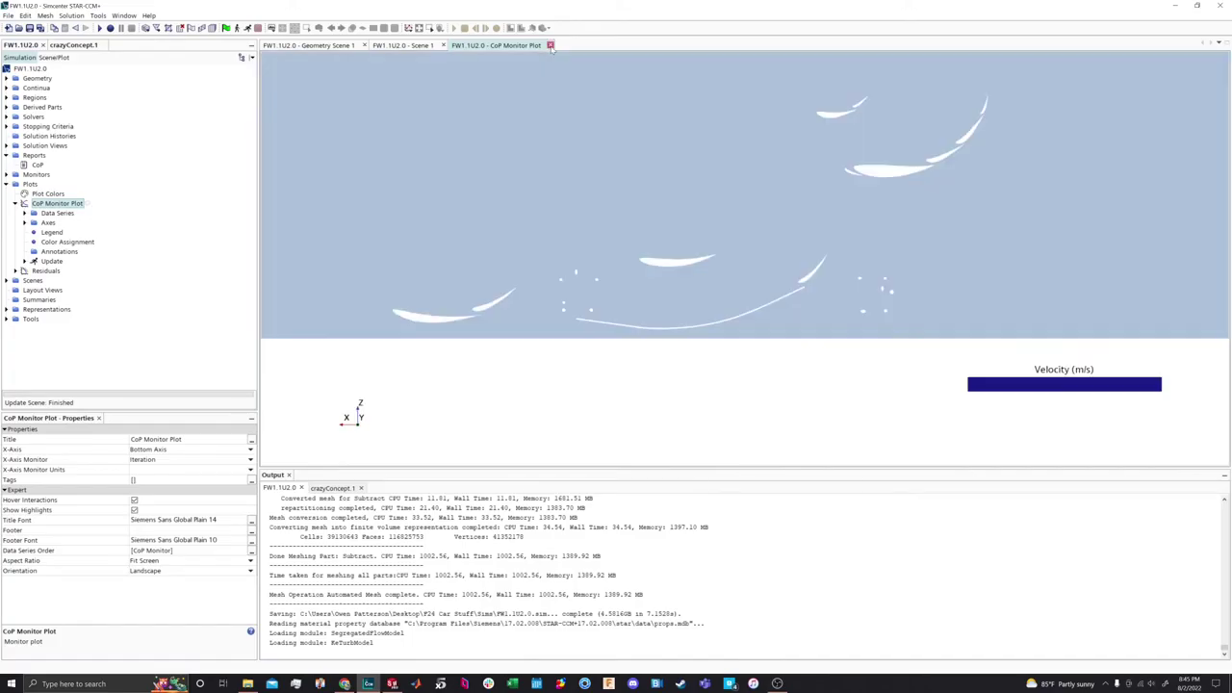
{"action": "left_click", "coordinate": [550, 45]}
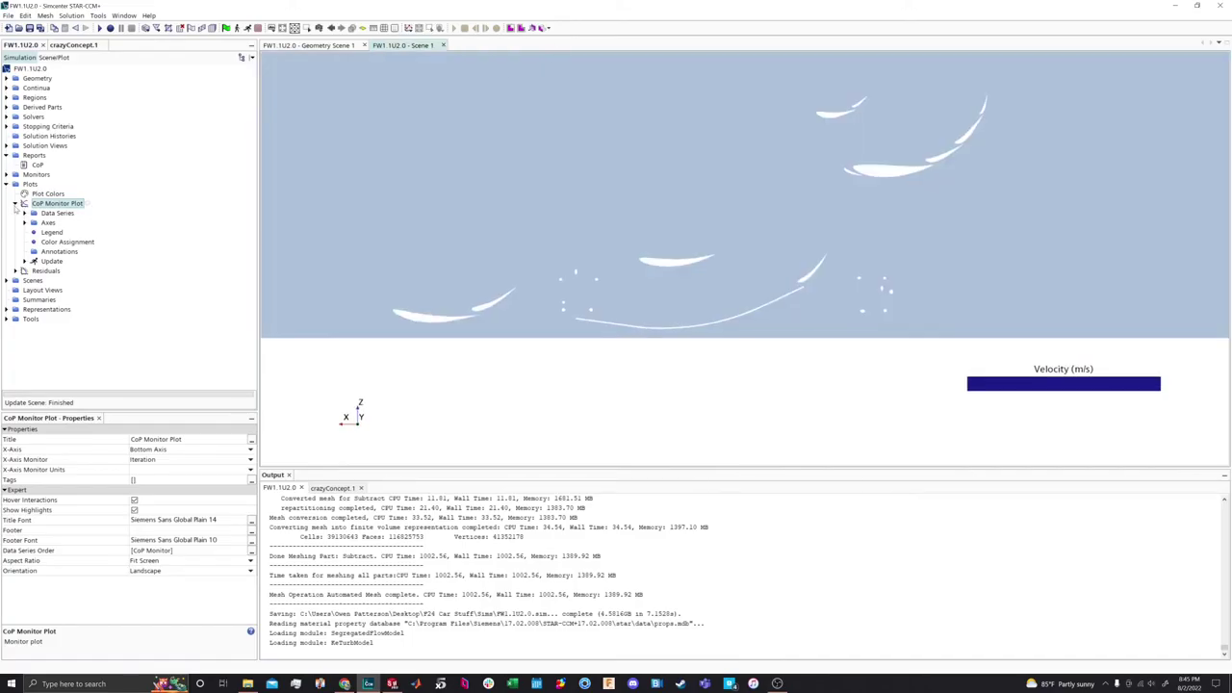
{"action": "left_click", "coordinate": [14, 203]}
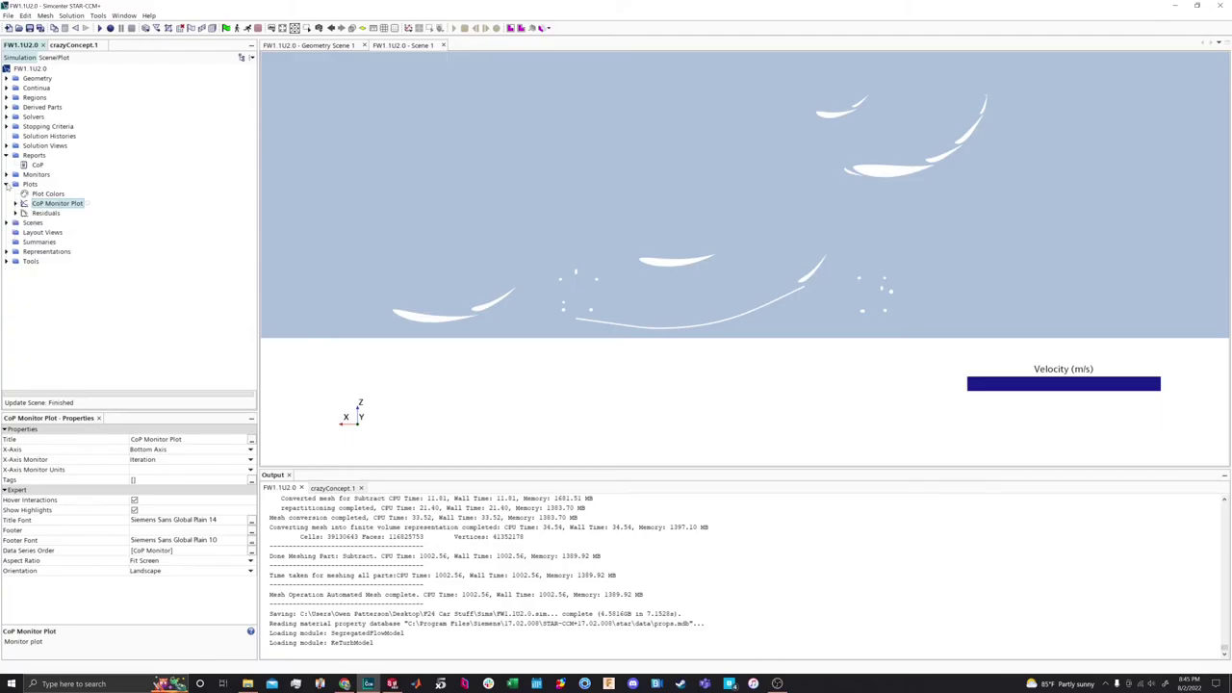
{"action": "left_click", "coordinate": [6, 184]}
Create a new Force report
{"action": "right_click", "coordinate": [40, 157]}
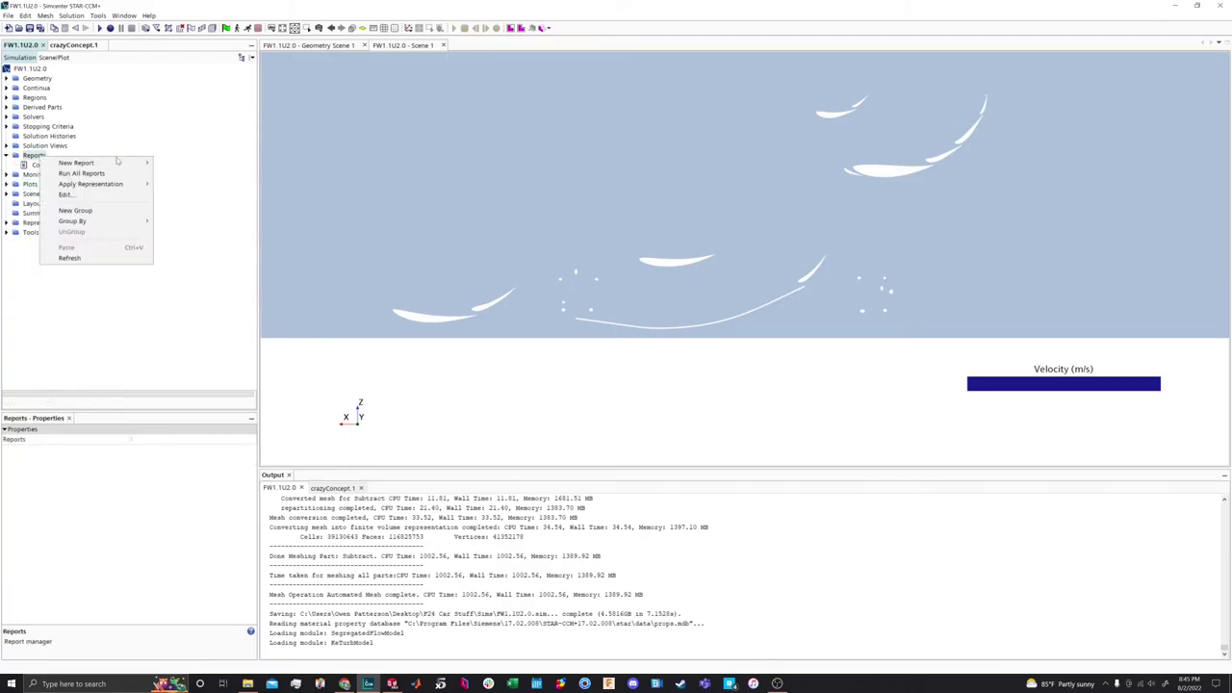
{"action": "mouse_move", "coordinate": [96, 163]}
{"action": "mouse_move", "coordinate": [173, 164]}
{"action": "left_click", "coordinate": [247, 173]}
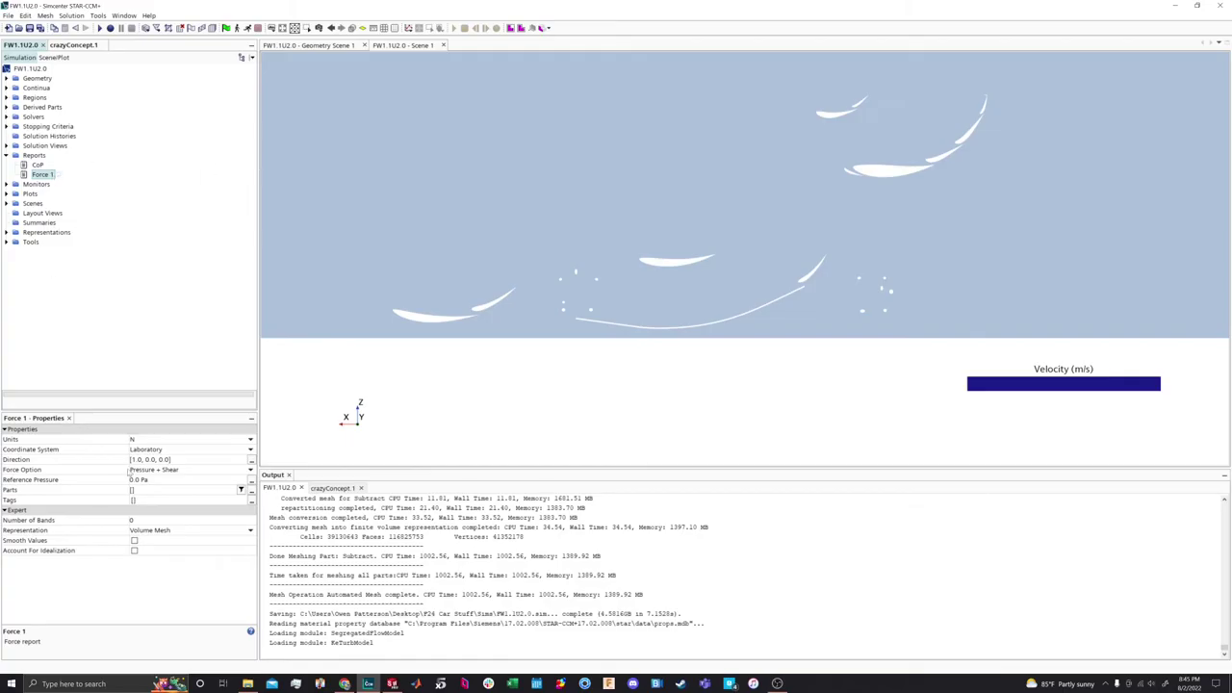
Set the new Force report's units to lbf and its direction to -1.0, 0.0, 0.0
{"action": "left_click", "coordinate": [150, 441]}
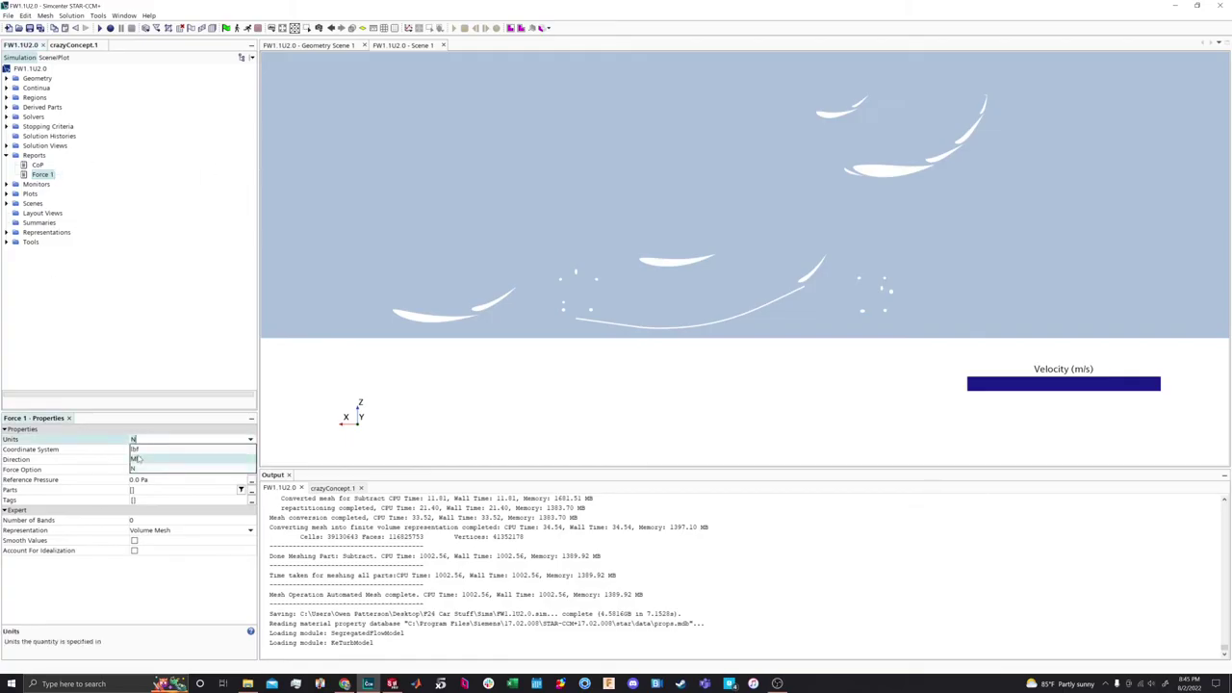
{"action": "left_click", "coordinate": [135, 449]}
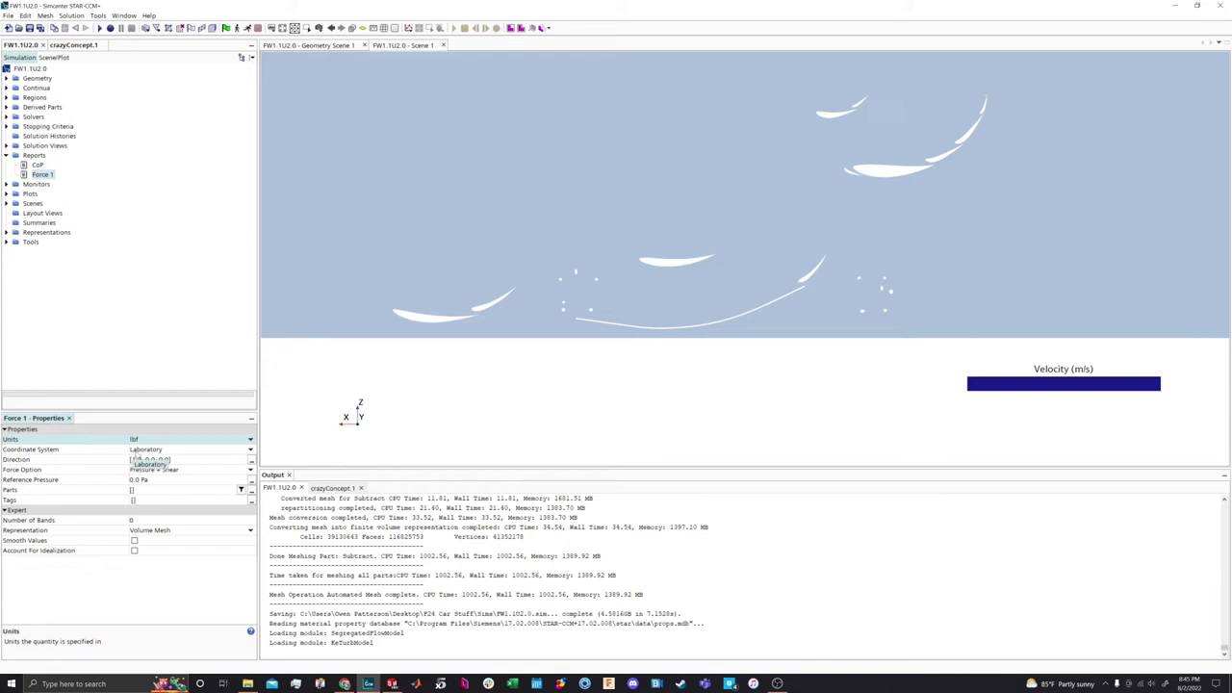
{"action": "double_click", "coordinate": [137, 459]}
{"action": "type", "text": "-1"}
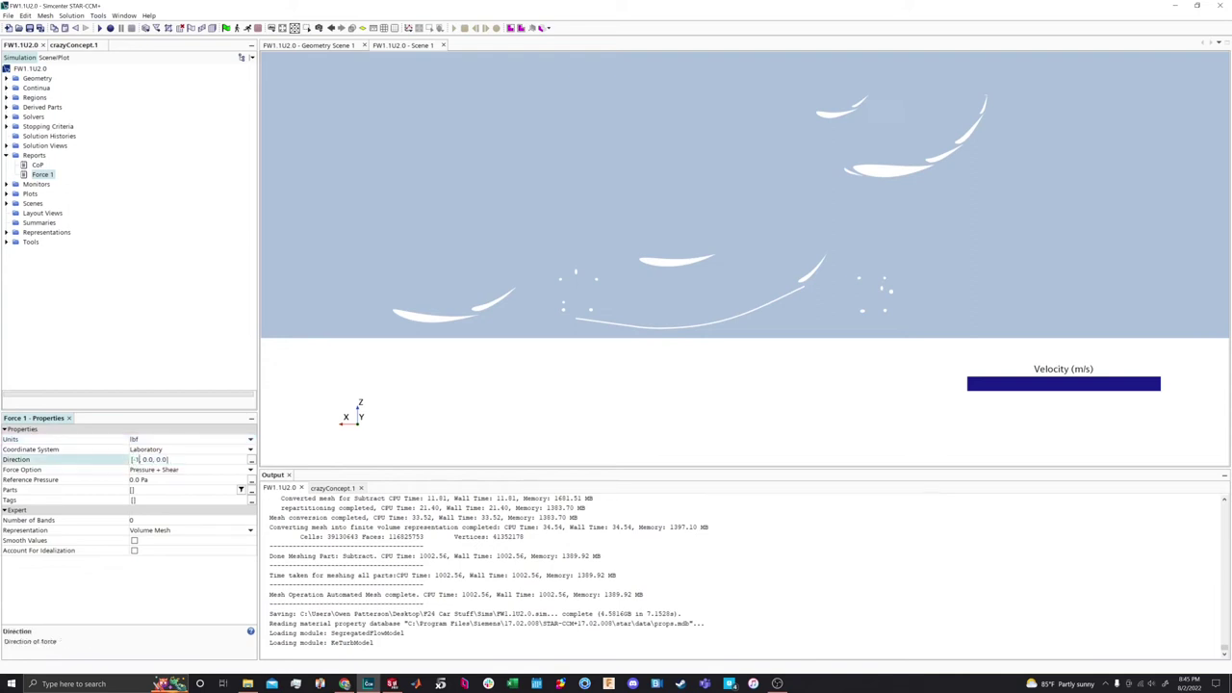
Assign the Subtract region's SIDE WING, FRONT WING and REAR WING boundaries as the Force report's parts
{"action": "left_click", "coordinate": [145, 490]}
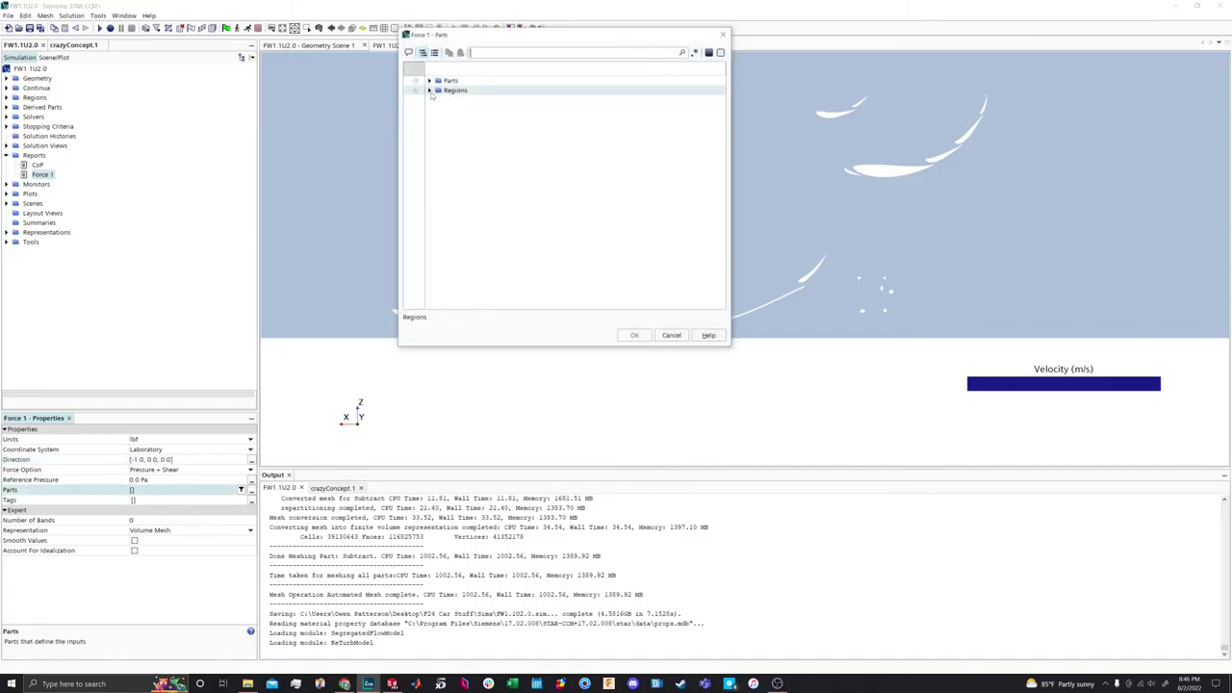
{"action": "left_click", "coordinate": [429, 90]}
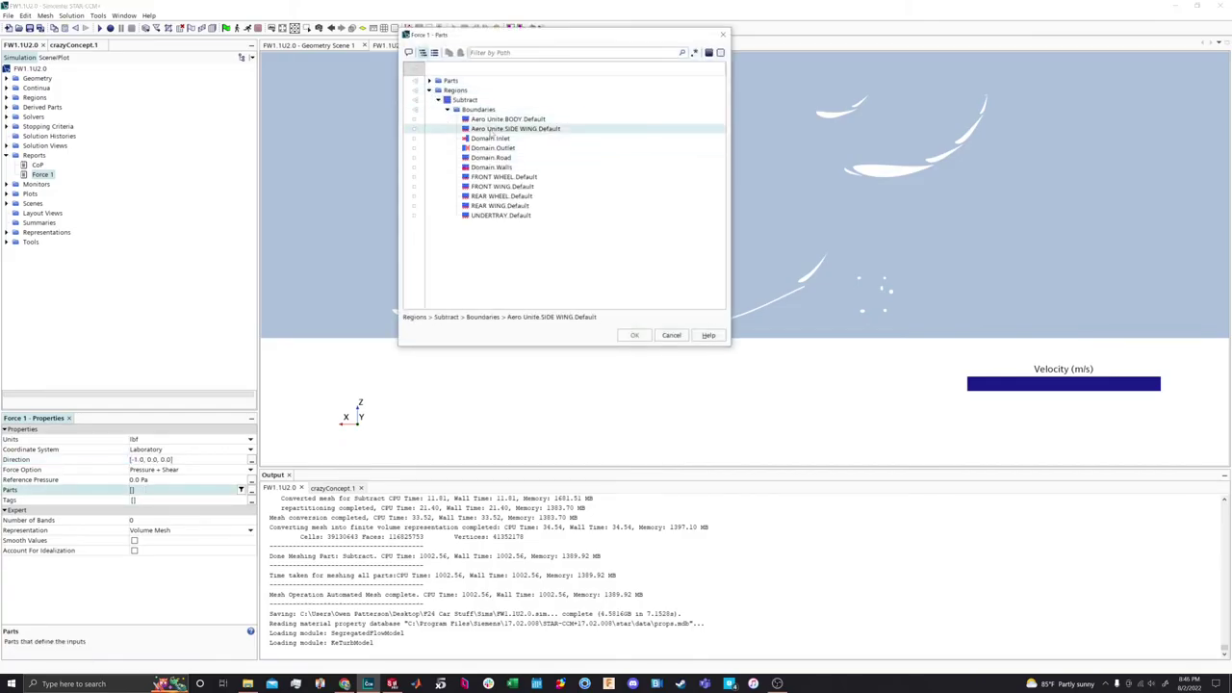
{"action": "left_click", "coordinate": [508, 128]}
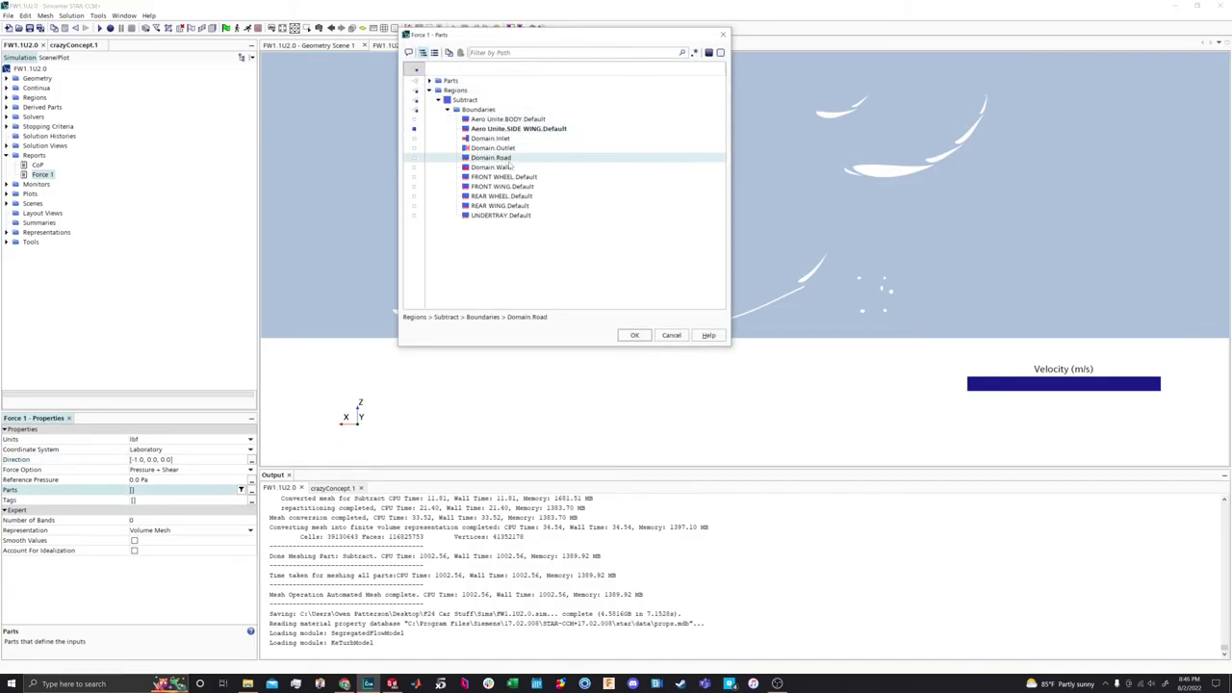
{"action": "left_click", "coordinate": [501, 186]}
{"action": "left_click", "coordinate": [495, 206]}
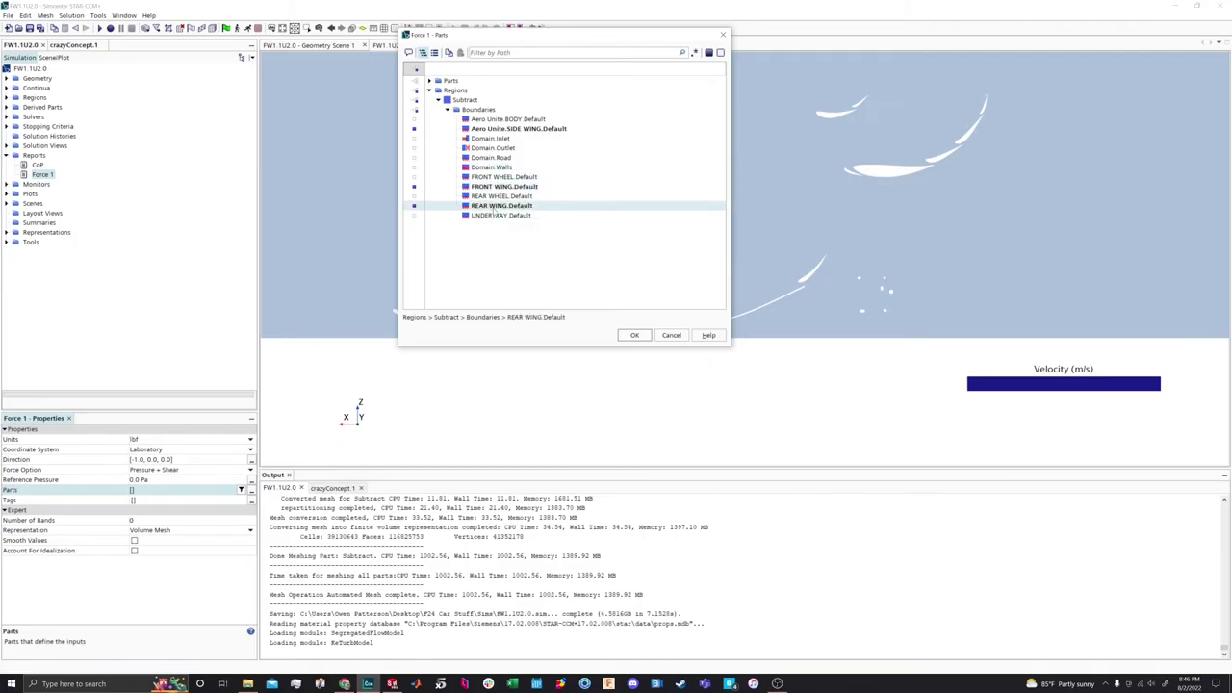
{"action": "left_click", "coordinate": [635, 335]}
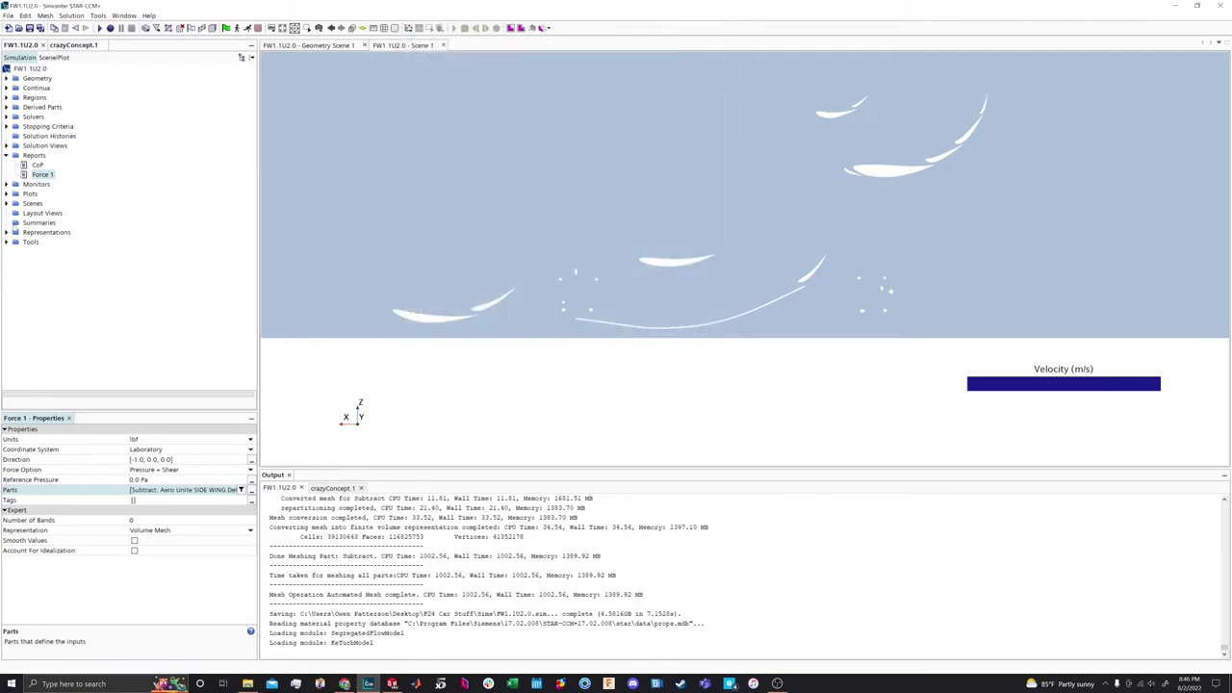
Rename the Force report as Drag FP
{"action": "right_click", "coordinate": [36, 175]}
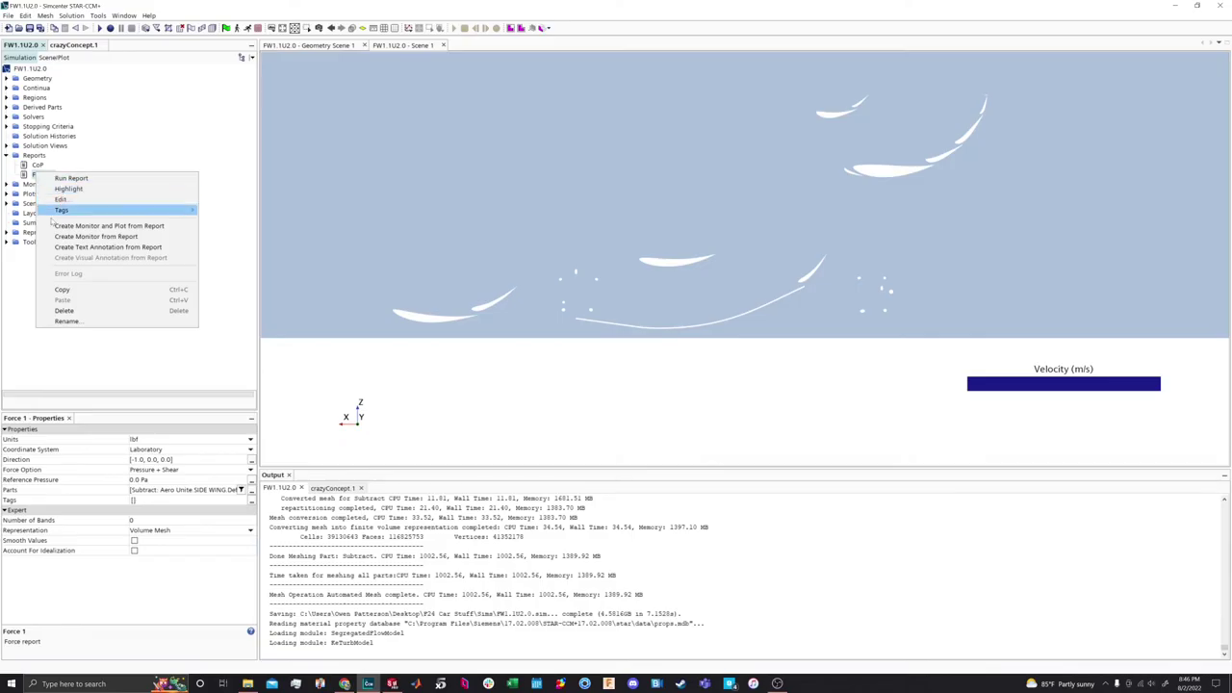
{"action": "left_click", "coordinate": [68, 321]}
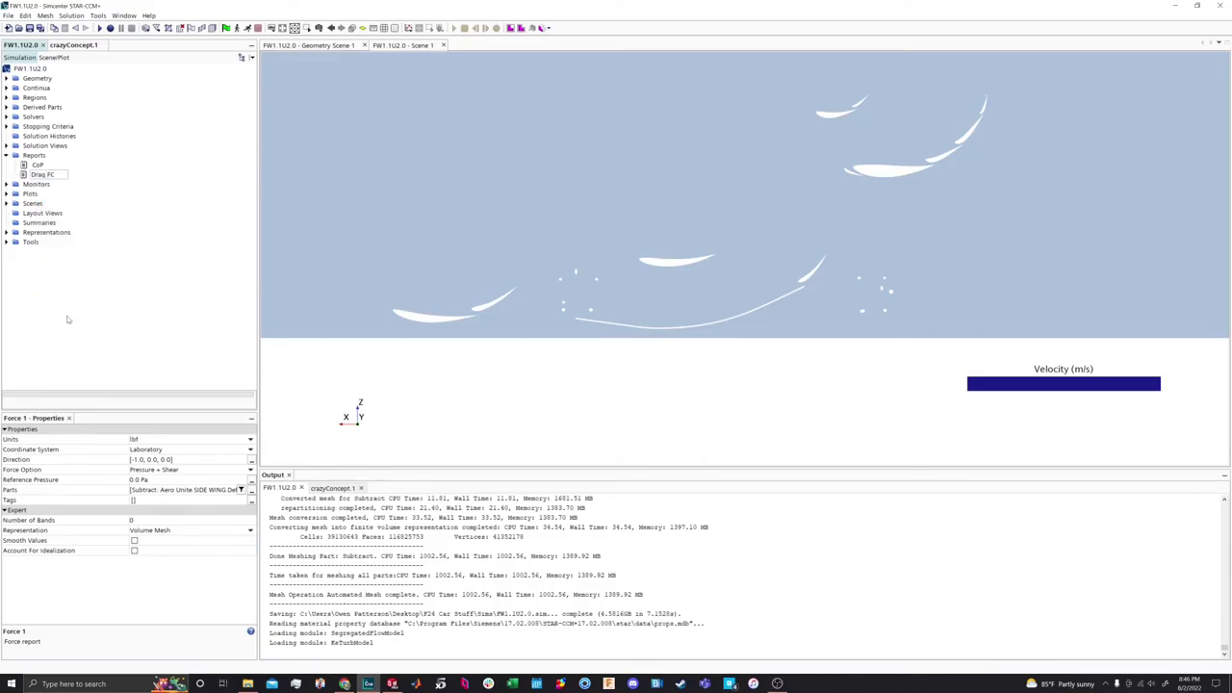
{"action": "key", "text": "Return"}
Duplicate the Drag FP report within Reports and rename the copy Downforce FP
{"action": "right_click", "coordinate": [47, 175]}
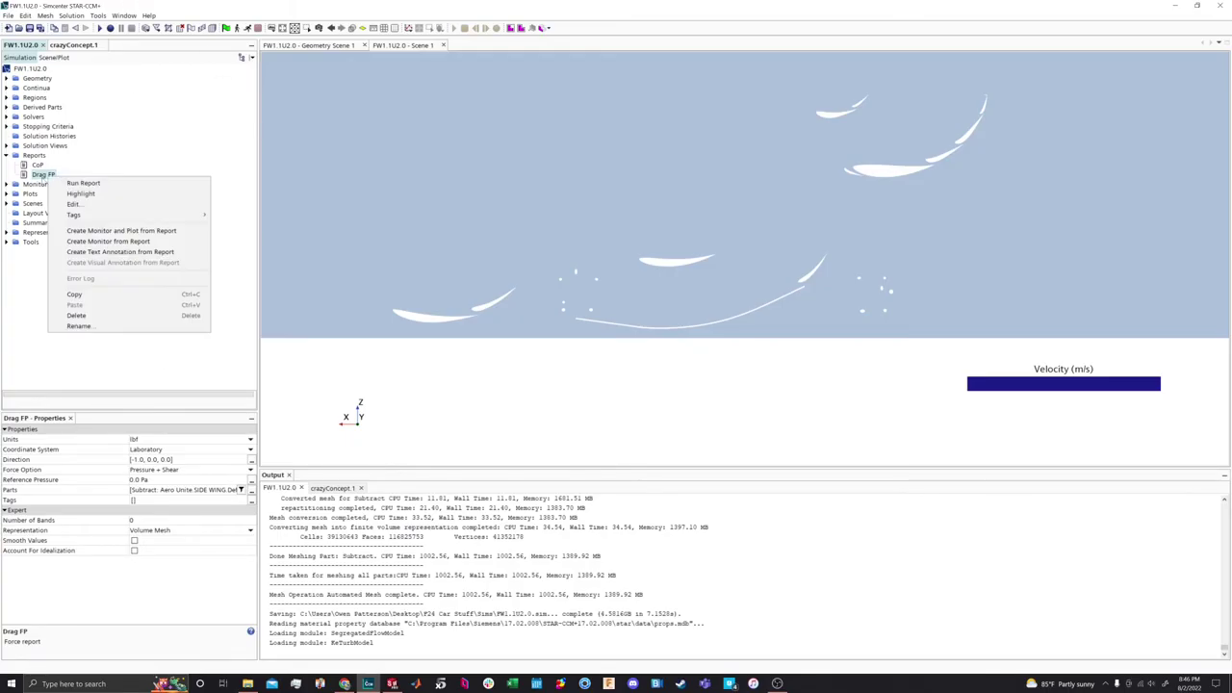
{"action": "left_click", "coordinate": [52, 177]}
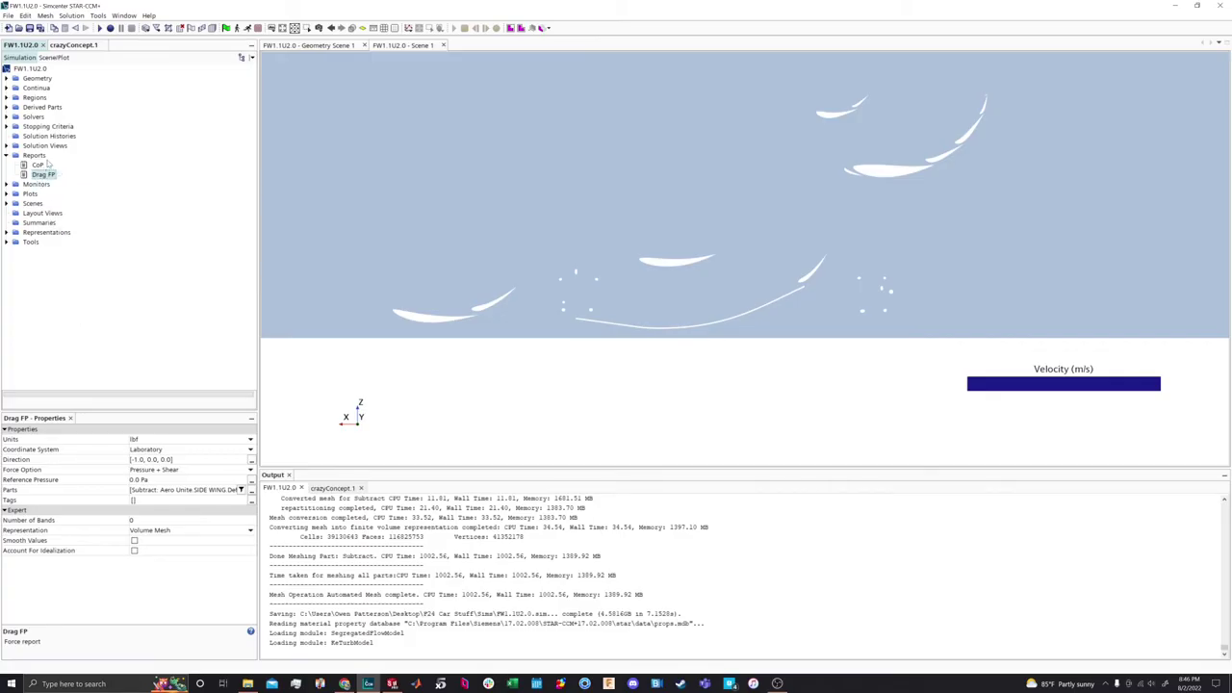
{"action": "left_click", "coordinate": [39, 157]}
{"action": "key", "text": "ctrl+v"}
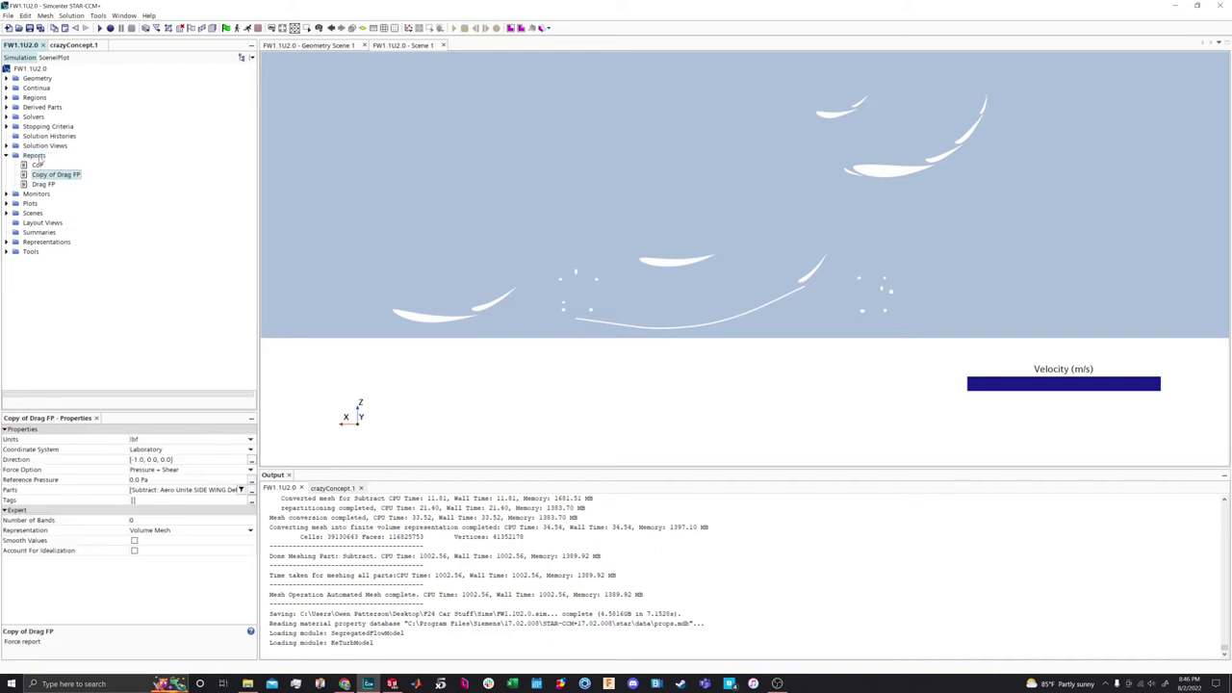
{"action": "right_click", "coordinate": [53, 176]}
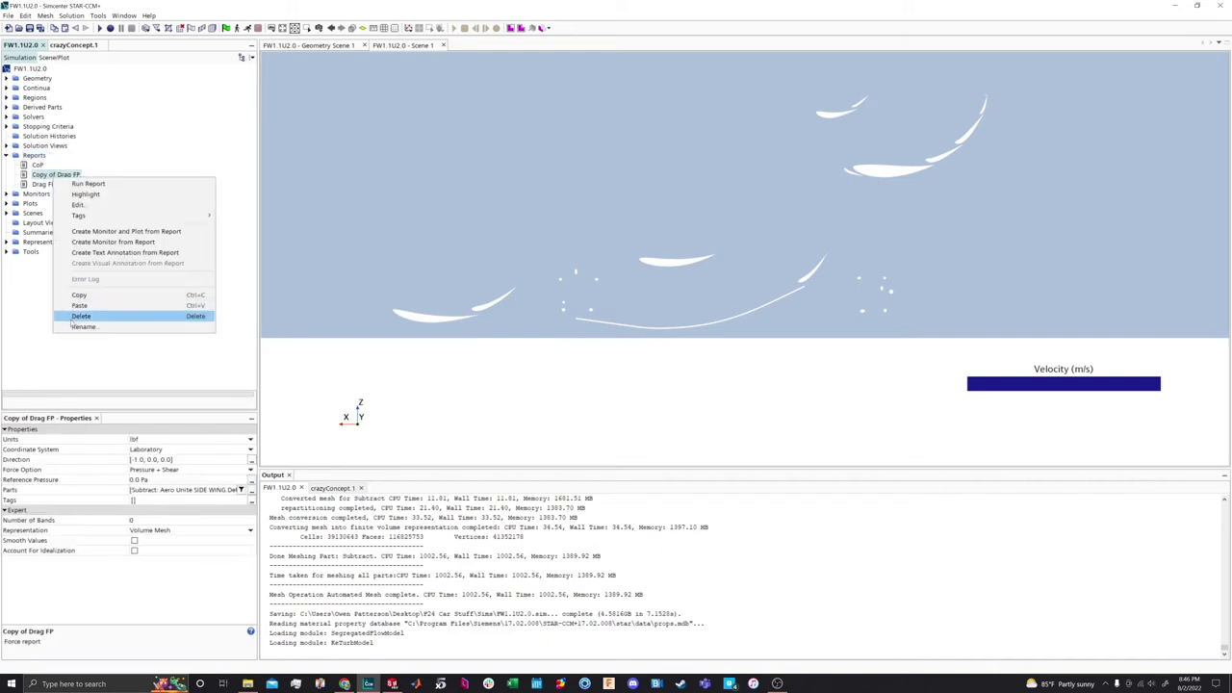
{"action": "left_click", "coordinate": [71, 325]}
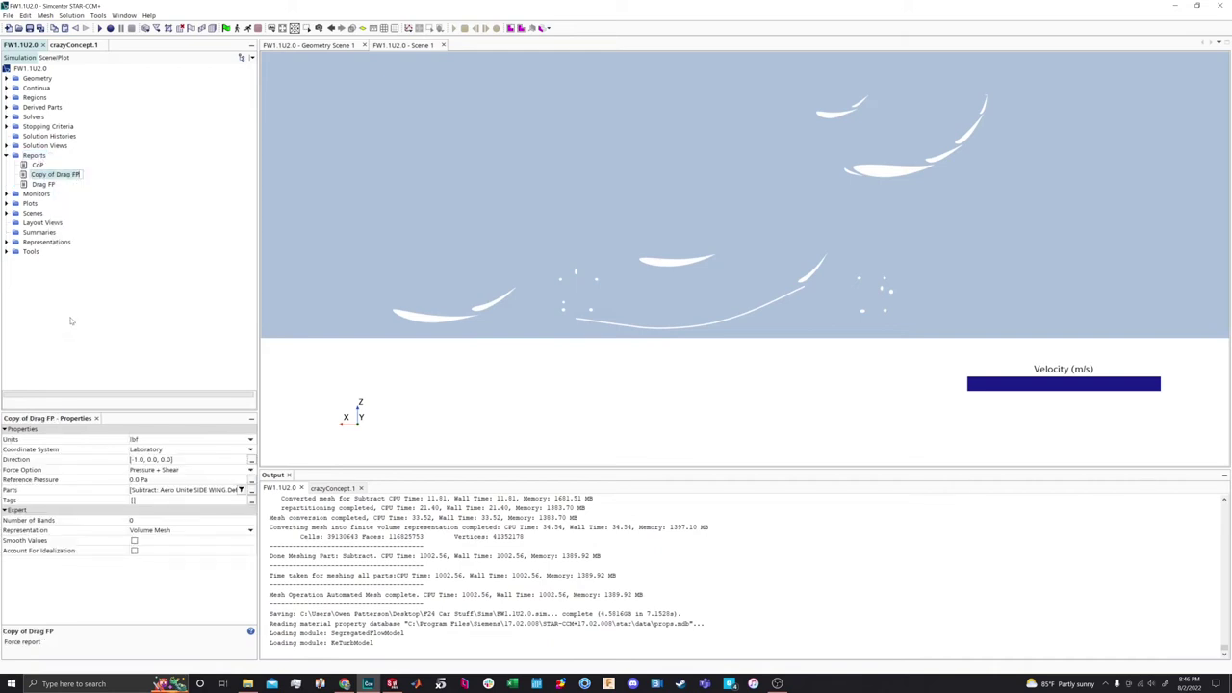
{"action": "type", "text": "Downforce Fo"}
{"action": "key", "text": "BackSpace"}
{"action": "type", "text": "P"}
{"action": "key", "text": "Return"}
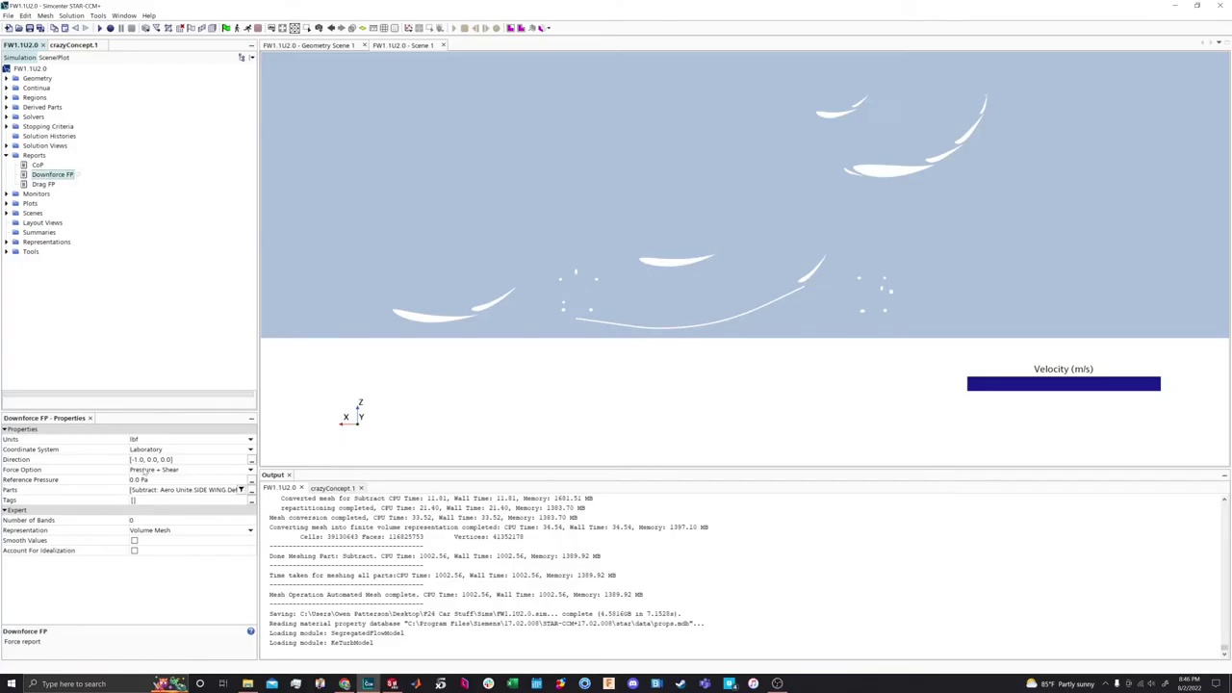
Set the Downforce FP report's direction to 0.0, 0.0, -1.0
{"action": "left_click", "coordinate": [147, 462]}
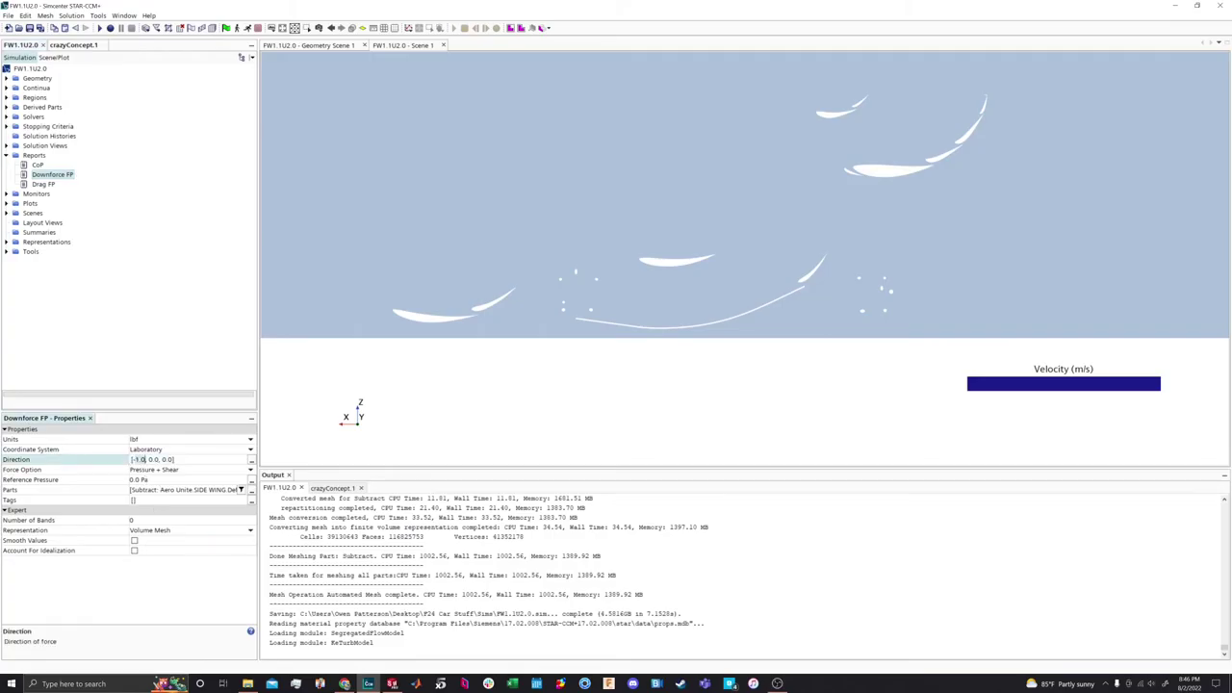
{"action": "key", "text": "BackSpace"}
{"action": "key", "text": "BackSpace"}
{"action": "key", "text": "BackSpace"}
{"action": "key", "text": "BackSpace"}
{"action": "type", "text": "0"}
{"action": "double_click", "coordinate": [160, 459]}
{"action": "type", "text": "-1.0"}
{"action": "key", "text": "Return"}
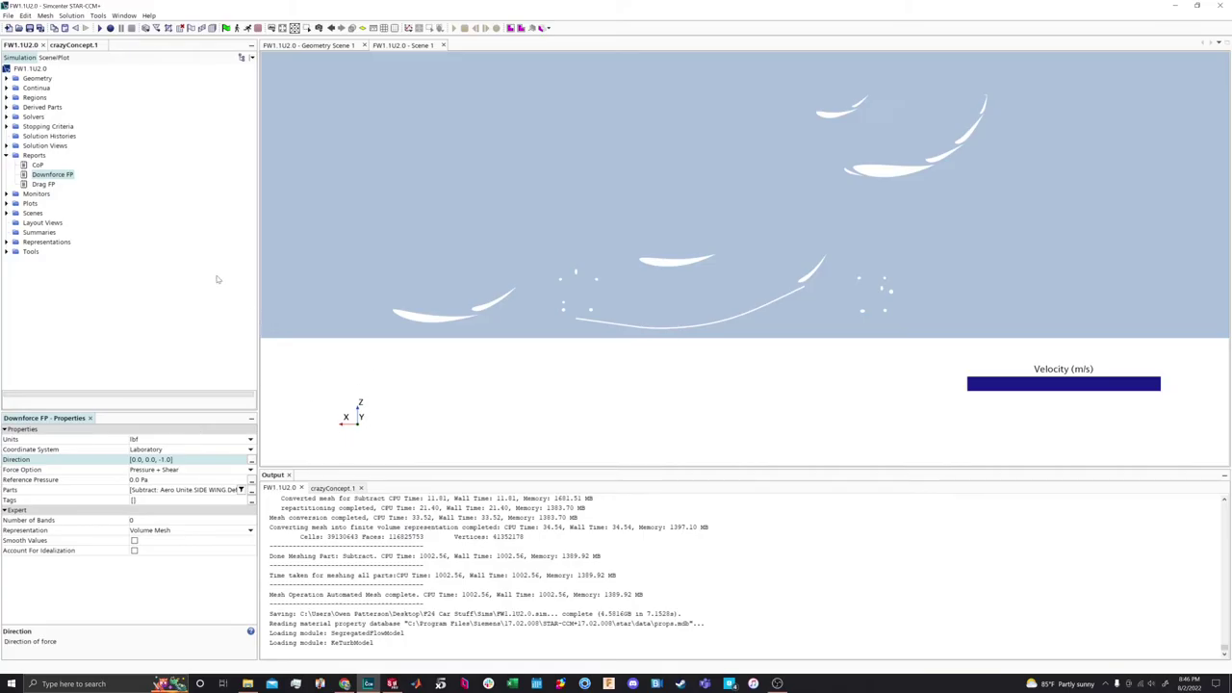
{"action": "left_click", "coordinate": [89, 270]}
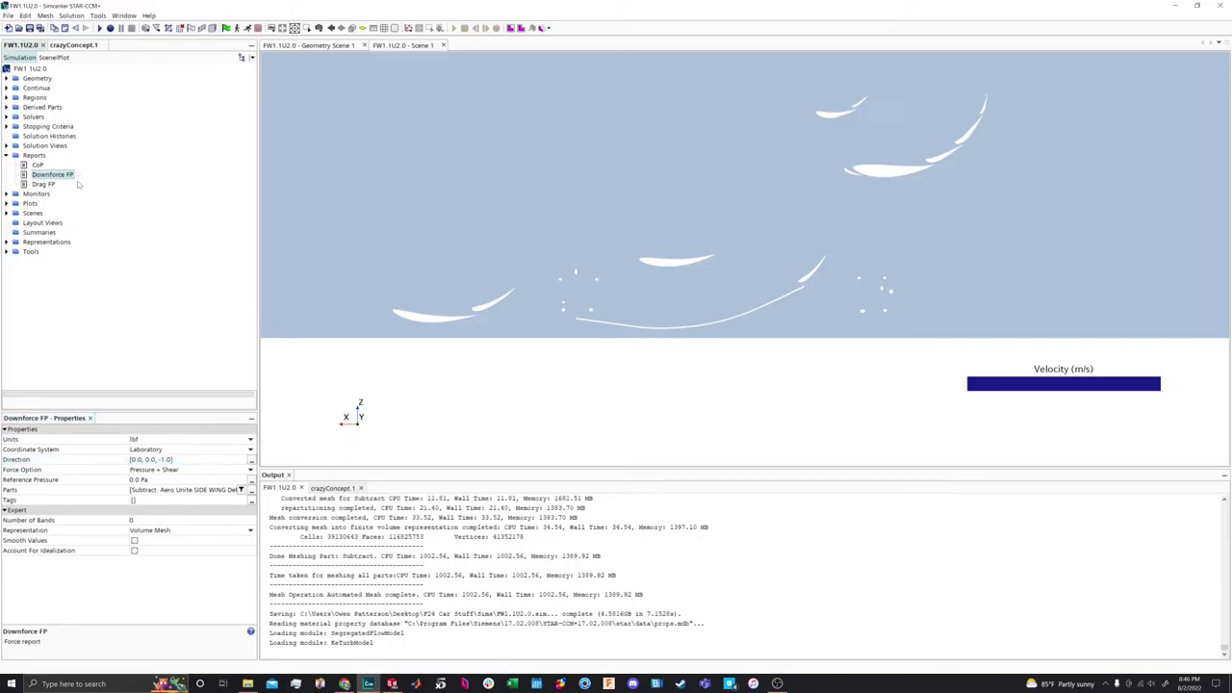
Duplicate the Downforce FP report within Reports and rename the copy Downforce F
{"action": "left_click", "coordinate": [56, 183]}
{"action": "left_click", "coordinate": [55, 177]}
{"action": "key", "text": "ctrl+c"}
{"action": "left_click", "coordinate": [34, 155]}
{"action": "key", "text": "ctrl+v"}
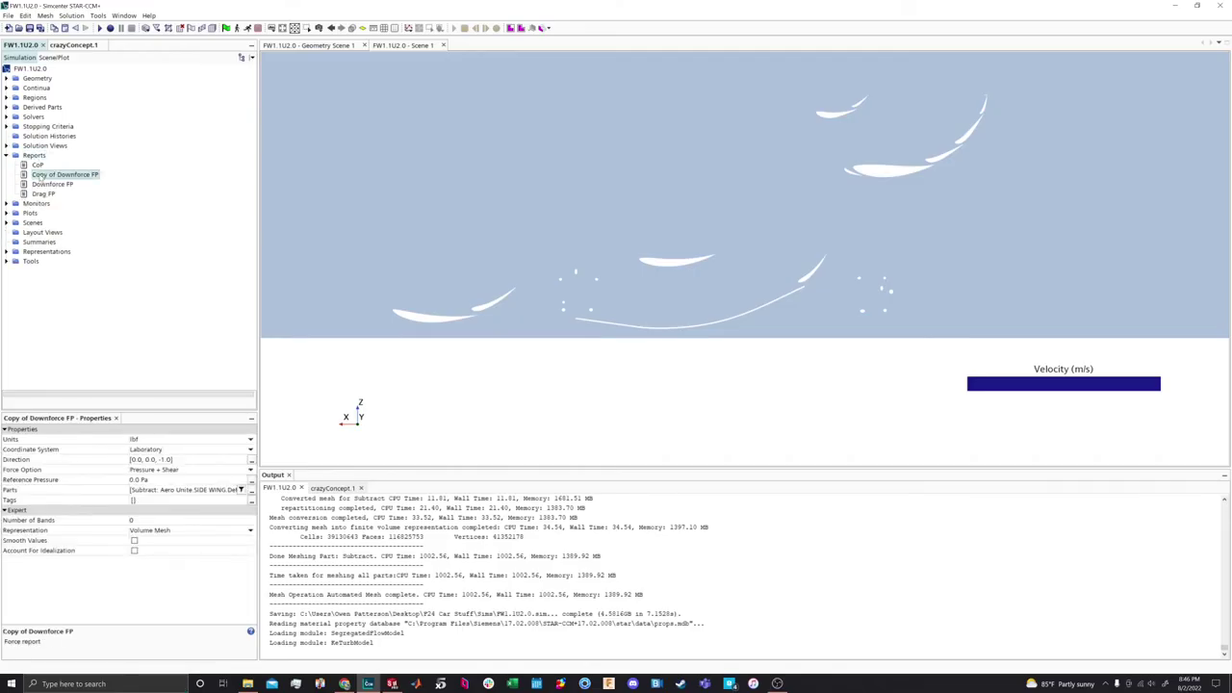
{"action": "right_click", "coordinate": [40, 174]}
{"action": "left_click", "coordinate": [68, 324]}
{"action": "type", "text": "Downforce F"}
{"action": "key", "text": "Return"}
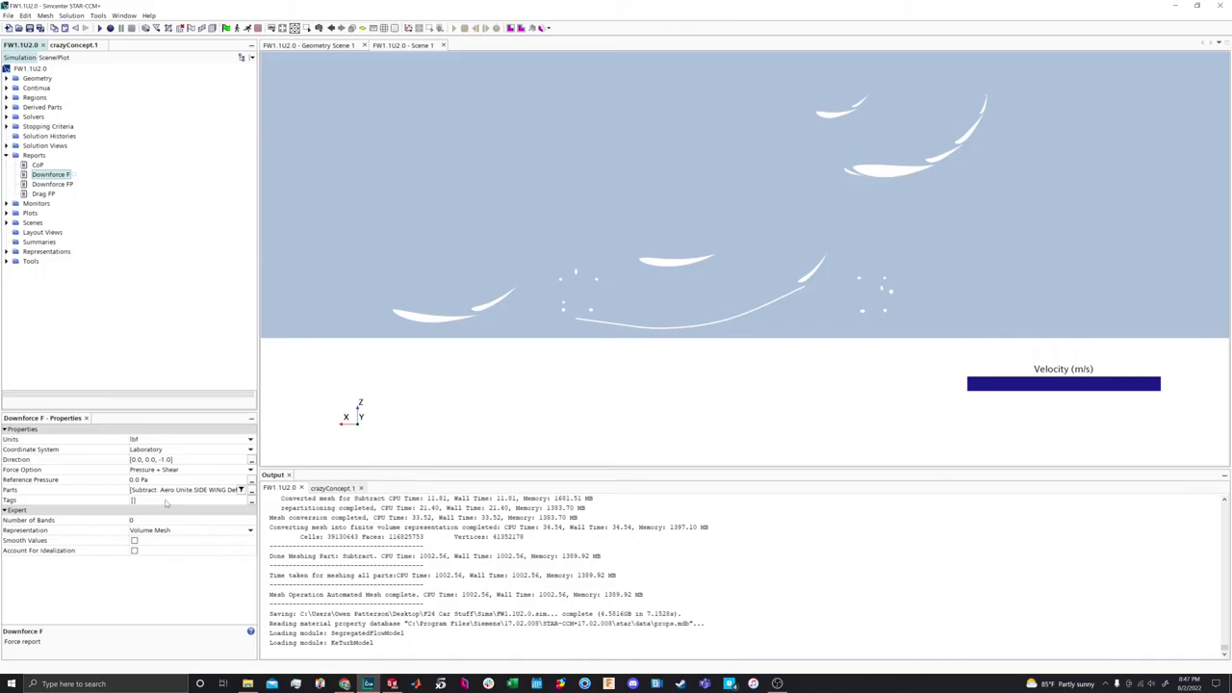
Clear the Downforce F report's part selection and assign only the Subtract region's FRONT WING boundary
{"action": "left_click", "coordinate": [170, 491]}
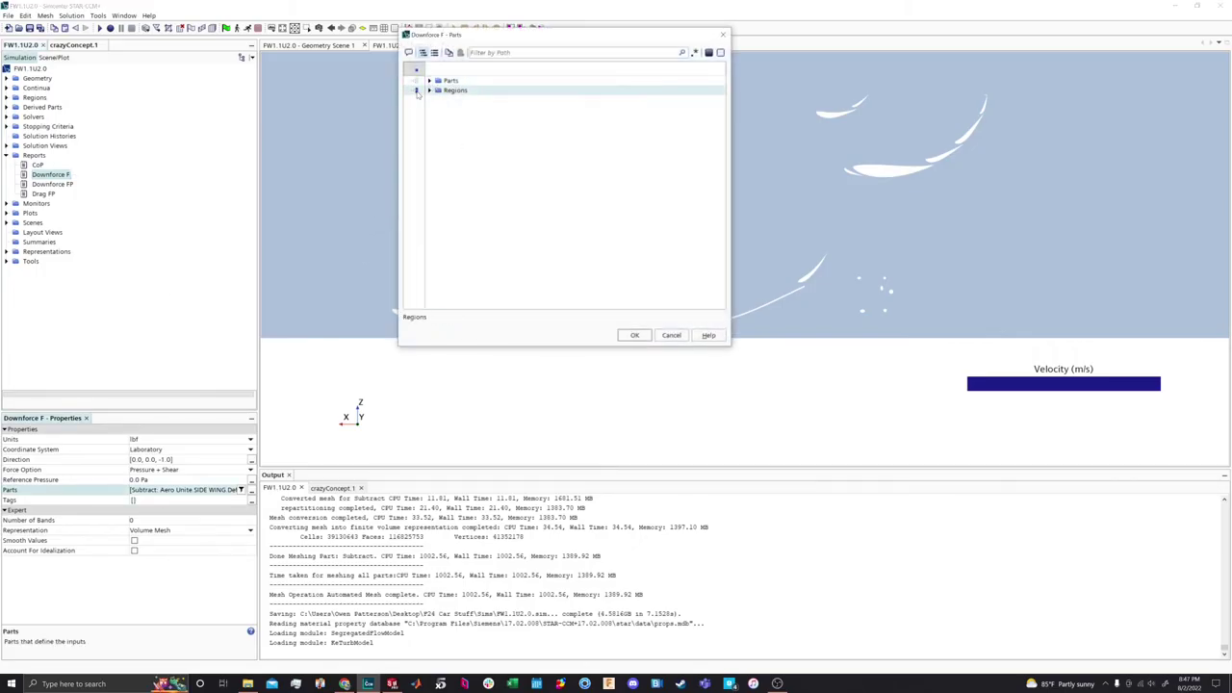
{"action": "left_click", "coordinate": [429, 90]}
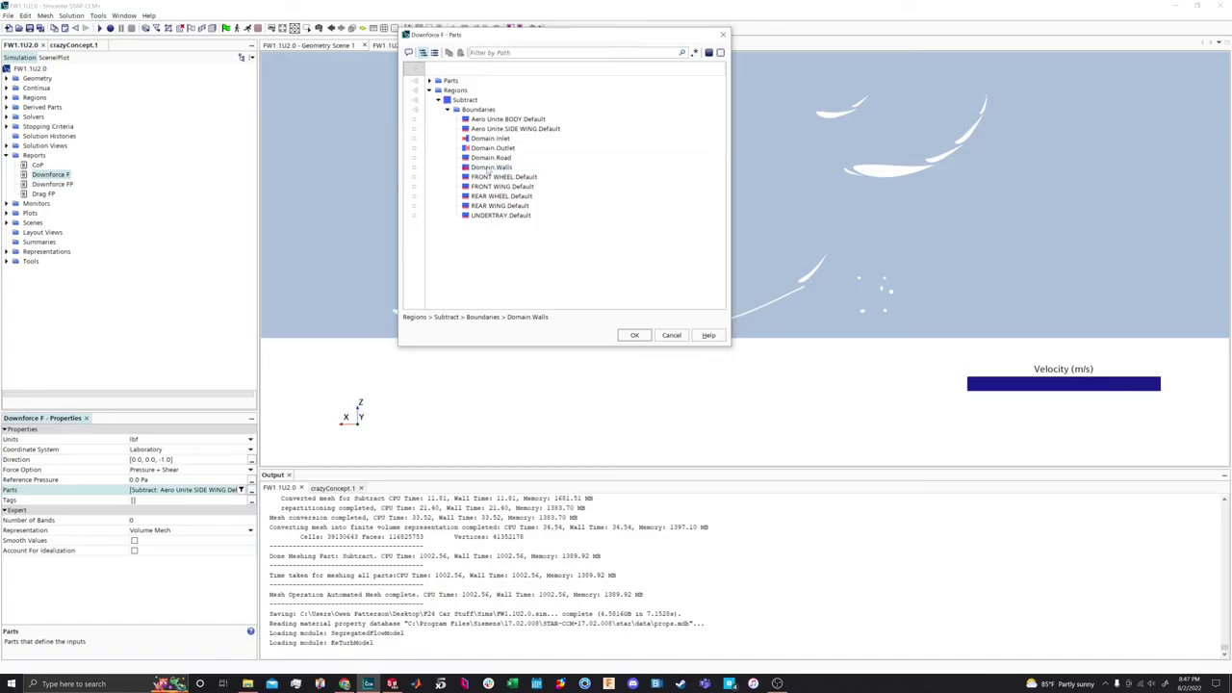
{"action": "left_click", "coordinate": [416, 100]}
{"action": "left_click", "coordinate": [416, 100]}
{"action": "left_click", "coordinate": [414, 186]}
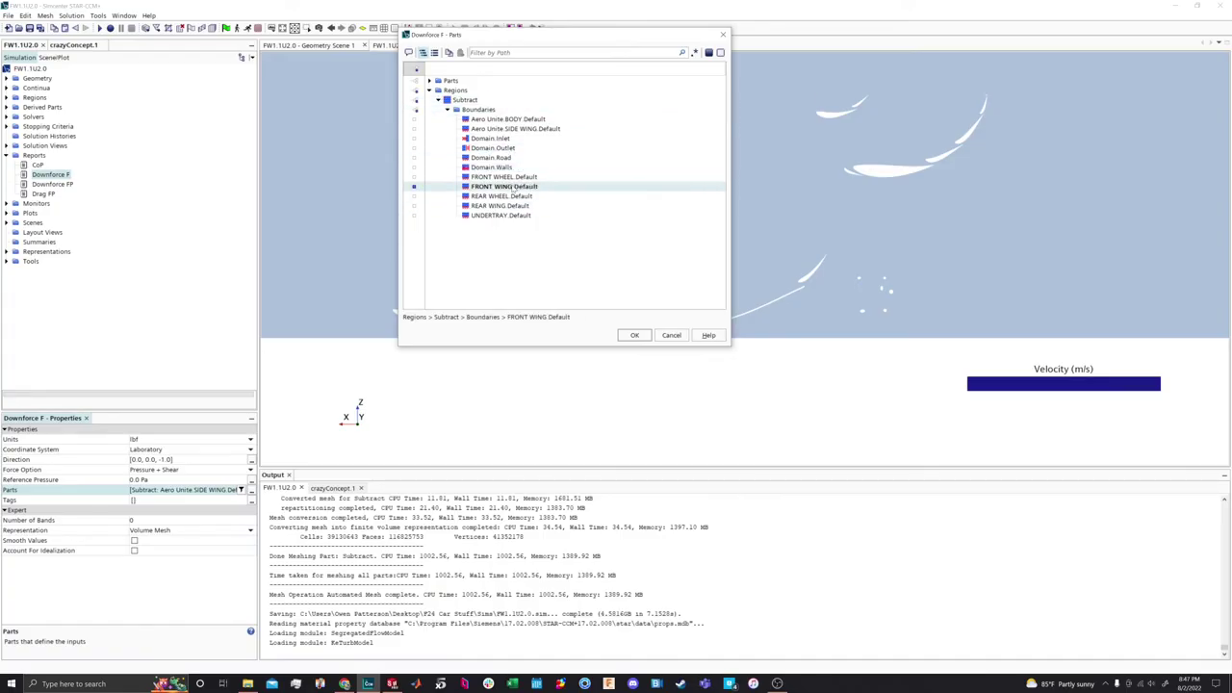
{"action": "left_click", "coordinate": [635, 335]}
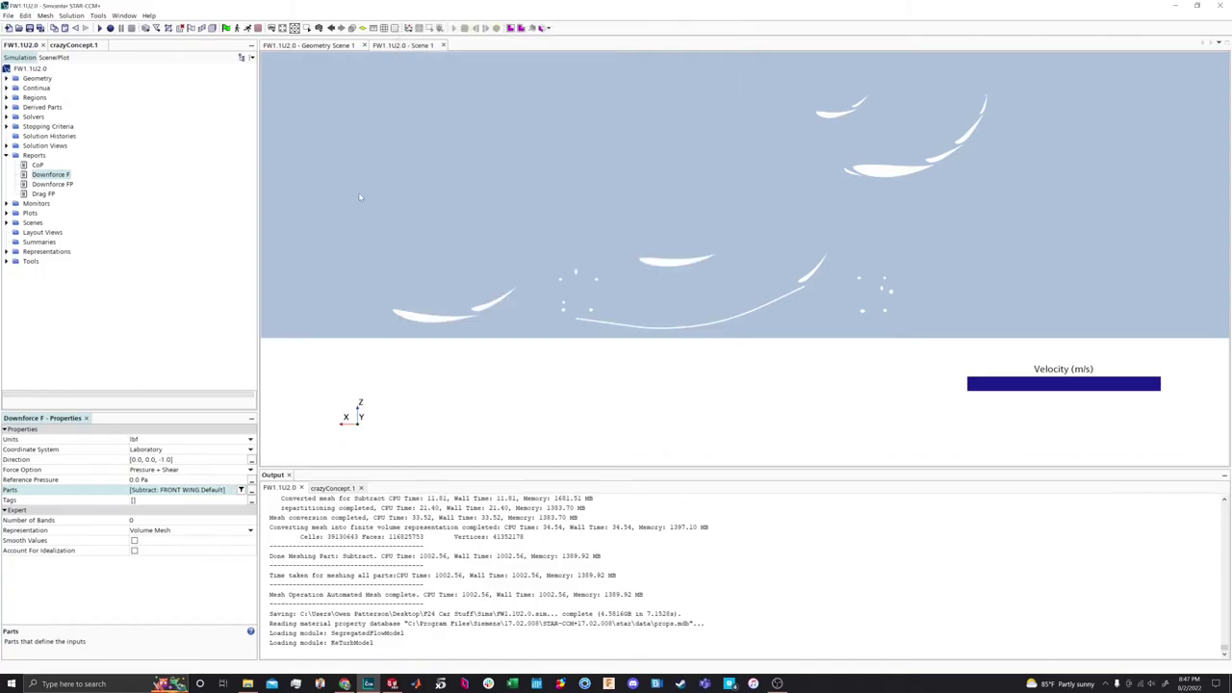
Paste a copy of the Downforce FP report into Reports and rename it Downforce S
{"action": "left_click", "coordinate": [37, 156]}
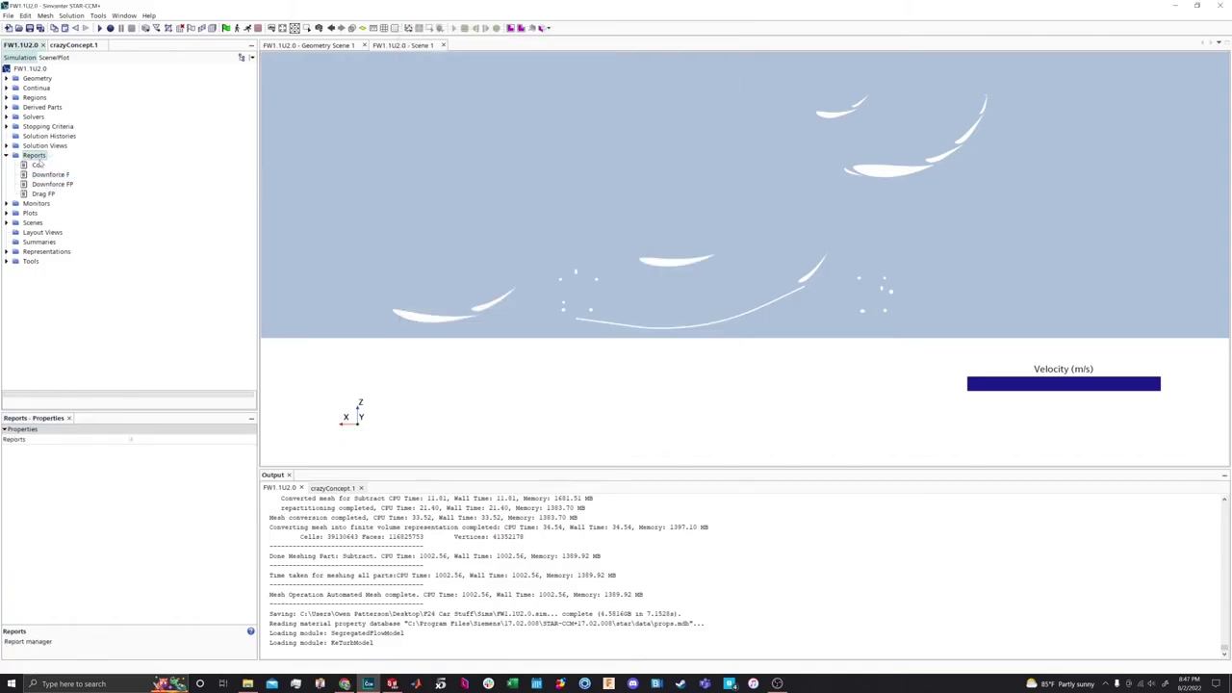
{"action": "key", "text": "ctrl+v"}
{"action": "right_click", "coordinate": [60, 175]}
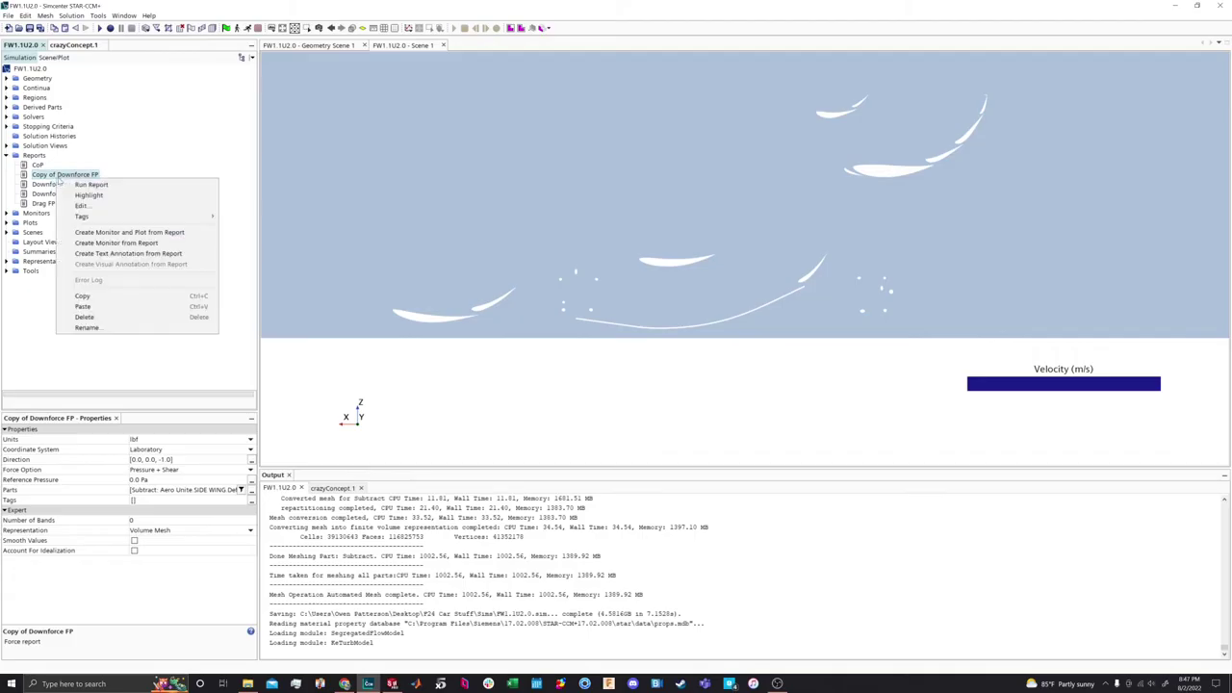
{"action": "left_click", "coordinate": [86, 328]}
{"action": "type", "text": "Dow"}
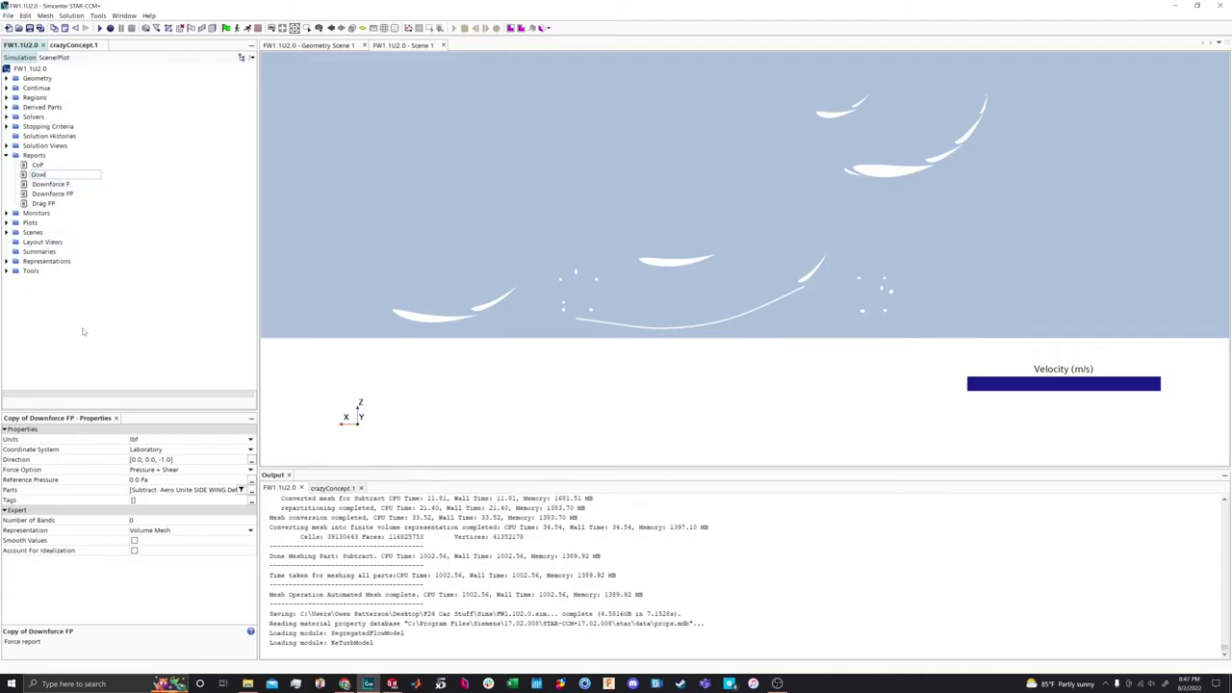
{"action": "type", "text": "nforce S"}
{"action": "key", "text": "Return"}
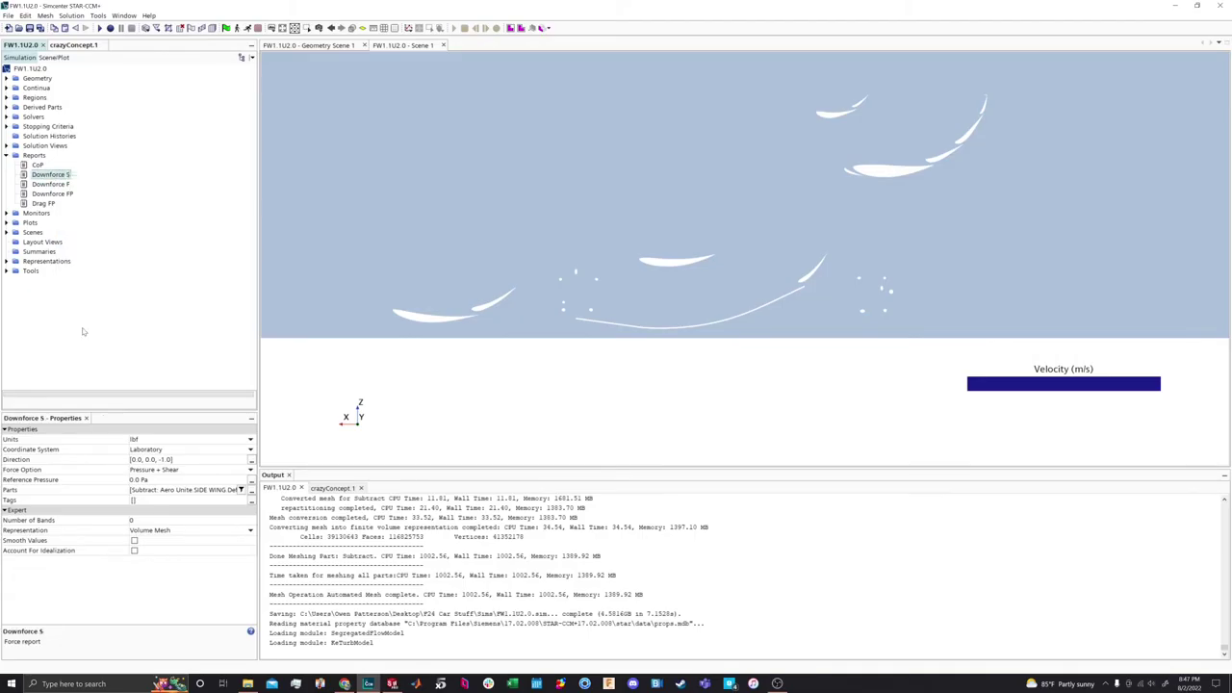
Clear the Downforce S report's part selection and assign only the Subtract region's Aero Unite.SIDE WING boundary
{"action": "left_click", "coordinate": [164, 490]}
{"action": "left_click", "coordinate": [422, 91]}
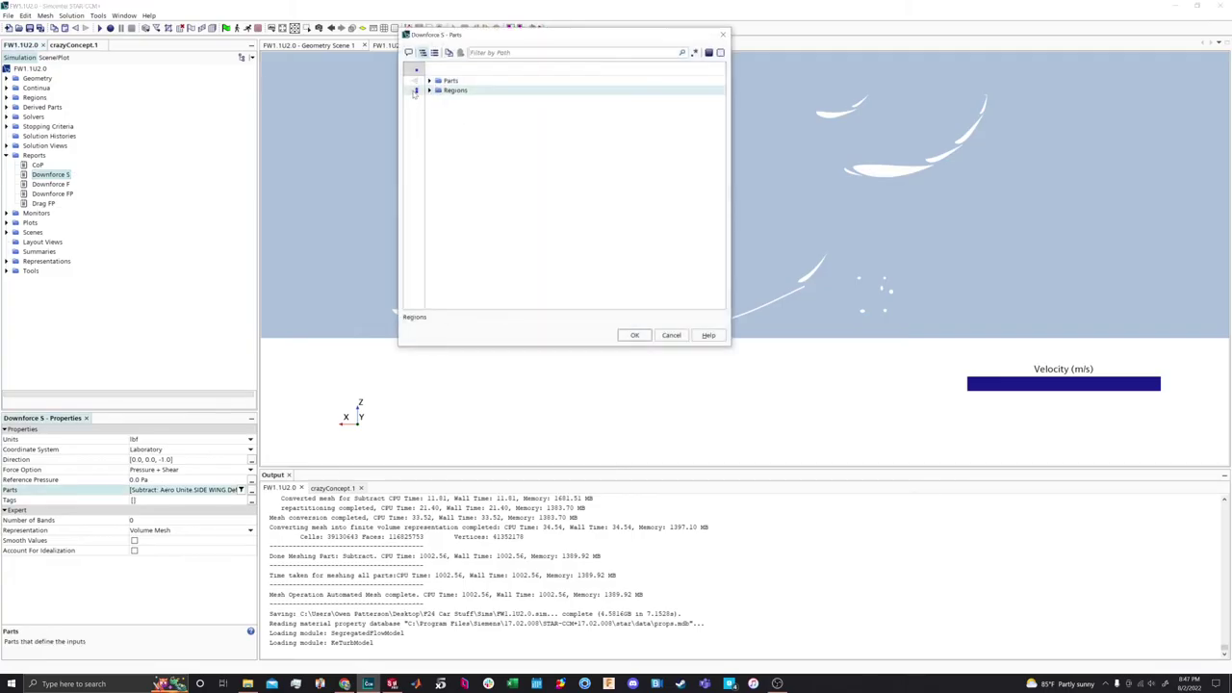
{"action": "left_click", "coordinate": [428, 90]}
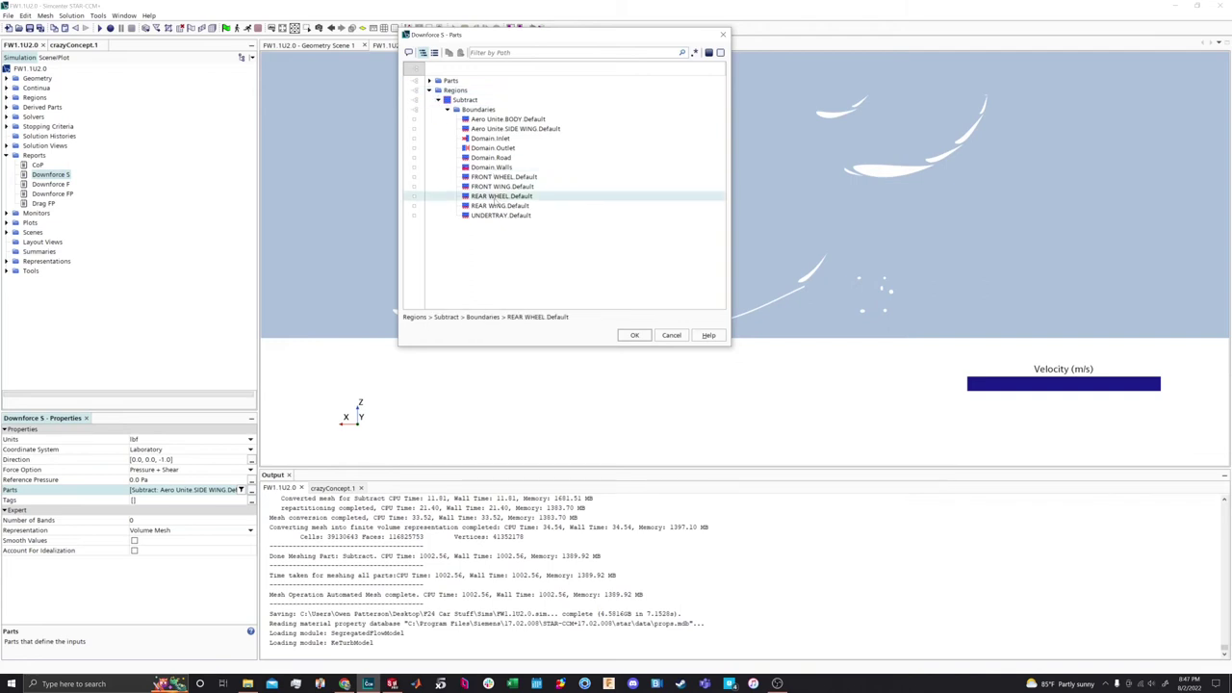
{"action": "left_click", "coordinate": [515, 128]}
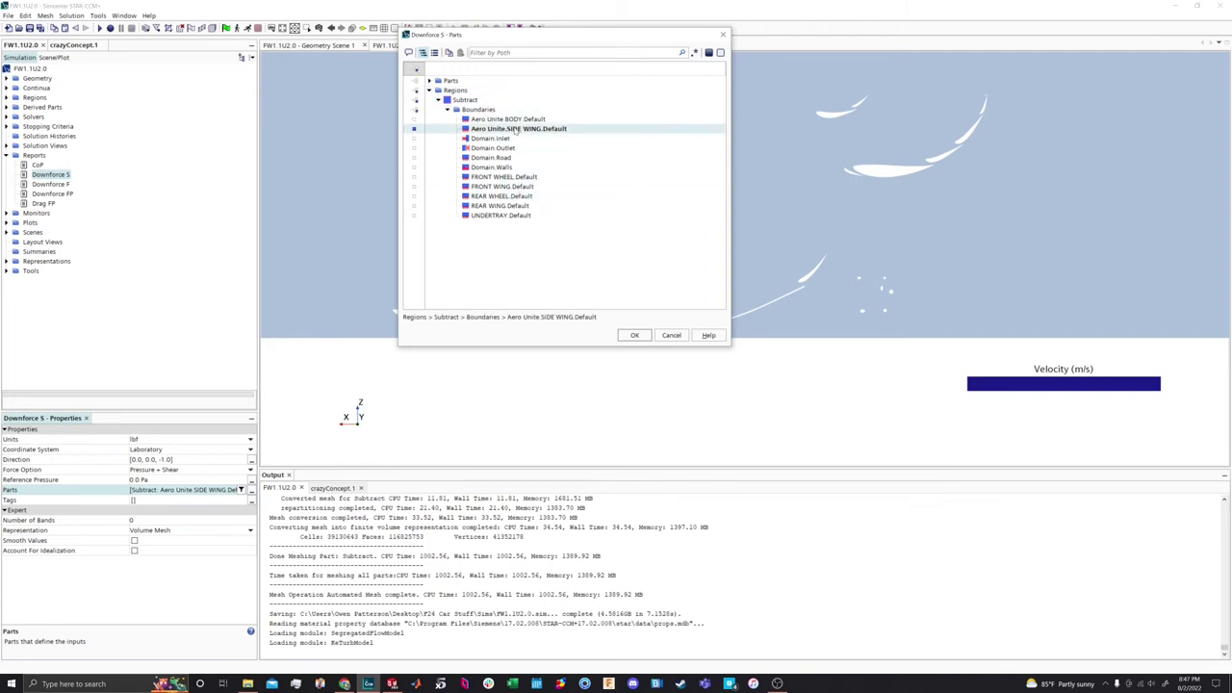
{"action": "left_click", "coordinate": [635, 335]}
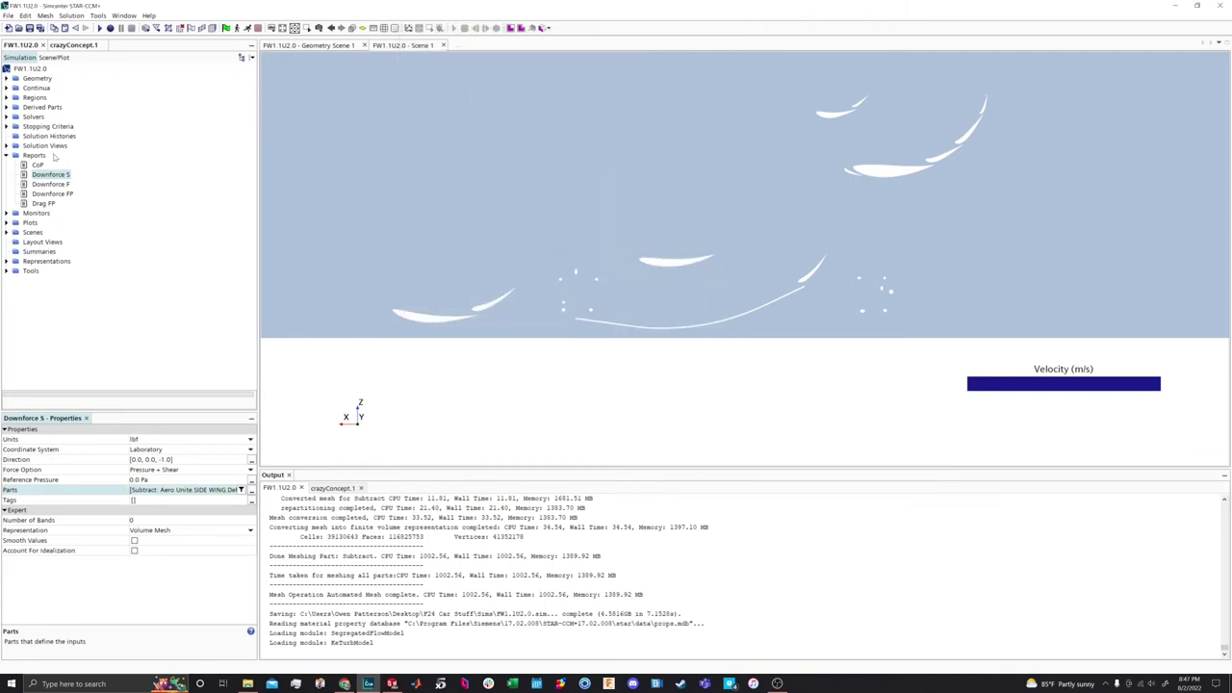
Paste another copy of the Downforce FP report into Reports and rename it Downforce U
{"action": "left_click", "coordinate": [37, 165]}
{"action": "left_click", "coordinate": [35, 157]}
{"action": "key", "text": "ctrl+v"}
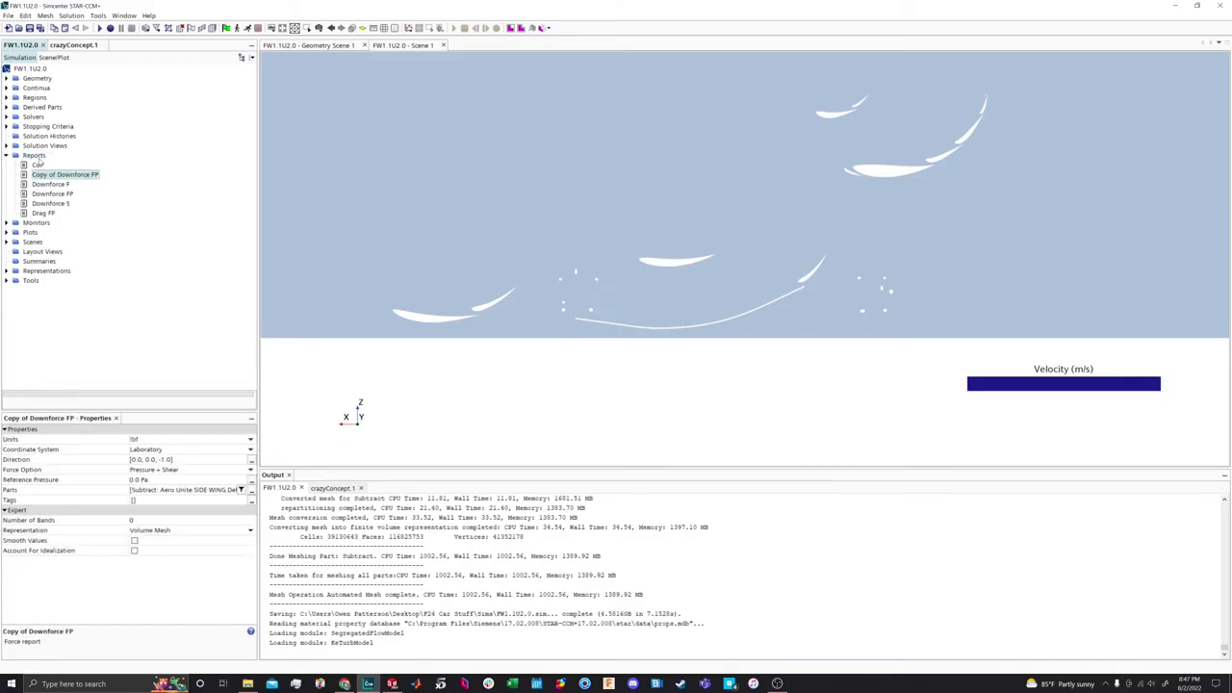
{"action": "right_click", "coordinate": [50, 174]}
{"action": "left_click", "coordinate": [83, 321]}
{"action": "type", "text": "Dwofrnt"}
{"action": "key", "text": "BackSpace"}
{"action": "key", "text": "BackSpace"}
{"action": "key", "text": "BackSpace"}
{"action": "key", "text": "BackSpace"}
{"action": "key", "text": "BackSpace"}
{"action": "type", "text": "ownforce U"}
{"action": "key", "text": "Return"}
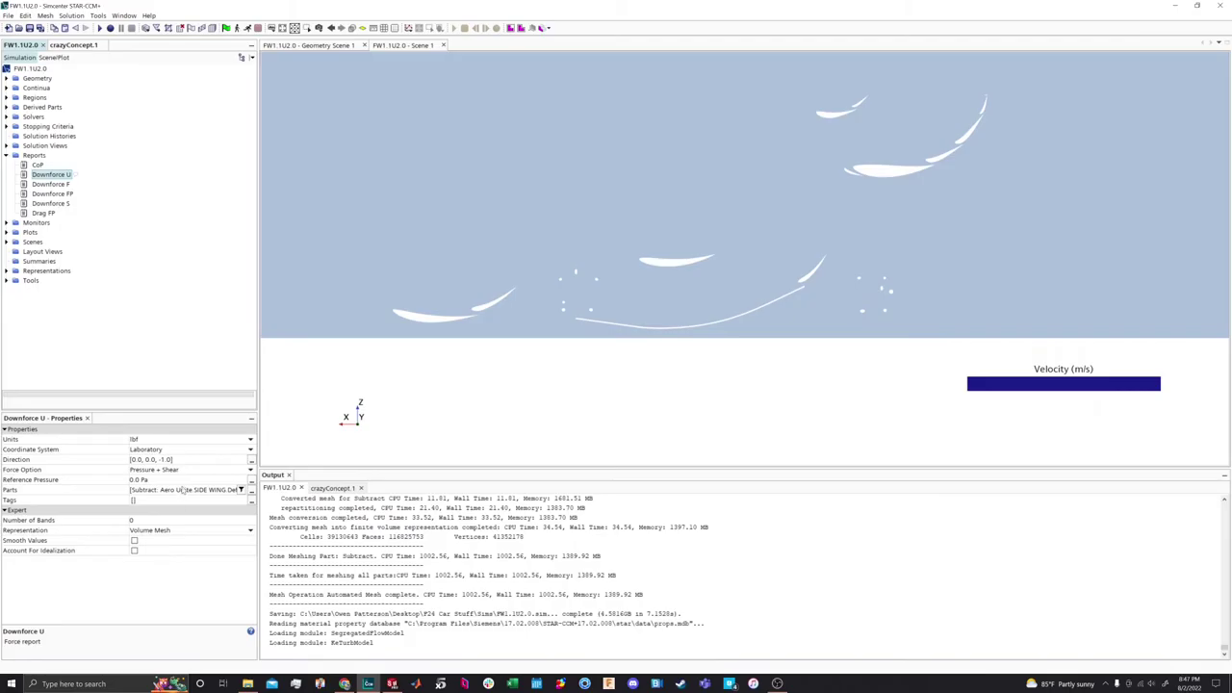
Clear the Downforce U report's part selection and assign only the Subtract region's UNDERTRAY boundary
{"action": "left_click", "coordinate": [242, 490]}
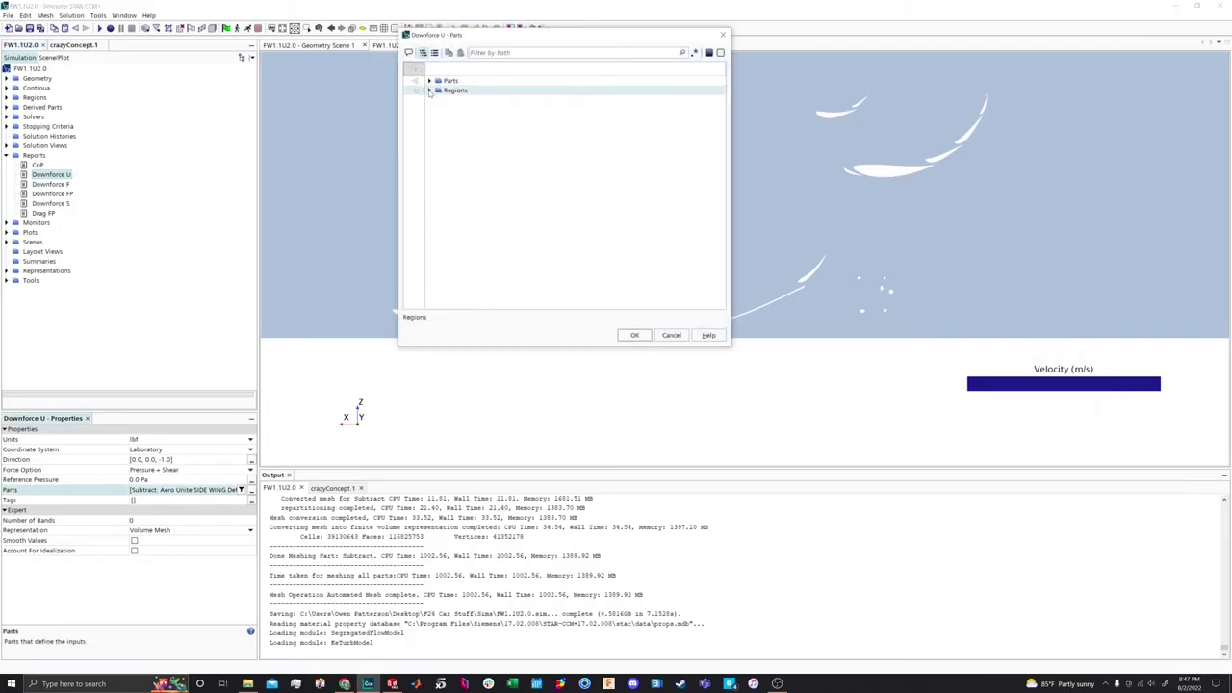
{"action": "left_click", "coordinate": [429, 90]}
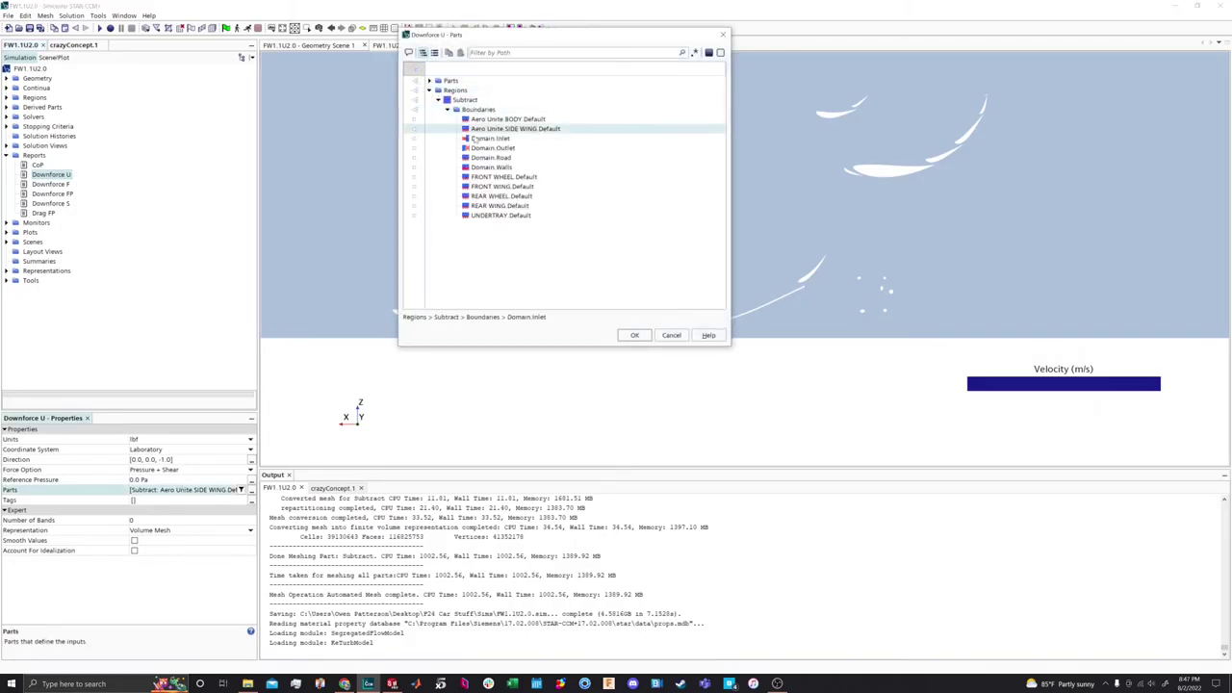
{"action": "left_click", "coordinate": [634, 335]}
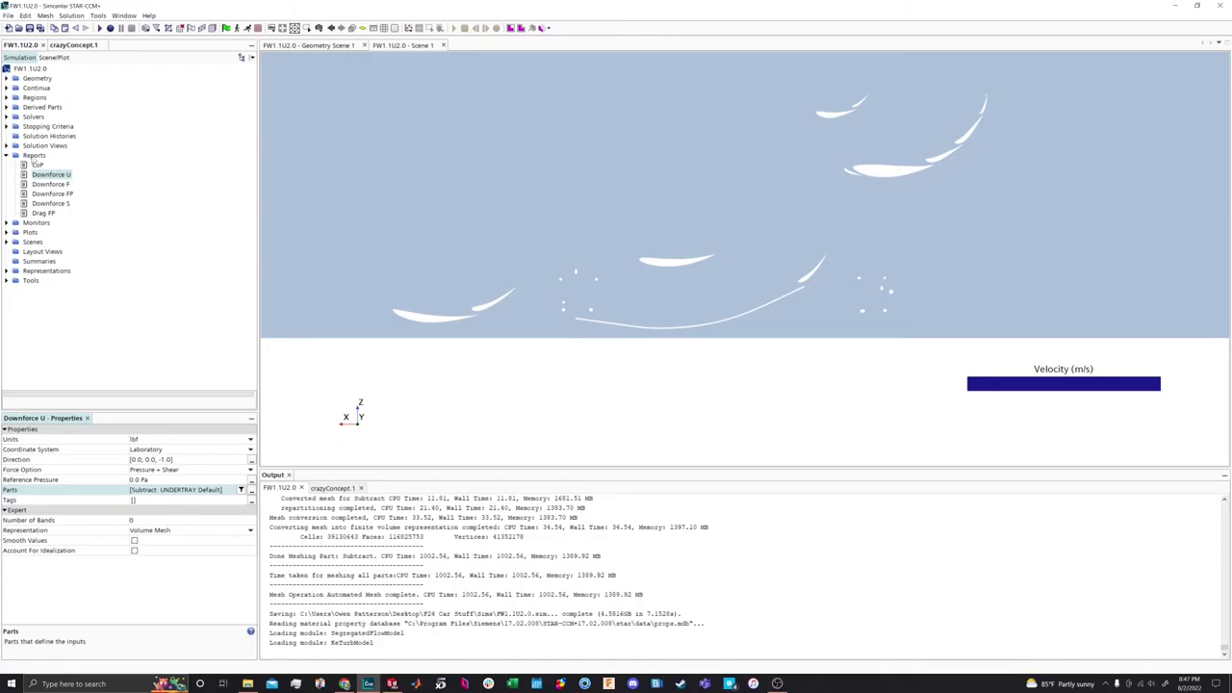
Paste one more copy of the Downforce FP report into Reports and rename it Downforce R
{"action": "left_click", "coordinate": [34, 156]}
{"action": "key", "text": "ctrl+v"}
{"action": "right_click", "coordinate": [58, 175]}
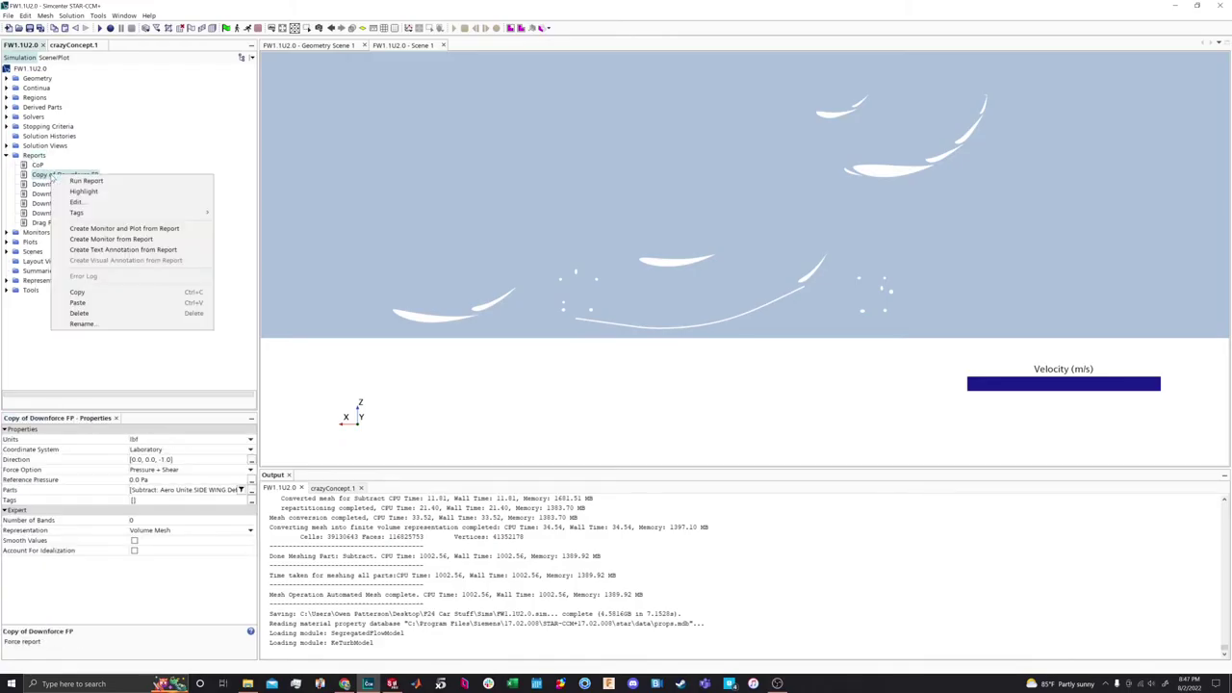
{"action": "left_click", "coordinate": [86, 332]}
{"action": "type", "text": "Do"}
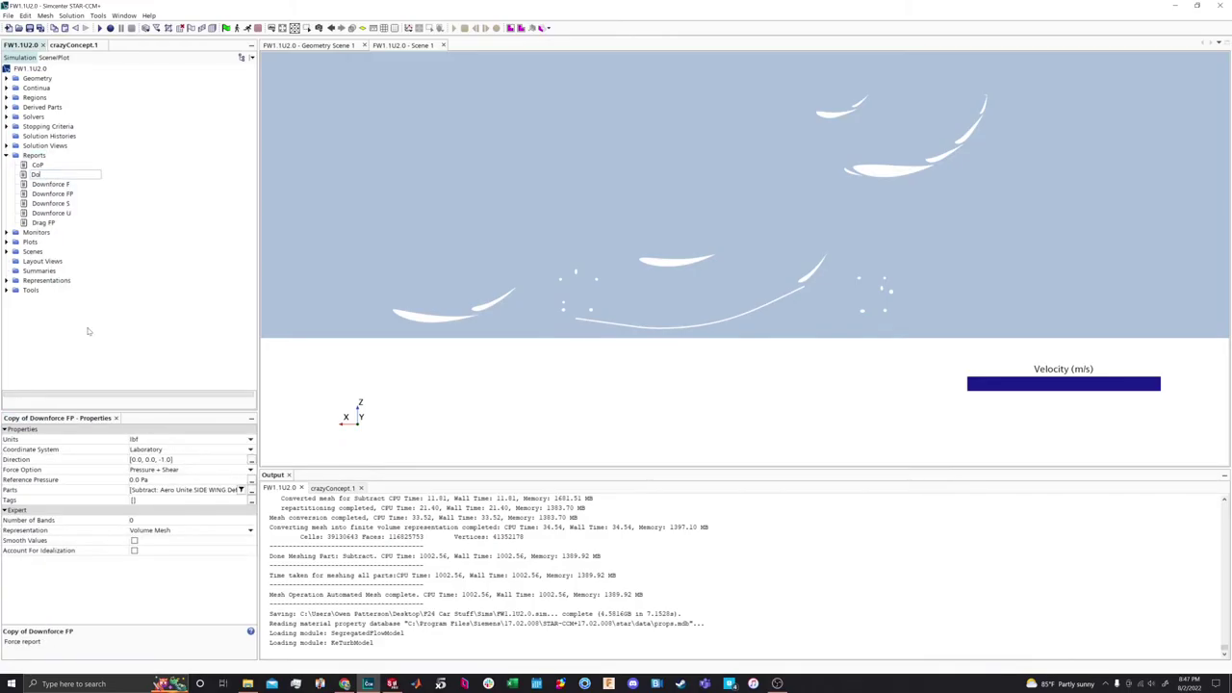
{"action": "type", "text": "wnforce R"}
{"action": "key", "text": "Return"}
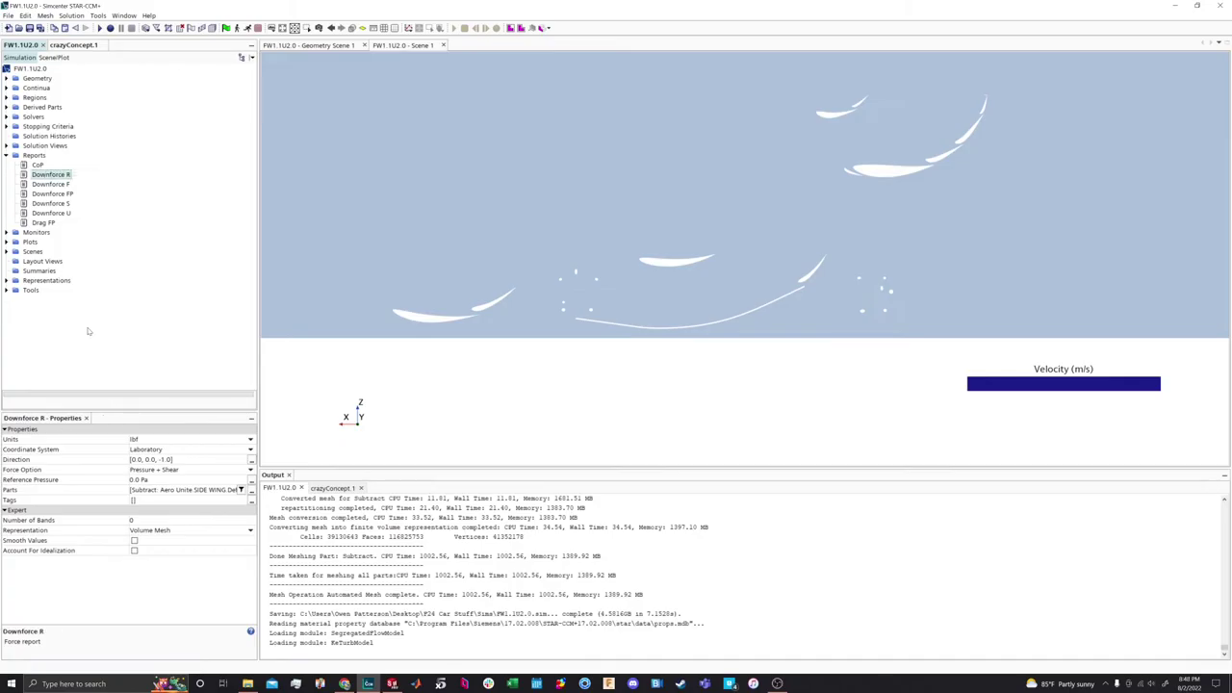
Clear the Downforce R report's part selection and assign only the Subtract region's REAR WING boundary
{"action": "left_click", "coordinate": [168, 491]}
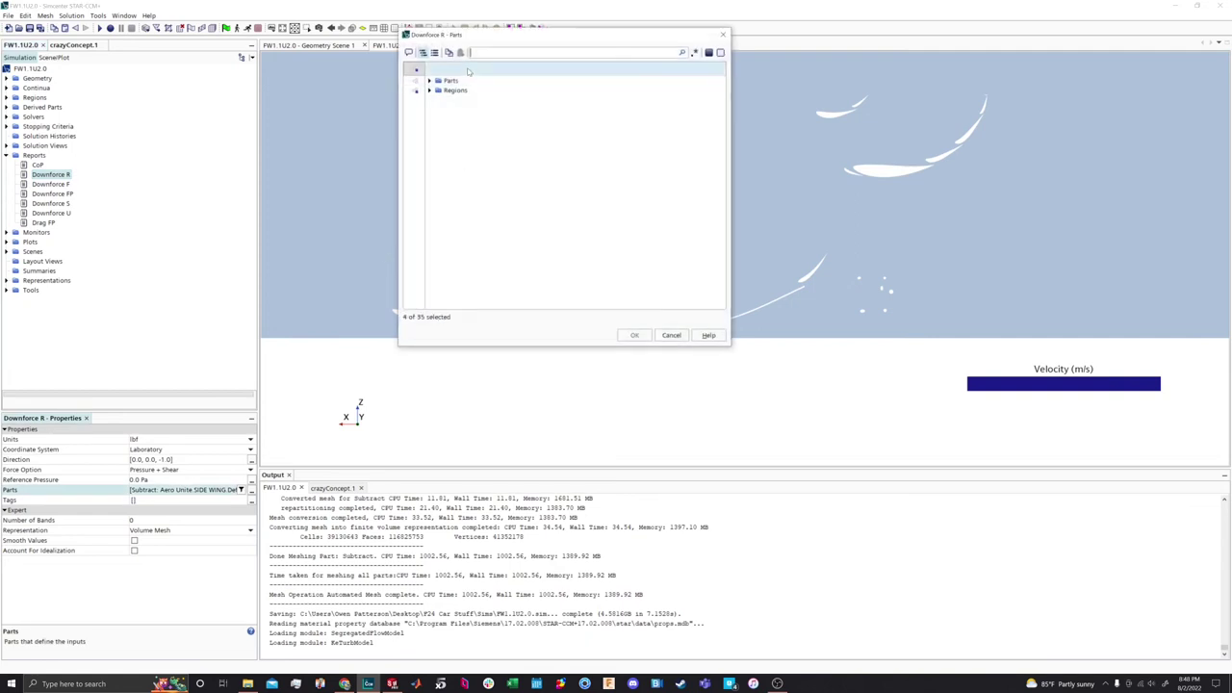
{"action": "left_click", "coordinate": [429, 90]}
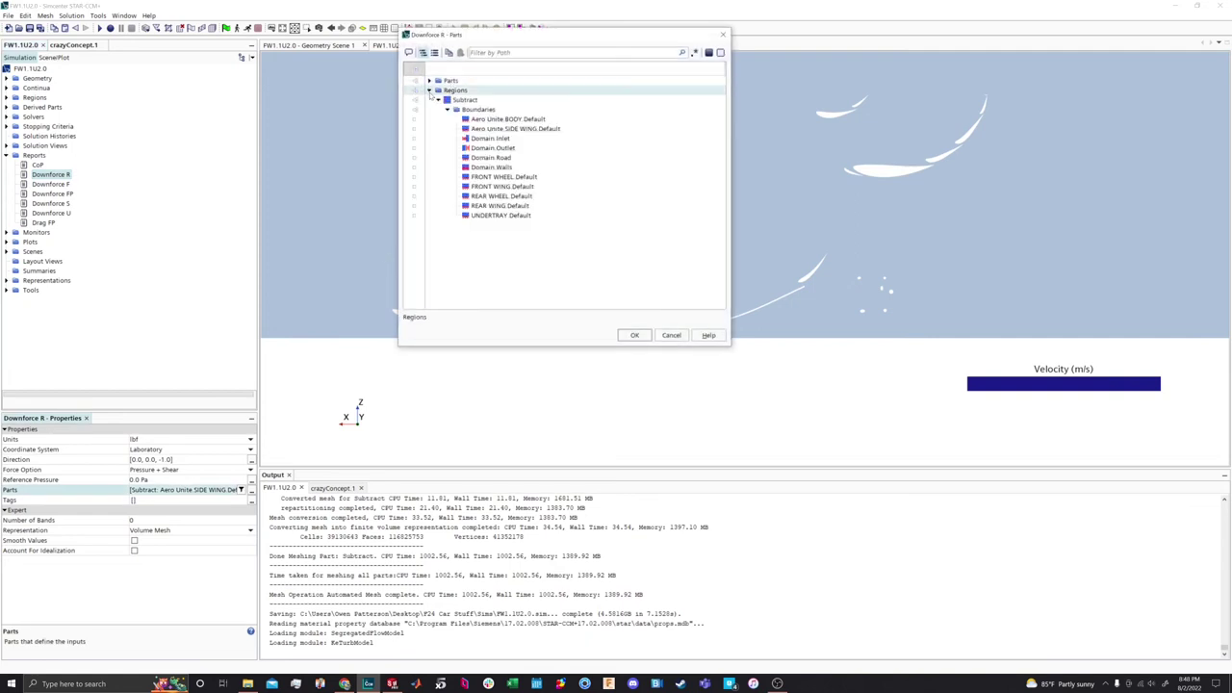
{"action": "left_click", "coordinate": [499, 205]}
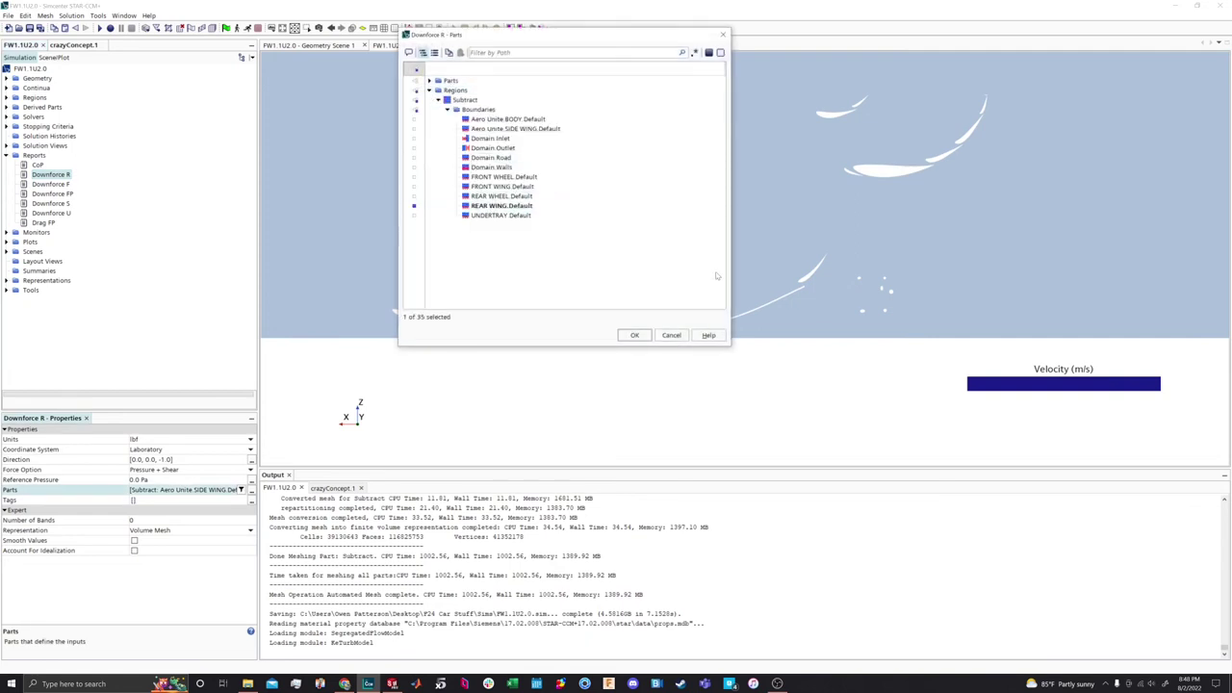
{"action": "left_click", "coordinate": [635, 335]}
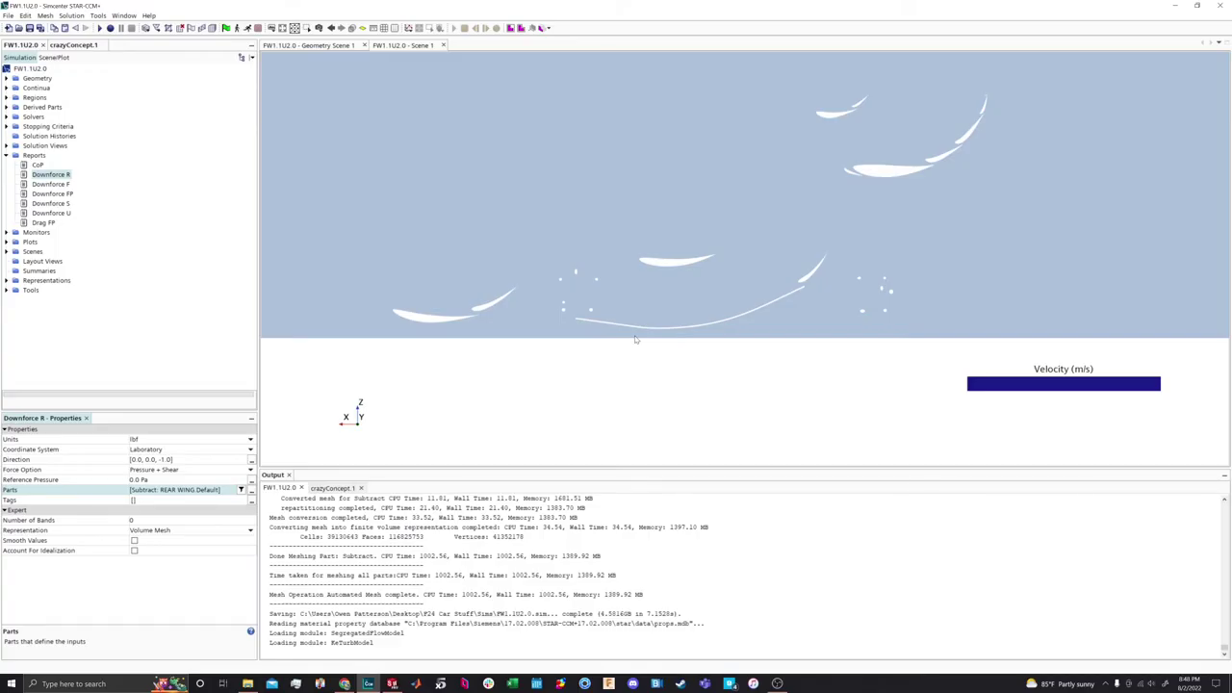
{"action": "left_click", "coordinate": [35, 156]}
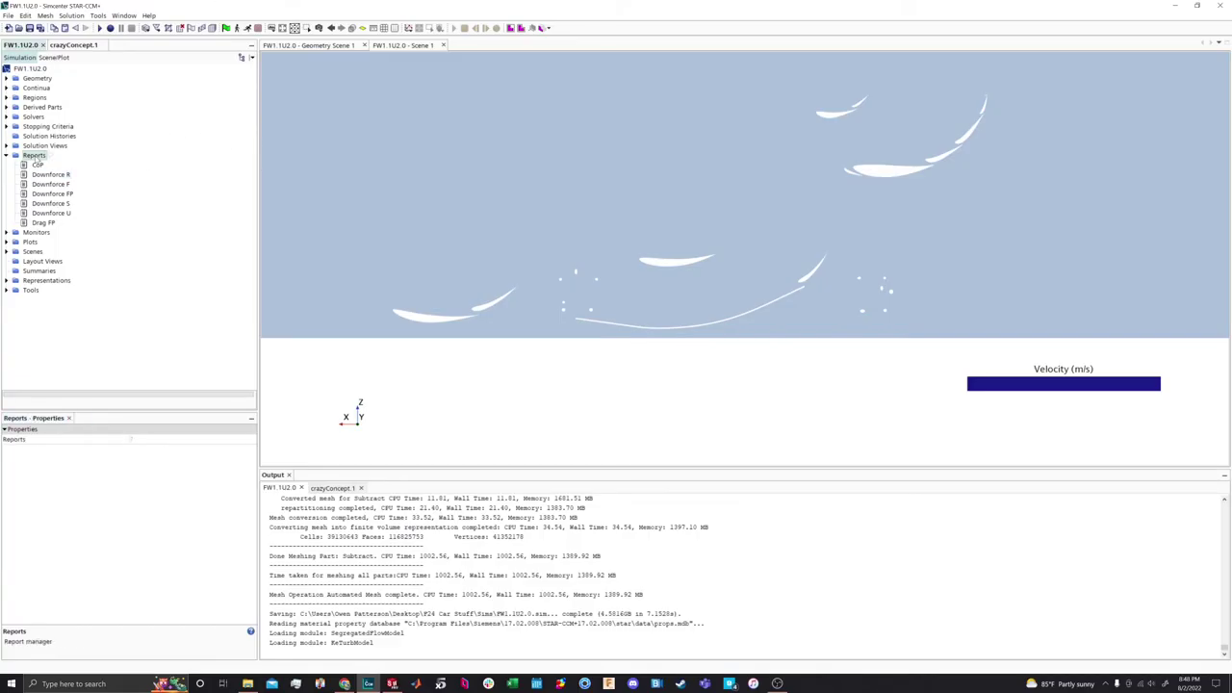
{"action": "right_click", "coordinate": [36, 157]}
{"action": "mouse_move", "coordinate": [106, 166]}
{"action": "mouse_move", "coordinate": [186, 160]}
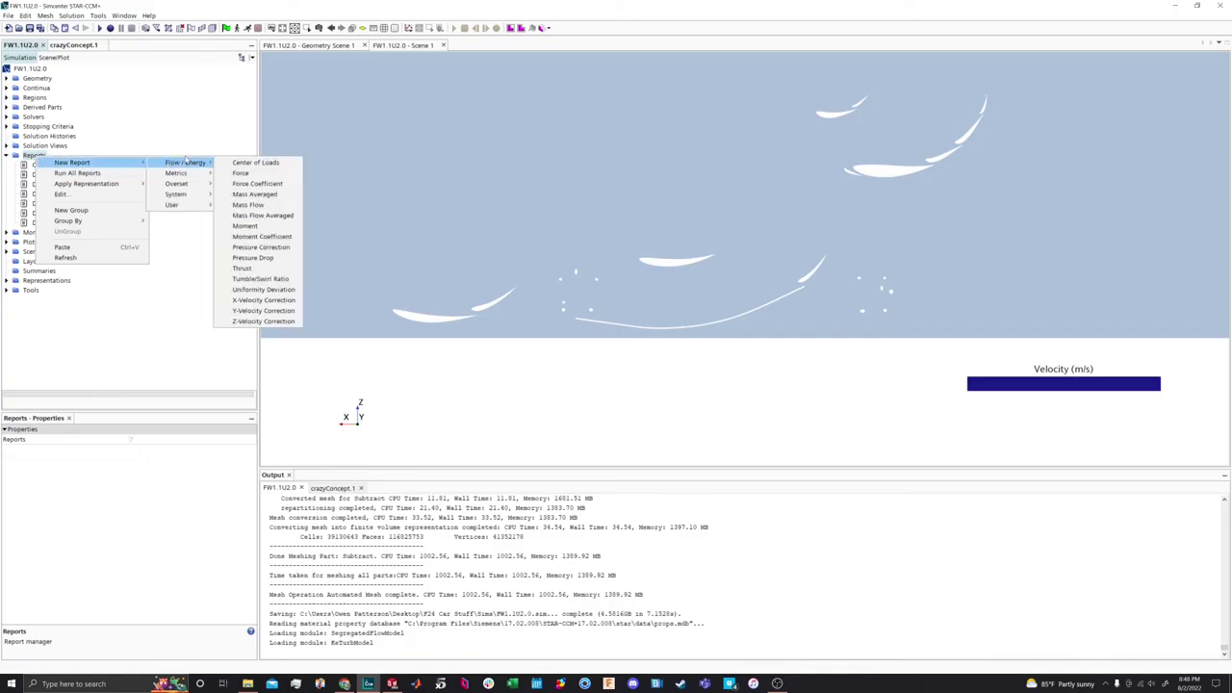
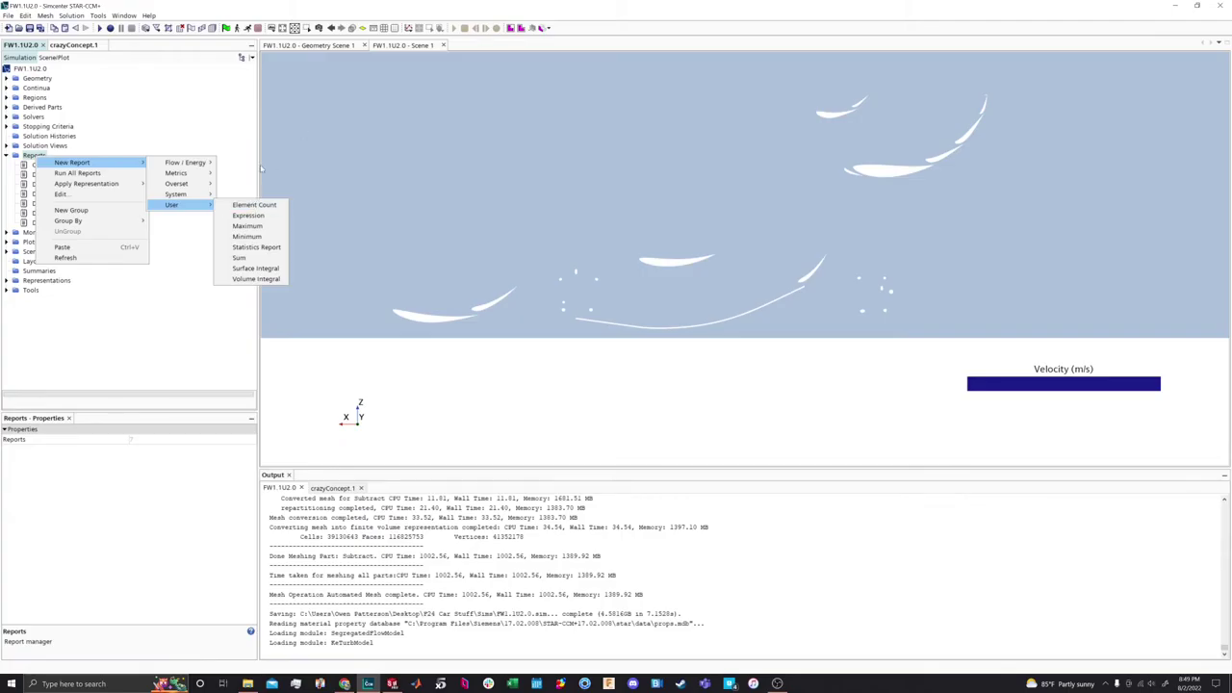
{"action": "left_click", "coordinate": [154, 316]}
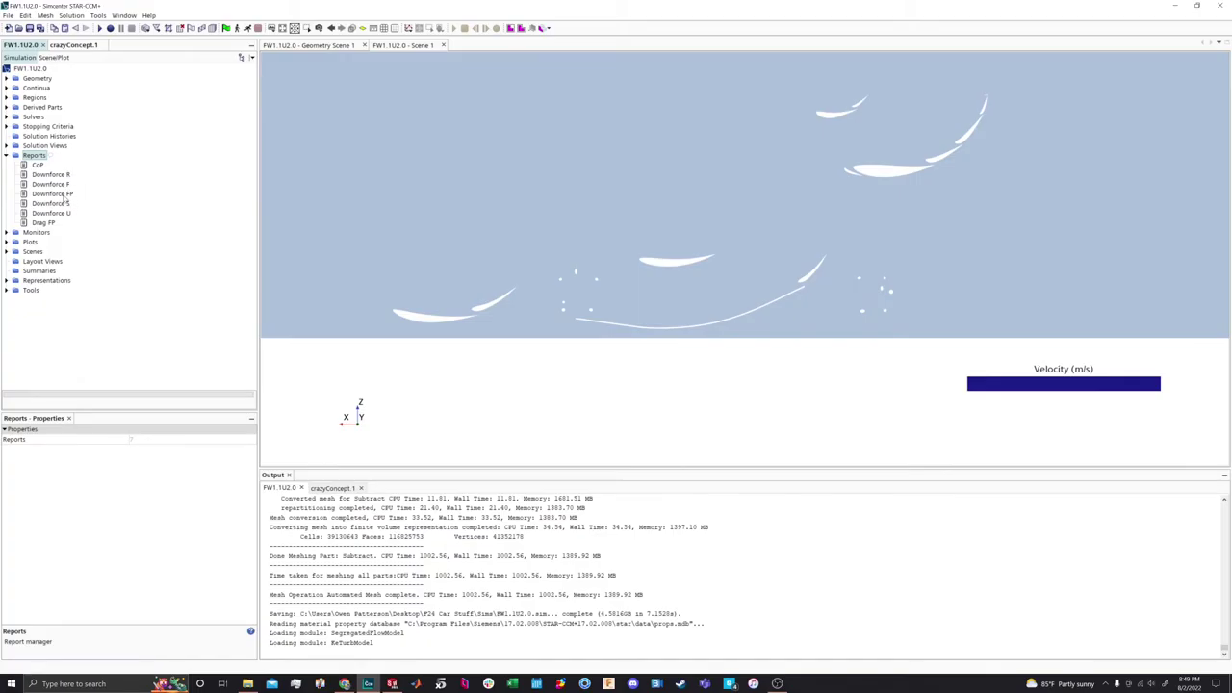
{"action": "left_click", "coordinate": [58, 224]}
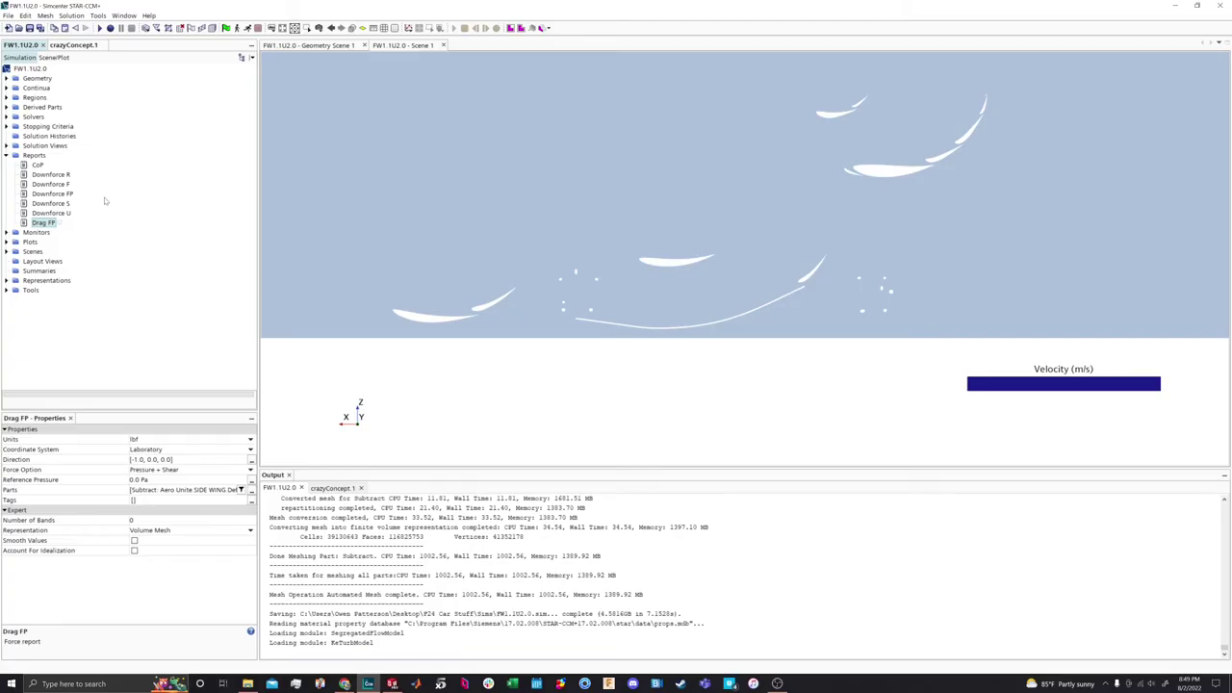
Create monitors and a single shared plot from the Drag FP report and the Downforce R, F, FP, S and U reports
{"action": "left_click", "coordinate": [72, 196]}
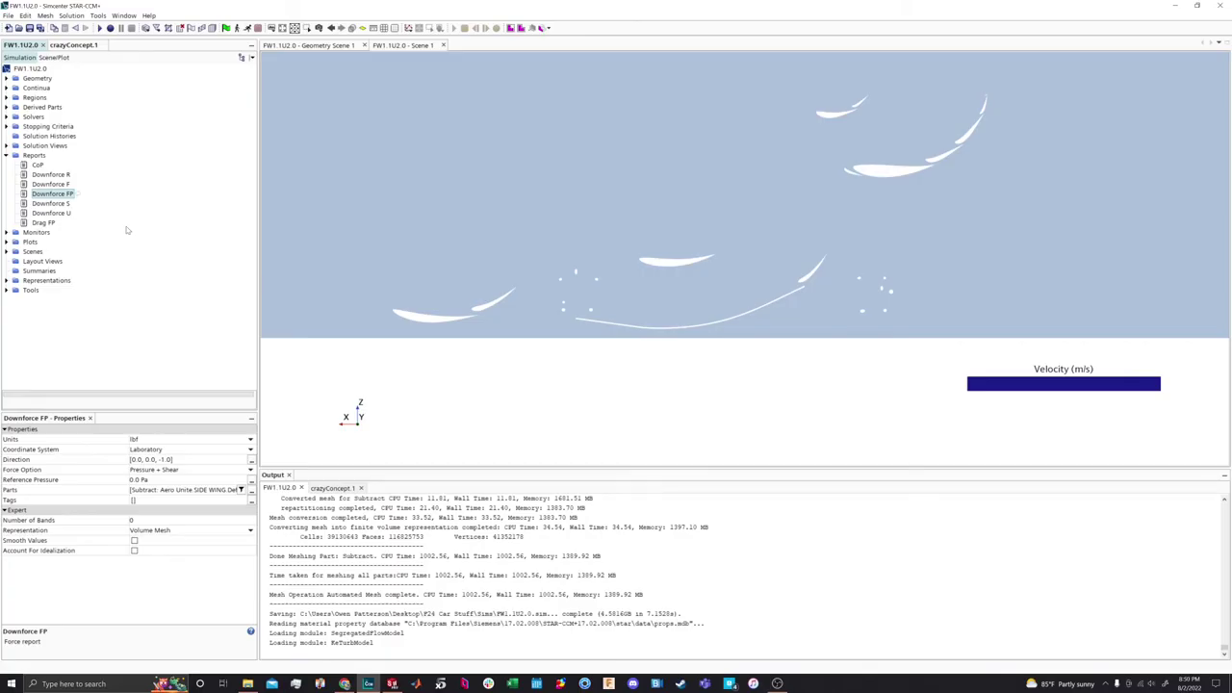
{"action": "left_click", "coordinate": [64, 185], "text": "ctrl"}
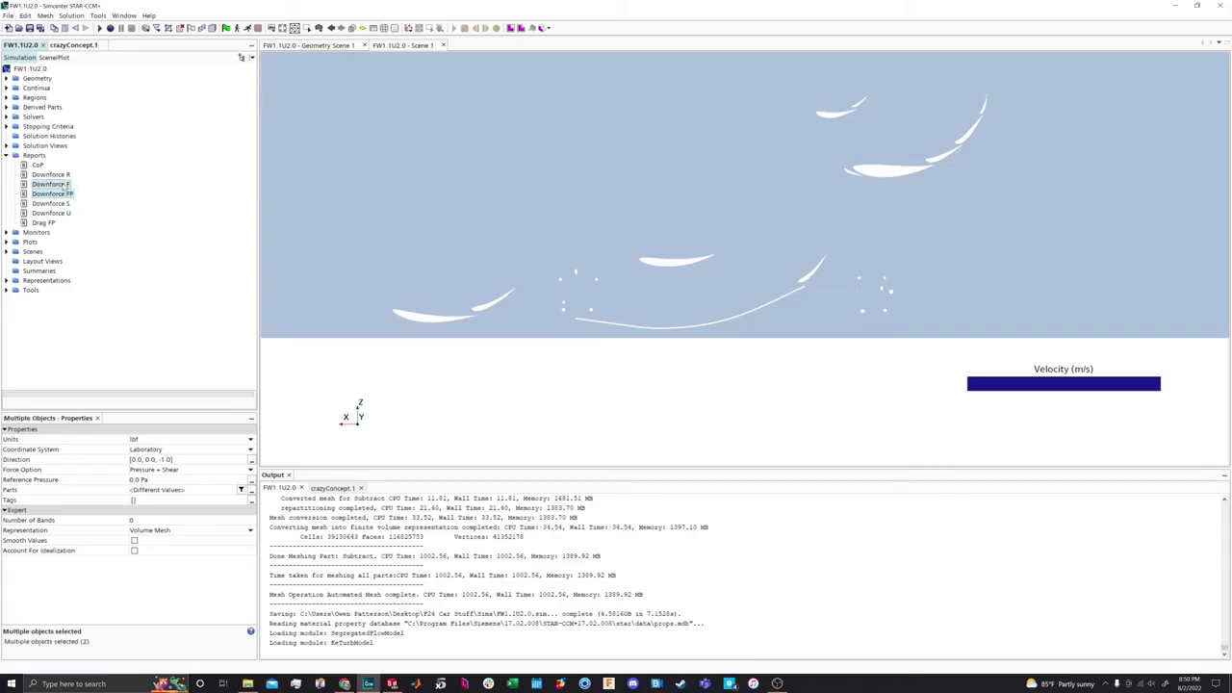
{"action": "left_click", "coordinate": [66, 205], "text": "ctrl"}
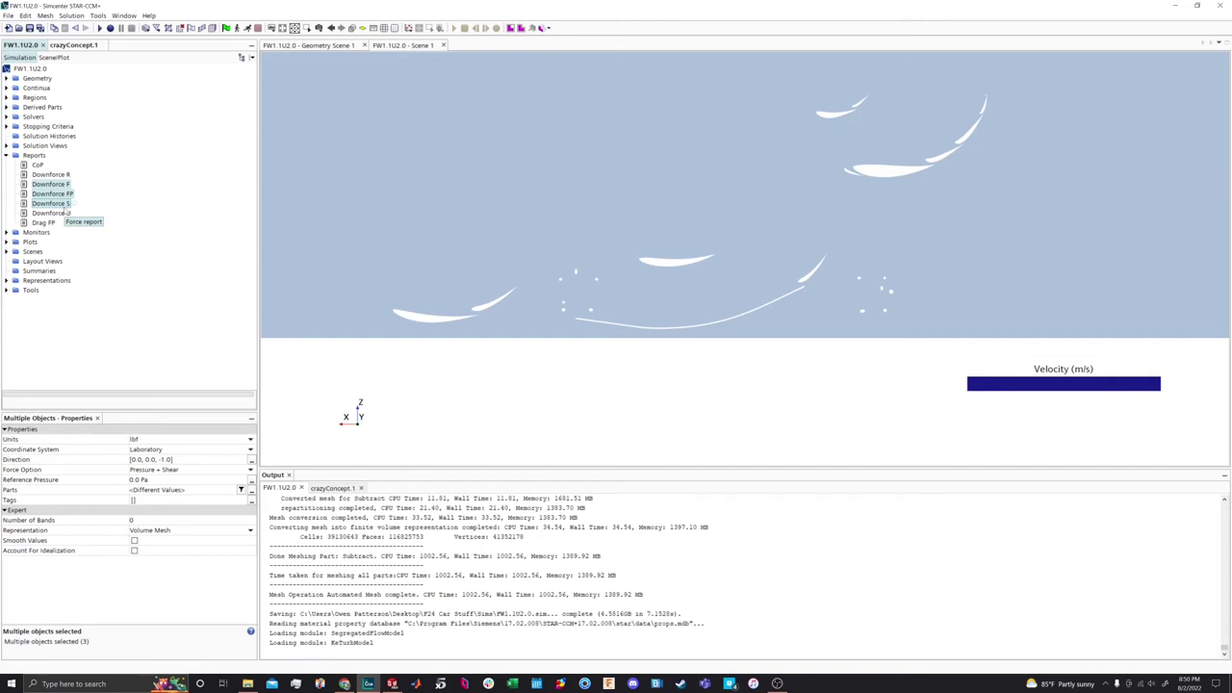
{"action": "left_click", "coordinate": [58, 213], "text": "ctrl"}
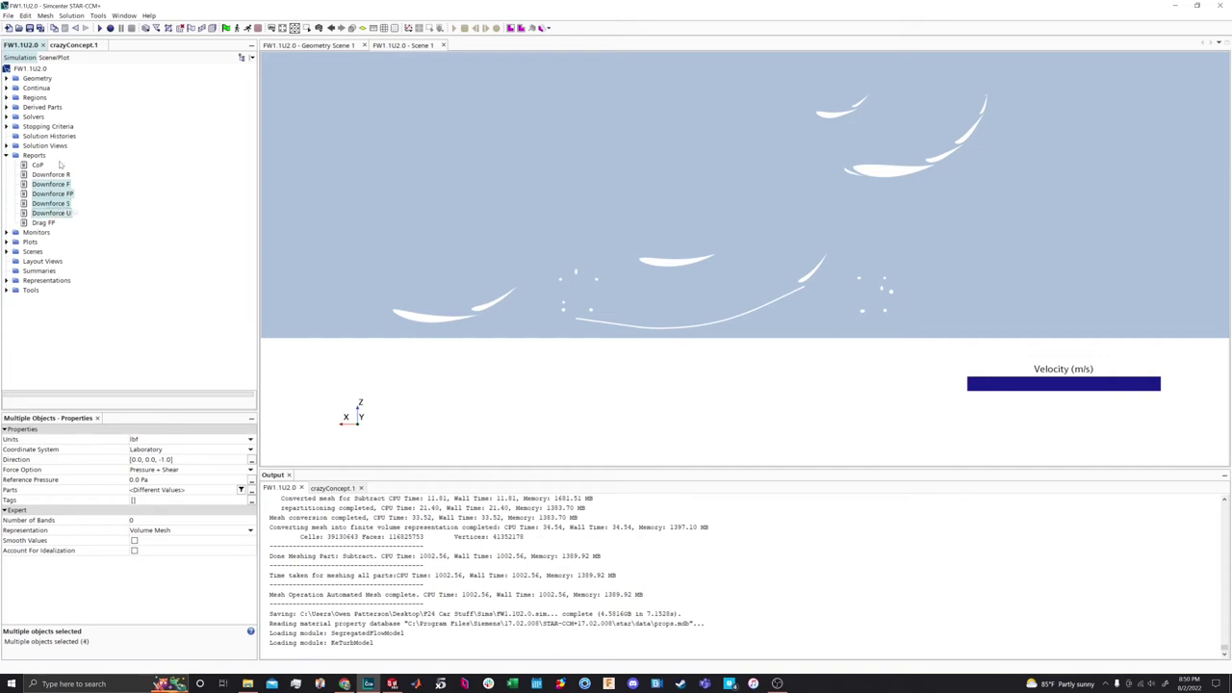
{"action": "left_click", "coordinate": [57, 176], "text": "ctrl"}
{"action": "left_click", "coordinate": [41, 223], "text": "ctrl"}
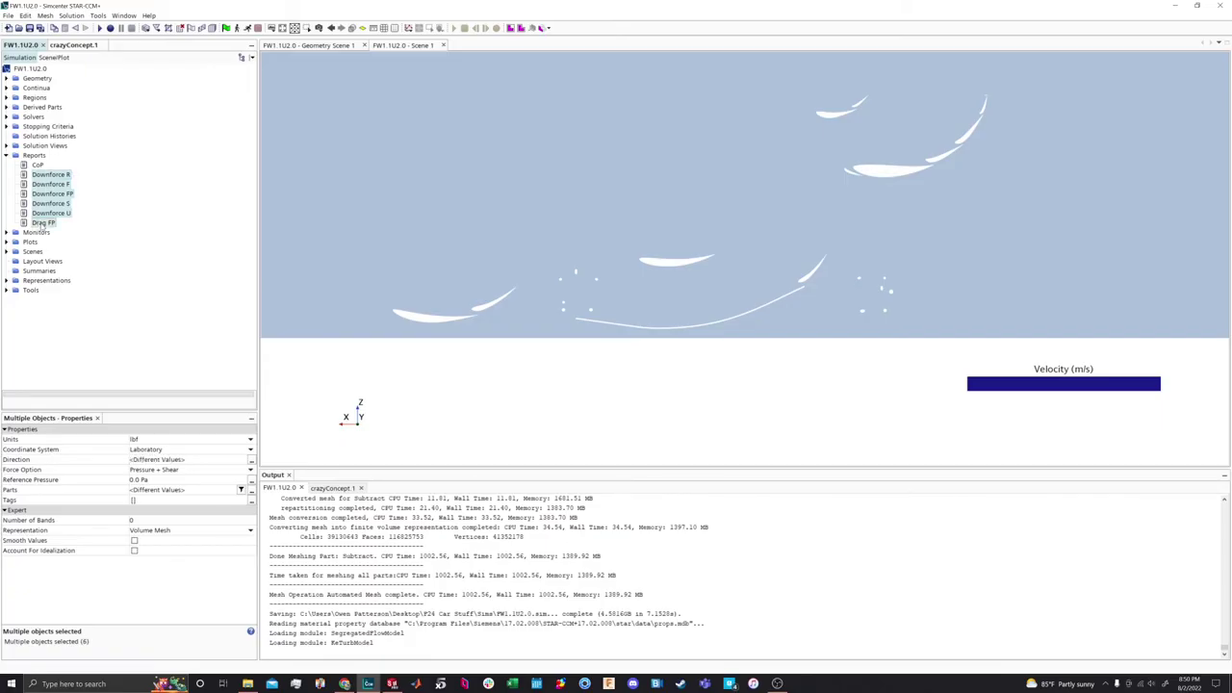
{"action": "right_click", "coordinate": [41, 223]}
{"action": "left_click", "coordinate": [95, 280]}
{"action": "left_click", "coordinate": [591, 367]}
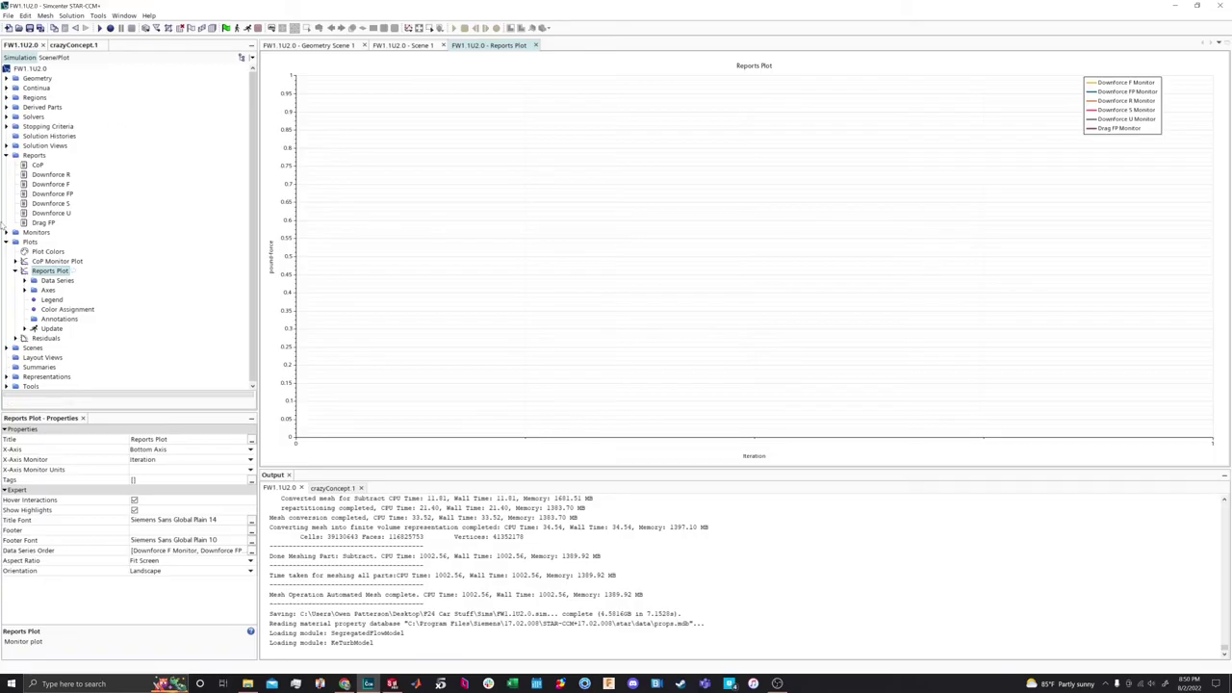
Collapse the Plots and Reports nodes and close the Reports Plot, Scene 1 and the crazyConcept.1 simulation
{"action": "left_click", "coordinate": [6, 242]}
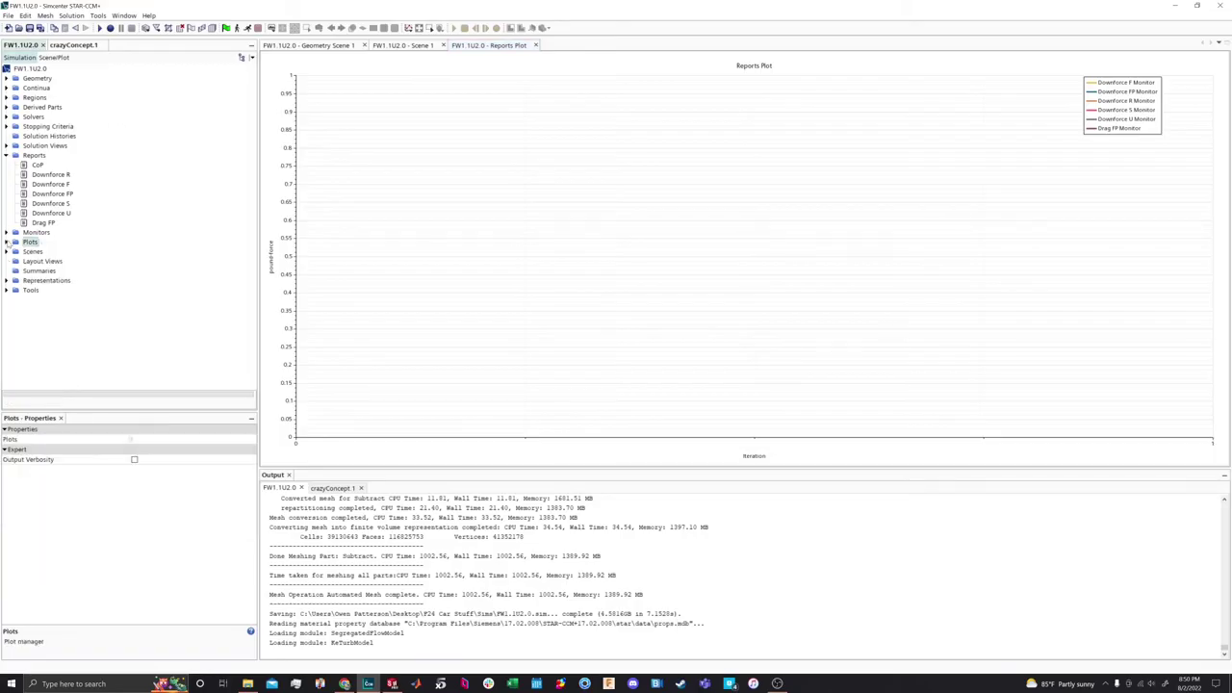
{"action": "left_click", "coordinate": [6, 156]}
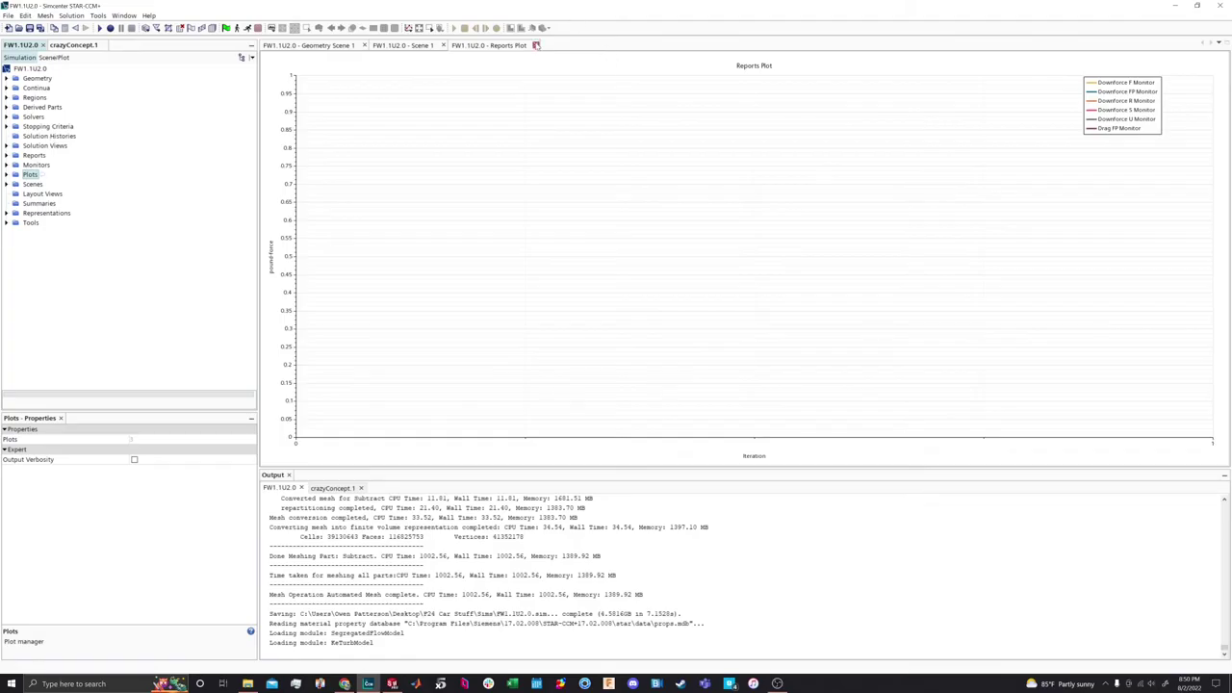
{"action": "left_click", "coordinate": [535, 45]}
{"action": "left_click", "coordinate": [442, 45]}
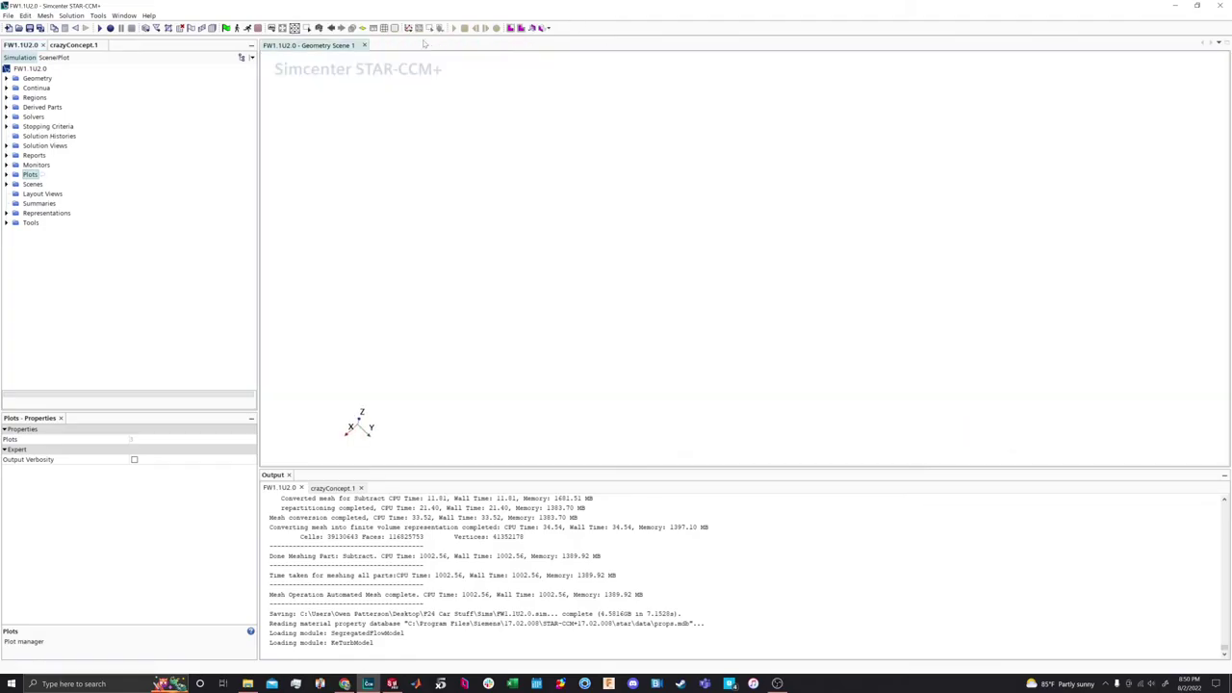
{"action": "left_click", "coordinate": [70, 46]}
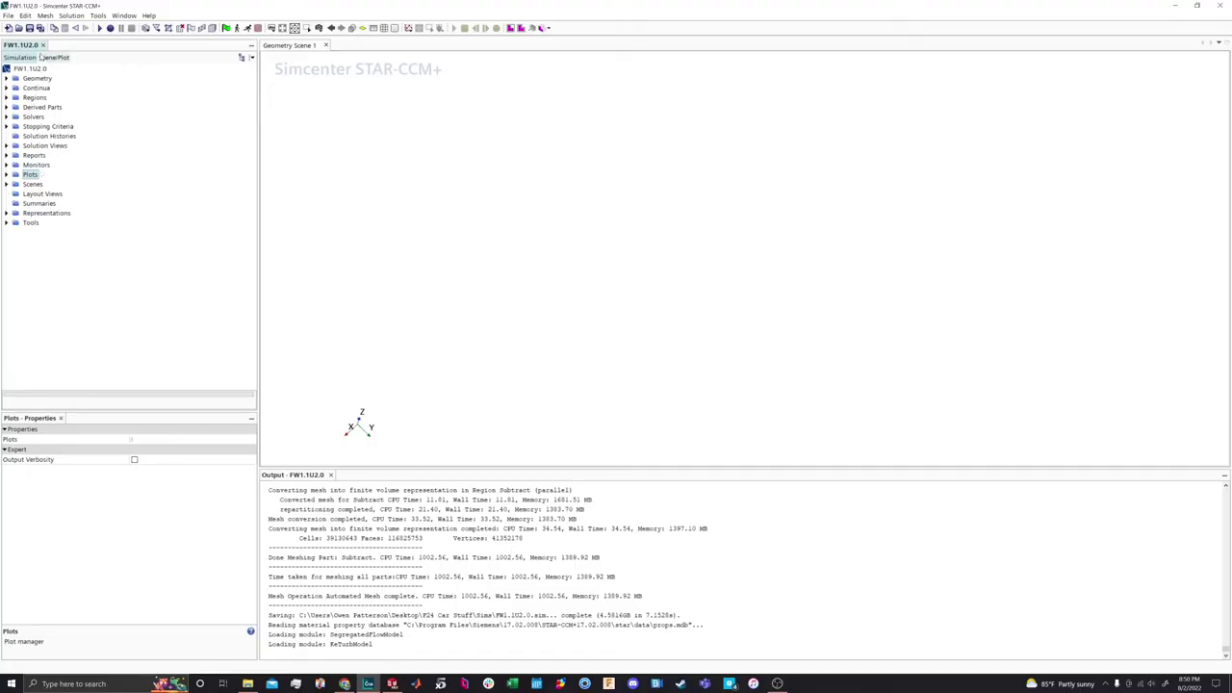
Open Scene 1 of the FW1.1U2.0 simulation and close Geometry Scene 1
{"action": "left_click", "coordinate": [6, 184]}
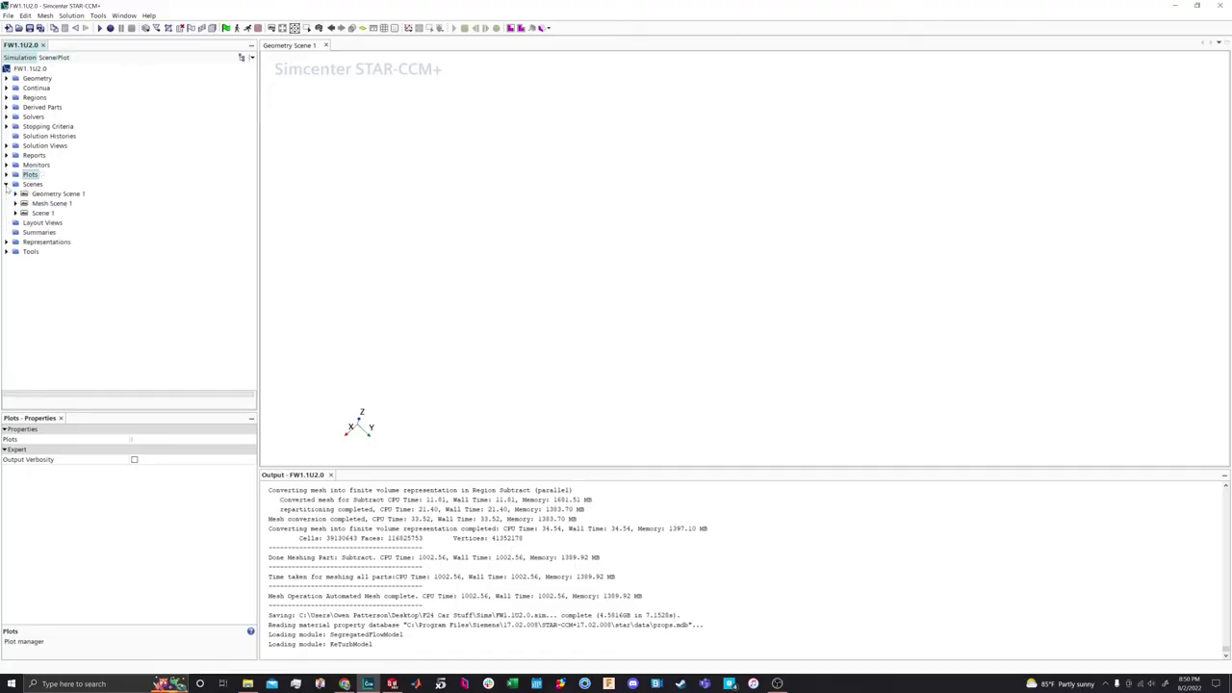
{"action": "double_click", "coordinate": [45, 213]}
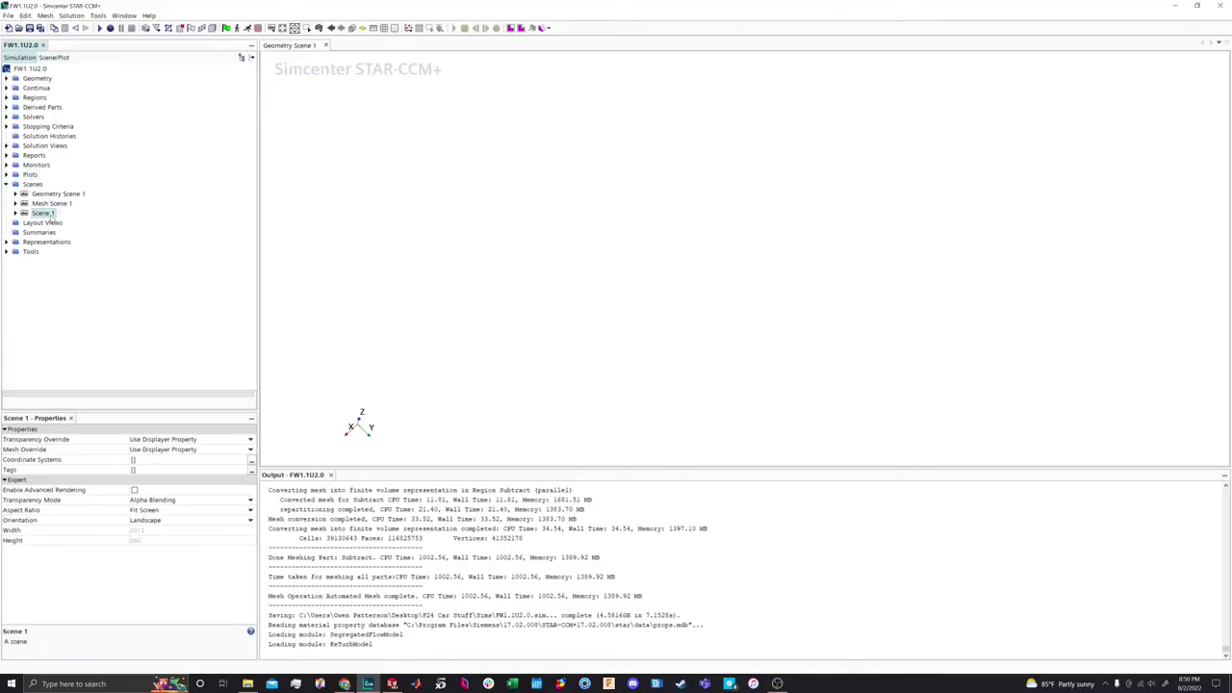
{"action": "left_click", "coordinate": [45, 194]}
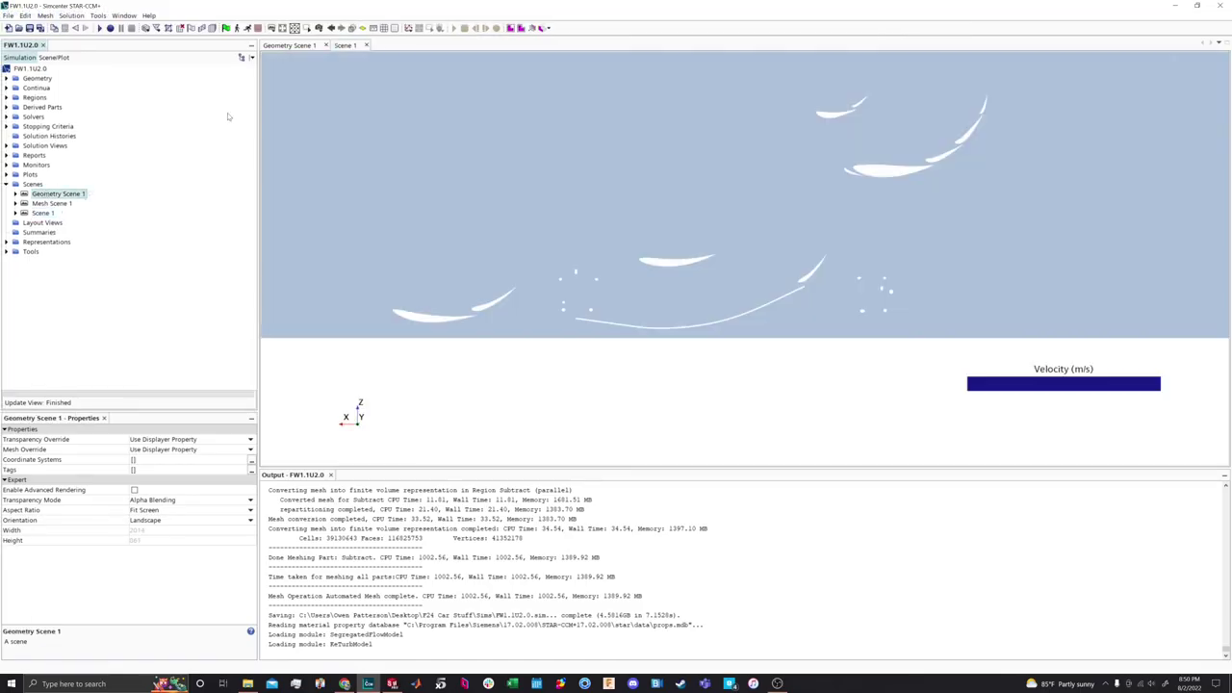
{"action": "left_click", "coordinate": [326, 46]}
{"action": "left_click_drag", "start_coordinate": [411, 116], "coordinate": [582, 247]}
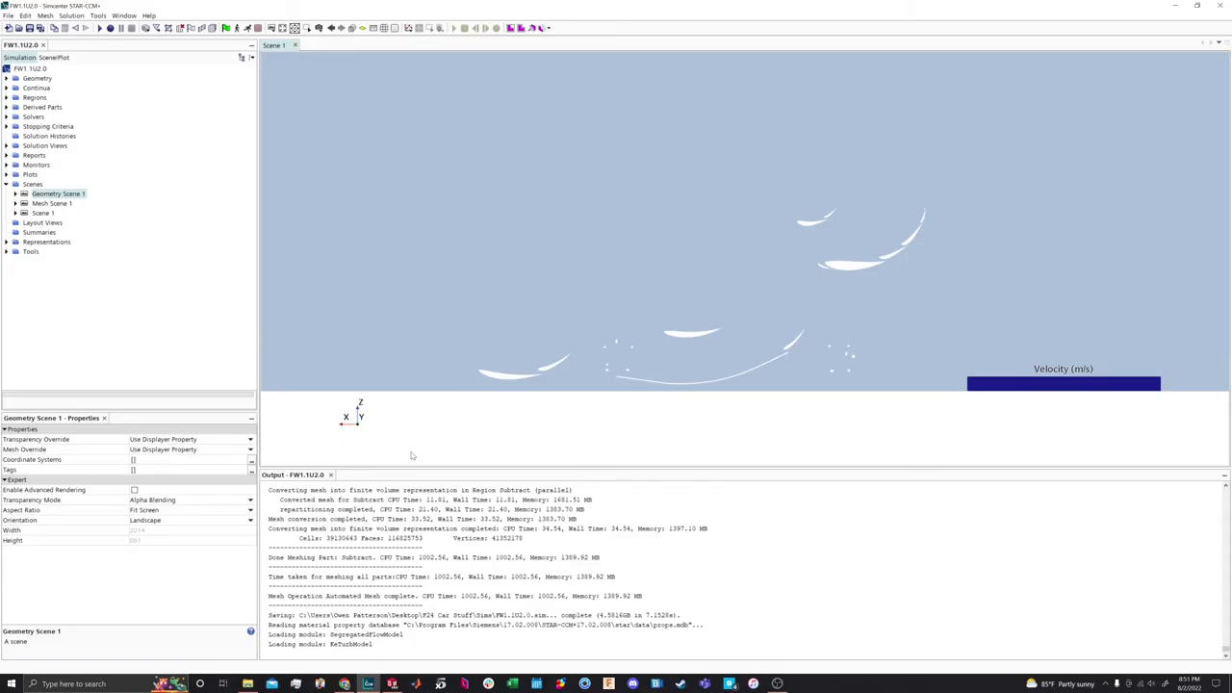
Initialize the solution, save the simulation, and check the mesh cell count in the output log
{"action": "left_click", "coordinate": [228, 30]}
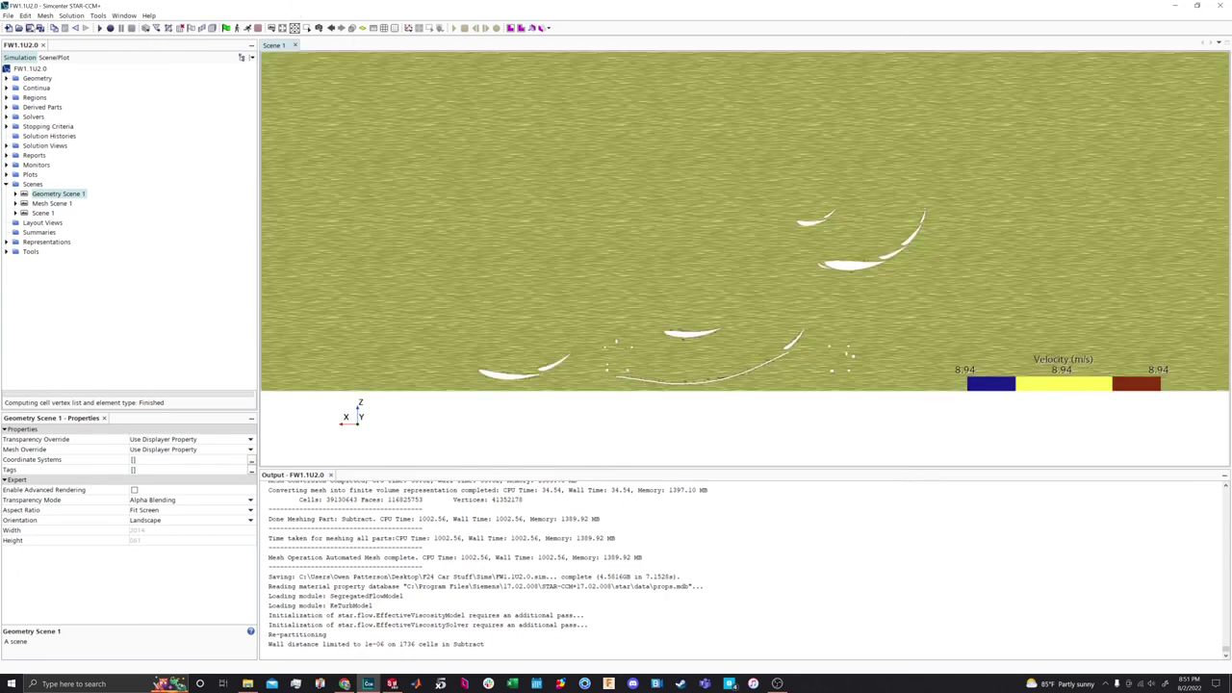
{"action": "left_click", "coordinate": [34, 30]}
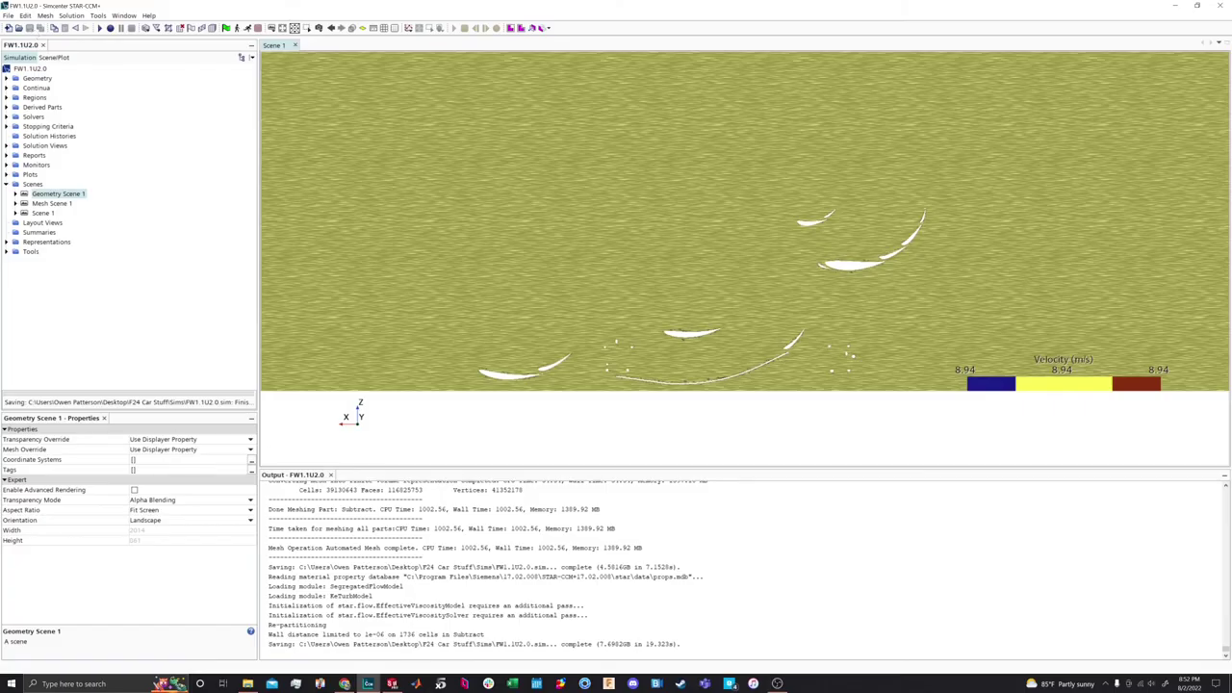
{"action": "double_click", "coordinate": [354, 490]}
{"action": "left_click", "coordinate": [363, 490]}
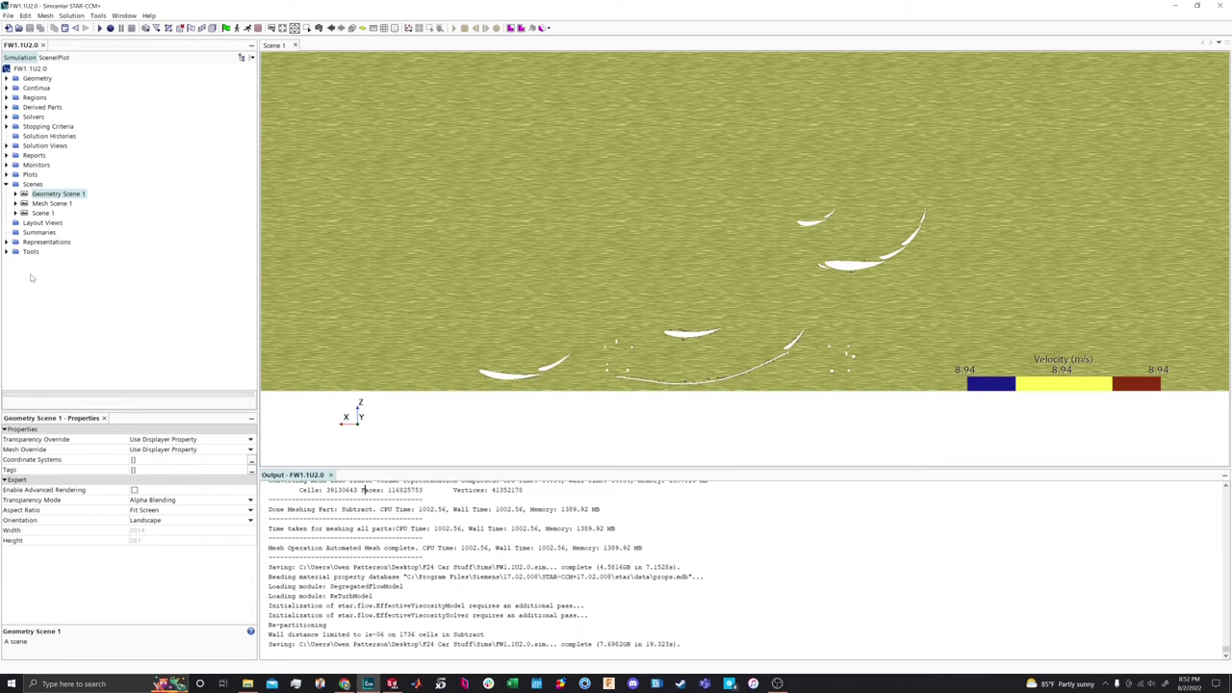
Set the units of the Section Vector 1 velocity field in Scene 1 to mph and collapse the Scenes node
{"action": "left_click", "coordinate": [15, 213]}
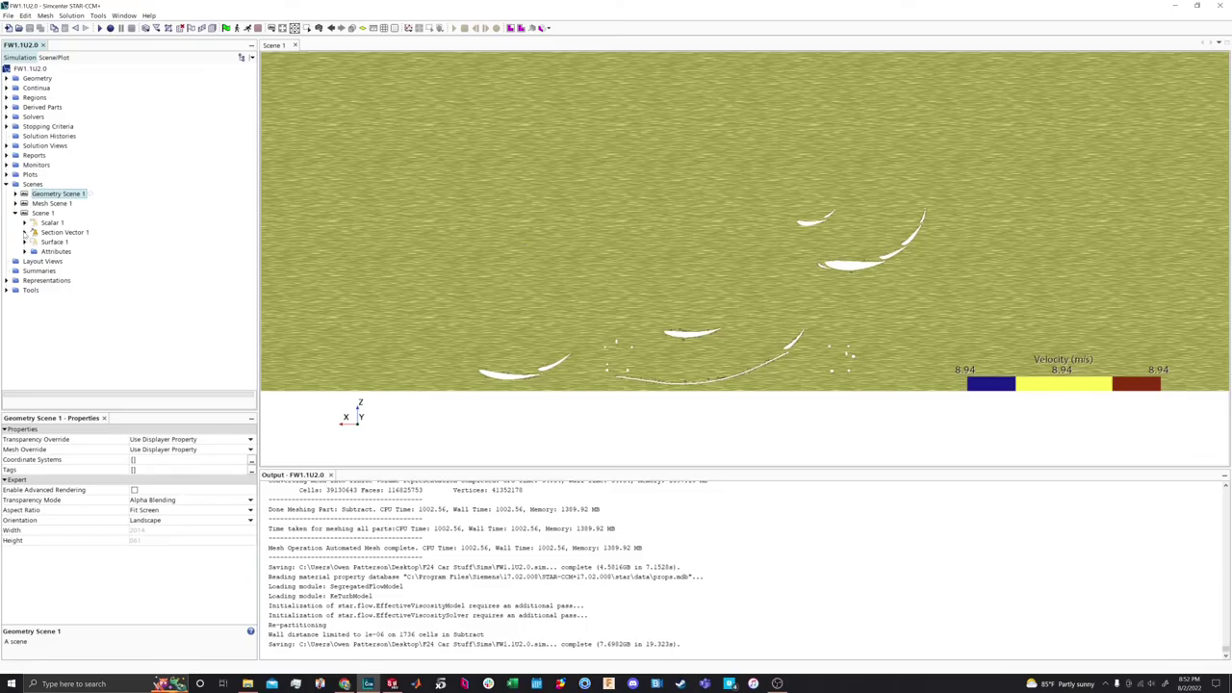
{"action": "left_click", "coordinate": [24, 232]}
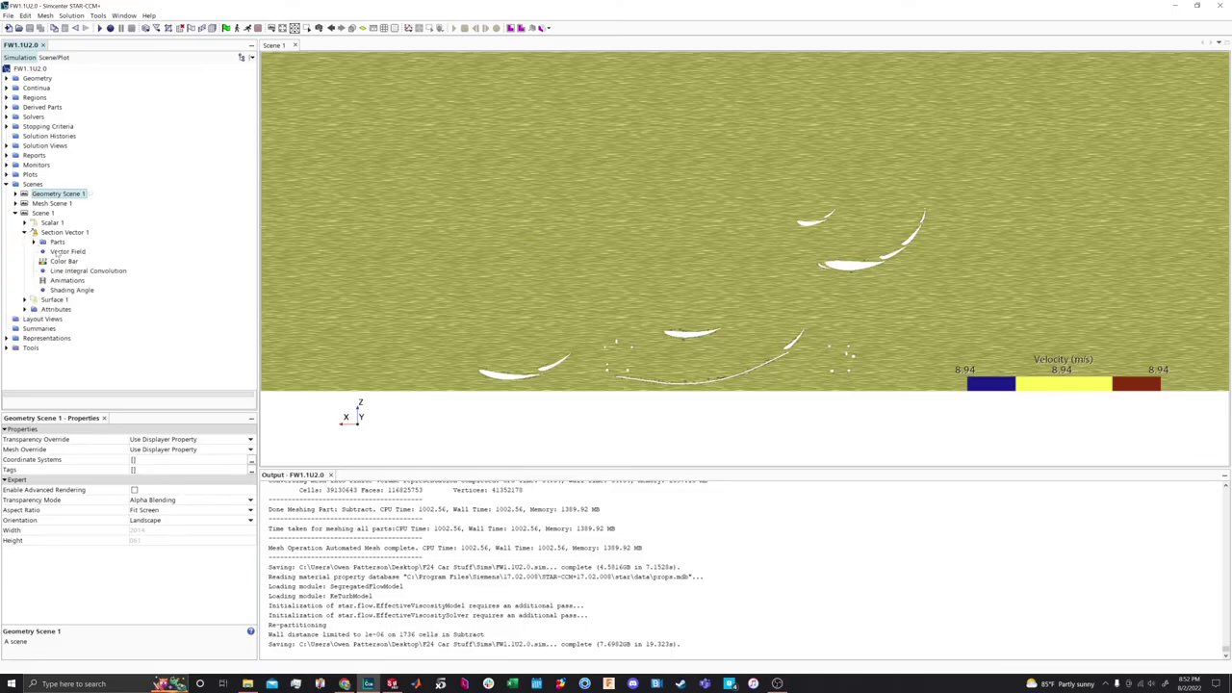
{"action": "left_click", "coordinate": [56, 251]}
{"action": "left_click", "coordinate": [152, 500]}
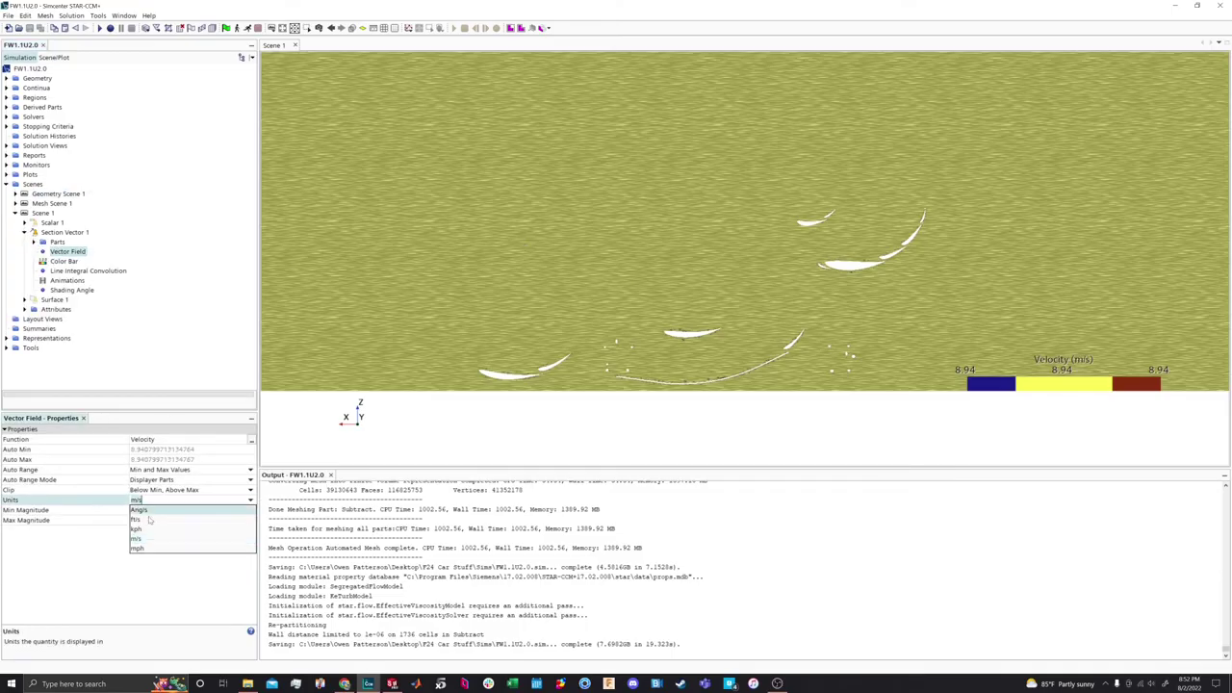
{"action": "left_click", "coordinate": [136, 548]}
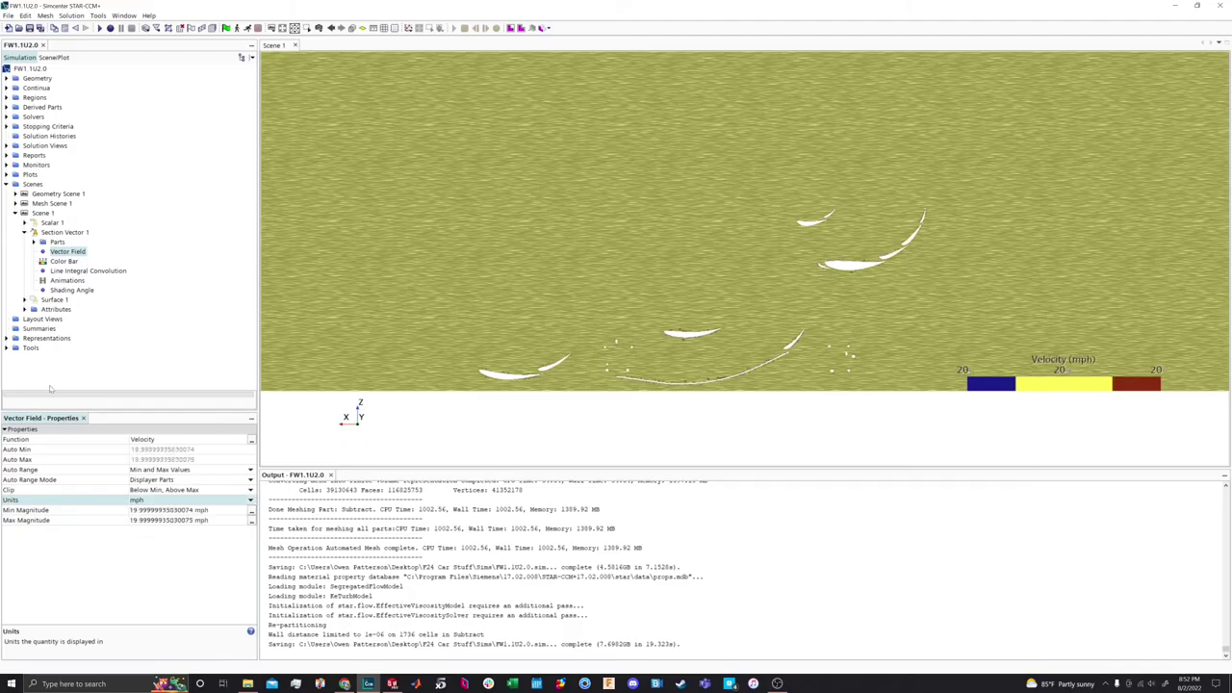
{"action": "left_click", "coordinate": [137, 502]}
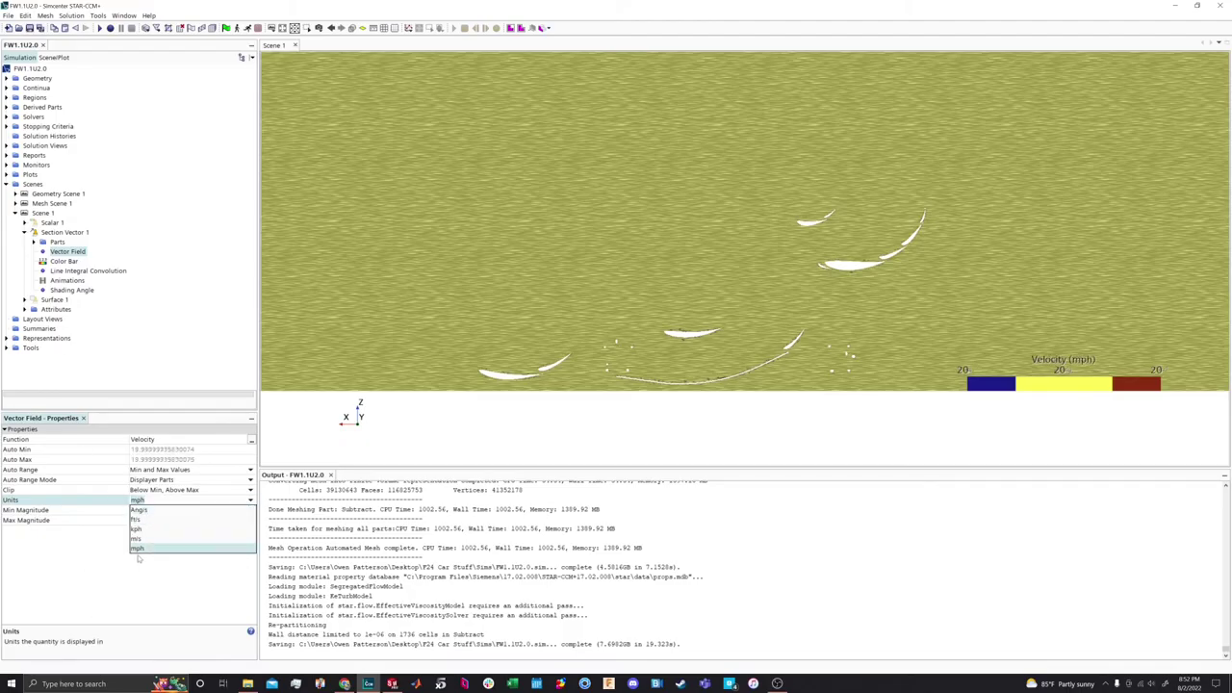
{"action": "left_click", "coordinate": [138, 549]}
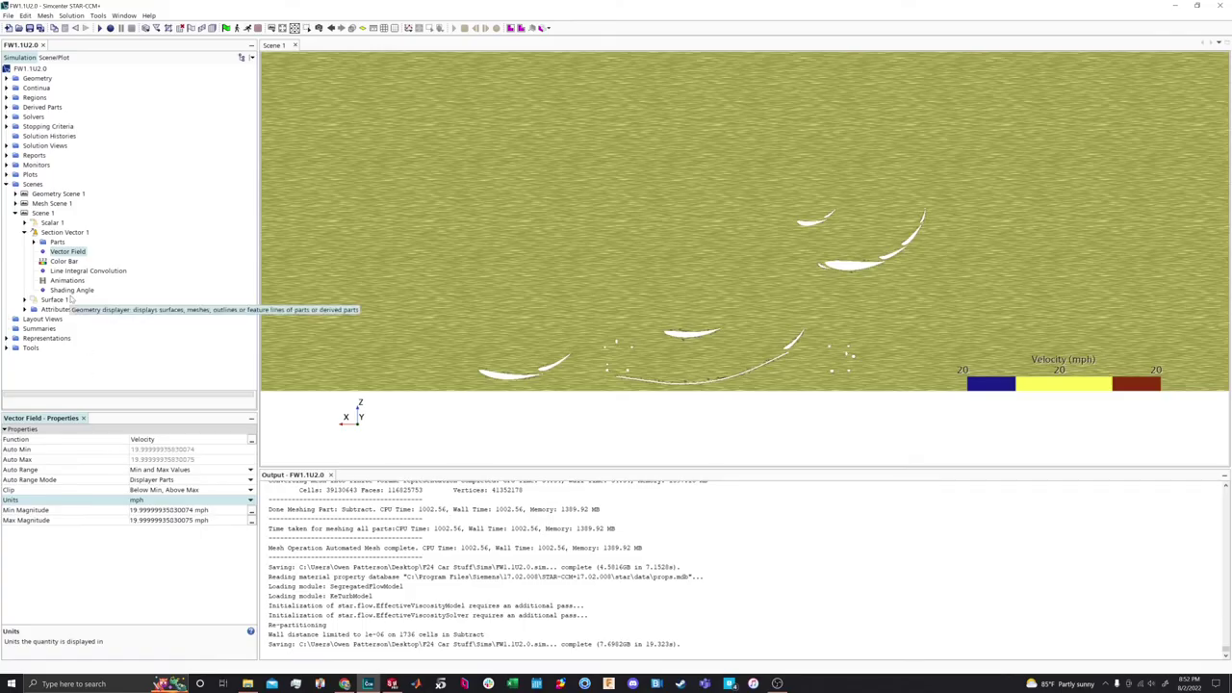
{"action": "left_click", "coordinate": [15, 213]}
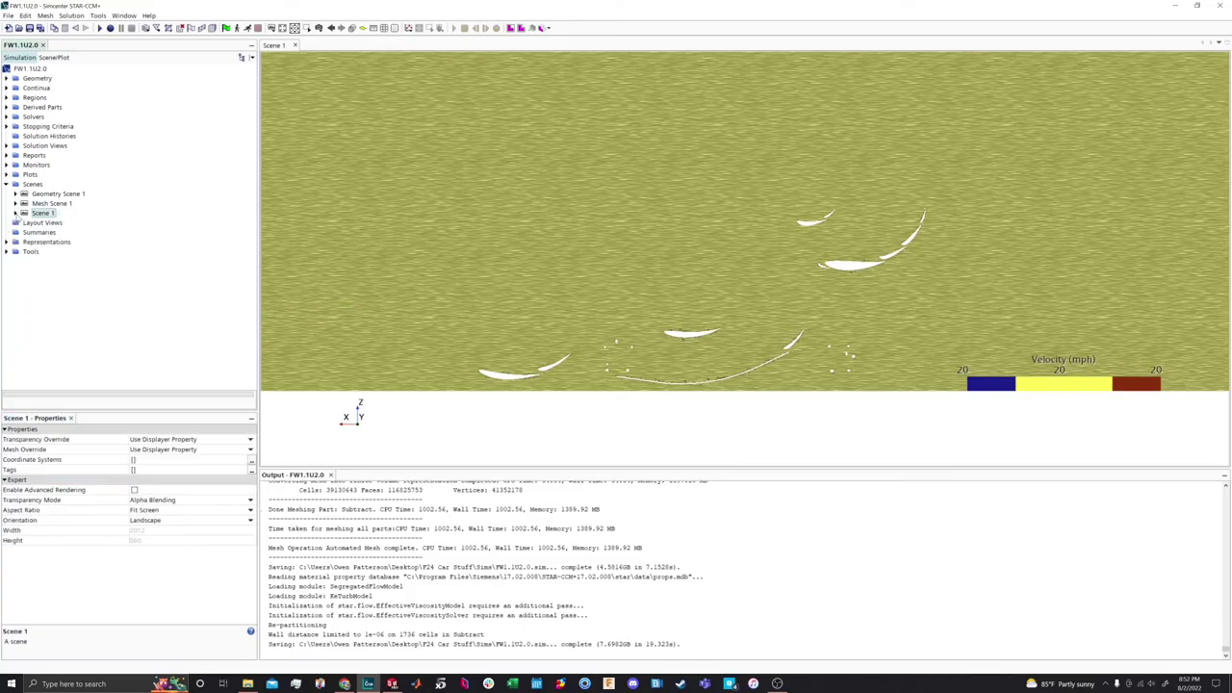
{"action": "left_click", "coordinate": [7, 185]}
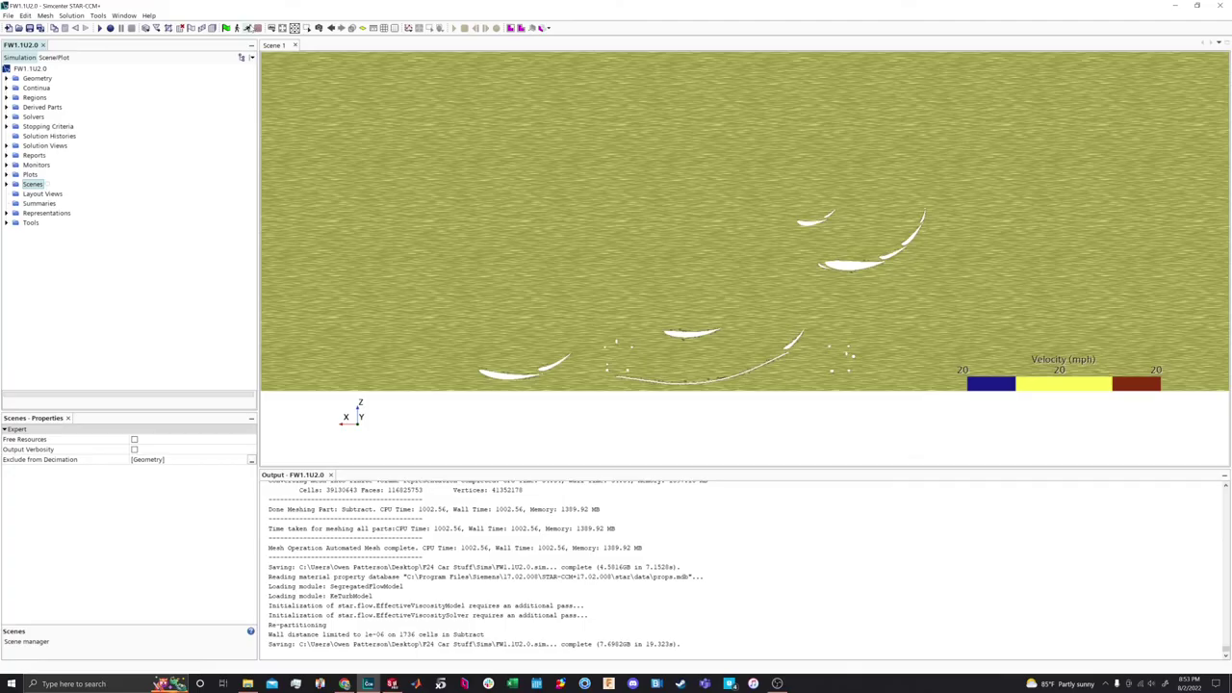
Run the simulation and switch from the Residuals plot back to Scene 1
{"action": "left_click", "coordinate": [248, 28]}
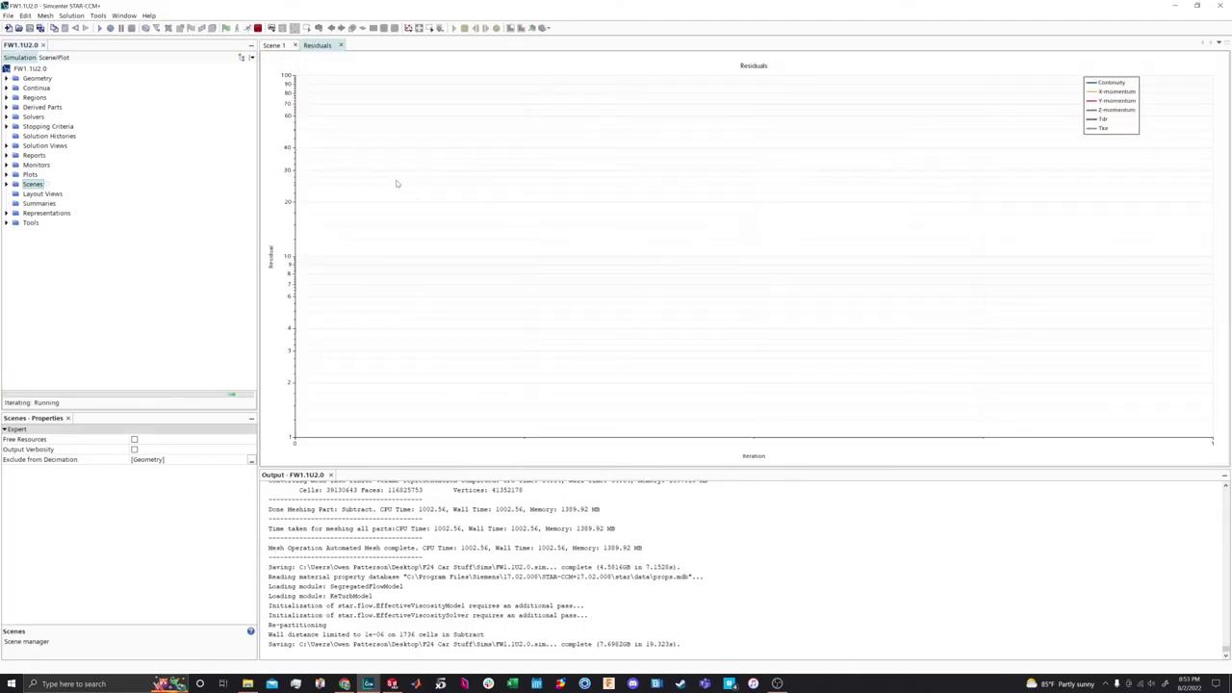
{"action": "left_click", "coordinate": [274, 45]}
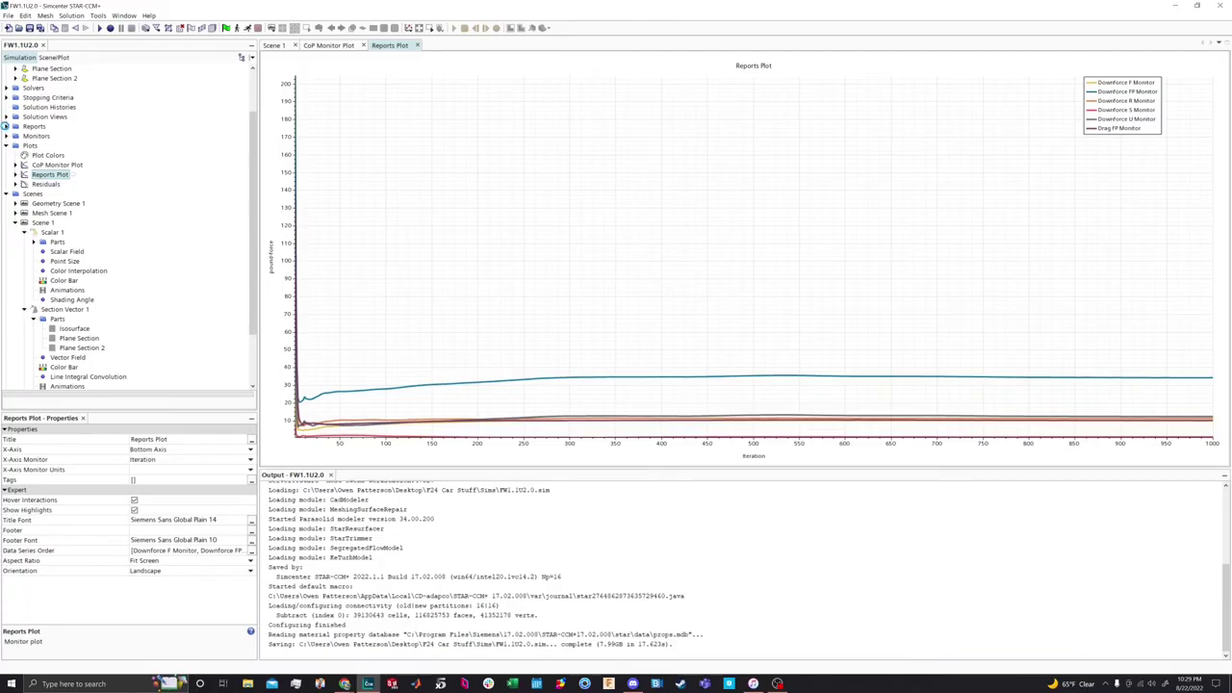
Expand the Reports node and examine the downforce and drag curves at the final iterations of the Reports Plot
{"action": "left_click", "coordinate": [6, 126]}
{"action": "right_click", "coordinate": [50, 195]}
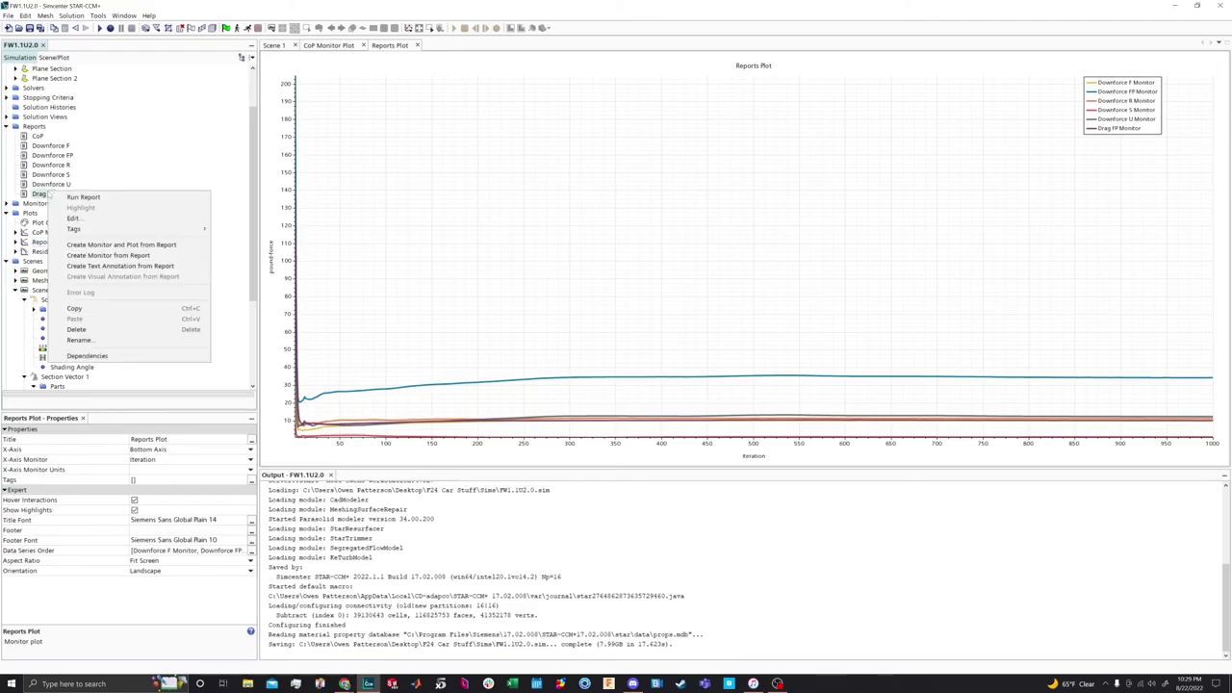
{"action": "key", "text": "Escape"}
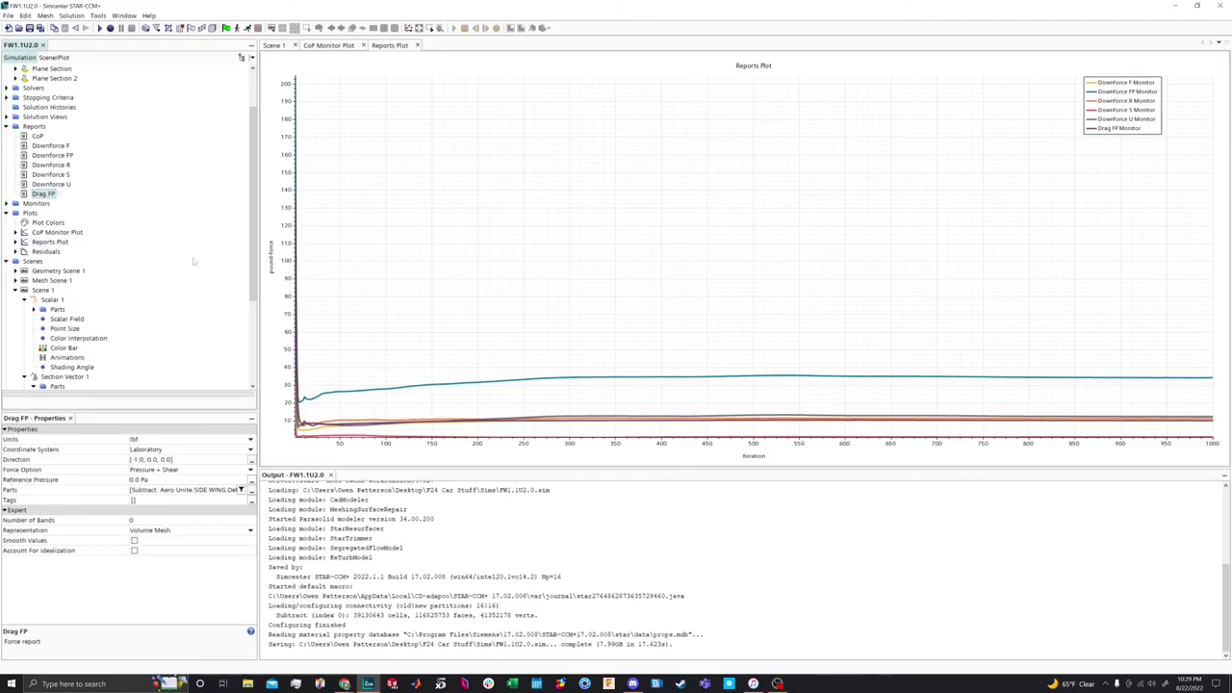
{"action": "left_click", "coordinate": [53, 232]}
{"action": "left_click", "coordinate": [48, 241]}
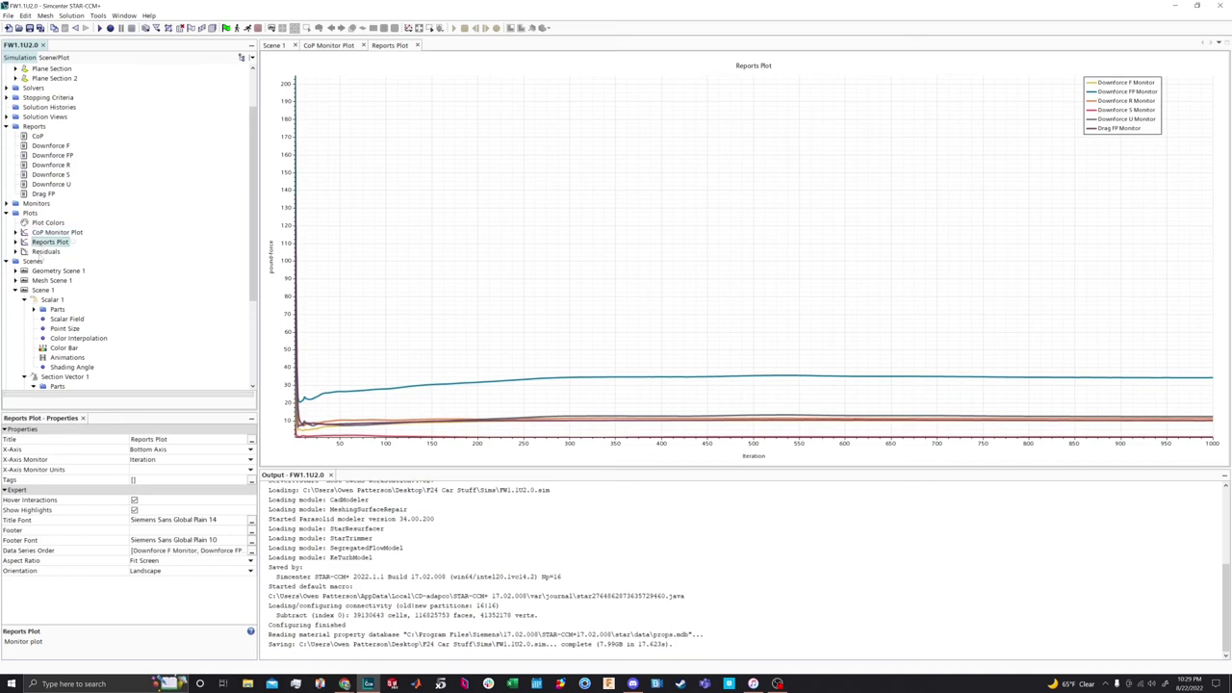
{"action": "left_click", "coordinate": [44, 251]}
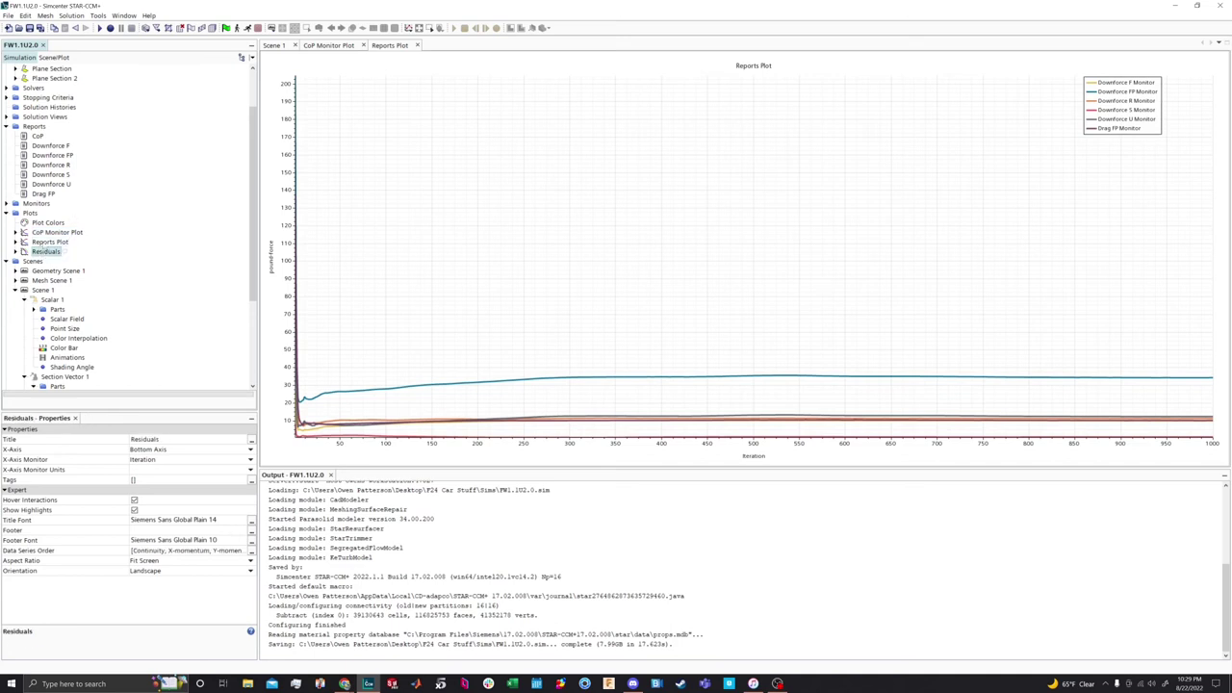
{"action": "left_click", "coordinate": [54, 244]}
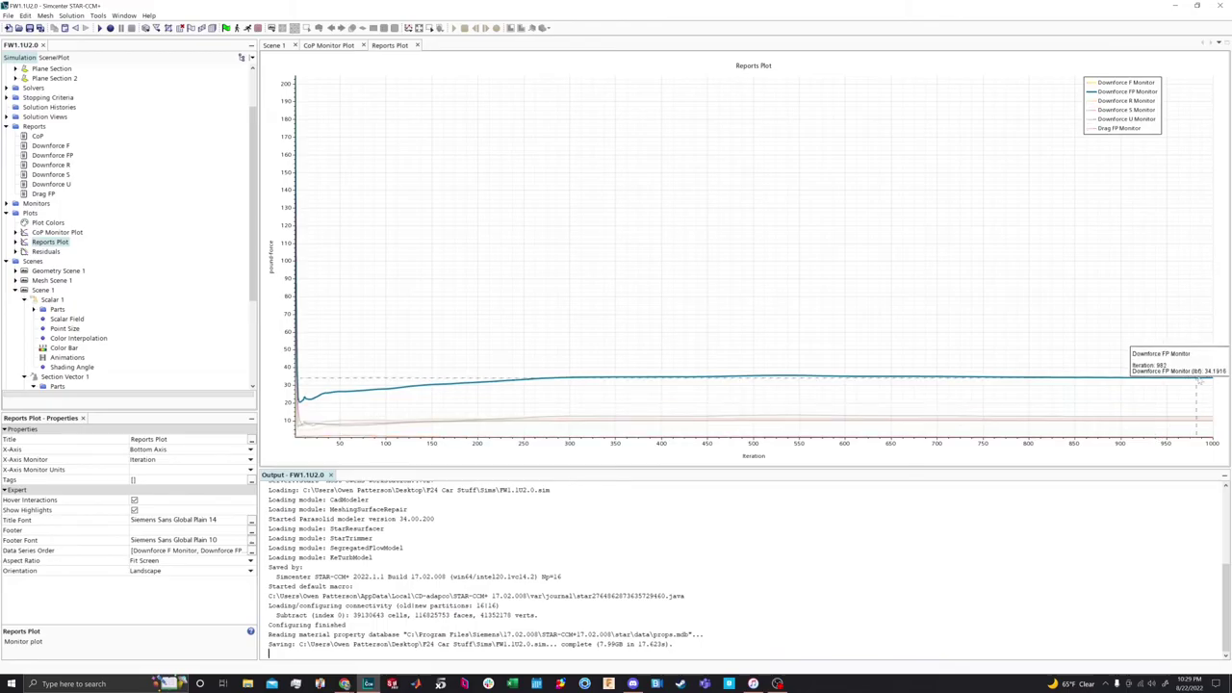
{"action": "mouse_move", "coordinate": [1206, 419]}
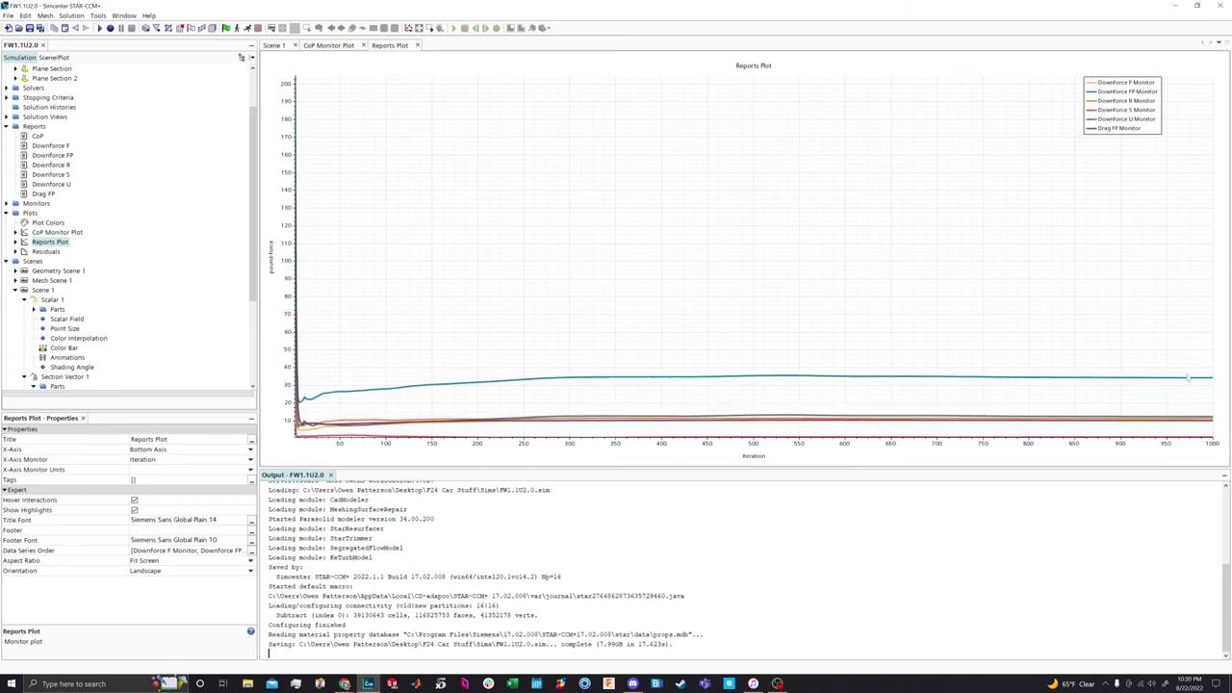
{"action": "mouse_move", "coordinate": [1187, 380]}
Open the Residuals plot, inspect its curves near the final iterations, and return to the Reports Plot
{"action": "double_click", "coordinate": [44, 251]}
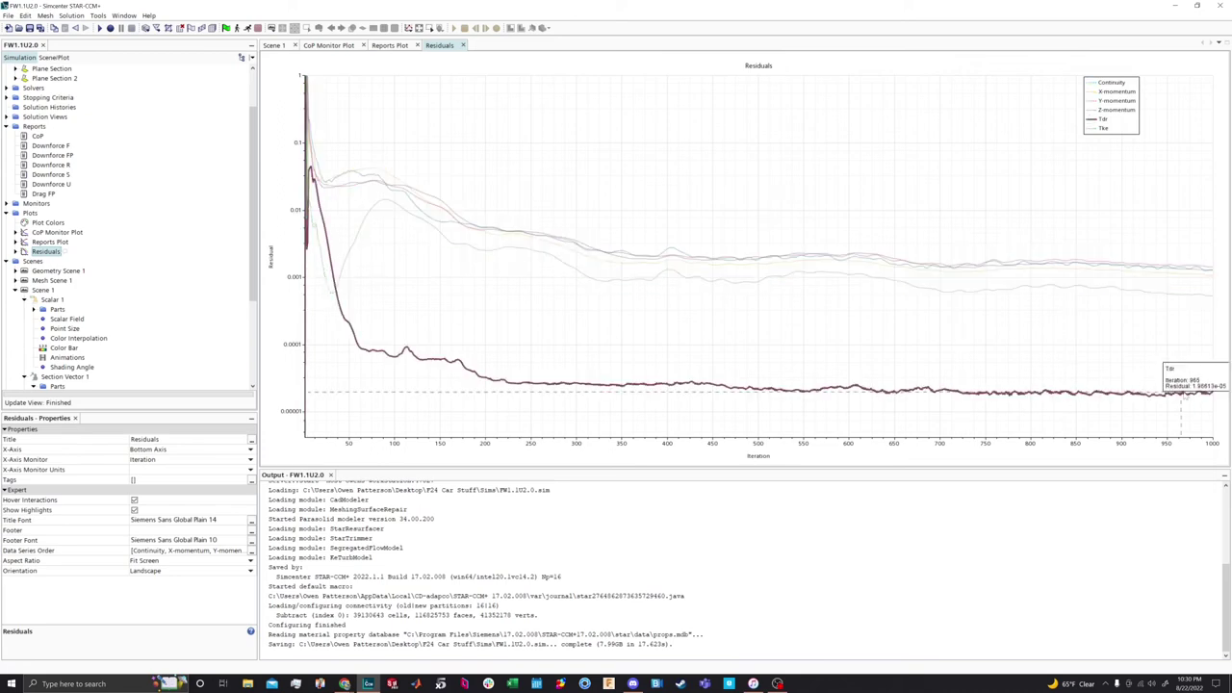
{"action": "mouse_move", "coordinate": [1160, 268]}
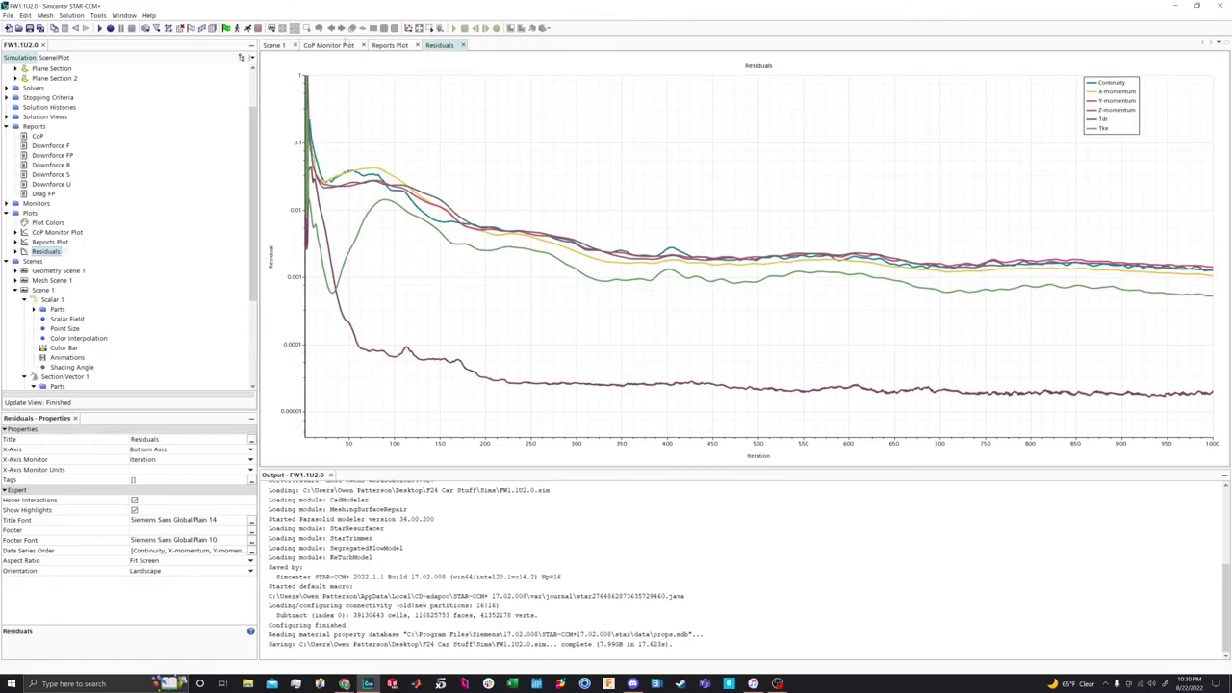
{"action": "left_click", "coordinate": [390, 45]}
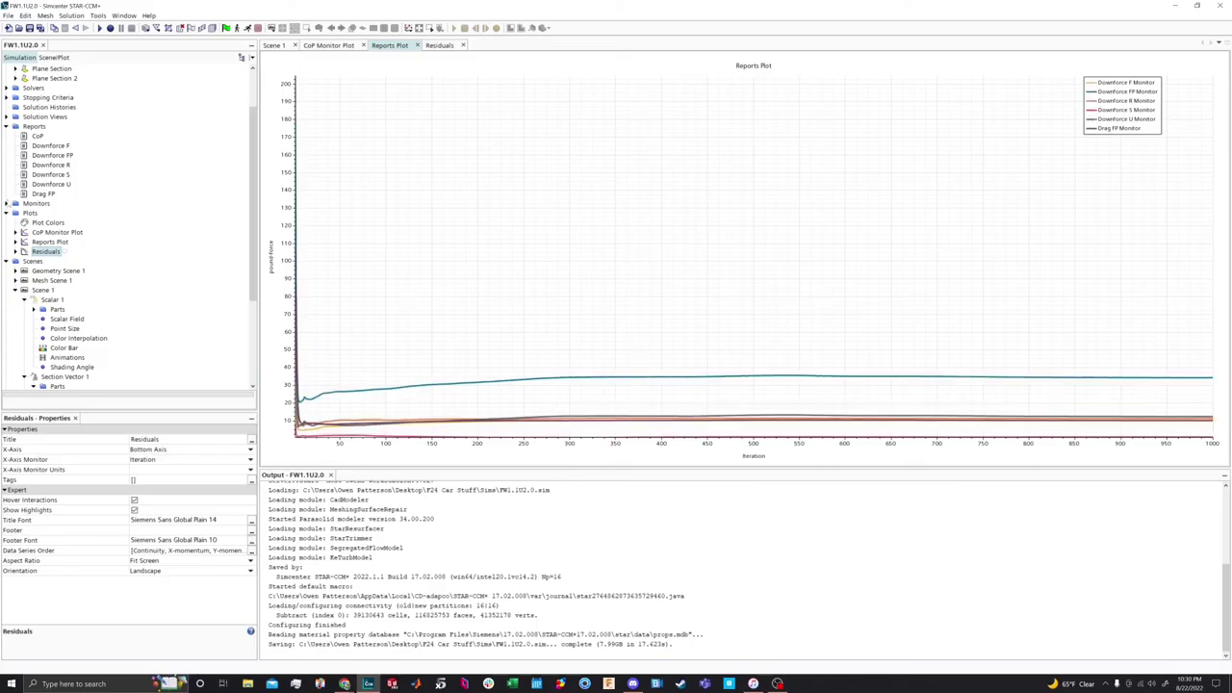
Run the Downforce FP report, read its per-part forces and monitor value, and return to the FW1.1U2.0 output log
{"action": "right_click", "coordinate": [56, 156]}
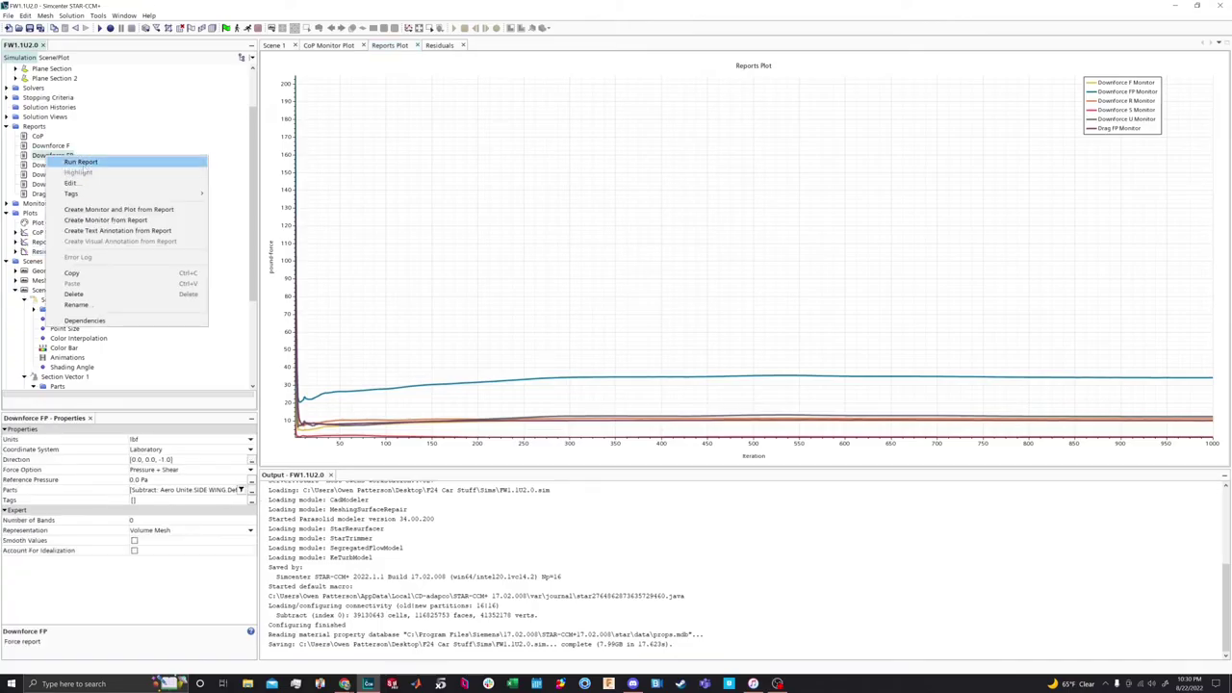
{"action": "left_click", "coordinate": [81, 161]}
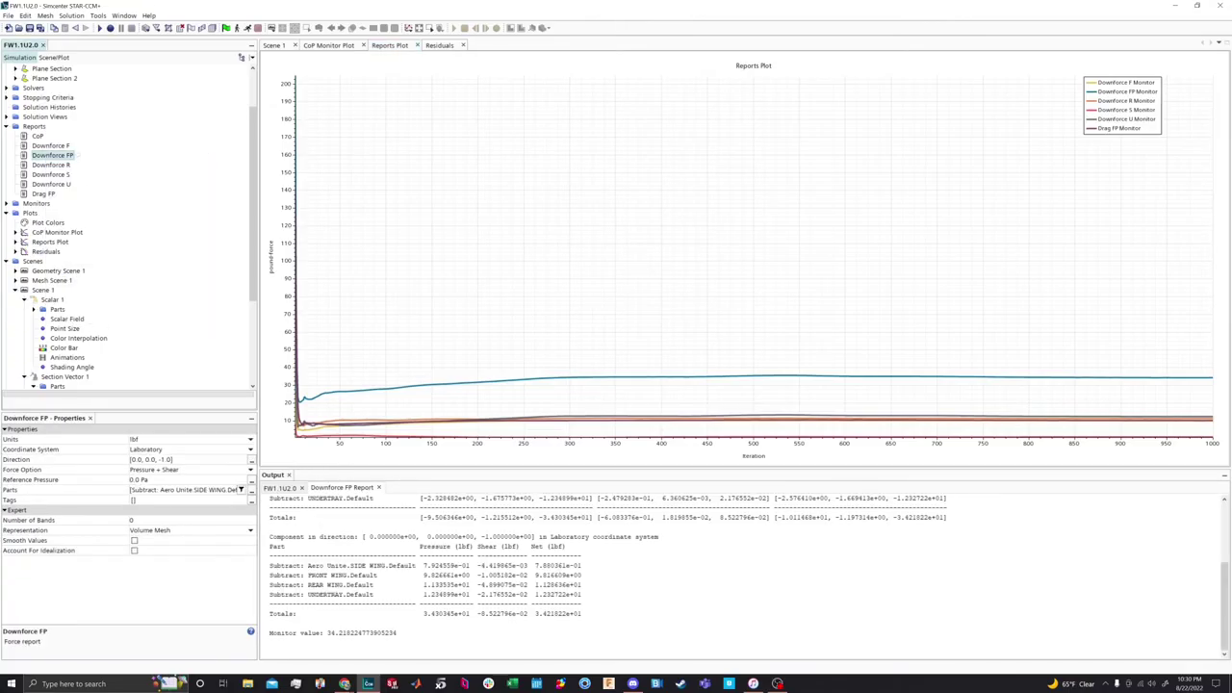
{"action": "left_click", "coordinate": [354, 633]}
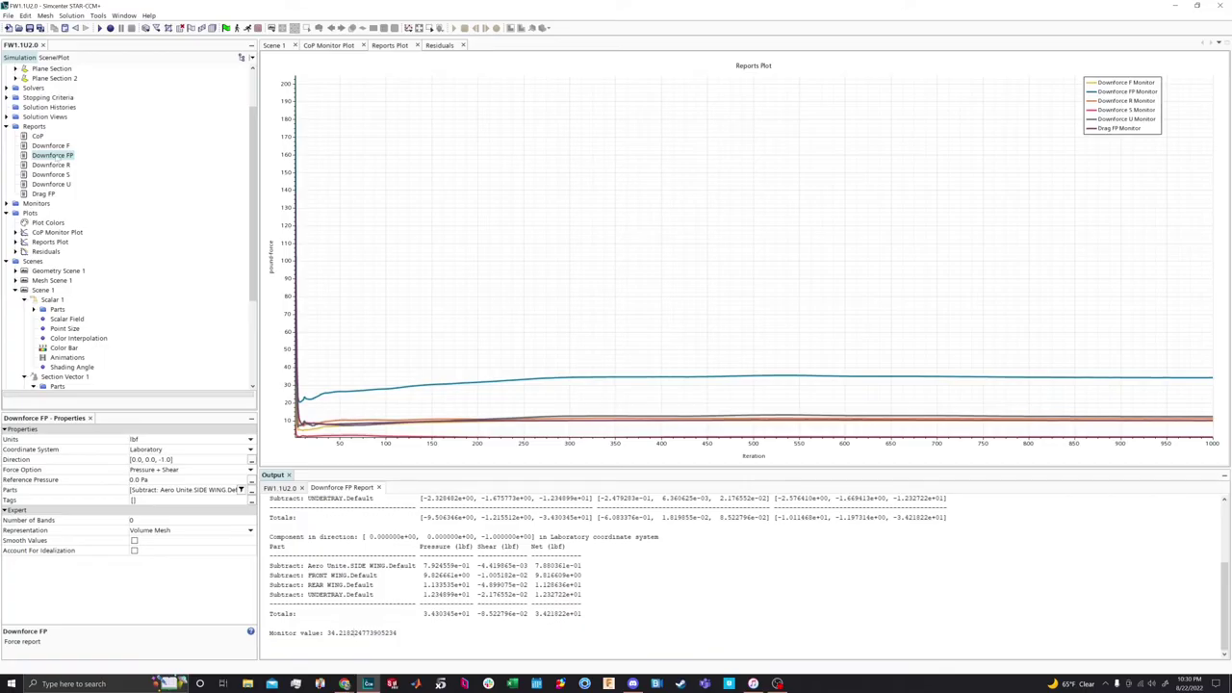
{"action": "right_click", "coordinate": [57, 157]}
{"action": "left_click", "coordinate": [410, 420]}
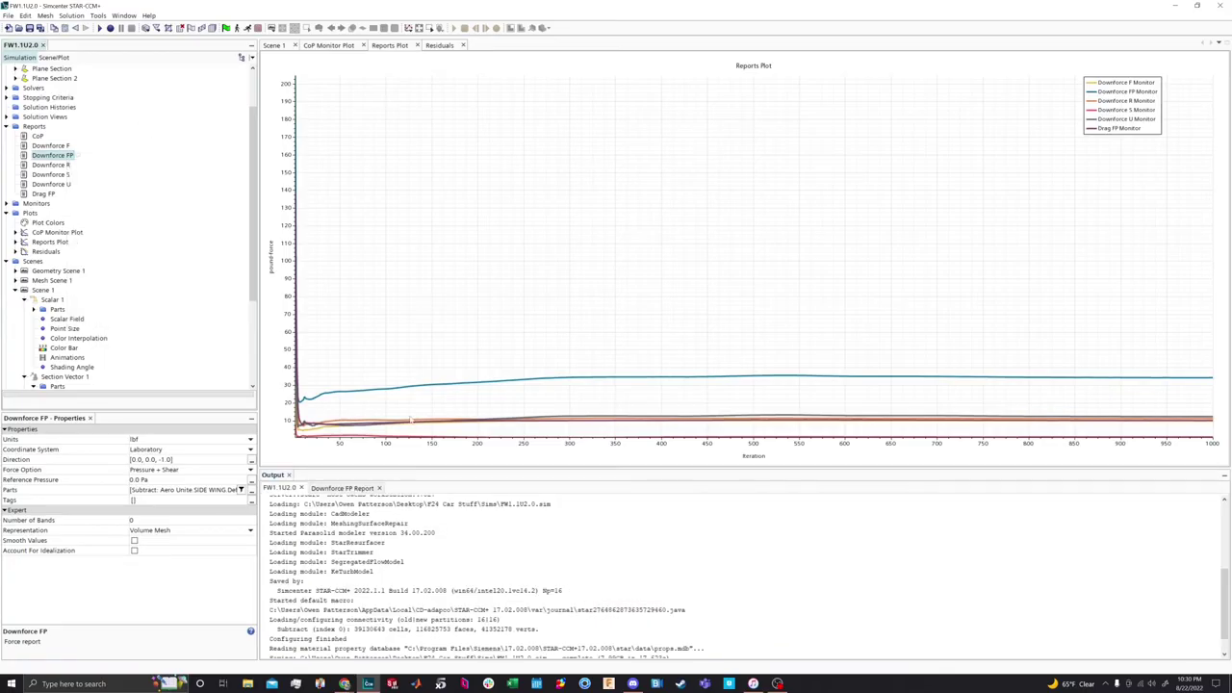
{"action": "left_click", "coordinate": [335, 488]}
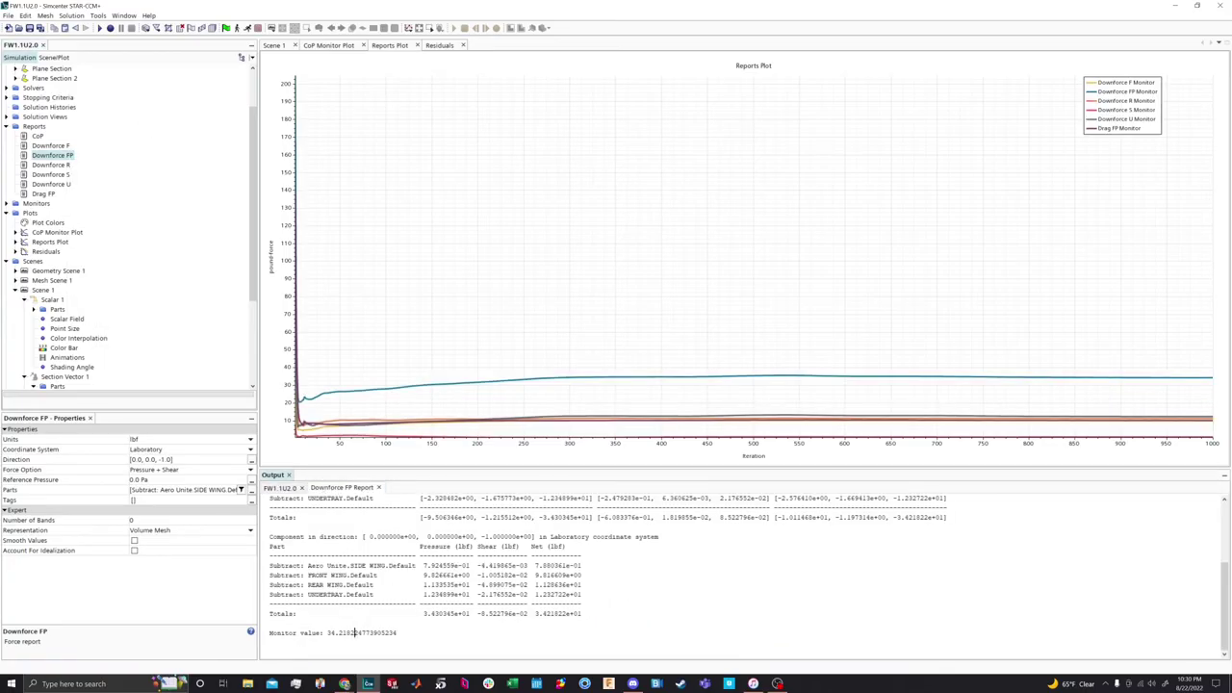
{"action": "double_click", "coordinate": [355, 632]}
{"action": "scroll", "coordinate": [161, 159], "scroll_direction": "up", "scroll_amount": 3}
{"action": "left_click", "coordinate": [280, 489]}
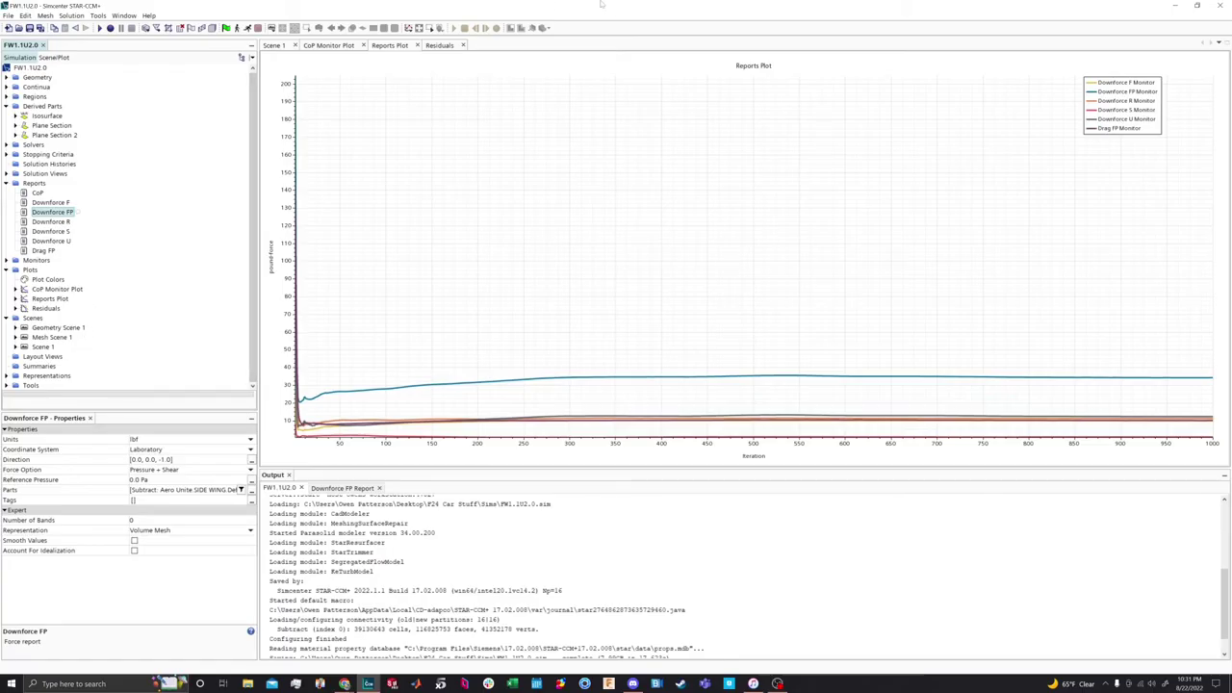
Expand the Scene 1 node to show its displayers and bring up the Scene 1 view
{"action": "left_click", "coordinate": [9, 347]}
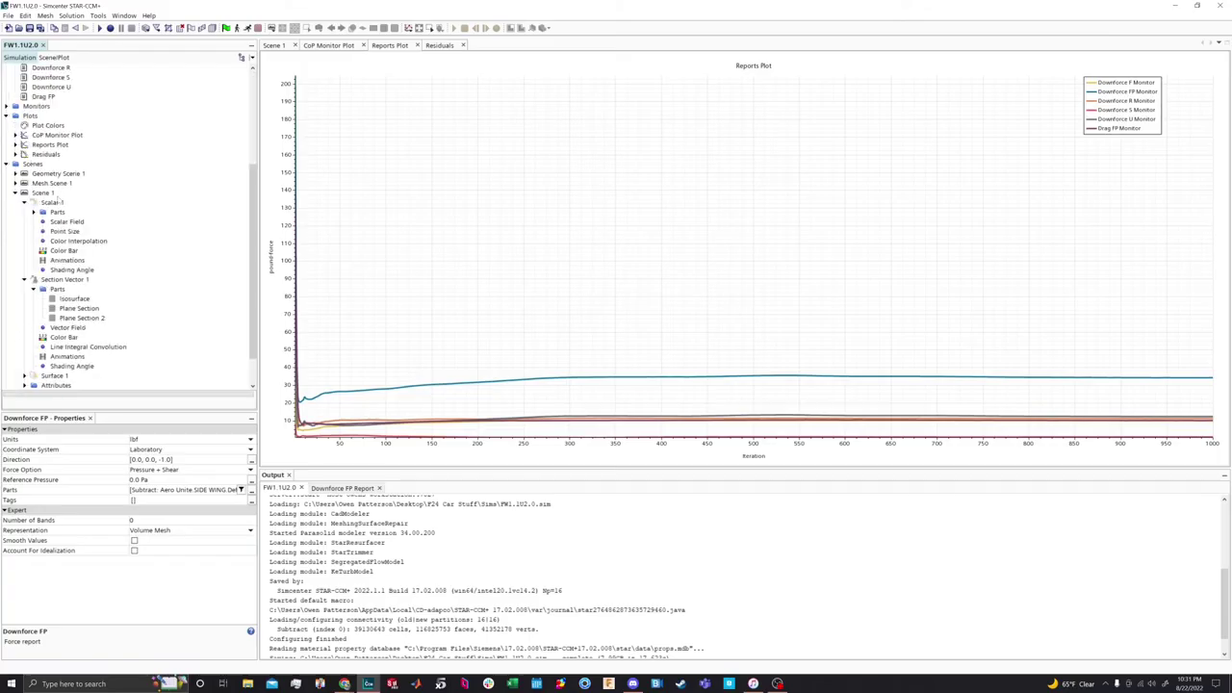
{"action": "scroll", "coordinate": [57, 202], "scroll_direction": "down", "scroll_amount": 1}
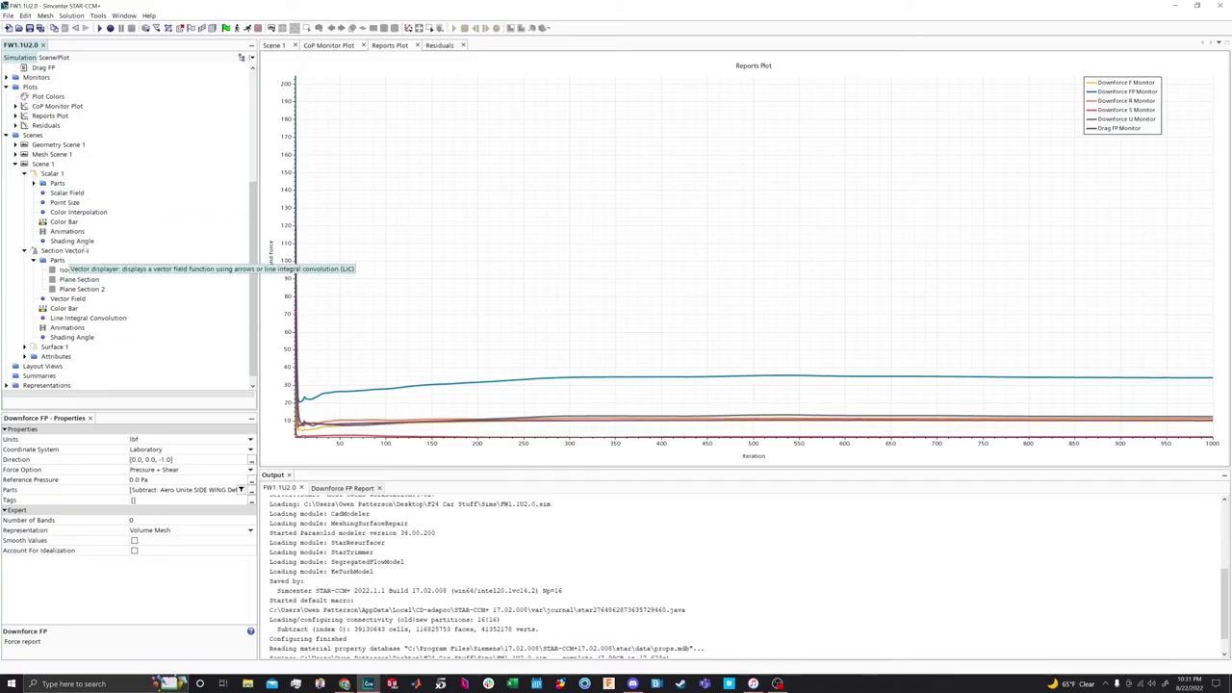
{"action": "left_click", "coordinate": [273, 45]}
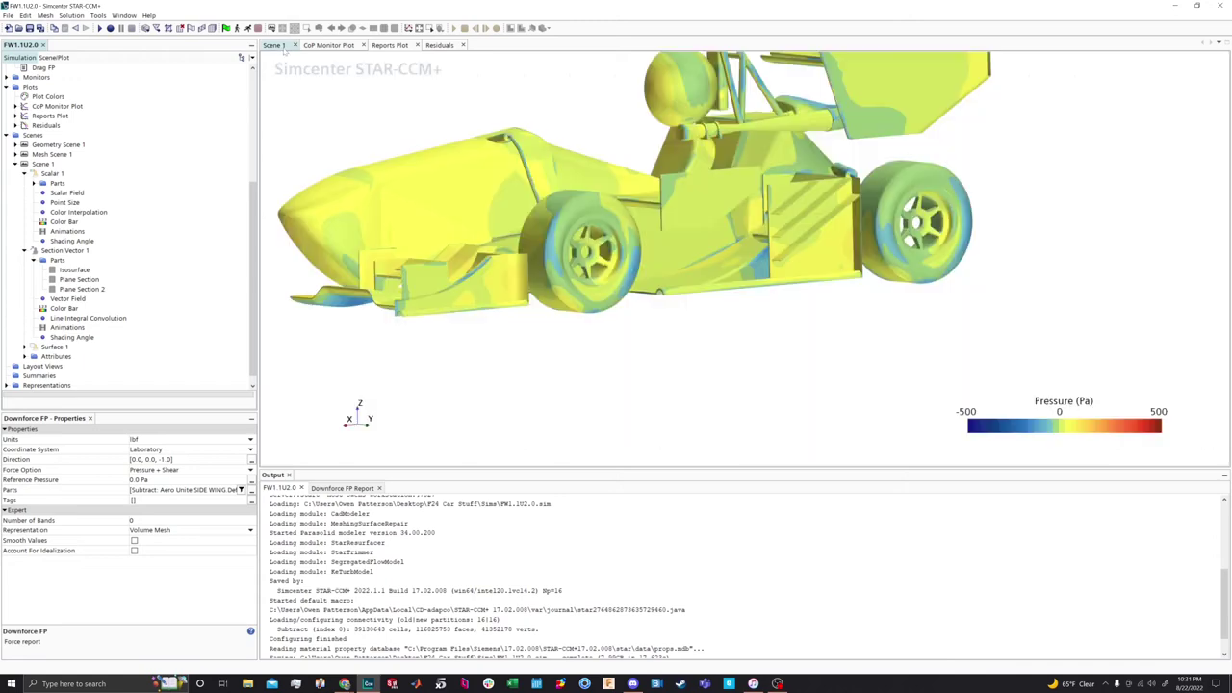
Inspect the surface pressure on the race car from the side and from underneath, and select the Scalar 1 displayer
{"action": "left_click_drag", "start_coordinate": [579, 255], "coordinate": [604, 284]}
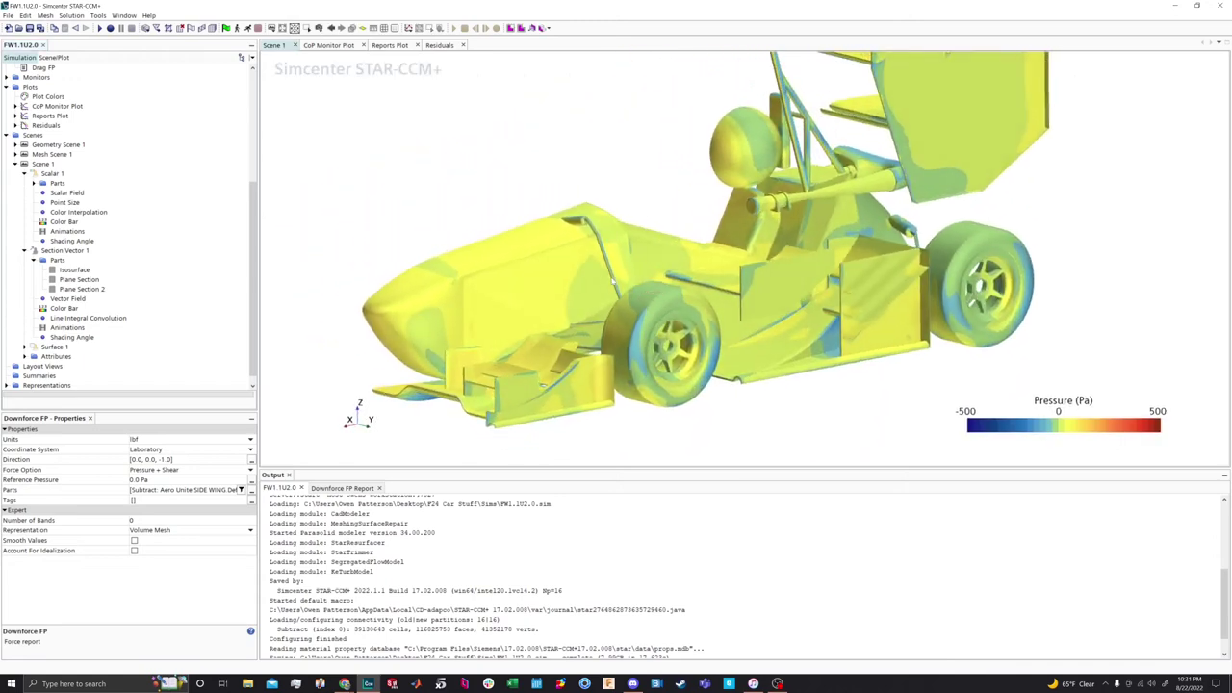
{"action": "left_click_drag", "start_coordinate": [619, 267], "coordinate": [657, 248]}
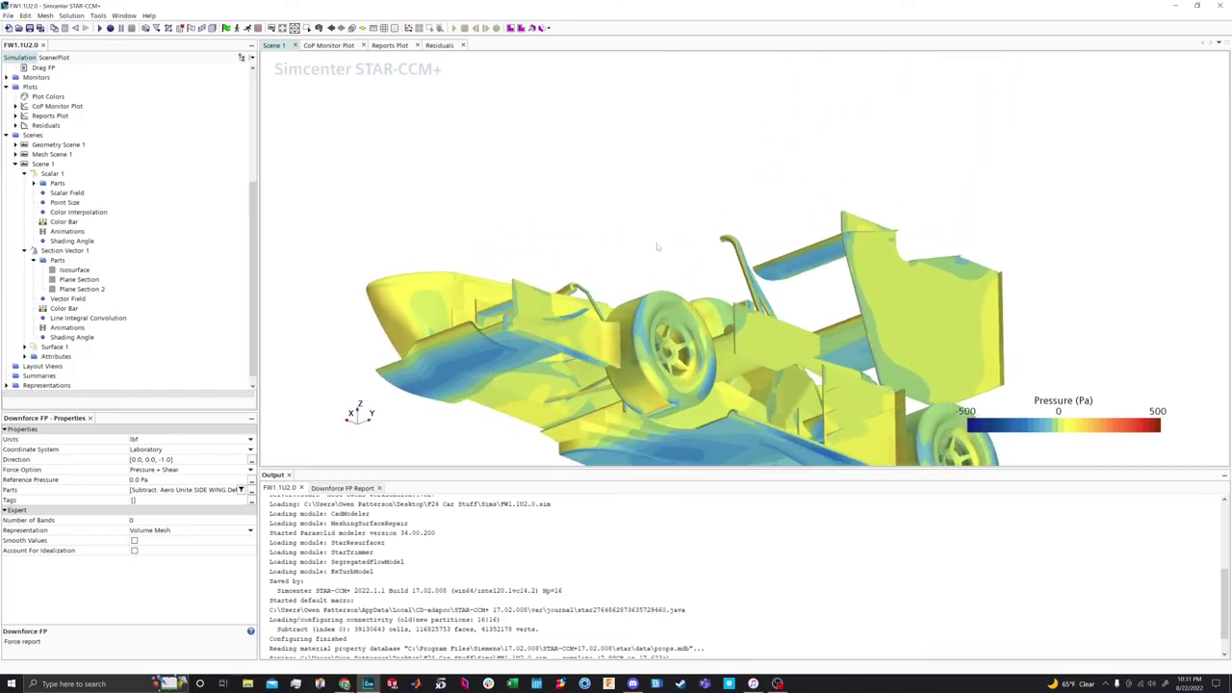
{"action": "left_click_drag", "start_coordinate": [657, 242], "coordinate": [640, 200]}
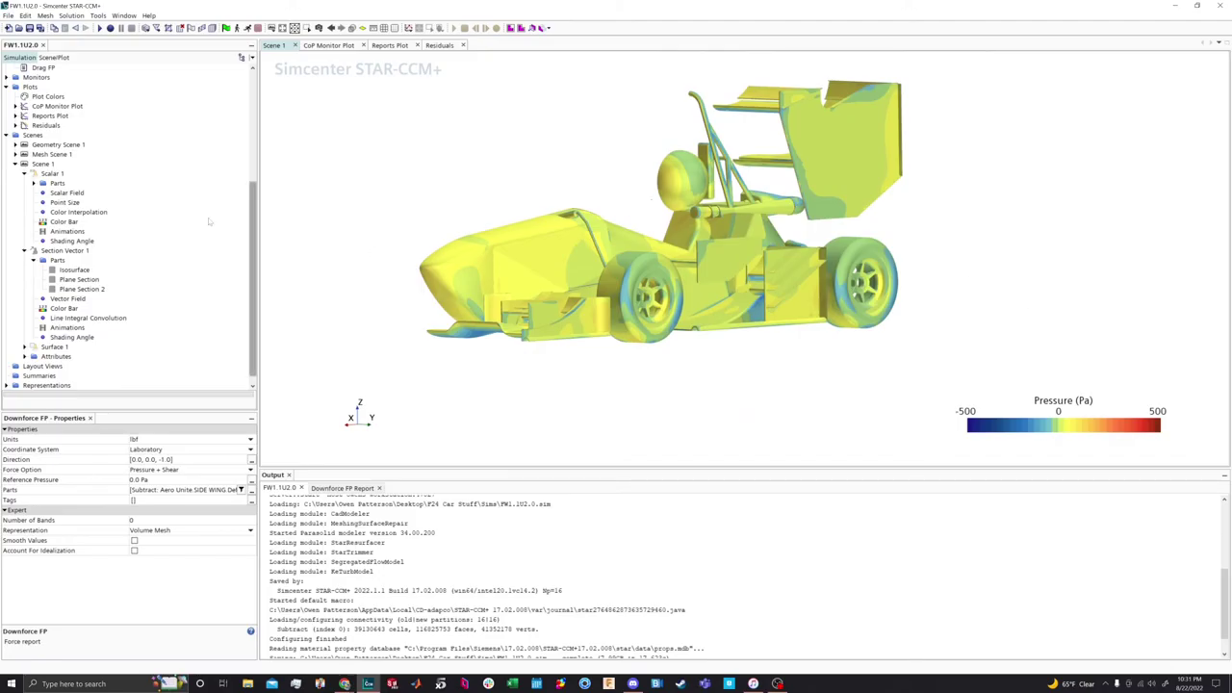
{"action": "left_click", "coordinate": [52, 175]}
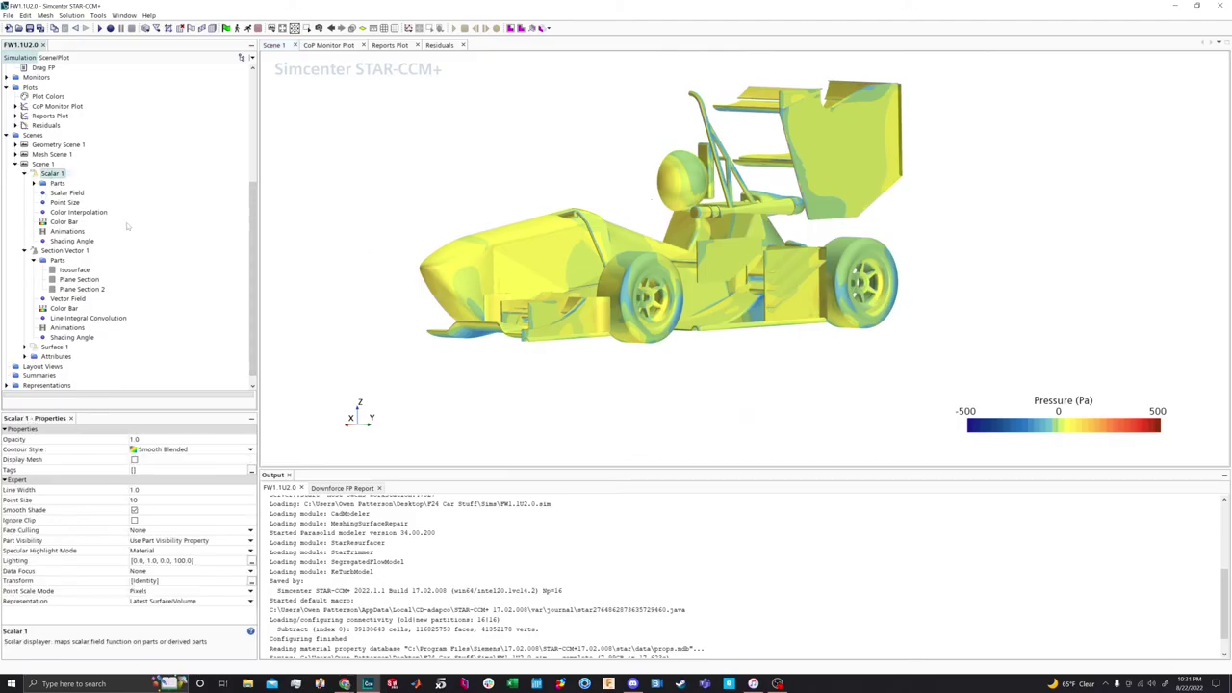
Expand the geometry parts and try to add the Subtract part to Scene 1, reaching its displayer selection
{"action": "scroll", "coordinate": [126, 226], "scroll_direction": "up", "scroll_amount": 2}
{"action": "scroll", "coordinate": [77, 194], "scroll_direction": "up", "scroll_amount": 5}
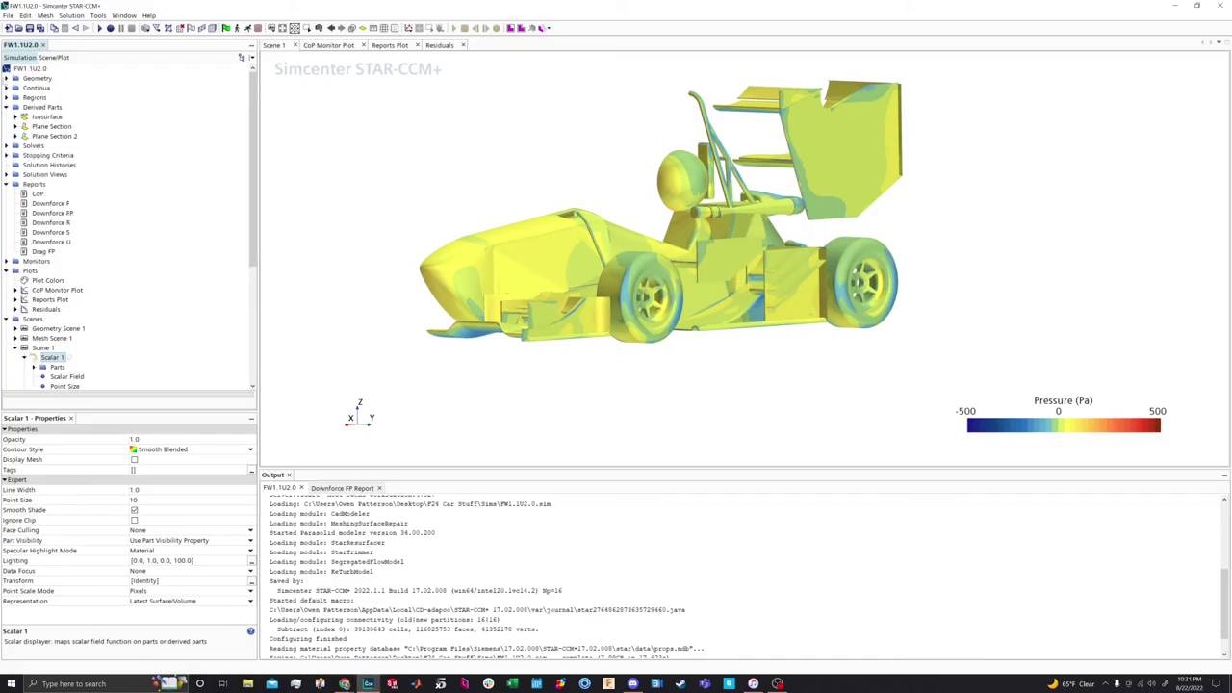
{"action": "left_click", "coordinate": [7, 78]}
{"action": "left_click_drag", "start_coordinate": [472, 183], "coordinate": [592, 260]}
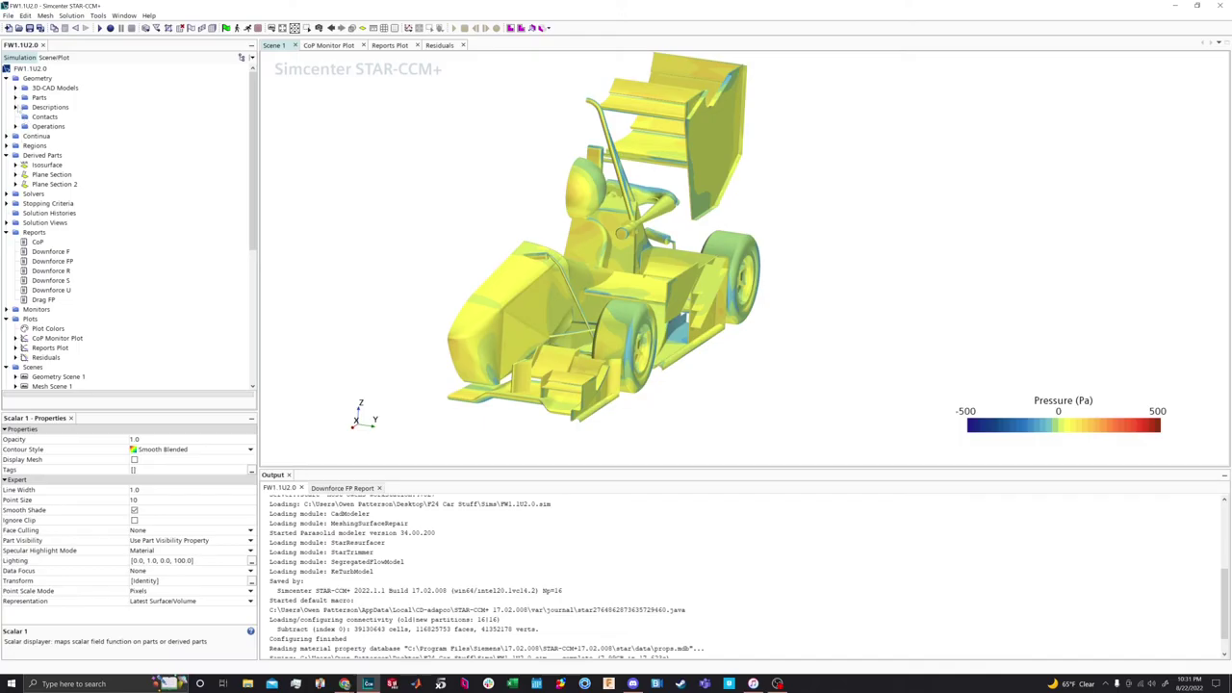
{"action": "left_click", "coordinate": [14, 97]}
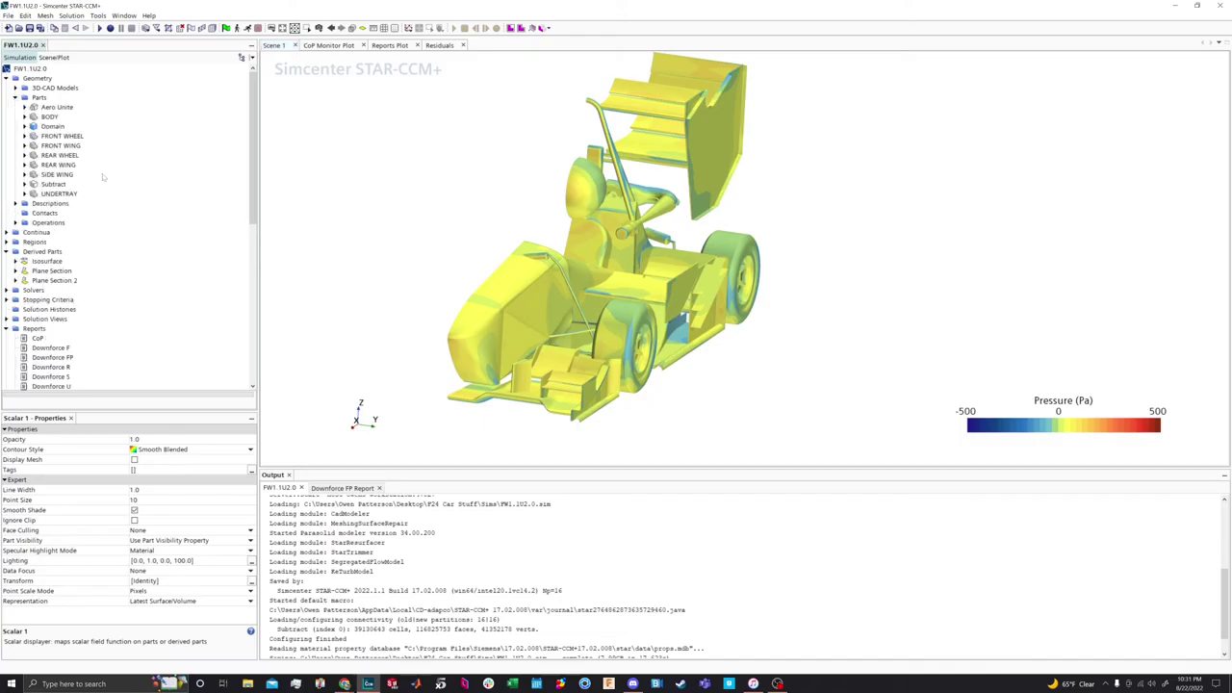
{"action": "left_click", "coordinate": [60, 184]}
{"action": "left_click_drag", "start_coordinate": [60, 184], "coordinate": [536, 208]}
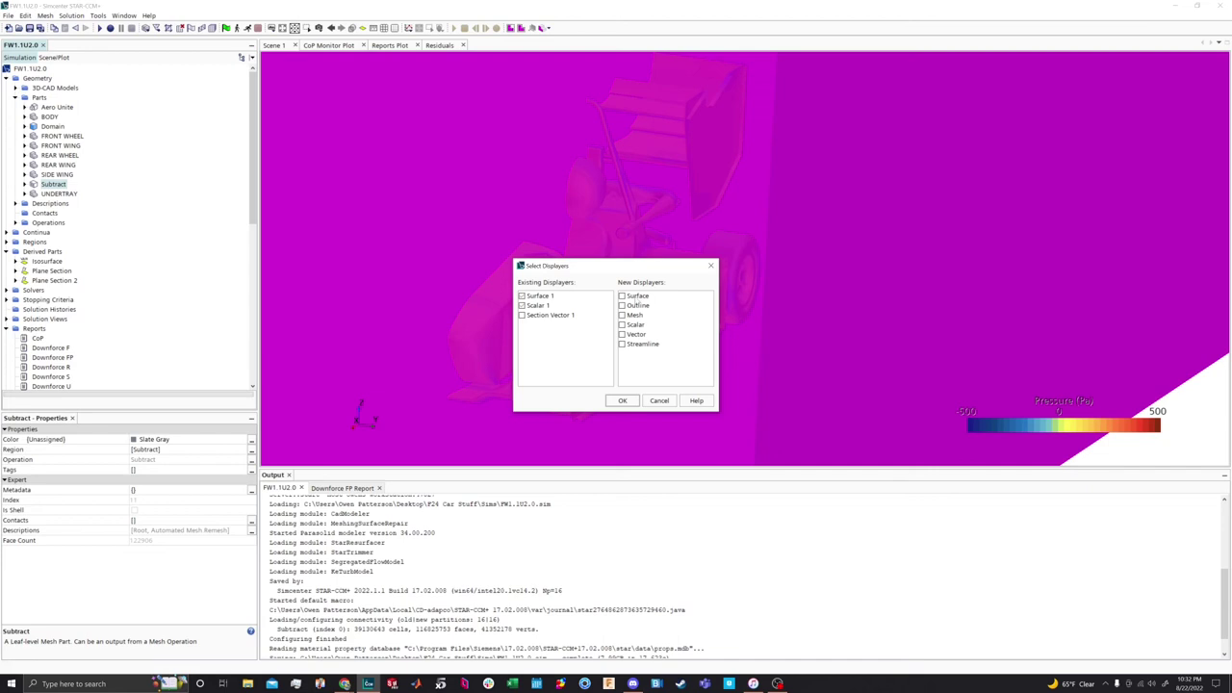
{"action": "left_click", "coordinate": [660, 401]}
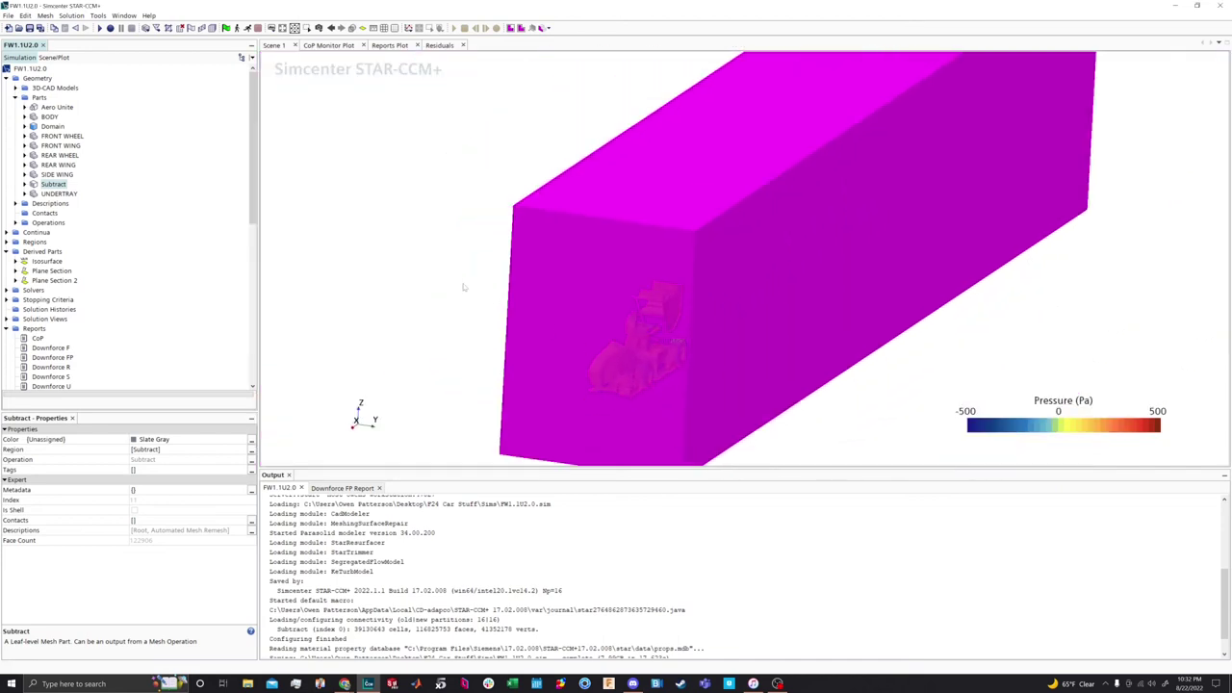
View the contour style options of Scalar 1 and examine the pressure on the front wing's underside
{"action": "left_click", "coordinate": [465, 286]}
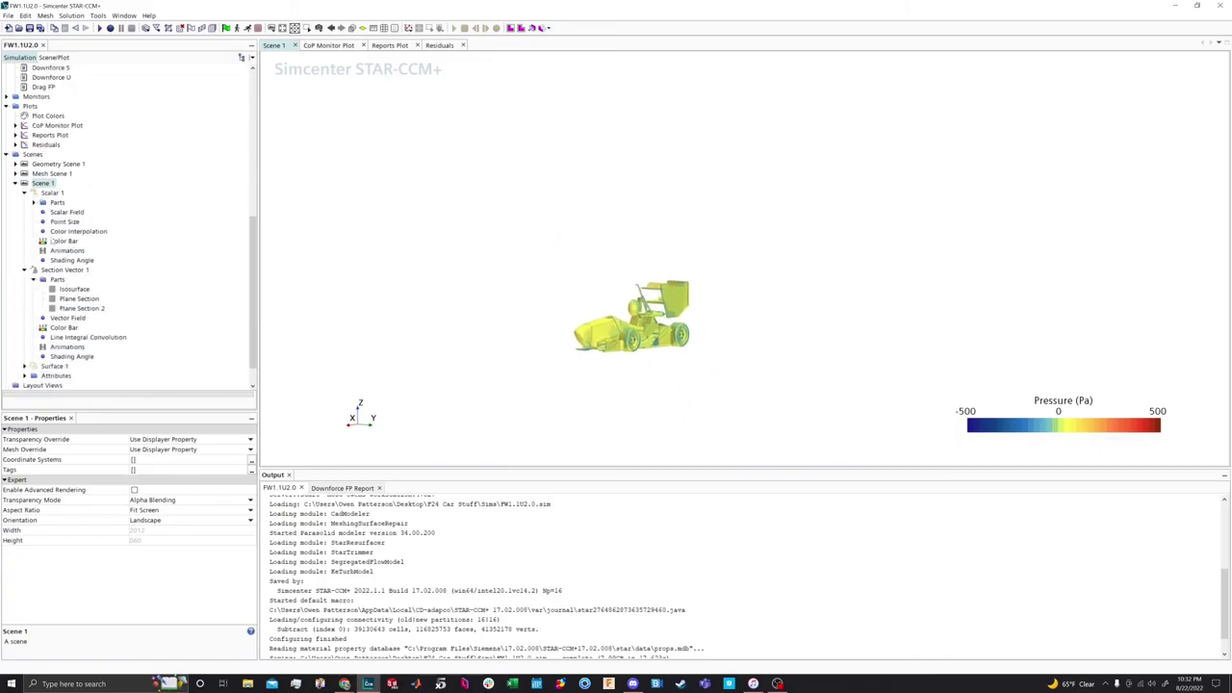
{"action": "scroll", "coordinate": [722, 325], "scroll_direction": "up", "scroll_amount": 5}
{"action": "scroll", "coordinate": [639, 406], "scroll_direction": "up", "scroll_amount": 3}
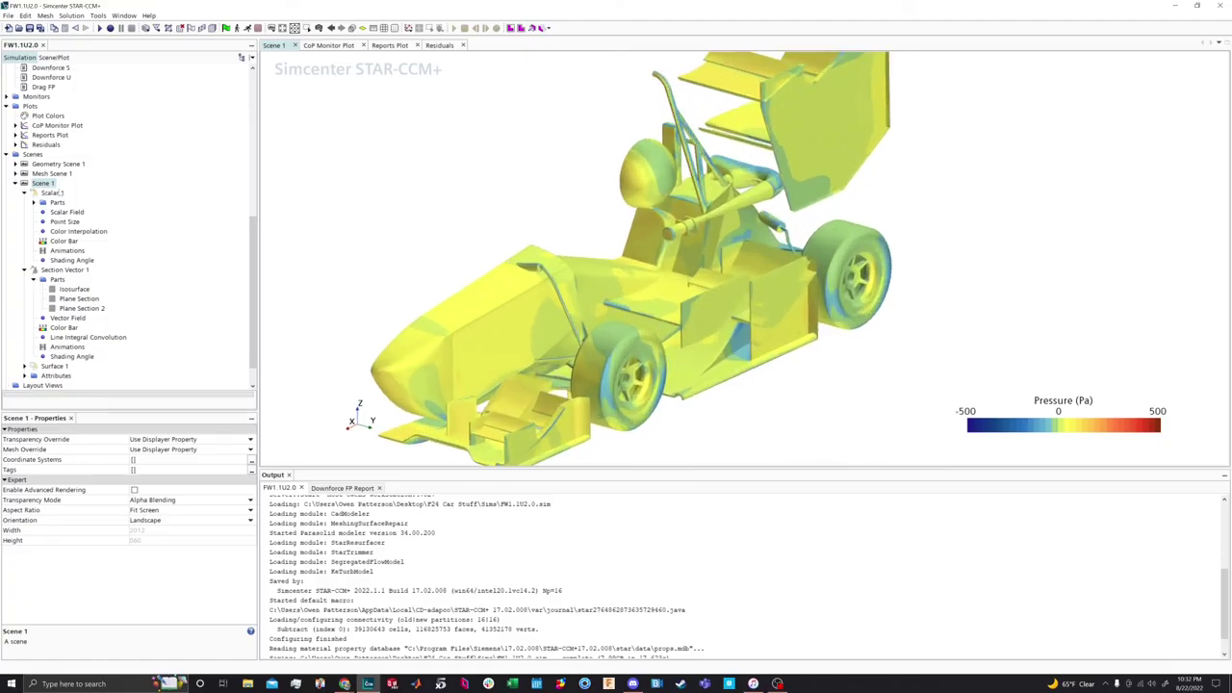
{"action": "left_click", "coordinate": [52, 192]}
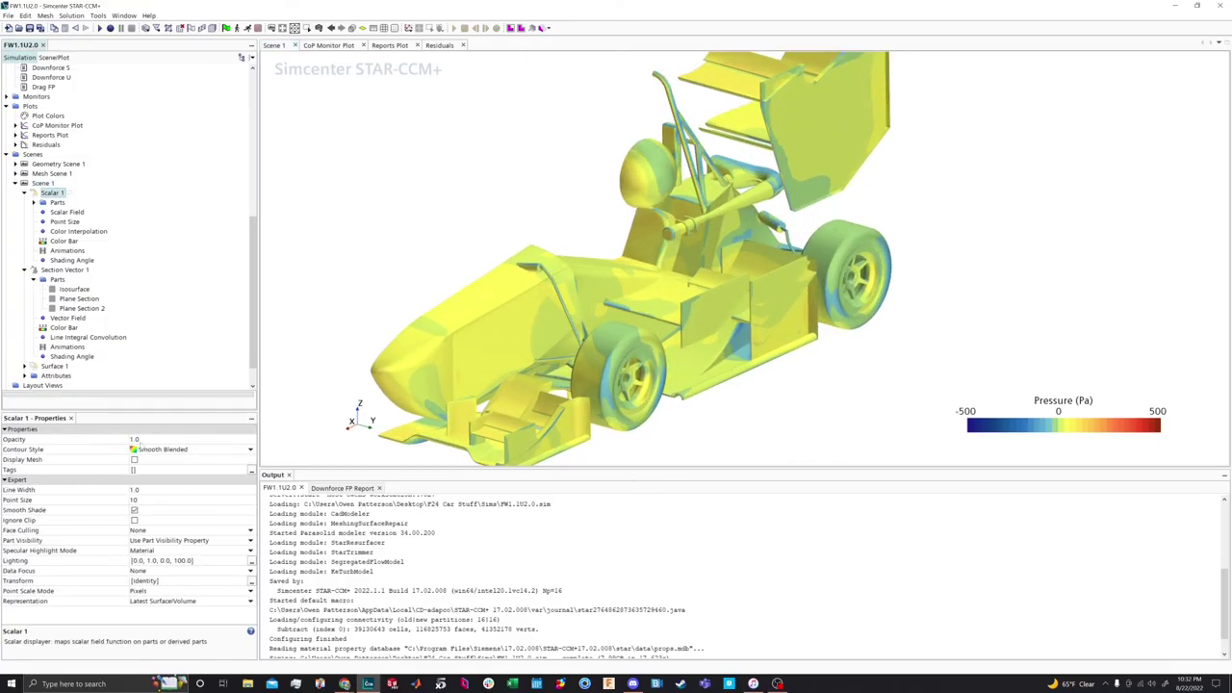
{"action": "left_click", "coordinate": [154, 450]}
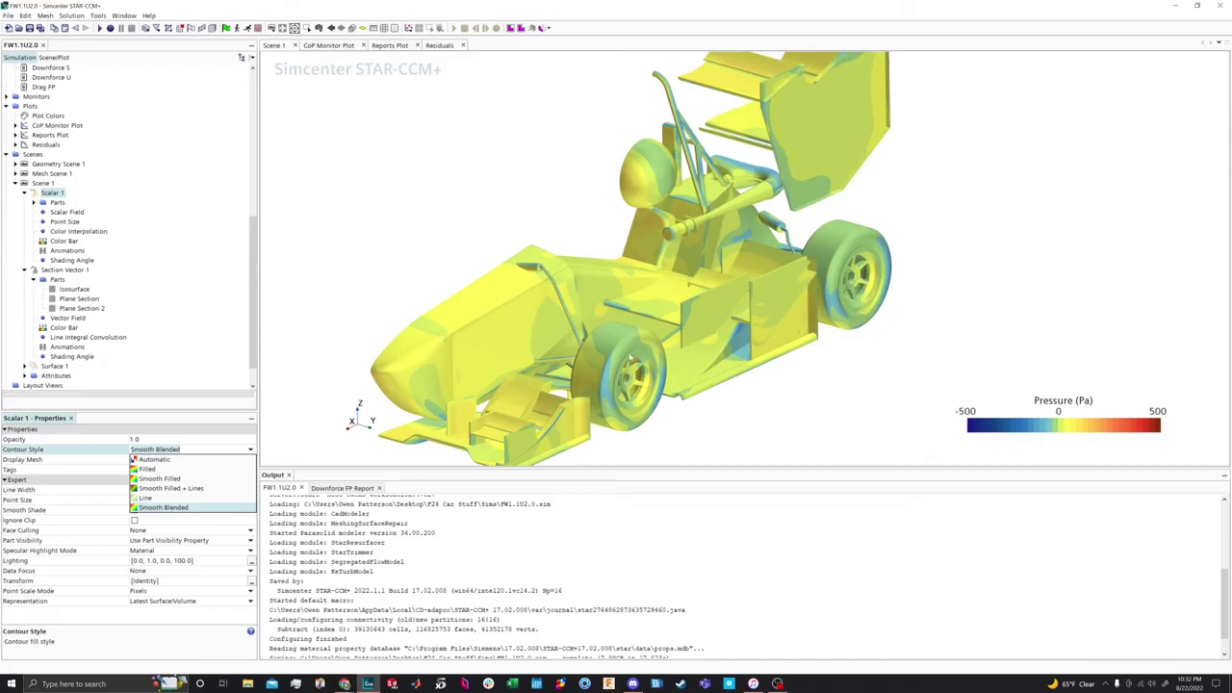
{"action": "left_click", "coordinate": [451, 275]}
{"action": "scroll", "coordinate": [450, 275], "scroll_direction": "up", "scroll_amount": 5}
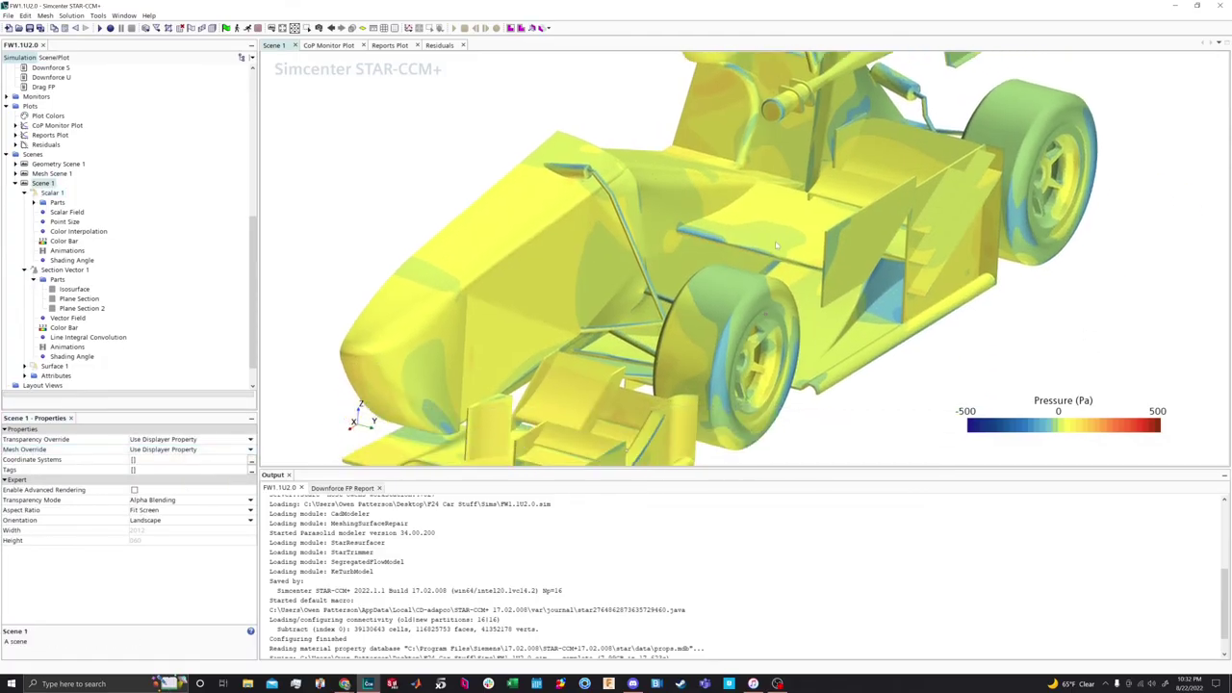
{"action": "left_click_drag", "start_coordinate": [776, 245], "coordinate": [713, 207]}
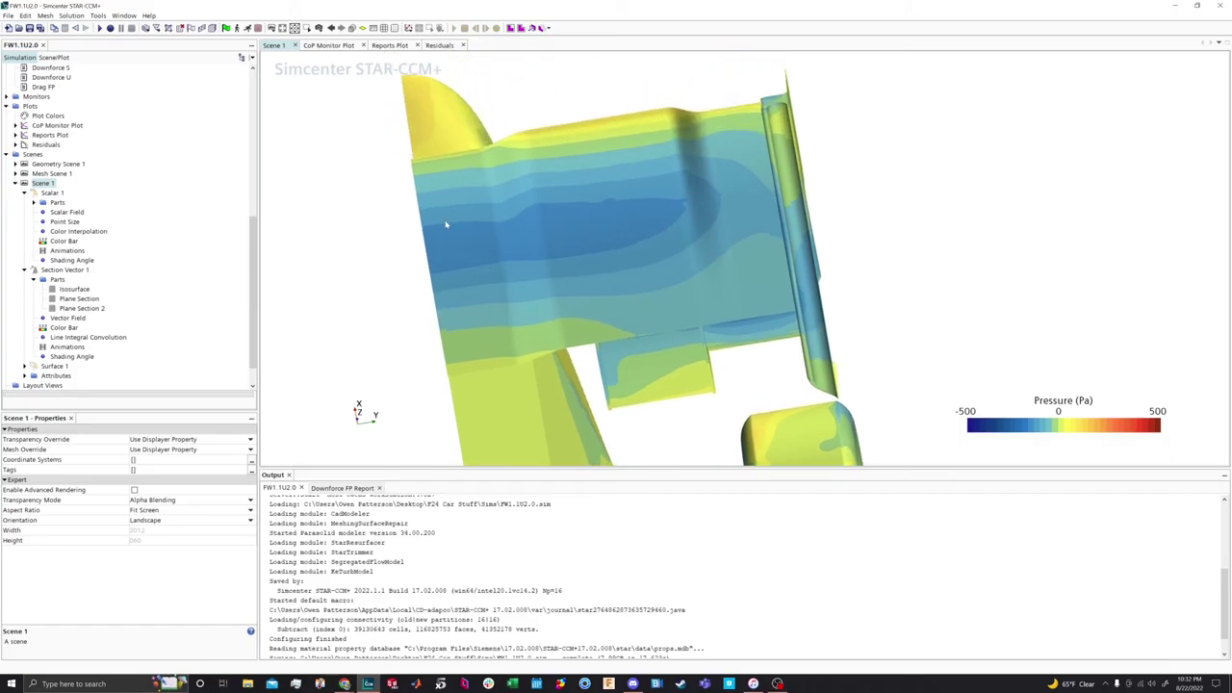
Set the contour style of Scalar 1 to Automatic and inspect the pressure contours on the front wing's underside
{"action": "right_click", "coordinate": [54, 202]}
{"action": "key", "text": "Escape"}
{"action": "left_click", "coordinate": [52, 192]}
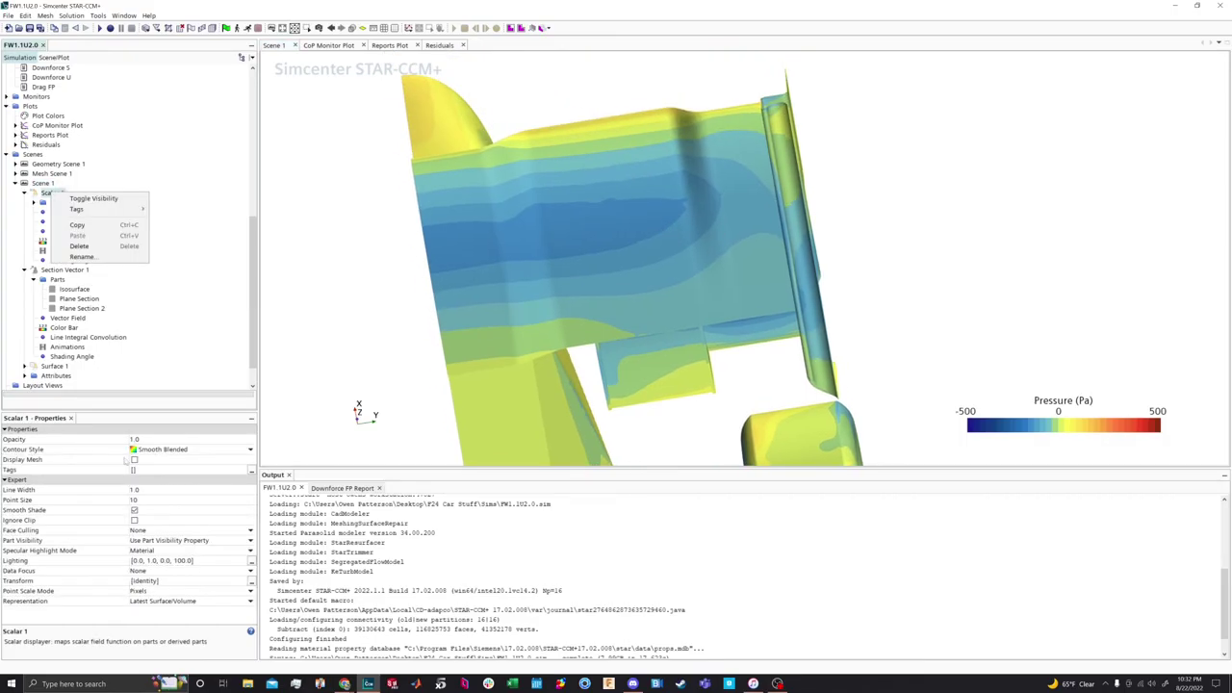
{"action": "left_click", "coordinate": [141, 448]}
{"action": "left_click", "coordinate": [169, 459]}
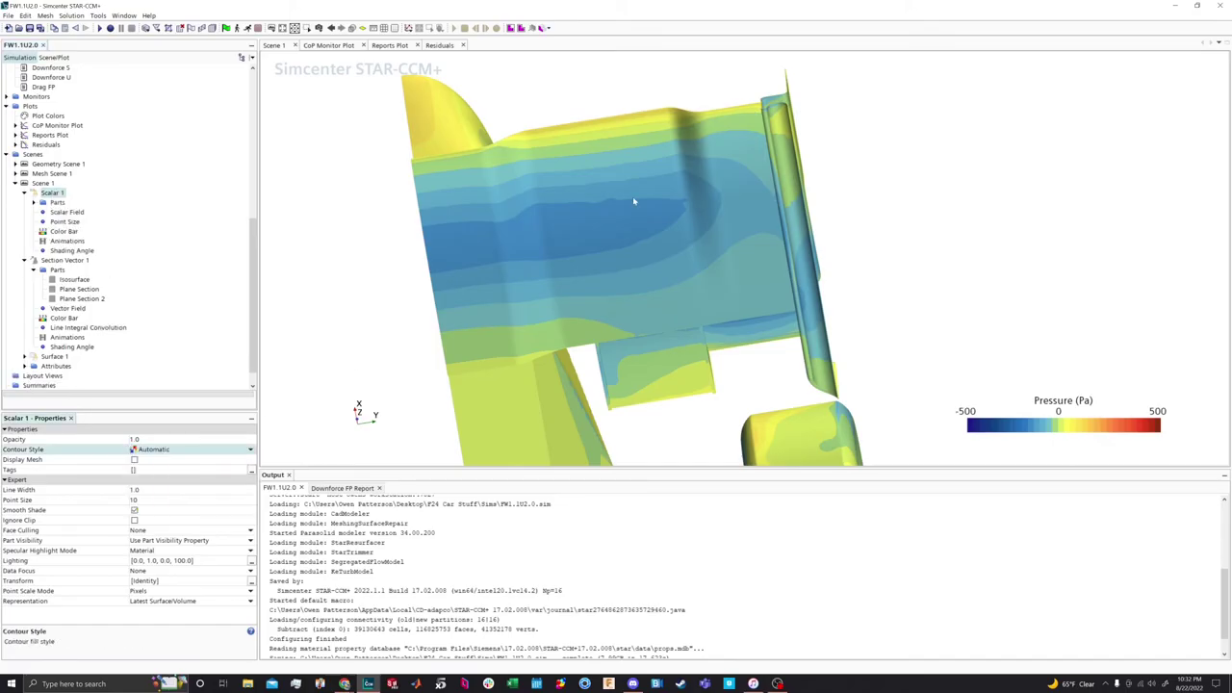
{"action": "left_click_drag", "start_coordinate": [664, 185], "coordinate": [793, 218]}
{"action": "scroll", "coordinate": [566, 253], "scroll_direction": "up", "scroll_amount": 3}
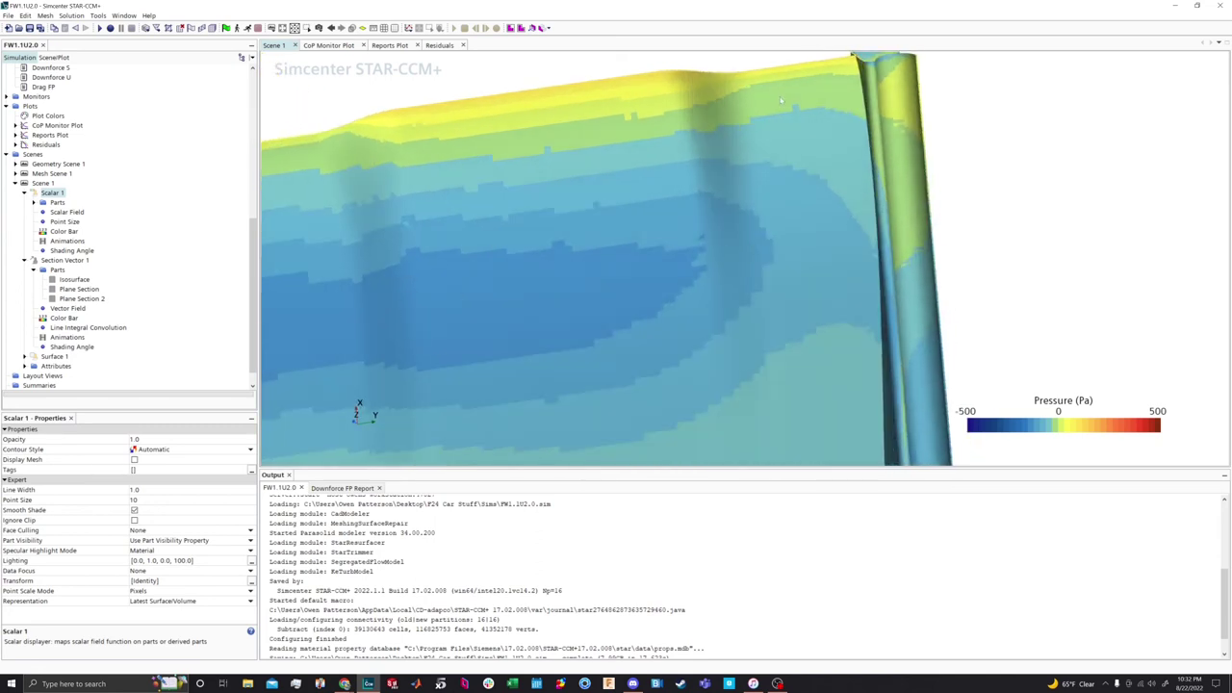
{"action": "left_click_drag", "start_coordinate": [628, 255], "coordinate": [665, 239]}
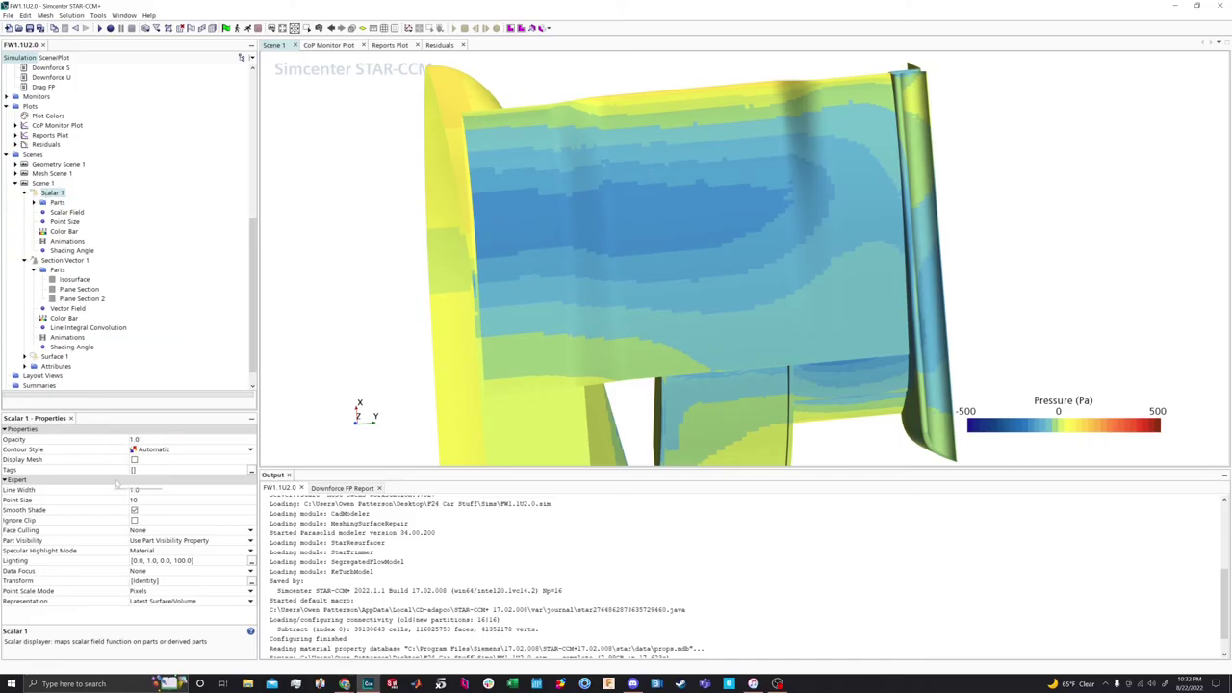
Set the contour style of Scalar 1 back to Smooth Blended and check the front wing contours
{"action": "left_click", "coordinate": [159, 450]}
{"action": "left_click", "coordinate": [162, 508]}
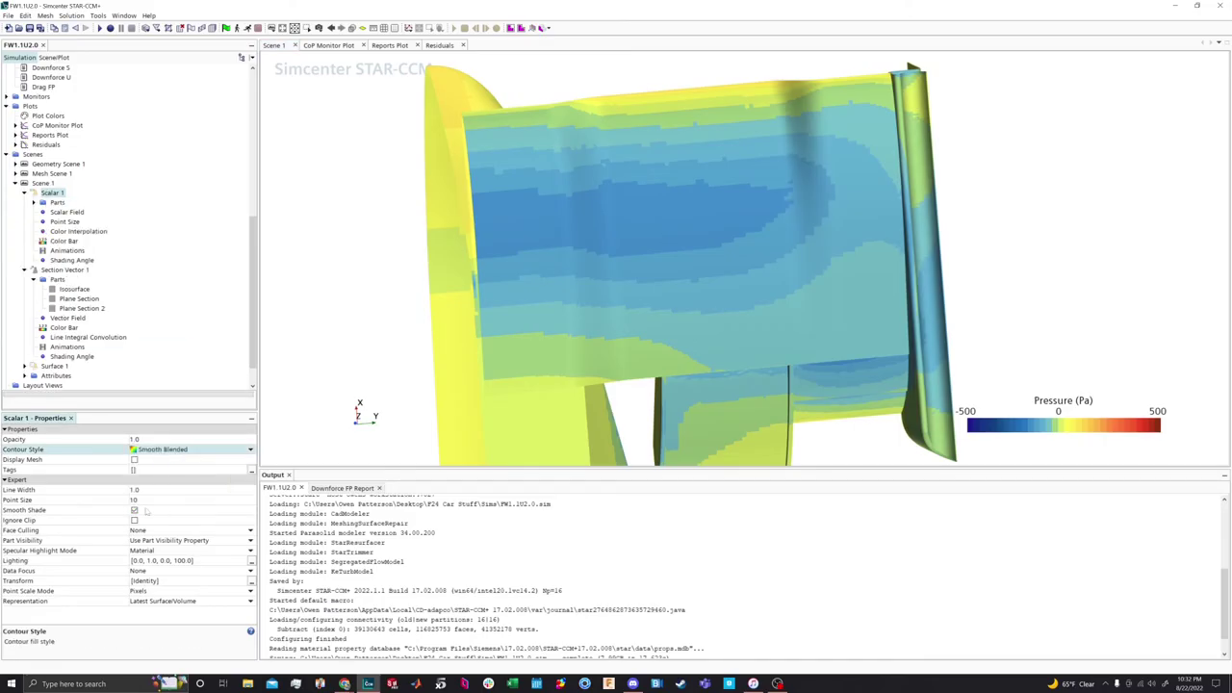
{"action": "left_click_drag", "start_coordinate": [790, 221], "coordinate": [653, 190]}
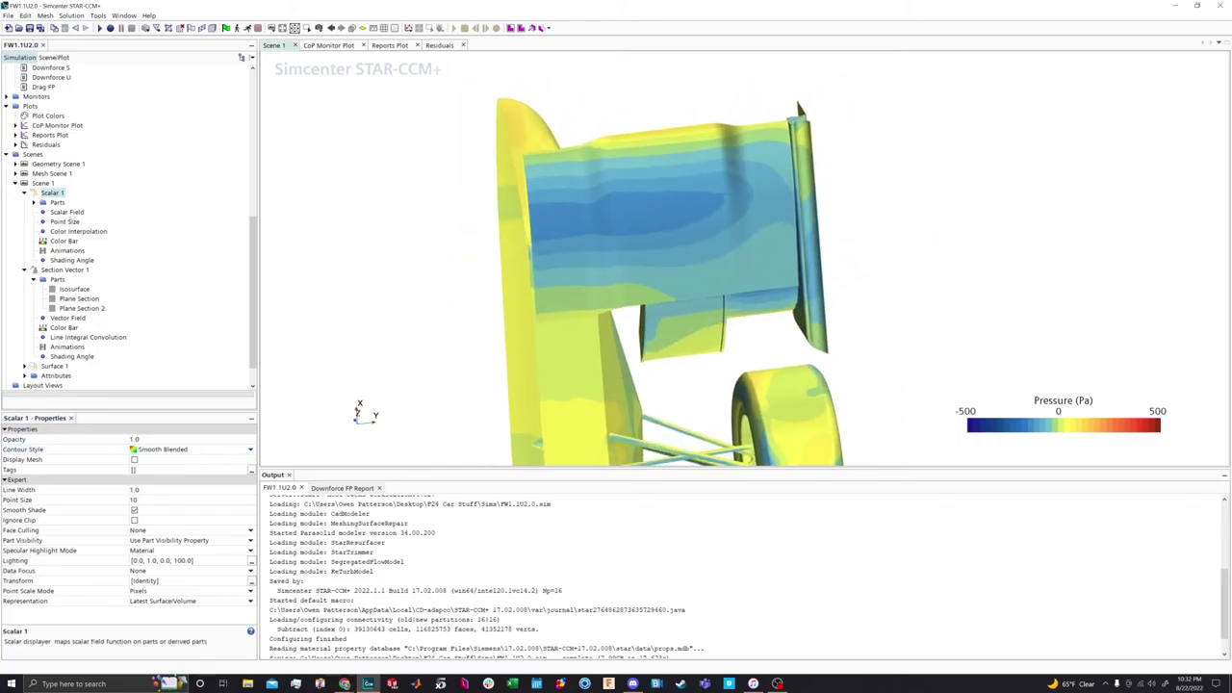
Set the auto range of Scalar 1's pressure field to Min and Max Values and view the recolored front end
{"action": "left_click", "coordinate": [58, 211]}
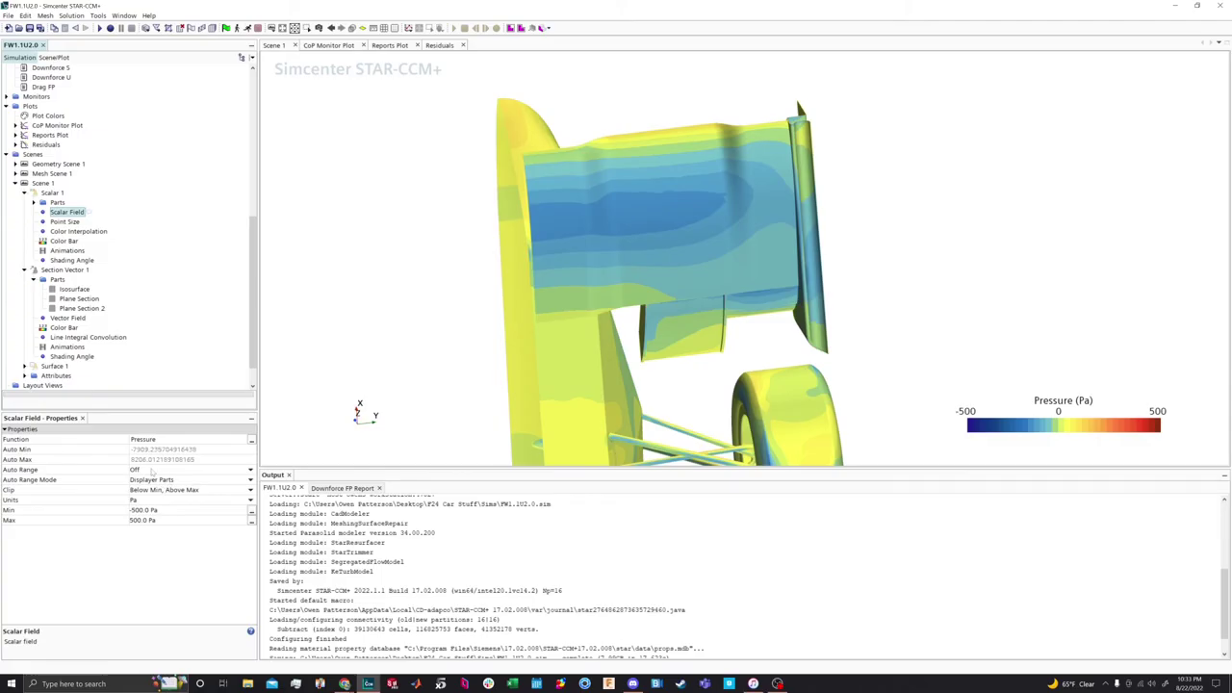
{"action": "left_click", "coordinate": [151, 470]}
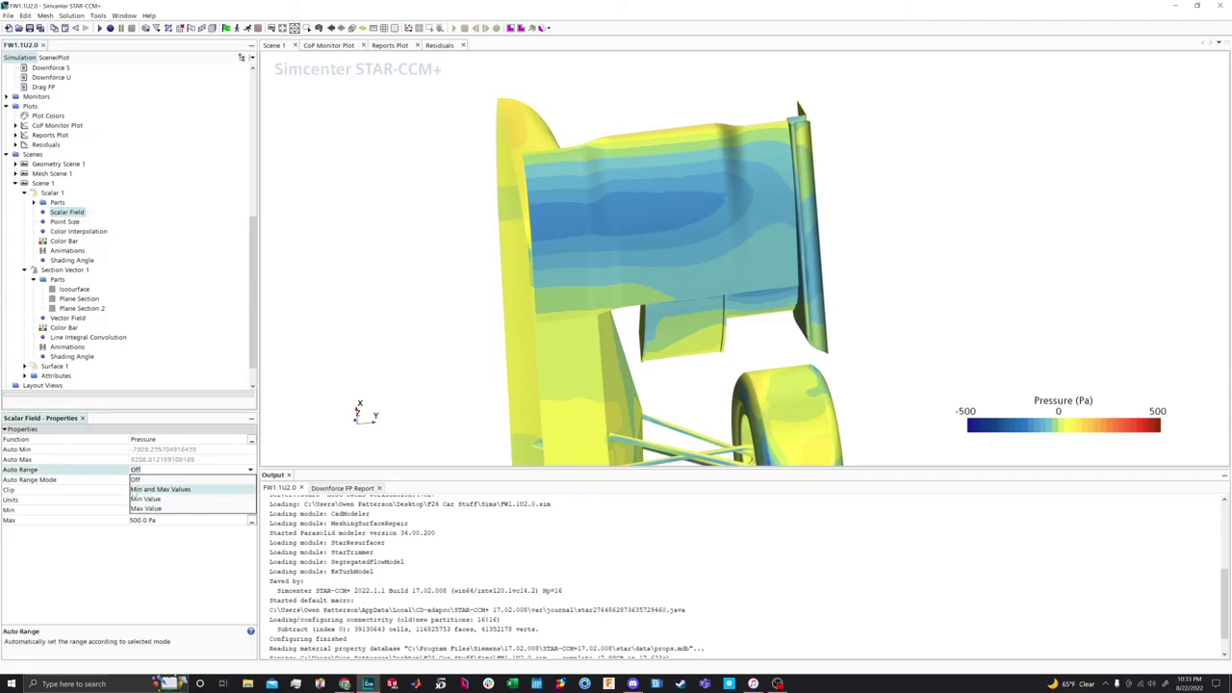
{"action": "left_click", "coordinate": [160, 490]}
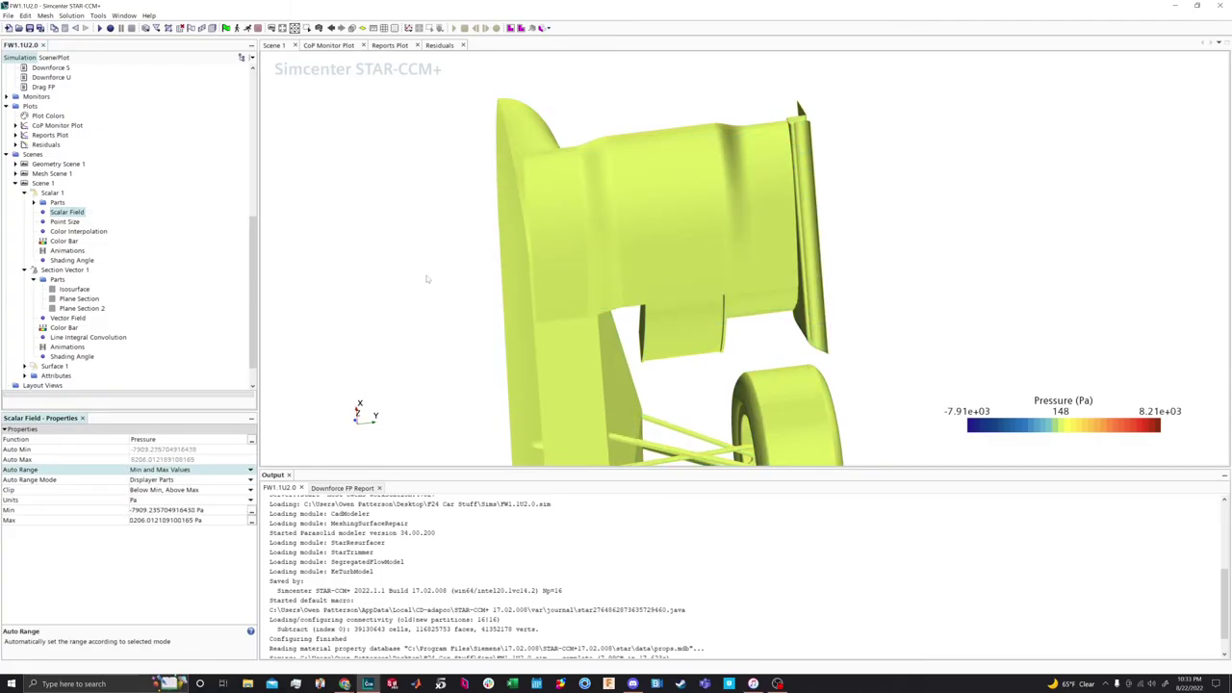
{"action": "left_click_drag", "start_coordinate": [332, 315], "coordinate": [889, 329]}
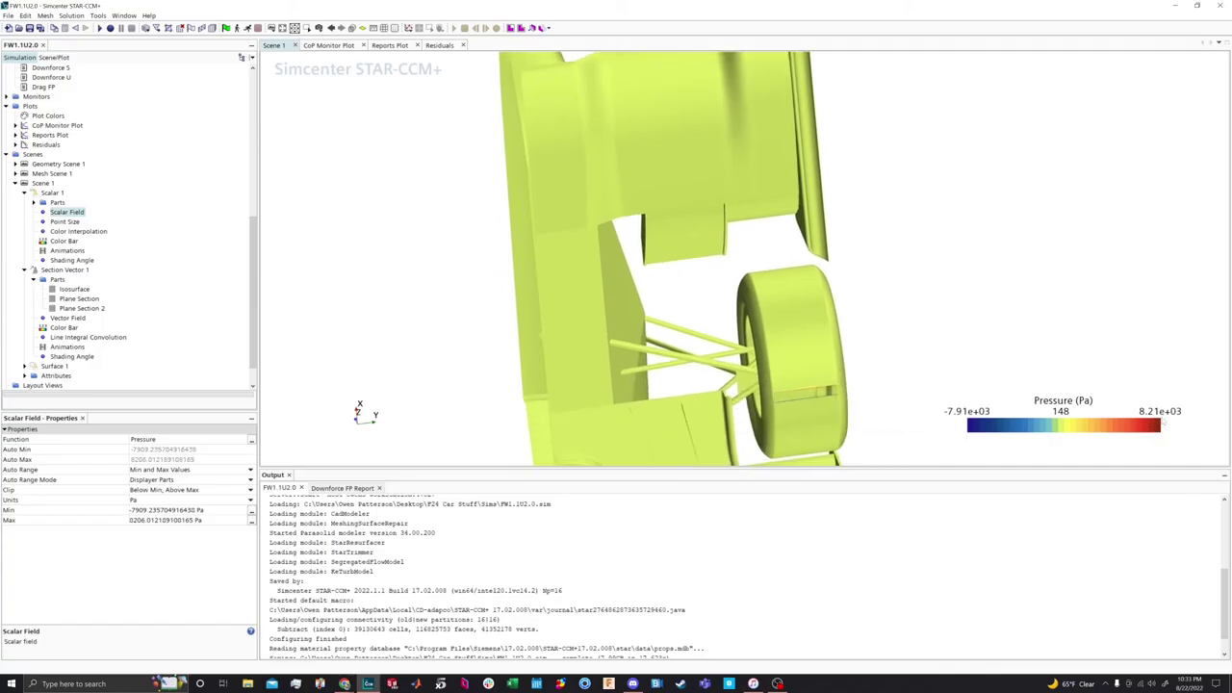
Browse the field functions offered for the color bar, including vorticity and relative velocity, and choose Pressure
{"action": "left_click", "coordinate": [1061, 424]}
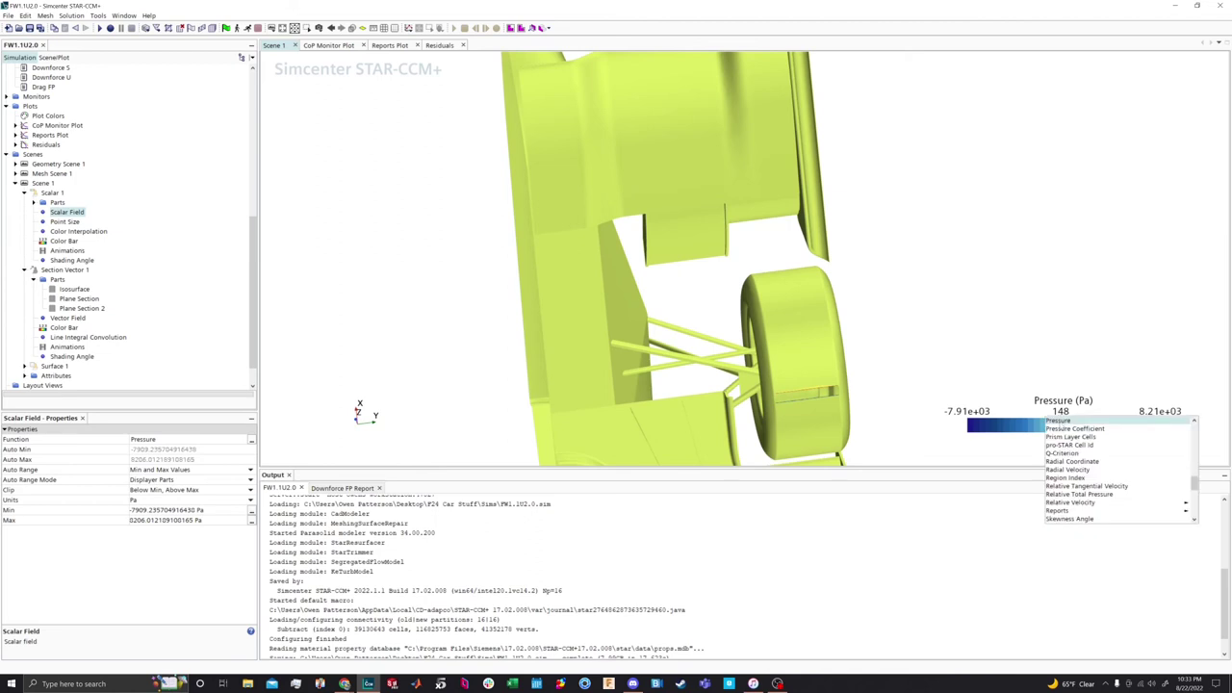
{"action": "left_click", "coordinate": [1004, 381]}
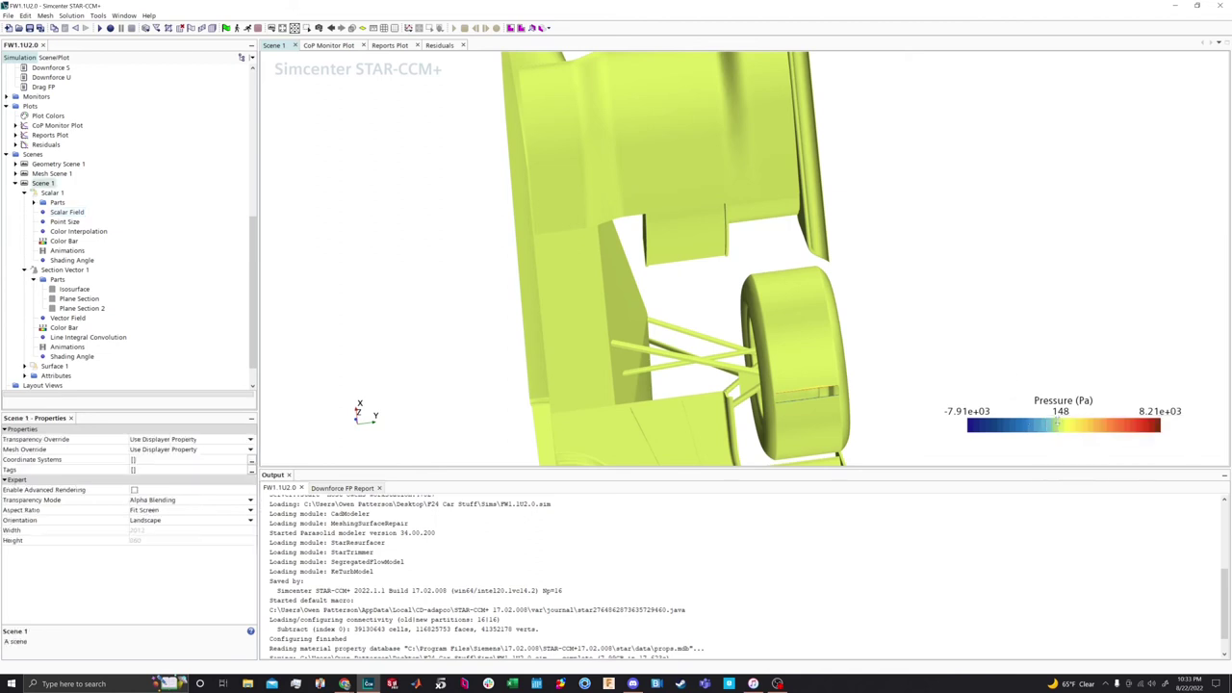
{"action": "left_click", "coordinate": [1058, 425]}
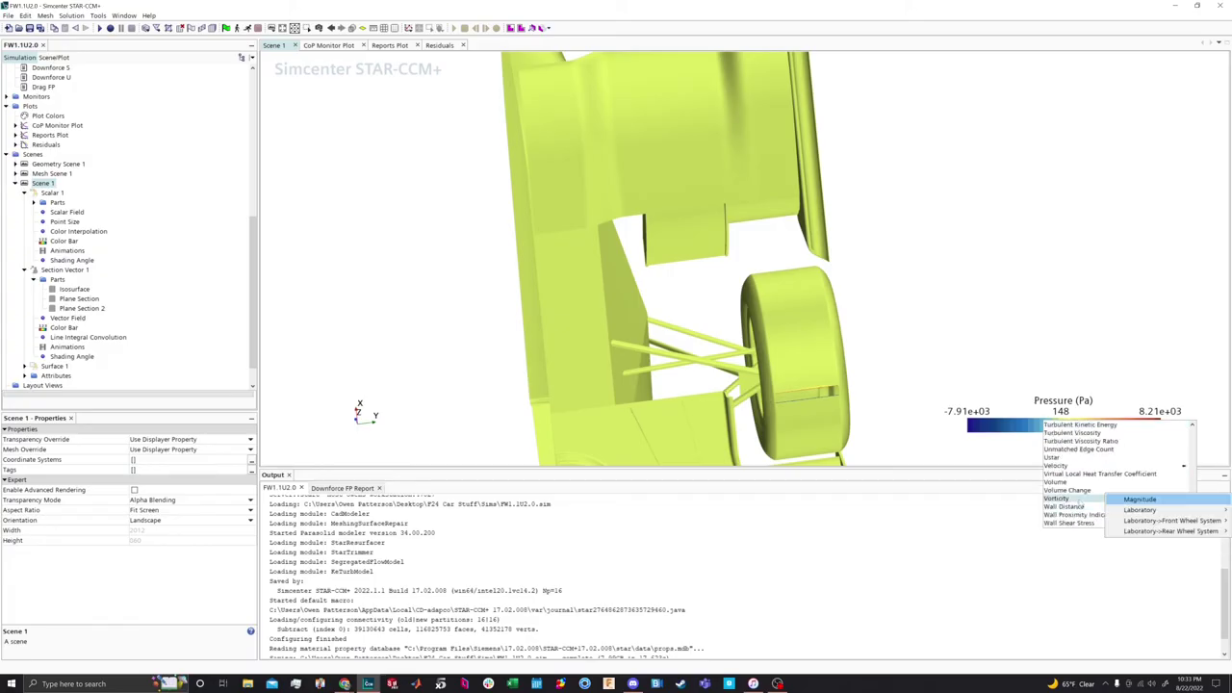
{"action": "scroll", "coordinate": [1076, 496], "scroll_direction": "up", "scroll_amount": 1}
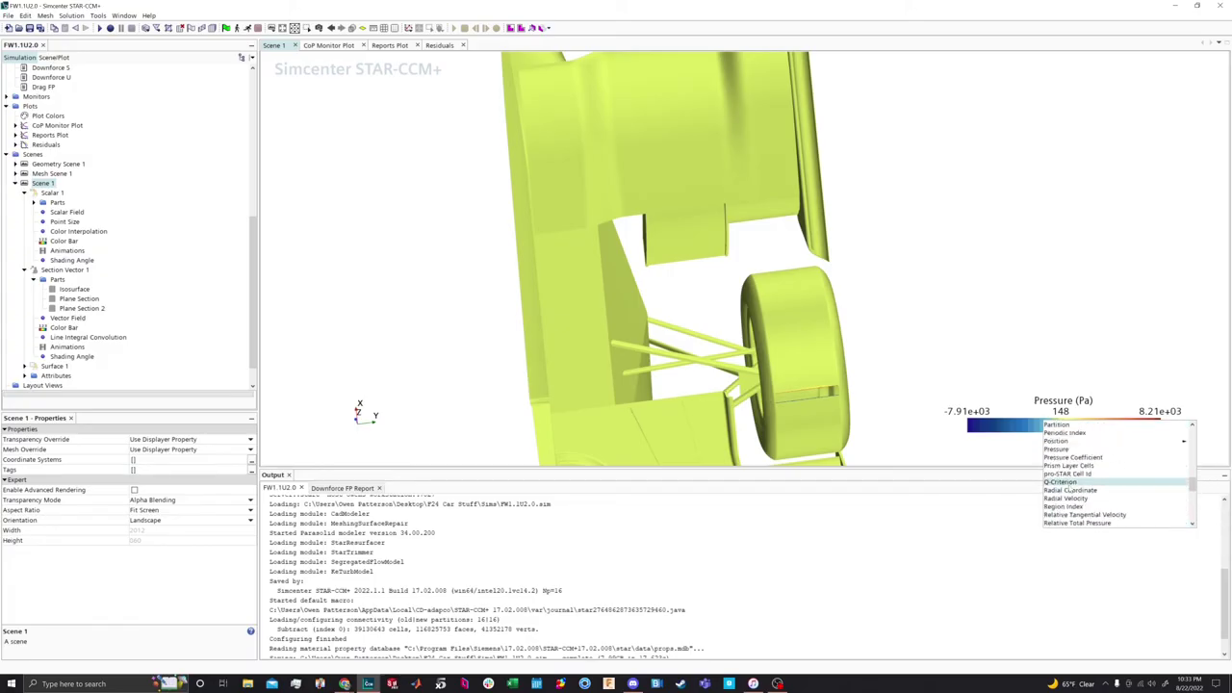
{"action": "scroll", "coordinate": [1069, 487], "scroll_direction": "down", "scroll_amount": 3}
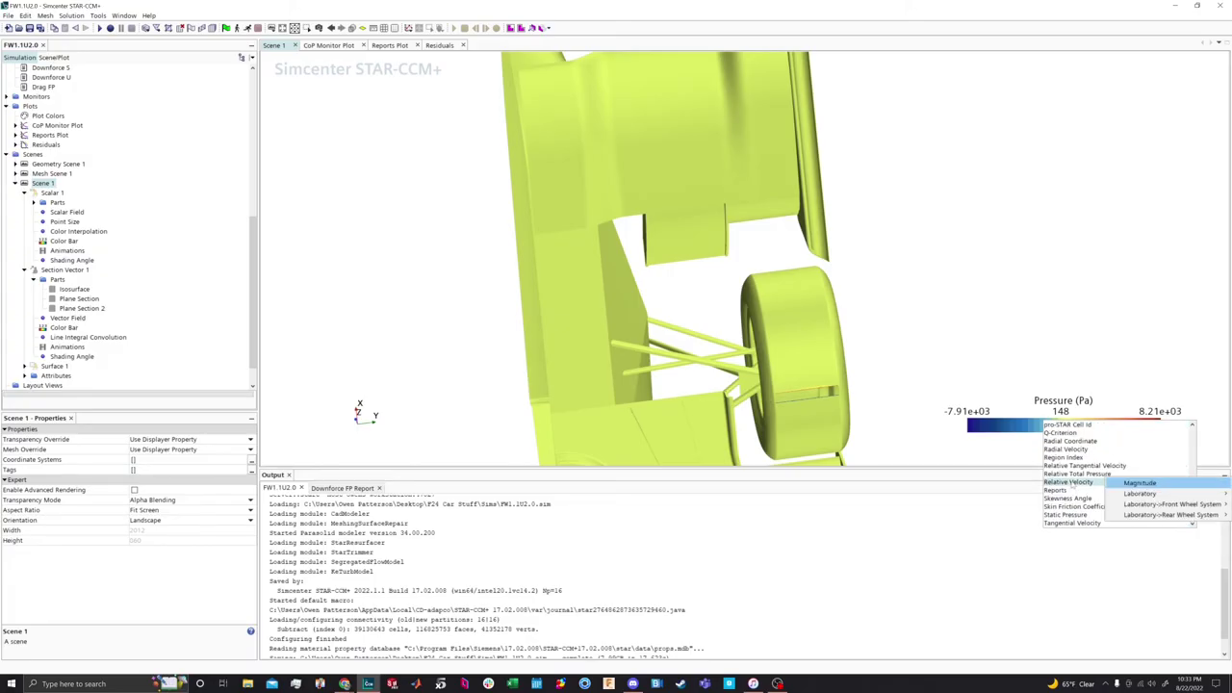
{"action": "scroll", "coordinate": [1068, 473], "scroll_direction": "up", "scroll_amount": 3}
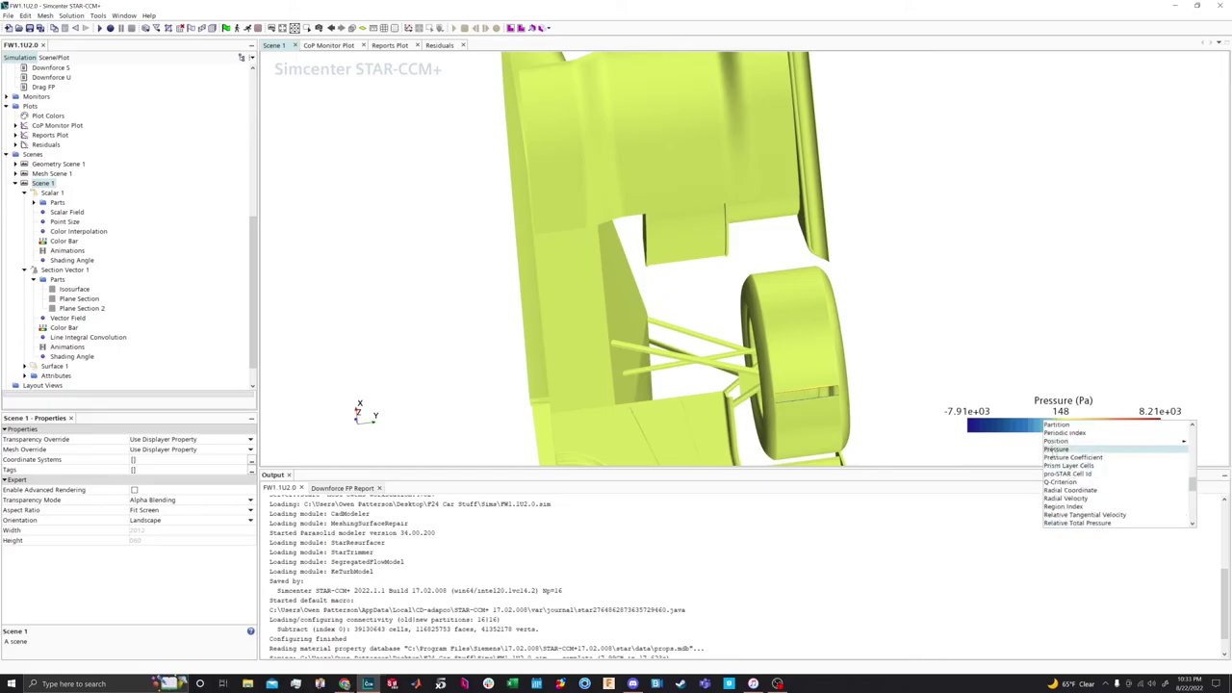
{"action": "left_click", "coordinate": [1056, 449]}
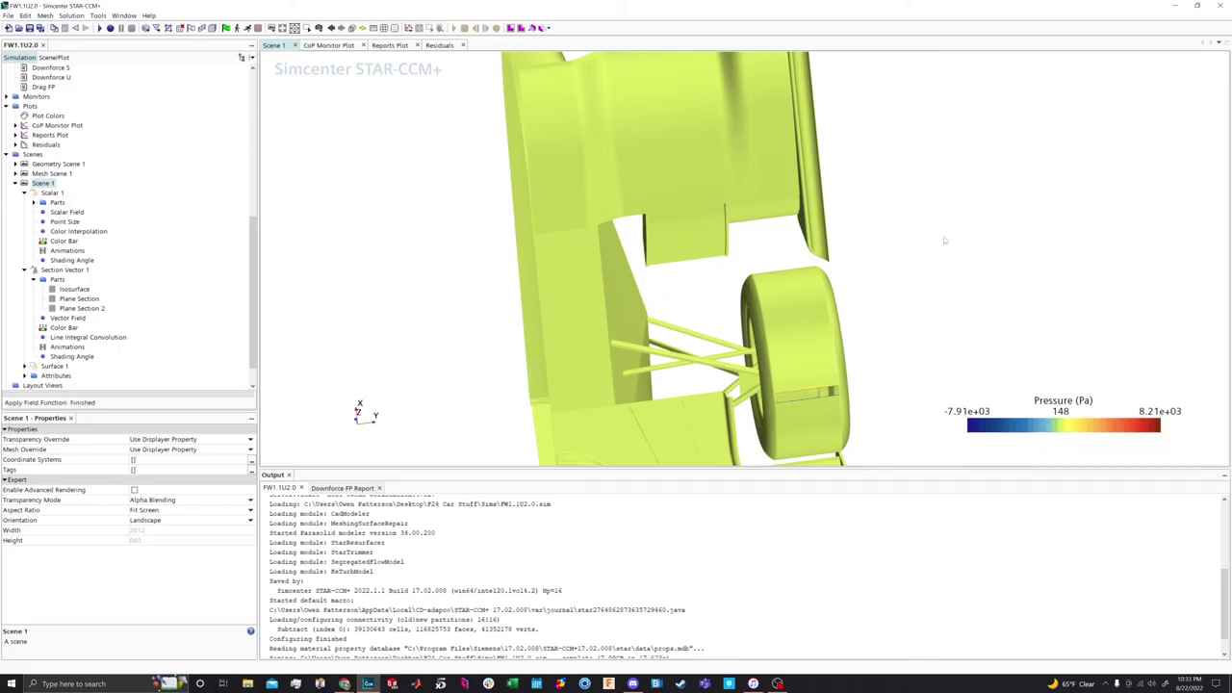
Open the Reference Pressure among the Physics 1 continuum's reference values and check its value
{"action": "middle_click_drag", "start_coordinate": [864, 169], "coordinate": [760, 74]}
{"action": "left_click_drag", "start_coordinate": [747, 235], "coordinate": [688, 265]}
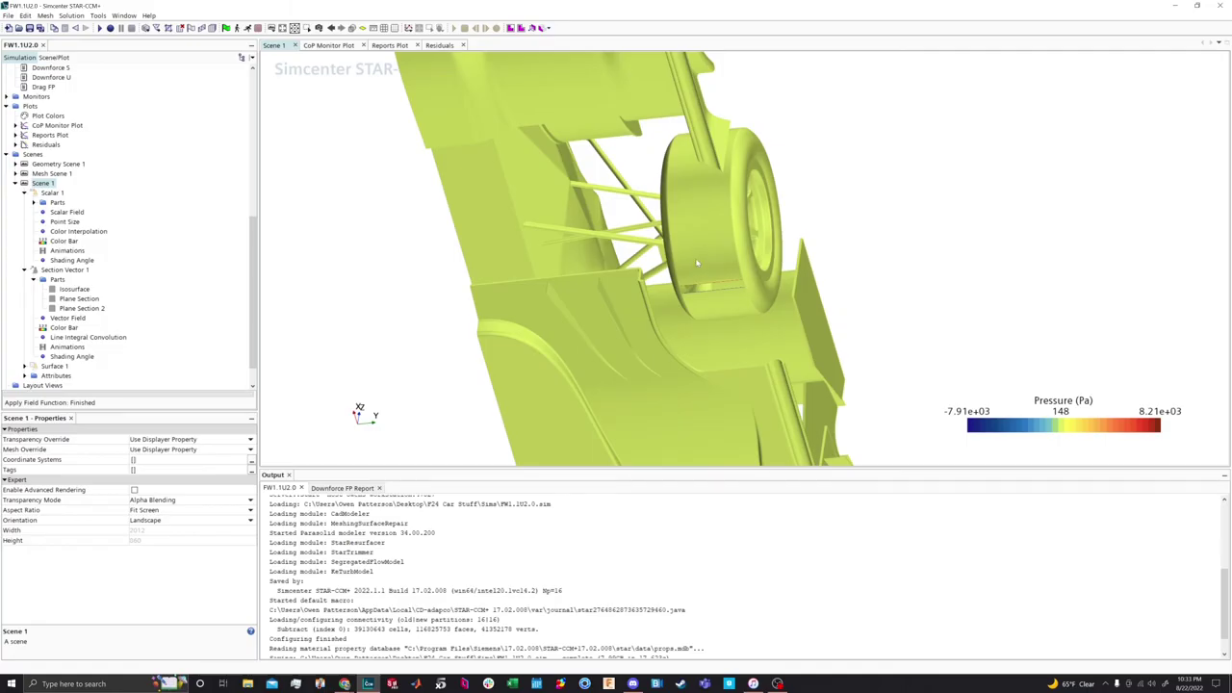
{"action": "scroll", "coordinate": [102, 123], "scroll_direction": "up", "scroll_amount": 10}
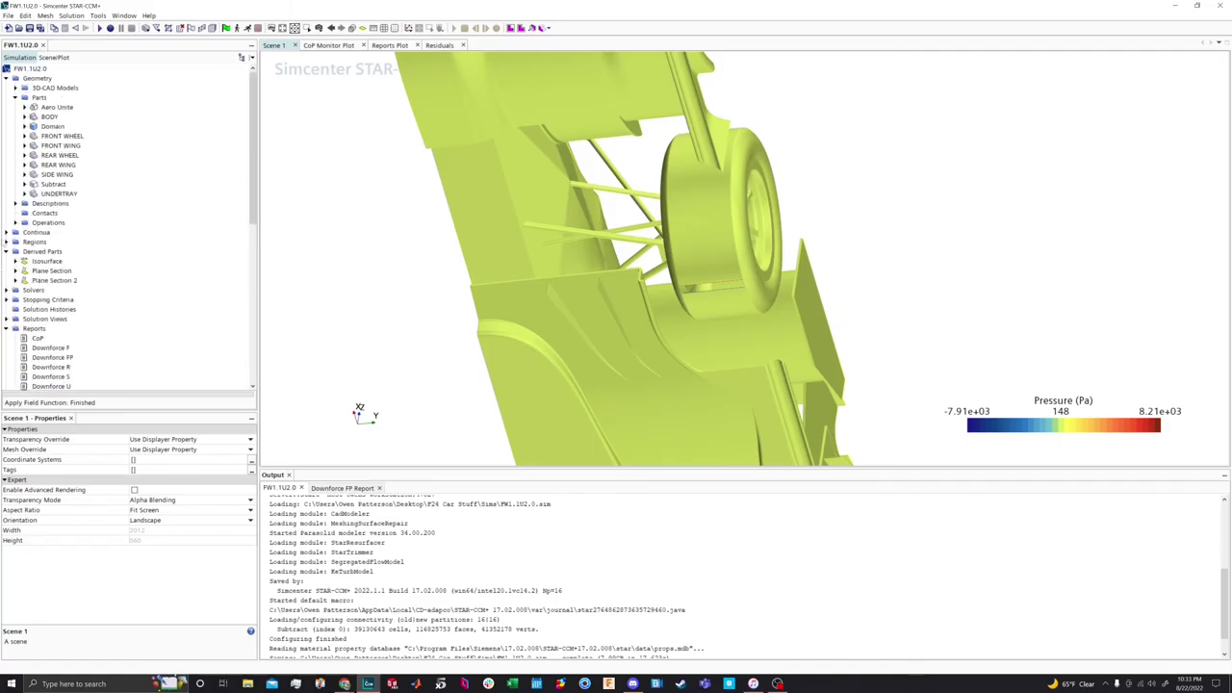
{"action": "left_click", "coordinate": [6, 232]}
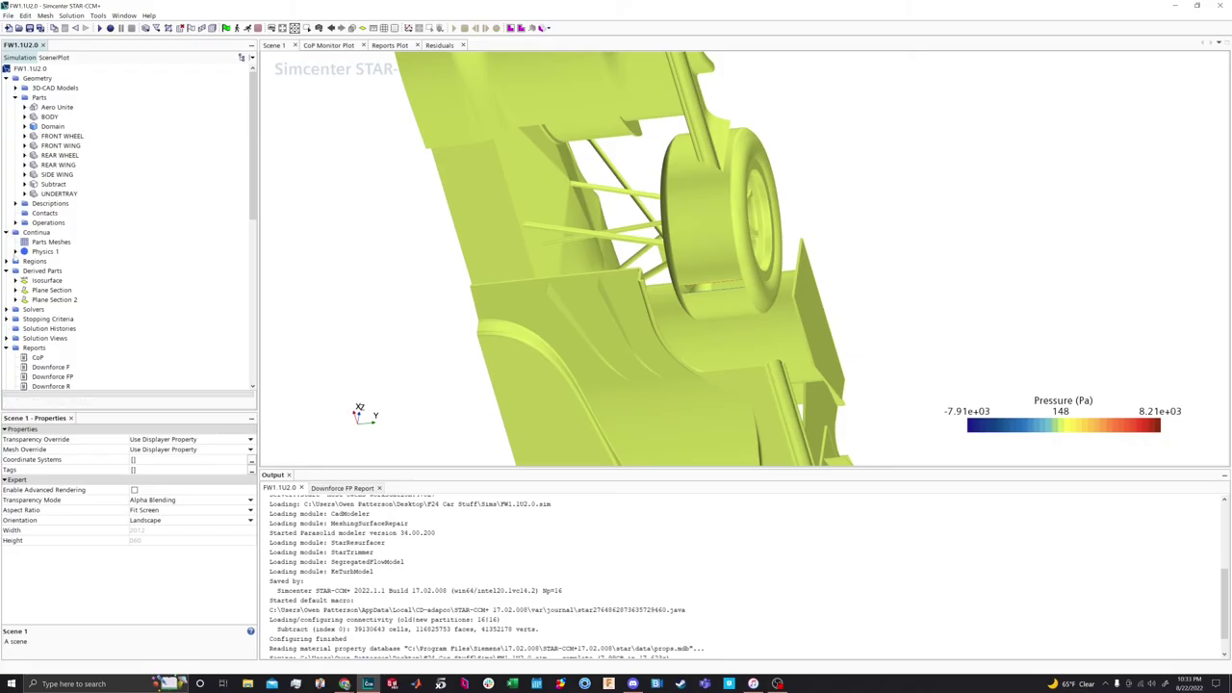
{"action": "left_click", "coordinate": [15, 251]}
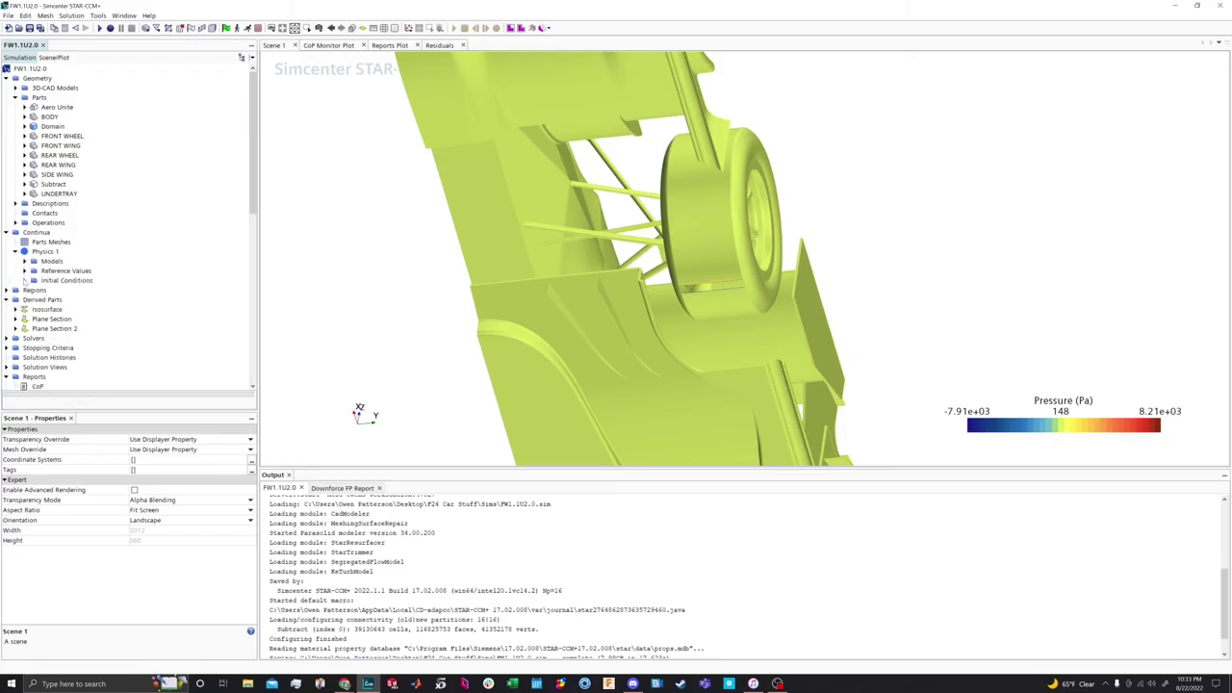
{"action": "left_click", "coordinate": [24, 271]}
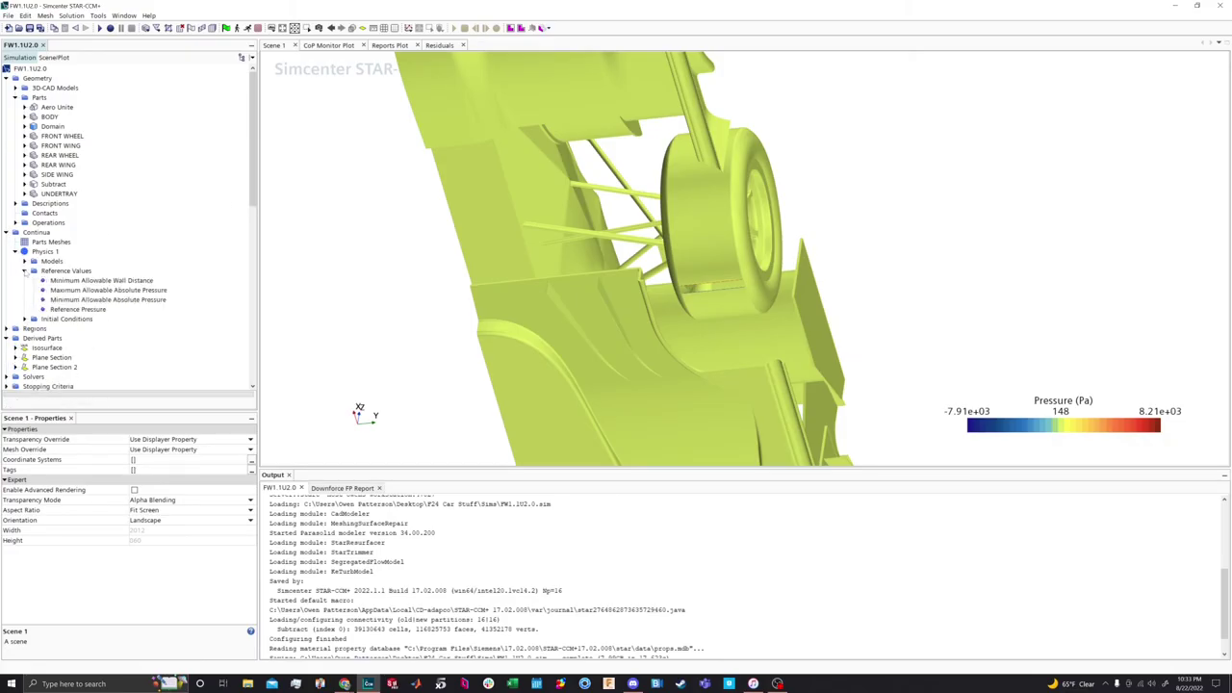
{"action": "left_click", "coordinate": [83, 309]}
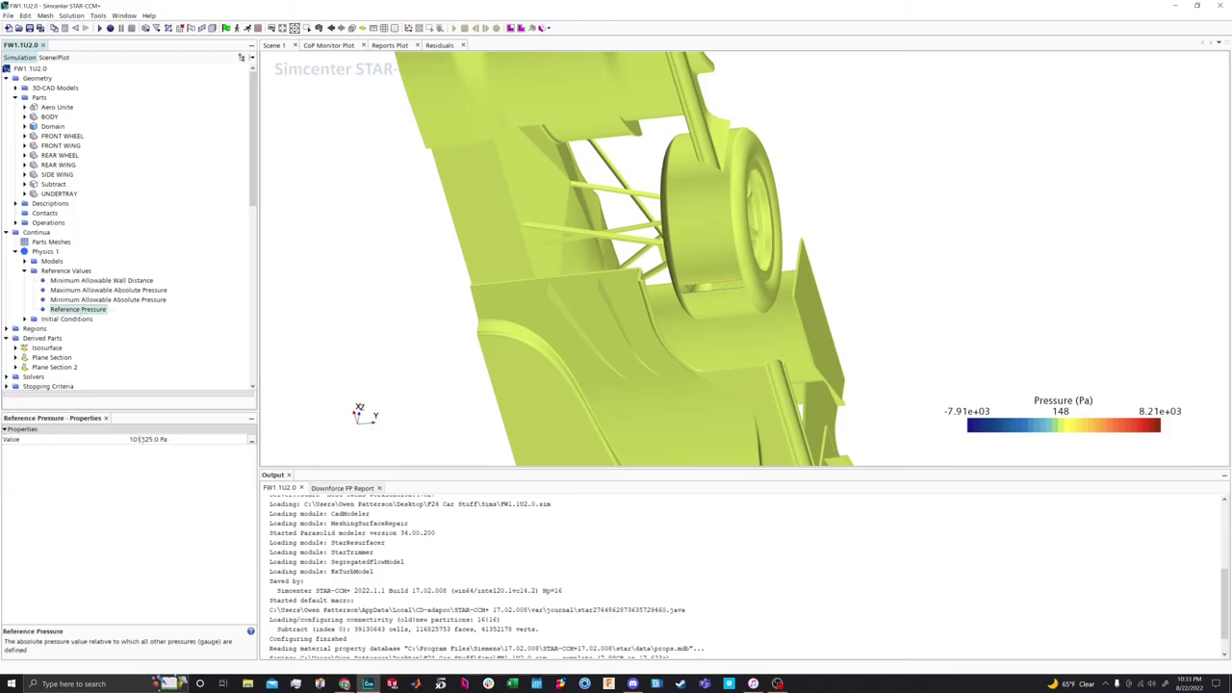
Inspect the pressure on the car's underside and along the edges of the tire's ground contact patch
{"action": "left_click_drag", "start_coordinate": [680, 253], "coordinate": [760, 255]}
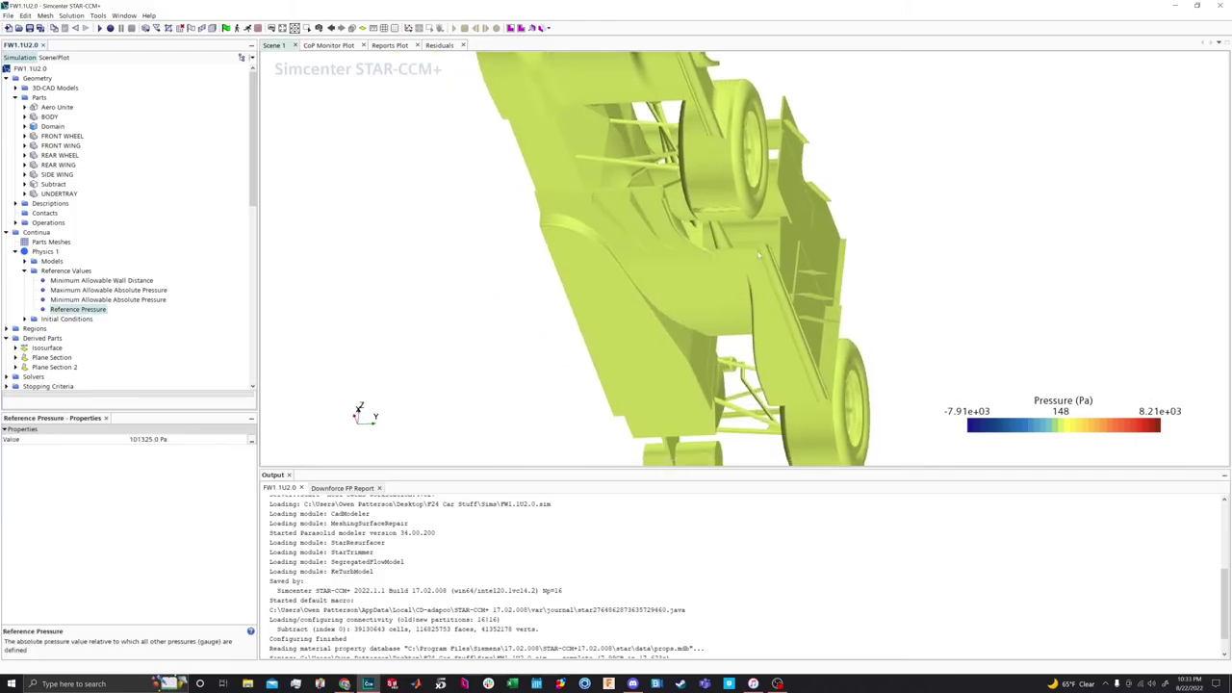
{"action": "scroll", "coordinate": [116, 330], "scroll_direction": "down", "scroll_amount": 10}
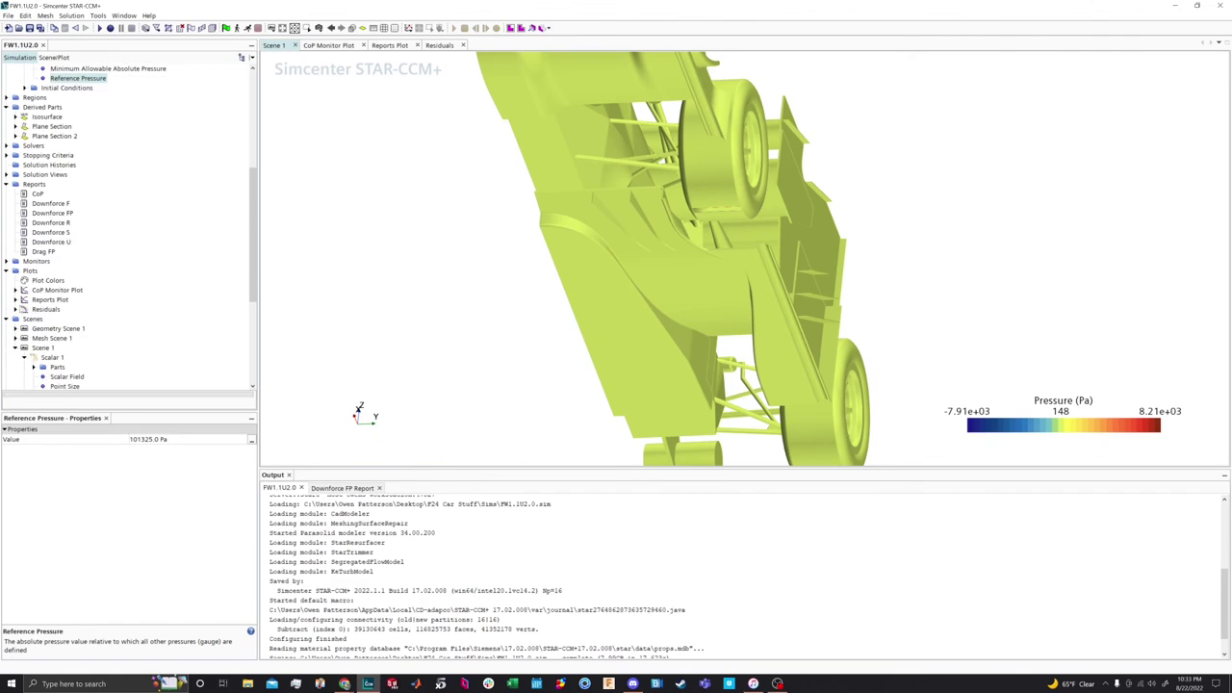
{"action": "left_click_drag", "start_coordinate": [512, 144], "coordinate": [558, 225]}
{"action": "left_click_drag", "start_coordinate": [999, 107], "coordinate": [534, 86]}
{"action": "scroll", "coordinate": [534, 87], "scroll_direction": "up", "scroll_amount": 10}
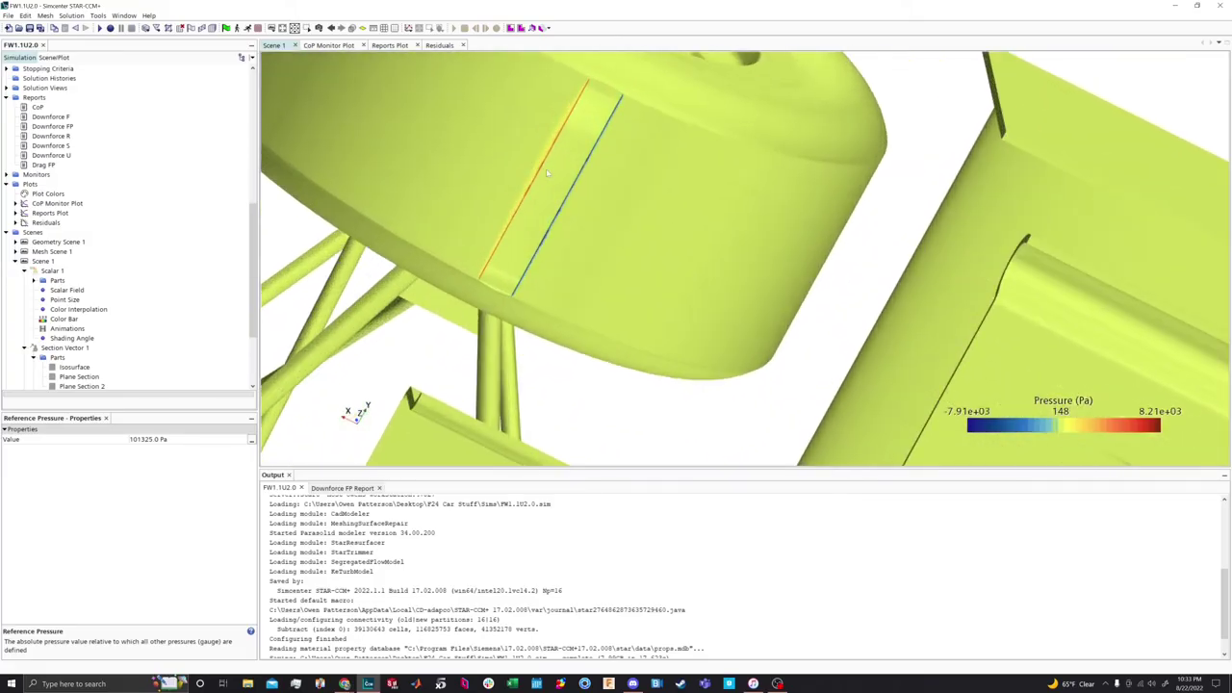
{"action": "middle_click_drag", "start_coordinate": [543, 202], "coordinate": [580, 256]}
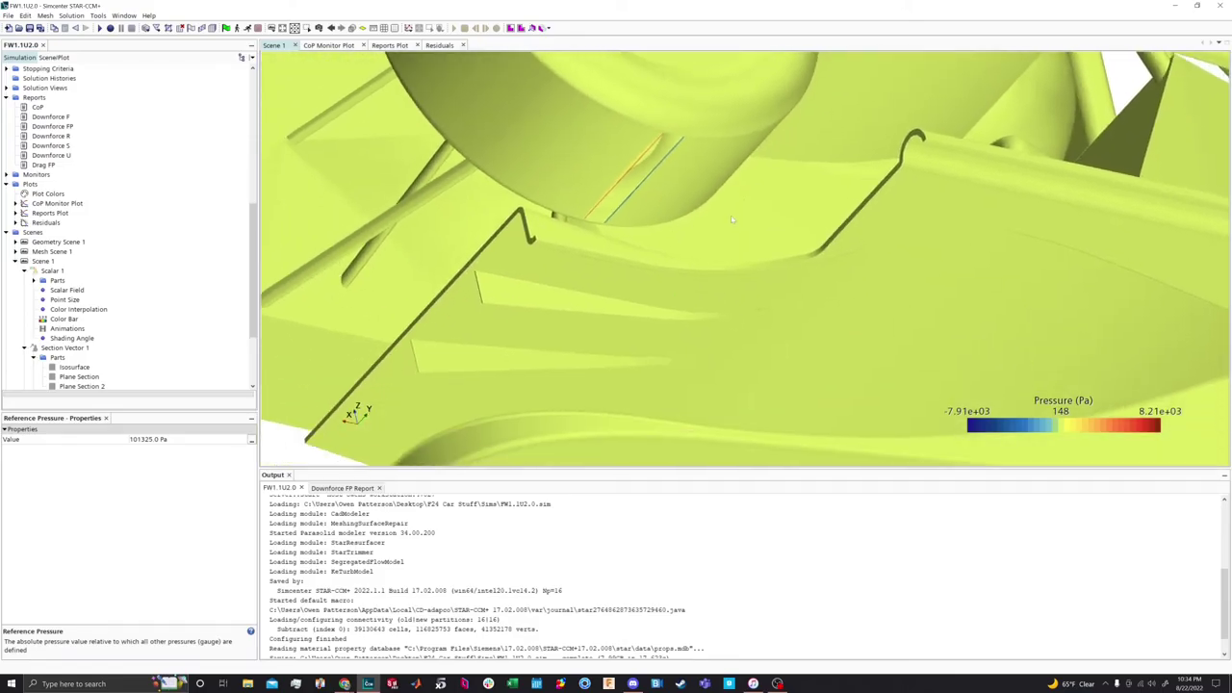
Set the range of Scalar 1's pressure field to a minimum of -500 Pa and a maximum of 500 Pa
{"action": "scroll", "coordinate": [61, 263], "scroll_direction": "down", "scroll_amount": 2}
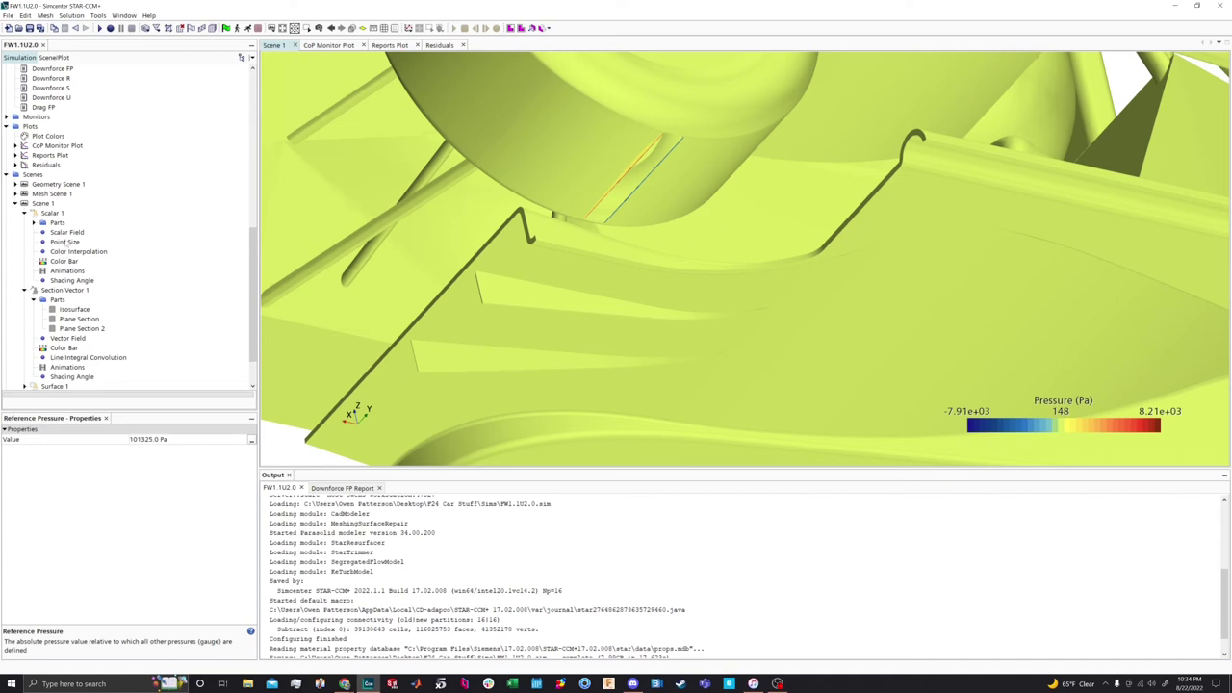
{"action": "left_click", "coordinate": [67, 234]}
{"action": "left_click", "coordinate": [154, 510]}
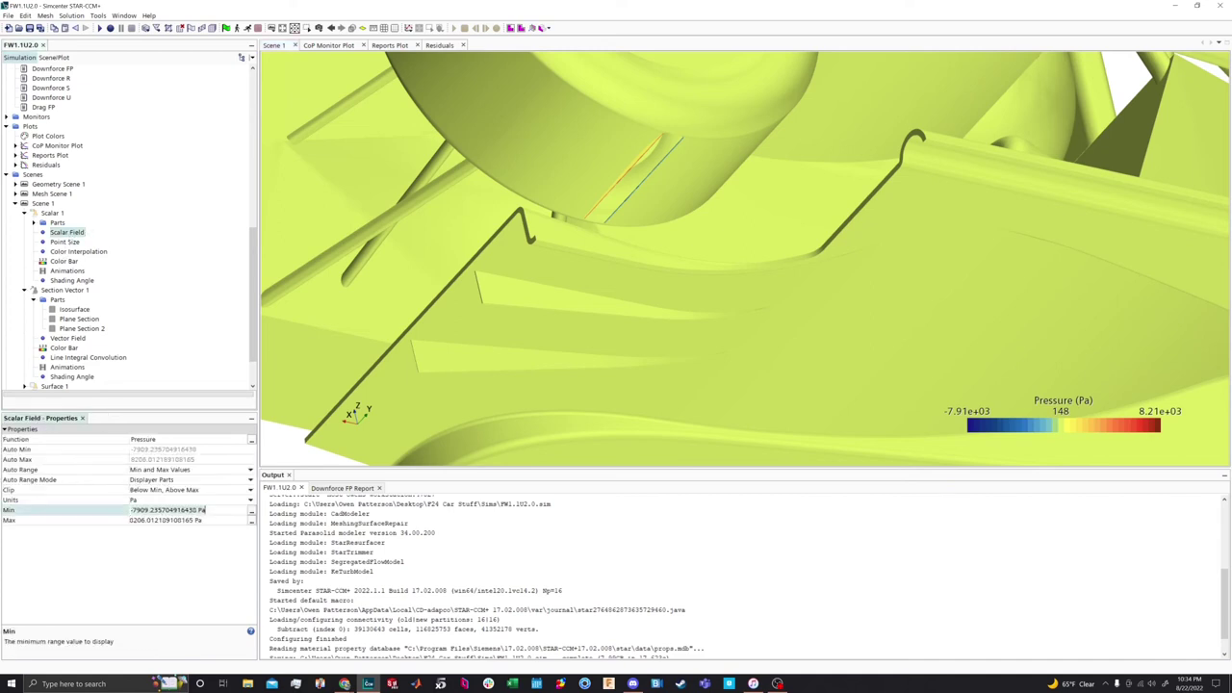
{"action": "key", "text": "ctrl+a"}
{"action": "key", "text": "BackSpace"}
{"action": "type", "text": "-500"}
{"action": "key", "text": "Return"}
{"action": "left_click", "coordinate": [156, 522]}
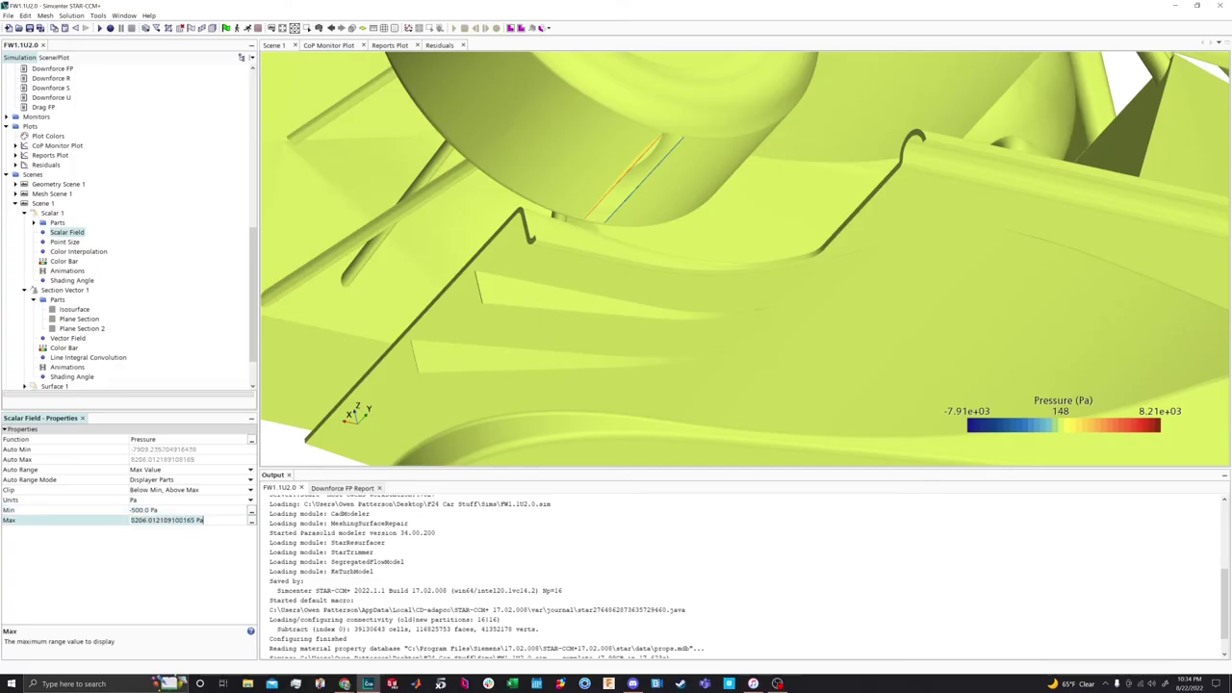
{"action": "key", "text": "ctrl+a"}
{"action": "key", "text": "BackSpace"}
{"action": "type", "text": "500"}
{"action": "key", "text": "Return"}
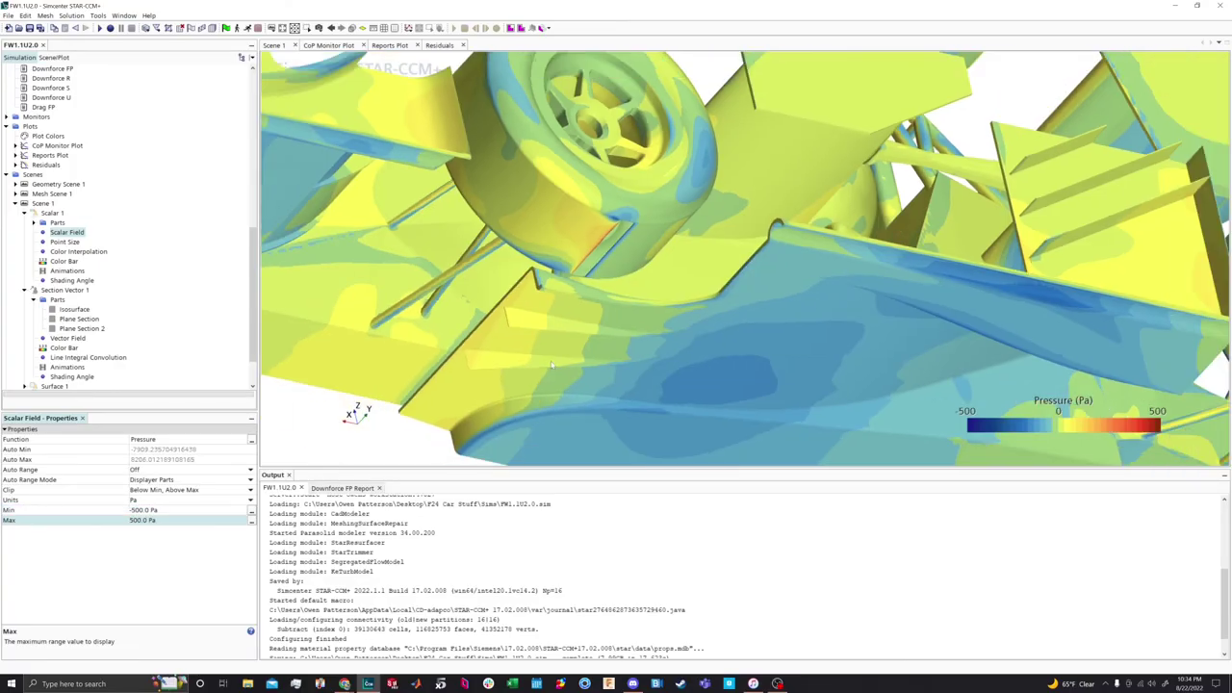
Examine the pressure contours on the undertray, the front wing's underside and the back of the rear wing
{"action": "scroll", "coordinate": [553, 363], "scroll_direction": "down", "scroll_amount": 3}
{"action": "left_click_drag", "start_coordinate": [553, 363], "coordinate": [633, 258]}
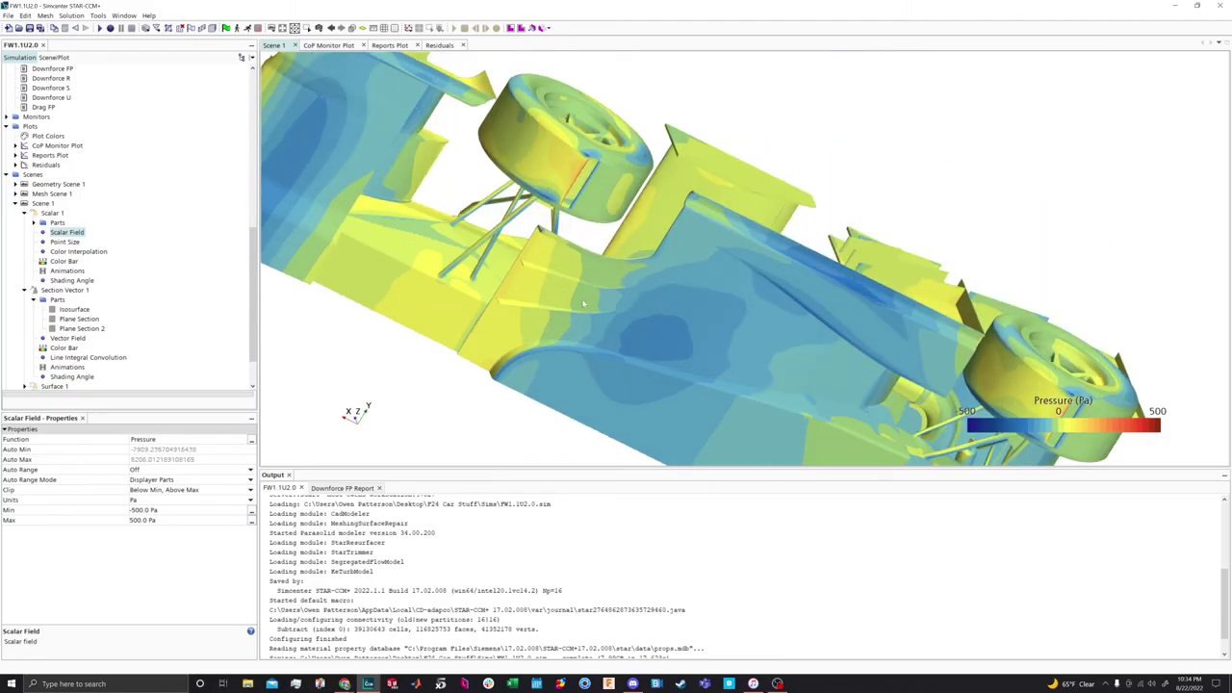
{"action": "scroll", "coordinate": [584, 304], "scroll_direction": "up", "scroll_amount": 2}
{"action": "left_click_drag", "start_coordinate": [533, 344], "coordinate": [640, 353]}
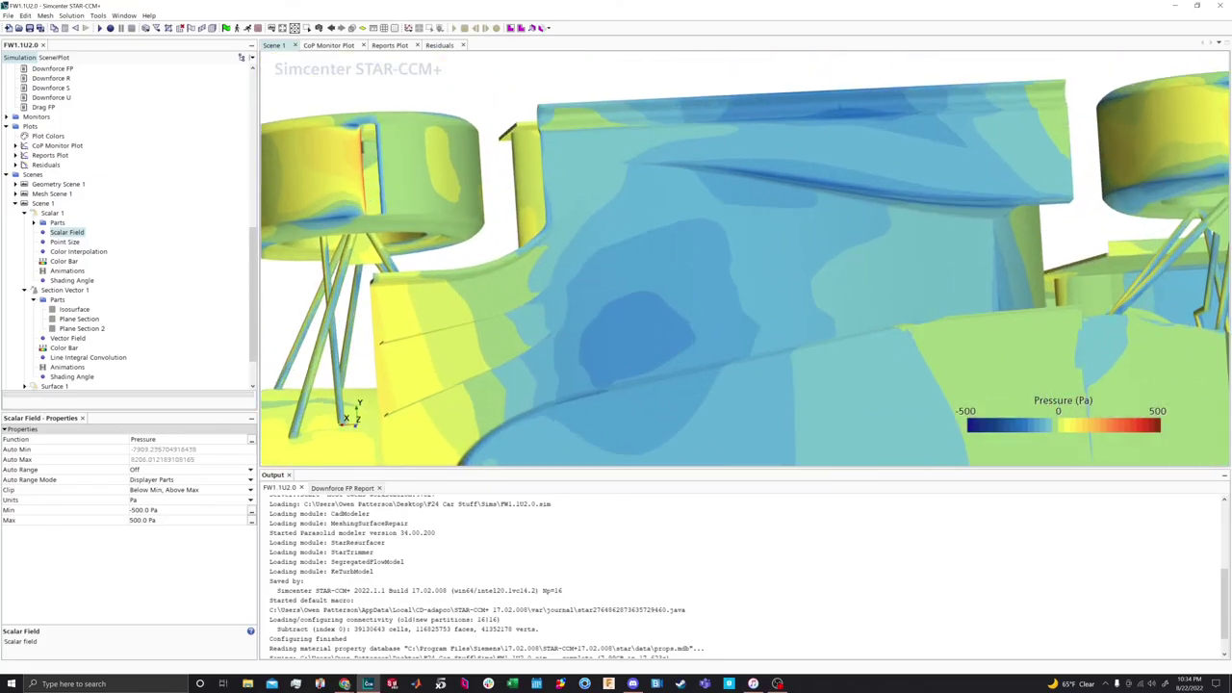
{"action": "scroll", "coordinate": [693, 337], "scroll_direction": "down", "scroll_amount": 5}
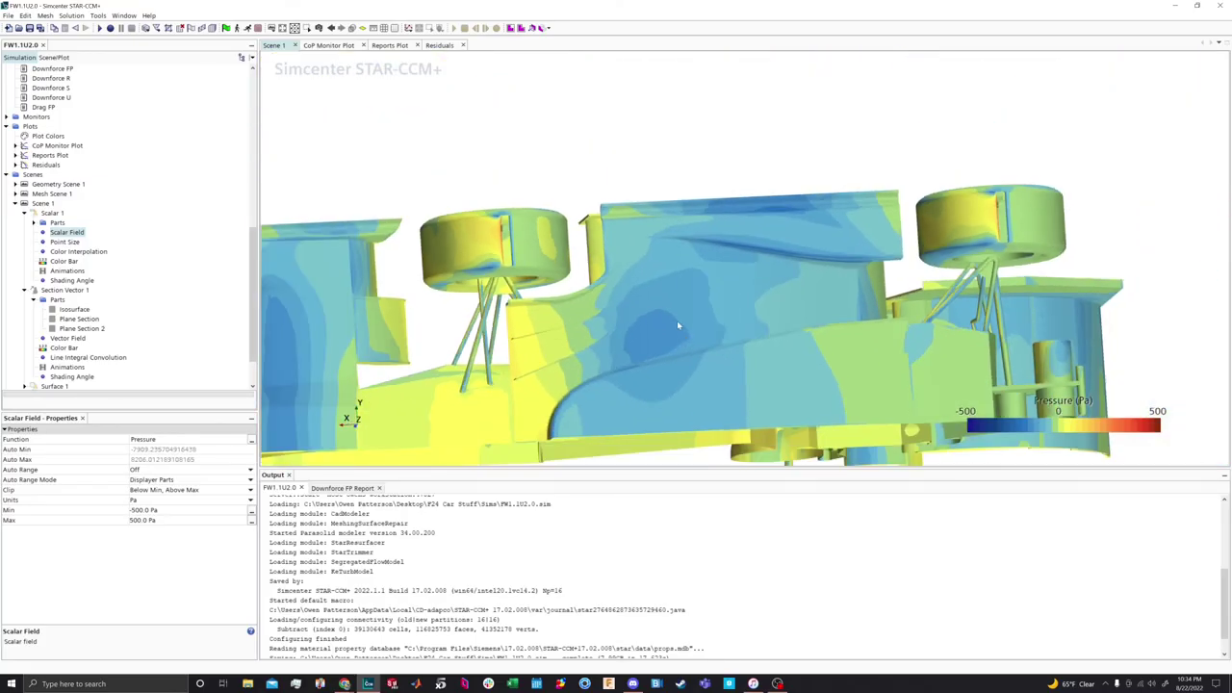
{"action": "left_click_drag", "start_coordinate": [677, 320], "coordinate": [746, 228]}
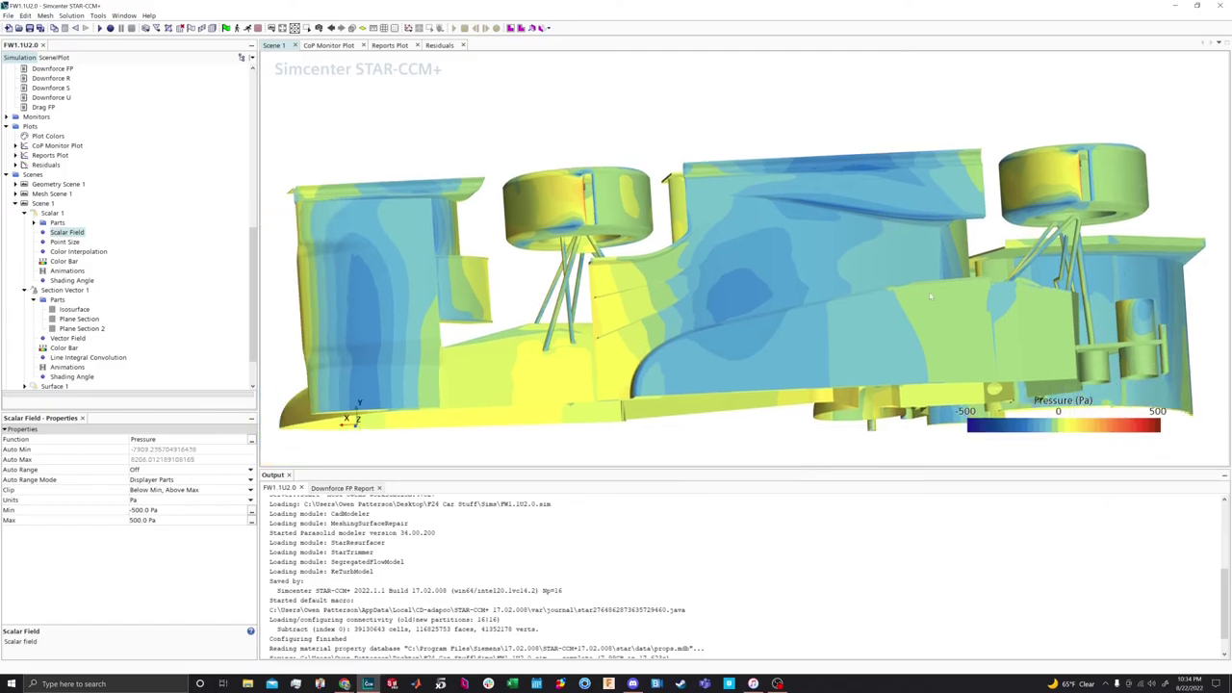
{"action": "left_click_drag", "start_coordinate": [931, 296], "coordinate": [365, 387]}
{"action": "left_click_drag", "start_coordinate": [643, 310], "coordinate": [865, 240]}
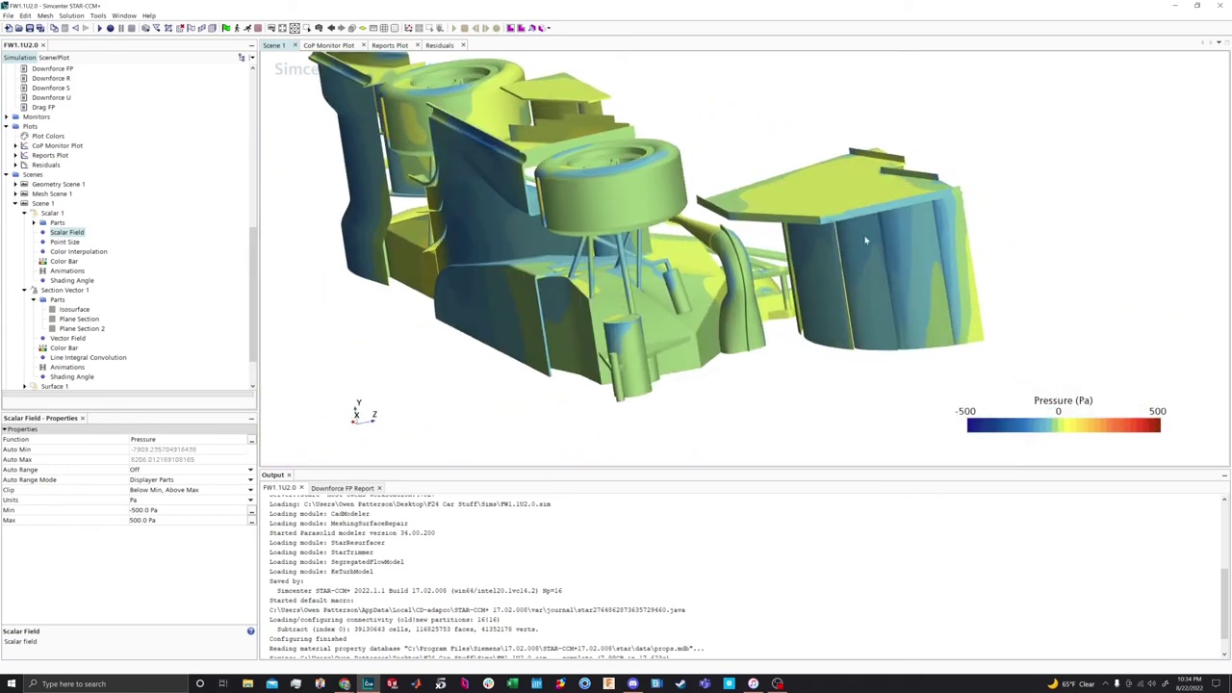
Examine the pressure contours on the car's bodywork, wheels, side wings and the upper surfaces of both wings
{"action": "left_click_drag", "start_coordinate": [920, 289], "coordinate": [770, 341]}
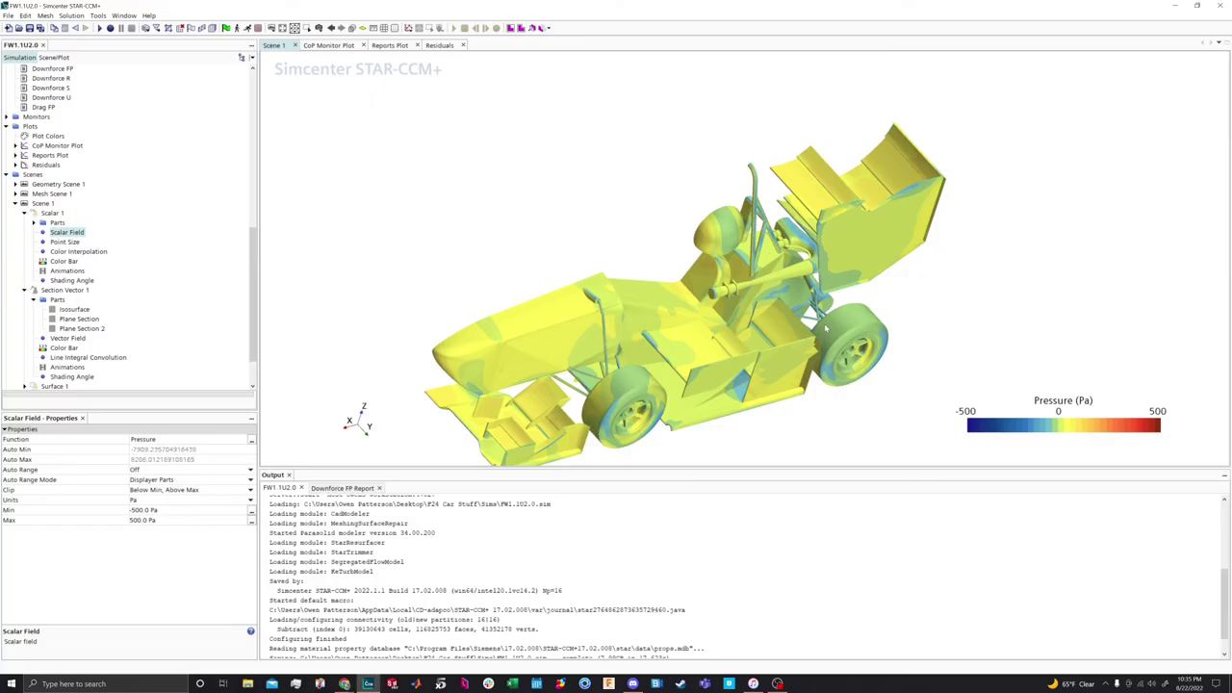
{"action": "scroll", "coordinate": [647, 461], "scroll_direction": "up", "scroll_amount": 8}
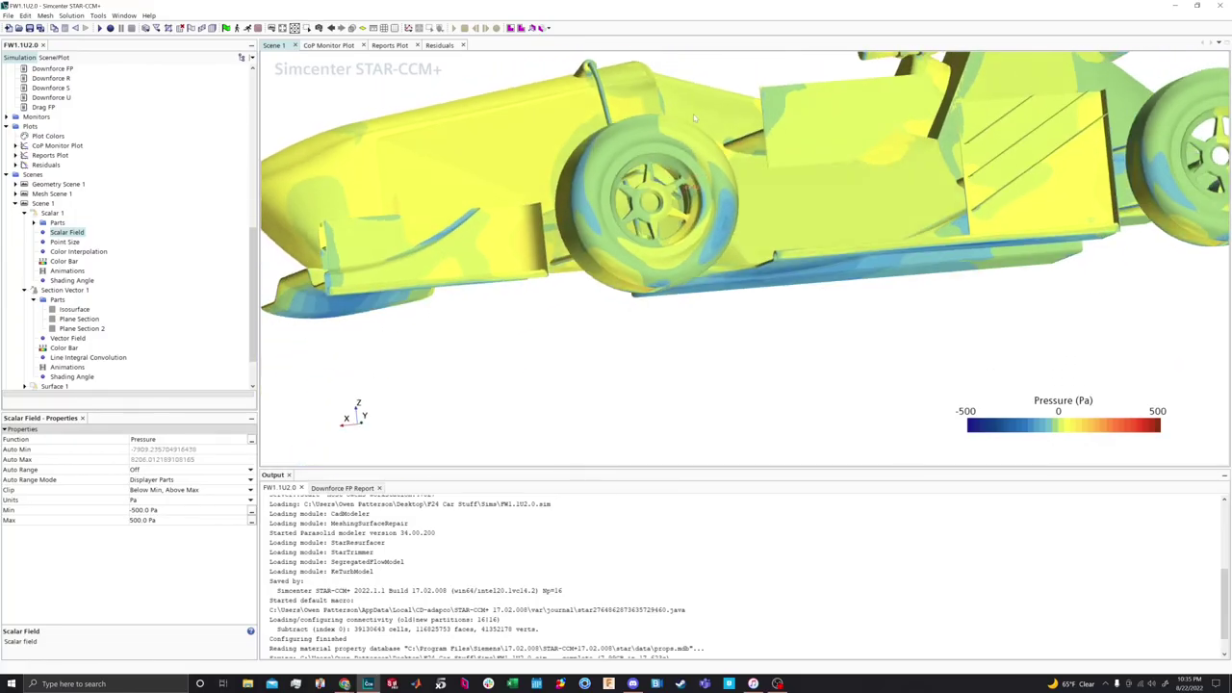
{"action": "left_click_drag", "start_coordinate": [844, 188], "coordinate": [730, 305]}
{"action": "scroll", "coordinate": [457, 359], "scroll_direction": "down", "scroll_amount": 3}
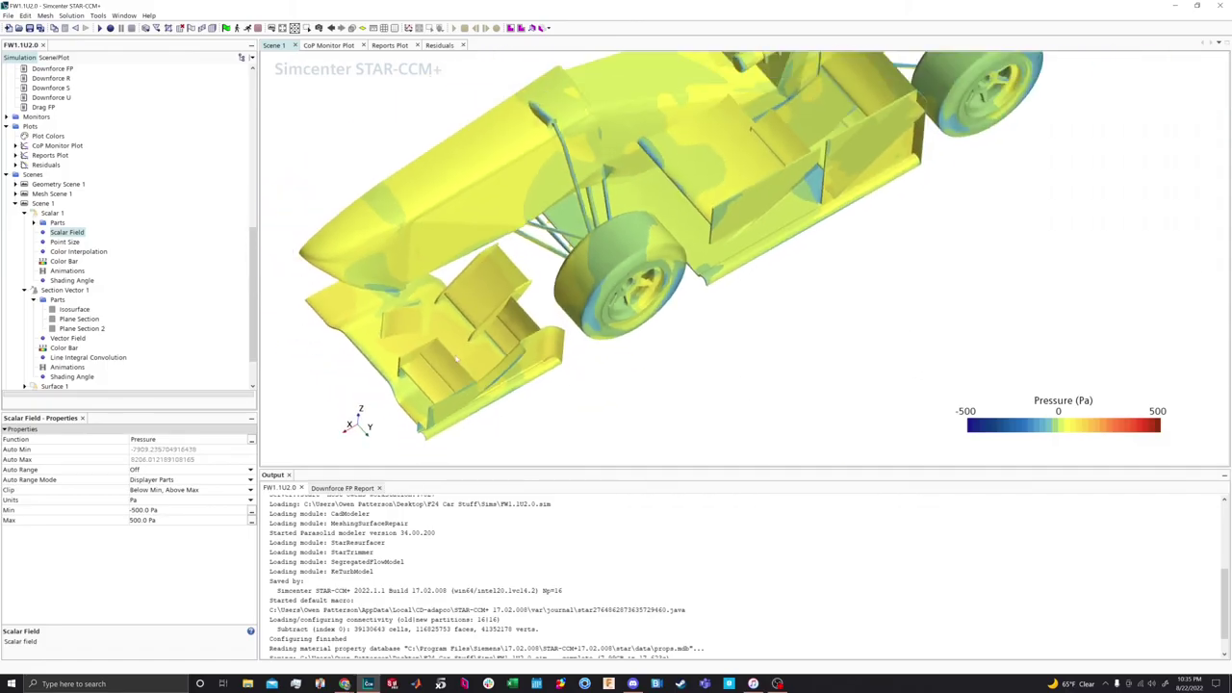
{"action": "left_click_drag", "start_coordinate": [454, 359], "coordinate": [709, 170]}
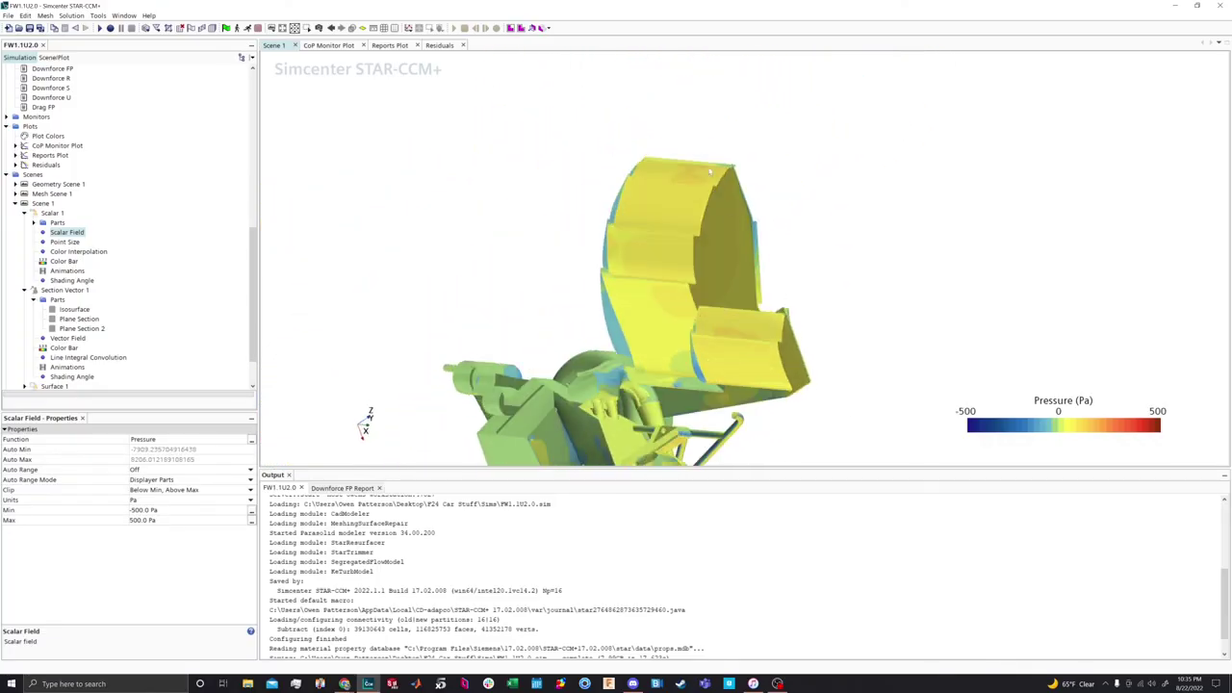
{"action": "left_click_drag", "start_coordinate": [690, 269], "coordinate": [606, 284]}
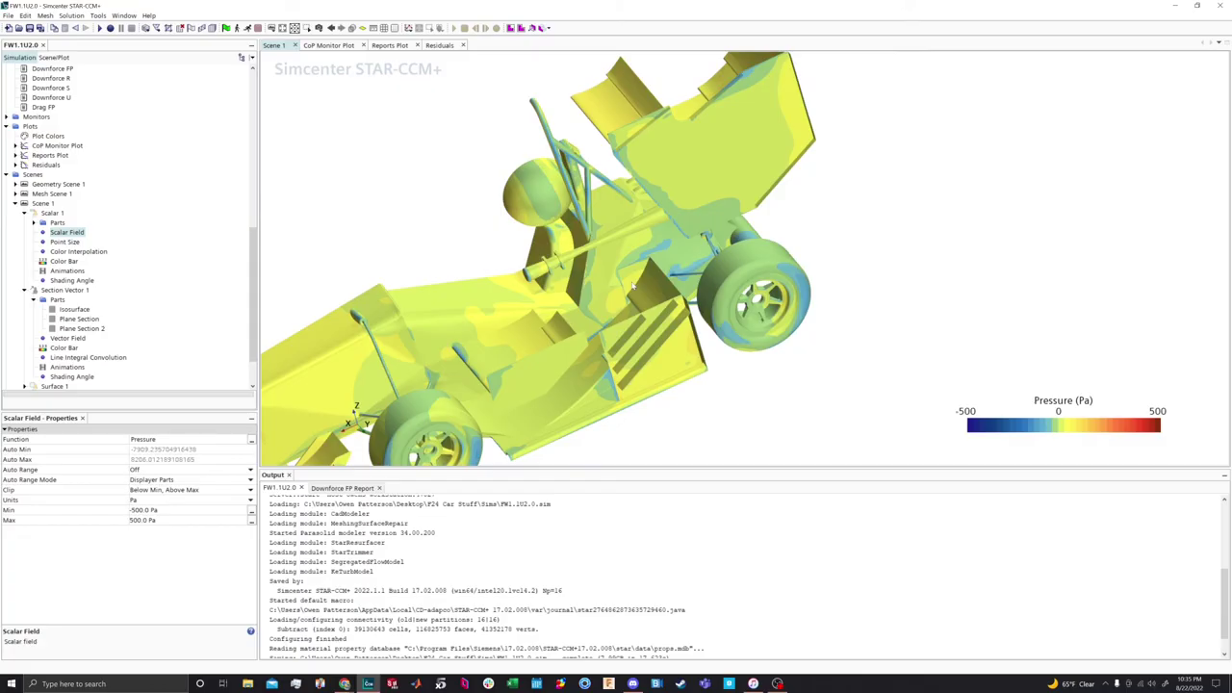
{"action": "left_click_drag", "start_coordinate": [606, 284], "coordinate": [125, 307]}
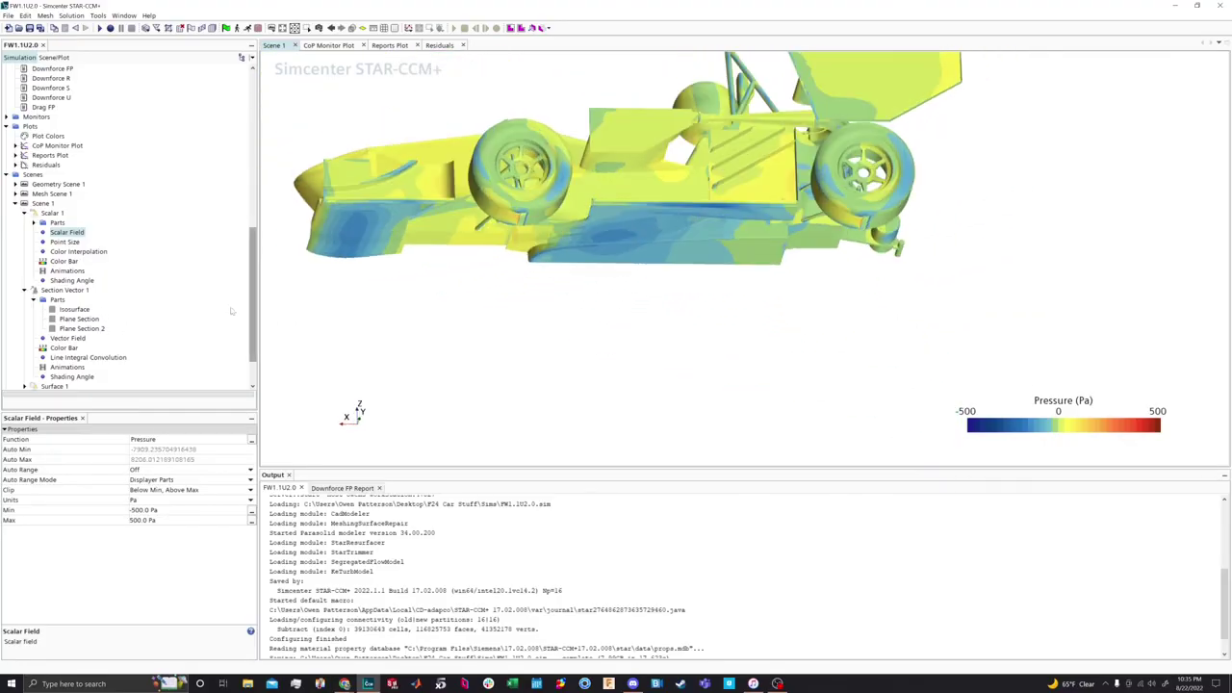
Hide the Scalar 1 displayer and show the Plane Section part of Section Vector 1 in Scene 1
{"action": "right_click", "coordinate": [59, 214]}
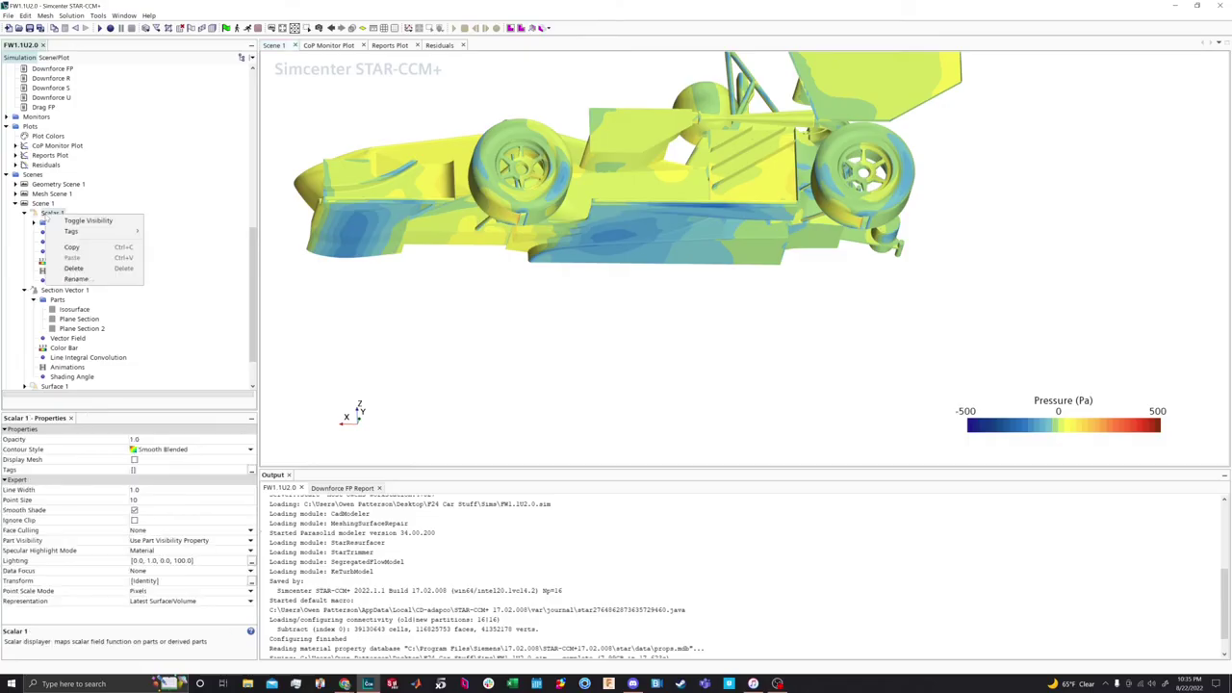
{"action": "left_click", "coordinate": [67, 221]}
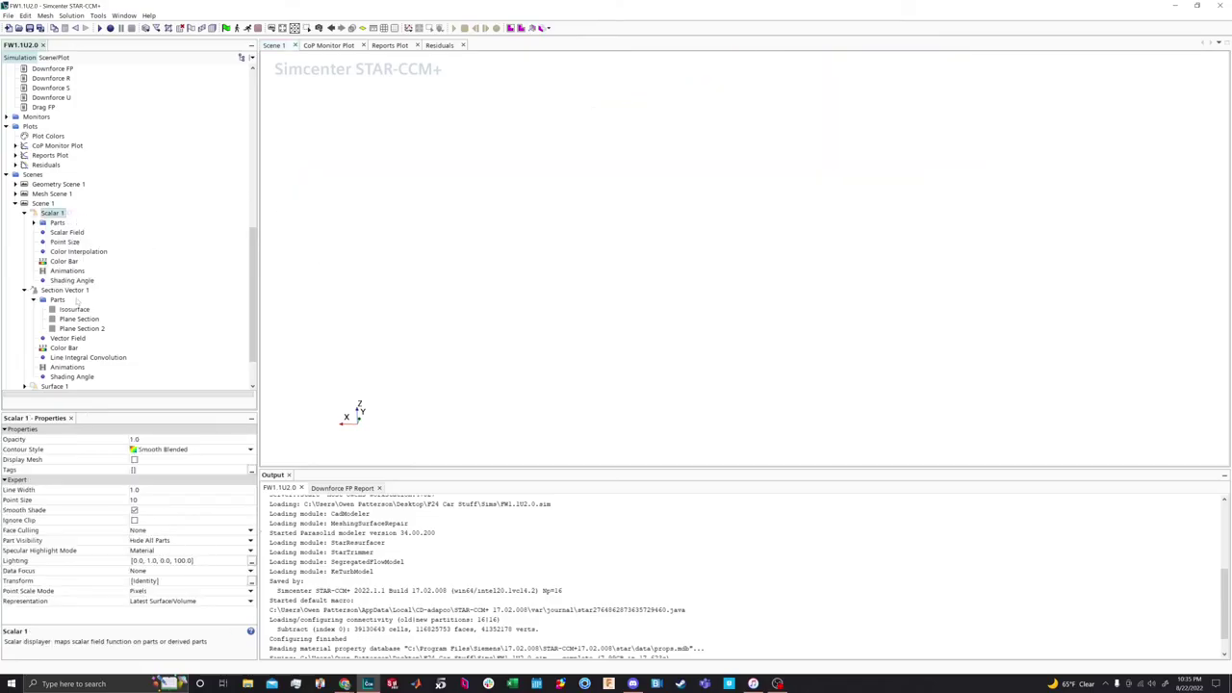
{"action": "left_click", "coordinate": [79, 319]}
{"action": "right_click", "coordinate": [78, 319]}
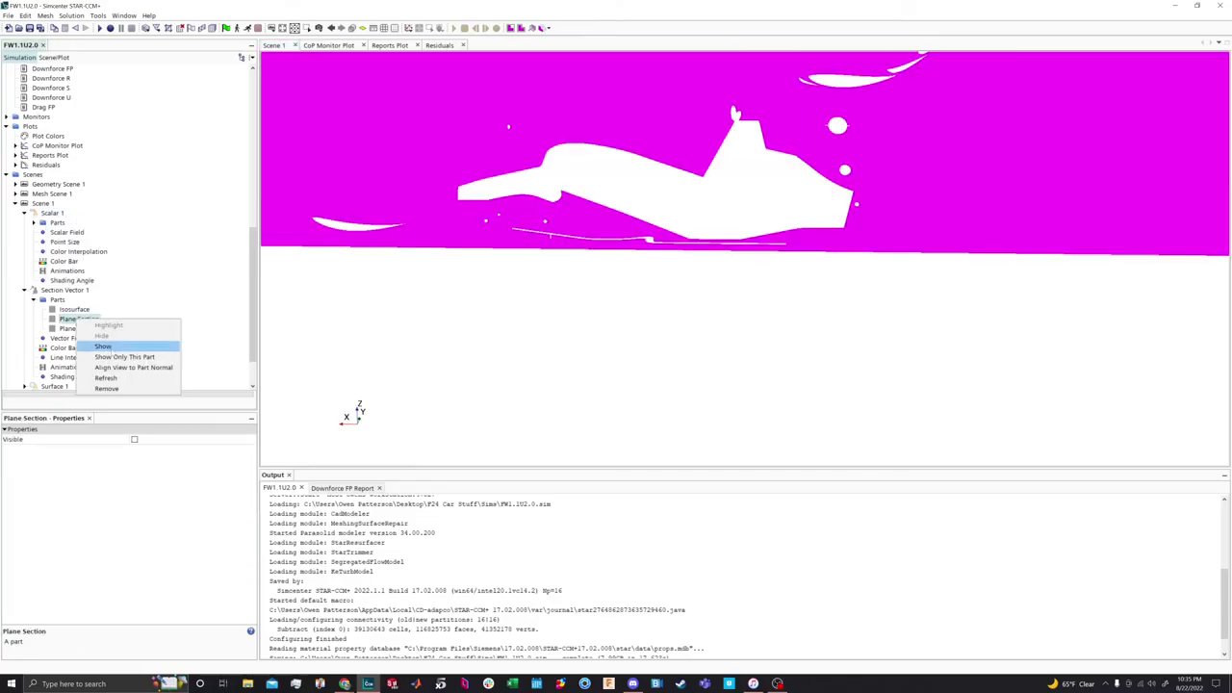
{"action": "left_click", "coordinate": [96, 345]}
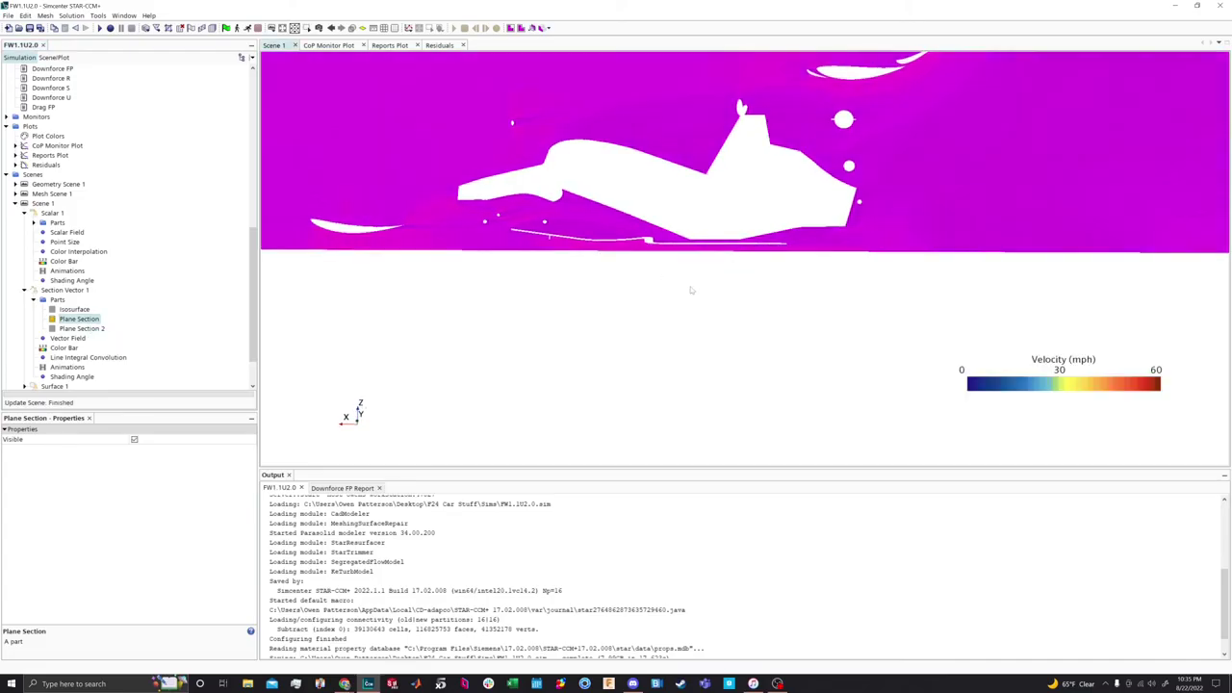
{"action": "left_click", "coordinate": [666, 310]}
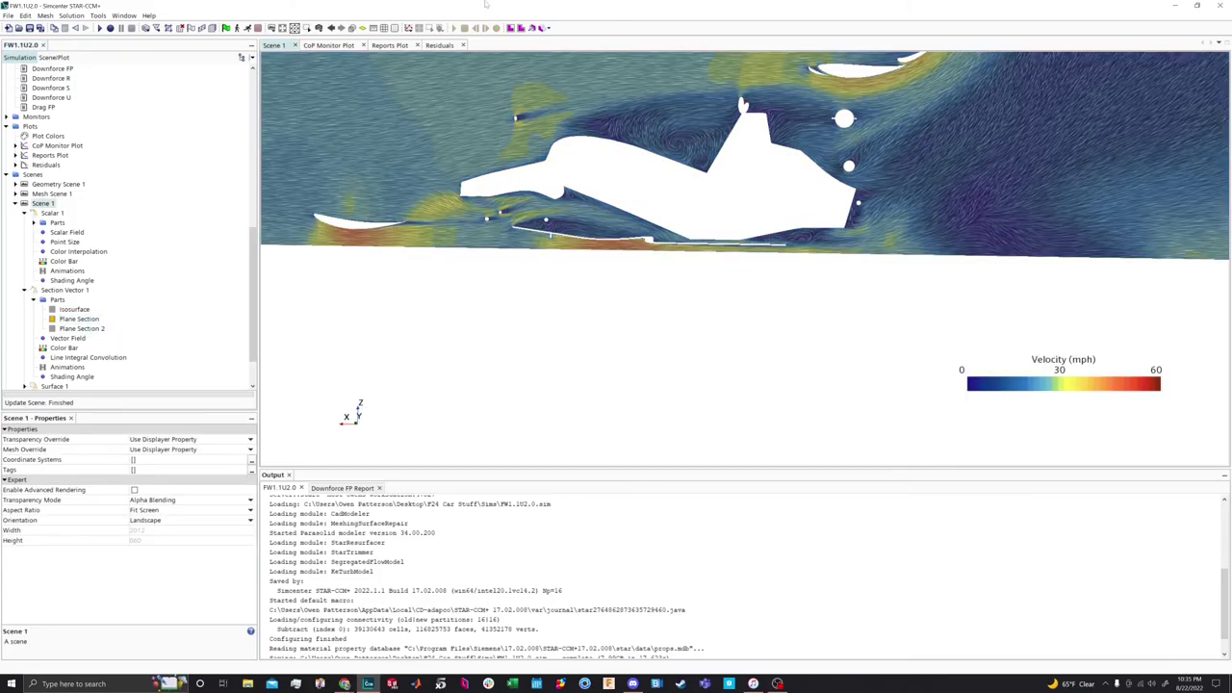
Align Scene 1 to the standard side view looking straight at the XZ plane
{"action": "left_click", "coordinate": [319, 27]}
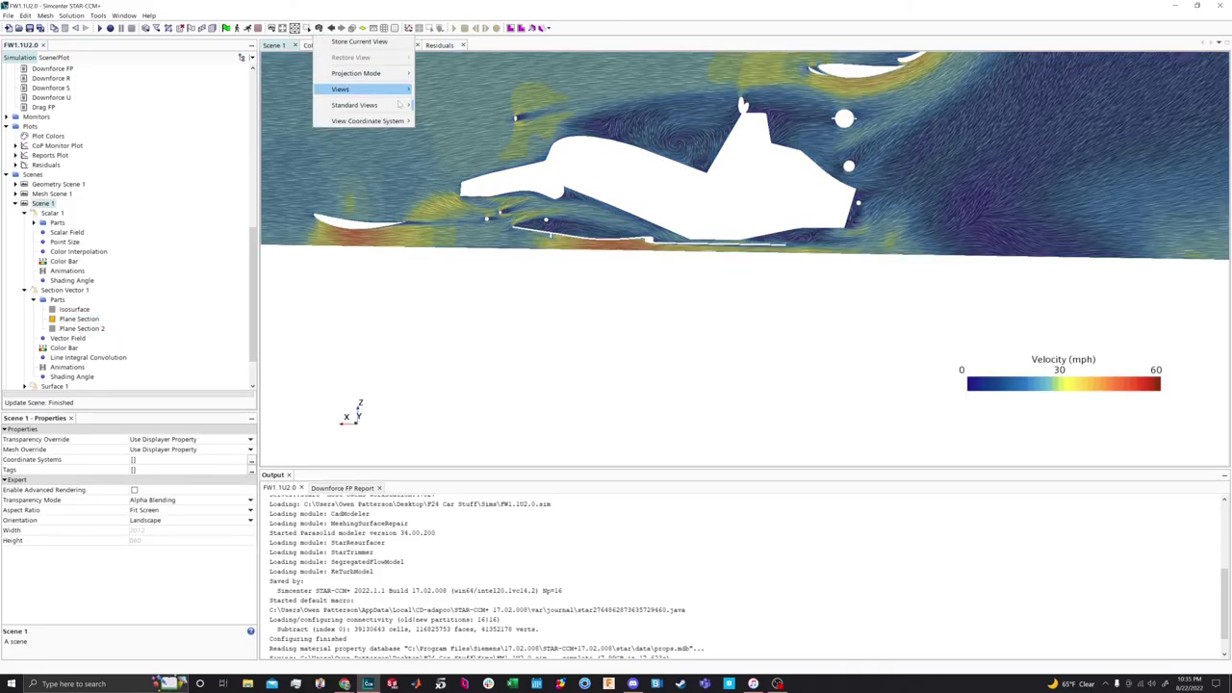
{"action": "mouse_move", "coordinate": [403, 104]}
{"action": "left_click", "coordinate": [453, 108]}
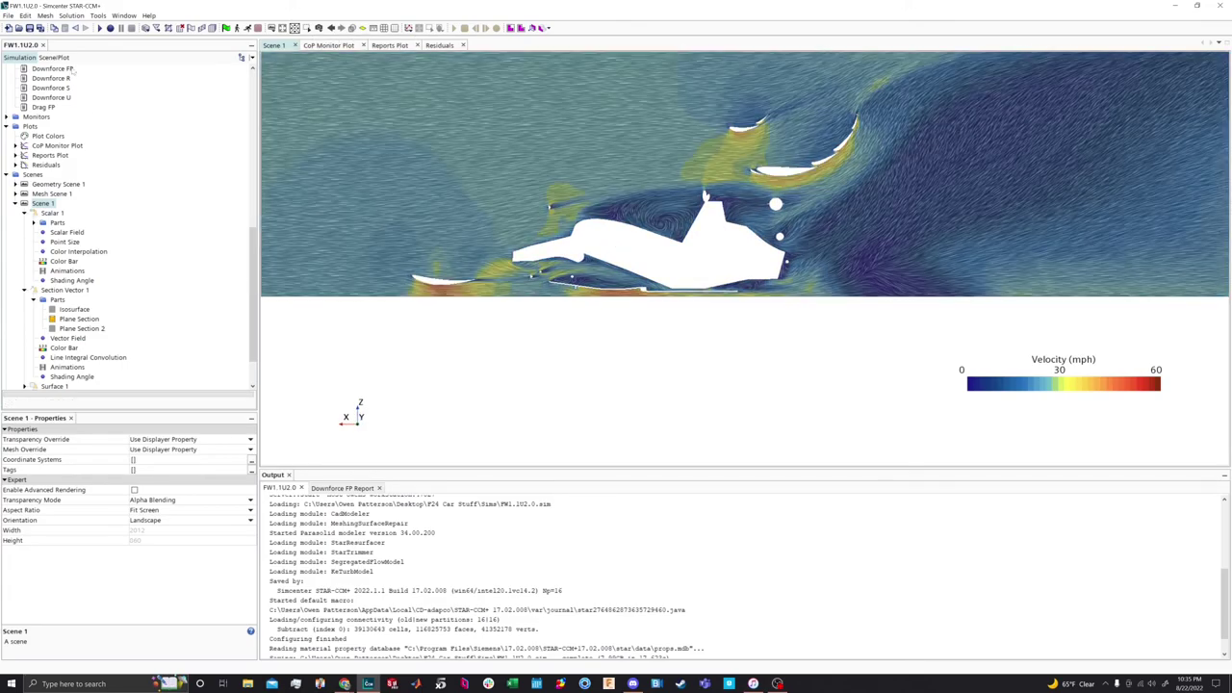
Edit the Plane Section derived part in the current scene and set its Y origin to 0.4 m
{"action": "scroll", "coordinate": [229, 248], "scroll_direction": "up", "scroll_amount": 8}
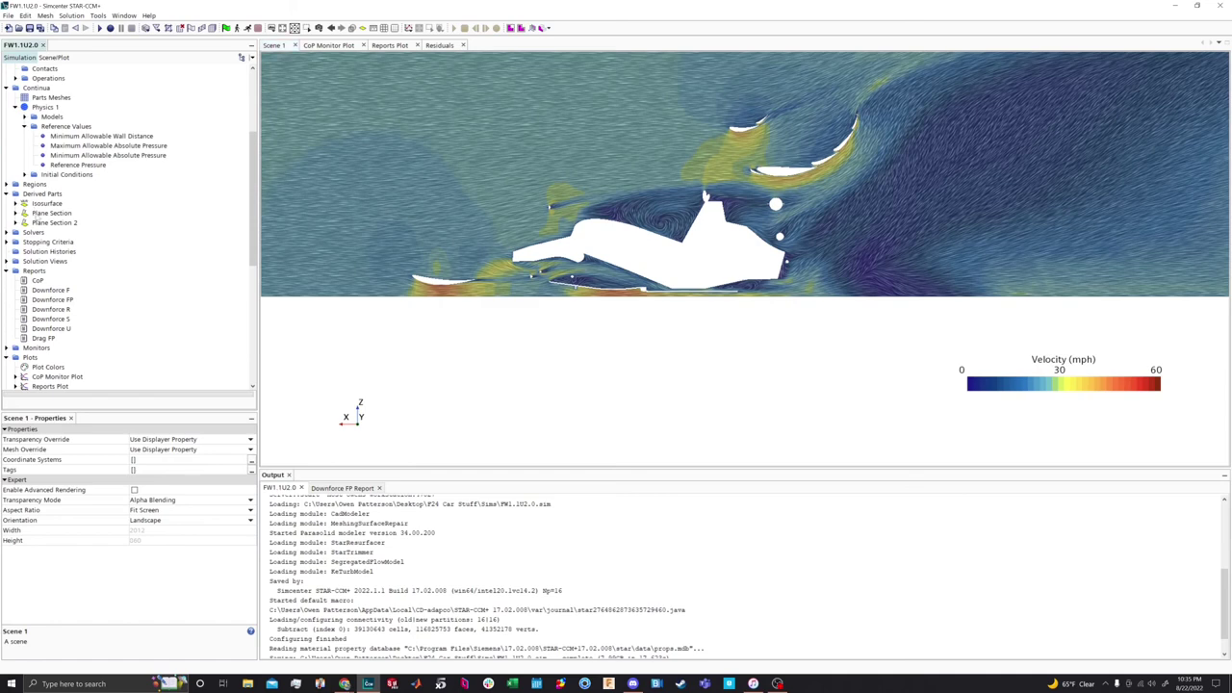
{"action": "right_click", "coordinate": [36, 213]}
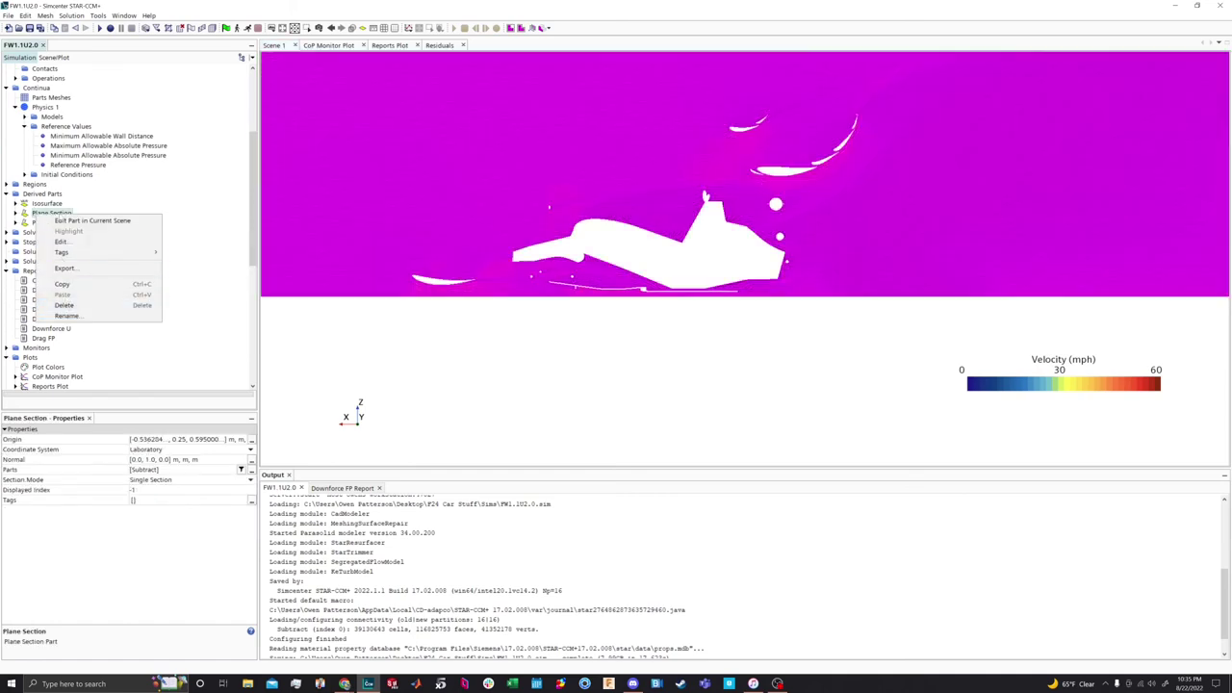
{"action": "left_click", "coordinate": [91, 220]}
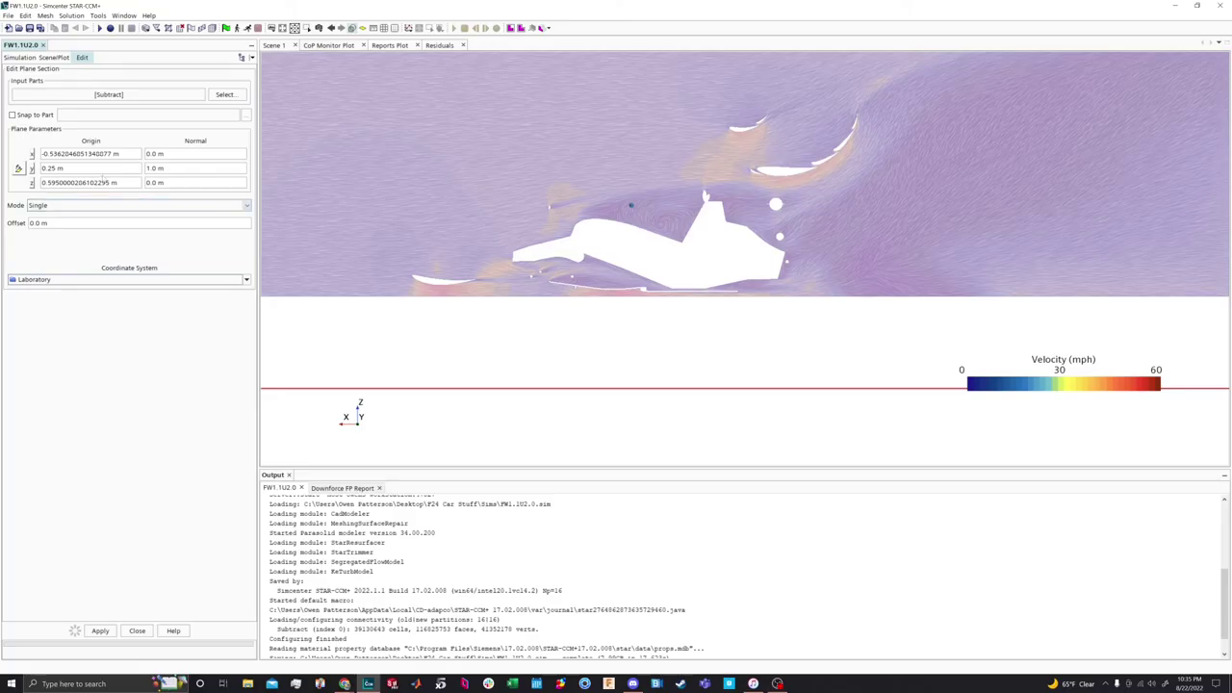
{"action": "left_click", "coordinate": [64, 168]}
{"action": "type", "text": "04"}
{"action": "key", "text": "BackSpace"}
{"action": "type", "text": ".4"}
{"action": "left_click", "coordinate": [100, 631]}
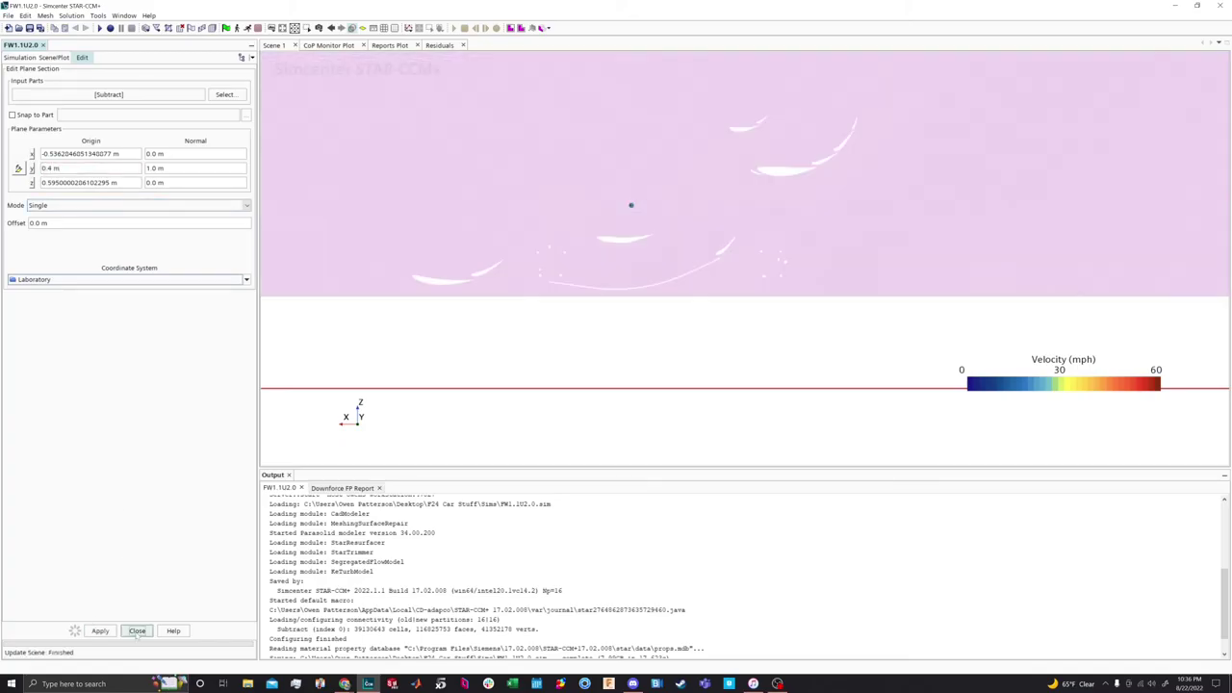
{"action": "left_click", "coordinate": [137, 631]}
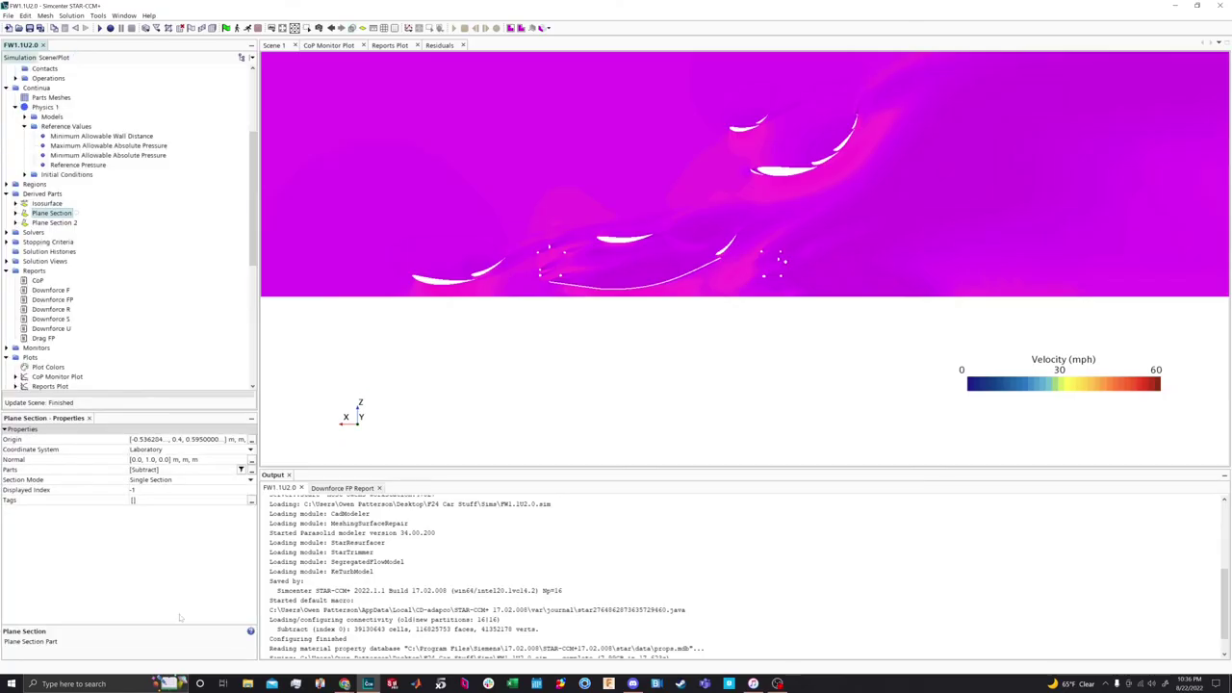
{"action": "left_click", "coordinate": [551, 389]}
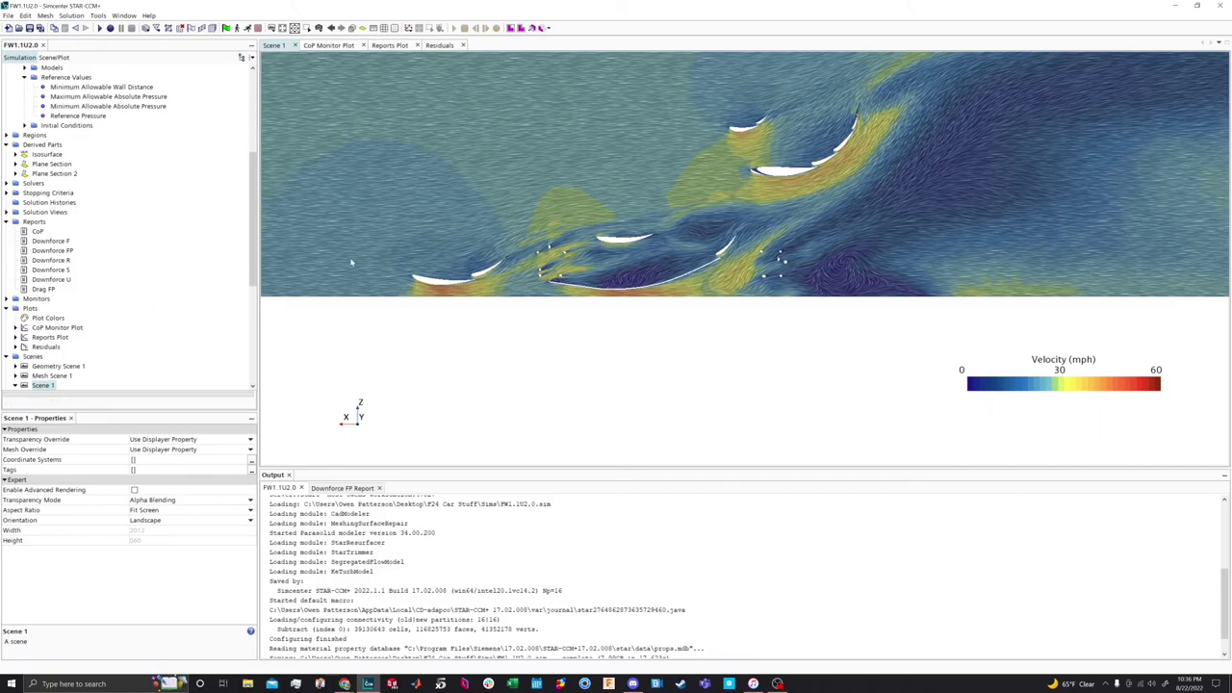
Examine the velocity field in the section around the front wing, suspension members, side wing and undertray
{"action": "scroll", "coordinate": [611, 329], "scroll_direction": "up", "scroll_amount": 3}
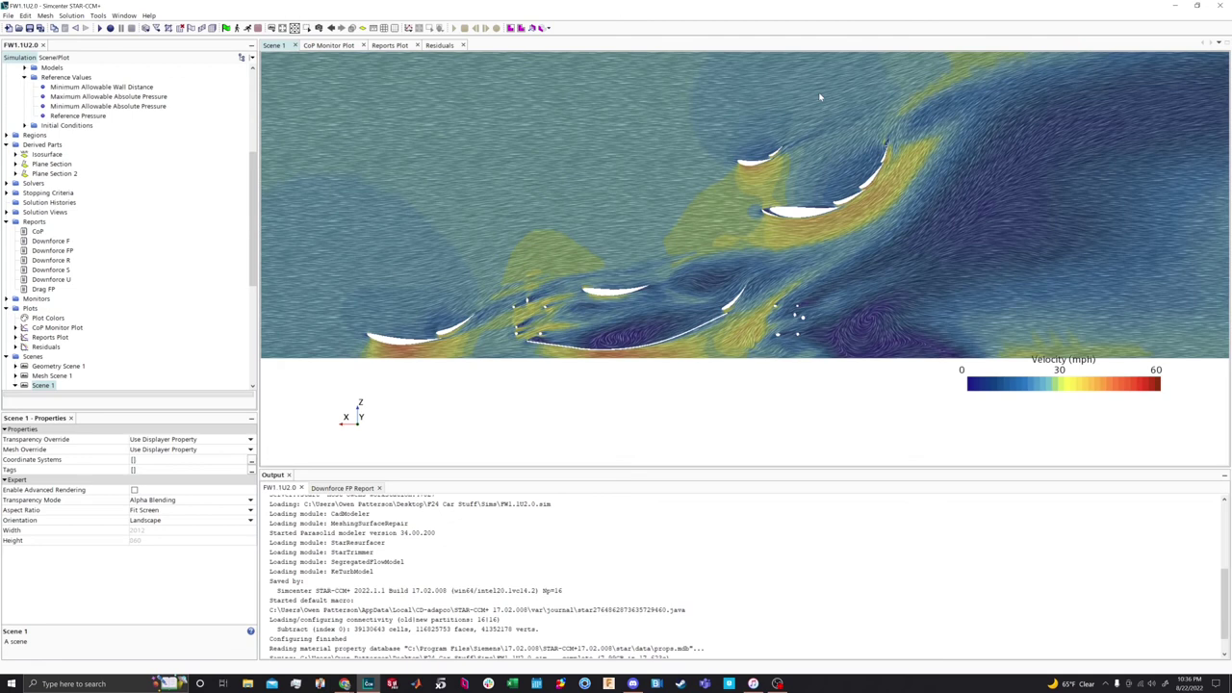
{"action": "middle_click_drag", "start_coordinate": [636, 260], "coordinate": [729, 216]}
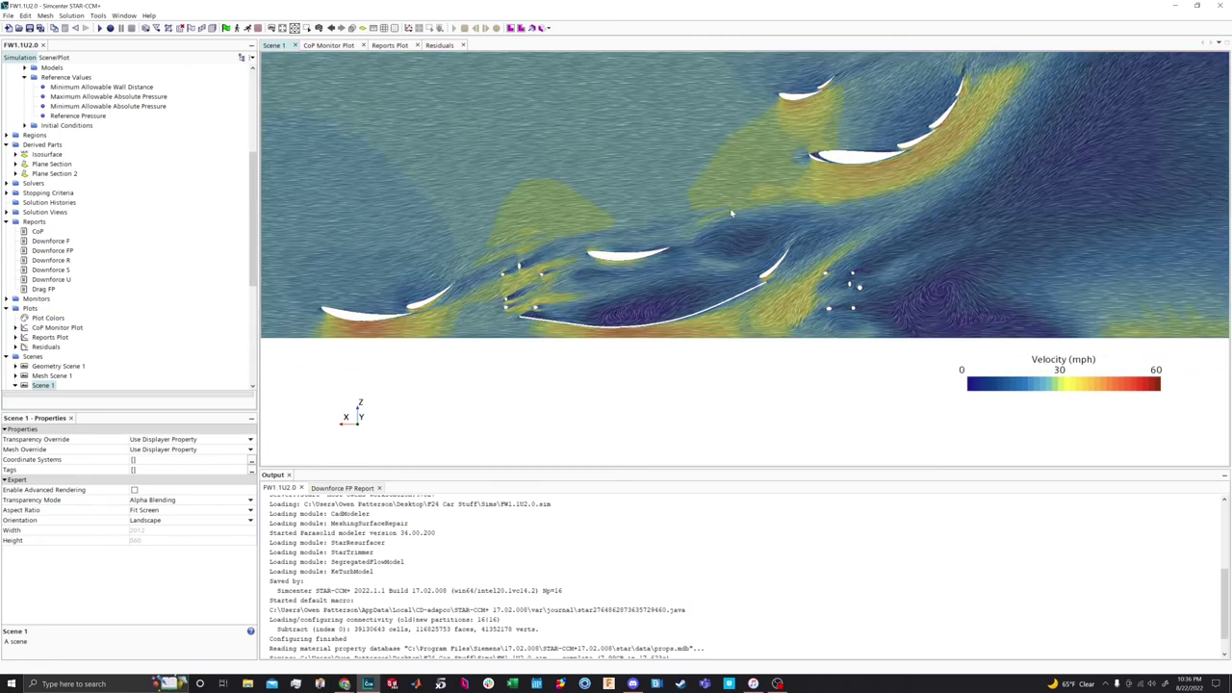
{"action": "middle_click_drag", "start_coordinate": [650, 371], "coordinate": [655, 385]}
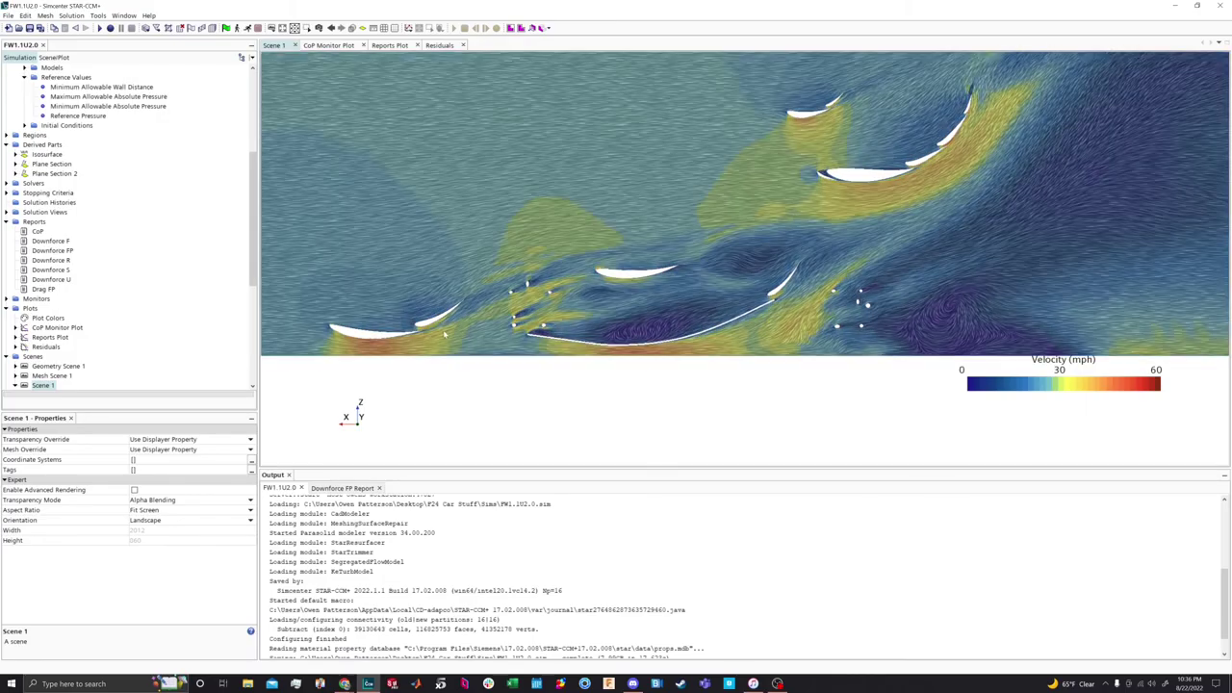
{"action": "scroll", "coordinate": [658, 290], "scroll_direction": "up", "scroll_amount": 5}
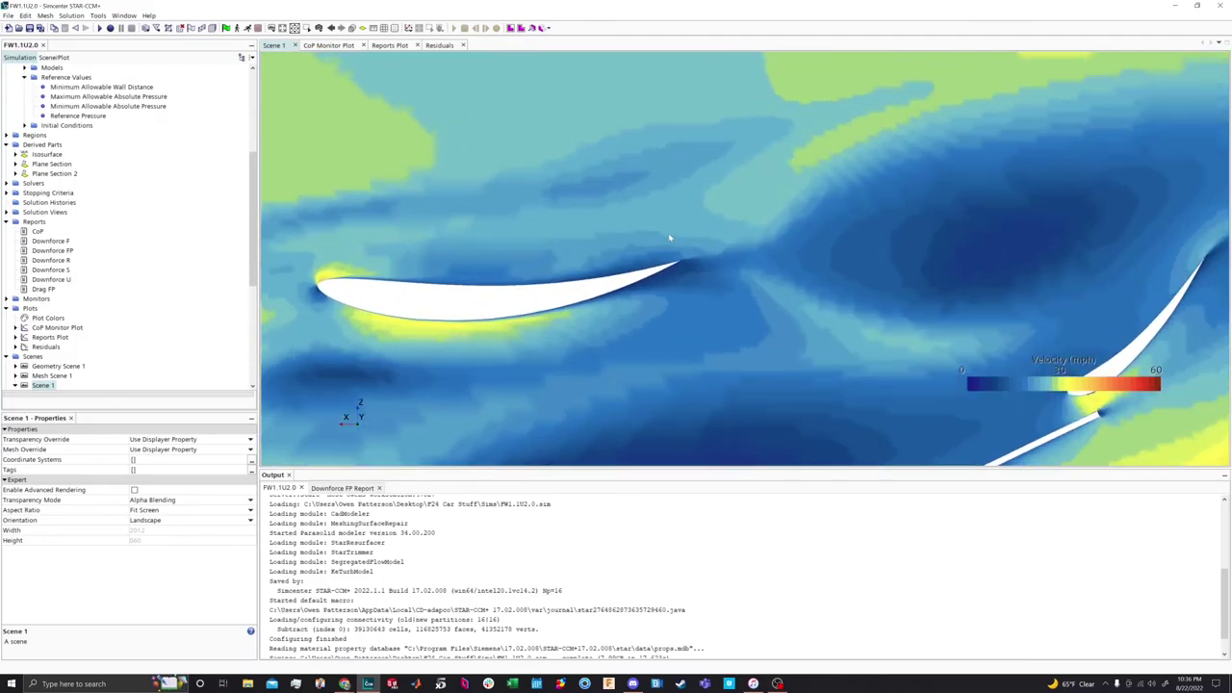
{"action": "scroll", "coordinate": [597, 277], "scroll_direction": "down", "scroll_amount": 5}
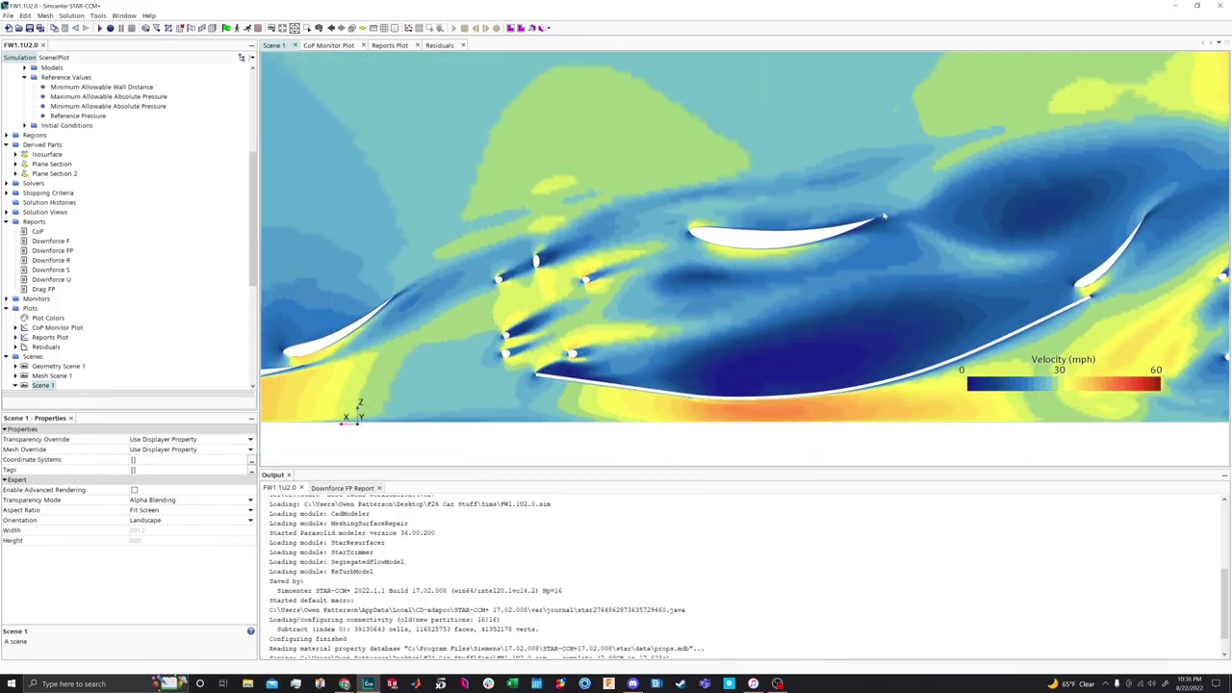
{"action": "scroll", "coordinate": [519, 275], "scroll_direction": "up", "scroll_amount": 2}
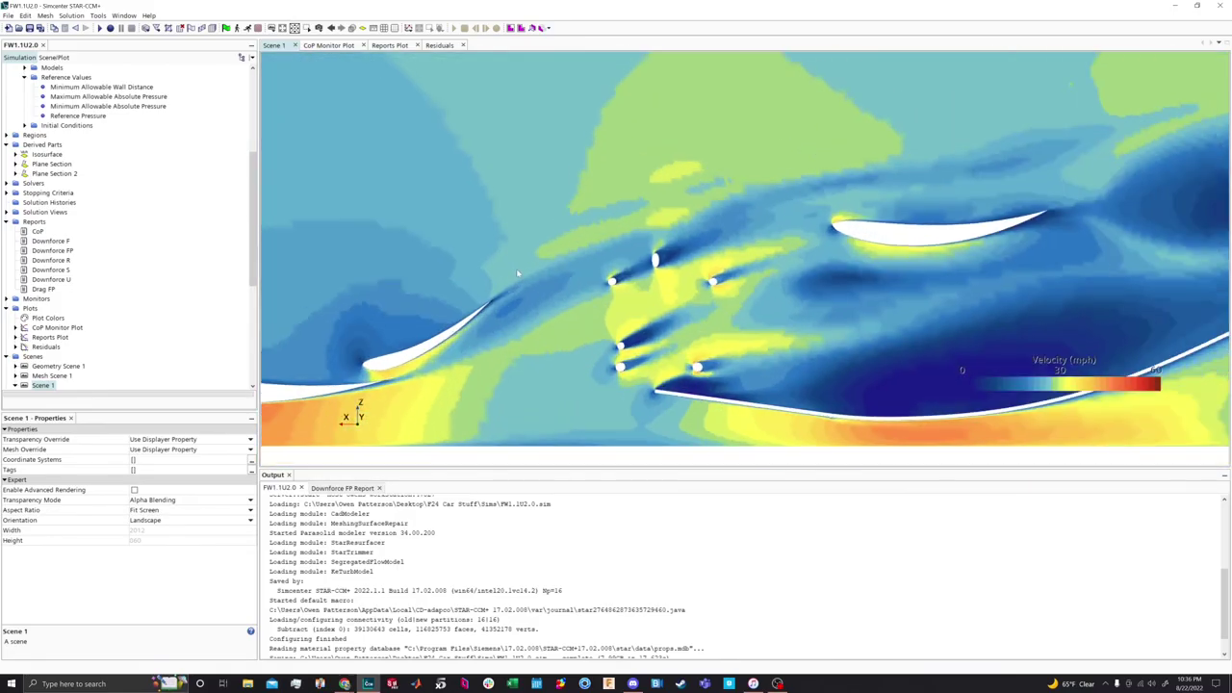
{"action": "scroll", "coordinate": [520, 316], "scroll_direction": "down", "scroll_amount": 2}
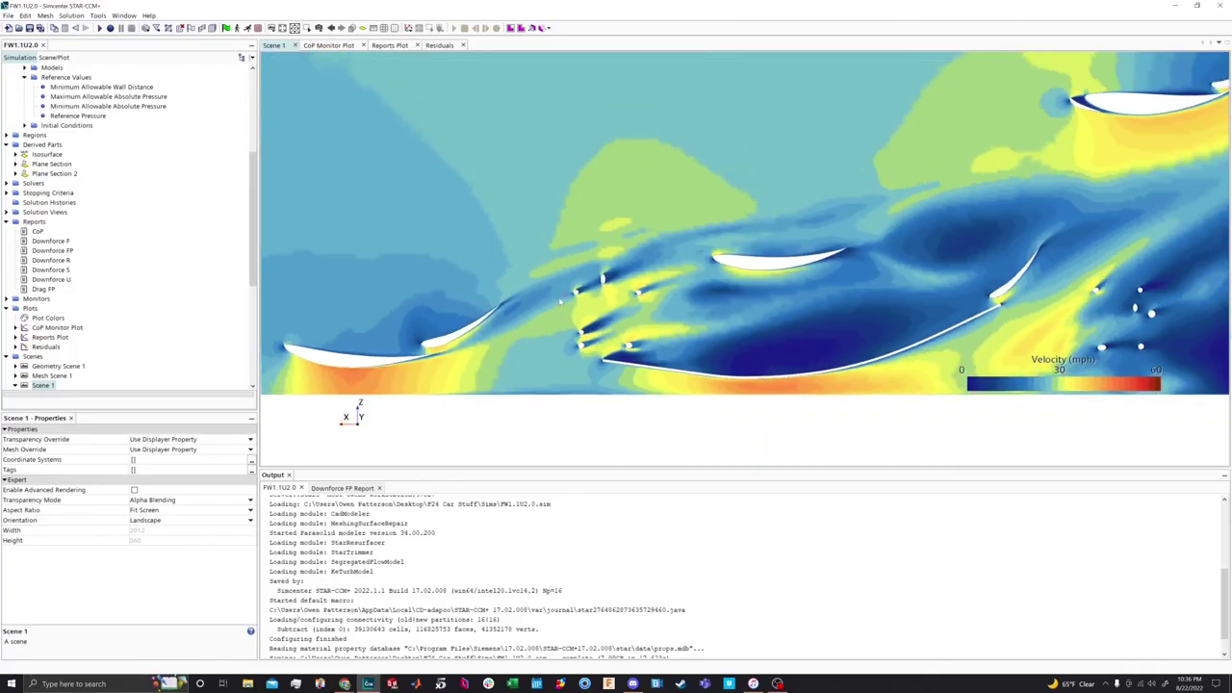
{"action": "left_click_drag", "start_coordinate": [744, 277], "coordinate": [878, 311]}
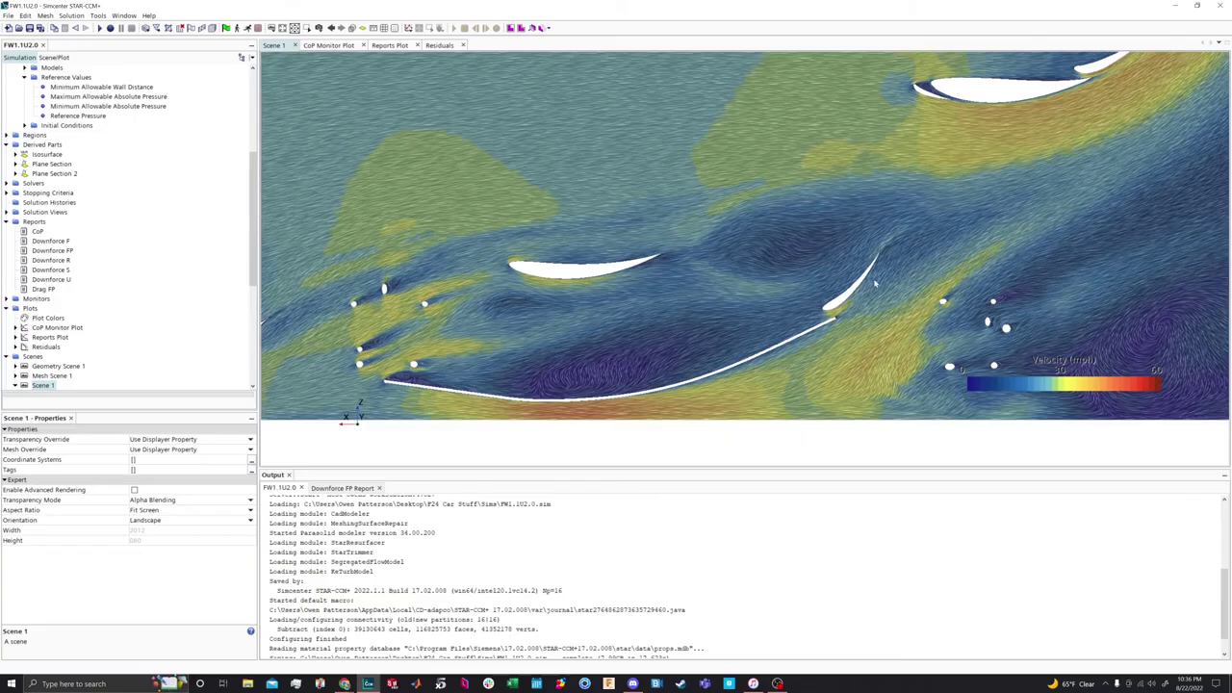
{"action": "mouse_move", "coordinate": [879, 287]}
{"action": "left_mouse_down"}
{"action": "mouse_move", "coordinate": [260, 258]}
{"action": "mouse_move", "coordinate": [173, 234]}
{"action": "left_mouse_up"}
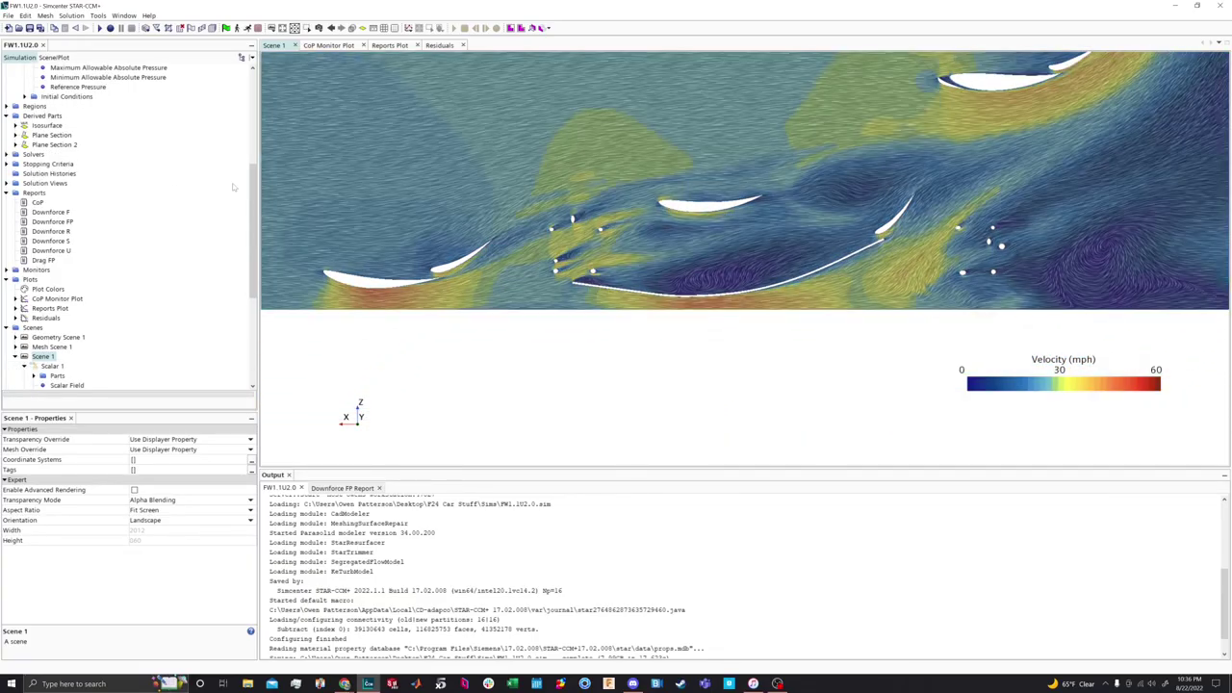
{"action": "scroll", "coordinate": [585, 269], "scroll_direction": "up", "scroll_amount": 5}
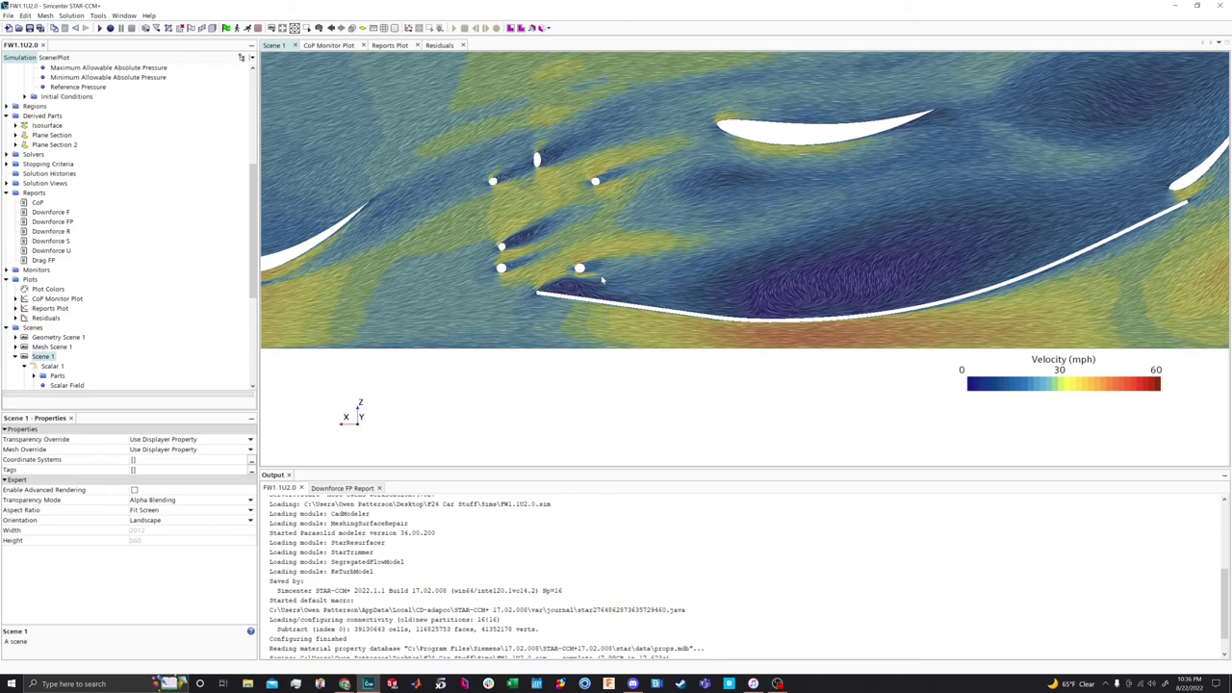
{"action": "scroll", "coordinate": [603, 279], "scroll_direction": "down", "scroll_amount": 2}
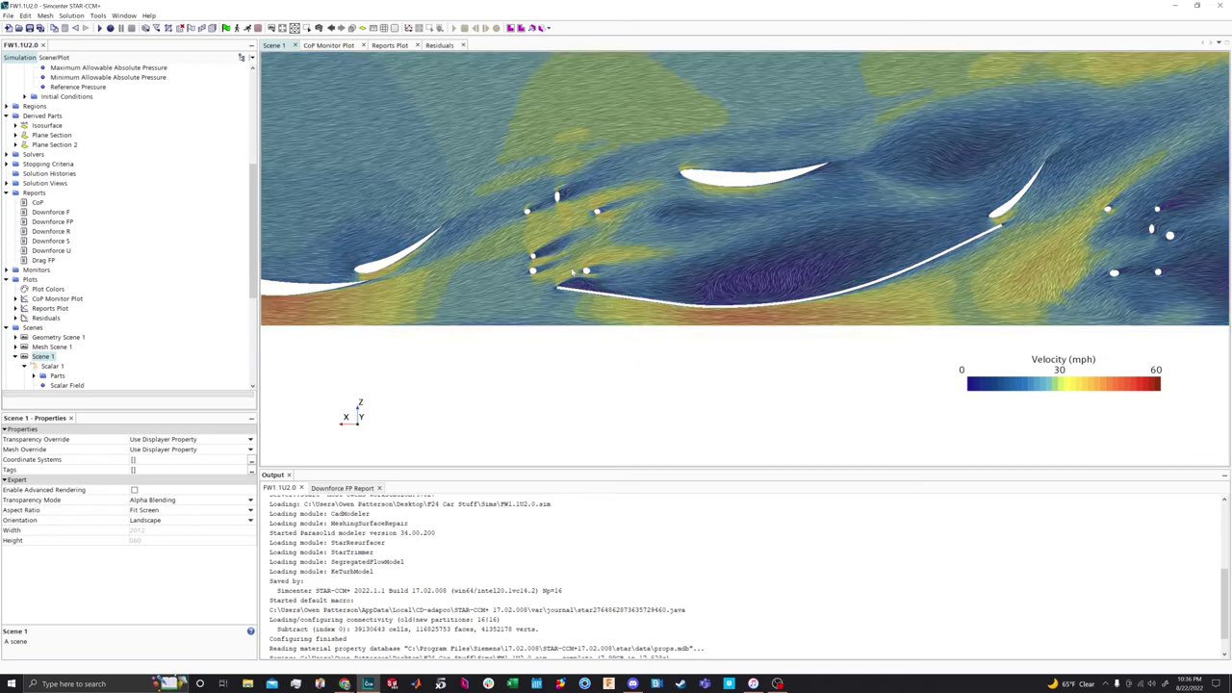
{"action": "scroll", "coordinate": [572, 272], "scroll_direction": "up", "scroll_amount": 3}
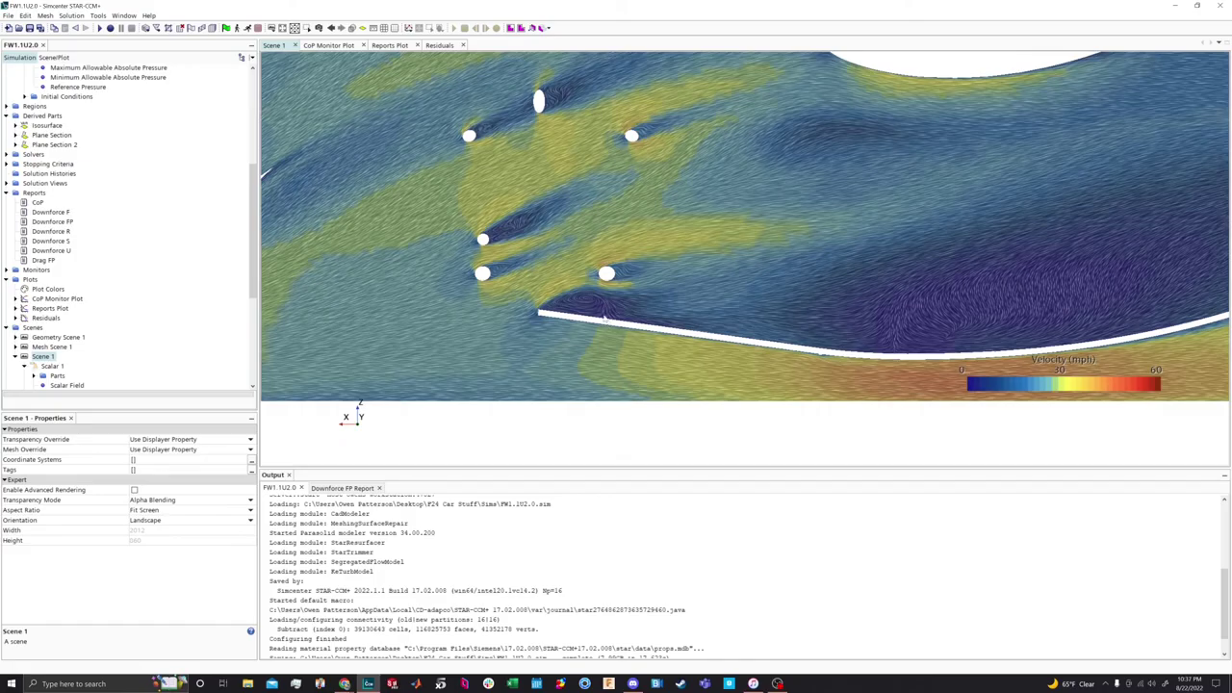
{"action": "scroll", "coordinate": [606, 320], "scroll_direction": "down", "scroll_amount": 4}
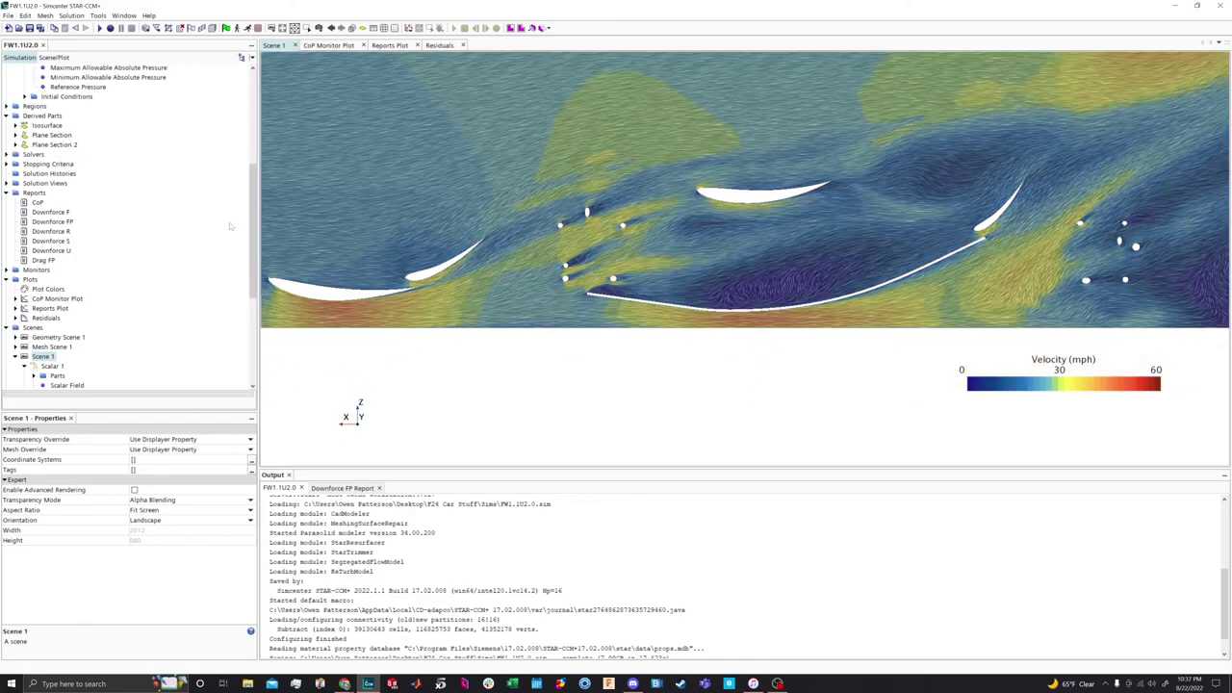
Show the Plane Section 2 part of Section Vector 1 in Scene 1
{"action": "scroll", "coordinate": [191, 248], "scroll_direction": "down", "scroll_amount": 5}
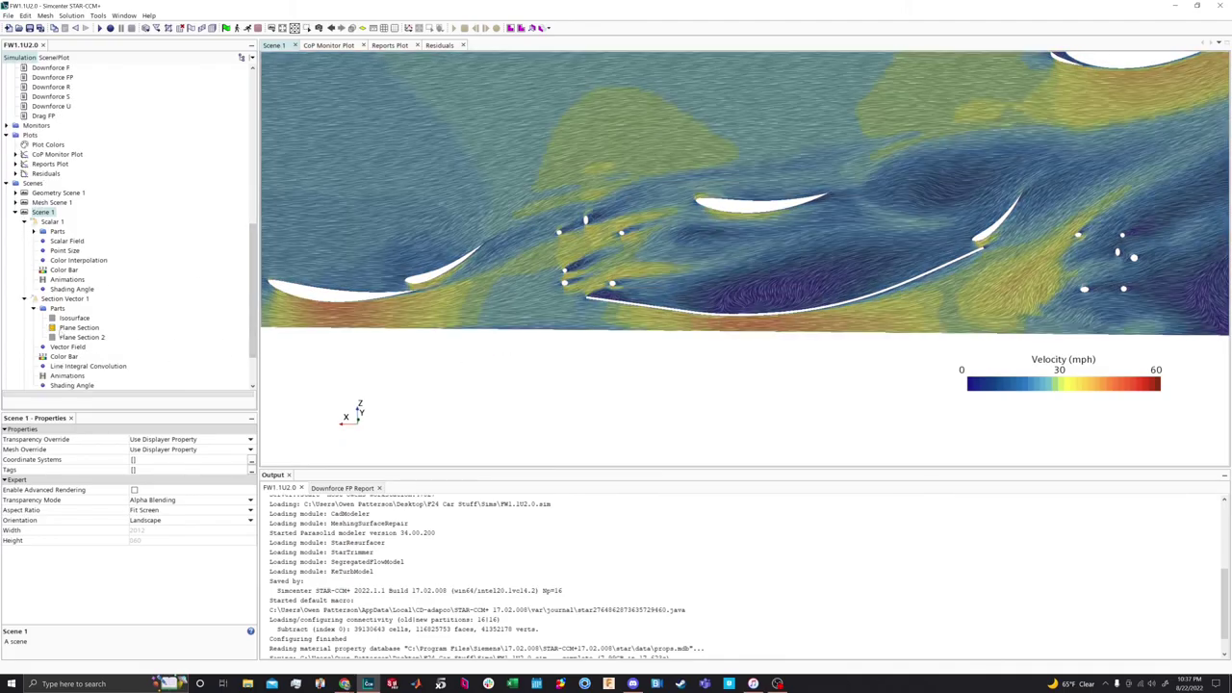
{"action": "right_click", "coordinate": [77, 338]}
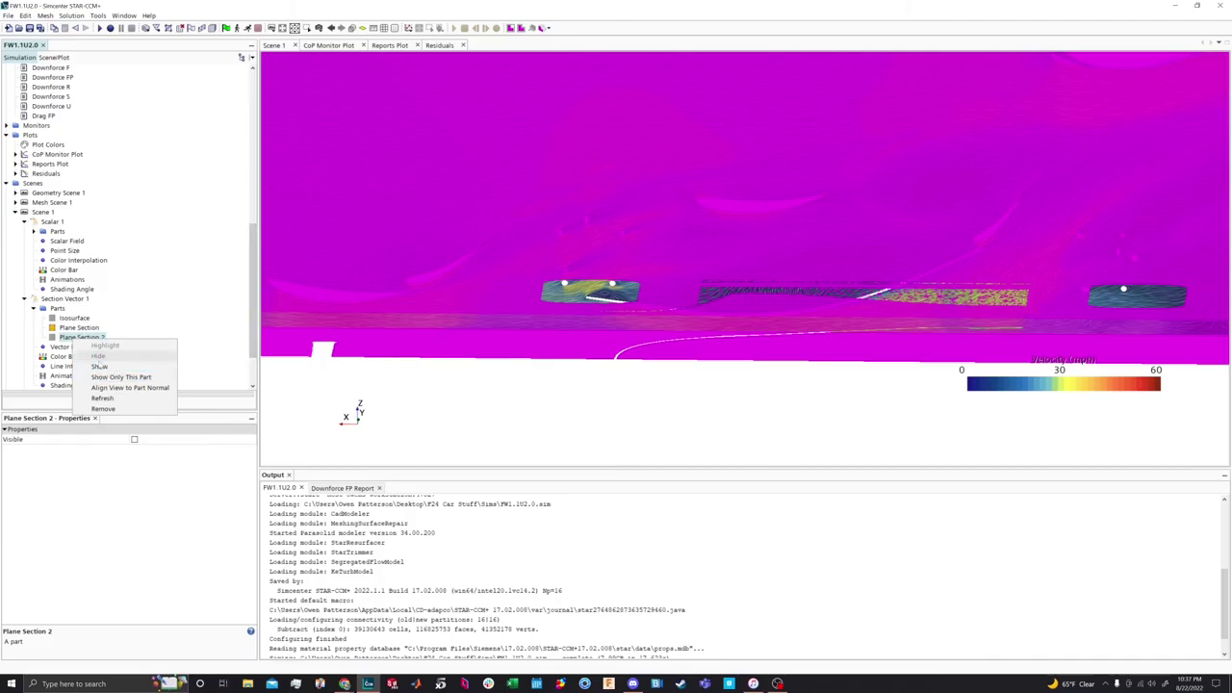
{"action": "left_click", "coordinate": [99, 367]}
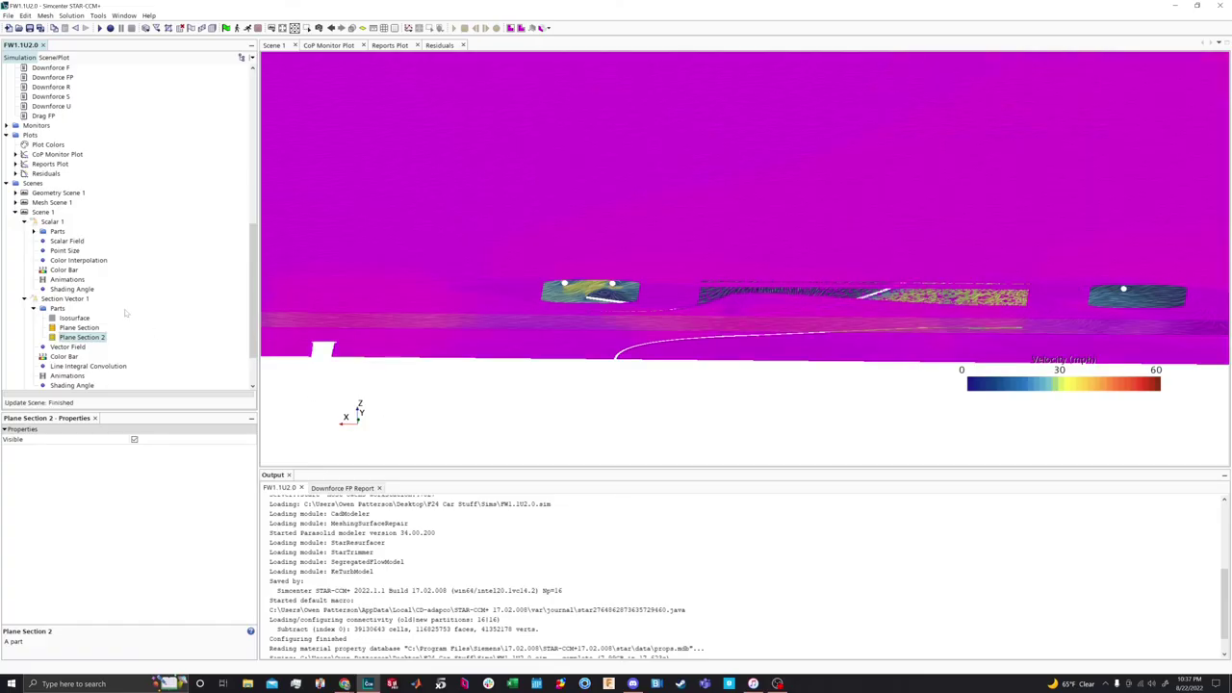
{"action": "scroll", "coordinate": [128, 308], "scroll_direction": "up", "scroll_amount": 3}
{"action": "scroll", "coordinate": [128, 306], "scroll_direction": "down", "scroll_amount": 4}
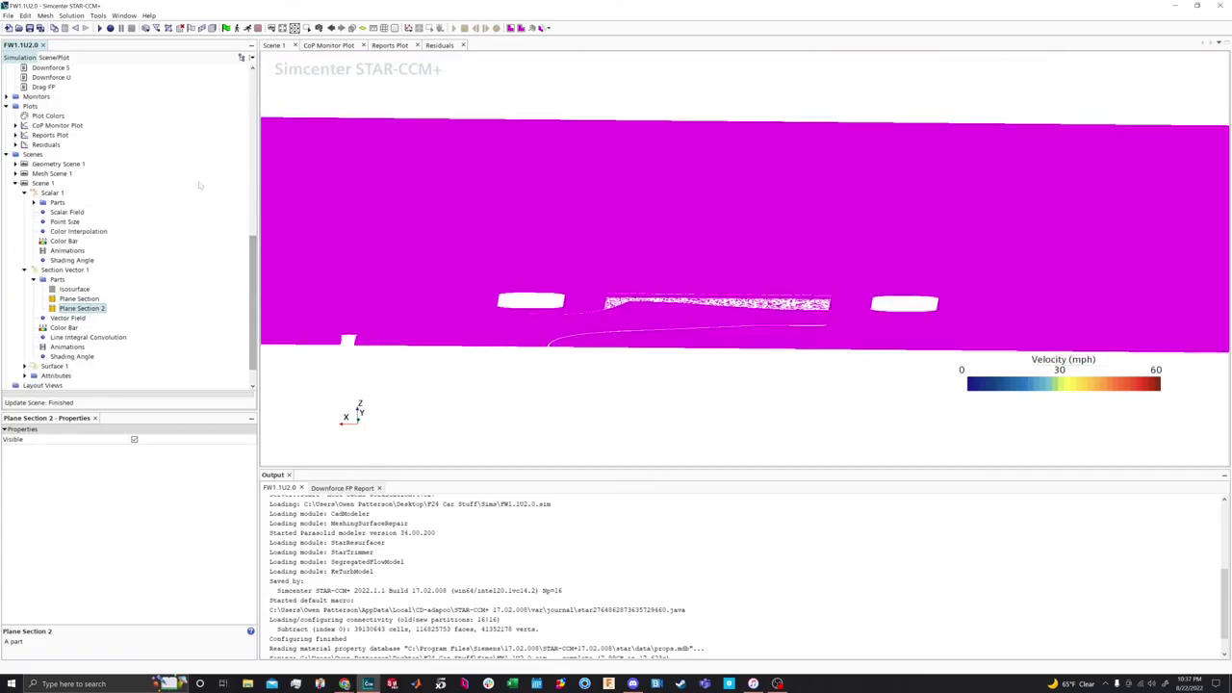
{"action": "scroll", "coordinate": [40, 147], "scroll_direction": "up", "scroll_amount": 7}
{"action": "right_click", "coordinate": [43, 145]}
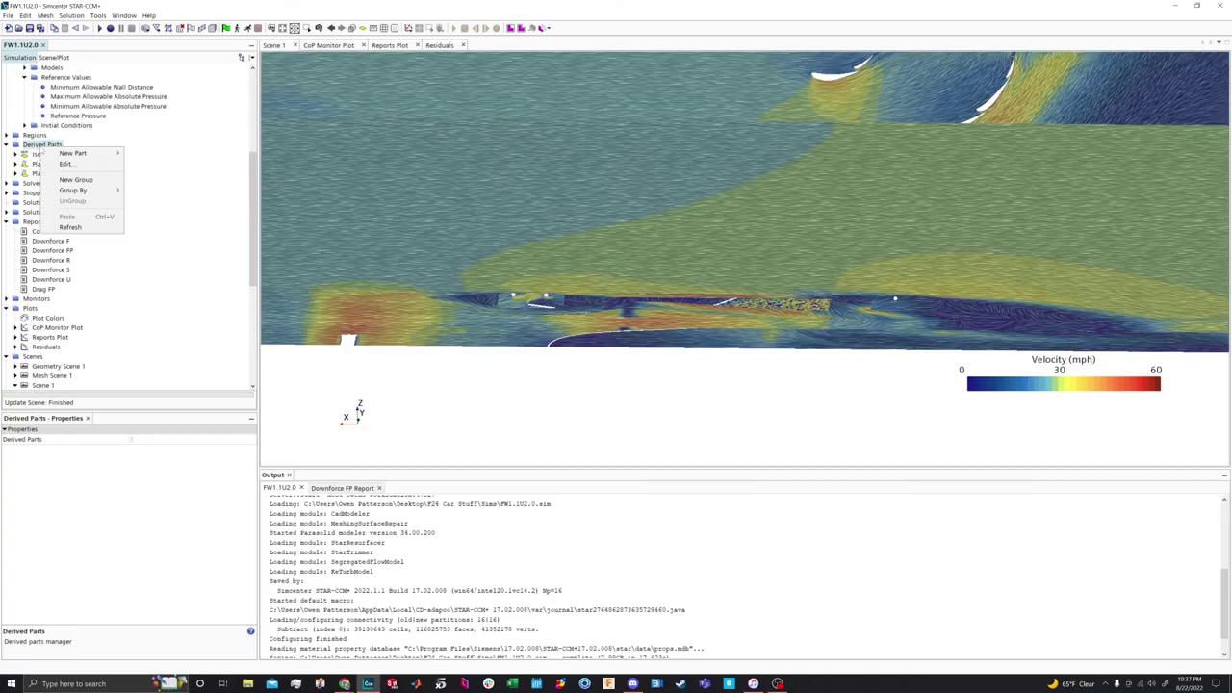
{"action": "mouse_move", "coordinate": [111, 154]}
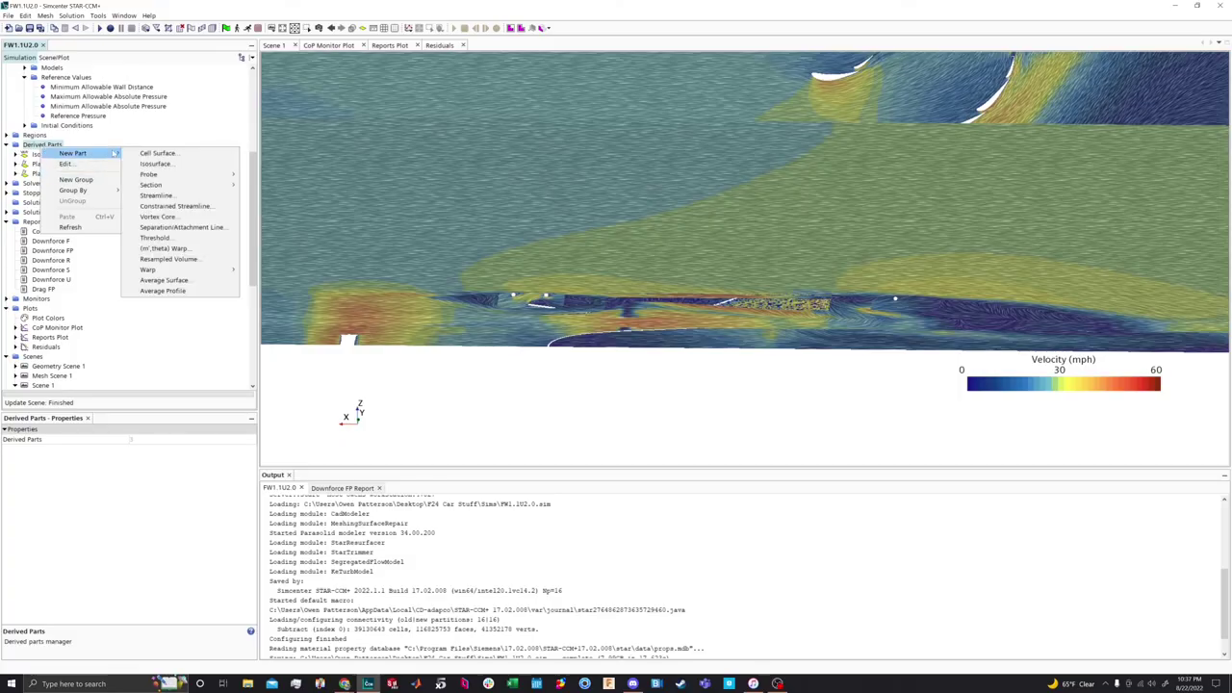
{"action": "mouse_move", "coordinate": [193, 185]}
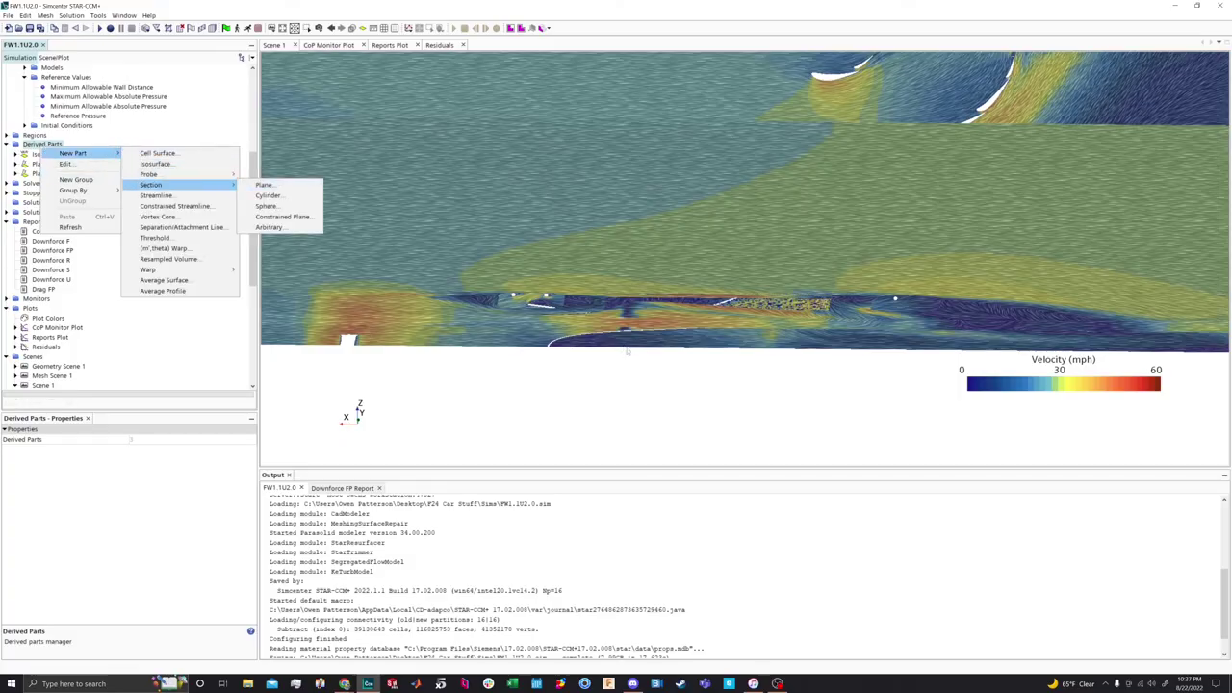
{"action": "left_click", "coordinate": [265, 185]}
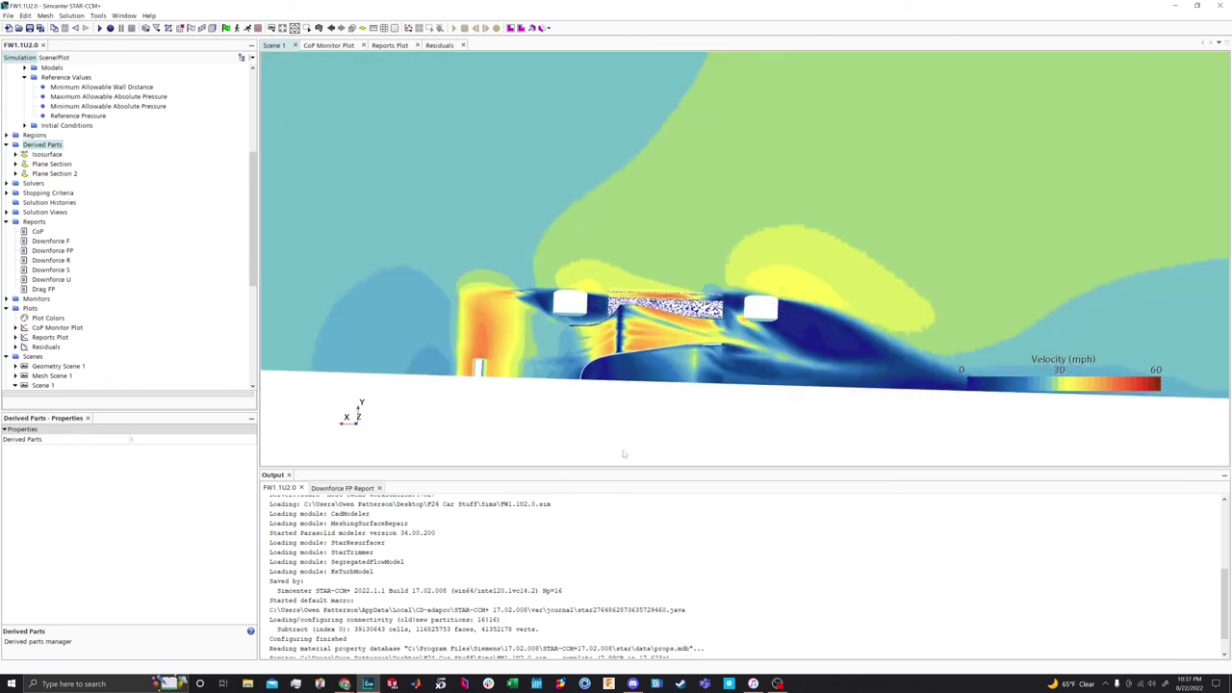
Align Scene 1 to the -Z view with +Y up to look straight at the horizontal section
{"action": "left_click", "coordinate": [603, 443]}
{"action": "left_click", "coordinate": [326, 32]}
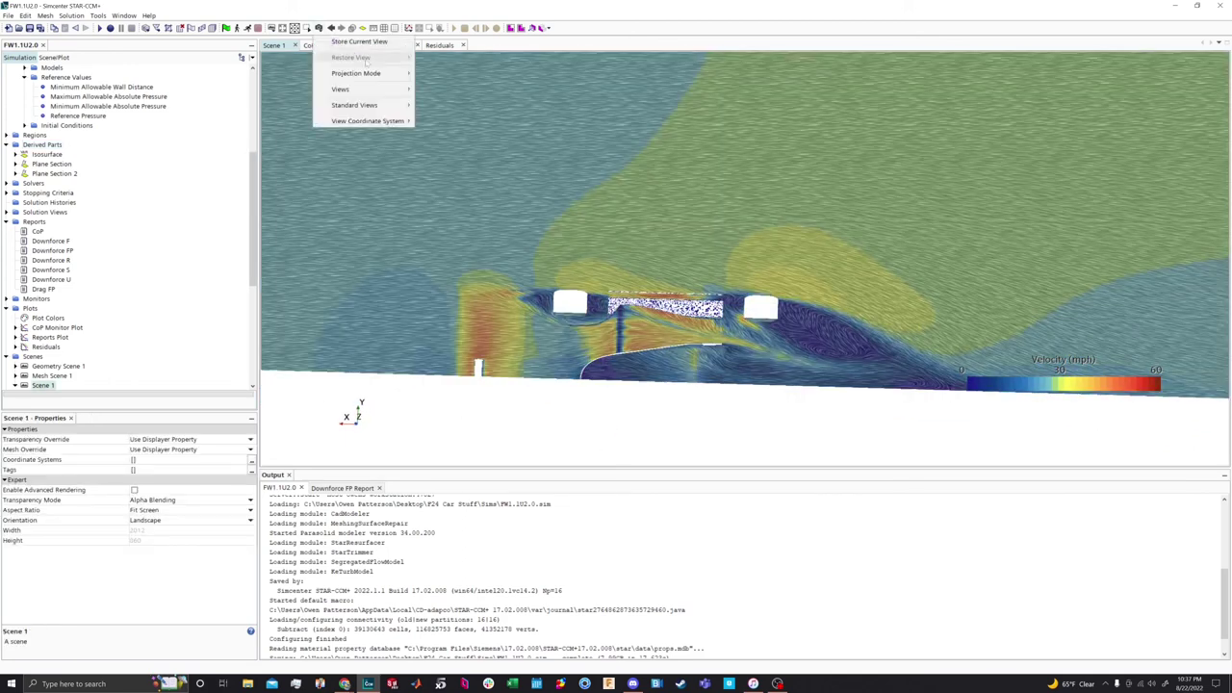
{"action": "mouse_move", "coordinate": [385, 72]}
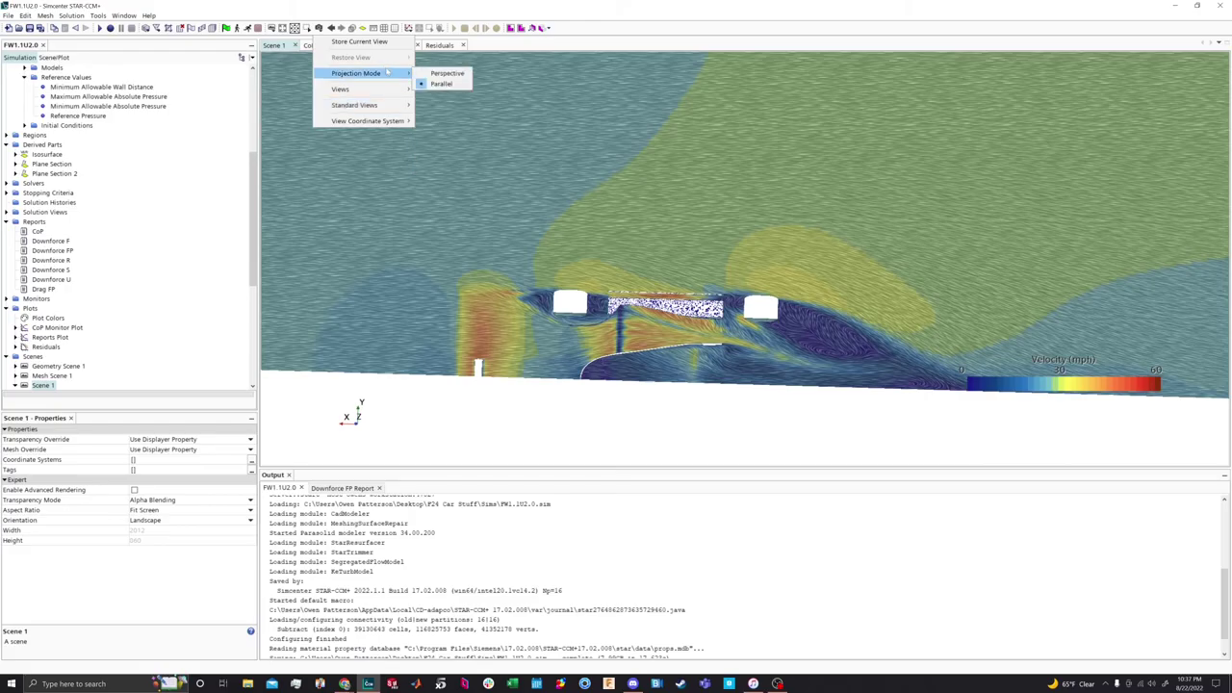
{"action": "mouse_move", "coordinate": [434, 92]}
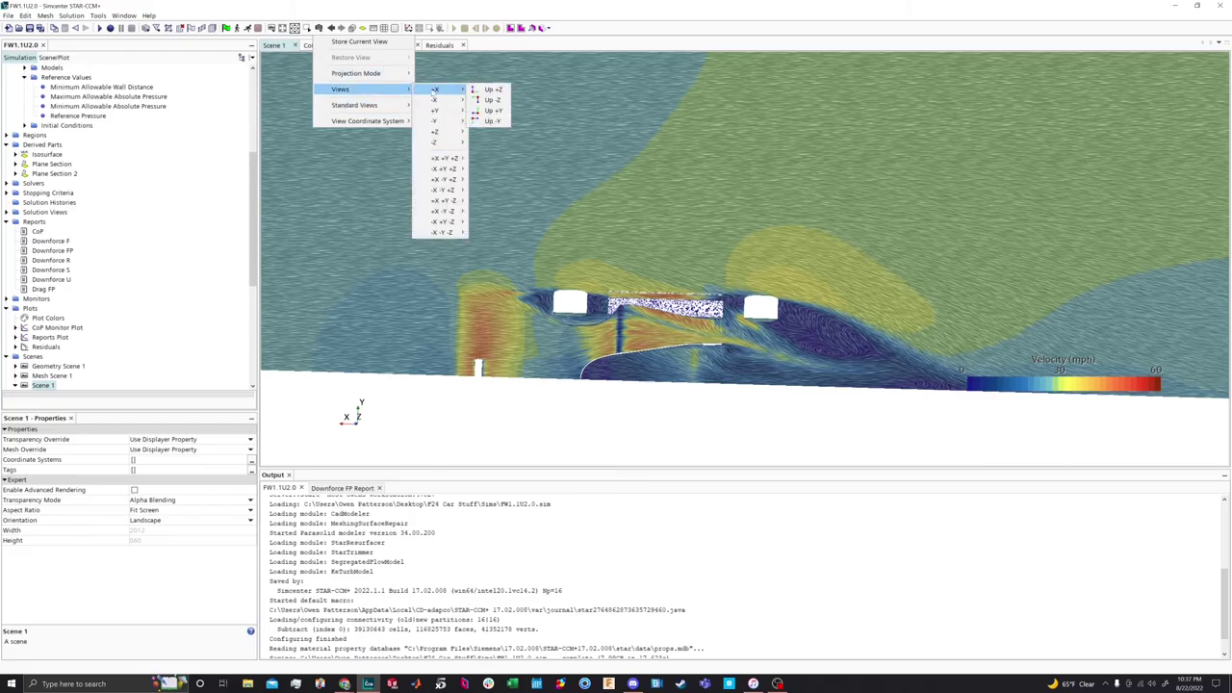
{"action": "mouse_move", "coordinate": [435, 141]}
{"action": "left_click", "coordinate": [476, 144]}
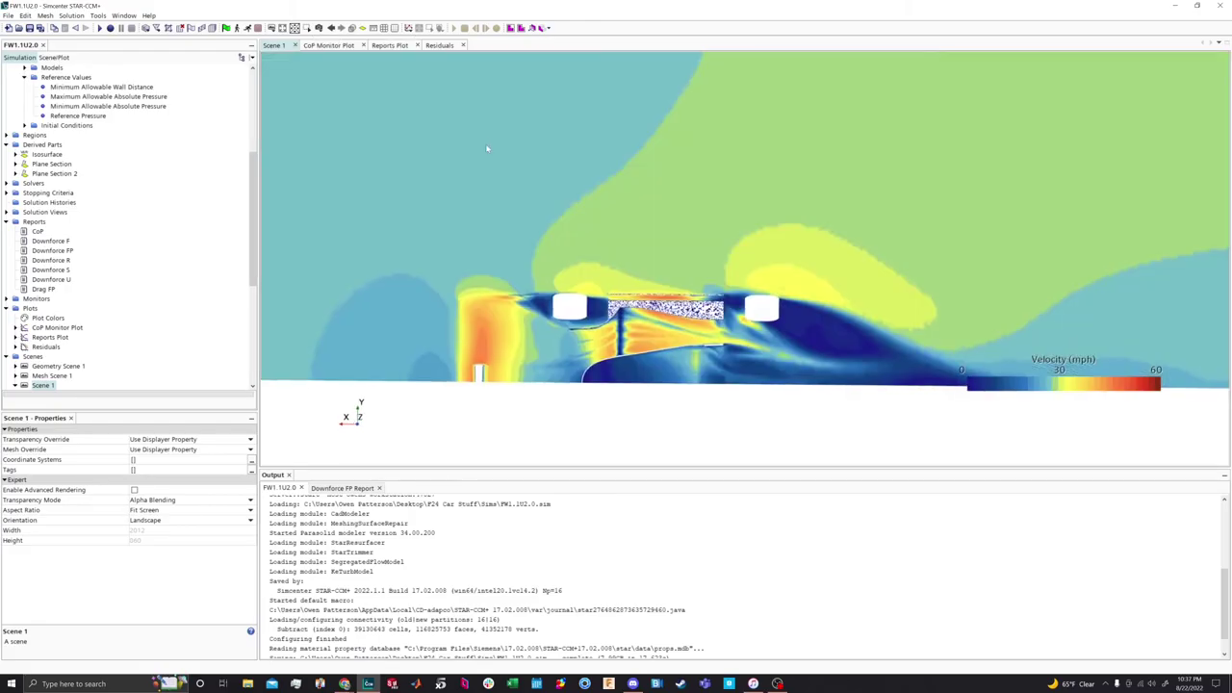
Examine the velocity field on Plane Section 2 around the undertray, wheels and nose of the car
{"action": "scroll", "coordinate": [646, 327], "scroll_direction": "up", "scroll_amount": 3}
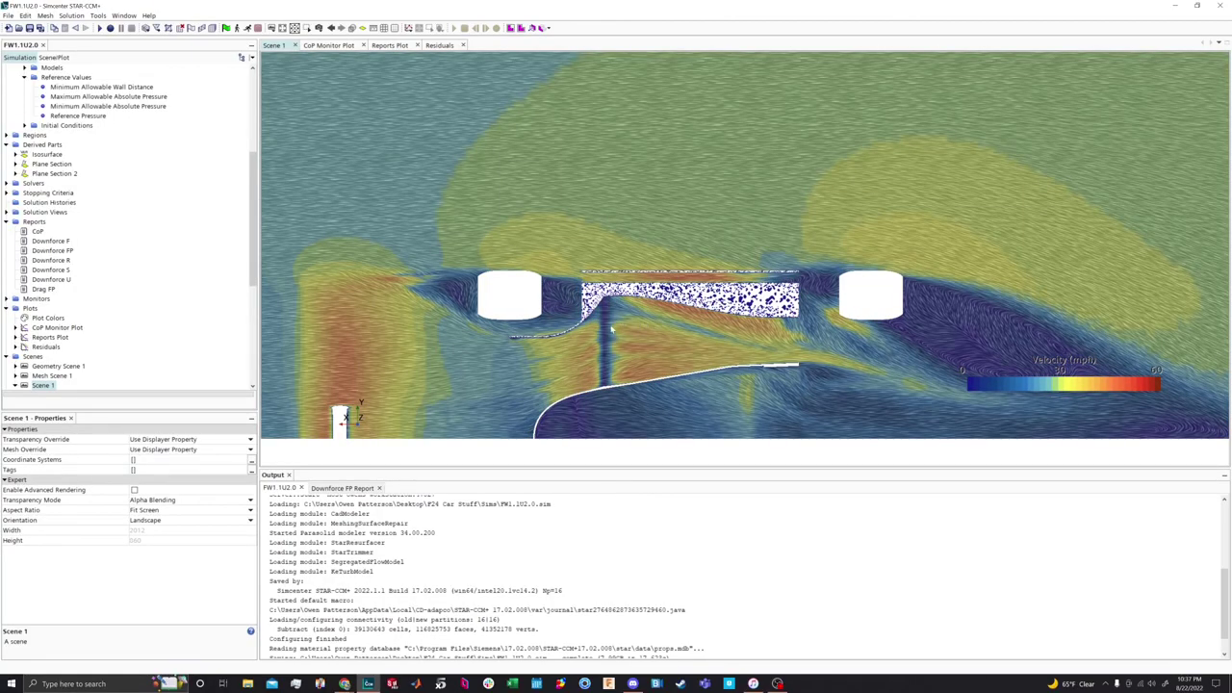
{"action": "scroll", "coordinate": [583, 358], "scroll_direction": "up", "scroll_amount": 3}
{"action": "scroll", "coordinate": [847, 318], "scroll_direction": "down", "scroll_amount": 3}
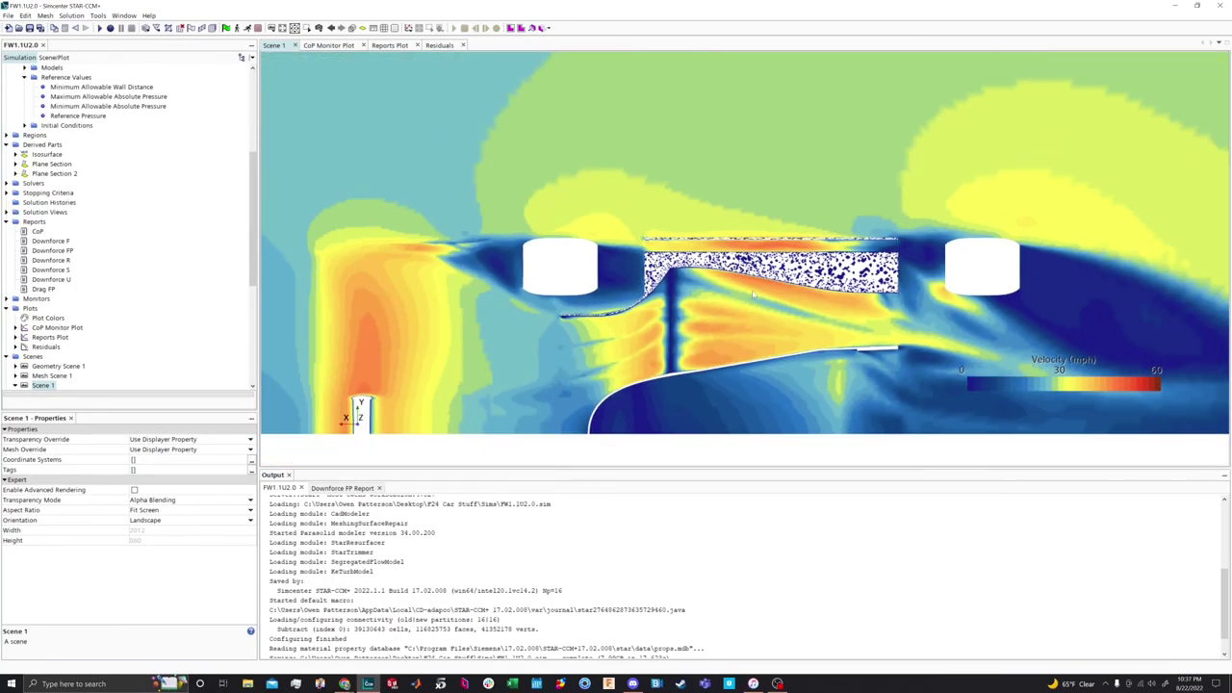
{"action": "scroll", "coordinate": [970, 288], "scroll_direction": "up", "scroll_amount": 1}
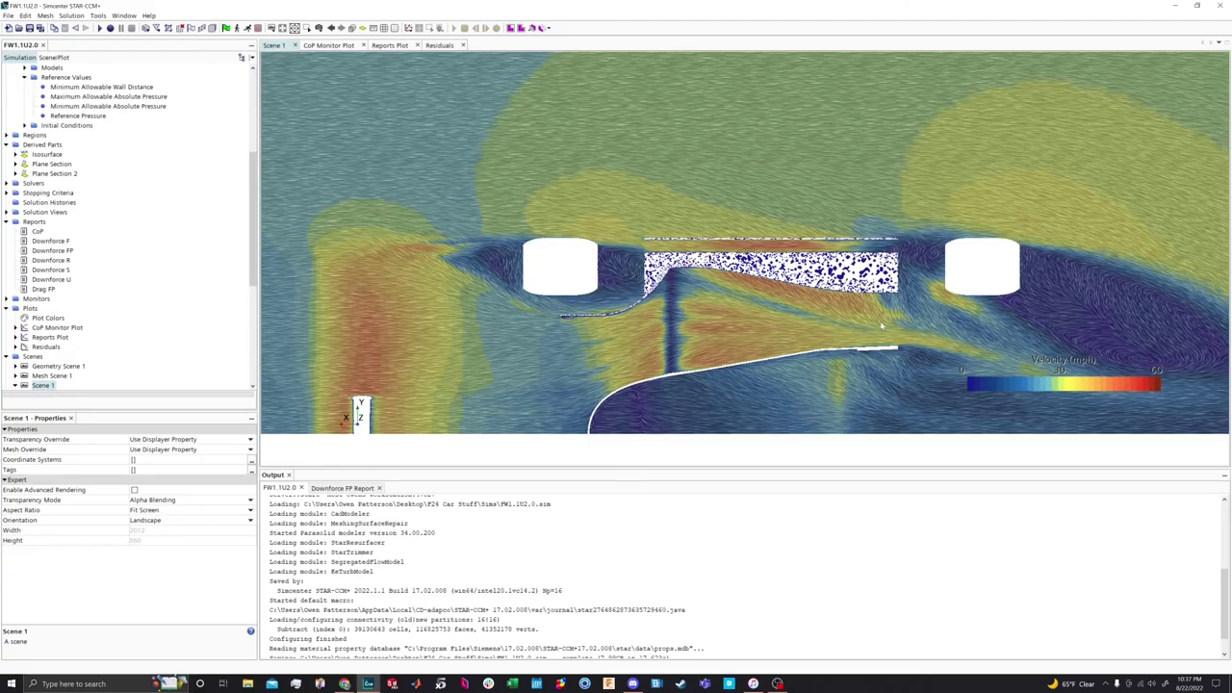
{"action": "scroll", "coordinate": [671, 358], "scroll_direction": "down", "scroll_amount": 3}
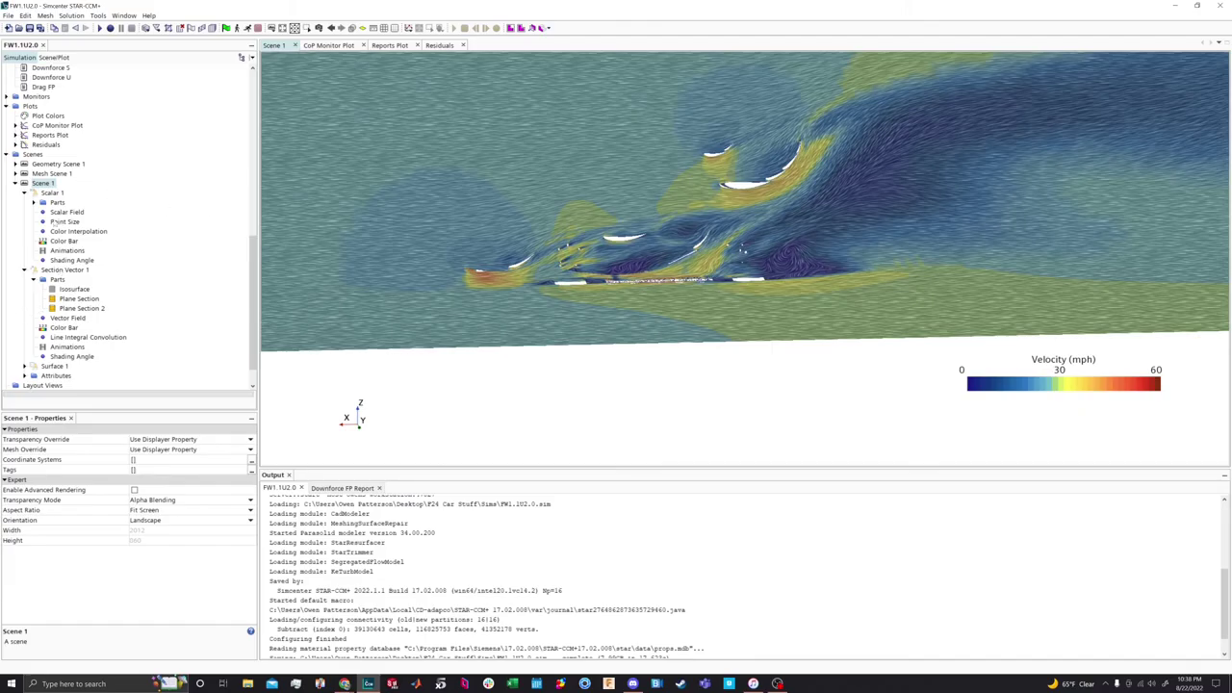
Hide the Plane Section part of Section Vector 1 and turn on the visibility of the Scalar 1 pressure displayer
{"action": "right_click", "coordinate": [93, 307]}
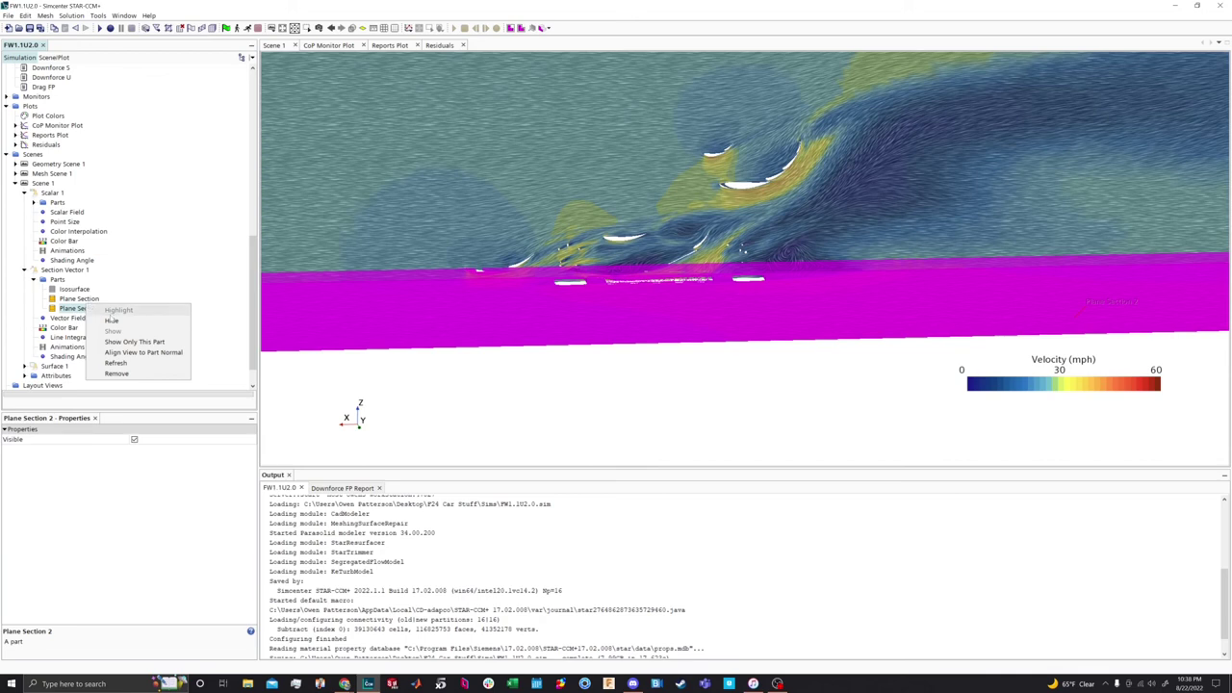
{"action": "key", "text": "Escape"}
{"action": "right_click", "coordinate": [77, 300]}
{"action": "left_click", "coordinate": [96, 311]}
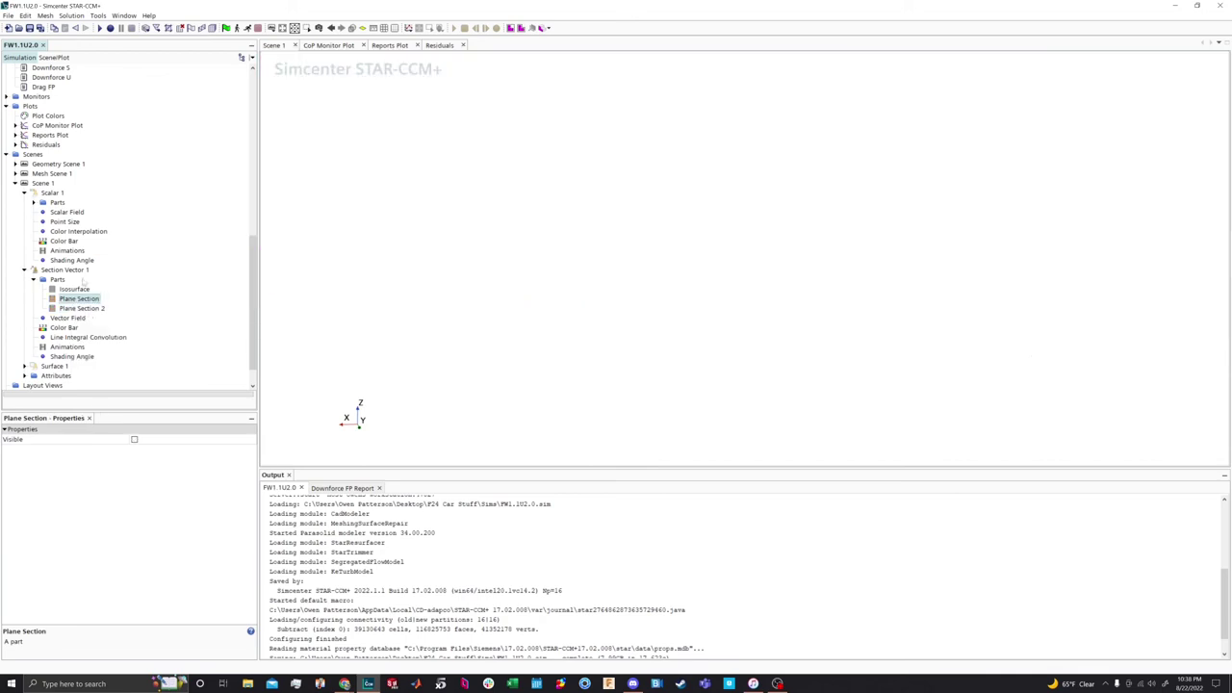
{"action": "right_click", "coordinate": [53, 194]}
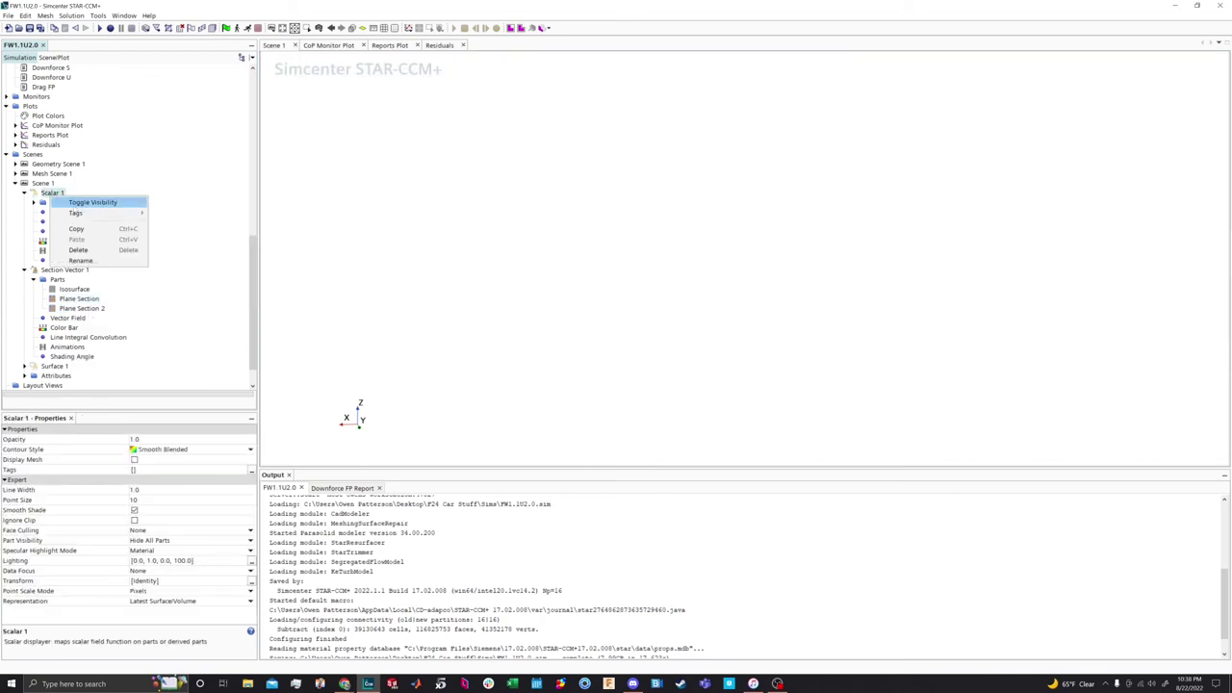
{"action": "left_click", "coordinate": [93, 202]}
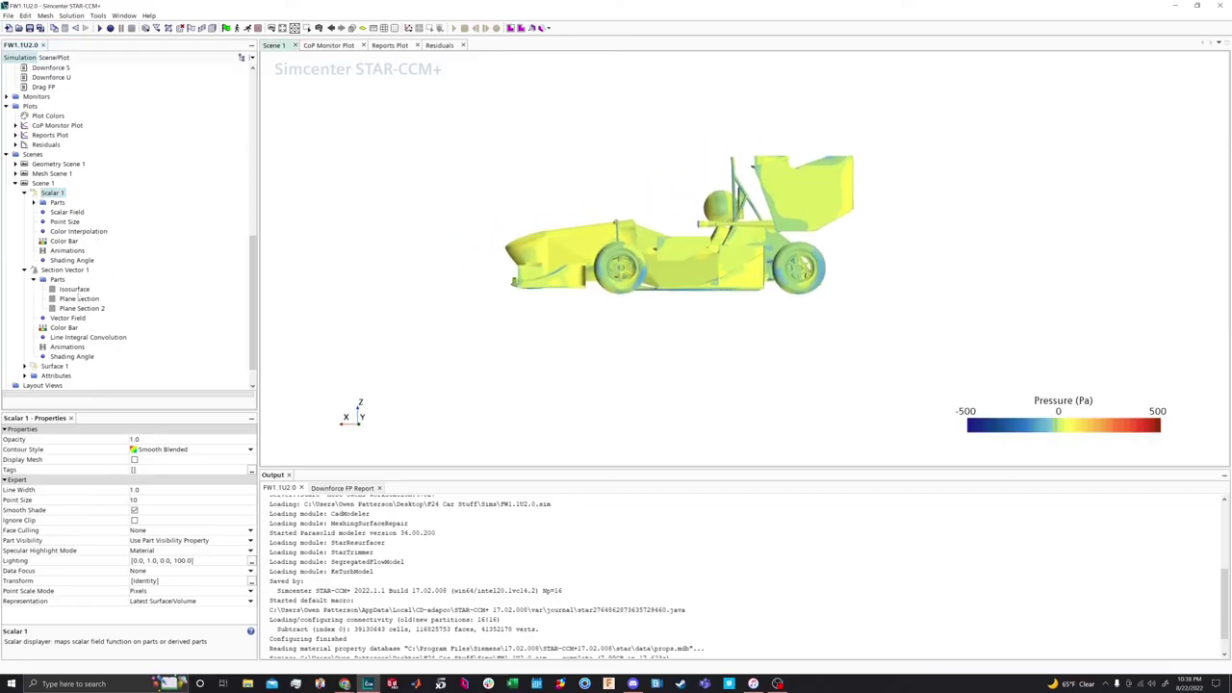
Show the Isosurface part of Section Vector 1 in Scene 1
{"action": "left_click", "coordinate": [75, 289]}
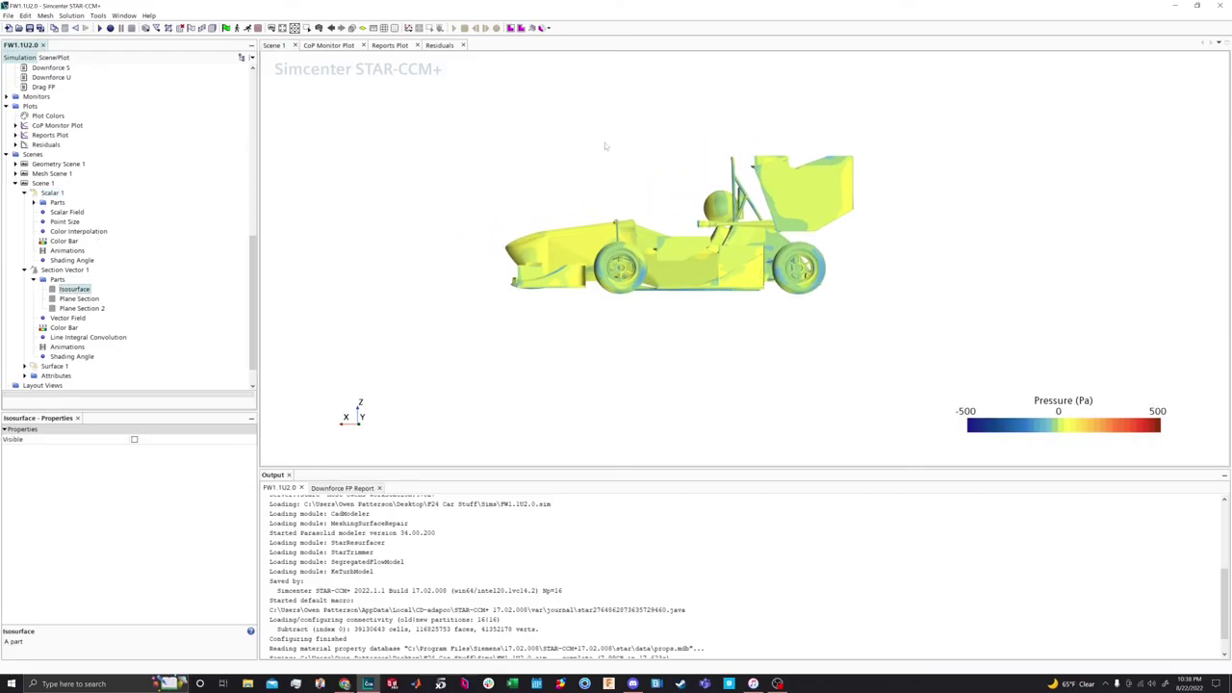
{"action": "left_click_drag", "start_coordinate": [832, 231], "coordinate": [731, 280]}
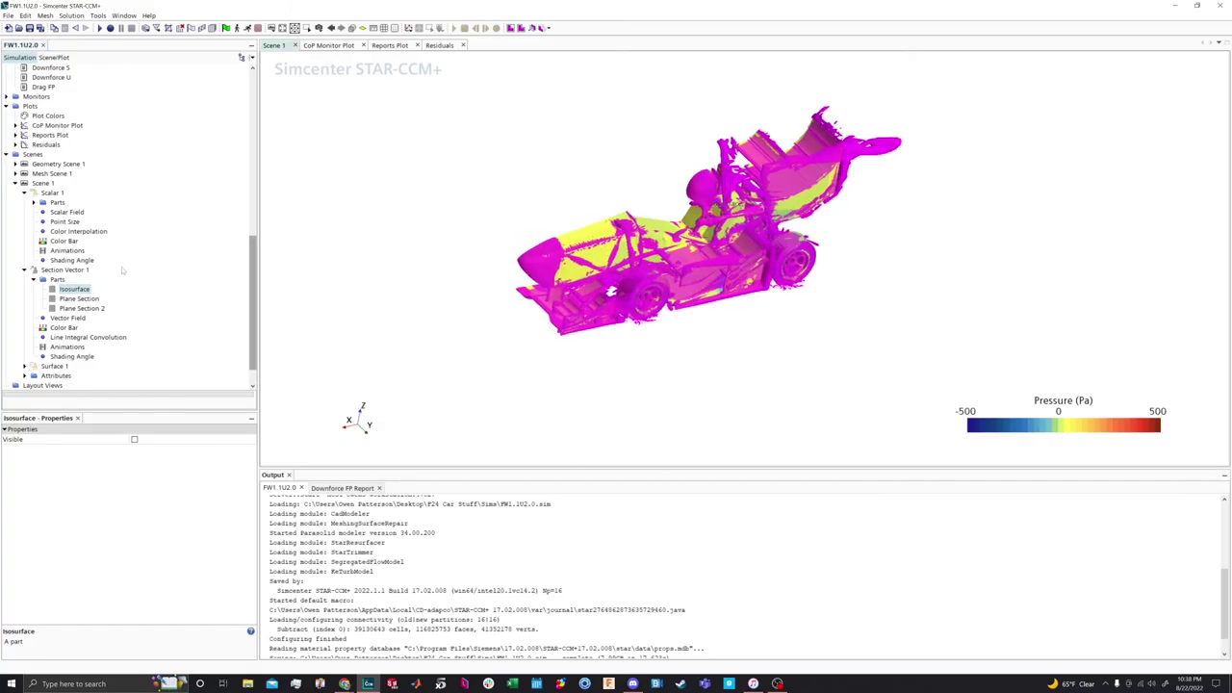
{"action": "right_click", "coordinate": [84, 291]}
{"action": "left_click", "coordinate": [169, 316]}
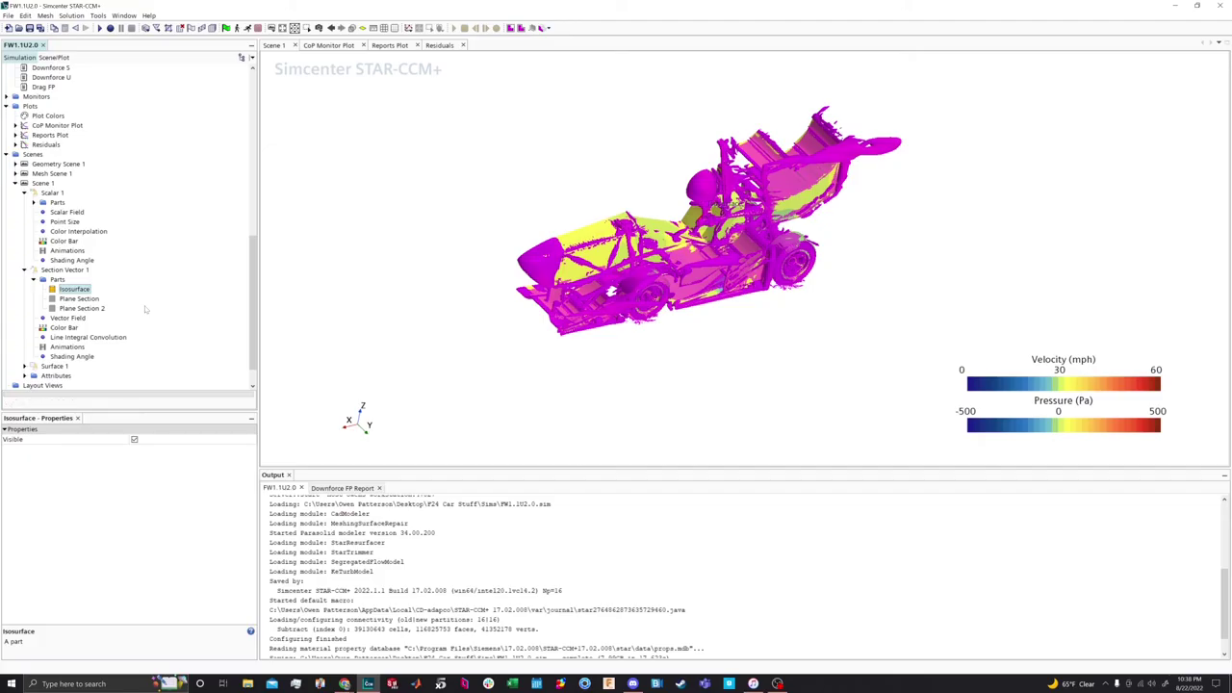
Edit the Isosurface derived part in the current scene and set its Q-Criterion isovalue to 10000
{"action": "scroll", "coordinate": [144, 189], "scroll_direction": "up", "scroll_amount": 9}
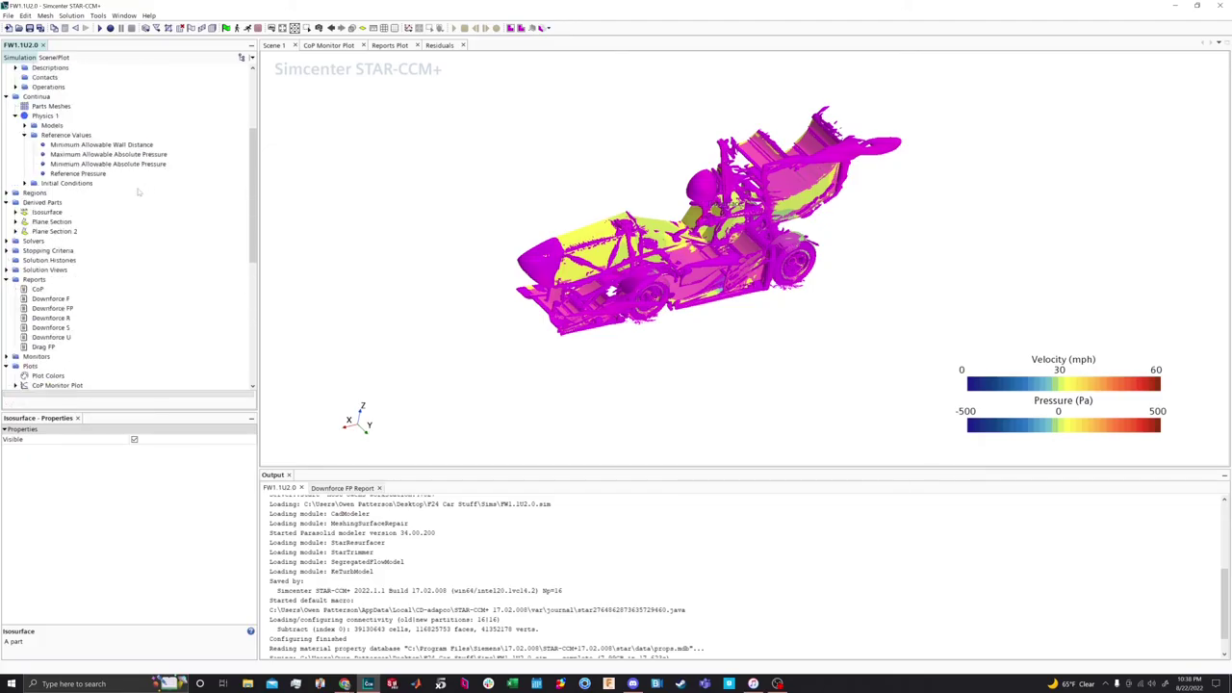
{"action": "right_click", "coordinate": [45, 212]}
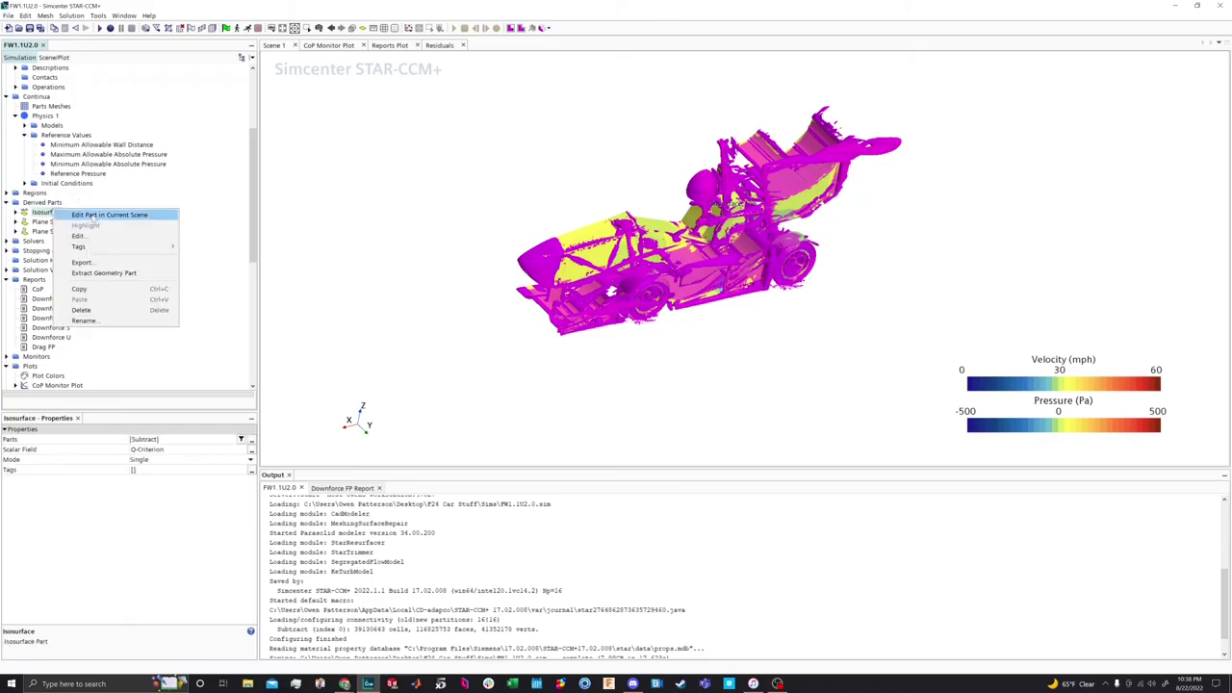
{"action": "left_click", "coordinate": [92, 216]}
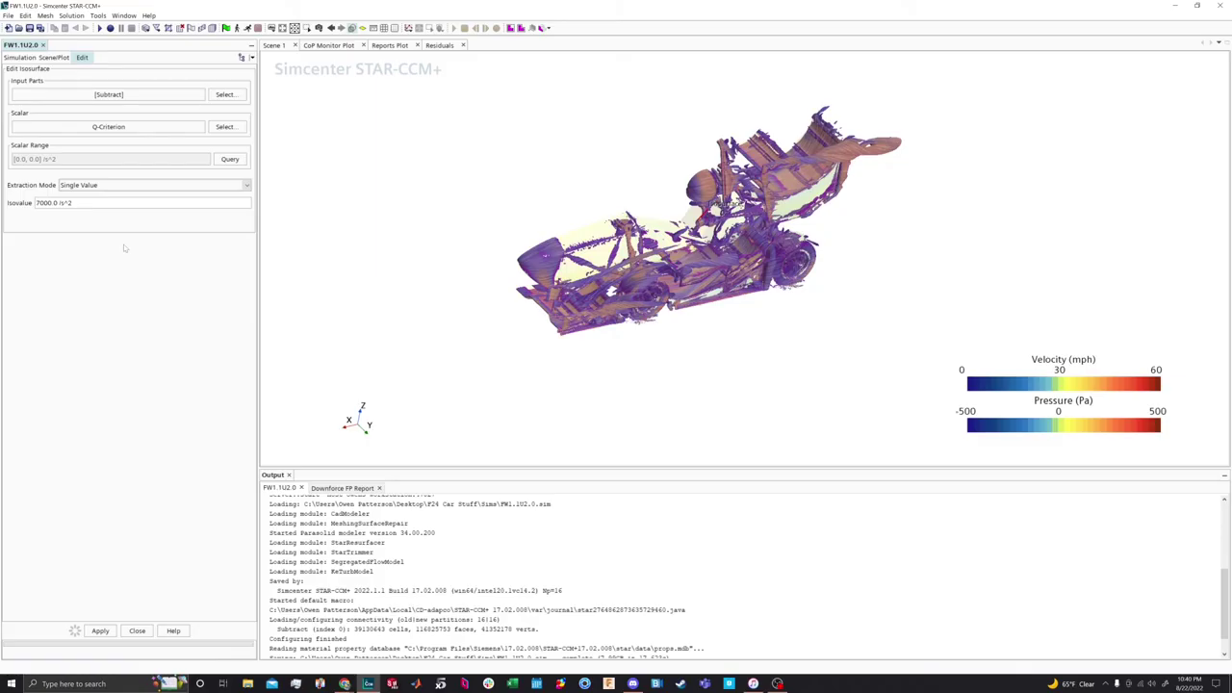
{"action": "key", "text": "ctrl+a"}
{"action": "key", "text": "BackSpace"}
{"action": "type", "text": "10000"}
{"action": "key", "text": "Return"}
{"action": "left_click", "coordinate": [100, 631]}
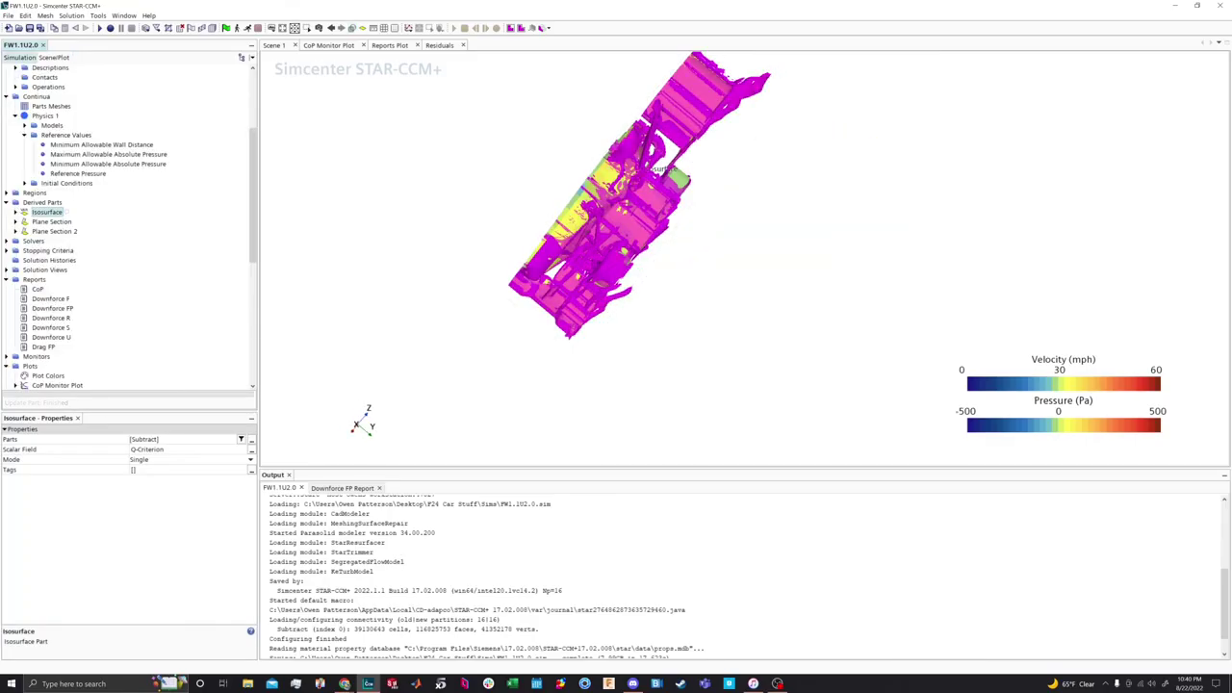
Examine the Q-Criterion isosurface around the nose, front wing and front wheel of the car
{"action": "left_click", "coordinate": [568, 349]}
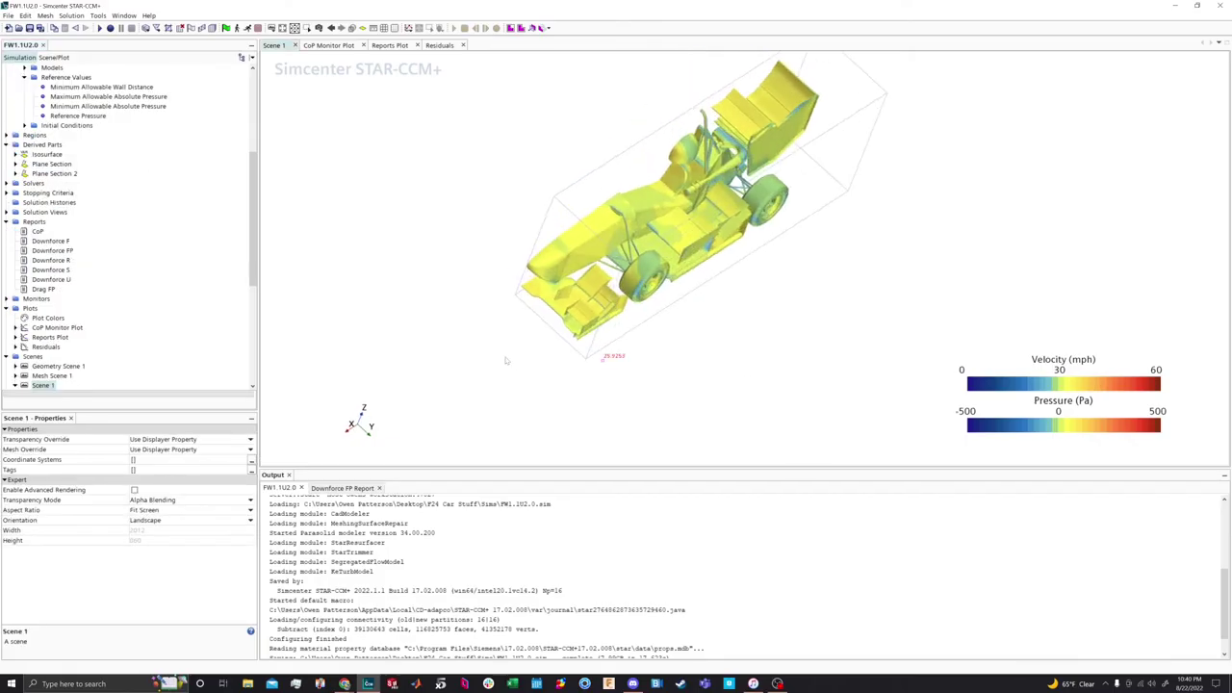
{"action": "left_click_drag", "start_coordinate": [662, 378], "coordinate": [624, 333]}
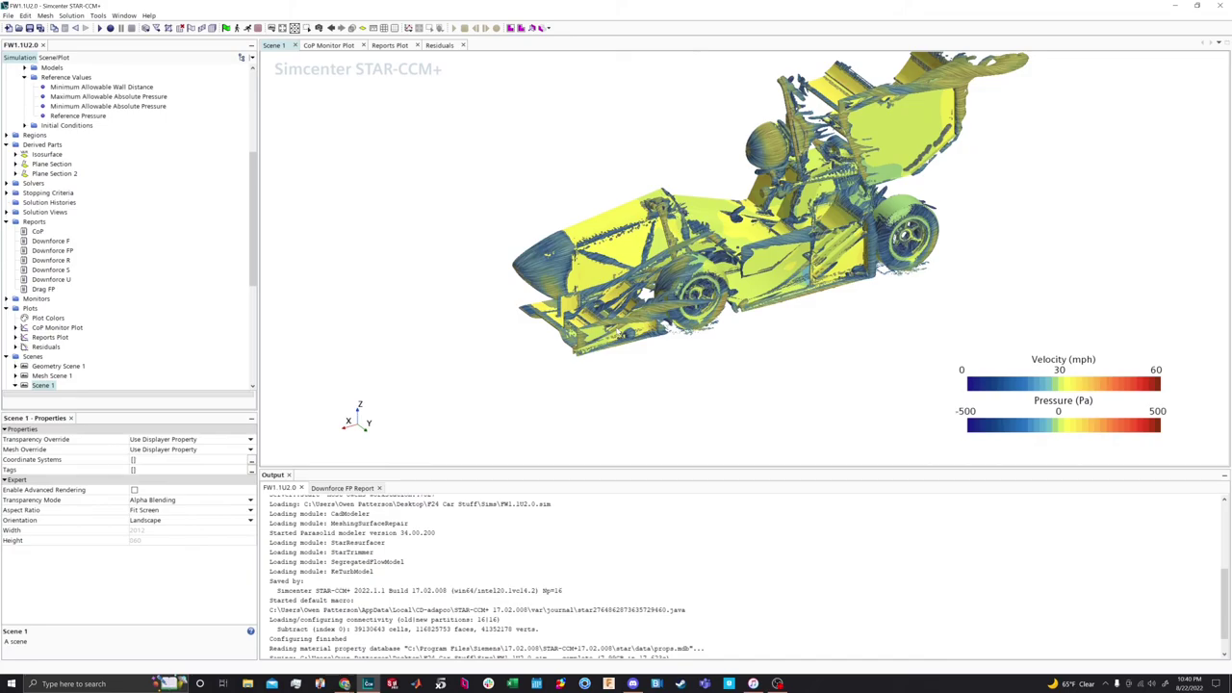
{"action": "left_click_drag", "start_coordinate": [758, 252], "coordinate": [867, 258]}
{"action": "scroll", "coordinate": [774, 320], "scroll_direction": "up", "scroll_amount": 10}
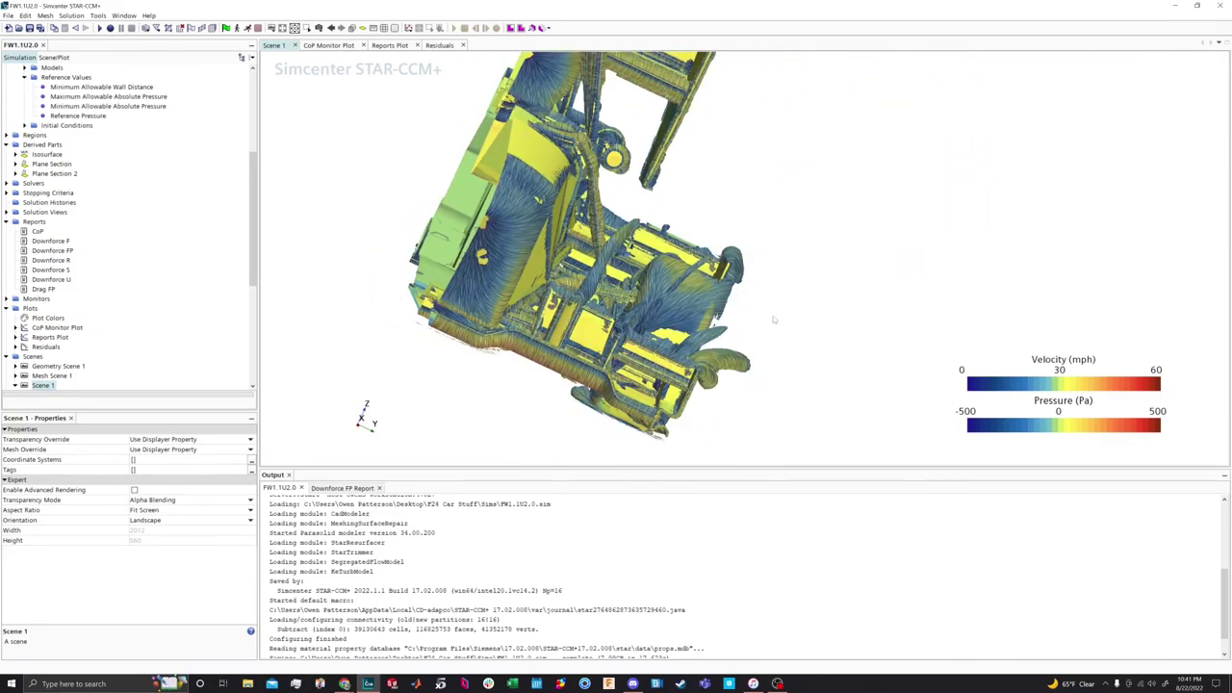
{"action": "left_click_drag", "start_coordinate": [774, 320], "coordinate": [616, 390]}
{"action": "scroll", "coordinate": [691, 370], "scroll_direction": "up", "scroll_amount": 5}
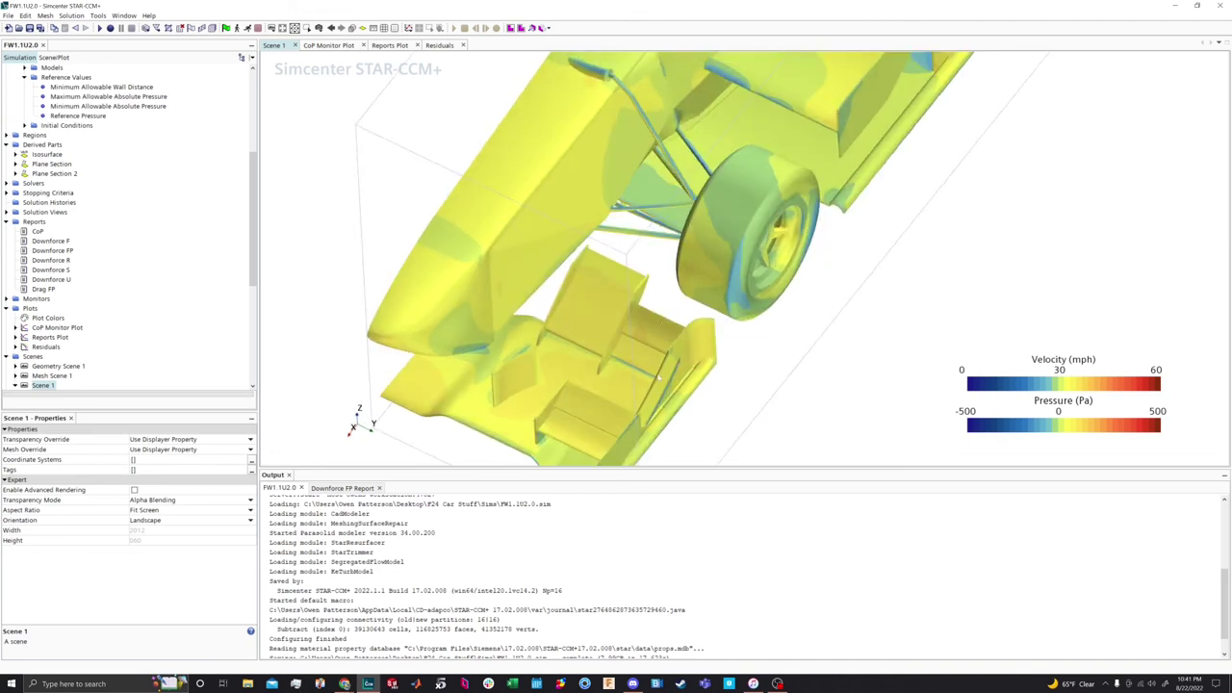
{"action": "scroll", "coordinate": [643, 351], "scroll_direction": "up", "scroll_amount": 10}
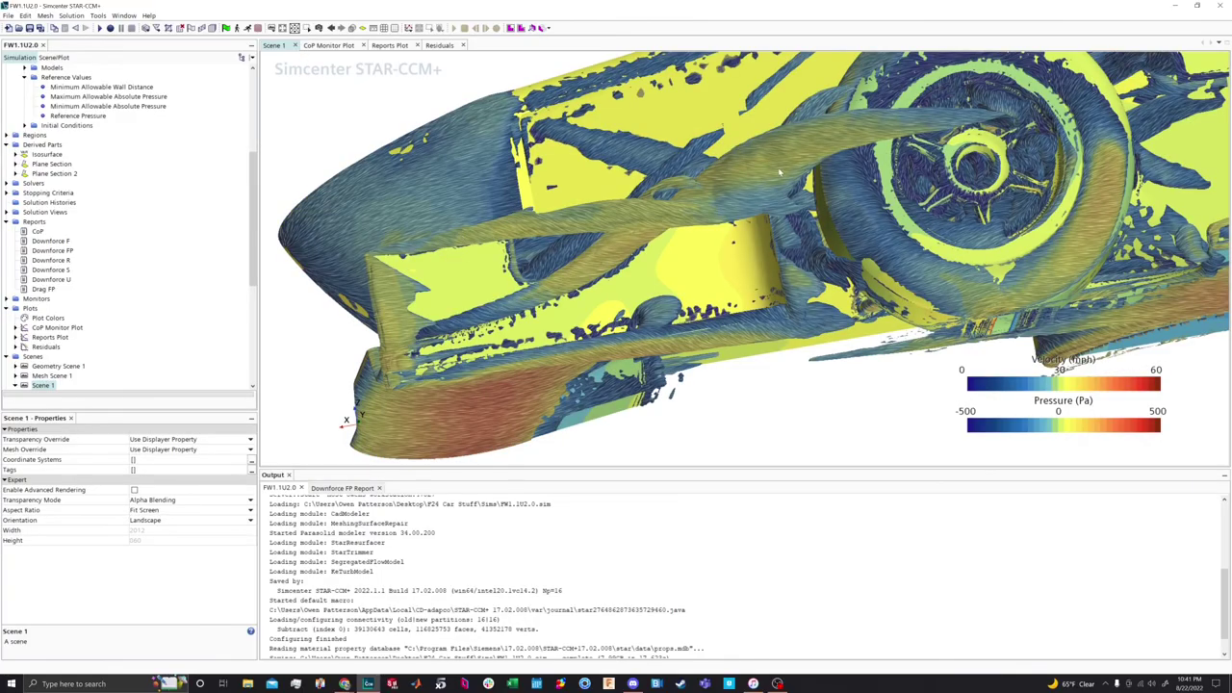
Examine the vortices beneath the car, from the front wing's underside and endplate back along the undertray to the rear wheel
{"action": "left_click_drag", "start_coordinate": [780, 171], "coordinate": [688, 128]}
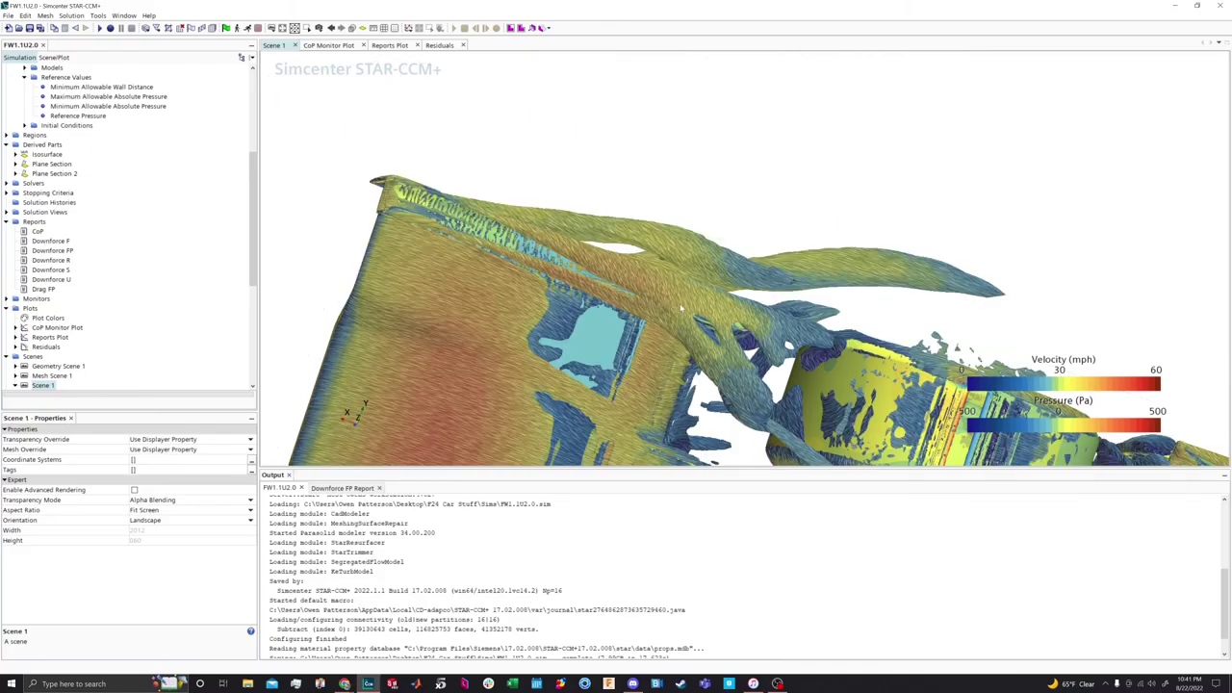
{"action": "left_click_drag", "start_coordinate": [680, 308], "coordinate": [651, 301]}
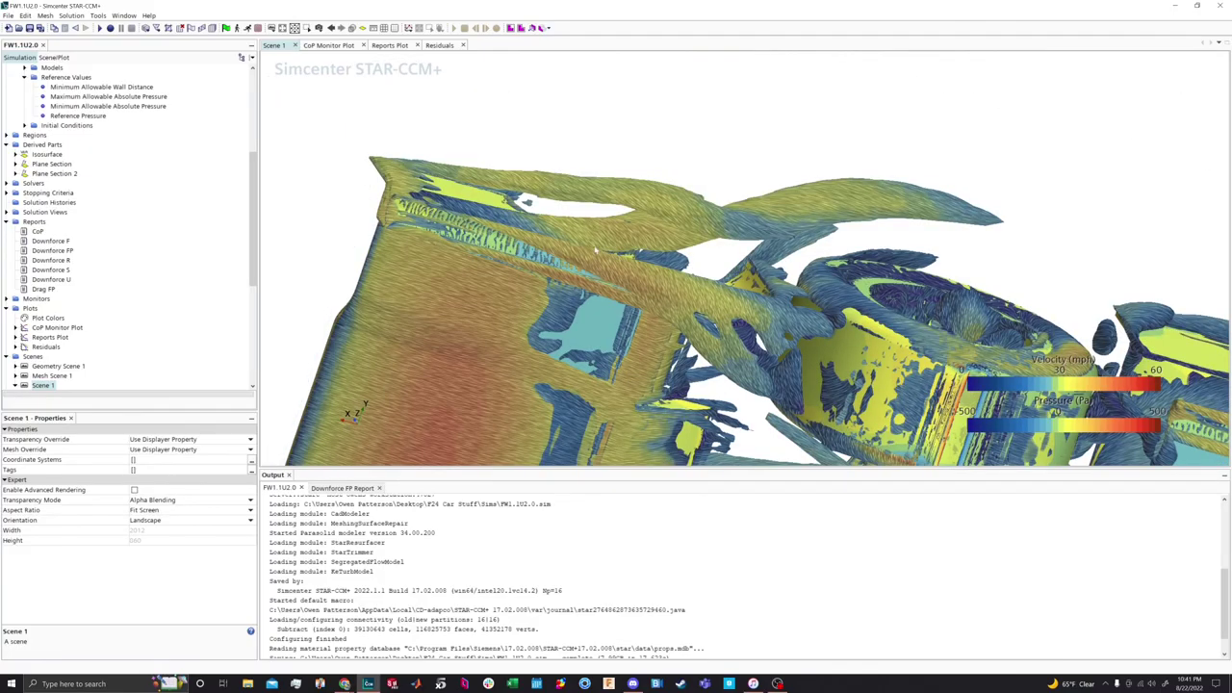
{"action": "left_click_drag", "start_coordinate": [596, 250], "coordinate": [855, 281]}
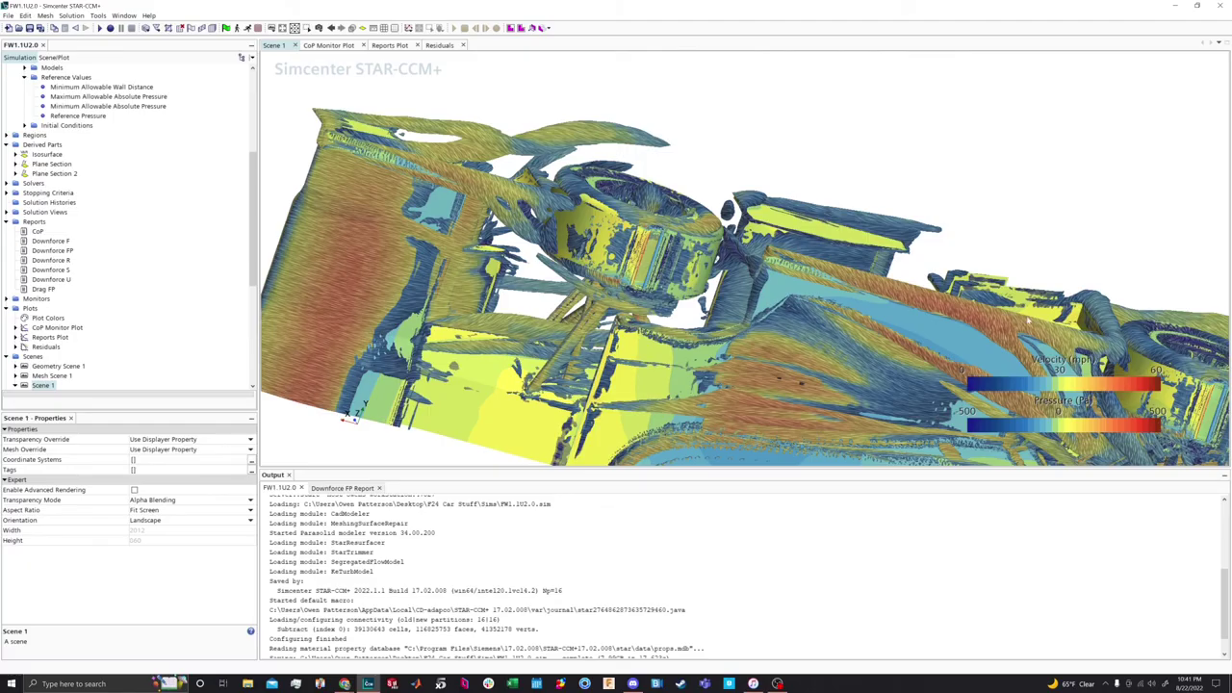
{"action": "left_click_drag", "start_coordinate": [1028, 322], "coordinate": [568, 261]}
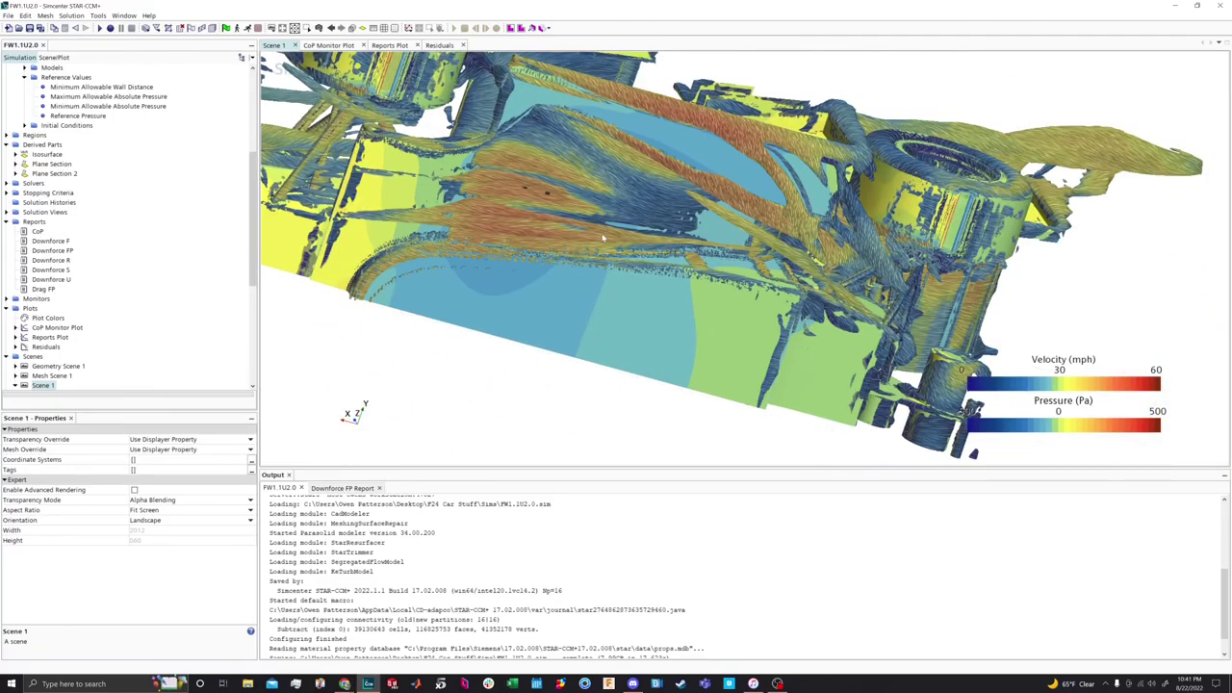
{"action": "left_click_drag", "start_coordinate": [655, 251], "coordinate": [695, 256]}
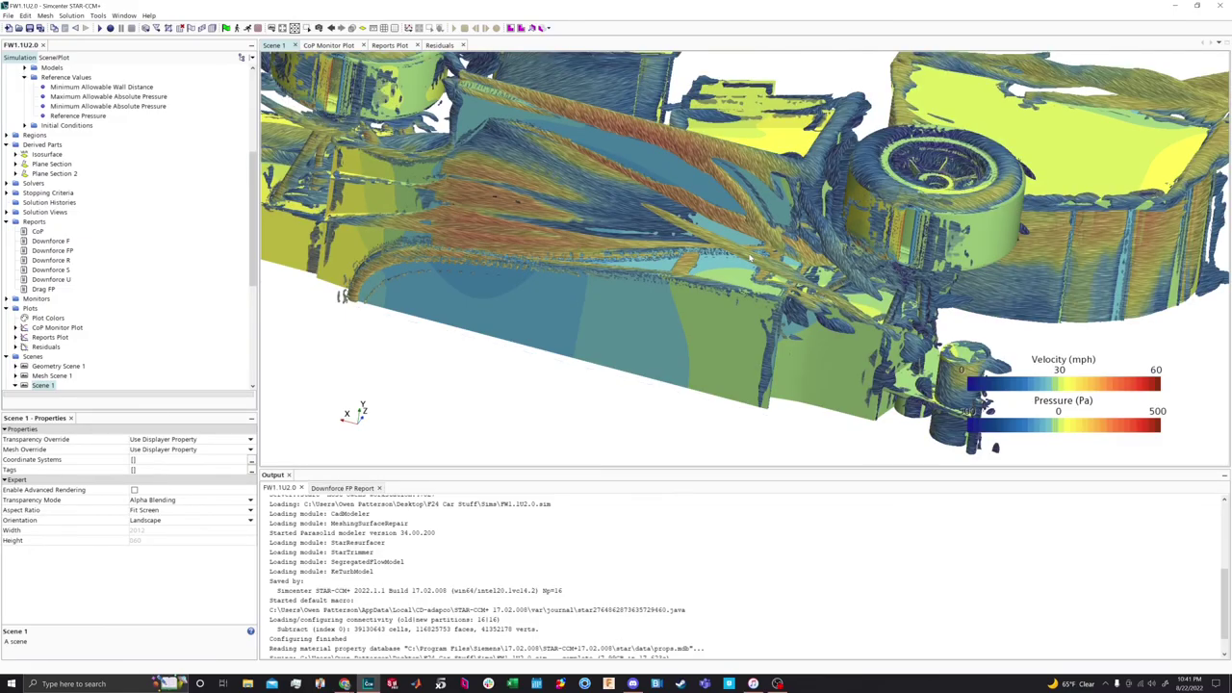
{"action": "scroll", "coordinate": [752, 259], "scroll_direction": "up", "scroll_amount": 8}
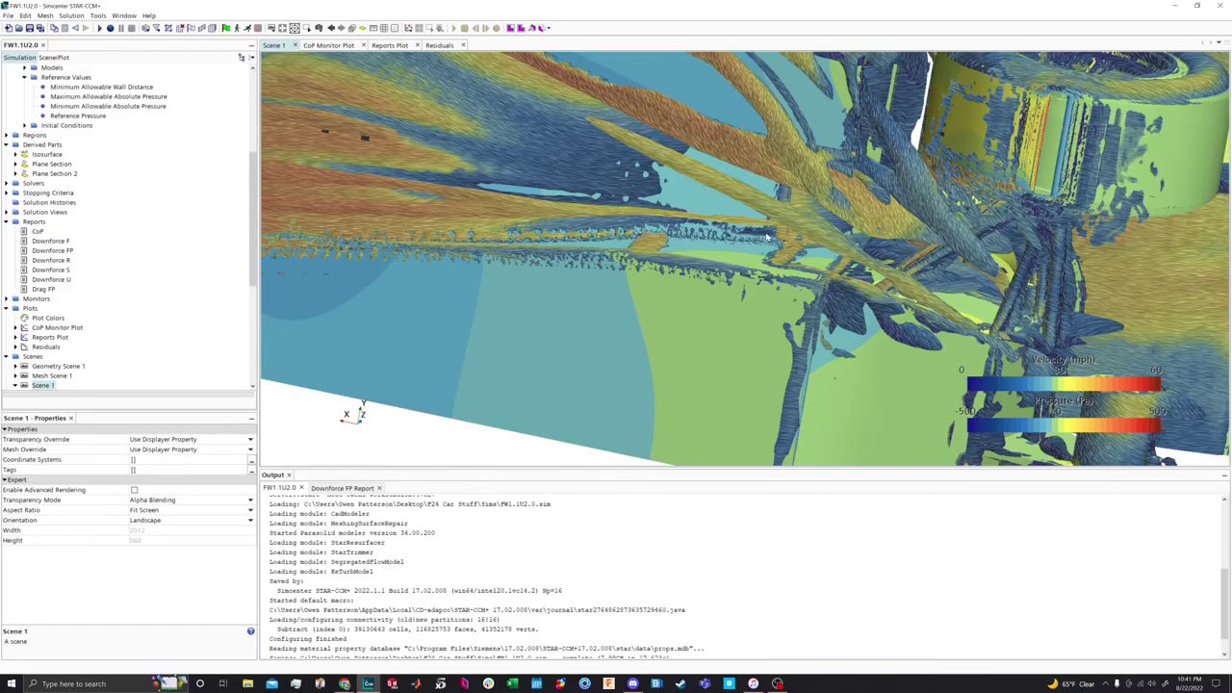
{"action": "left_click_drag", "start_coordinate": [767, 236], "coordinate": [800, 220]}
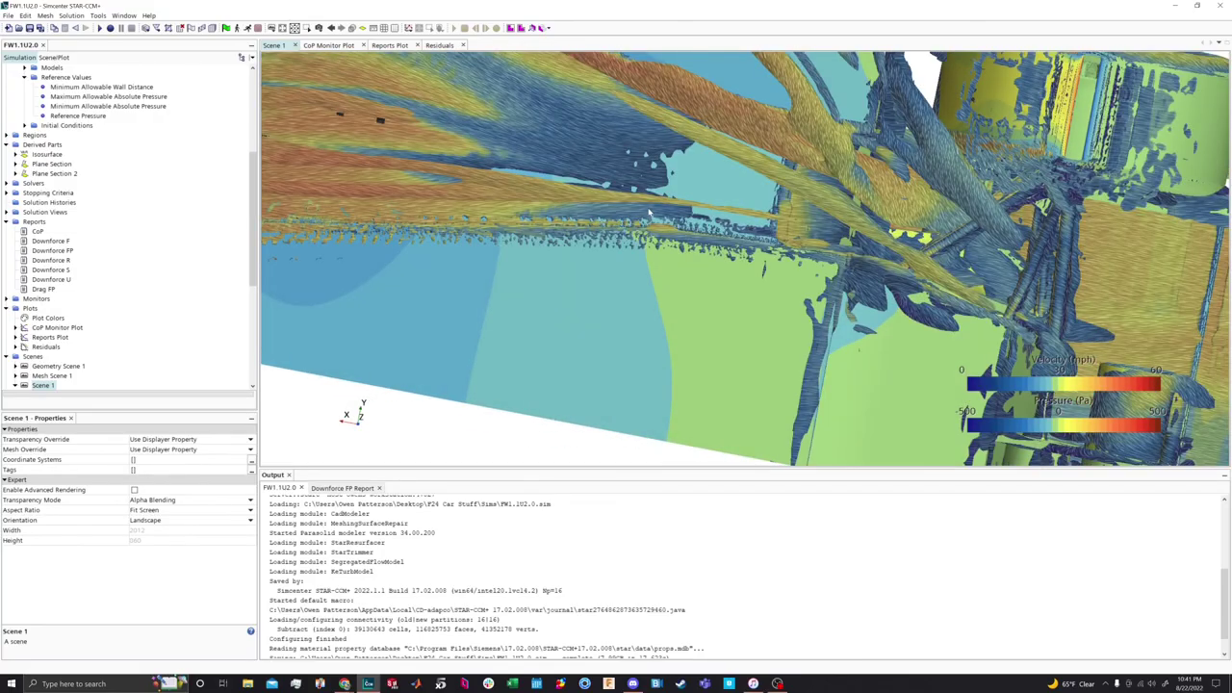
{"action": "scroll", "coordinate": [758, 221], "scroll_direction": "down", "scroll_amount": 10}
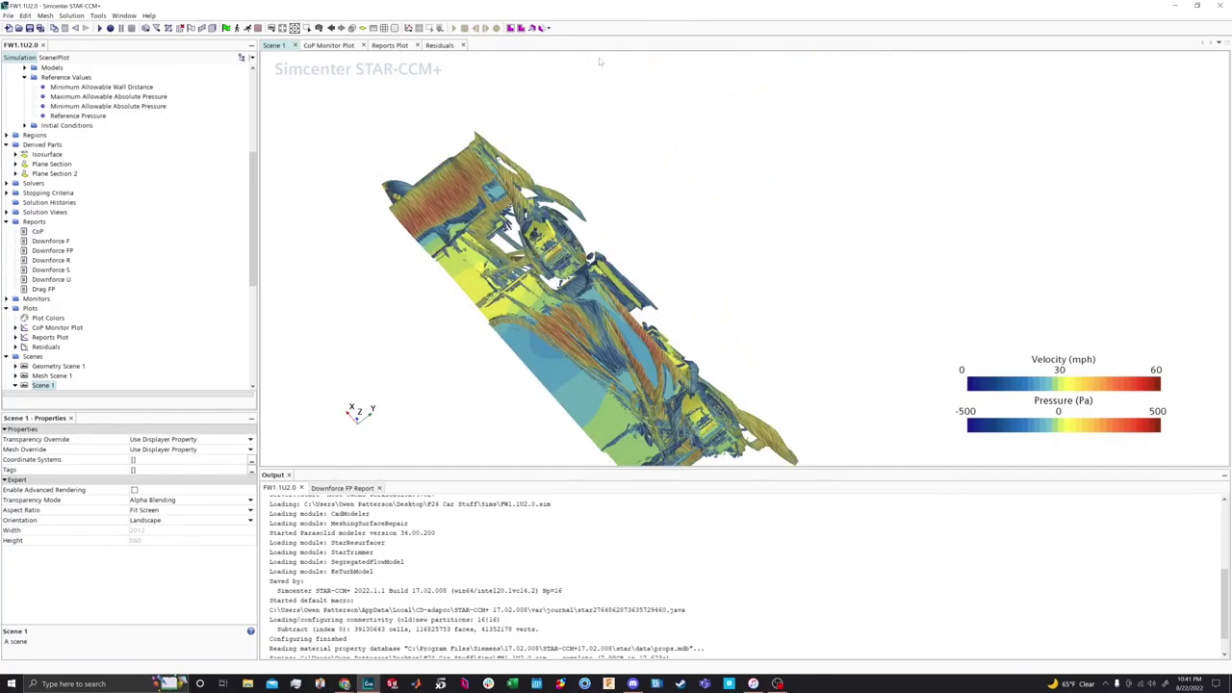
Examine the isosurface vortices on the side wings, front wing elements and suspension, and over the whole car from the front and side
{"action": "left_click_drag", "start_coordinate": [538, 171], "coordinate": [706, 286]}
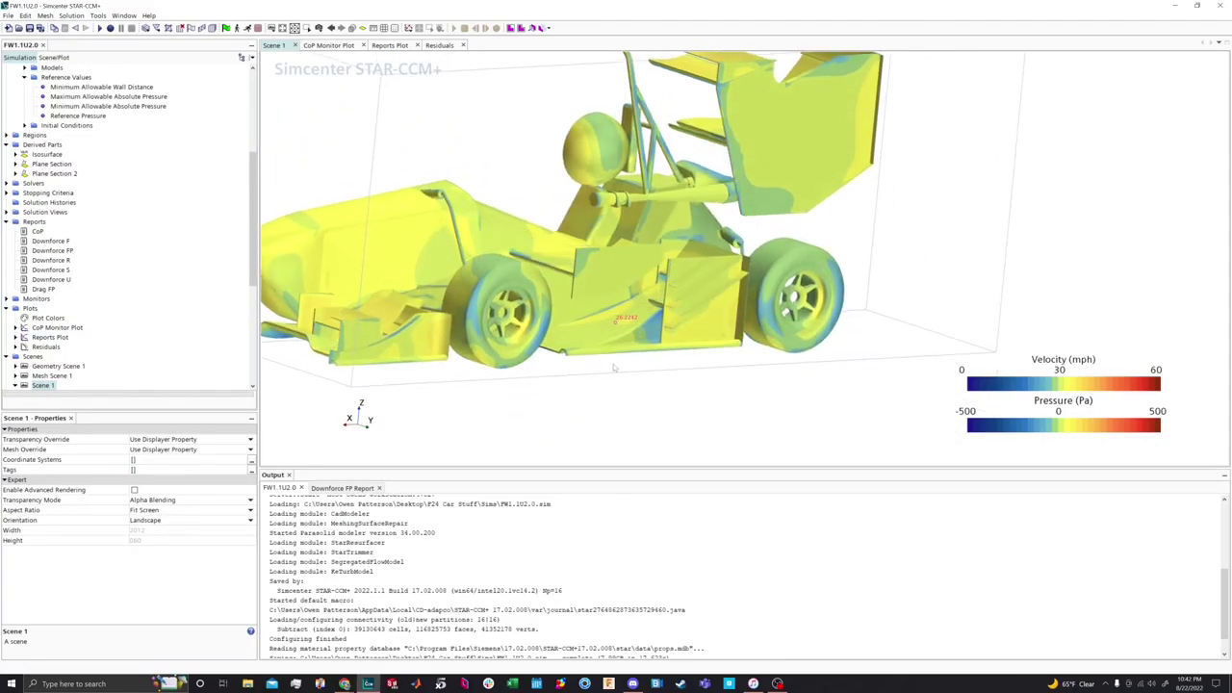
{"action": "scroll", "coordinate": [710, 283], "scroll_direction": "up", "scroll_amount": 3}
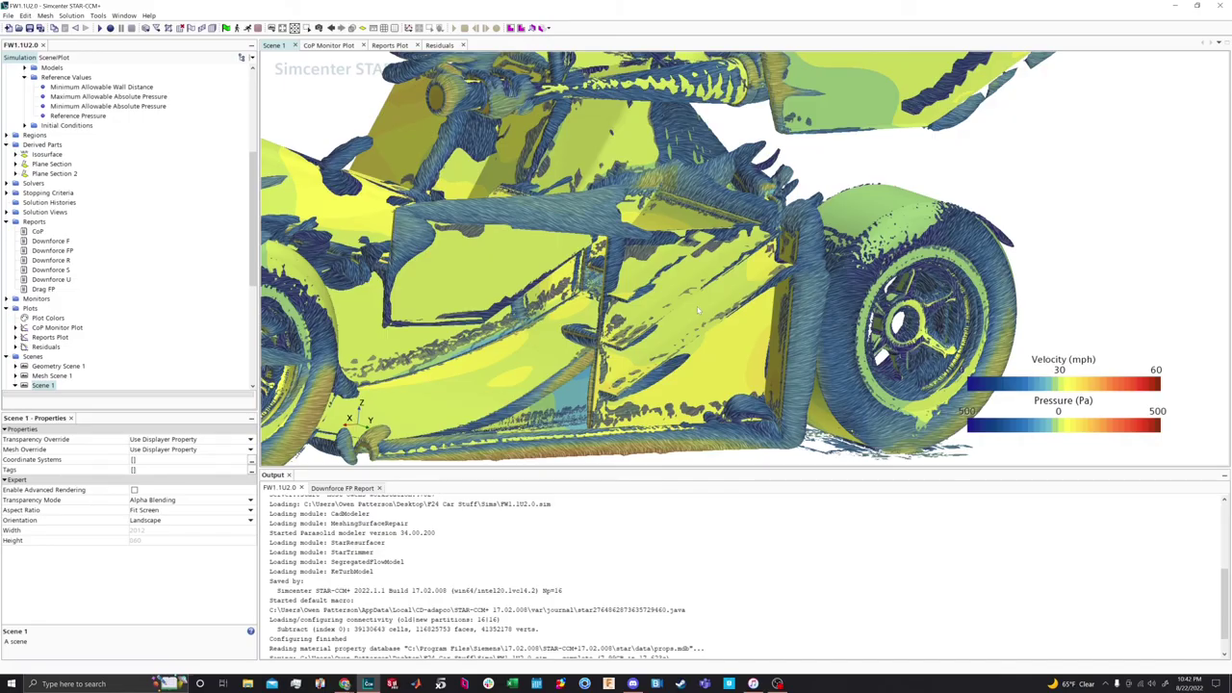
{"action": "scroll", "coordinate": [612, 282], "scroll_direction": "down", "scroll_amount": 5}
{"action": "left_click_drag", "start_coordinate": [611, 281], "coordinate": [645, 250]}
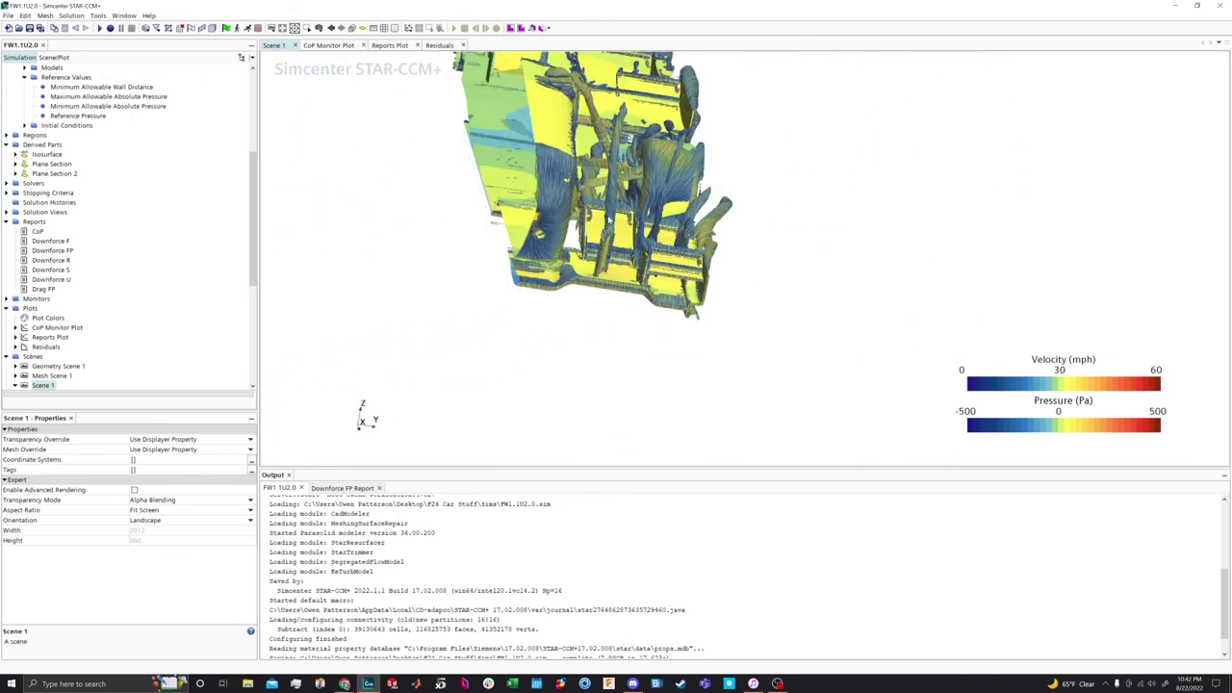
{"action": "scroll", "coordinate": [619, 252], "scroll_direction": "up", "scroll_amount": 5}
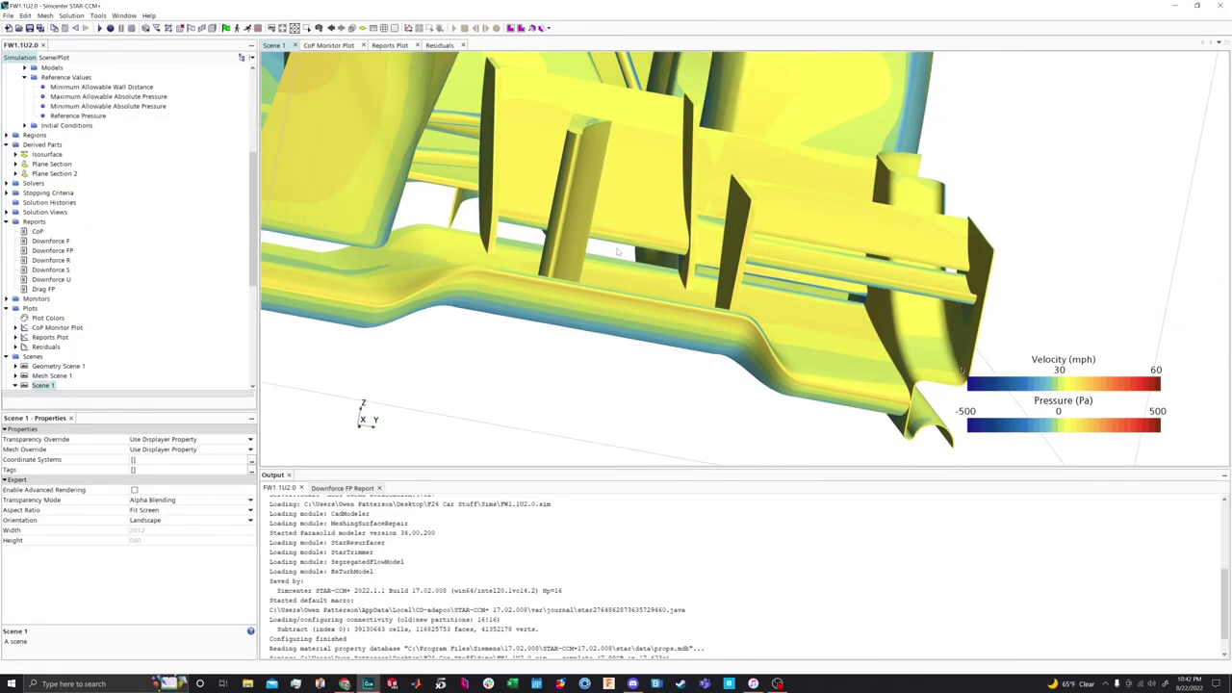
{"action": "left_click_drag", "start_coordinate": [618, 253], "coordinate": [610, 185]}
{"action": "scroll", "coordinate": [593, 205], "scroll_direction": "down", "scroll_amount": 3}
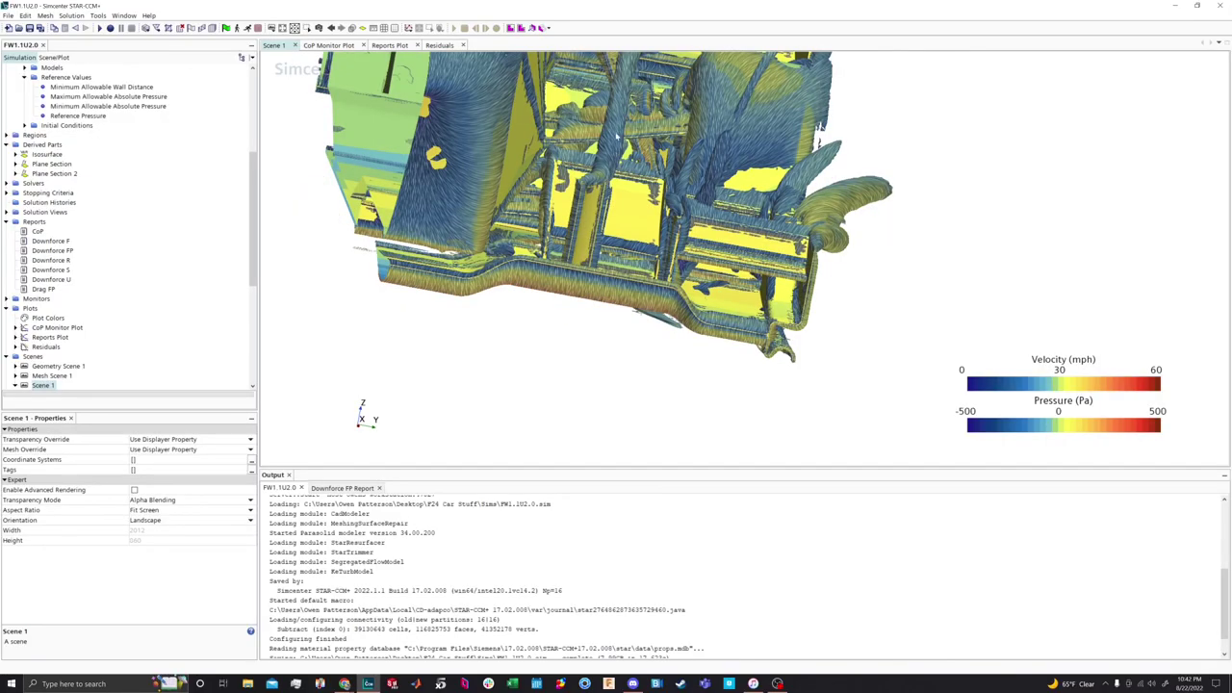
{"action": "left_click_drag", "start_coordinate": [623, 67], "coordinate": [627, 310]}
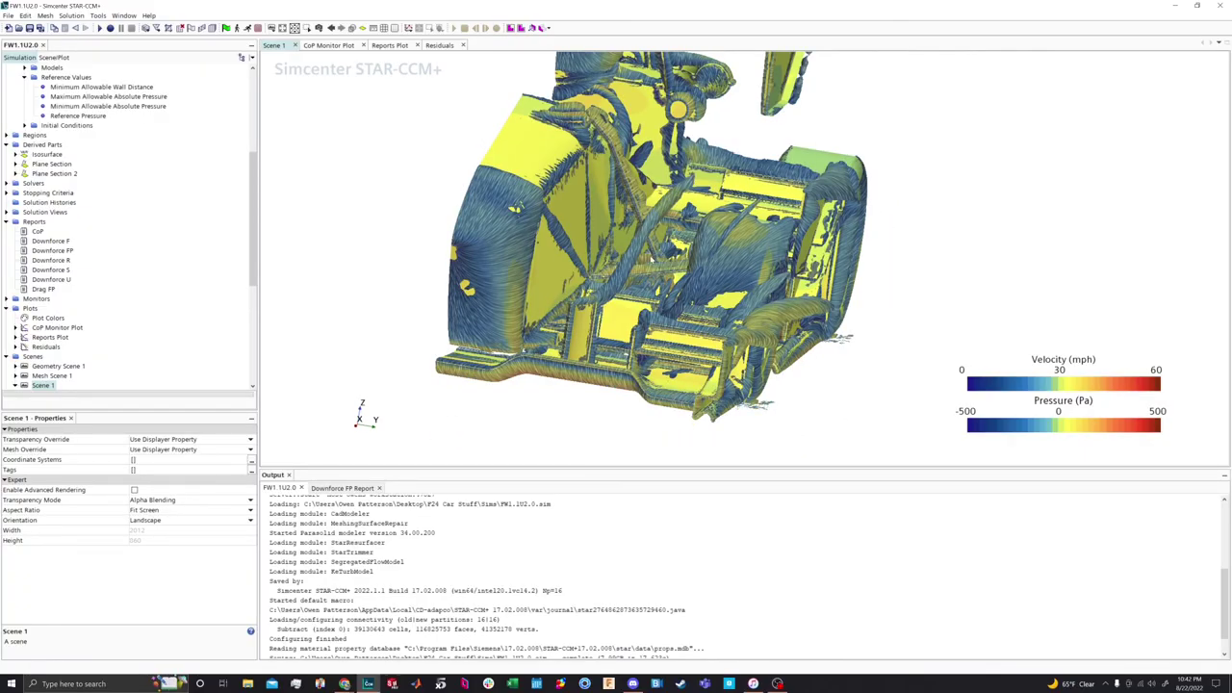
{"action": "left_click_drag", "start_coordinate": [634, 253], "coordinate": [747, 271]}
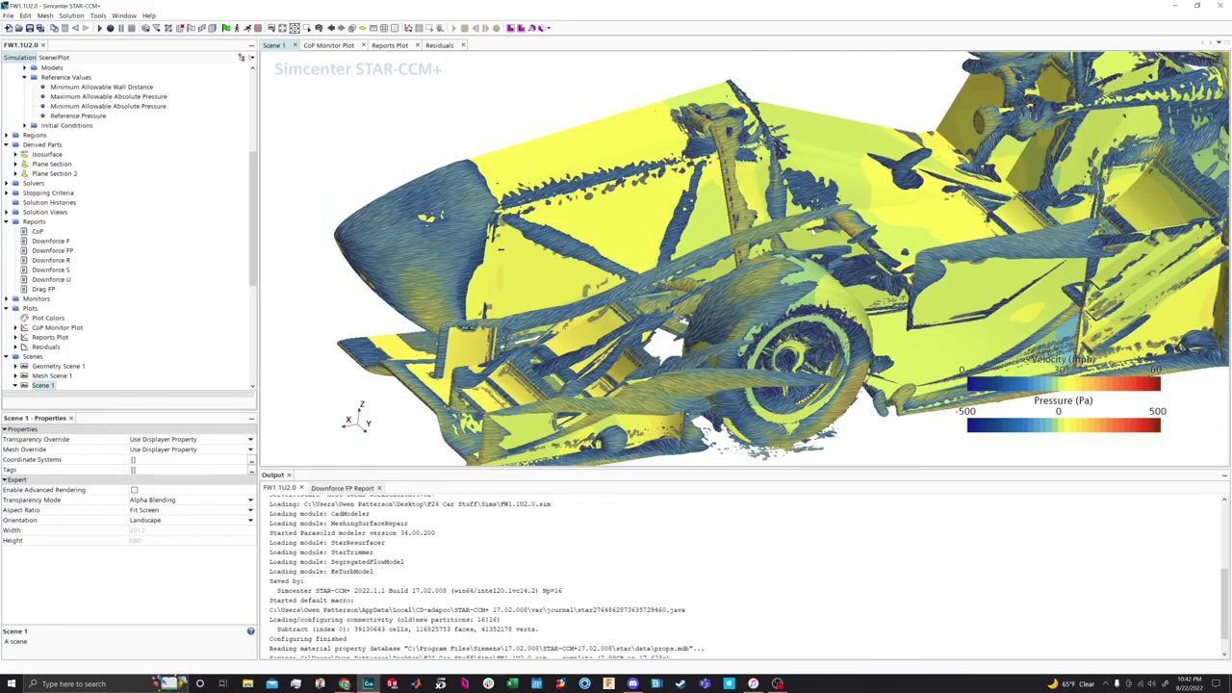
{"action": "left_click_drag", "start_coordinate": [758, 241], "coordinate": [750, 275]}
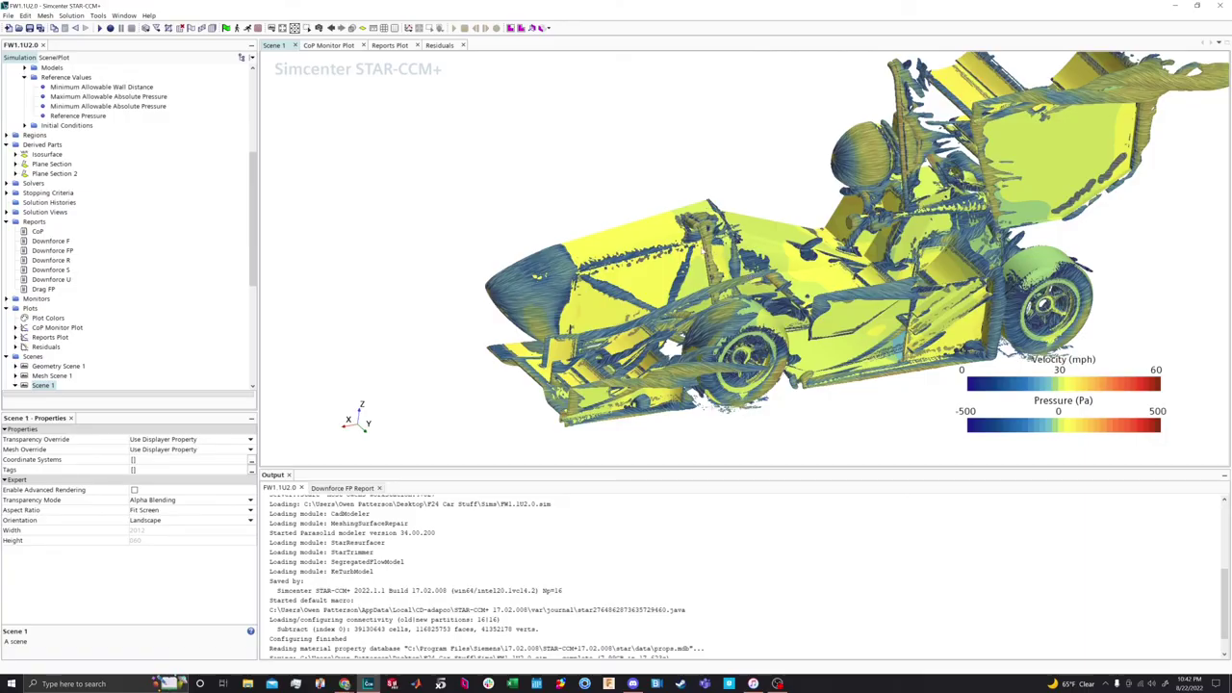
{"action": "left_click_drag", "start_coordinate": [715, 246], "coordinate": [674, 252]}
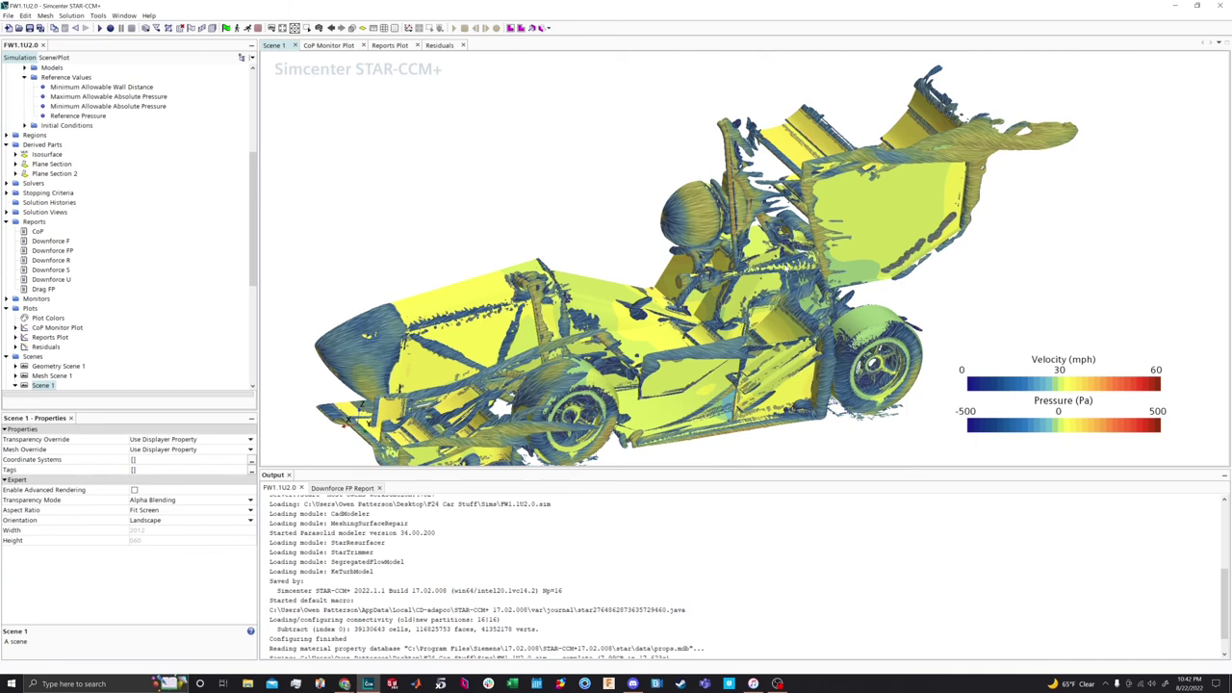